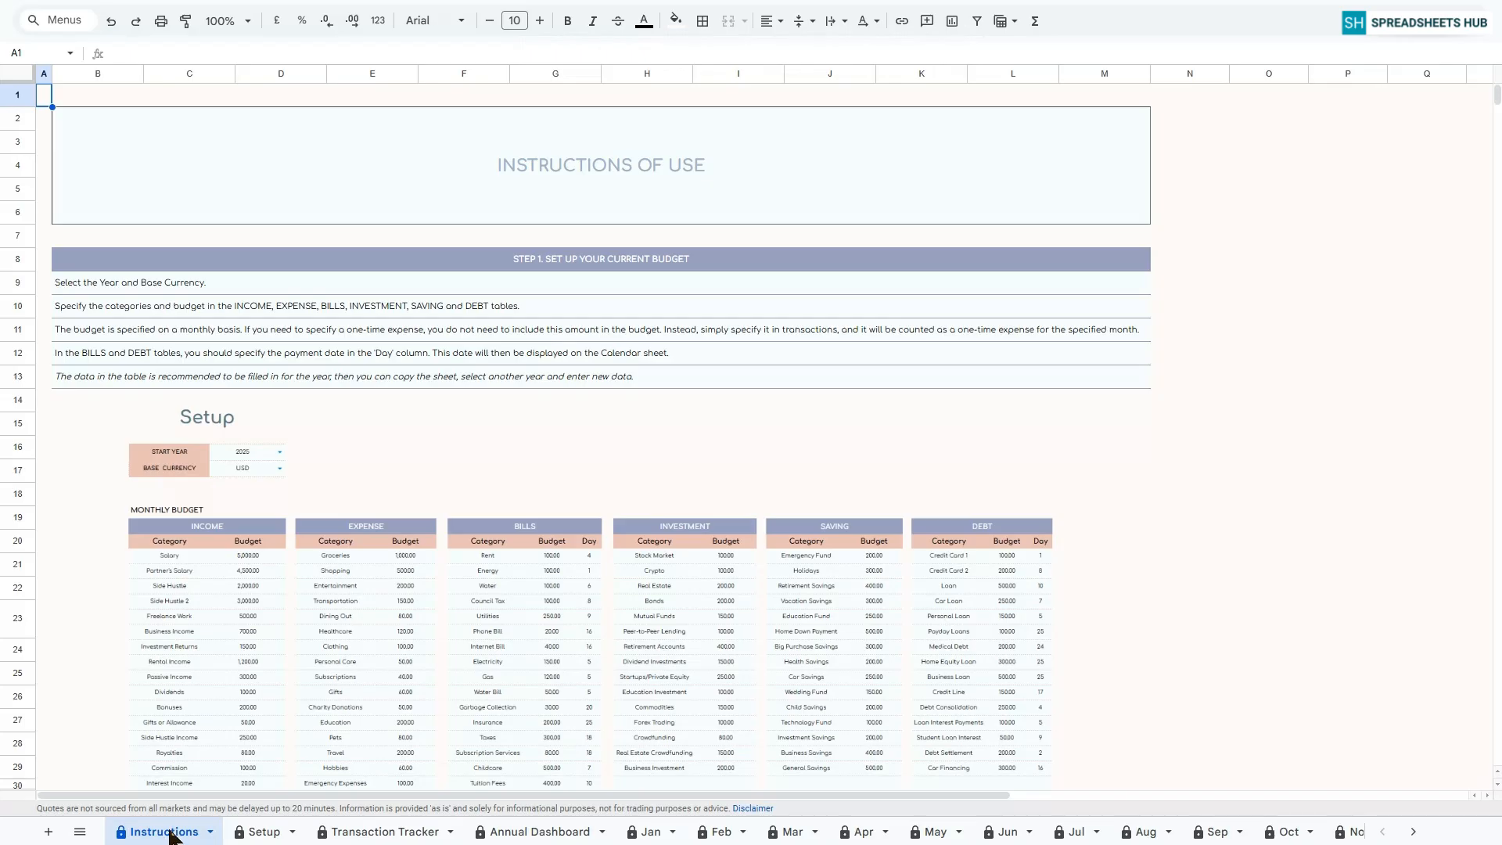
Review Steps 1 to 4 of the instructions: budget setup, recording transactions, annual dashboard and monthly dashboard.
scroll(984, 500, "down", 3)
scroll(984, 501, "up", 3)
left_click(655, 266)
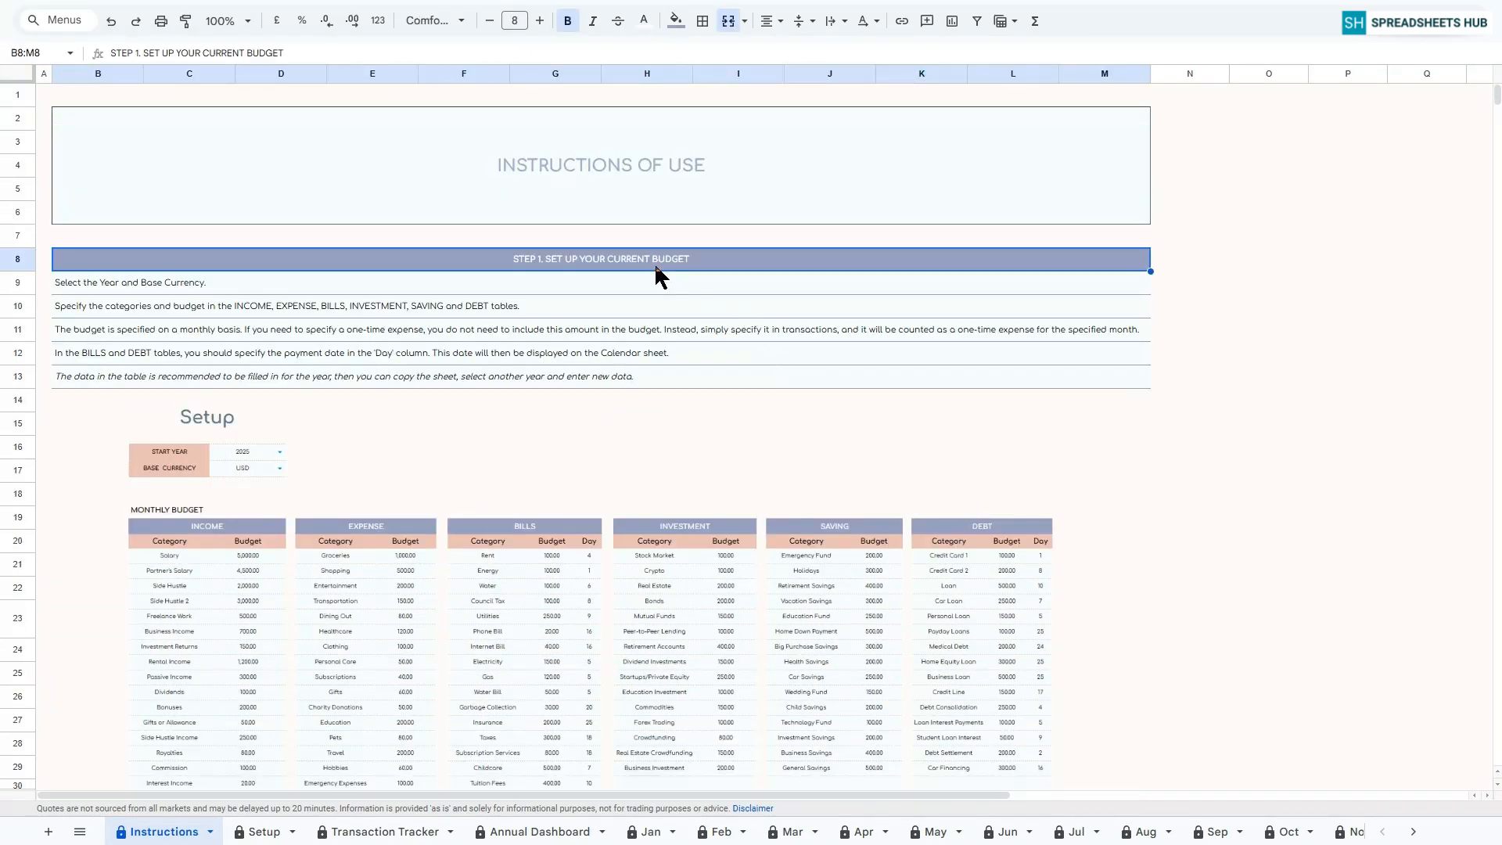
scroll(1173, 454, "down", 2)
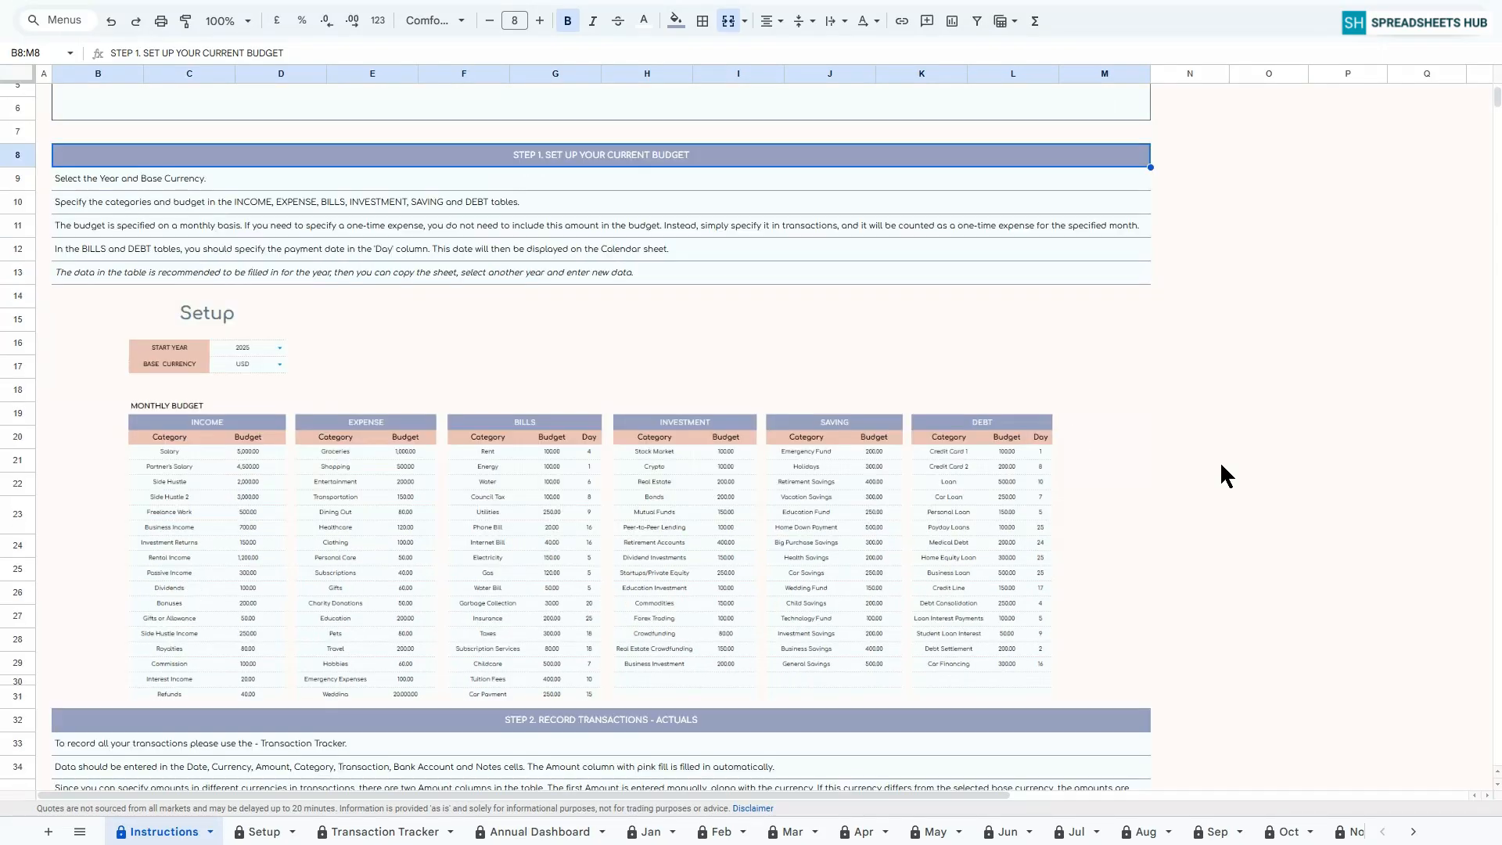
scroll(1219, 461, "down", 7)
left_click(684, 198)
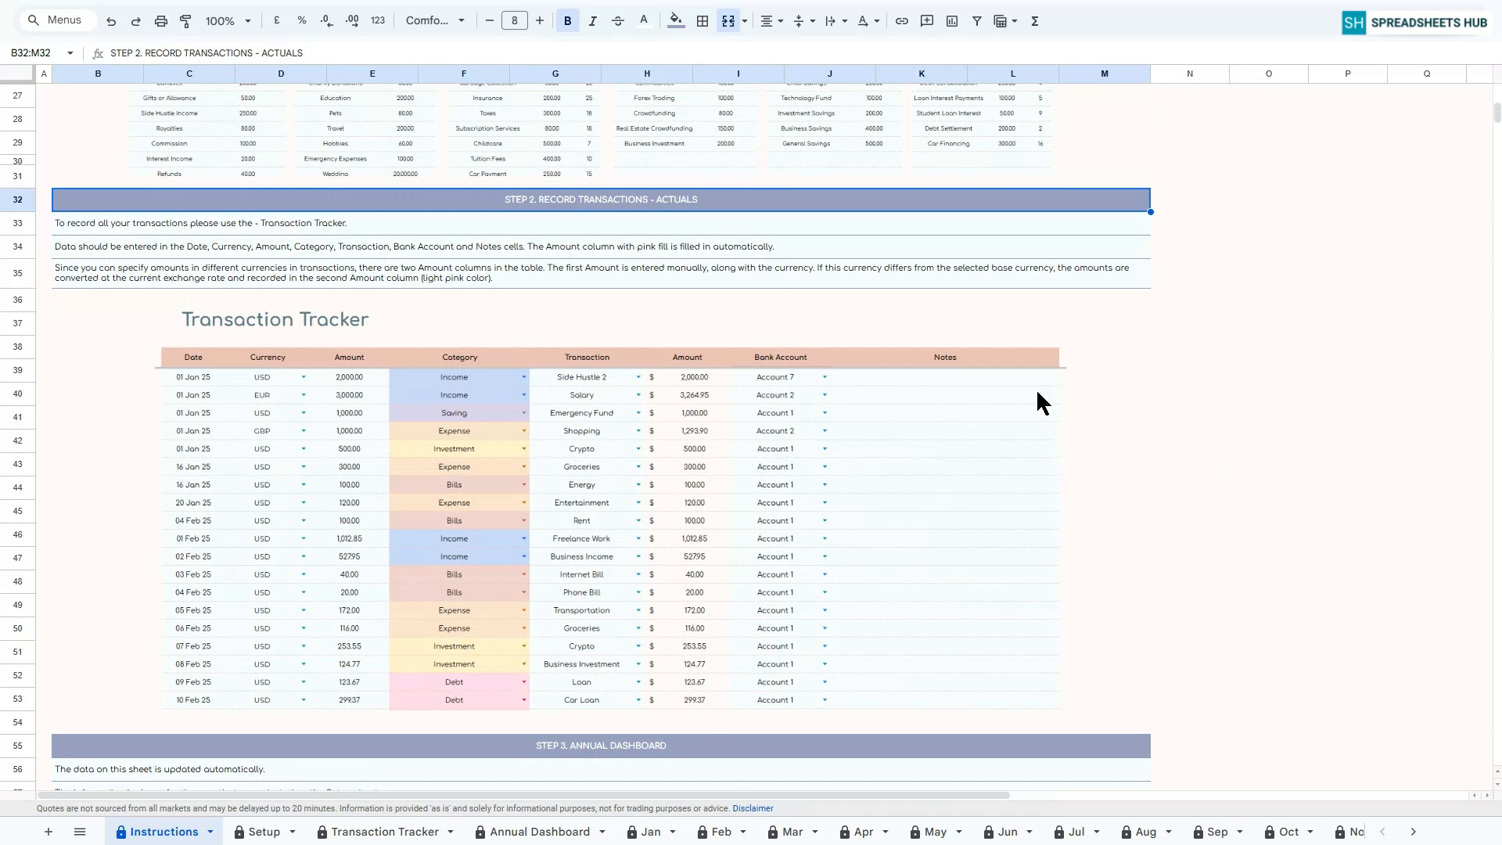
scroll(1037, 393, "down", 9)
left_click(665, 125)
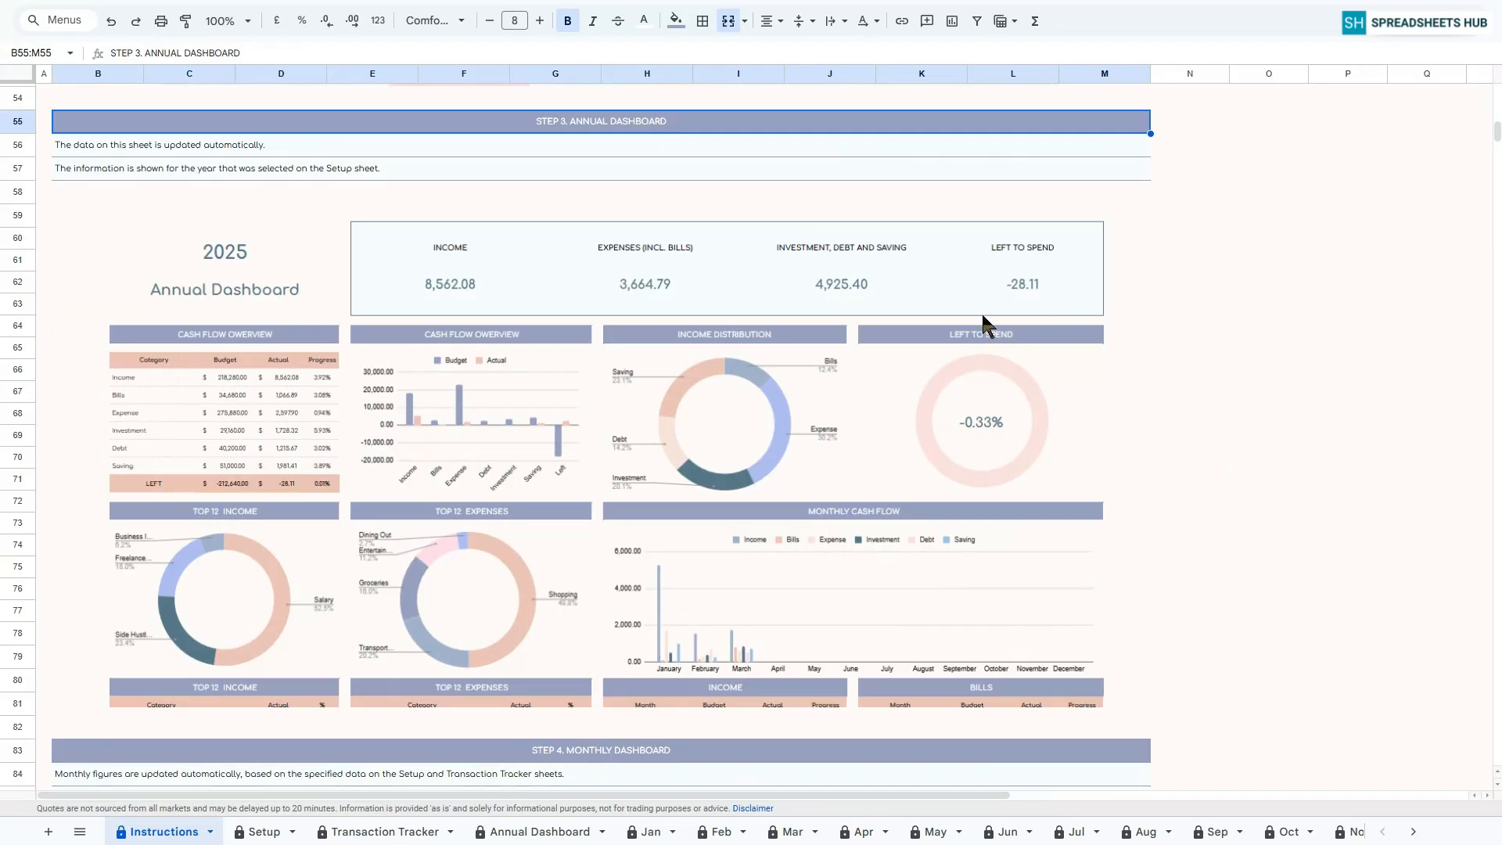
scroll(983, 317, "down", 7)
left_click(645, 231)
scroll(960, 388, "down", 2)
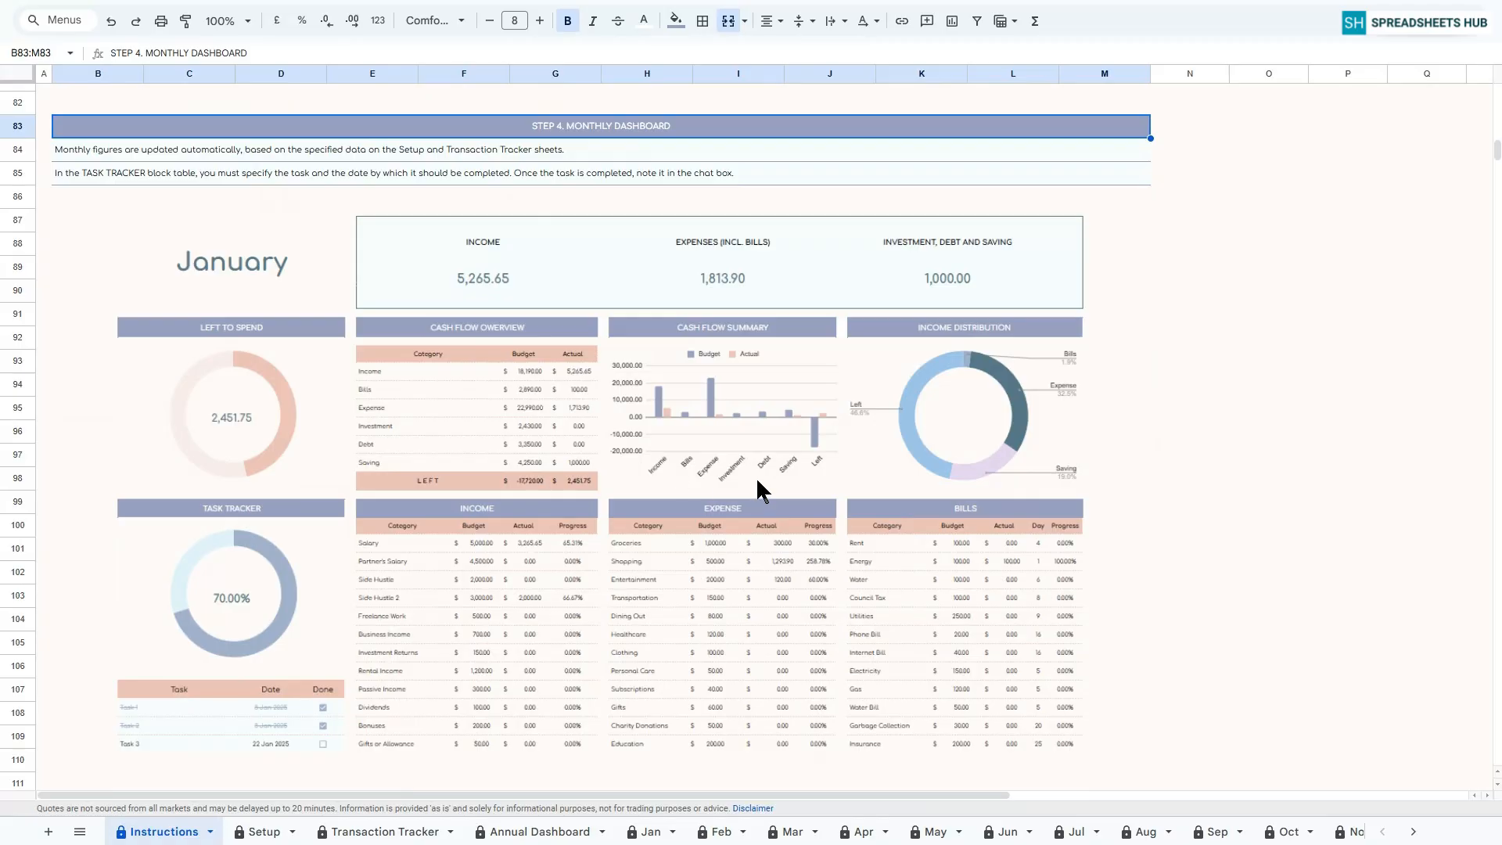
Read Steps 5 to 7 of the instructions, covering the accounts dashboard, sinking funds and net worth.
scroll(756, 476, "down", 8)
left_click(618, 182)
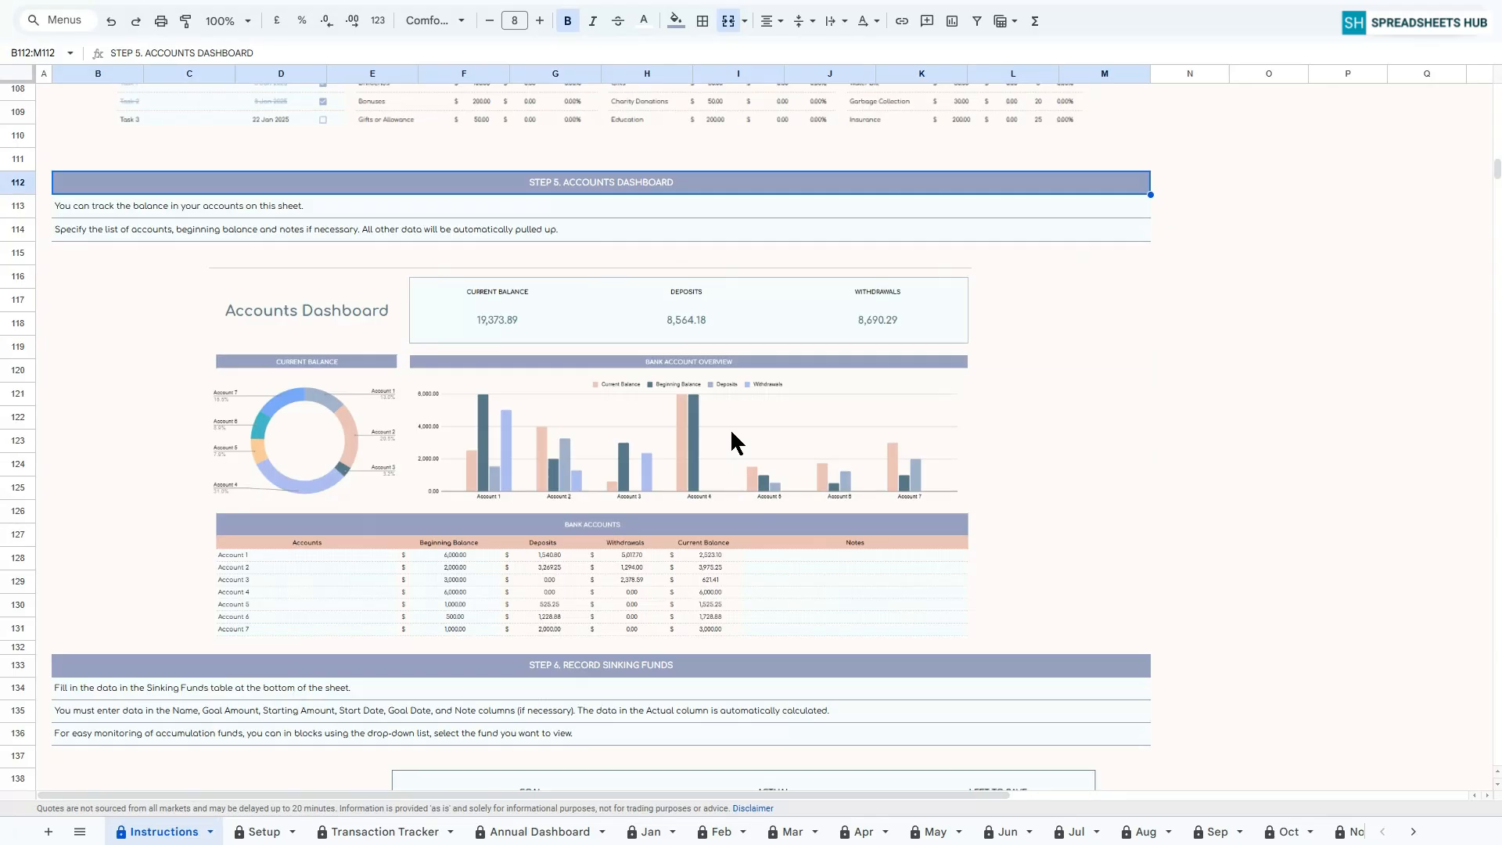
scroll(730, 429, "down", 7)
left_click(575, 147)
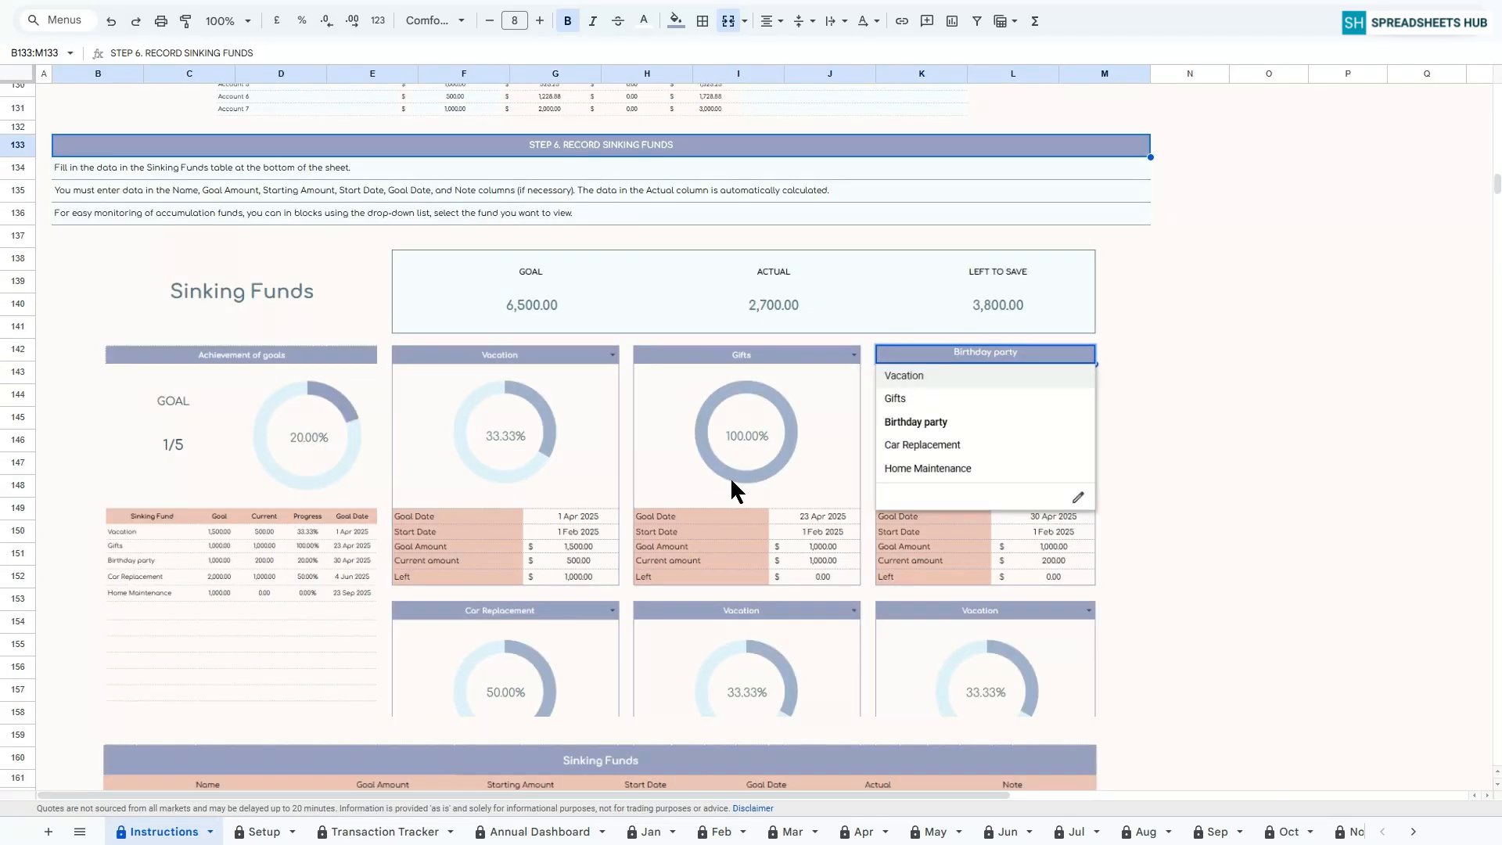
scroll(731, 481, "down", 15)
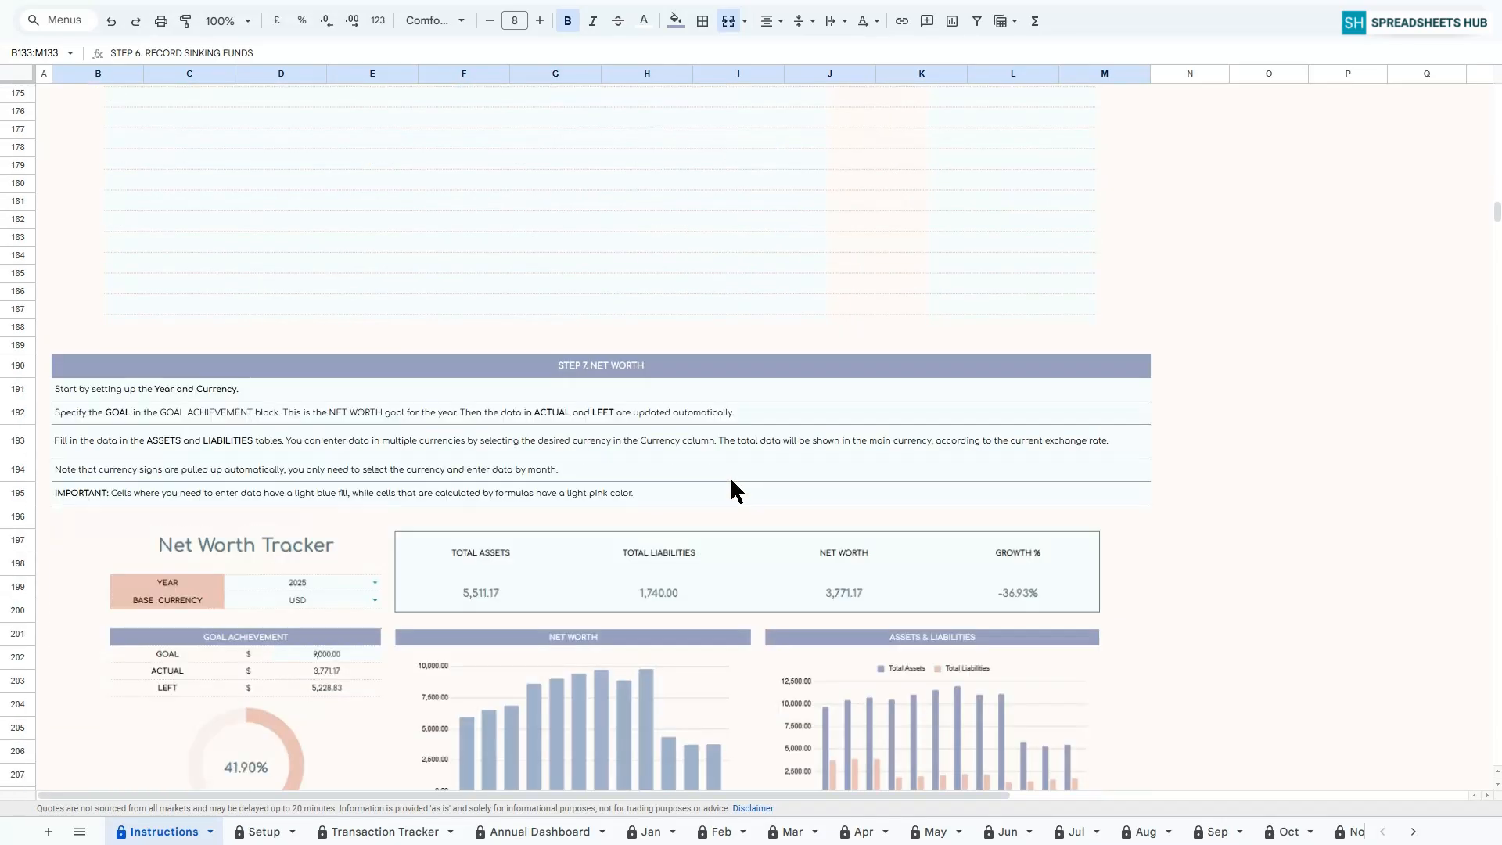
scroll(731, 481, "down", 2)
left_click(587, 261)
scroll(683, 452, "down", 2)
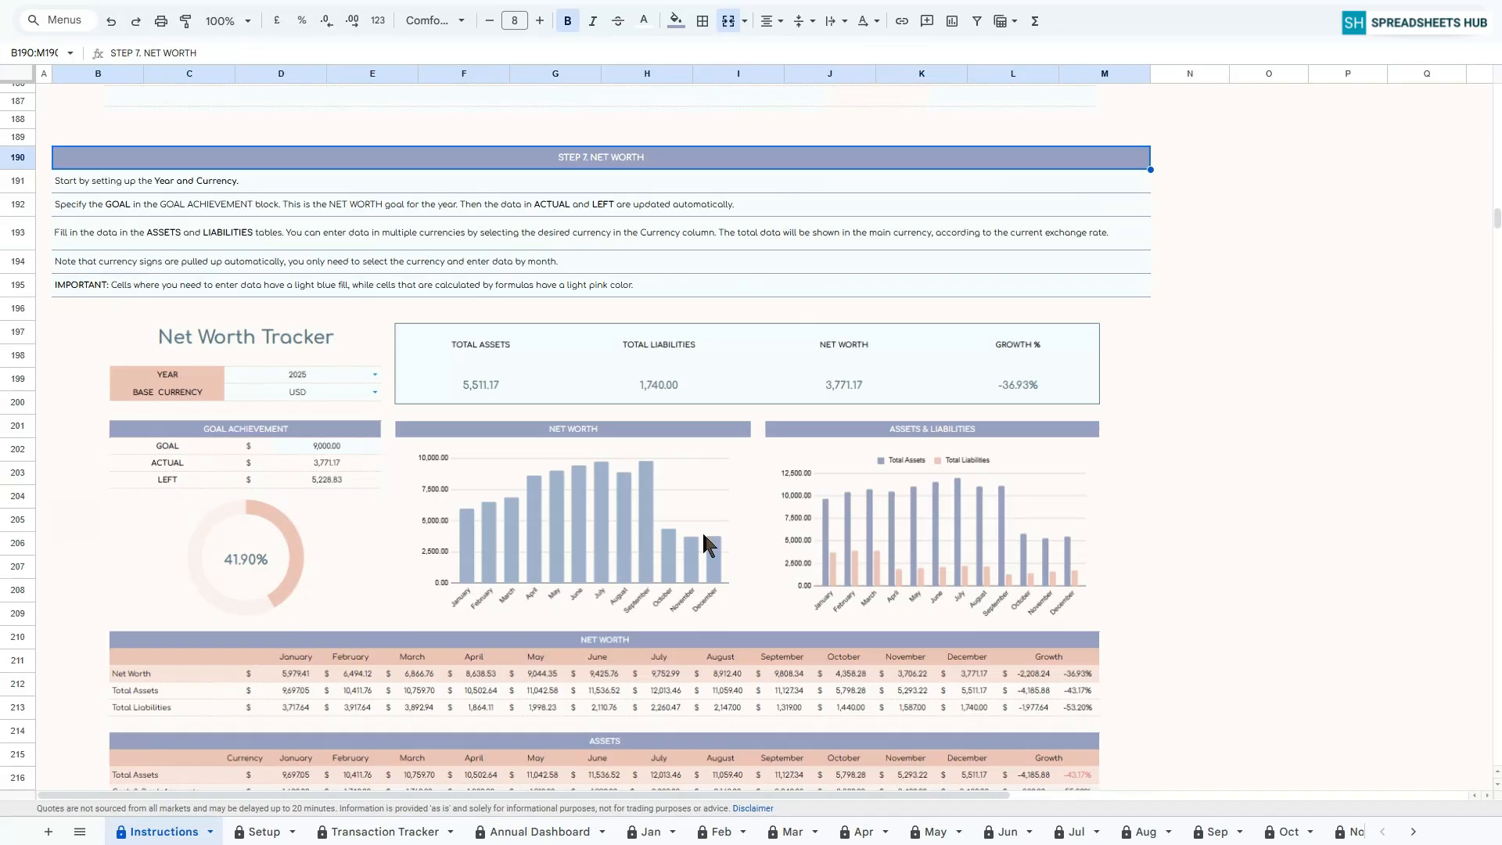
Examine Steps 8 and 9 of the instructions, on the calendar and the debt payoff tracker.
scroll(702, 531, "down", 6)
left_click(587, 376)
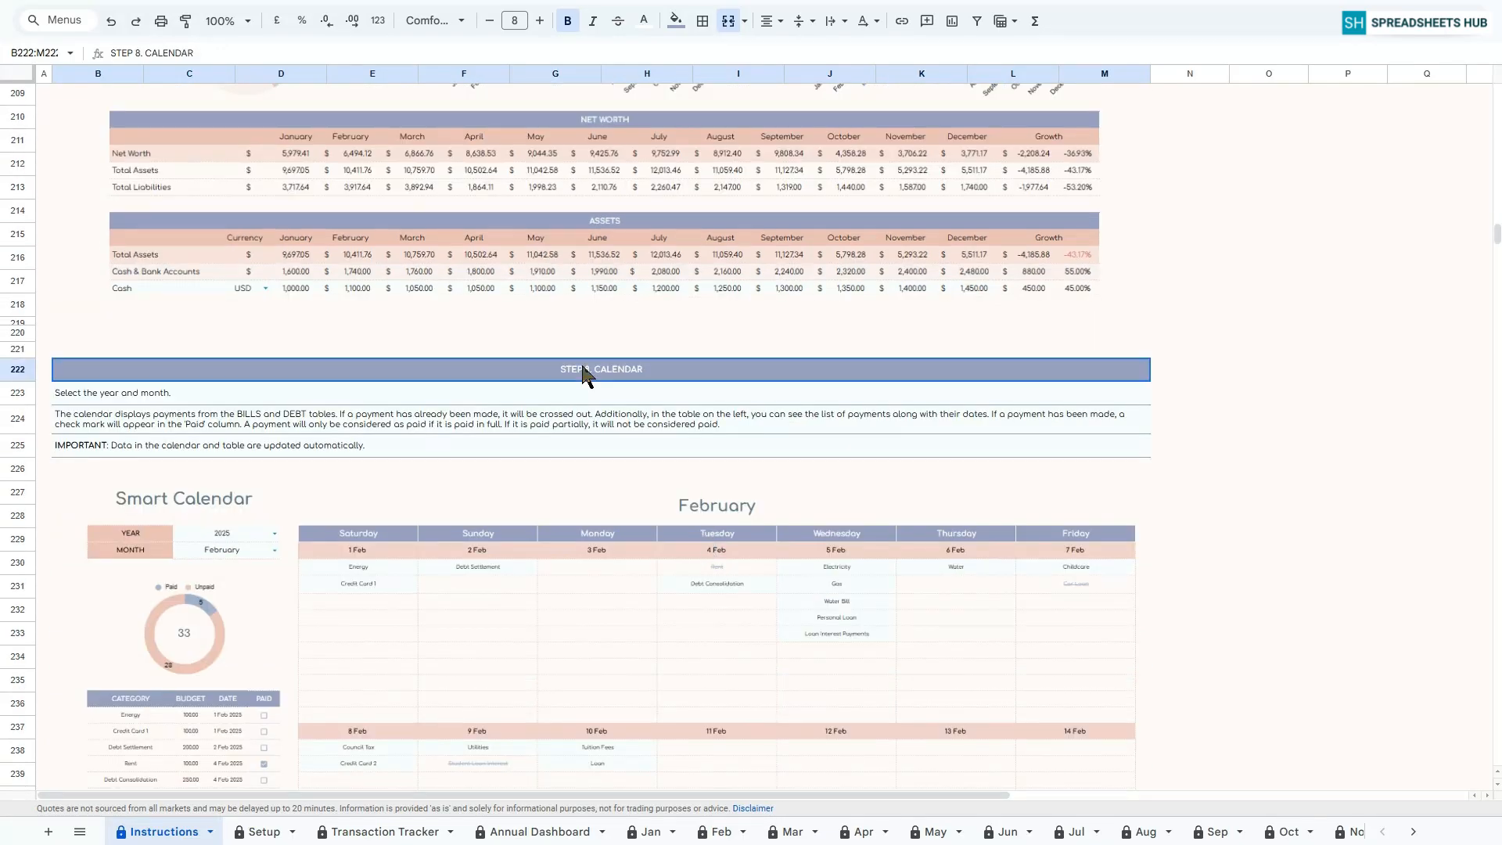
scroll(809, 486, "down", 3)
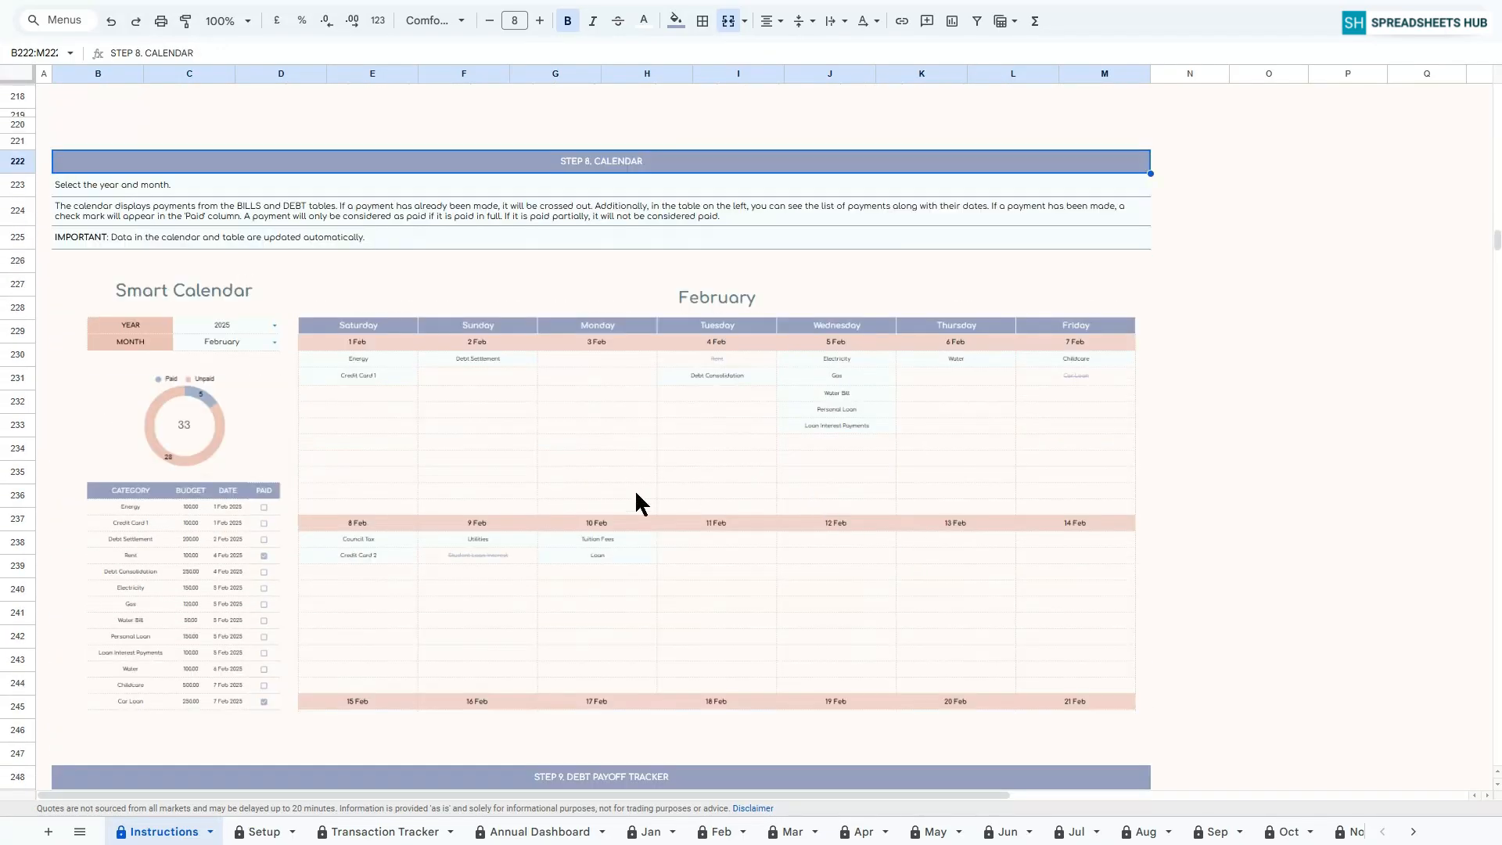
scroll(635, 501, "down", 5)
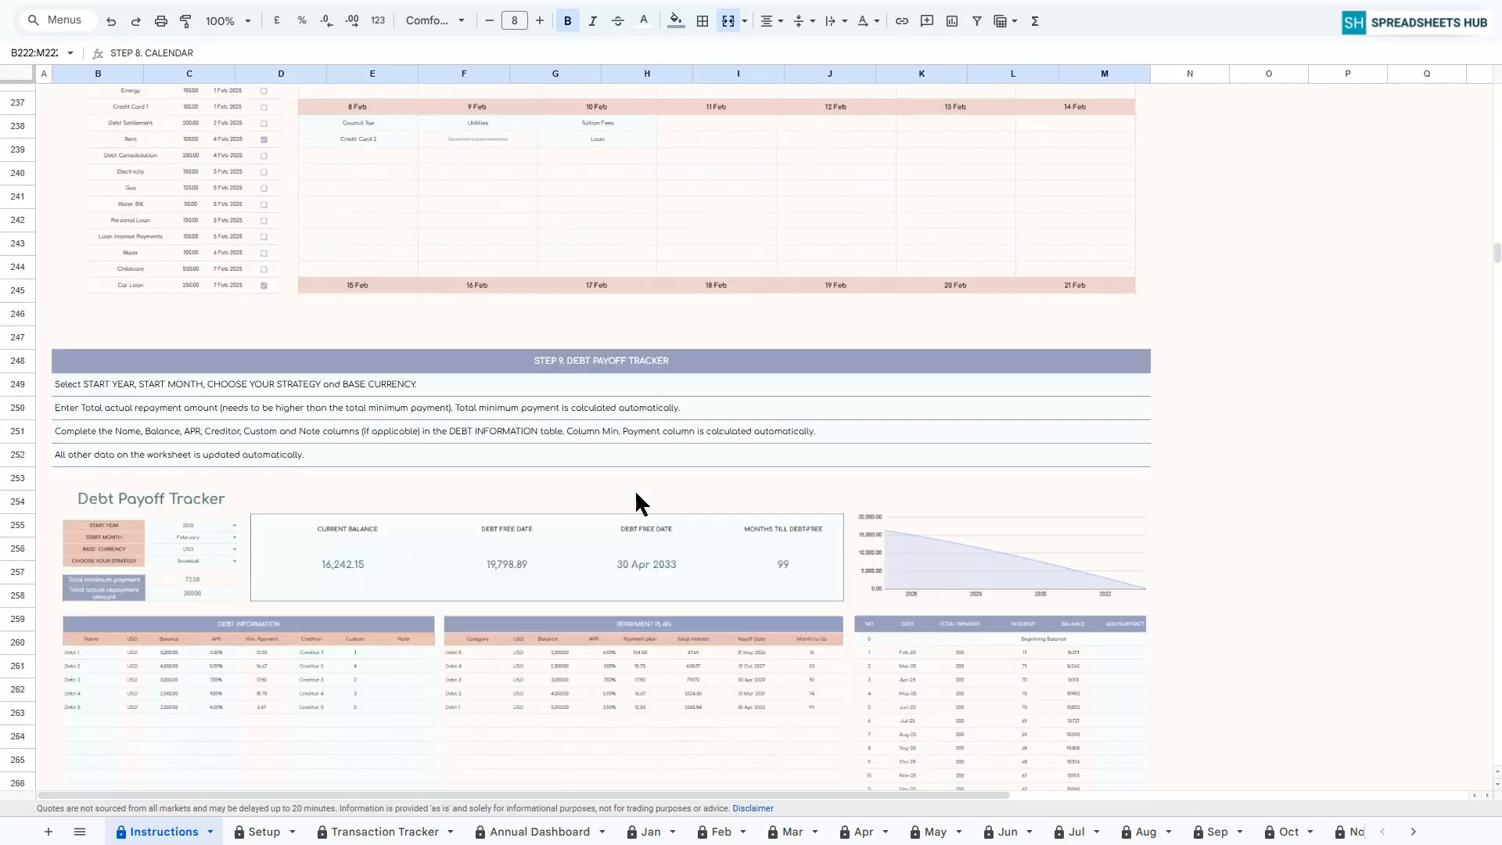
left_click(624, 363)
scroll(710, 449, "down", 4)
scroll(712, 452, "up", 2)
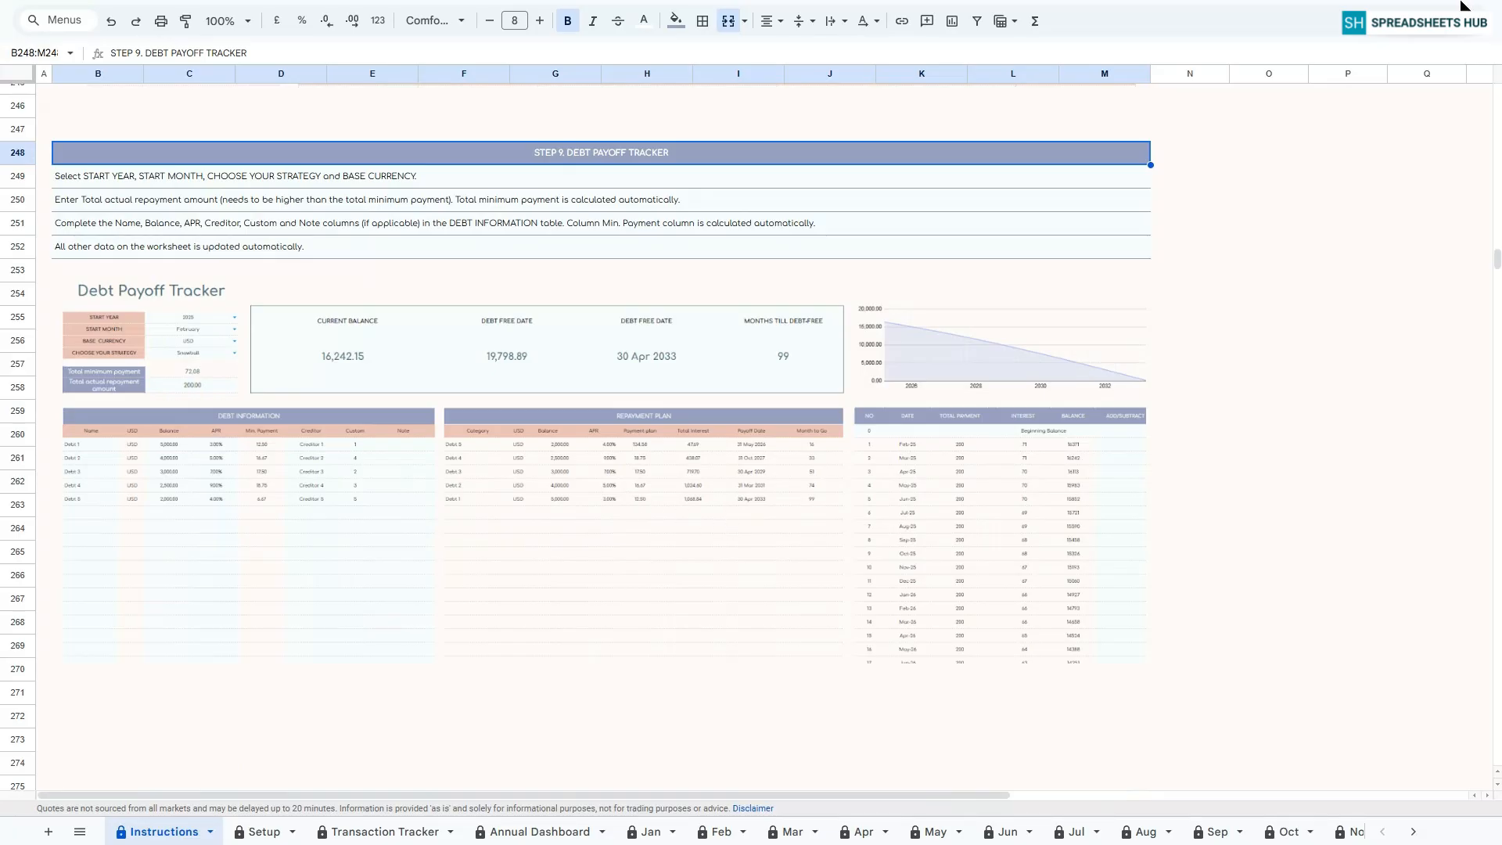
scroll(938, 434, "down", 1)
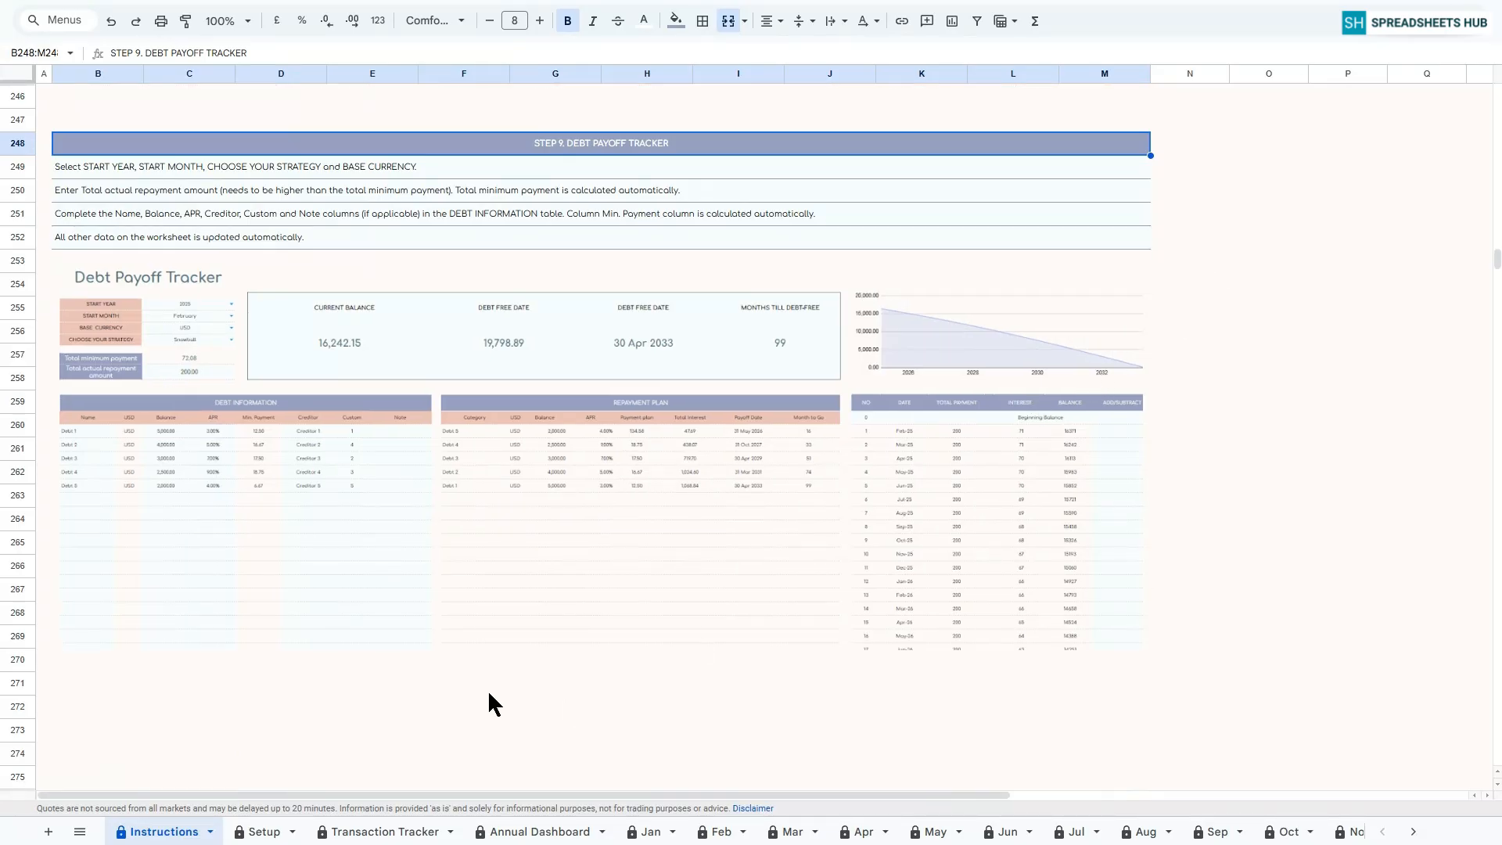
On the Setup sheet, set the start year to 2025 and the base currency to USD.
left_click(252, 834)
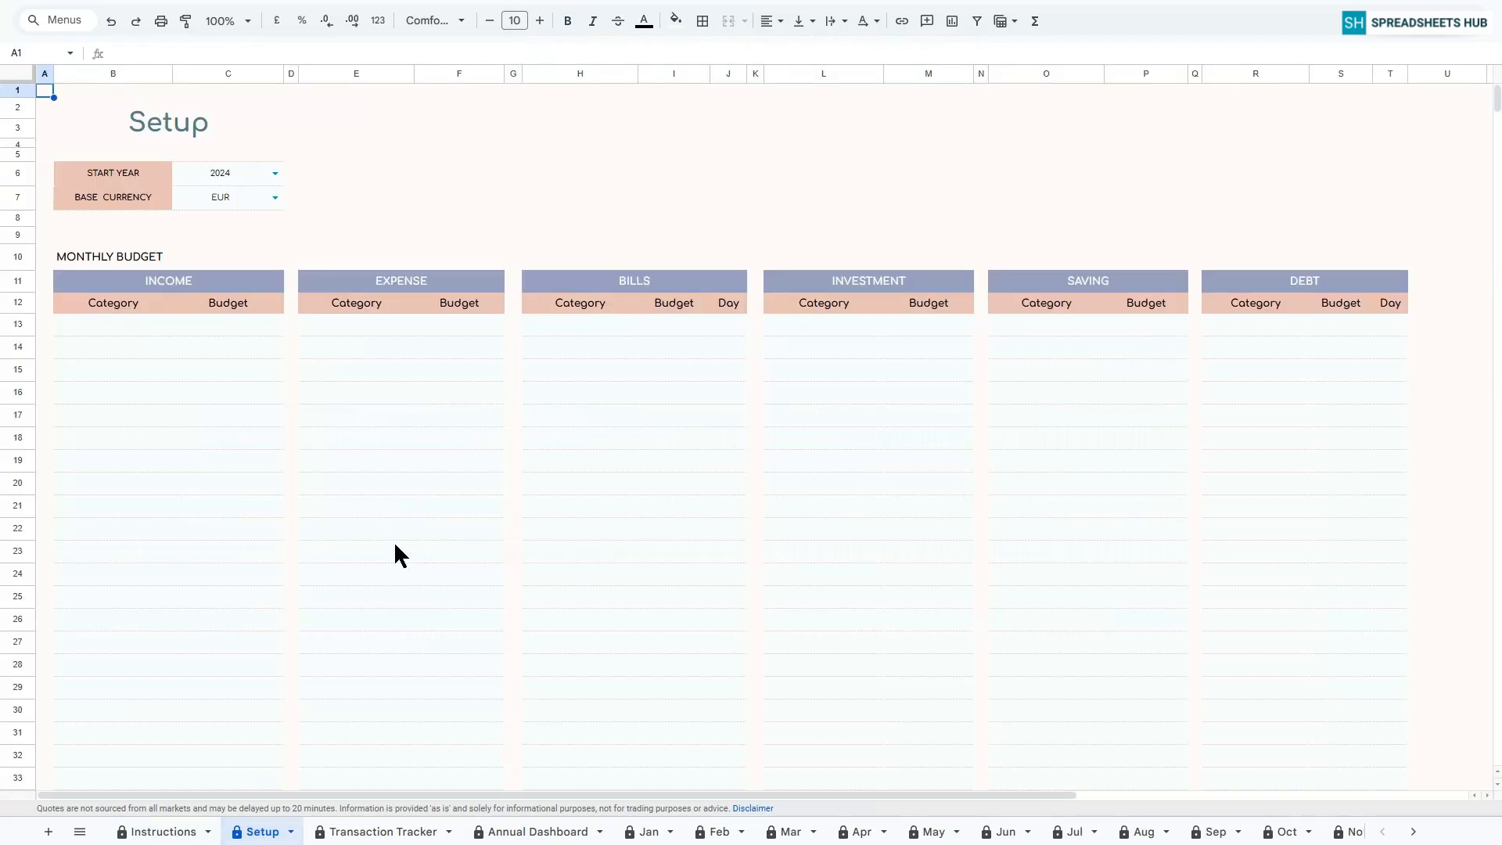
left_click(271, 172)
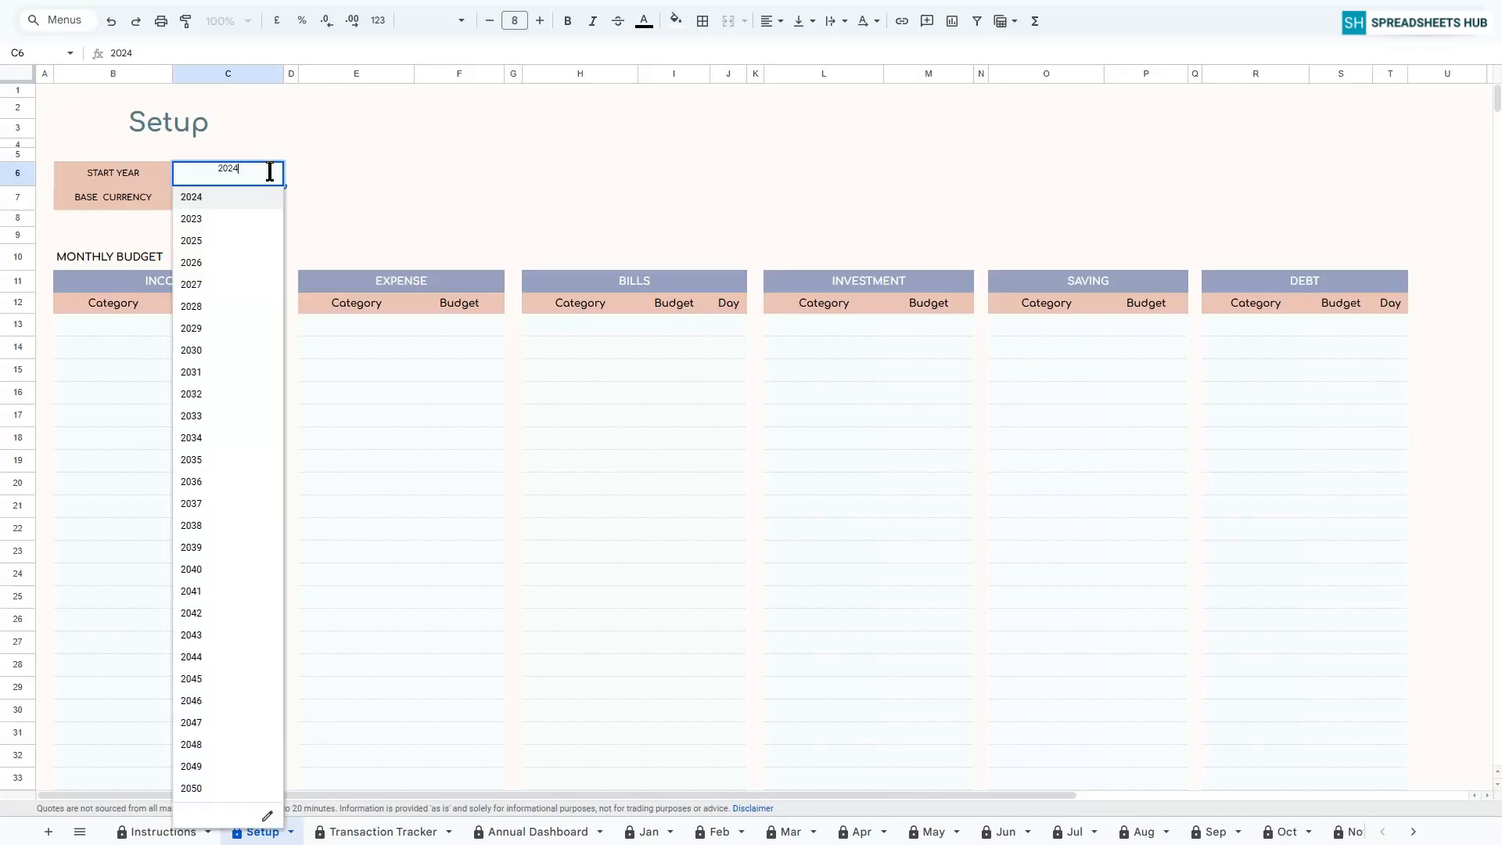
left_click(192, 241)
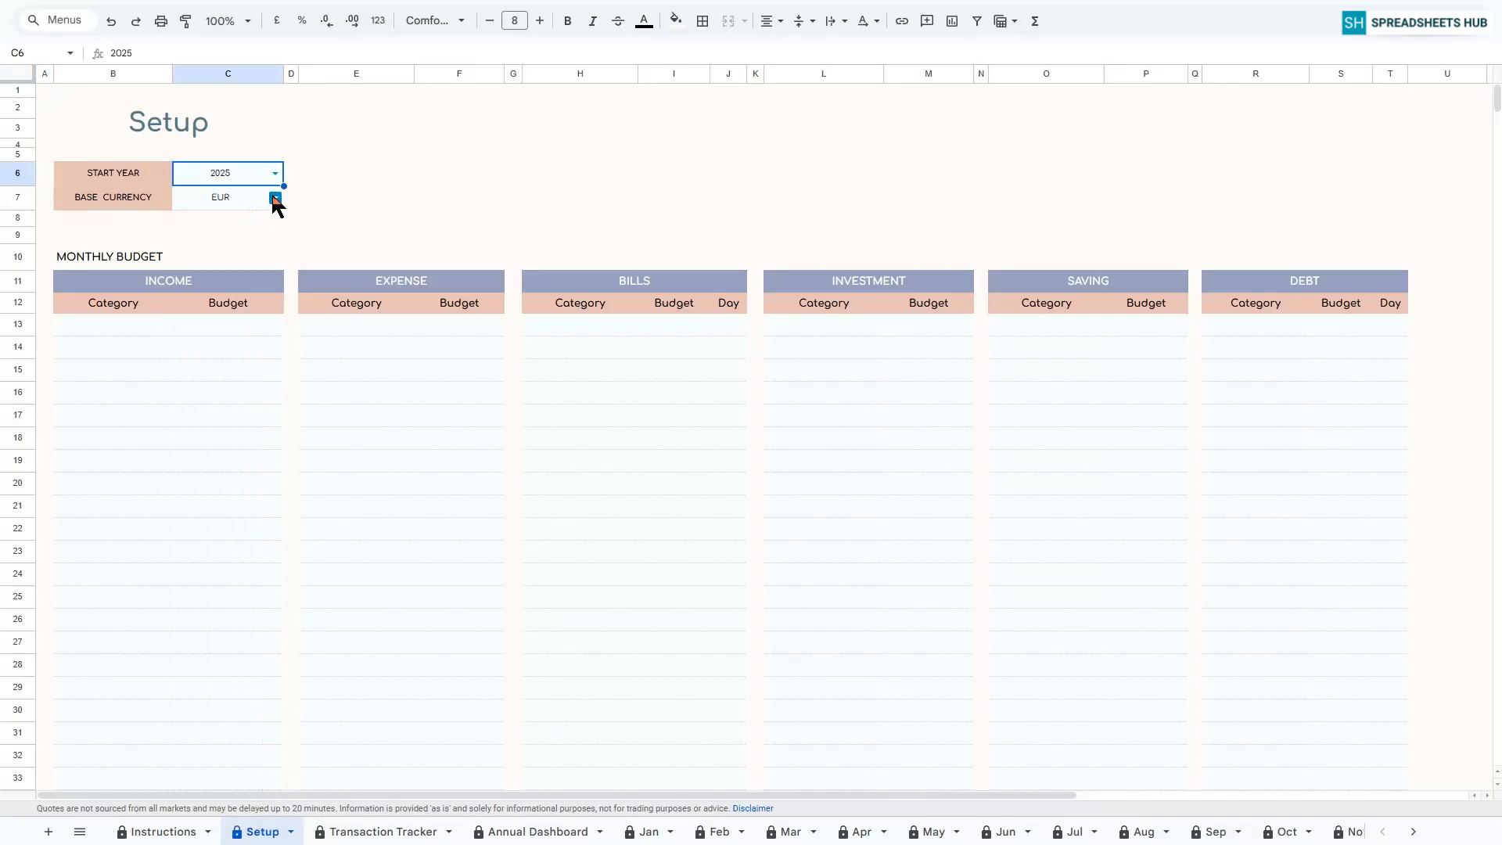
left_click(274, 199)
left_click(215, 241)
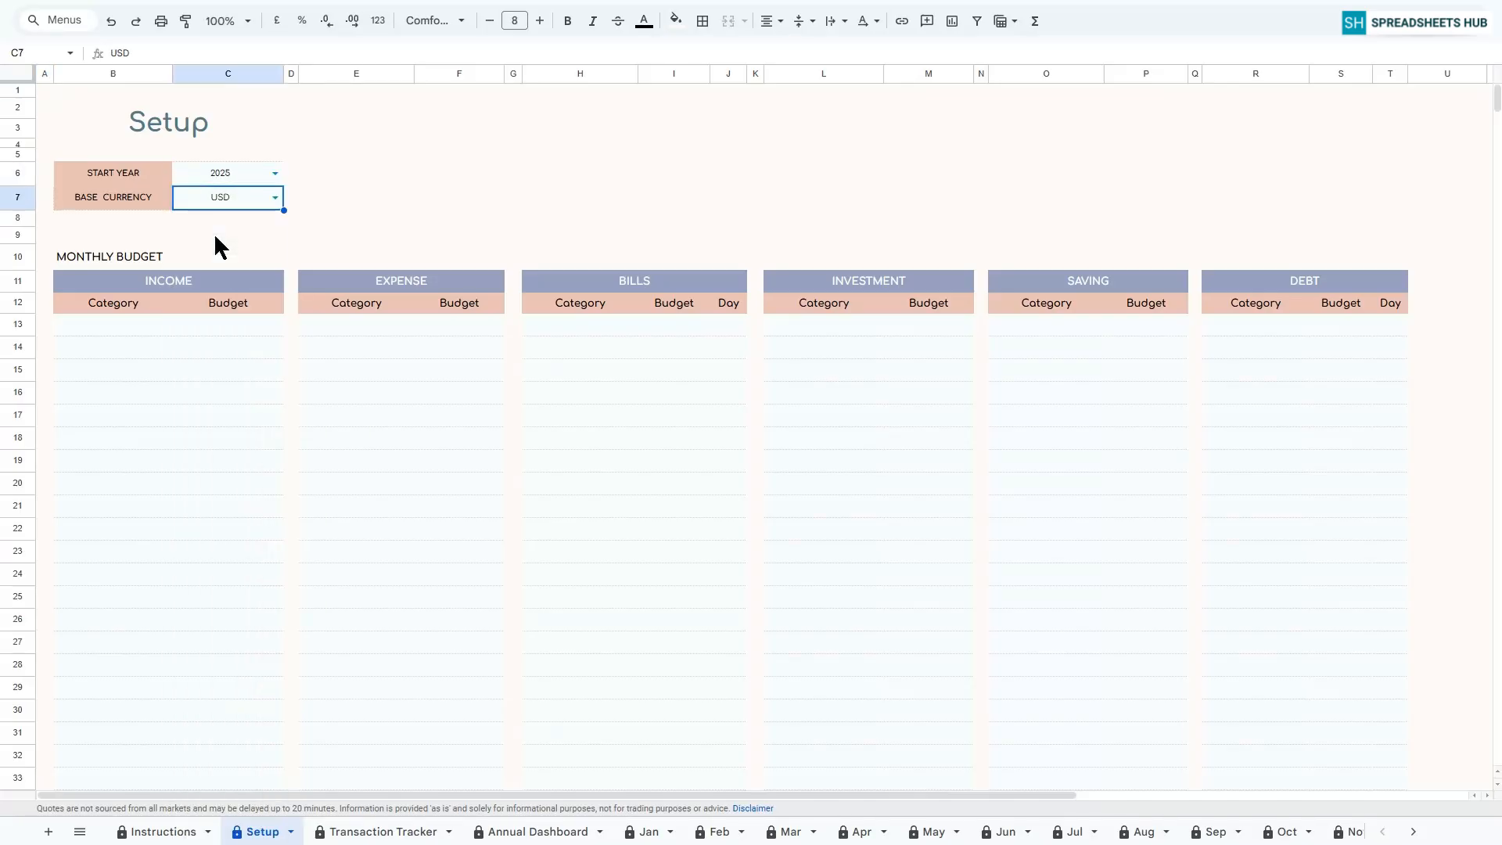
Enter the income categories Salary, Bonuses and Freelance Work from the first row of the INCOME table.
left_click(166, 280)
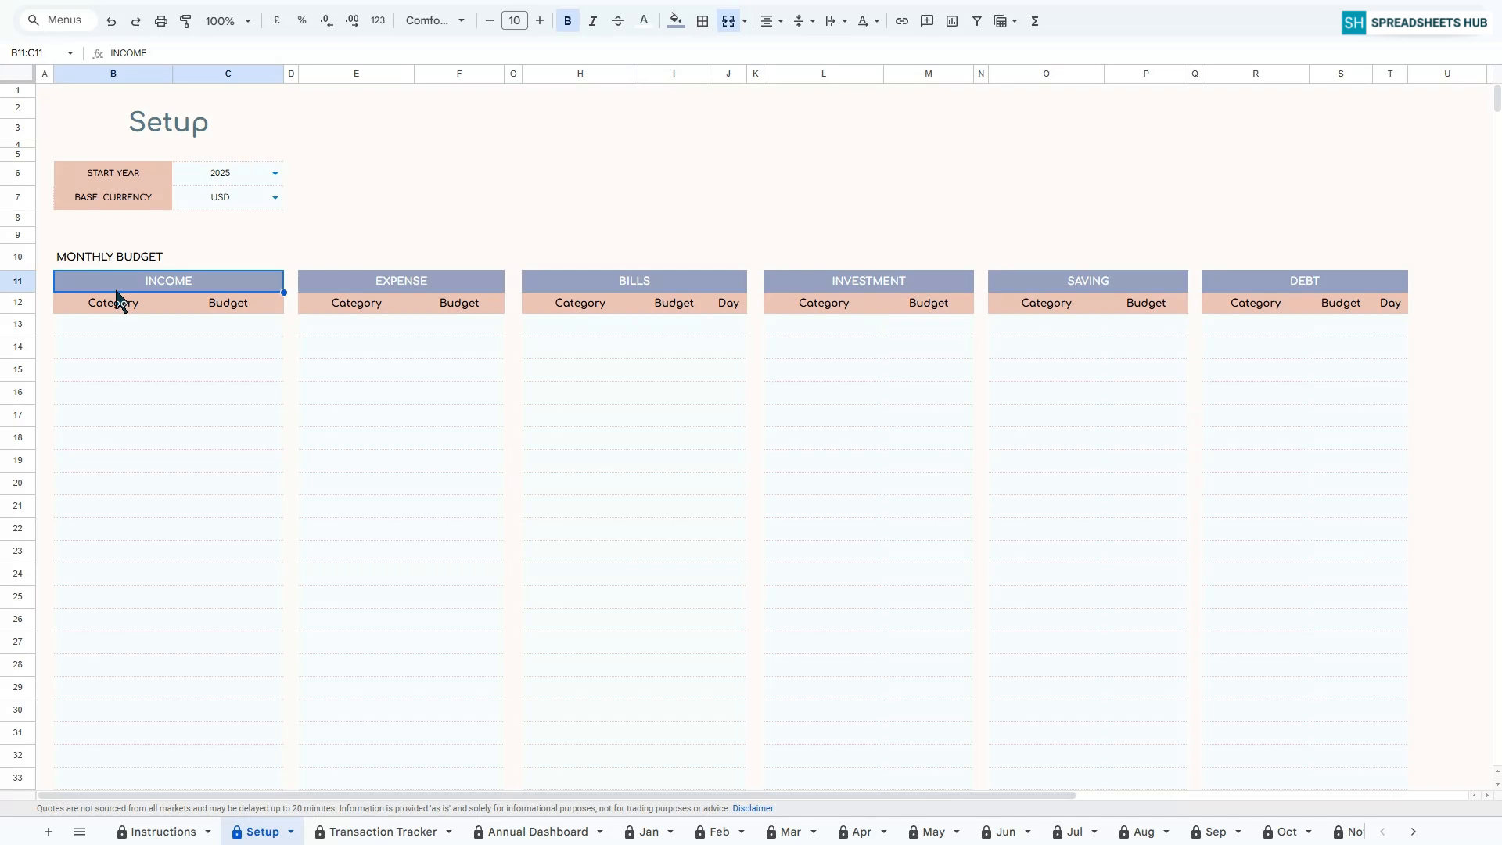
left_click(112, 330)
type("Salary")
key("Return")
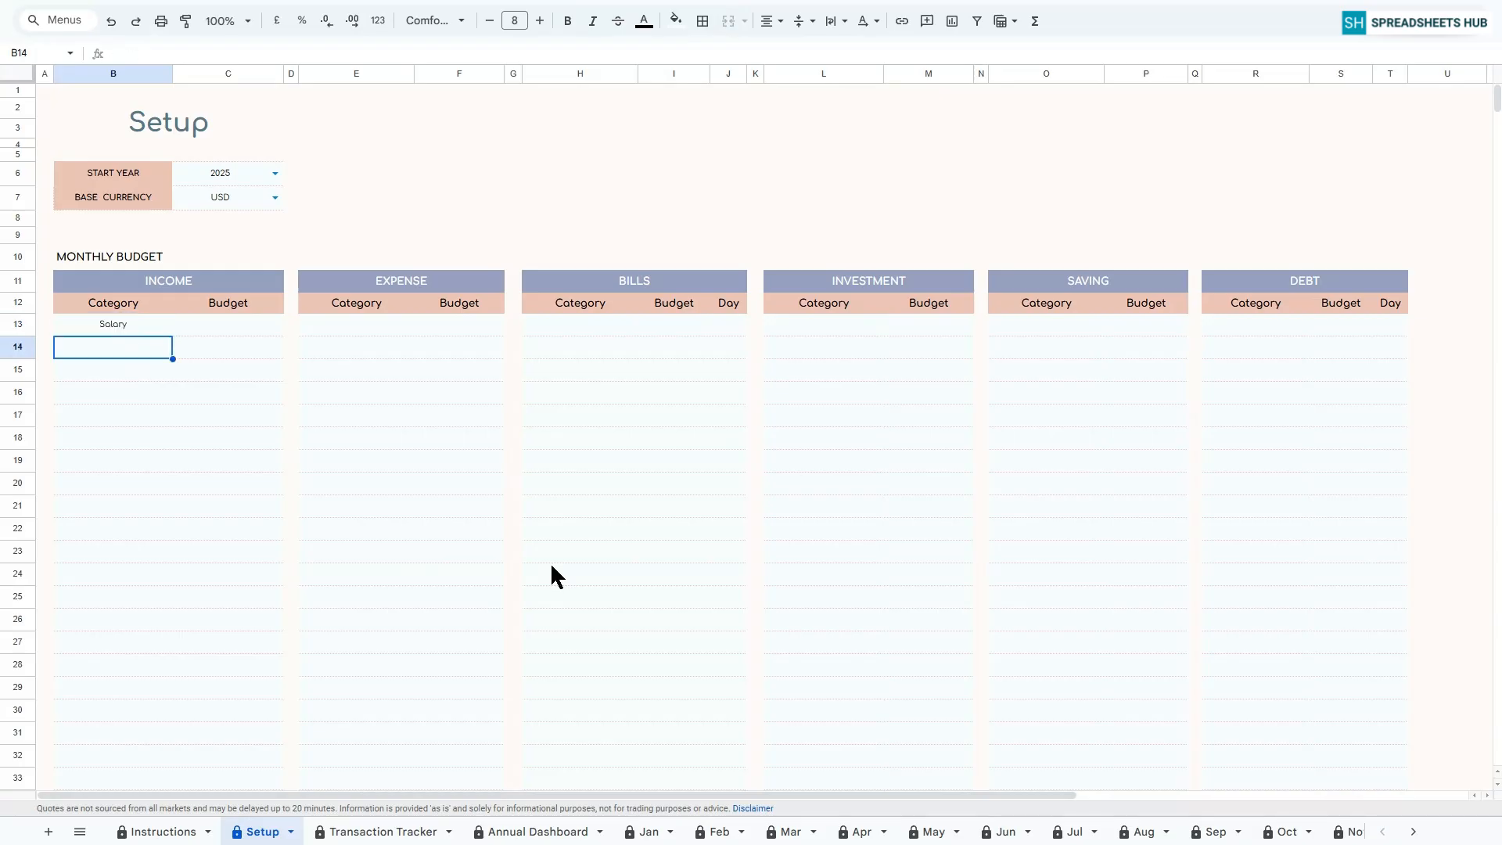
type("Bonuses")
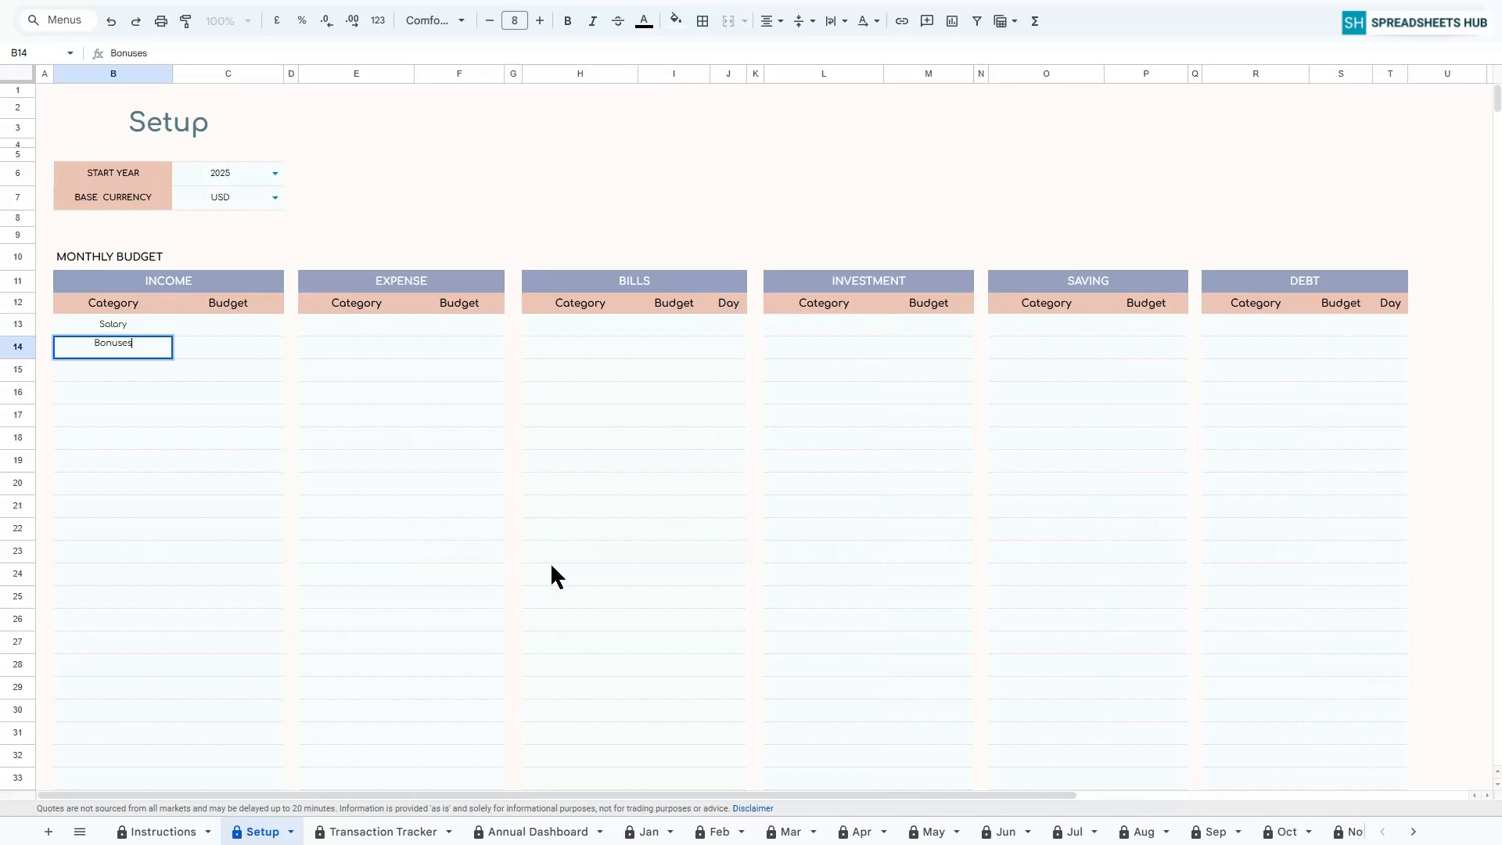
key("Return")
type("Fre")
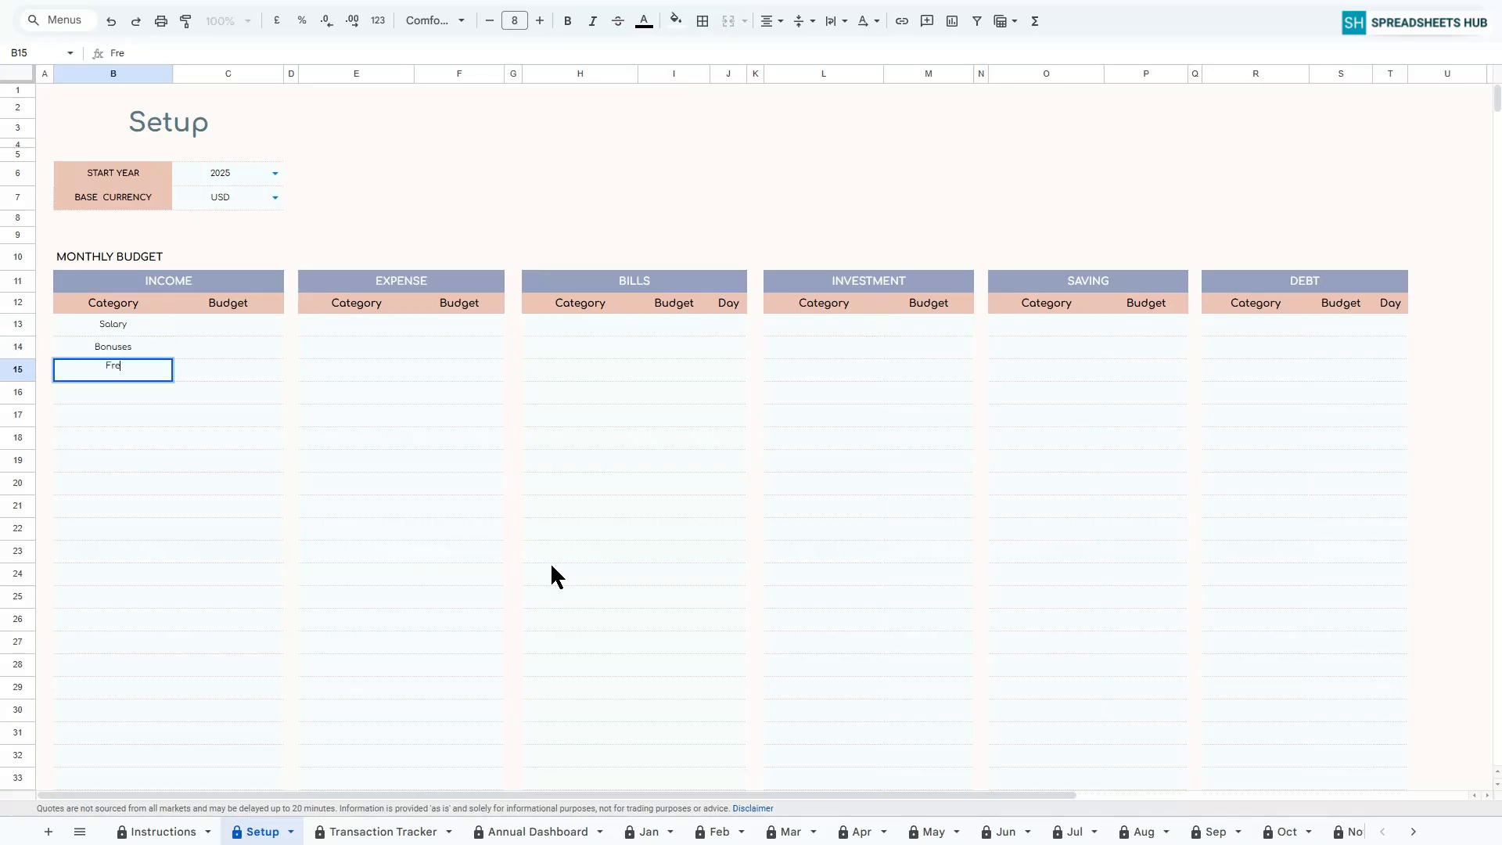
type("elance Work")
key("Return")
Fill in the income budgets: 5000 for Salary, 1000 for Bonuses and 1000 for Freelance Work.
left_click(222, 326)
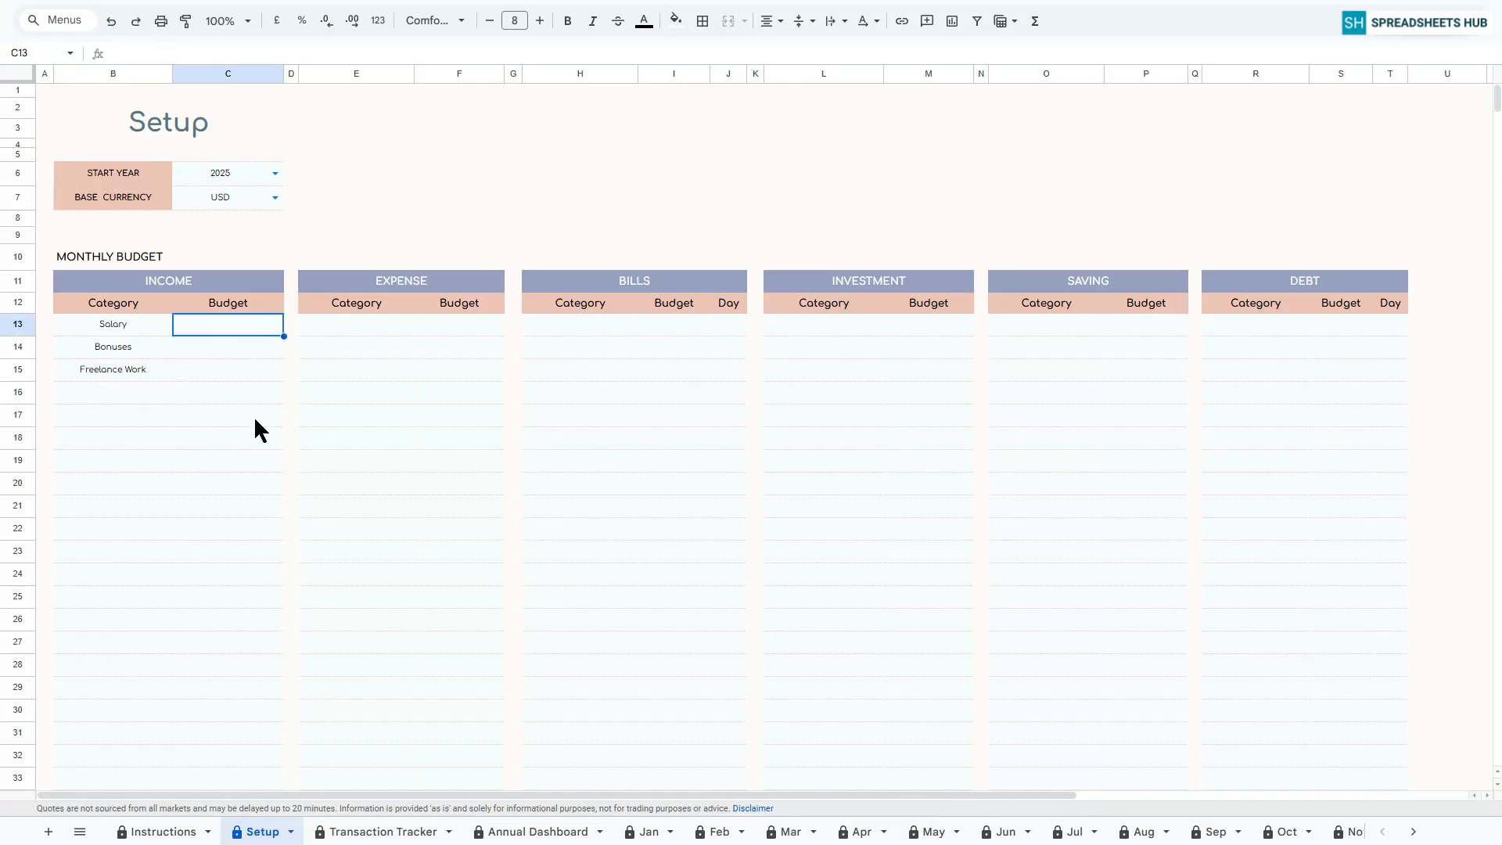
type("5000")
key("Return")
type("1000")
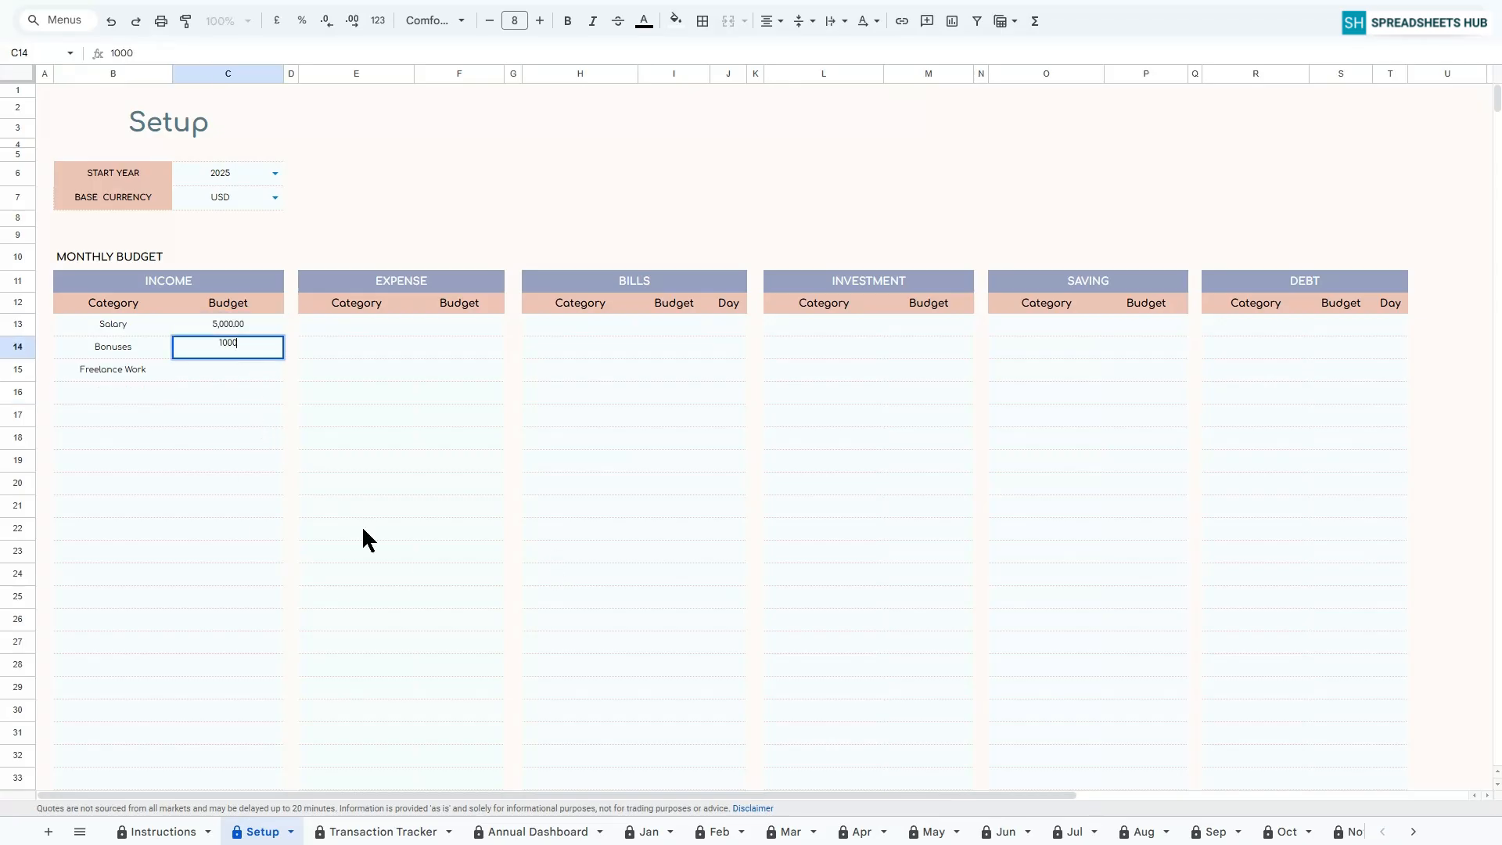
key("Return")
type("1000")
key("Return")
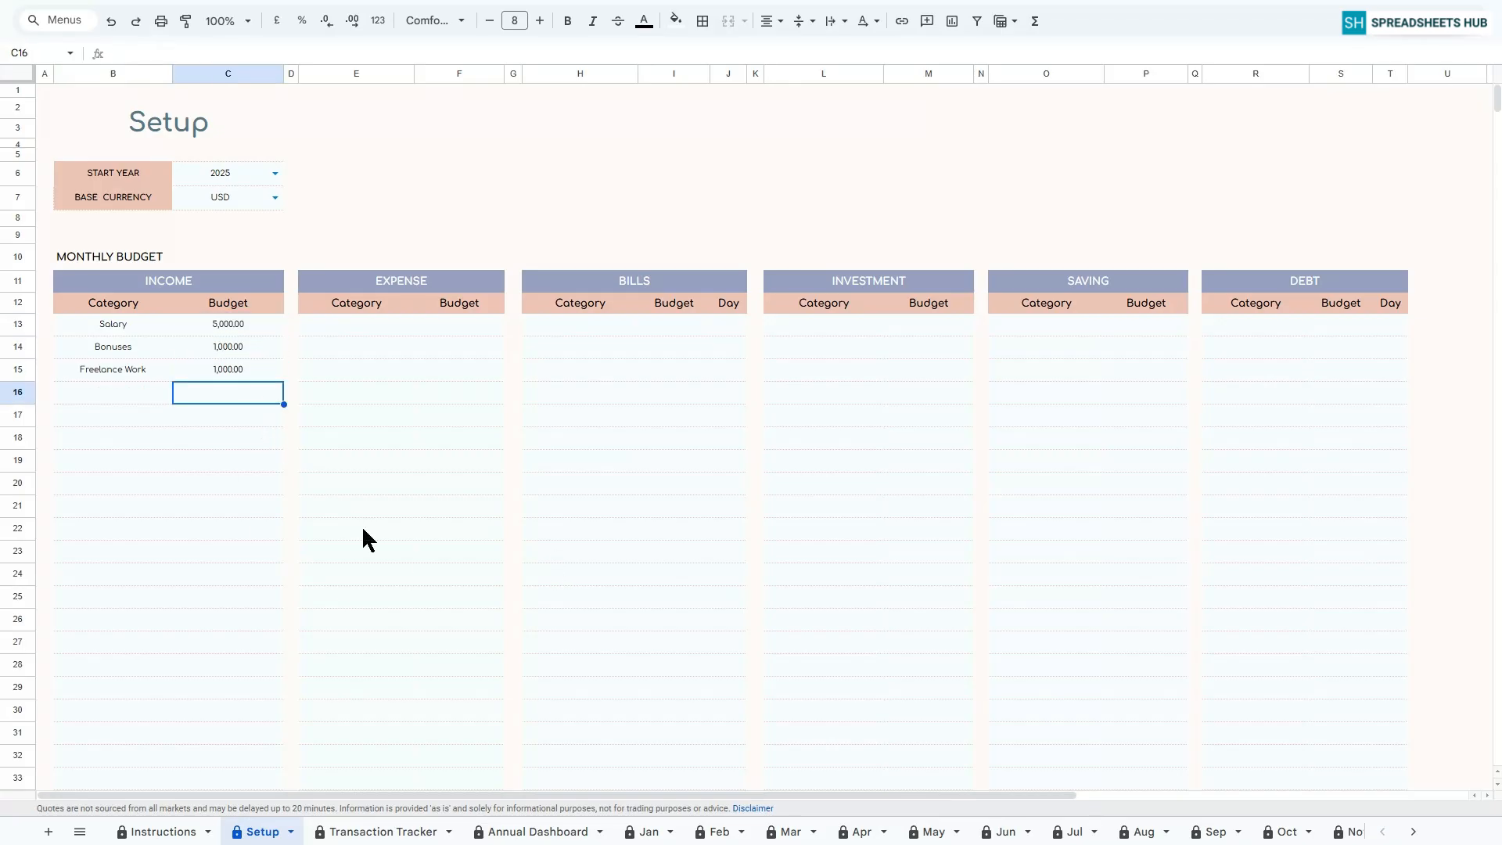
List the categories Groceries, Travel, Dining Out and Personal Care in the EXPENSE table.
left_click(377, 283)
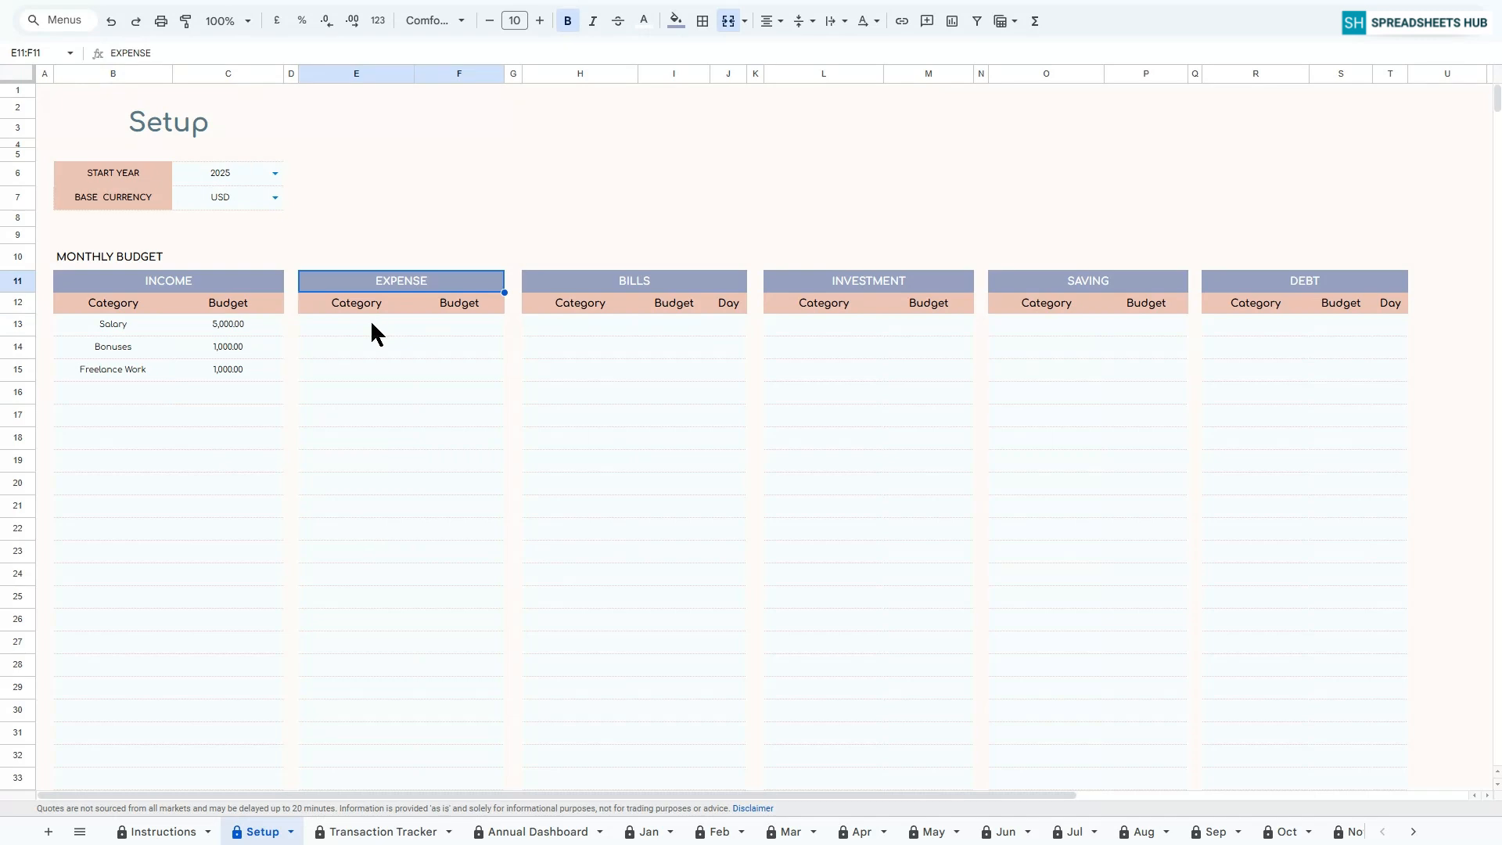
left_click(372, 323)
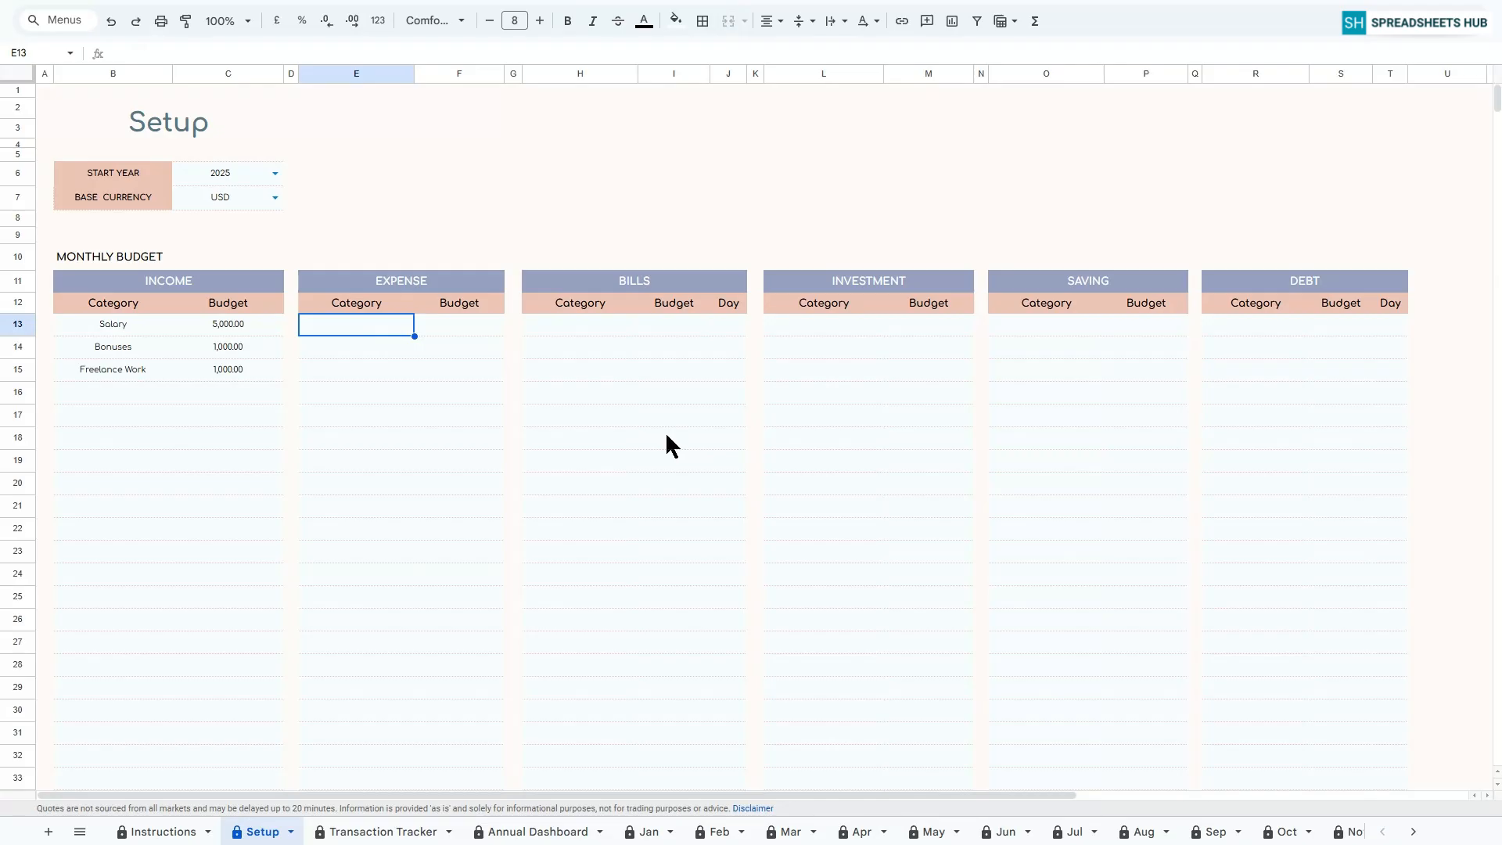
type("Grocer")
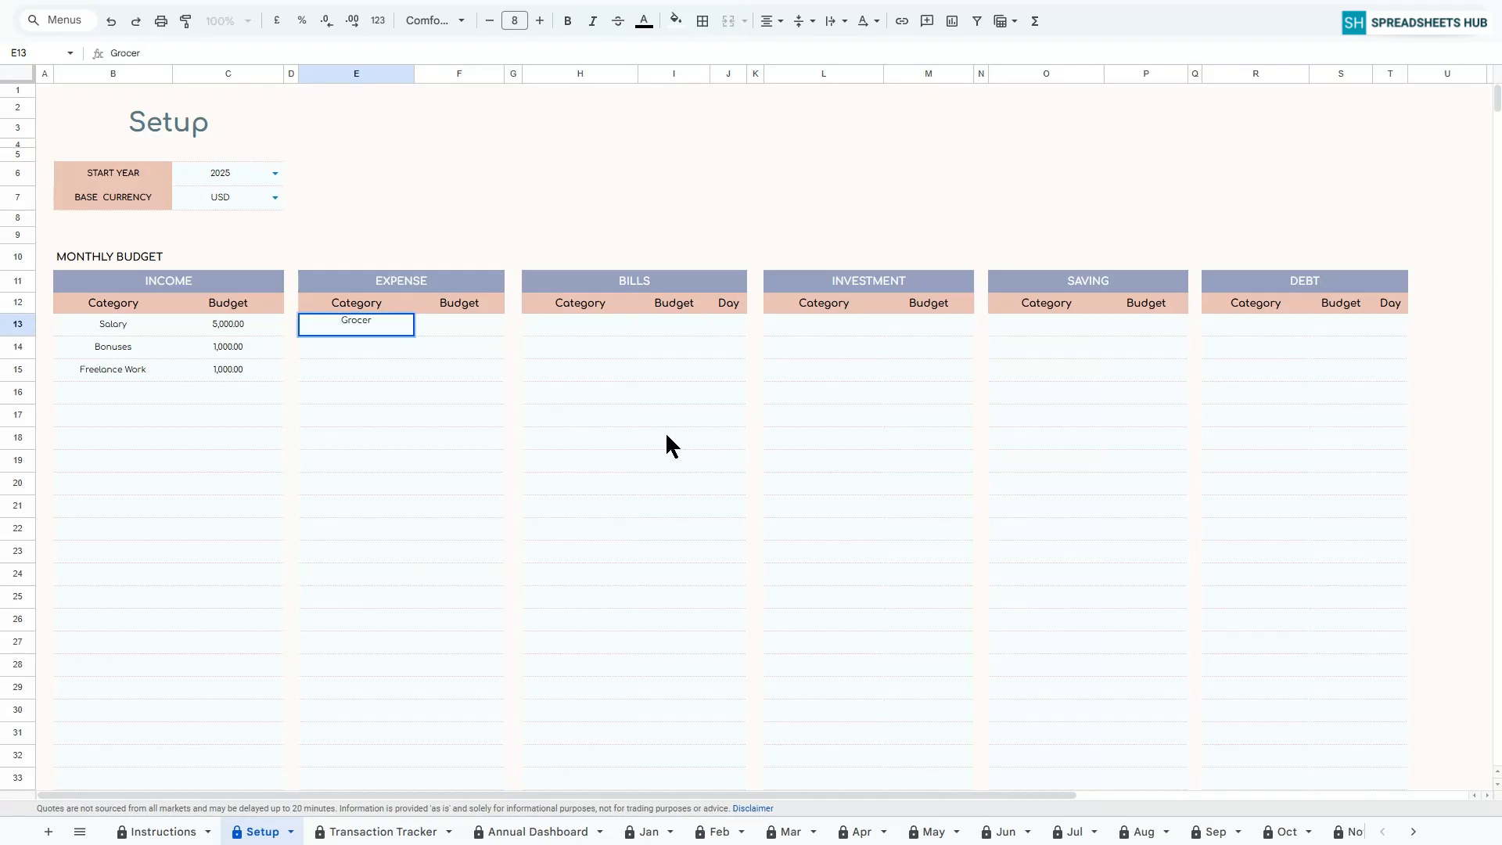
type("ies")
key("Return")
type("Travel")
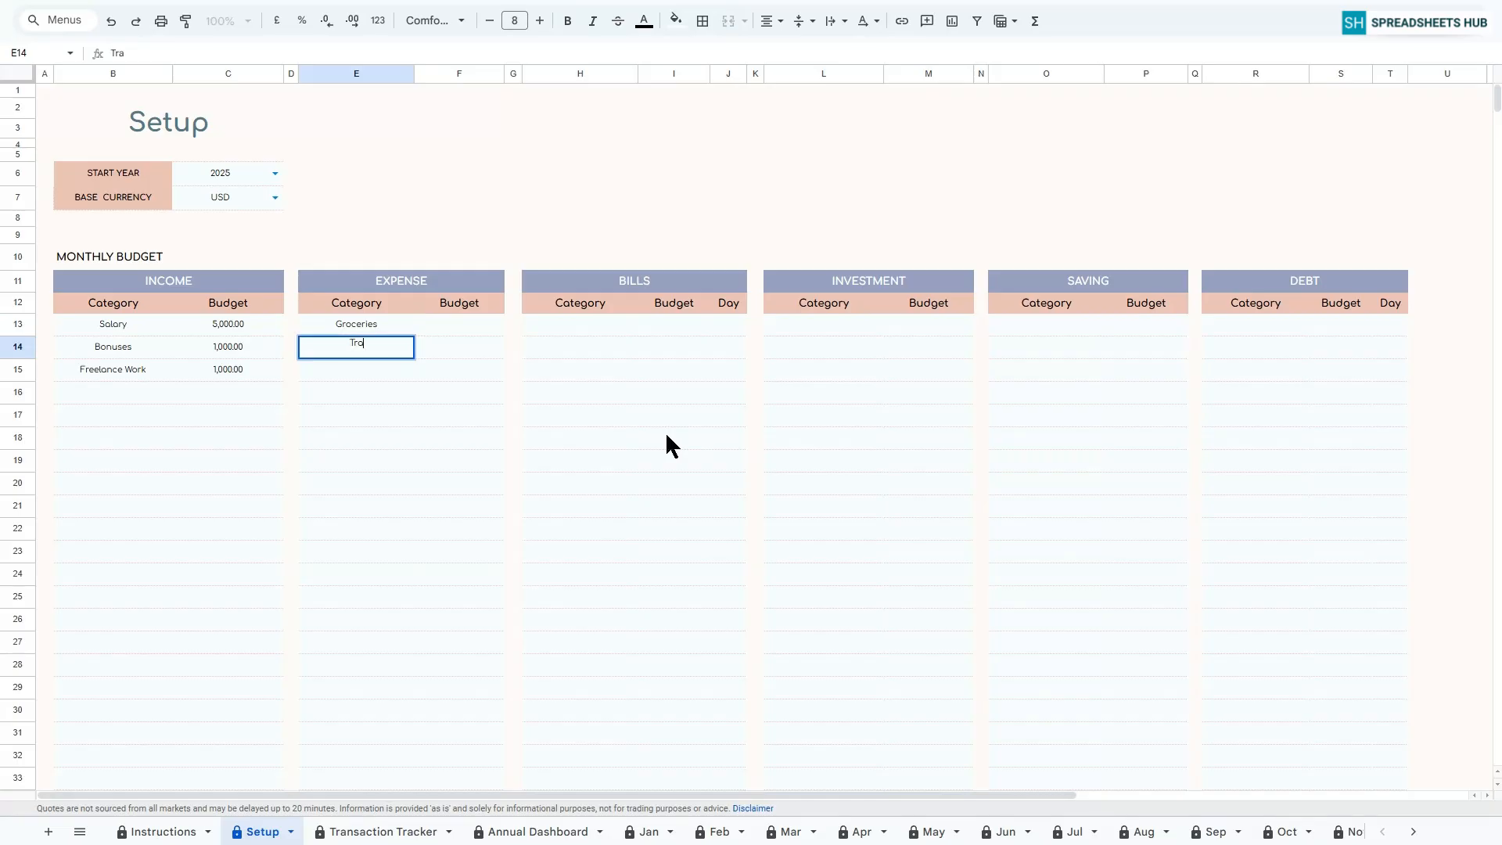
key("Return")
type("Dining Out")
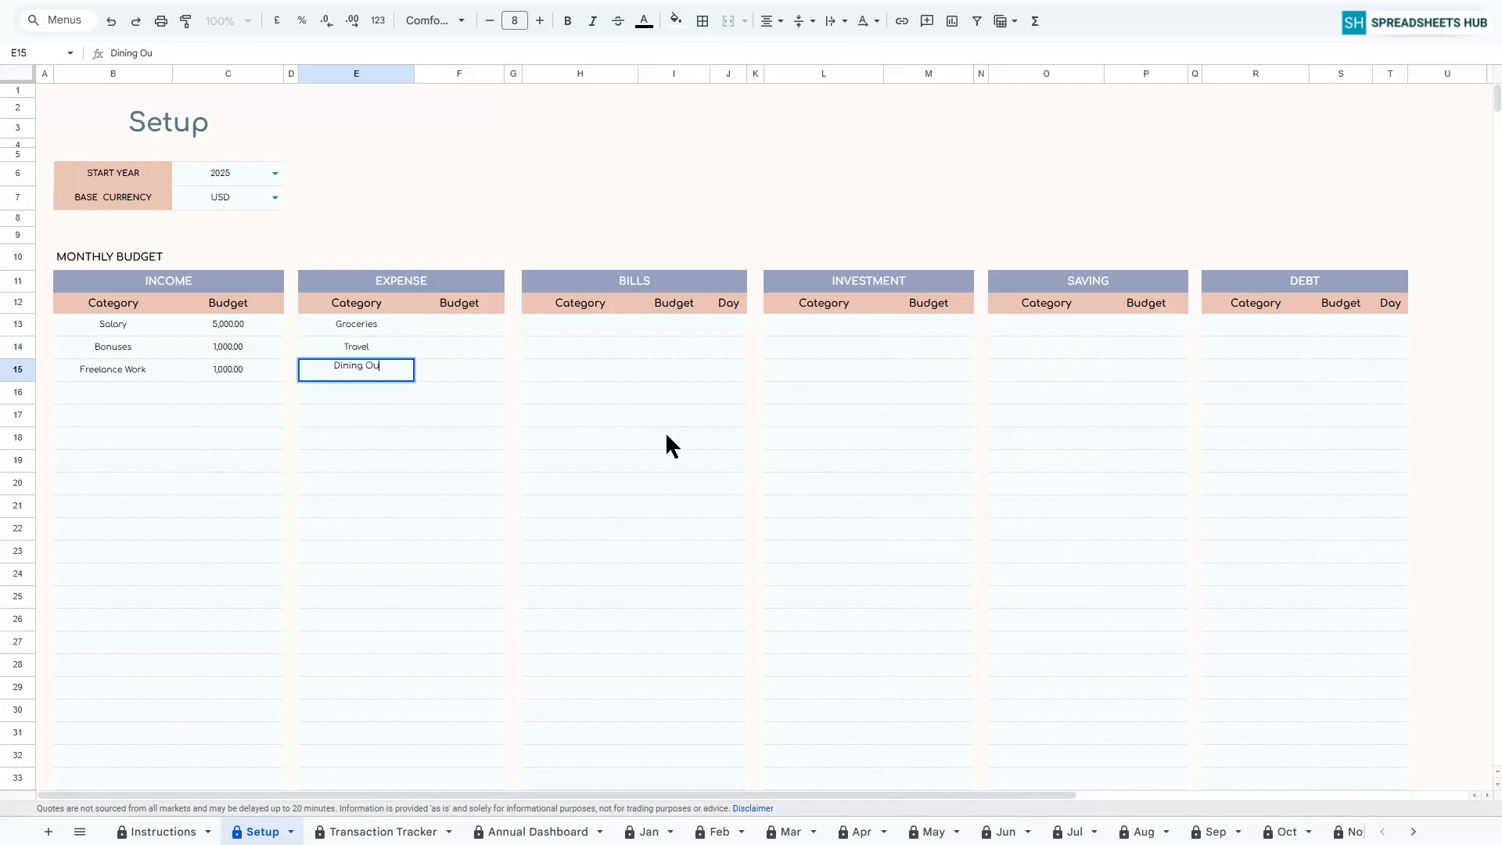
key("Return")
type("Personal Care")
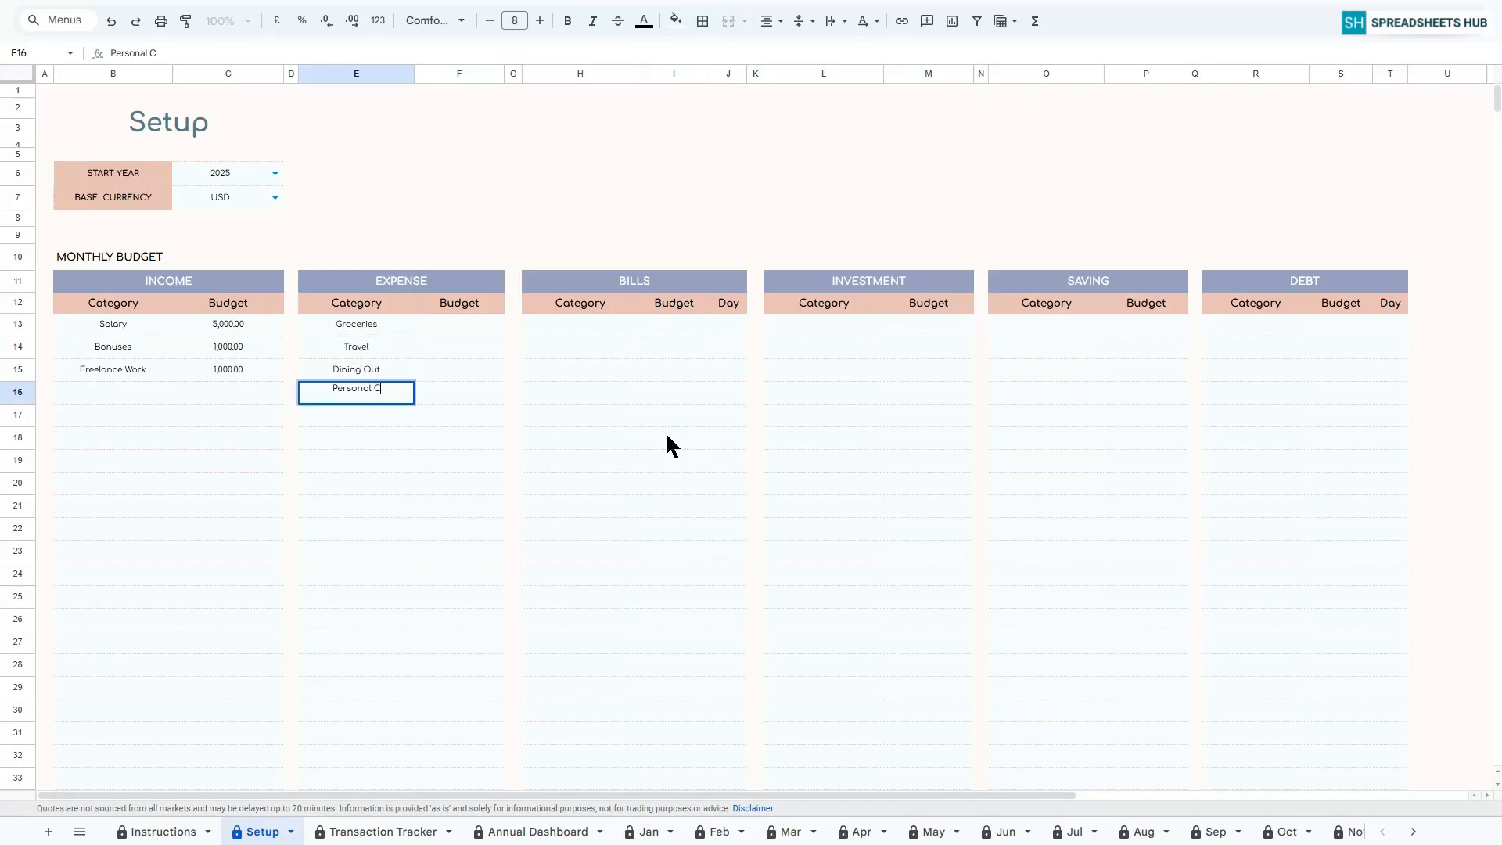
key("Return")
Enter the expense budgets: 800 for Groceries, 300 for Travel, 400 for Dining Out and 400 for Personal Care.
left_click(438, 330)
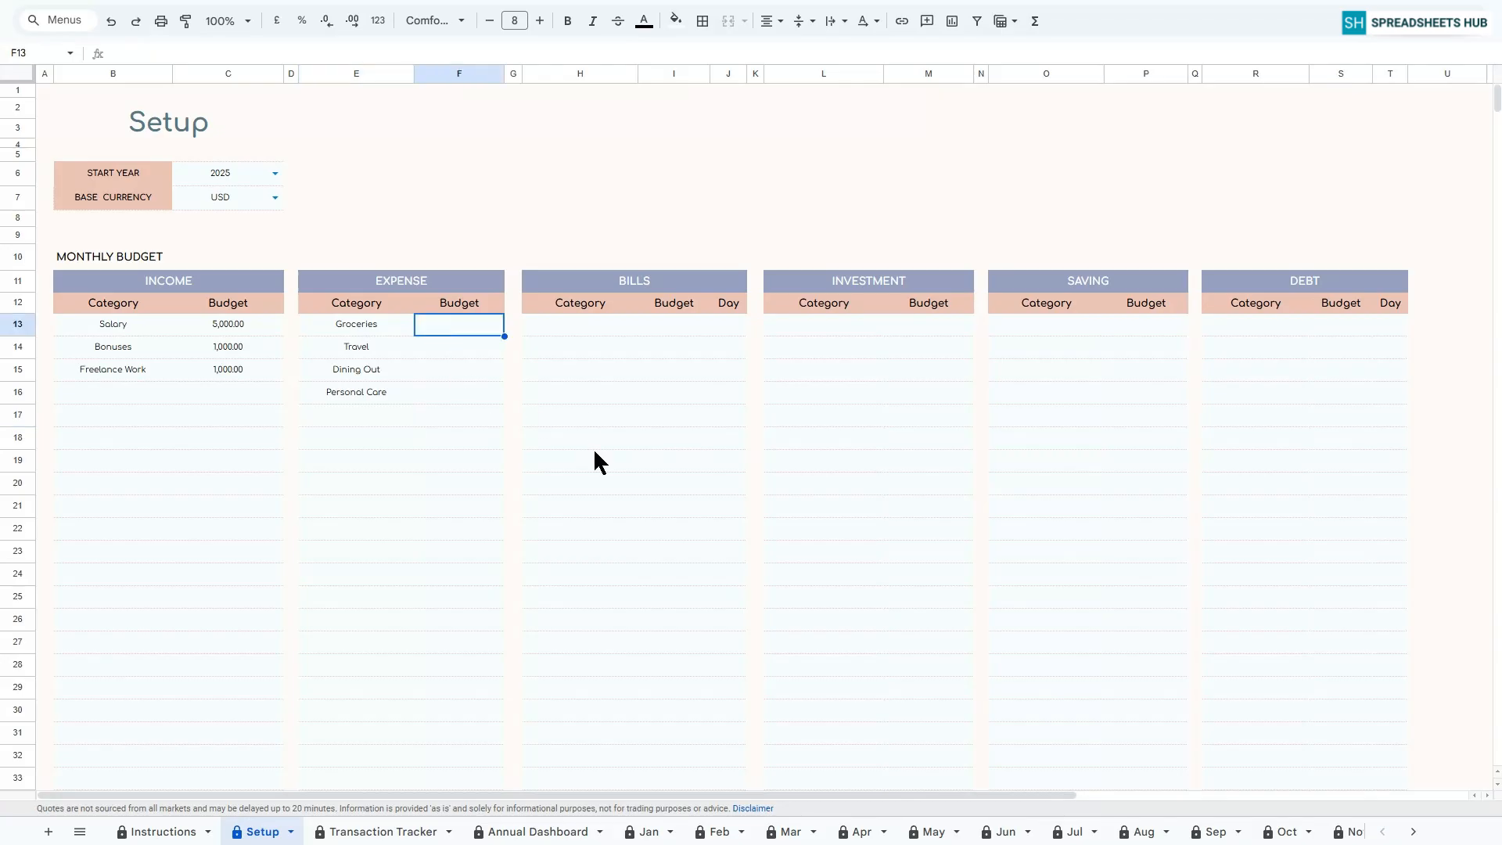
type("800")
key("Return")
type("300")
key("Return")
type("400")
key("Return")
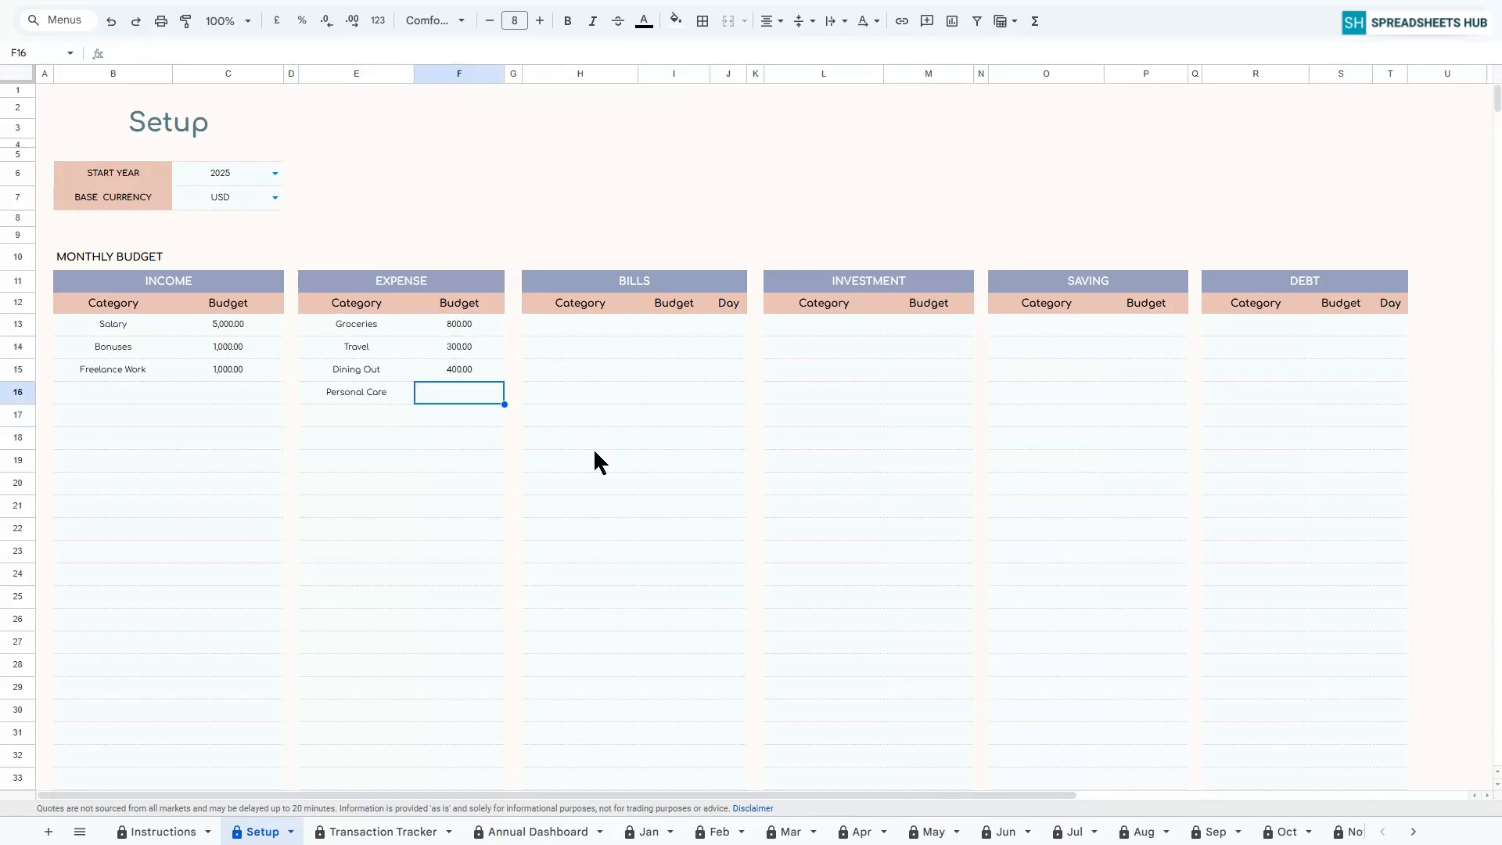
type("400")
key("Return")
Add the categories Water, Gas and Insurance to the BILLS table.
left_click(599, 324)
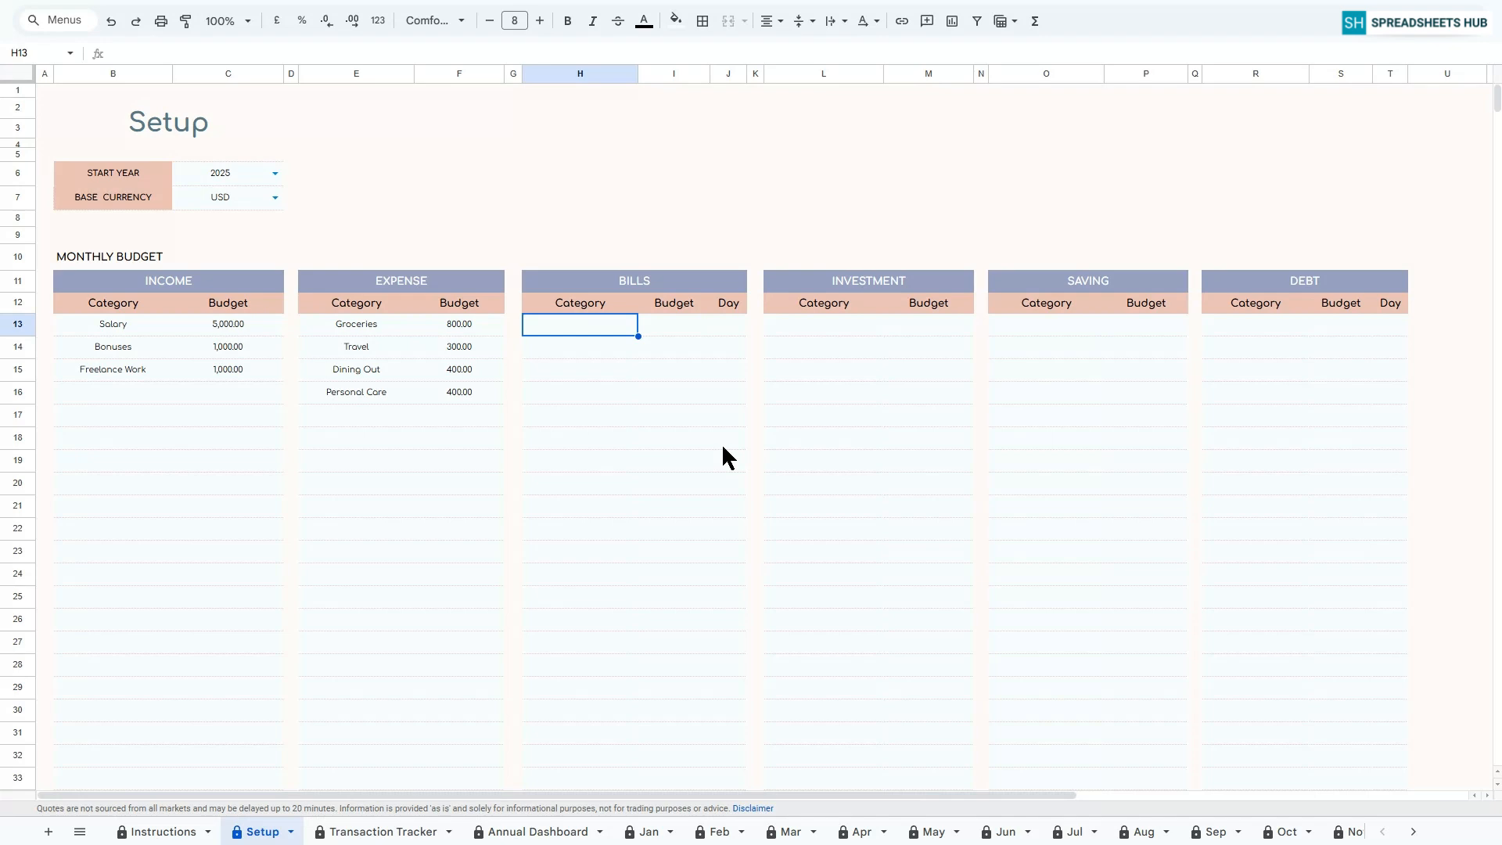
type("Water")
key("Return")
type("Gas")
key("Return")
type("Insurance")
key("Return")
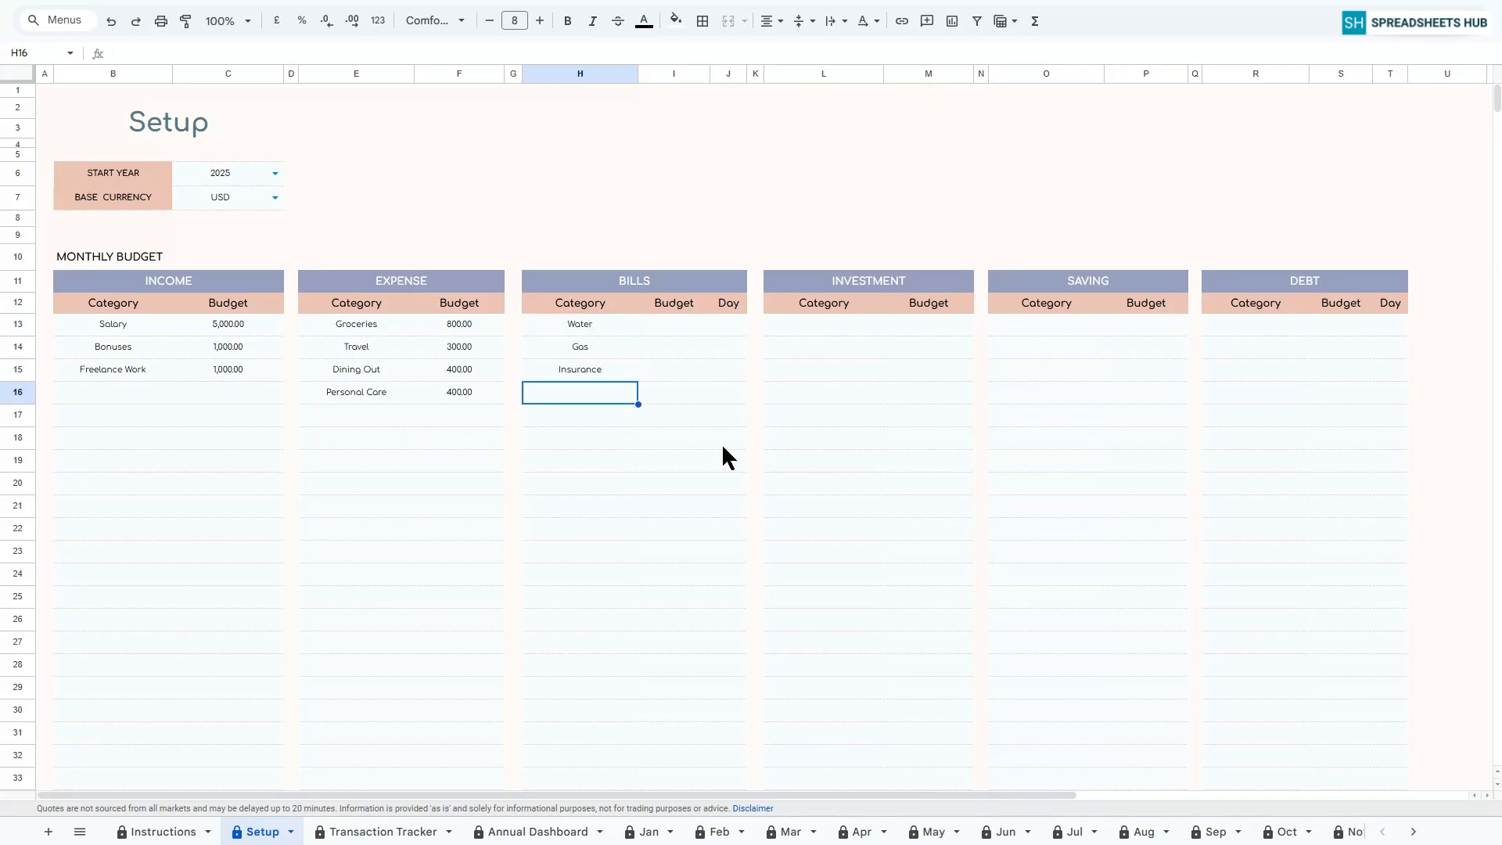
Add Phone to the BILLS categories and set the budgets: Water 100, Gas 100, Insurance 300 and Phone 50.
type("Phone")
key("Return")
left_click(674, 324)
type("100")
key("Return")
type("100")
key("Return")
type("300")
key("Return")
type("50")
key("Return")
Enter the bill days: 4 for Water, 5 for Gas, 10 for Insurance and 16 for Phone.
key("Up")
key("Up")
key("Up")
key("Up")
key("Right")
type("4")
key("Return")
type("5")
key("Return")
type("10")
key("Return")
type("16")
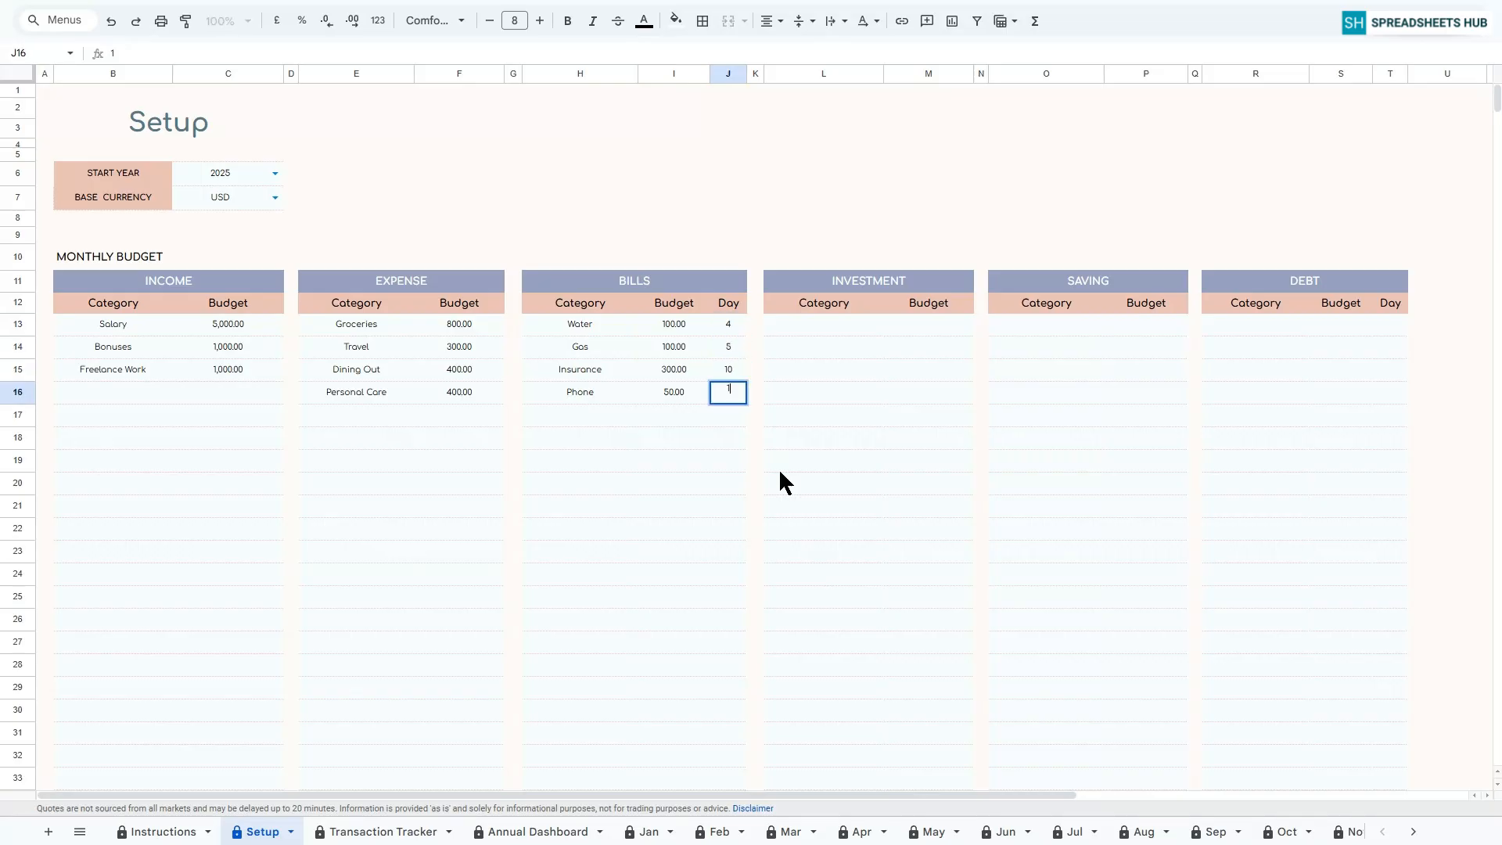
key("Return")
List the categories Stocks, Crypto, Bonds and Real Estate in the INVESTMENT table.
left_click(810, 322)
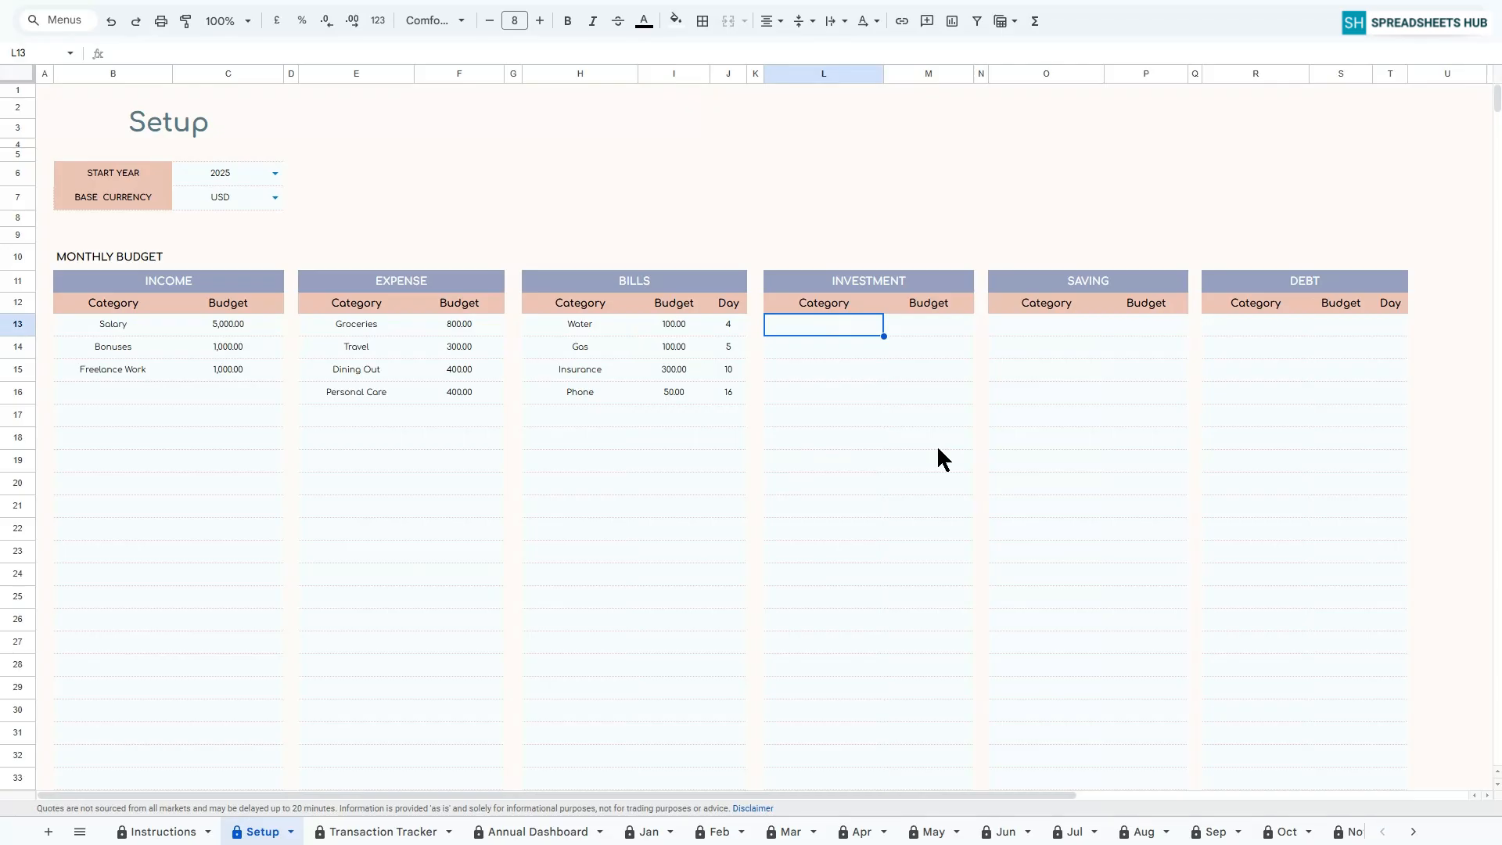
type("Stocks")
key("Return")
type("Crypto")
key("Return")
type("Bonds")
key("Return")
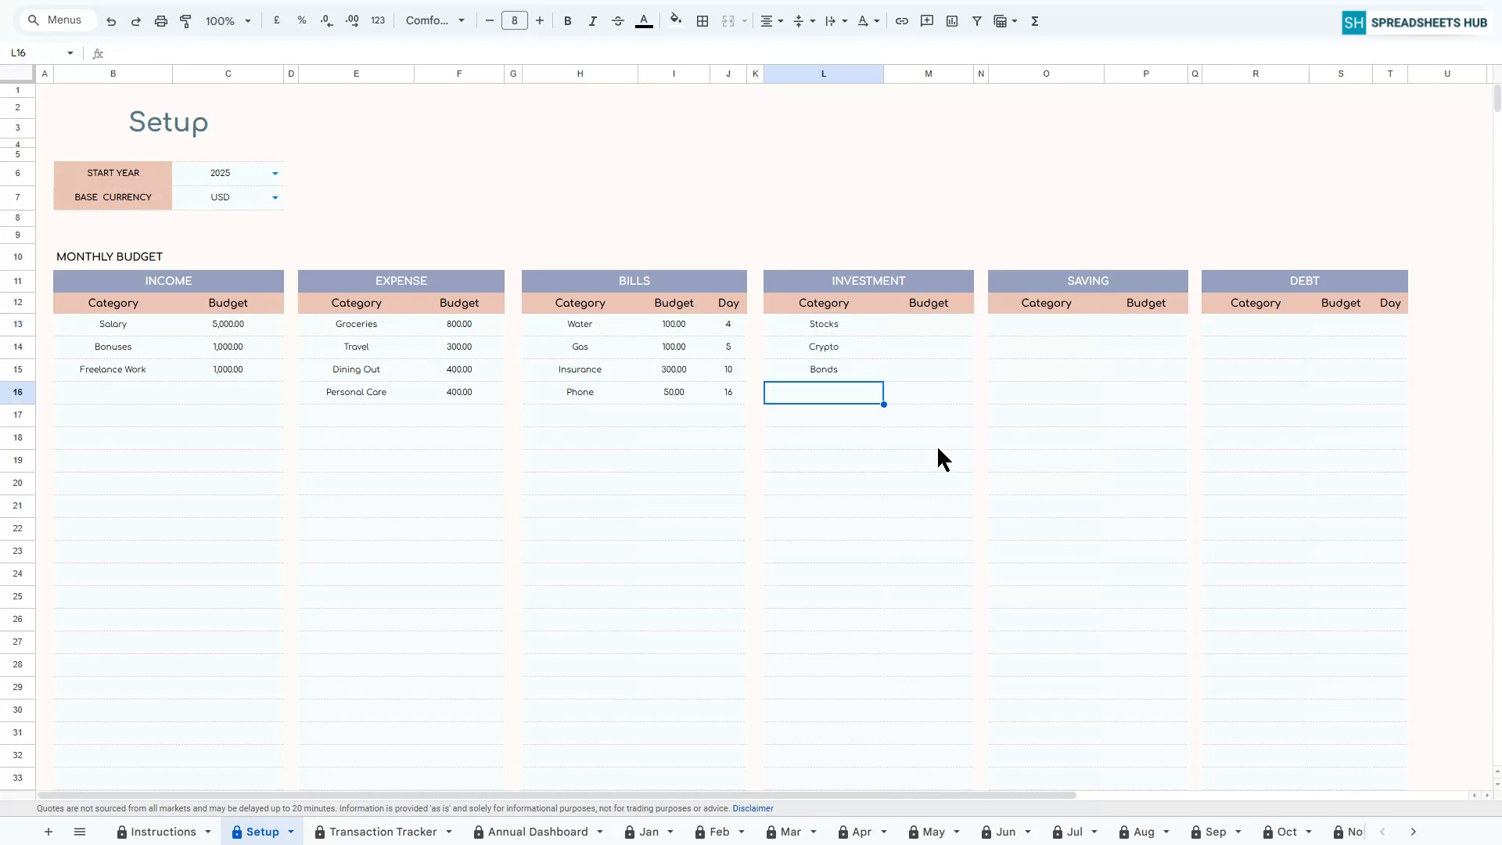
type("Real Estate")
key("Return")
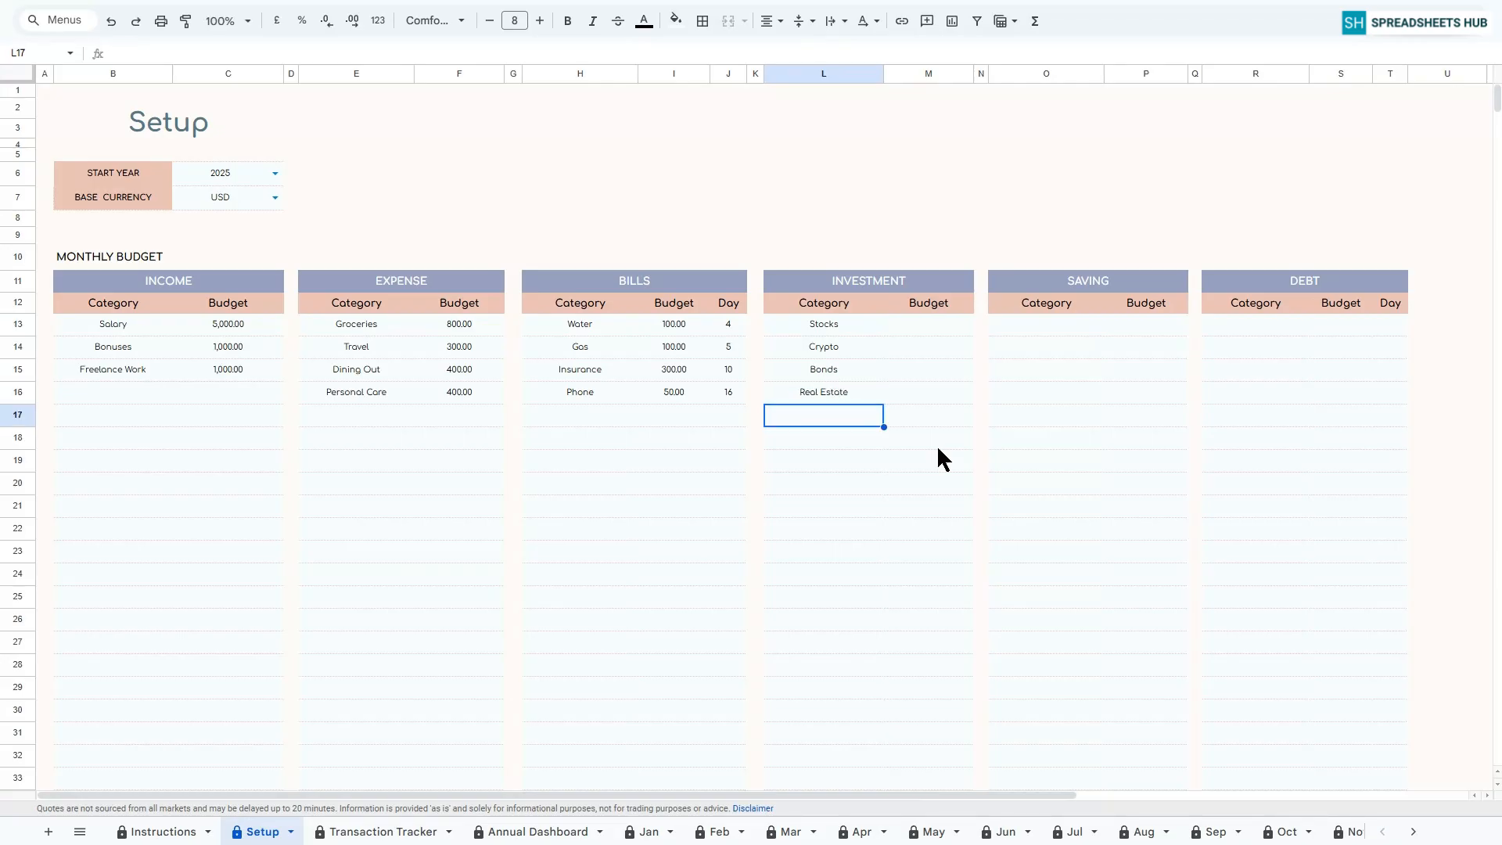
Enter the investment budgets: 500 for Stocks, 400 for Crypto, 450 for Bonds and 600 for Real Estate.
key("Right")
key("Up")
key("Up")
key("Up")
key("Up")
type("500")
key("Return")
type("400")
key("Return")
type("450")
key("Return")
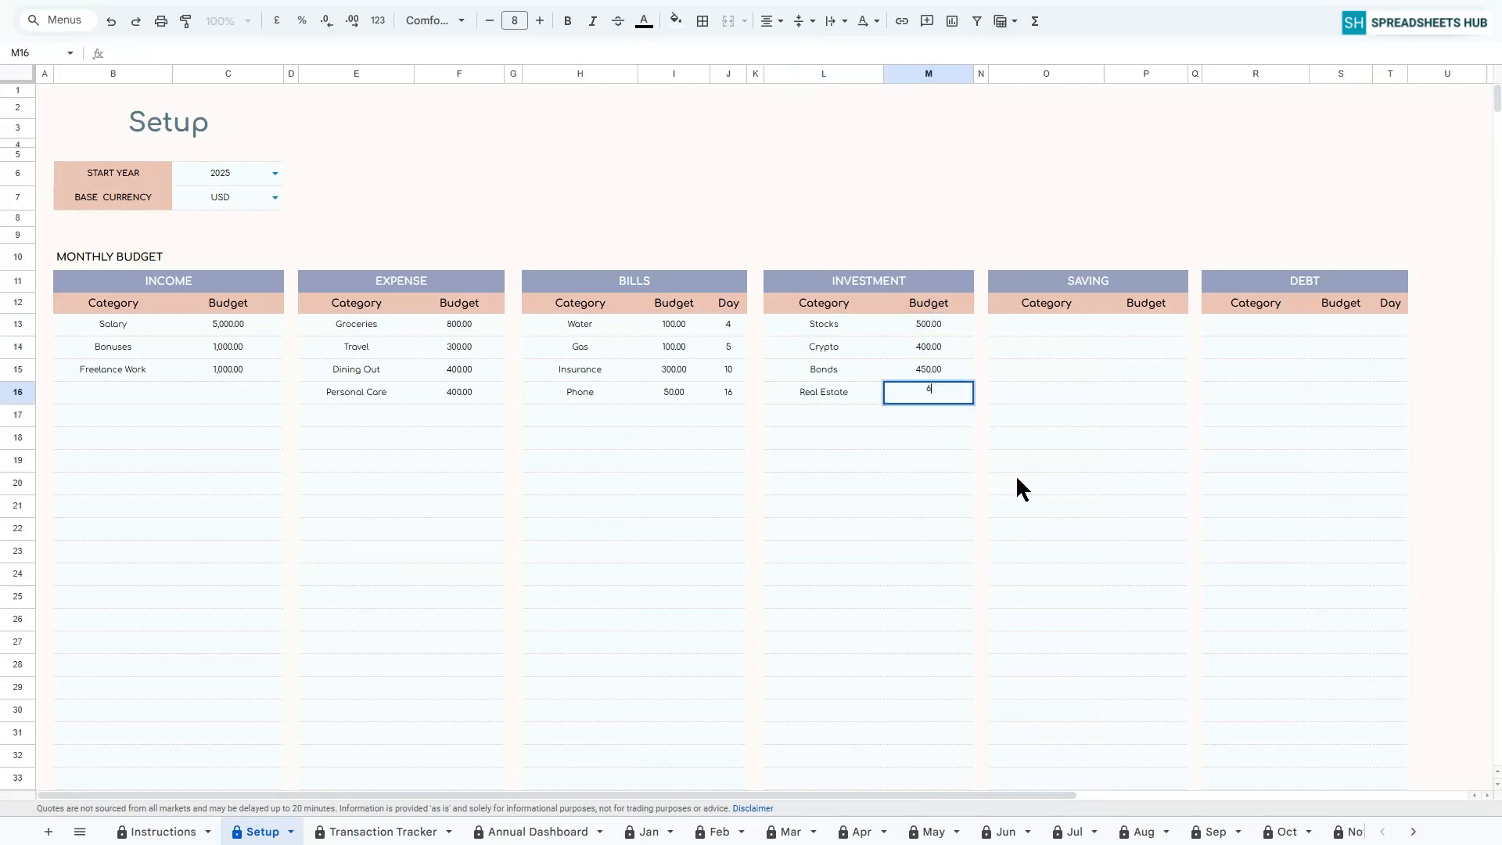
type("600")
key("Return")
List the categories Emergency Fund, Vacation Fund and Education Fund in the SAVING table.
left_click(1052, 321)
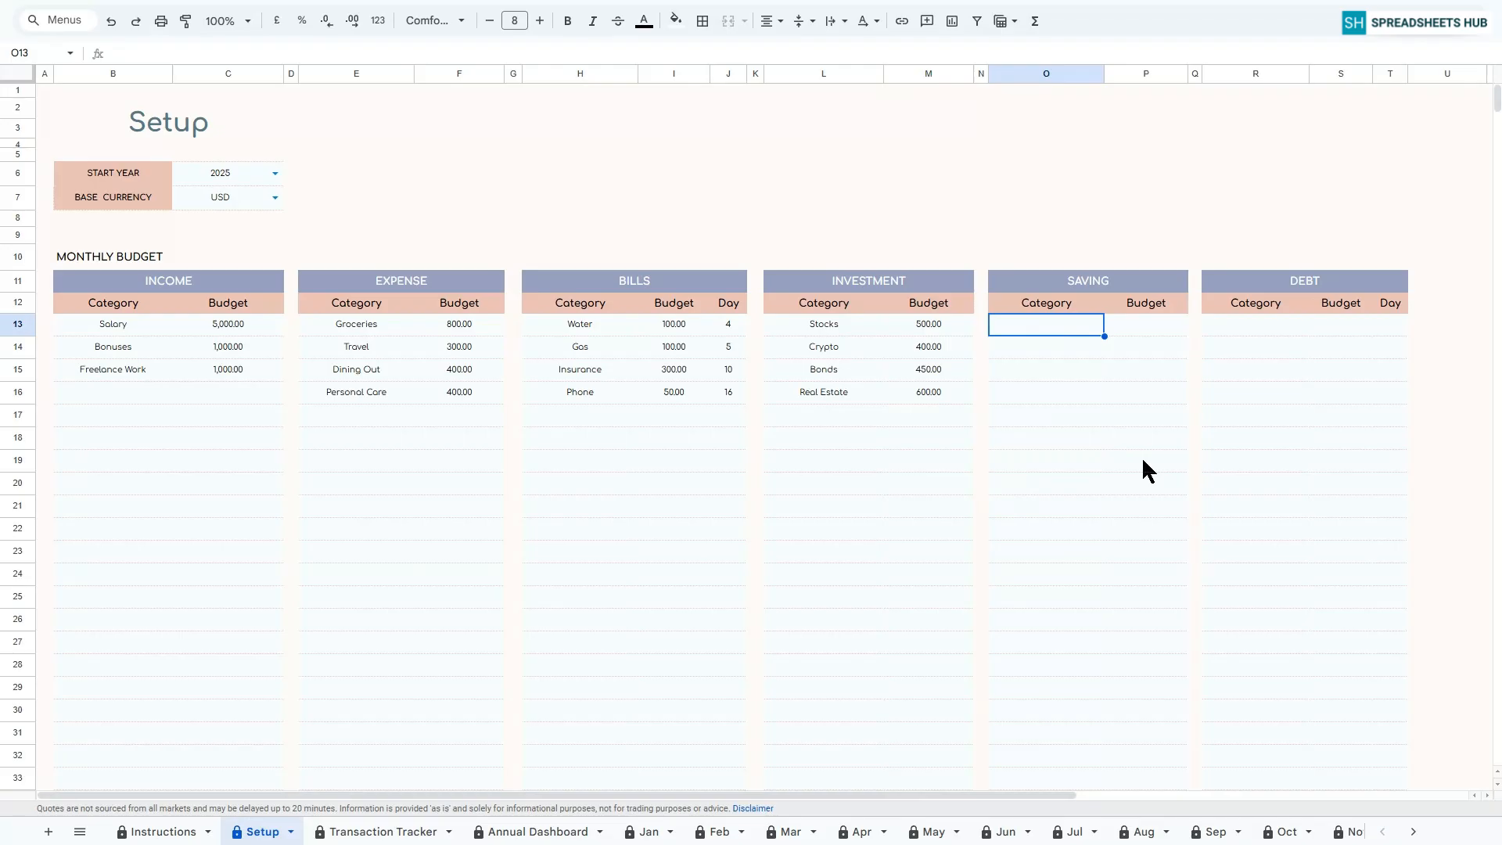
type("Emergency")
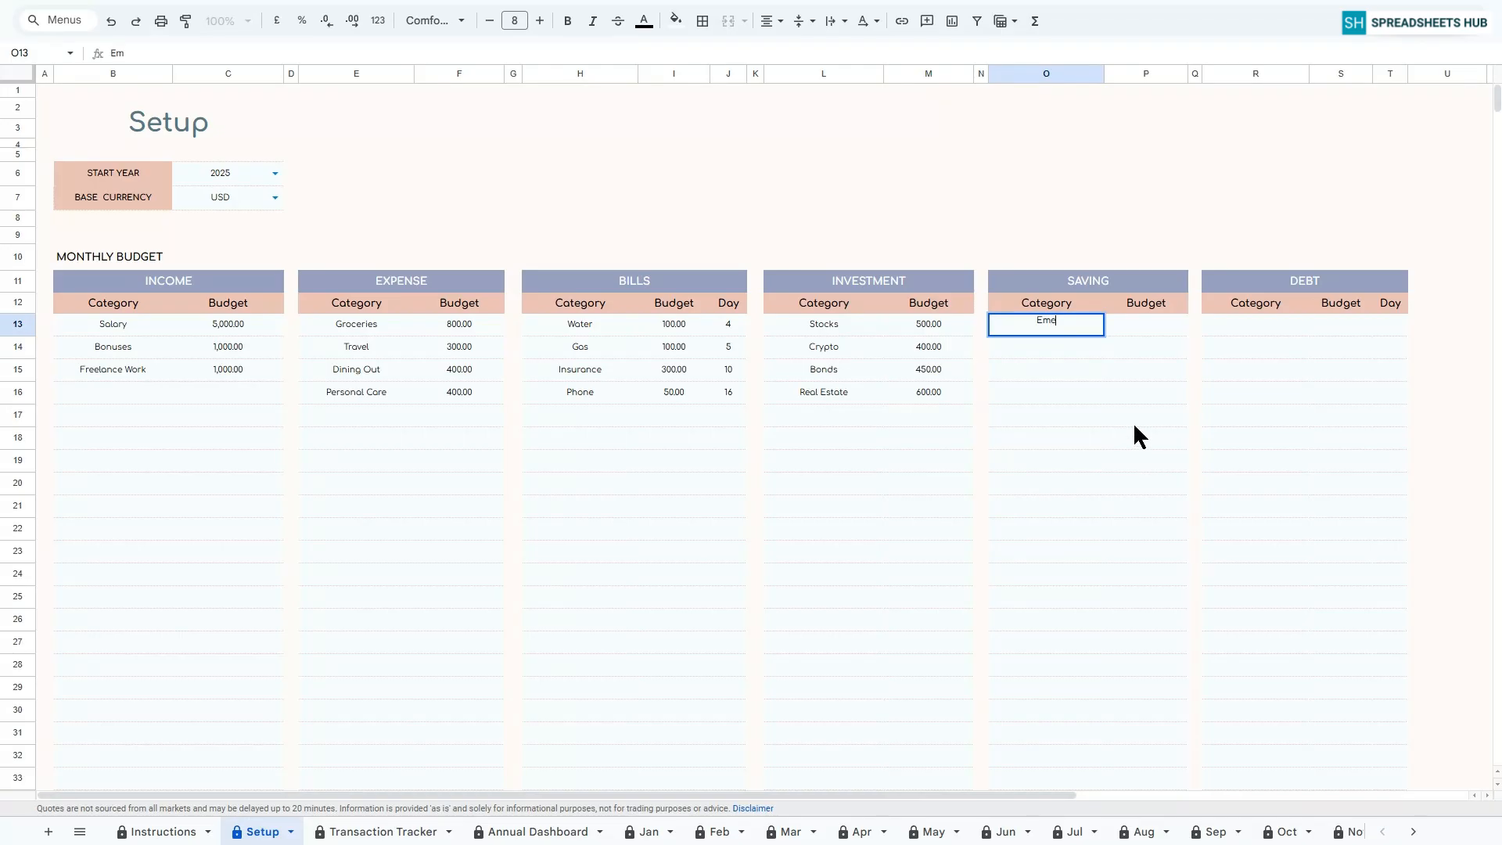
type("nd")
key("Return")
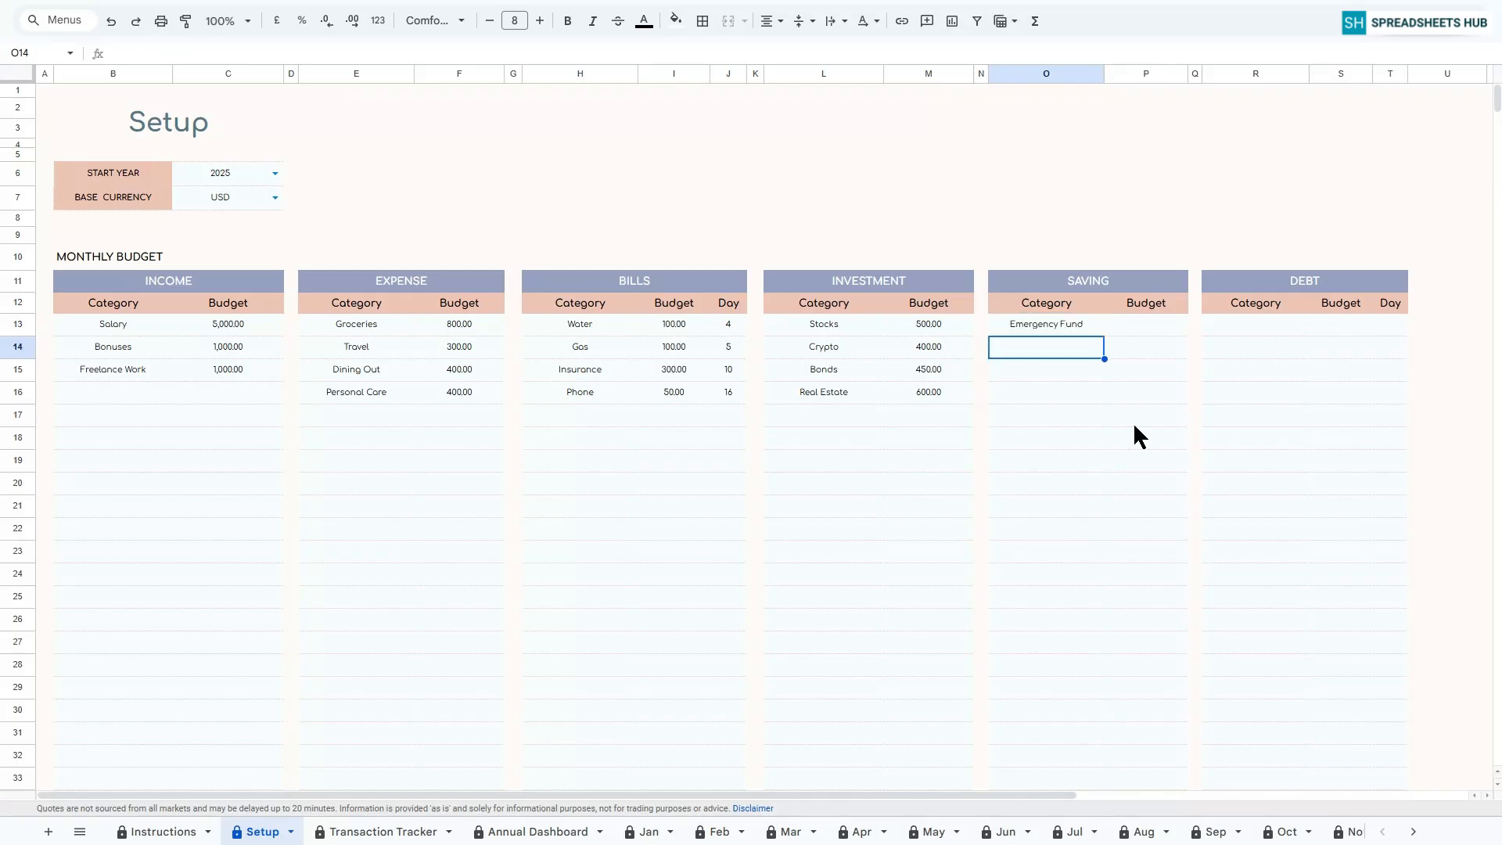
type("Vacation Fund")
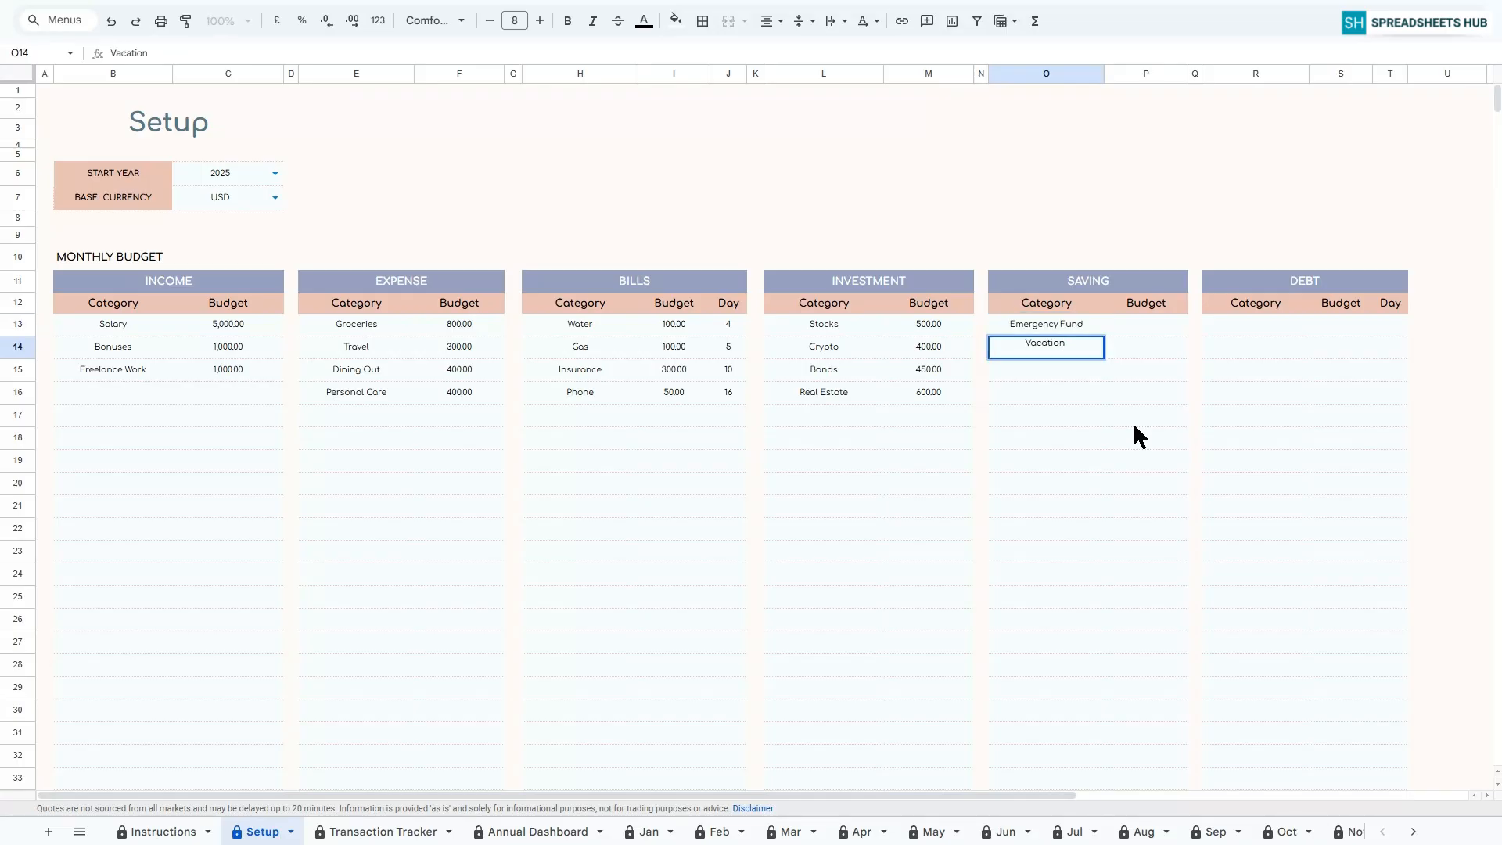
key("Return")
type("Education Fund")
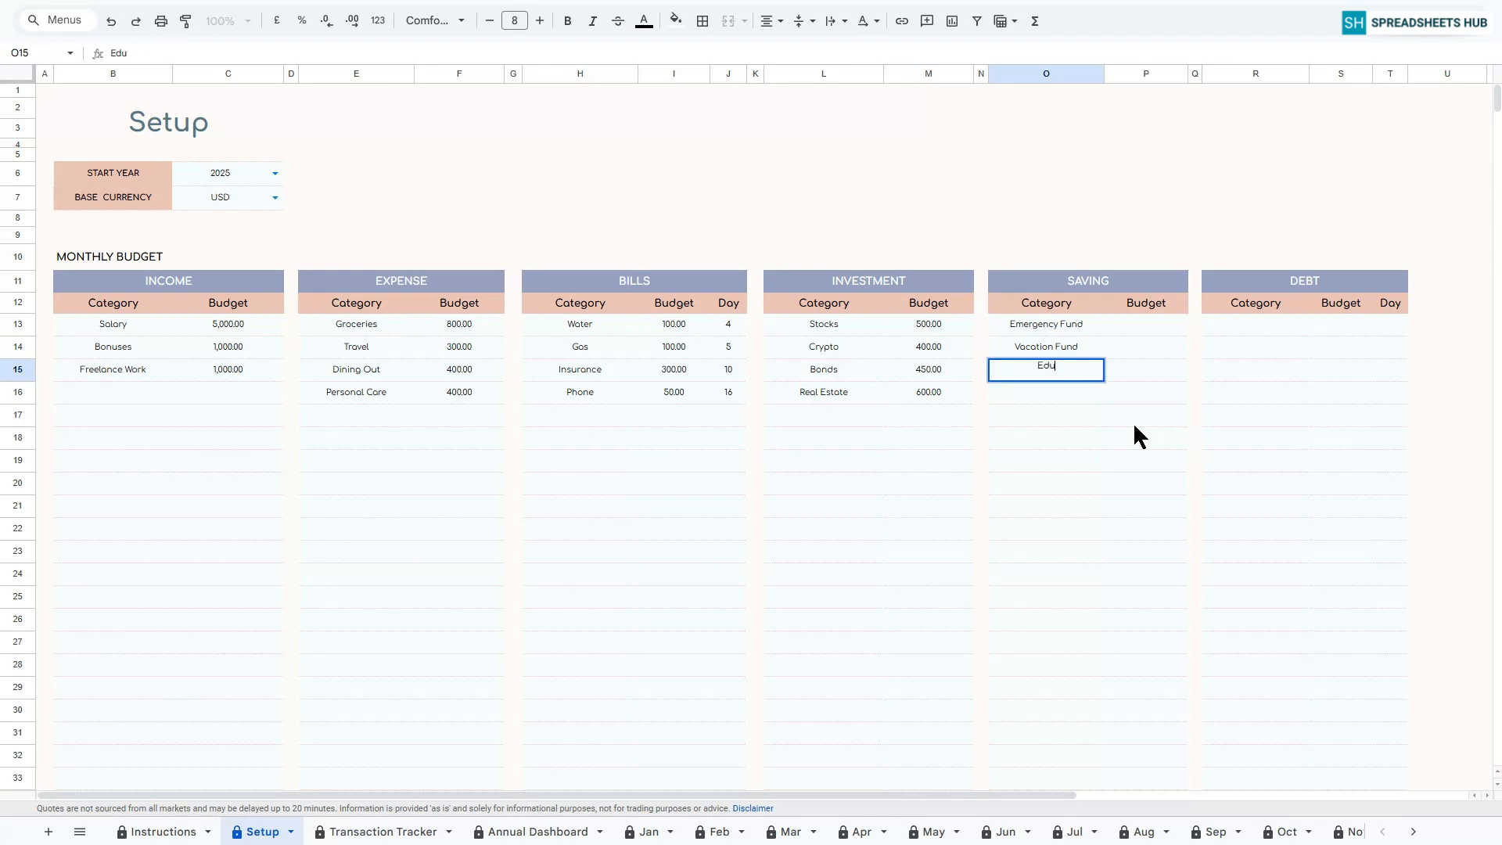
key("Return")
Enter the saving budgets: 500 for Emergency Fund, 400 for Vacation Fund and 450 for Education Fund.
left_click(1120, 323)
type("500")
key("Return")
type("400")
key("Return")
type("450")
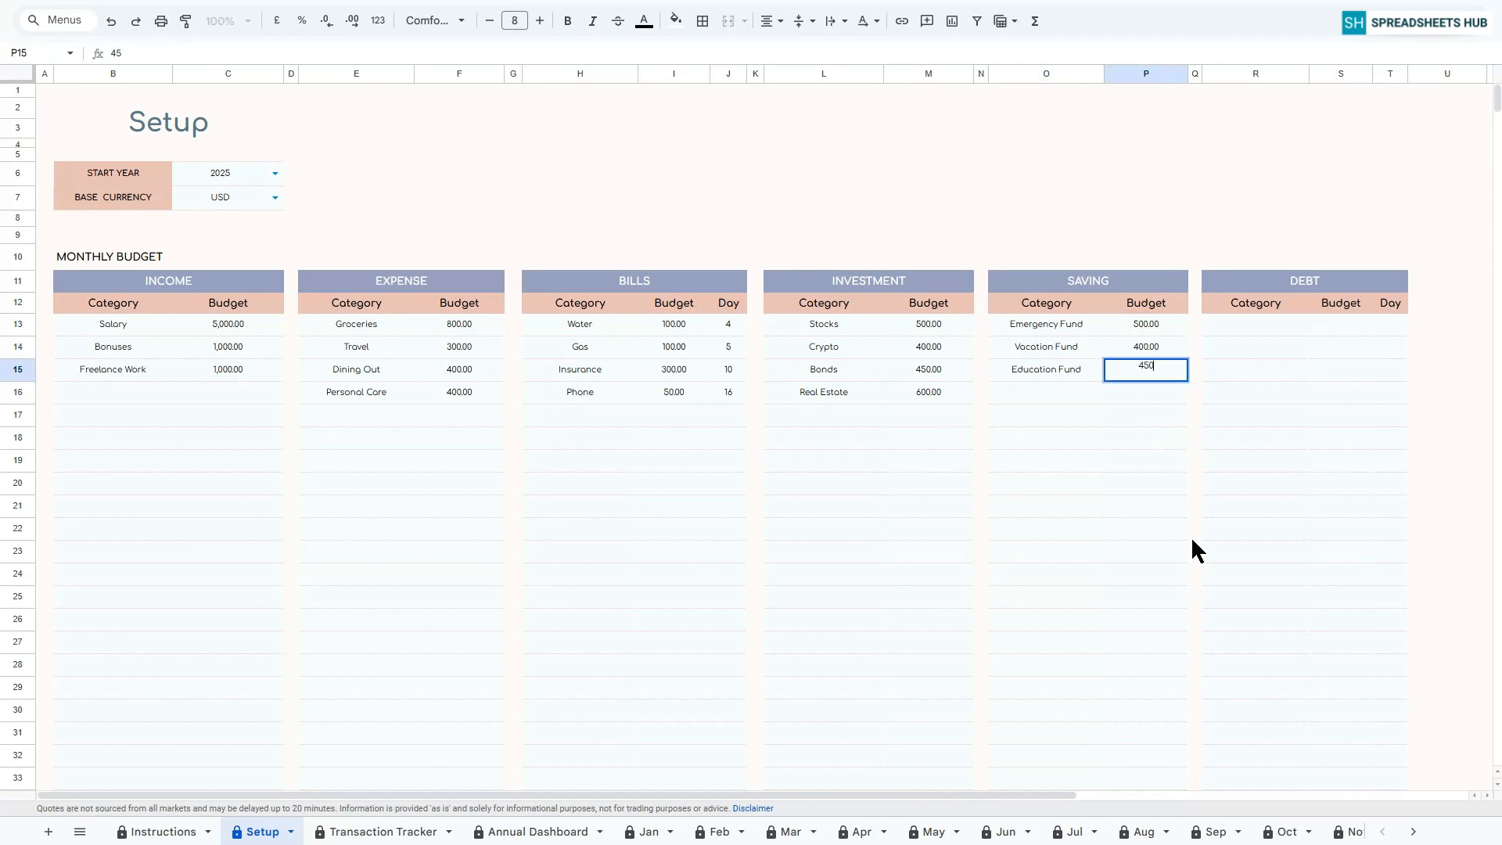
key("Return")
List the categories Credit Card 1, Credit Card 2, Personal Loan and Car in the DEBT table.
left_click(1237, 326)
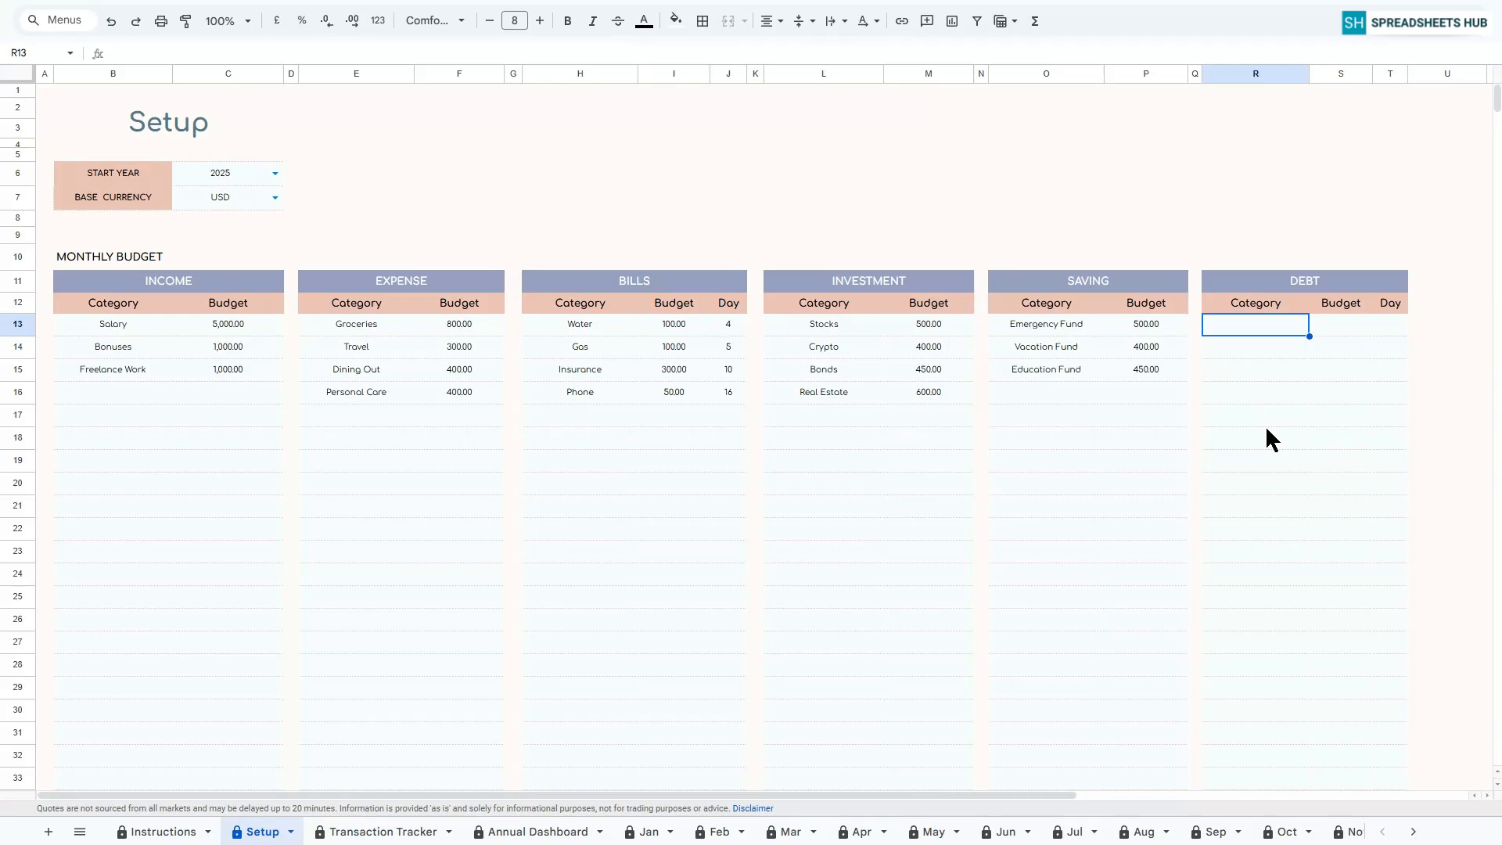
type("Credit Card 1")
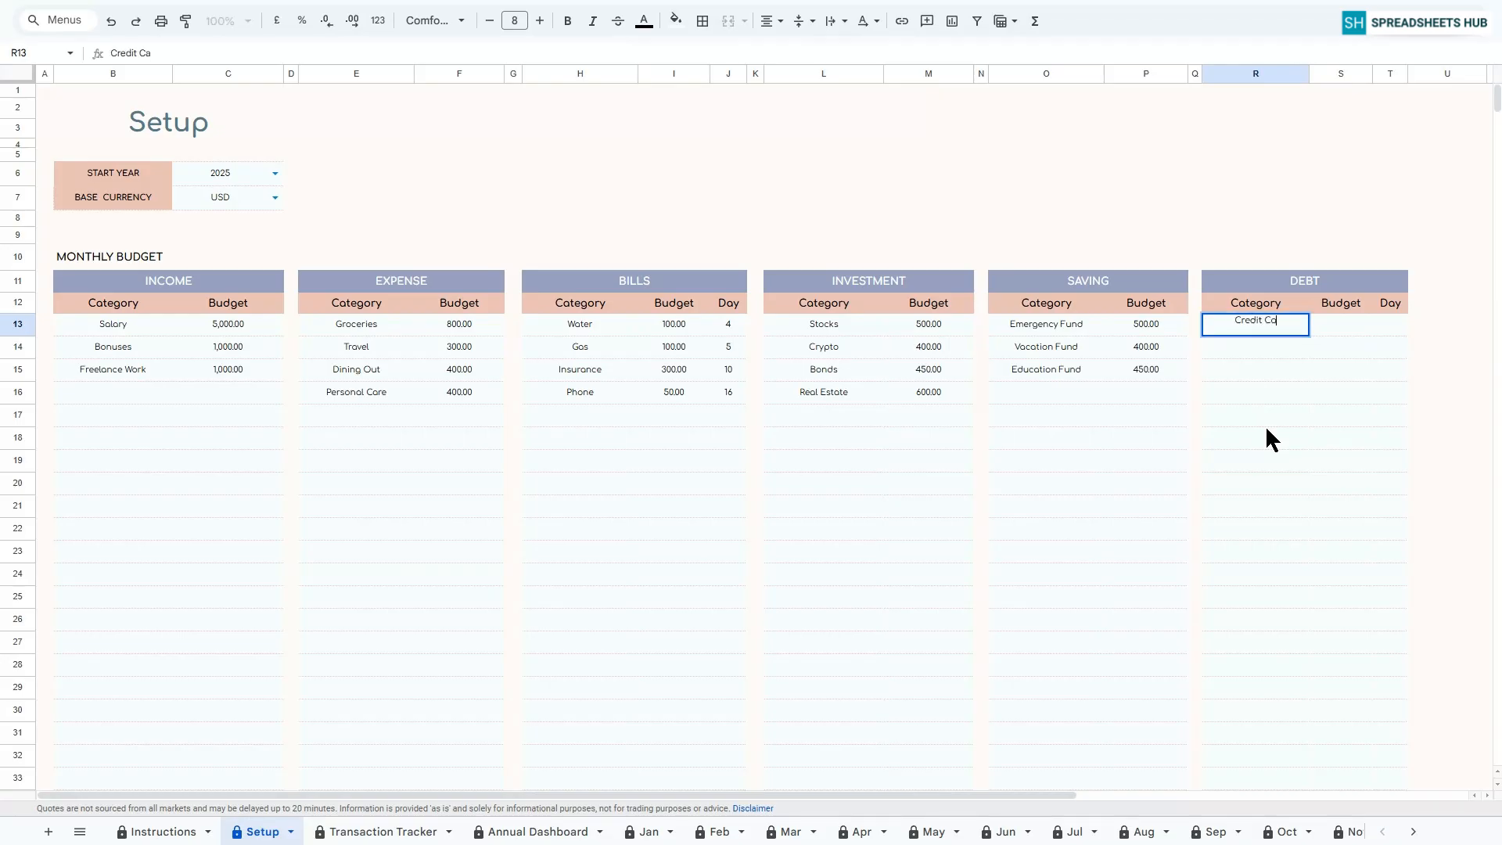
key("Return")
type("Credit Card 2")
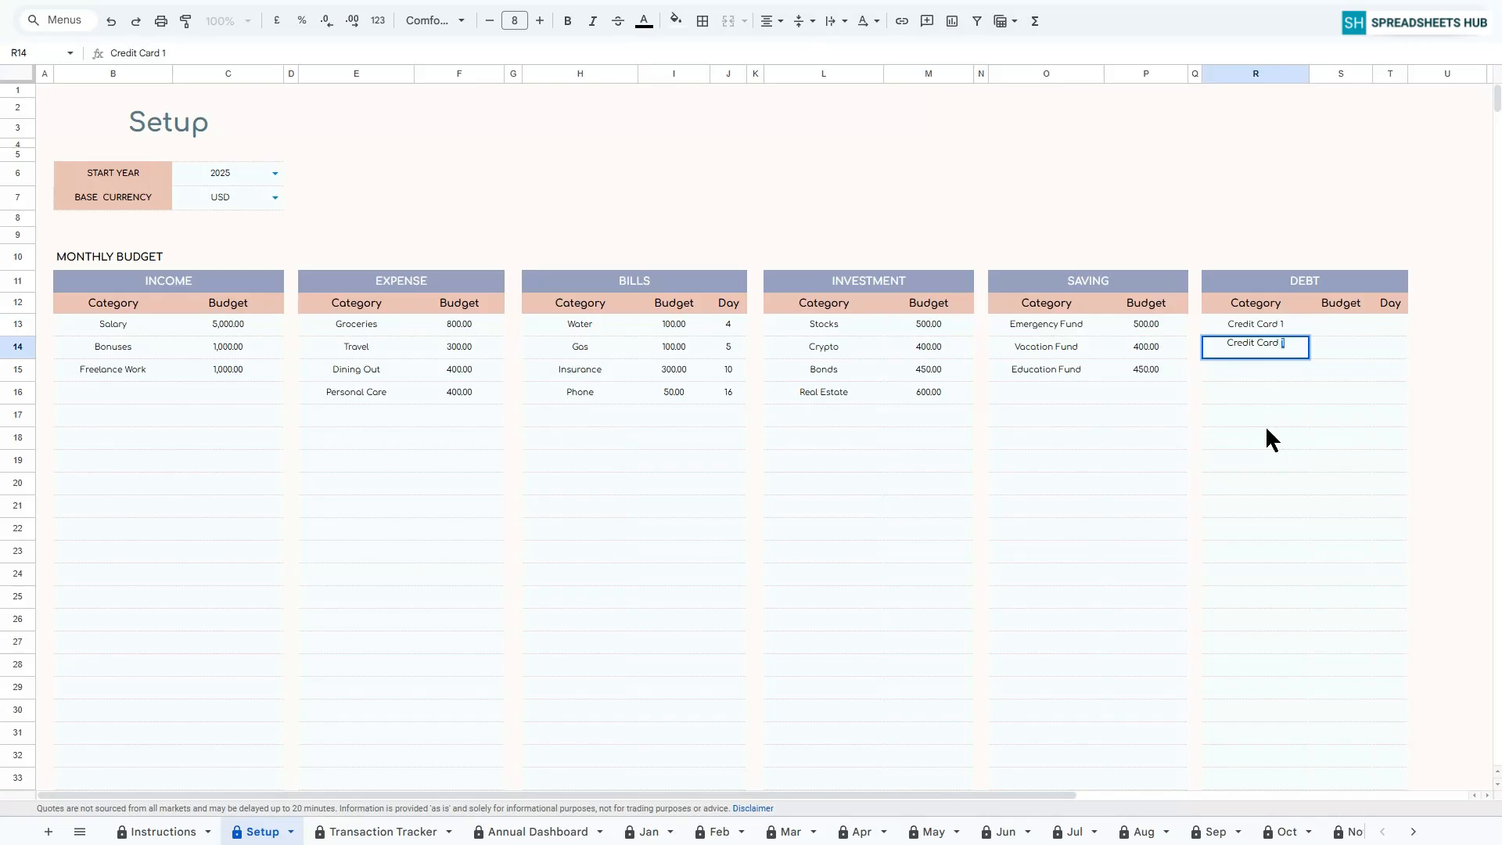
key("Return")
type("Personal Loan")
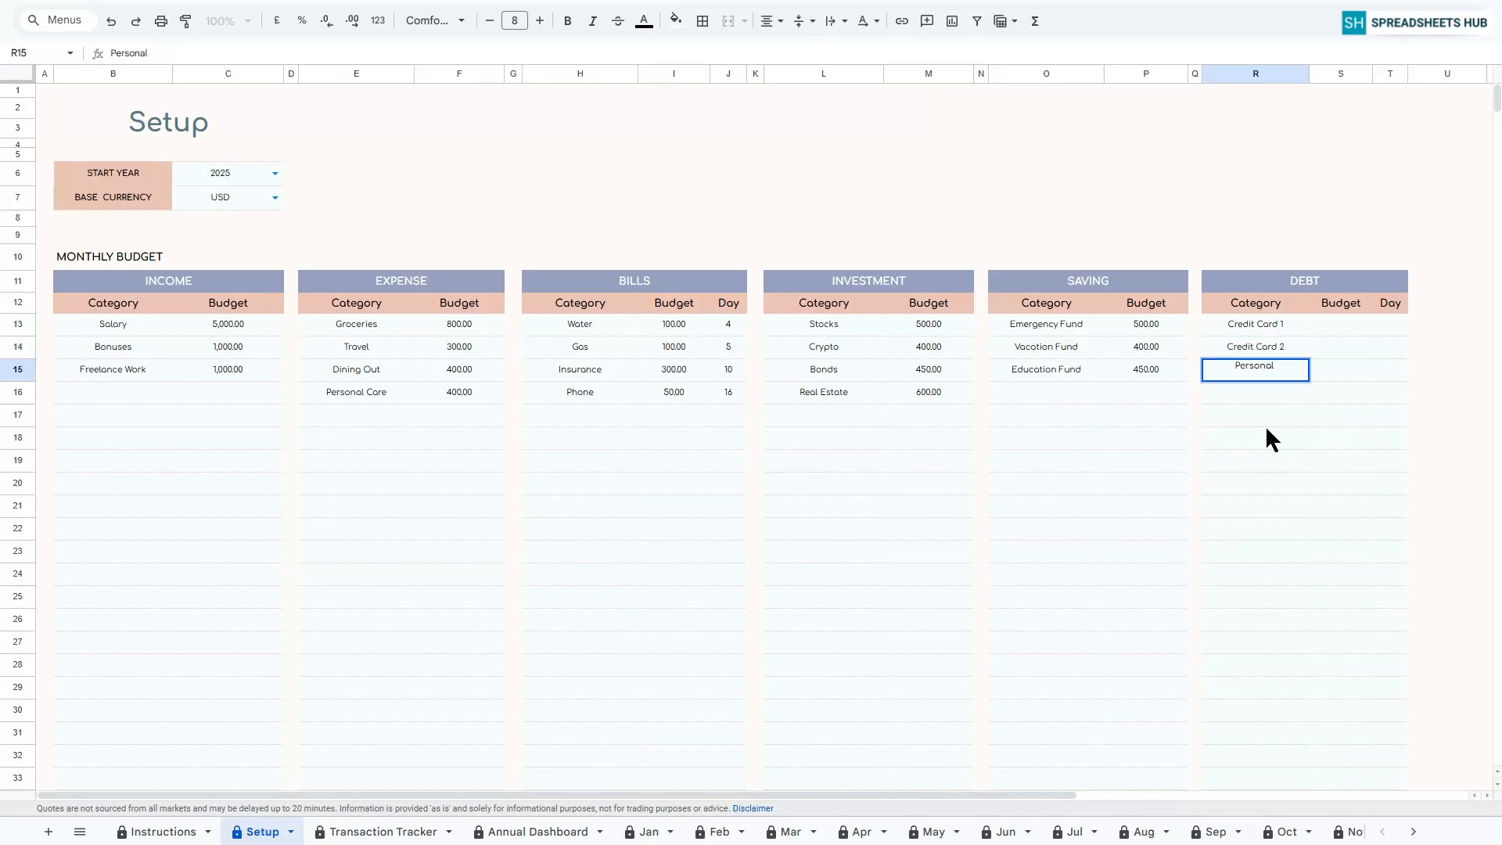
key("Return")
type("Car")
key("Return")
Enter the debt budgets: 300 for Credit Card 1, 300 for Credit Card 2, 250 for Personal Loan and 500 for Car.
key("Up")
key("Up")
key("Up")
key("Up")
key("Right")
type("300")
key("Return")
type("300")
key("Return")
type("250")
key("Return")
type("500")
key("Return")
Enter the debt days: 1 for Credit Card 1, 4 for Credit Card 2, 8 for Personal Loan and 17 for Car.
key("Up")
key("Up")
key("Up")
key("Up")
key("Right")
type("1")
key("Return")
type("4")
key("Return")
type("8")
key("Return")
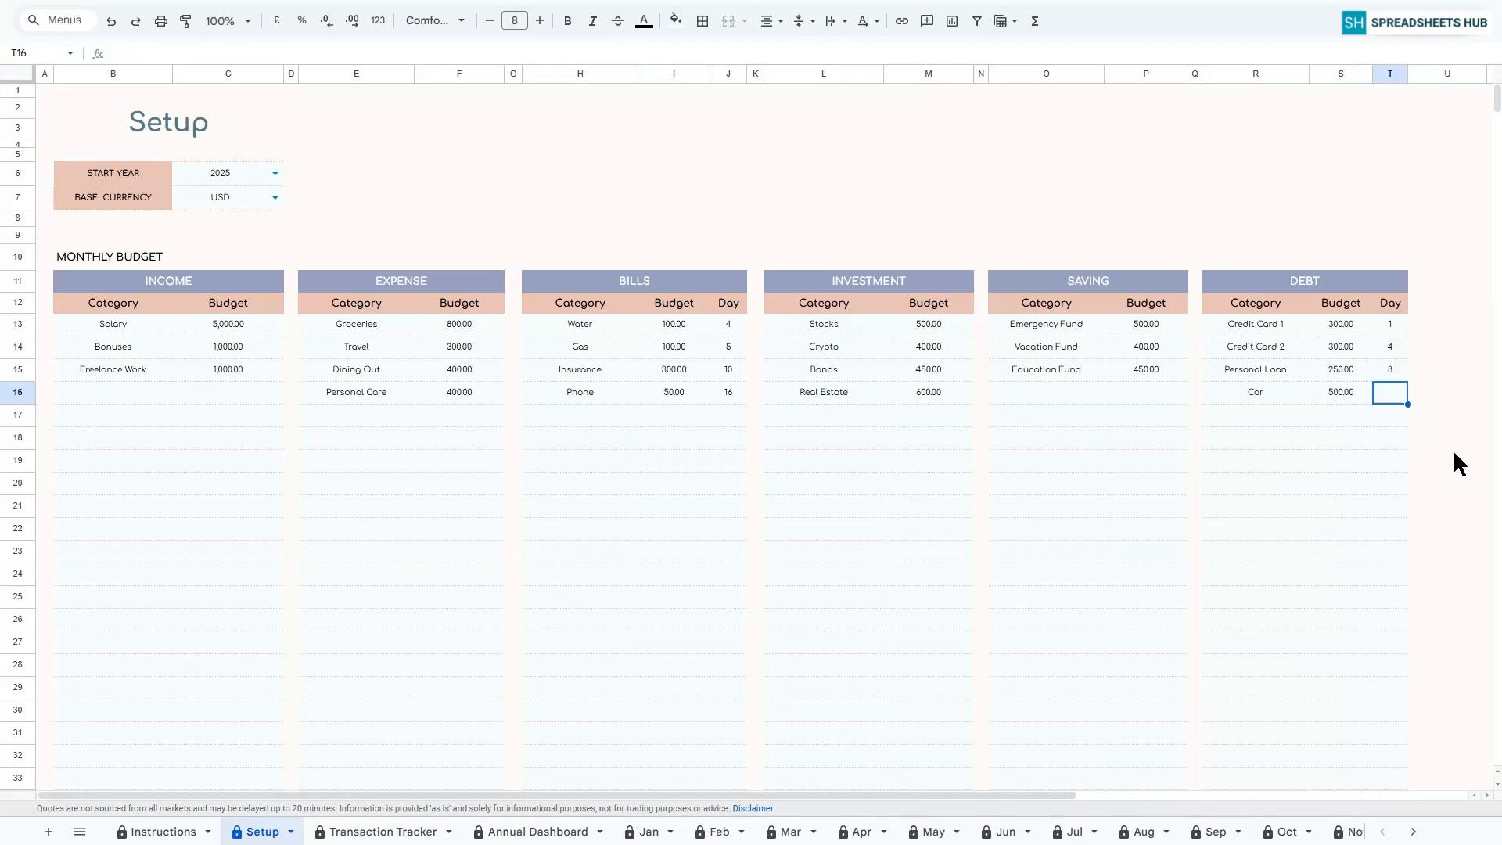
type("17")
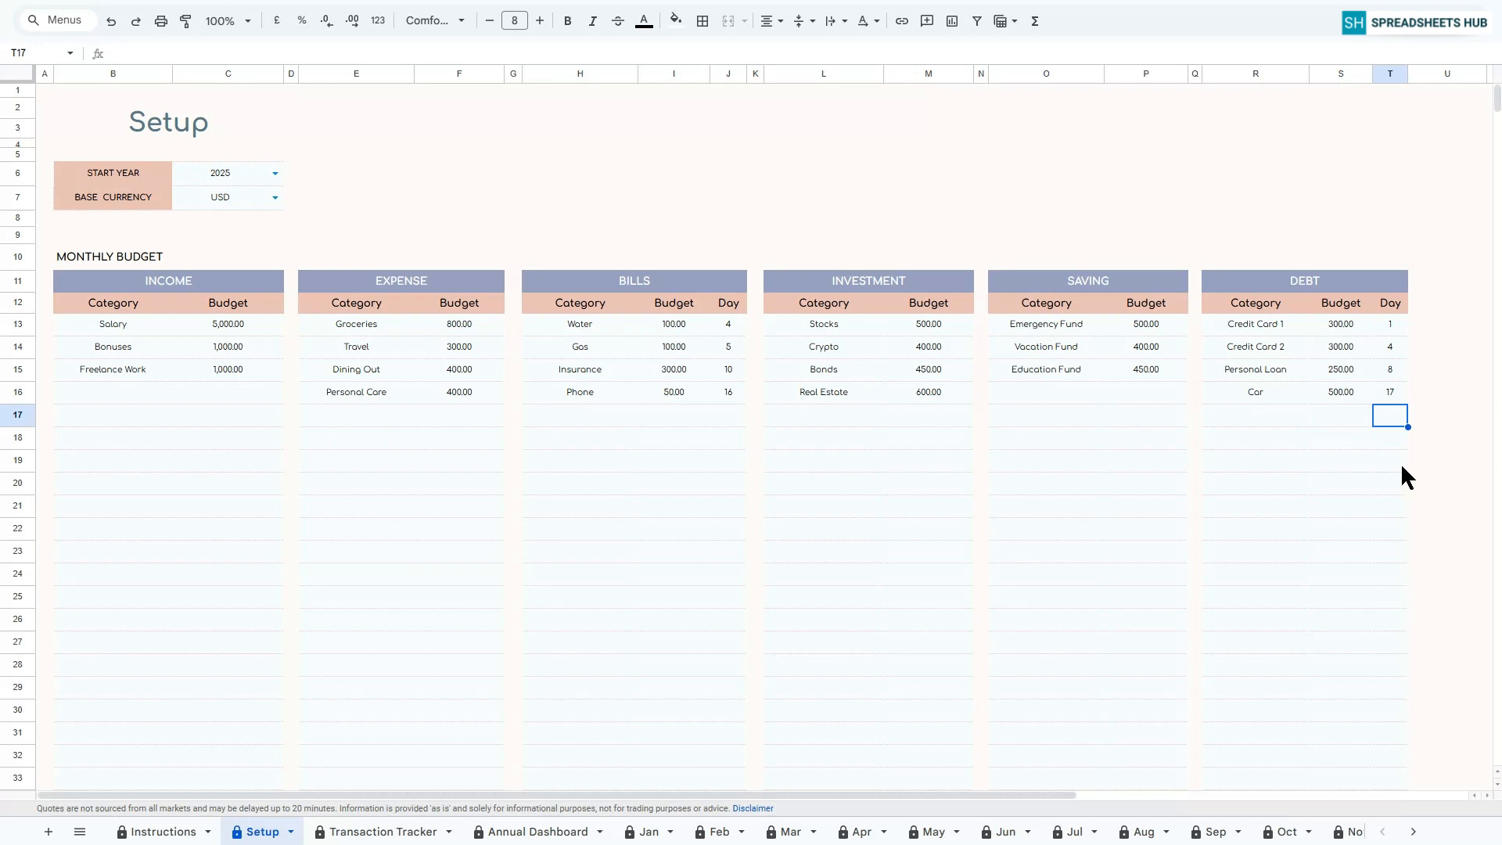
Check the TOTAL row beneath the Setup tables and go to the converted Amount column of the Transaction Tracker sheet.
scroll(1401, 467, "down", 1)
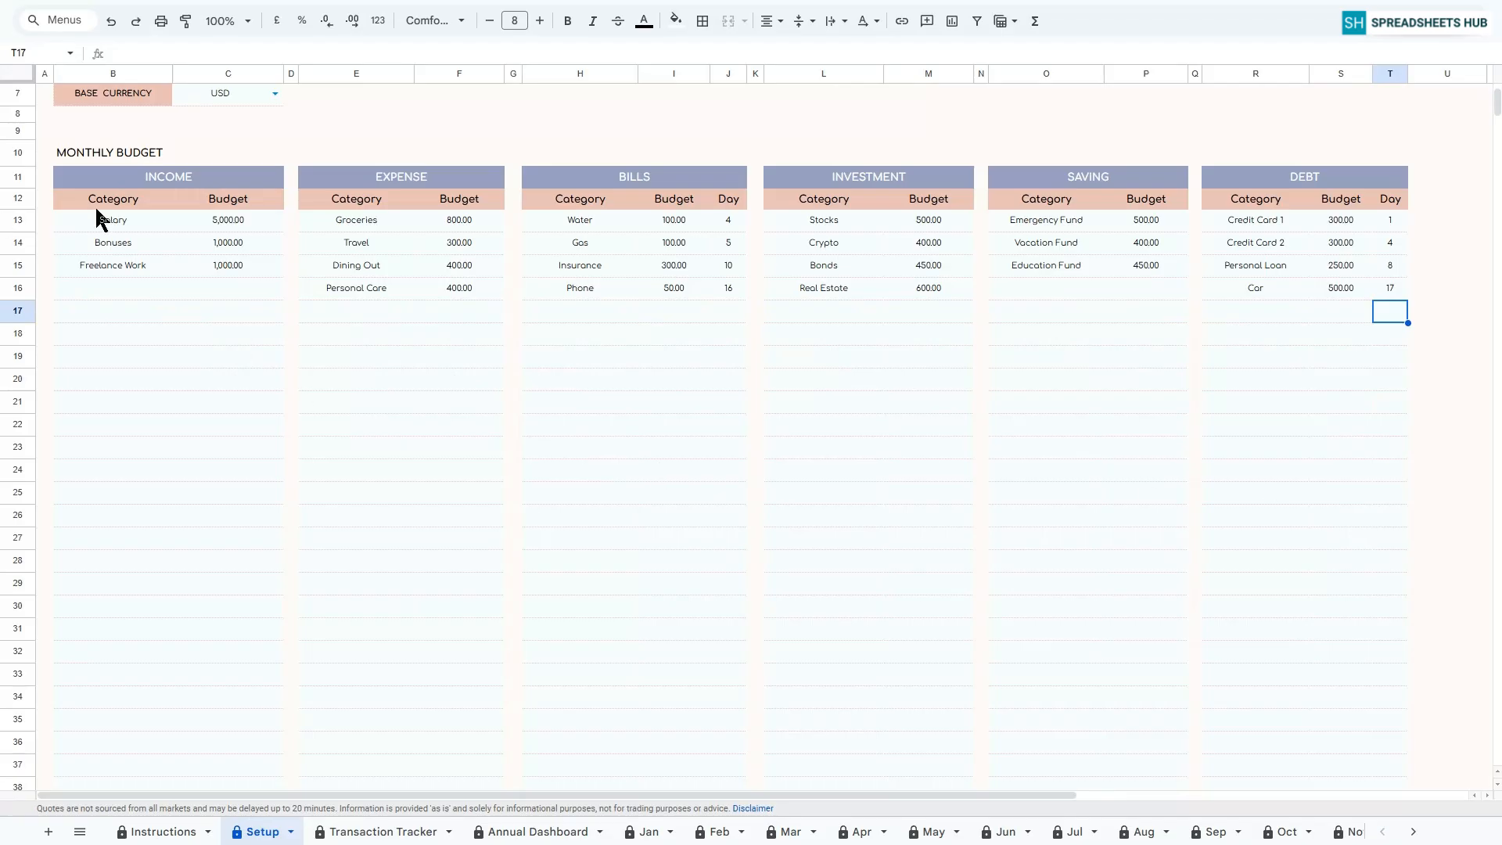
scroll(153, 594, "down", 3)
scroll(154, 622, "down", 5)
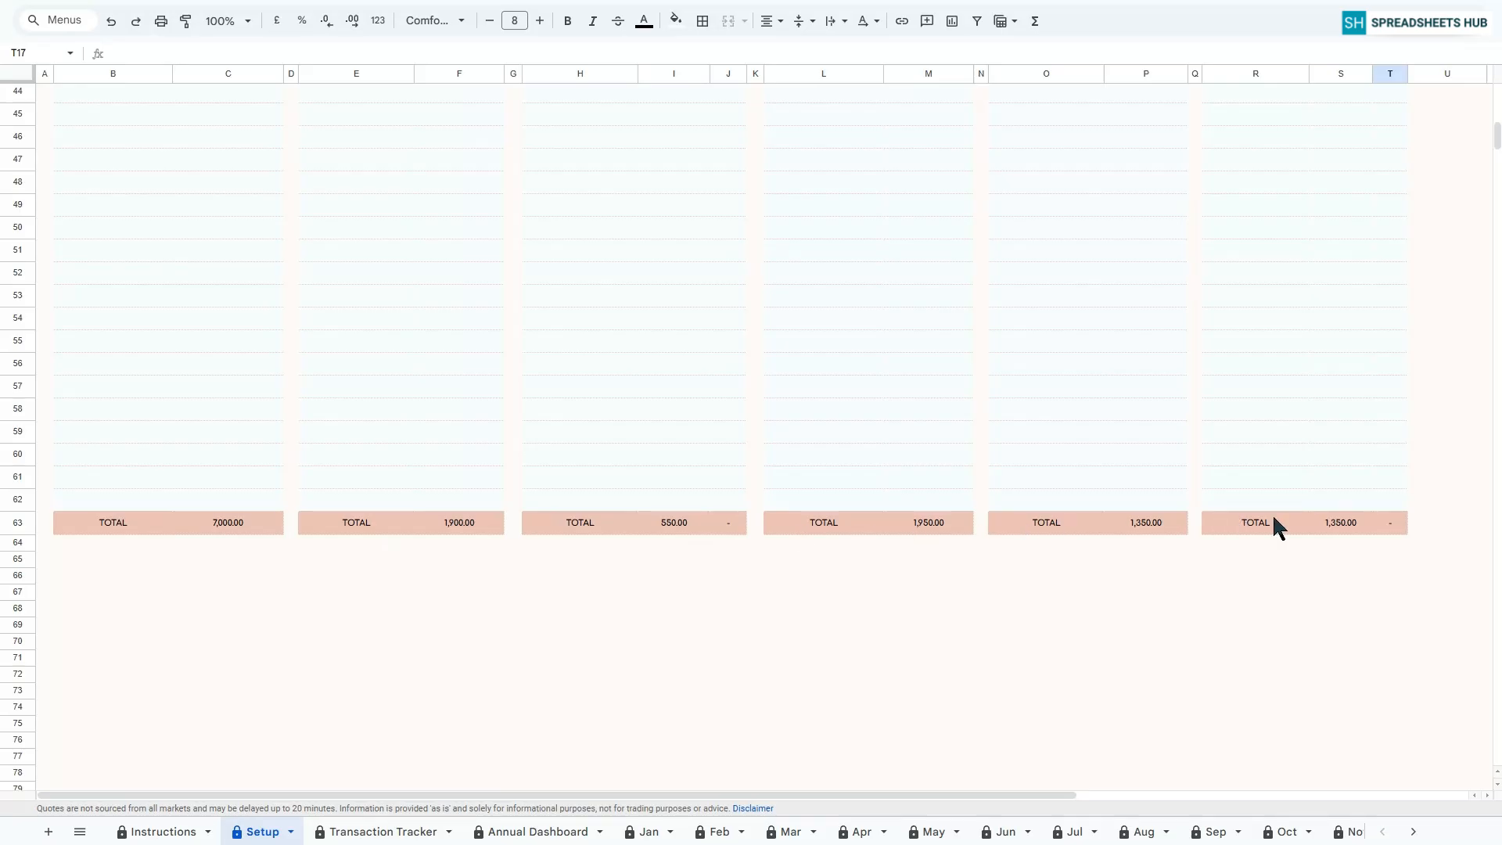
scroll(1275, 530, "up", 10)
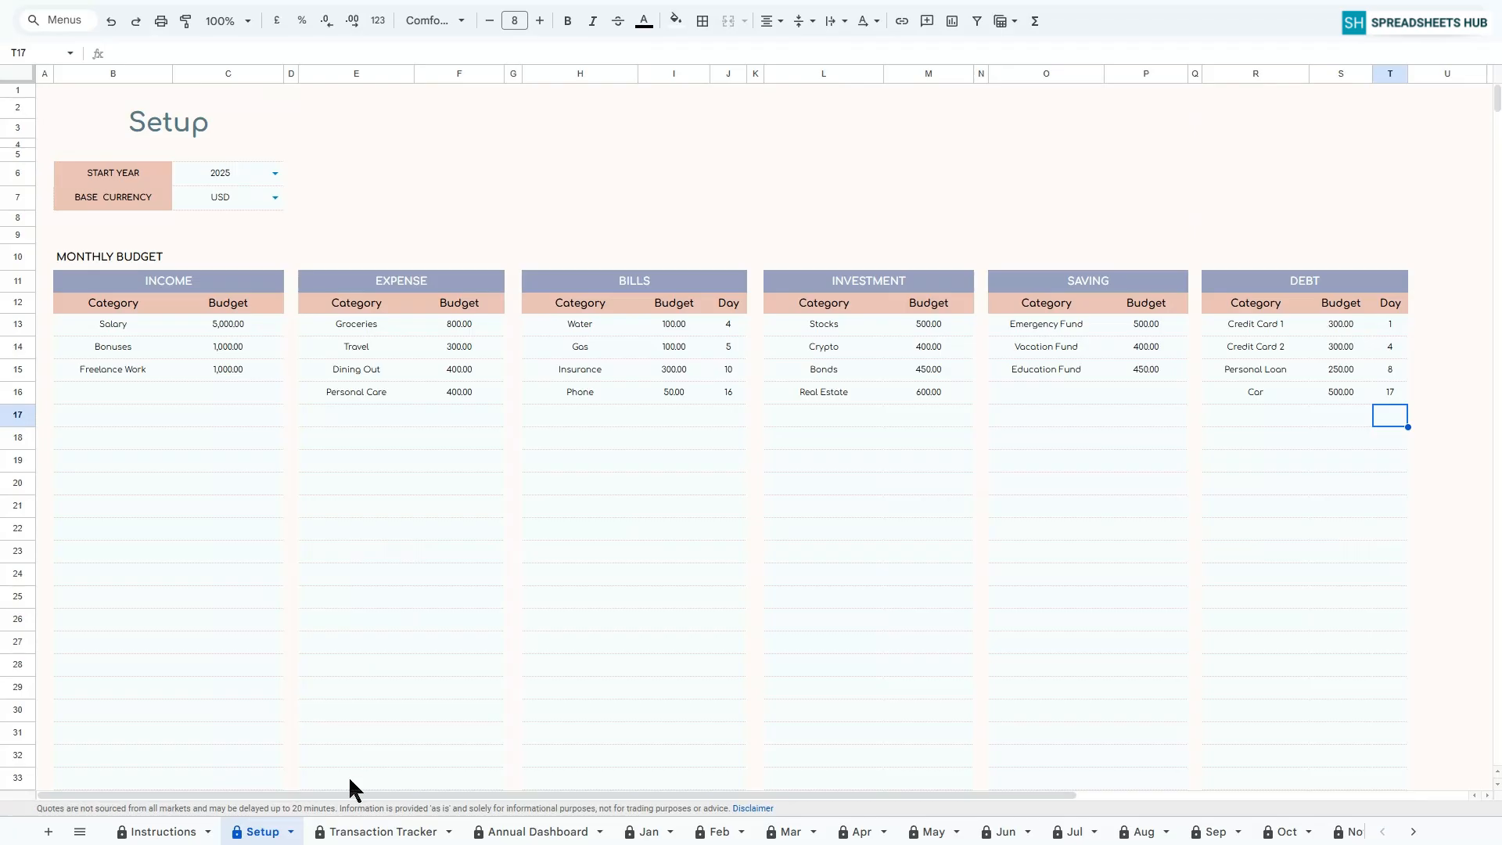
left_click(359, 833)
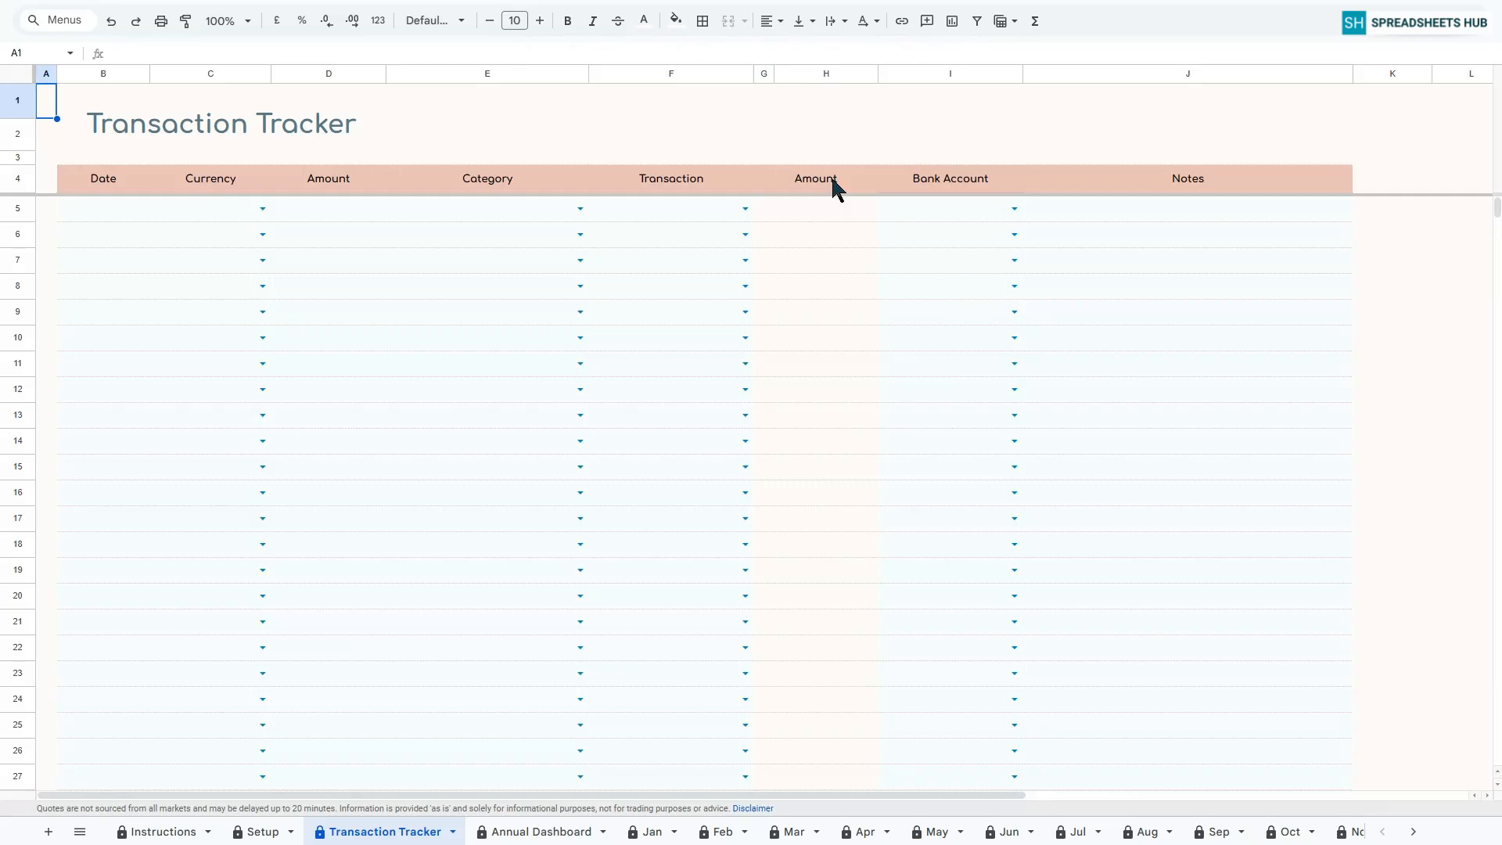
left_click(809, 183)
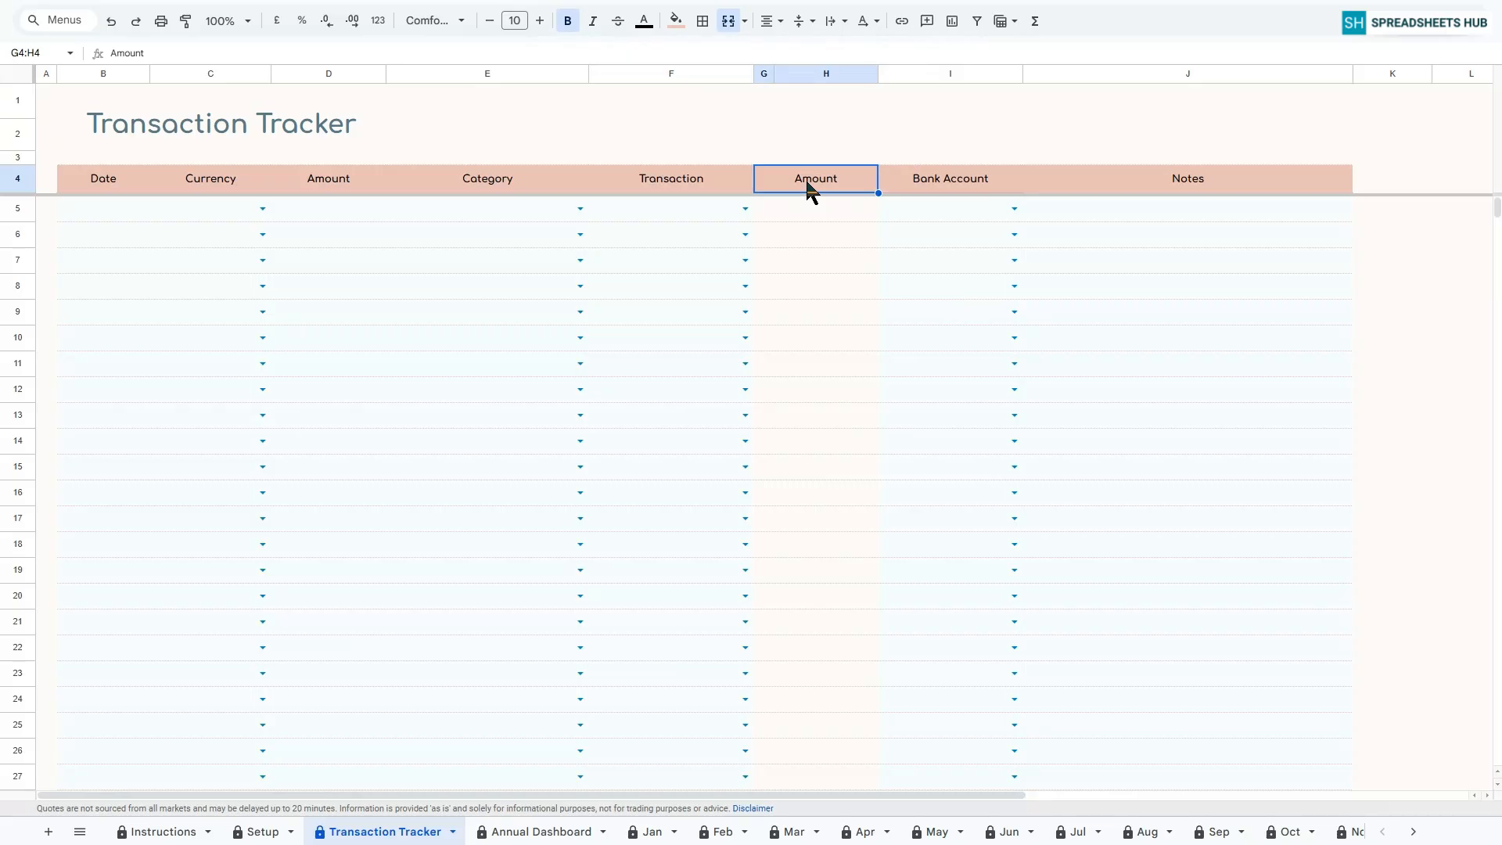
Start the first transaction in row 5 with date 01 Nov 25, currency USD and amount 1000.
double_click(97, 208)
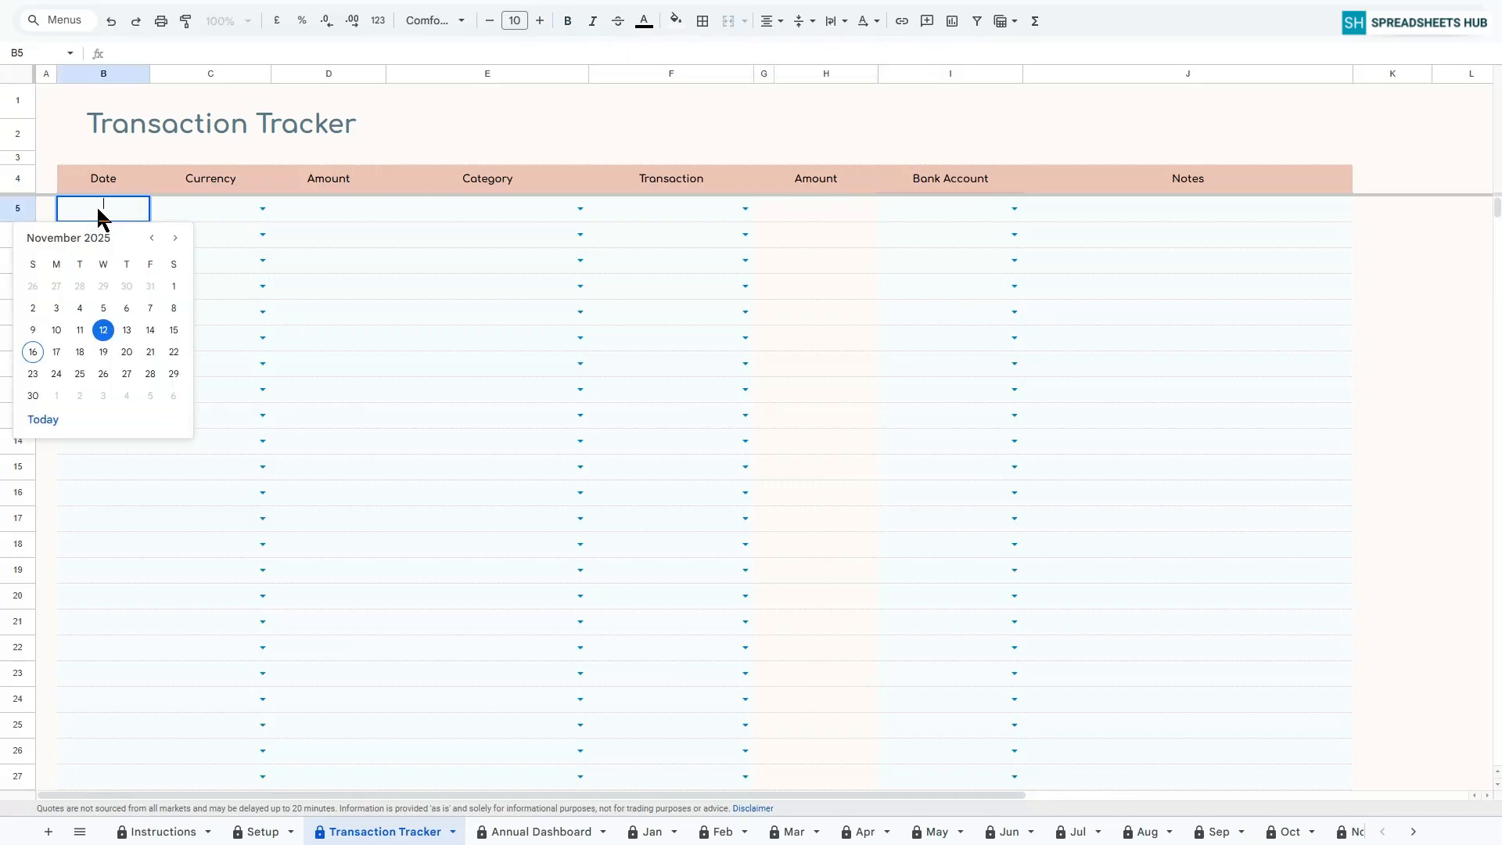
left_click(175, 286)
left_click(262, 208)
left_click(191, 232)
left_click(316, 212)
type("1000")
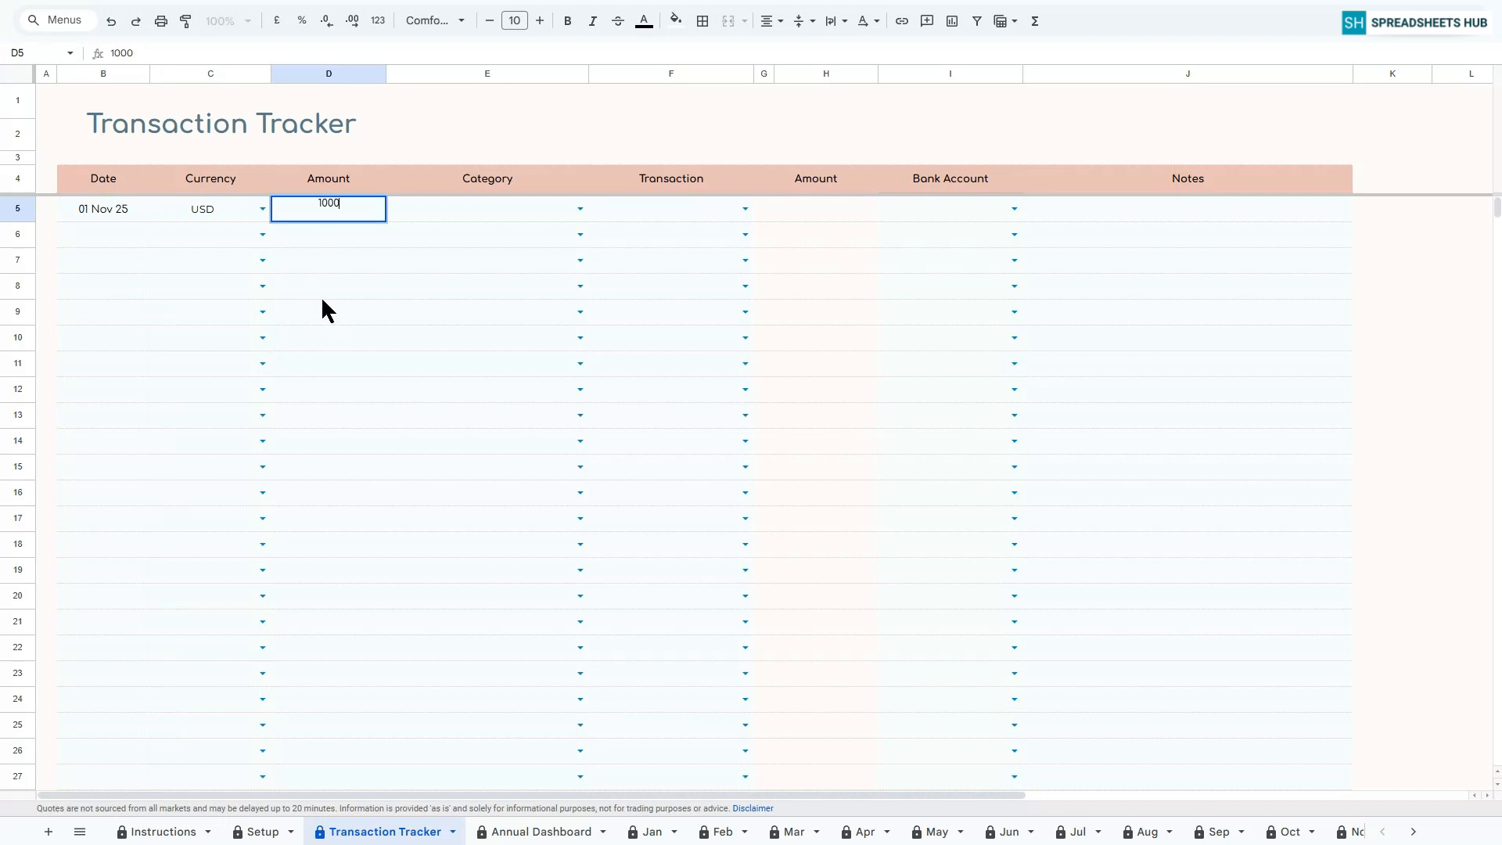
key("Return")
Classify the row 5 transaction as Income, Bonuses, and assign it to Account 1.
left_click(578, 208)
left_click(466, 234)
left_click(744, 208)
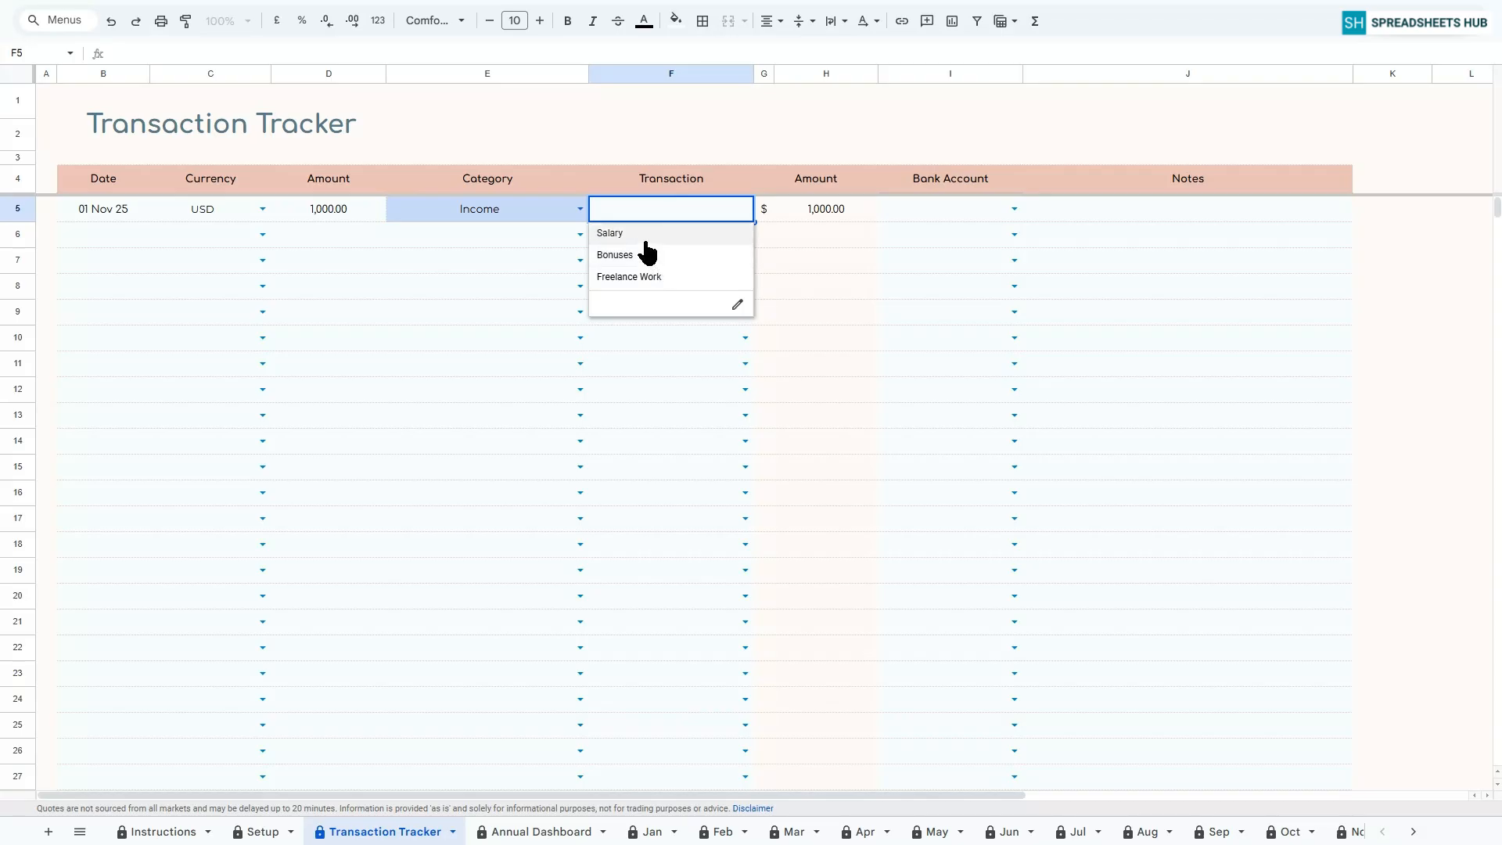
left_click(653, 255)
left_click(1012, 209)
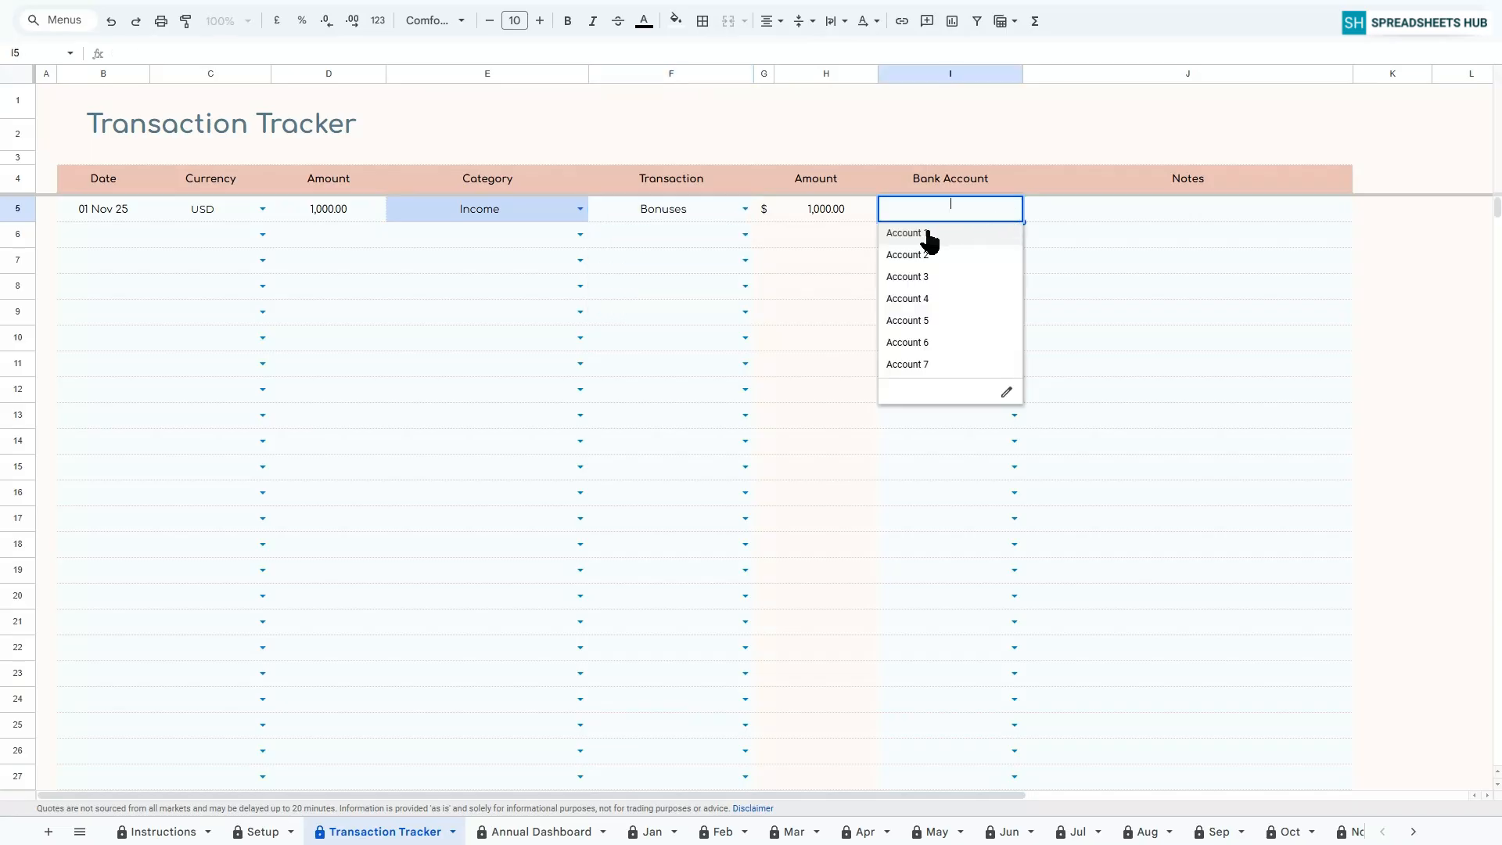
key("Return")
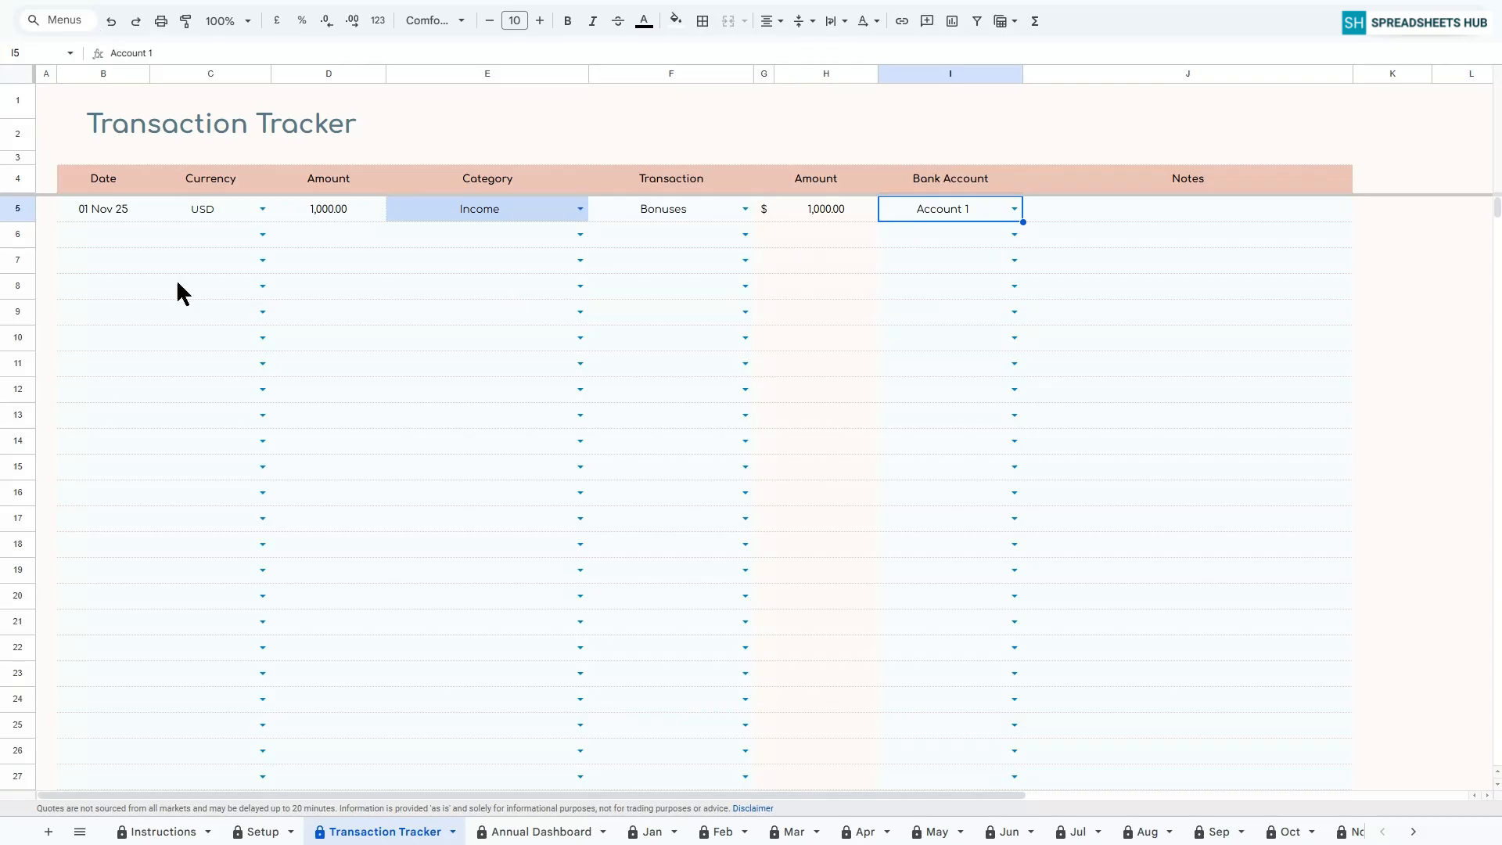
Enter date 02 Nov 25, currency USD and amount 4000 for the transaction in row 6.
left_click(111, 232)
double_click(111, 233)
left_click(36, 334)
left_click(263, 235)
left_click(212, 260)
left_click(326, 236)
type("4000")
key("Return")
Classify the row 6 transaction as Income, Salary, and assign it to Account 1.
left_click(581, 234)
left_click(485, 260)
left_click(745, 234)
left_click(626, 258)
left_click(1015, 235)
left_click(923, 258)
Record a 1,500 USD Freelance Work transaction in row 7, dated 05 Nov 25, under Income with Account 2.
double_click(108, 260)
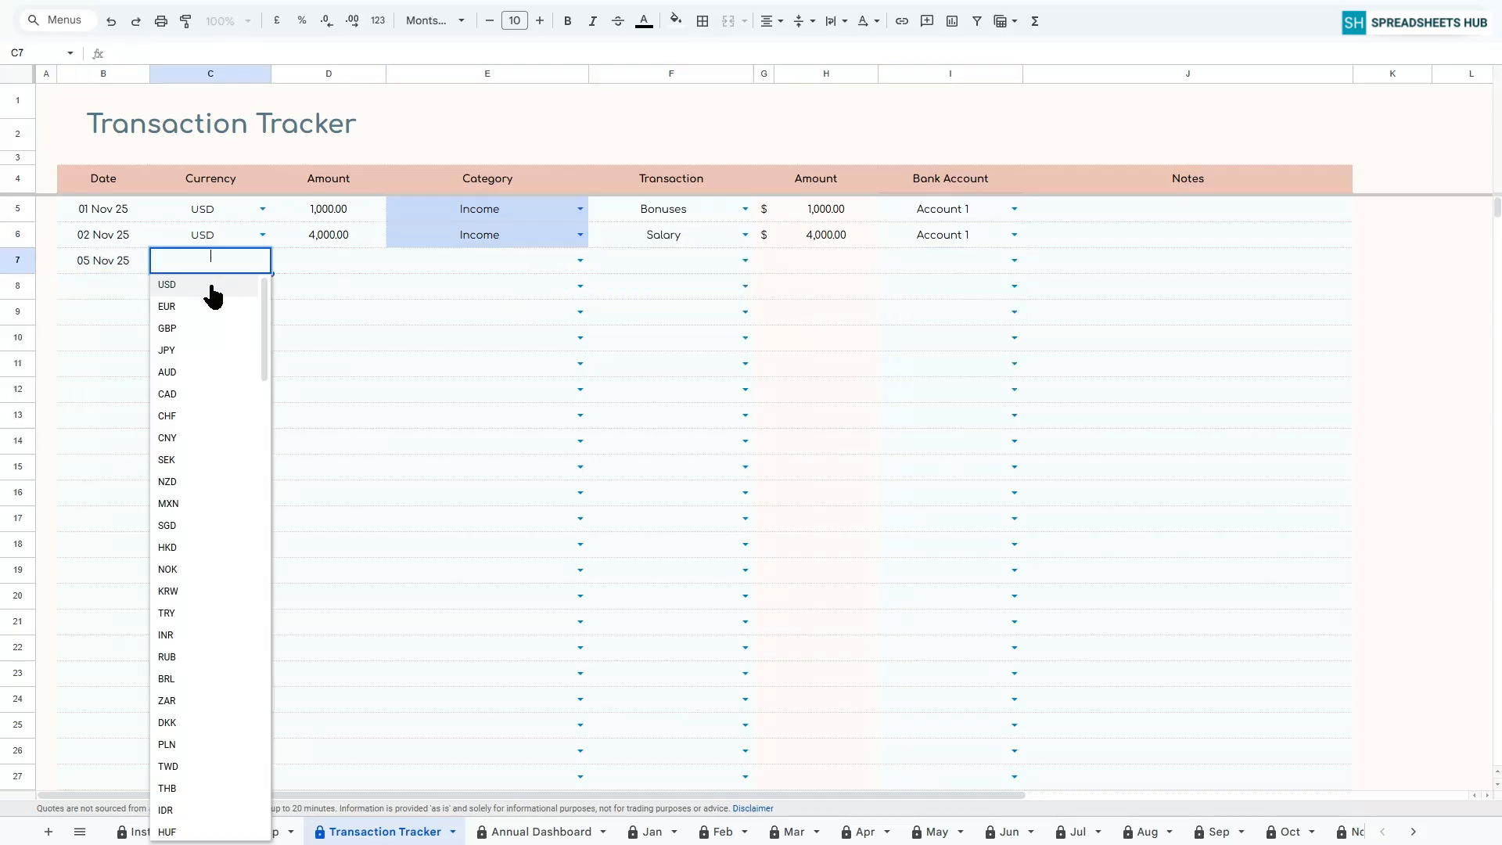
left_click(581, 260)
left_click(485, 285)
left_click(745, 261)
left_click(641, 328)
left_click(1015, 260)
left_click(923, 306)
Record a 100 USD Water transaction in row 8, dated 01 Nov 25, under Bills with Account 1.
double_click(108, 287)
left_click(170, 365)
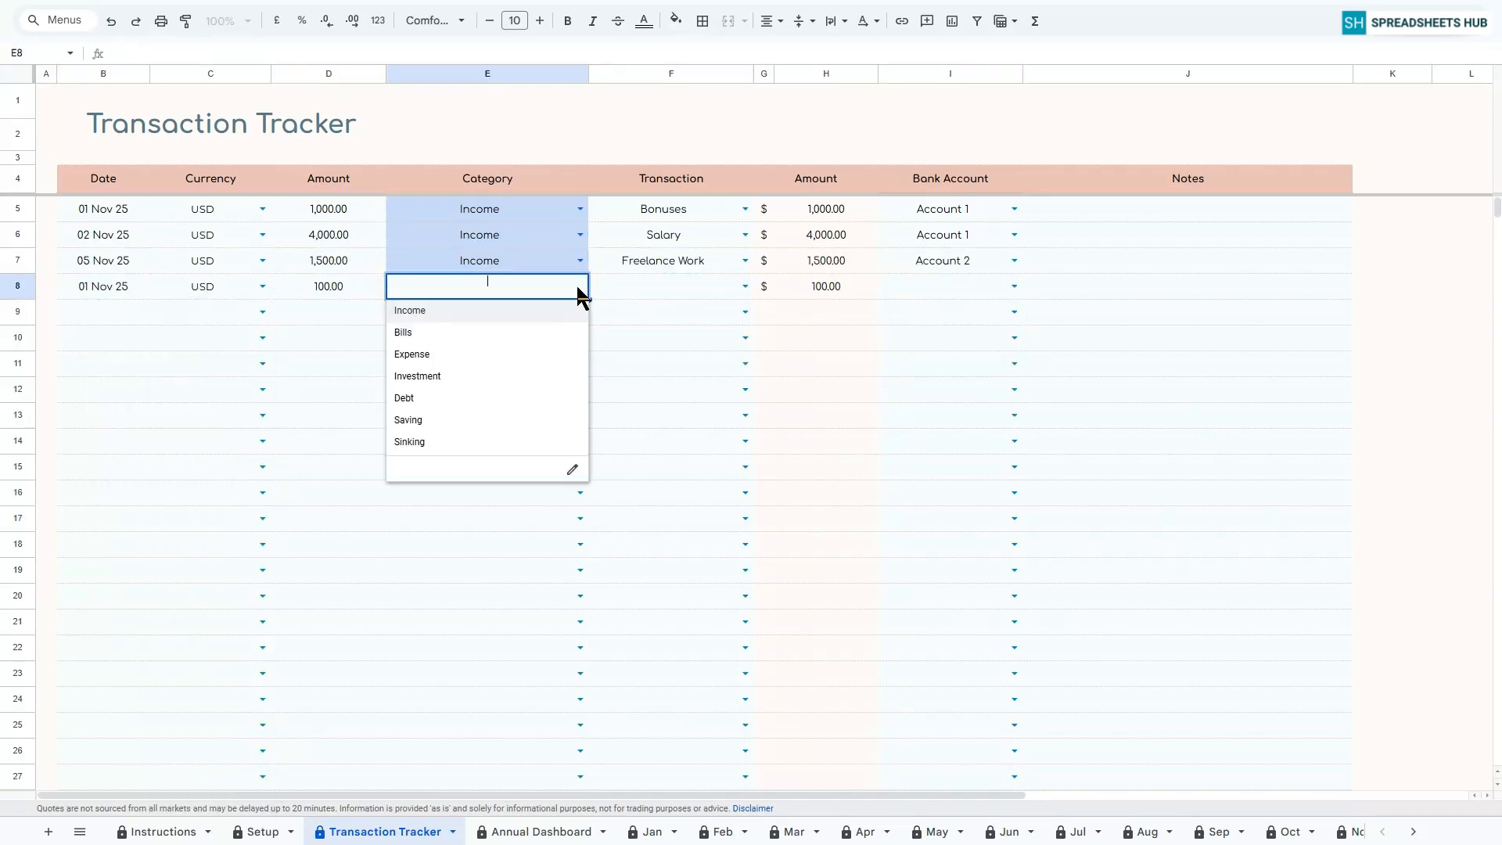
left_click(1014, 286)
left_click(923, 312)
Record a 100 USD Gas transaction in row 9, dated 02 Nov 25, under Bills with Account 1.
double_click(108, 312)
left_click(36, 413)
left_click(262, 313)
left_click(211, 337)
left_click(326, 312)
type("100")
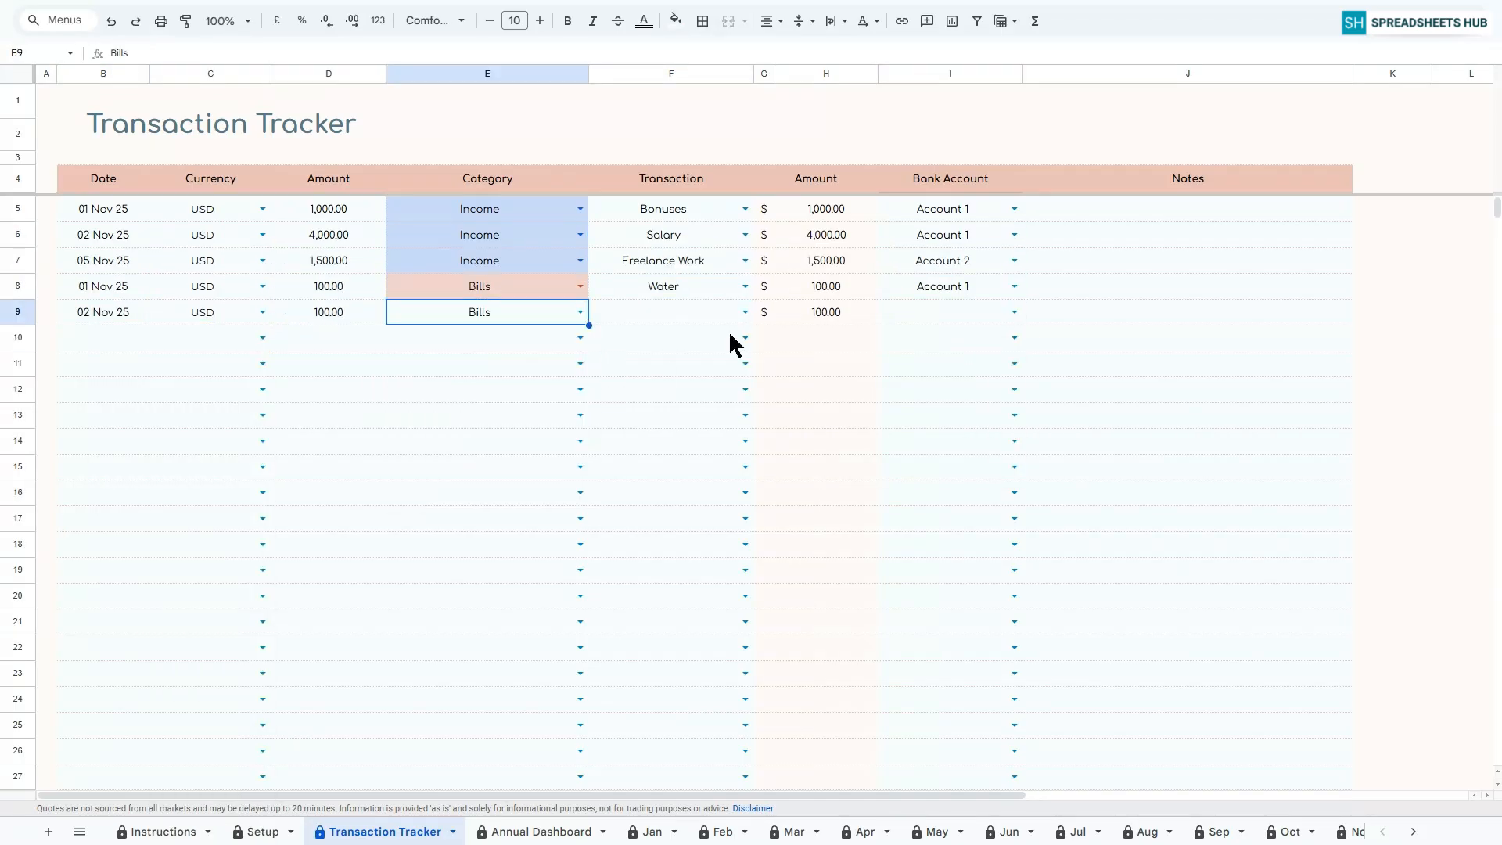
Enter date 04 Nov 25, currency USD, amount 200 and category Bills for the transaction in row 10.
double_click(108, 338)
left_click(79, 437)
left_click(263, 338)
left_click(211, 363)
left_click(329, 338)
type("200")
left_click(580, 338)
left_click(501, 384)
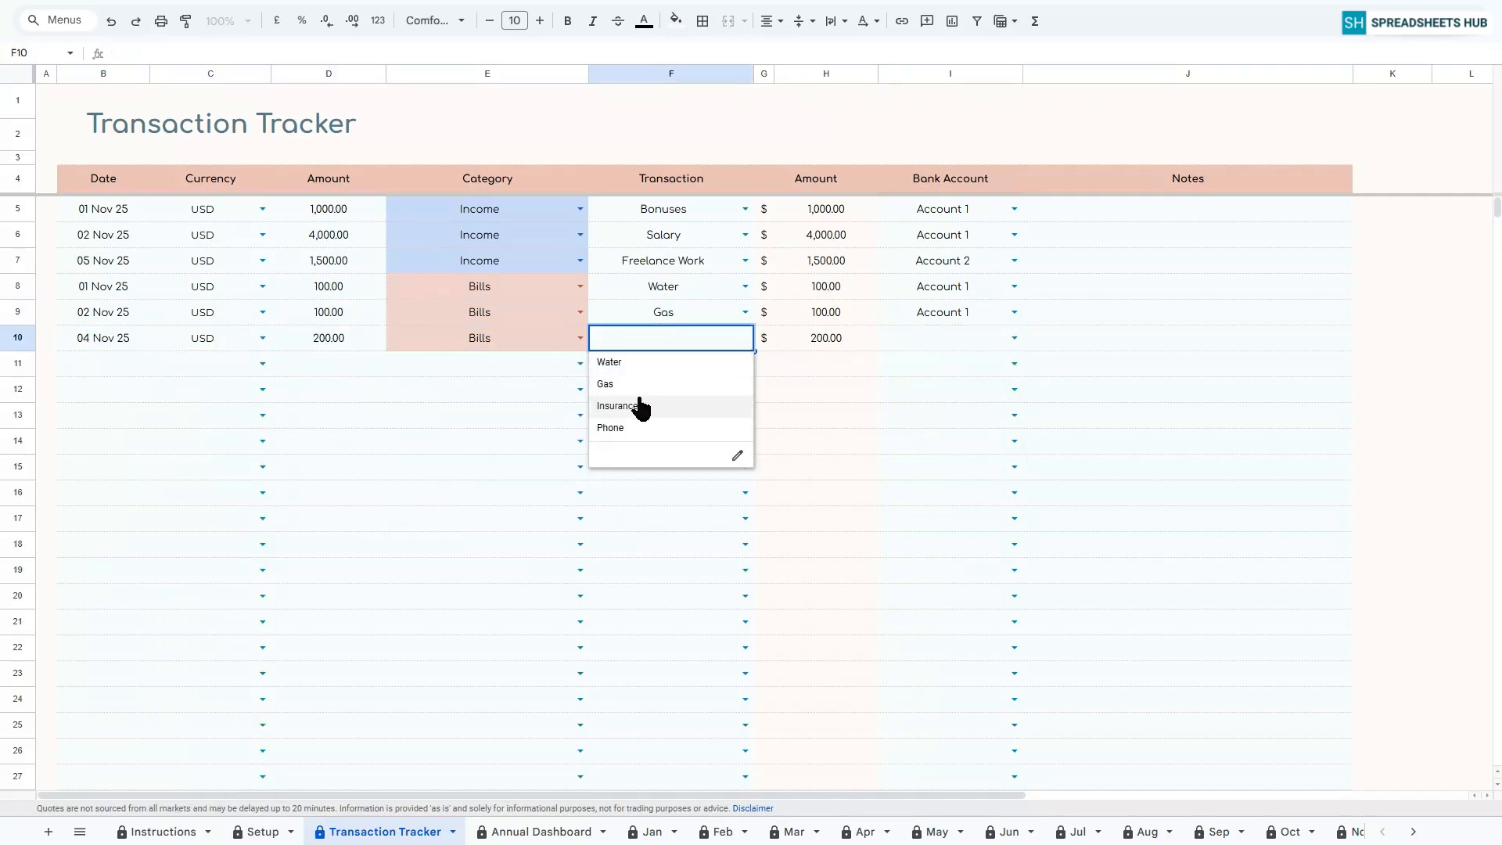
Complete row 10 with Insurance and Account 1, and record a 300 USD Groceries expense in row 11, dated 05 Nov 25, with Account 2.
left_click(103, 463)
left_click(262, 364)
left_click(211, 389)
left_click(335, 370)
type("300")
left_click(580, 364)
left_click(501, 432)
left_click(745, 363)
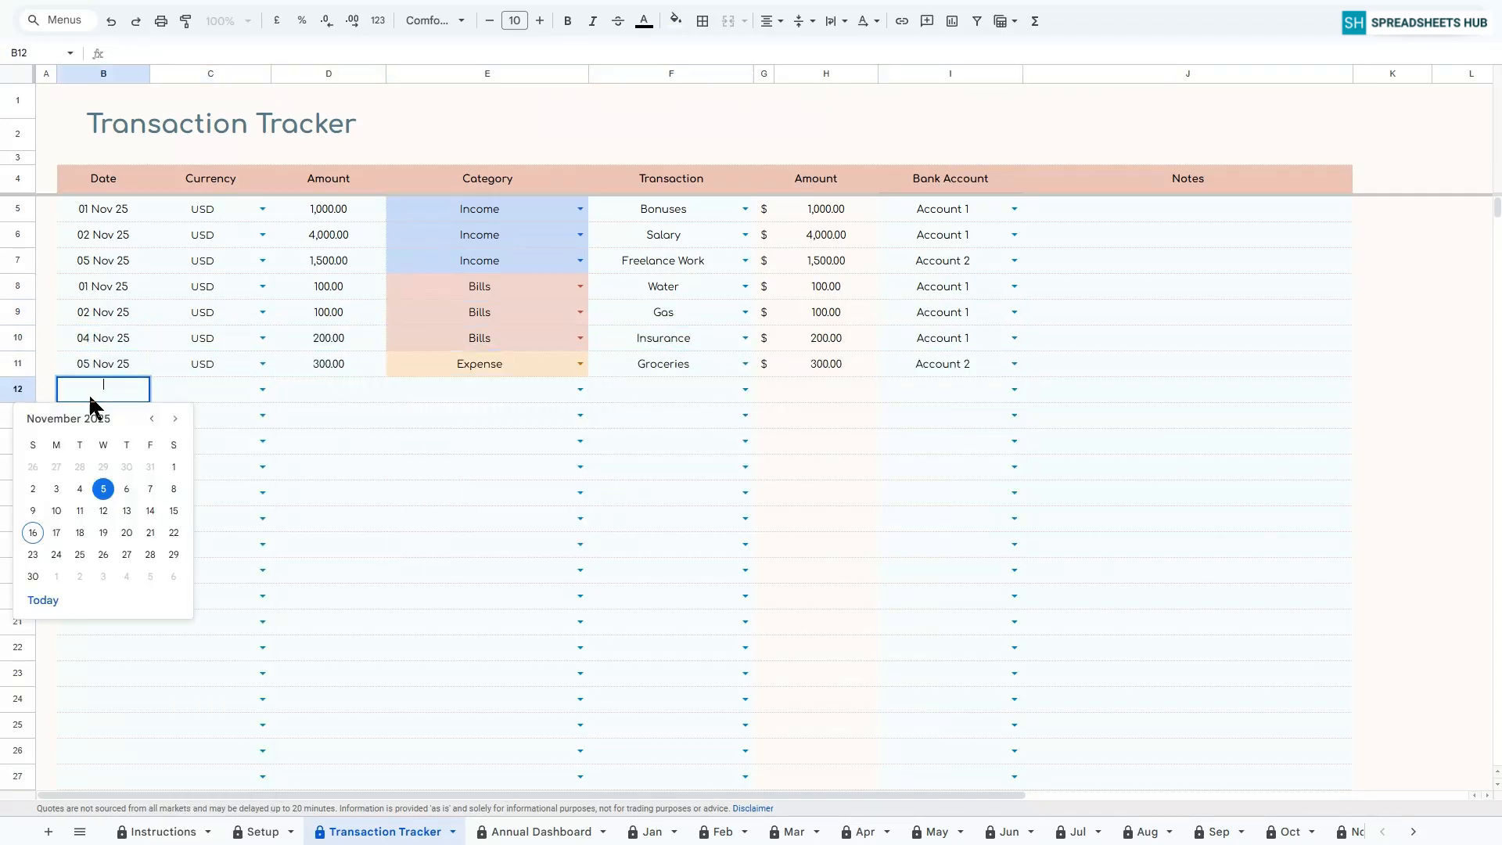
Record a 250 USD Travel transaction in row 12, dated 06 Nov 25, under Expense with Account 1.
type("250")
left_click(581, 390)
left_click(501, 457)
left_click(745, 390)
left_click(665, 458)
left_click(1014, 390)
left_click(923, 414)
Record a 150 USD Dining Out transaction in row 13, dated 07 Nov 25, under Expense with Account 3.
double_click(103, 413)
left_click(208, 439)
left_click(329, 416)
type("150")
key("Return")
left_click(581, 415)
left_click(500, 483)
left_click(746, 415)
left_click(665, 505)
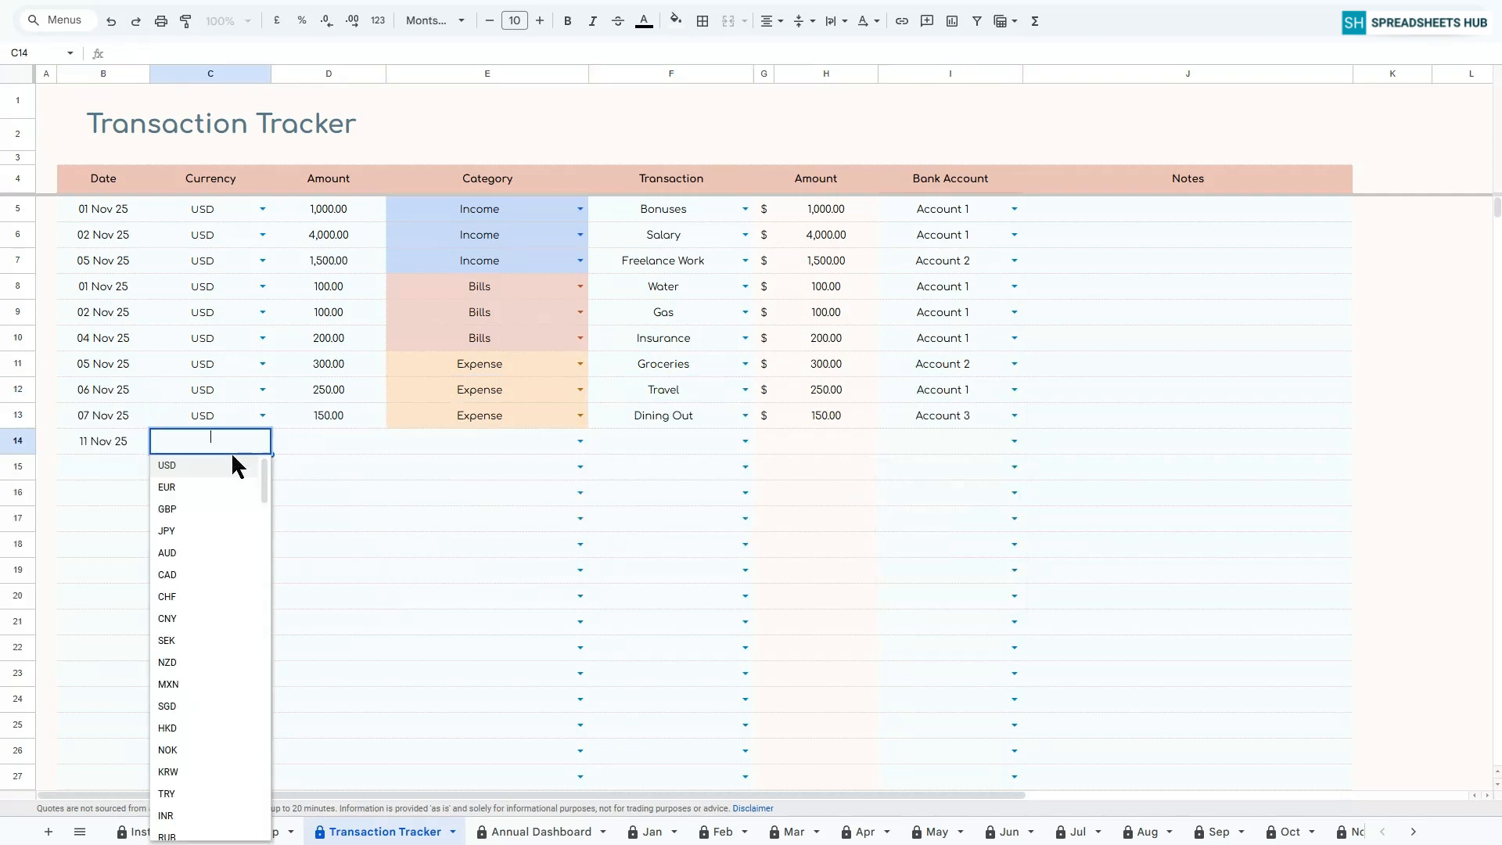
Record a 300 USD Personal Care transaction in row 14, dated 11 Nov 25, under Expense with Account 1.
left_click(580, 441)
left_click(485, 509)
left_click(745, 442)
left_click(665, 530)
left_click(1015, 441)
left_click(930, 466)
Record a 150 USD Stocks transaction in row 15, dated 05 Nov 25, under Investment with Account 1.
double_click(103, 464)
left_click(109, 566)
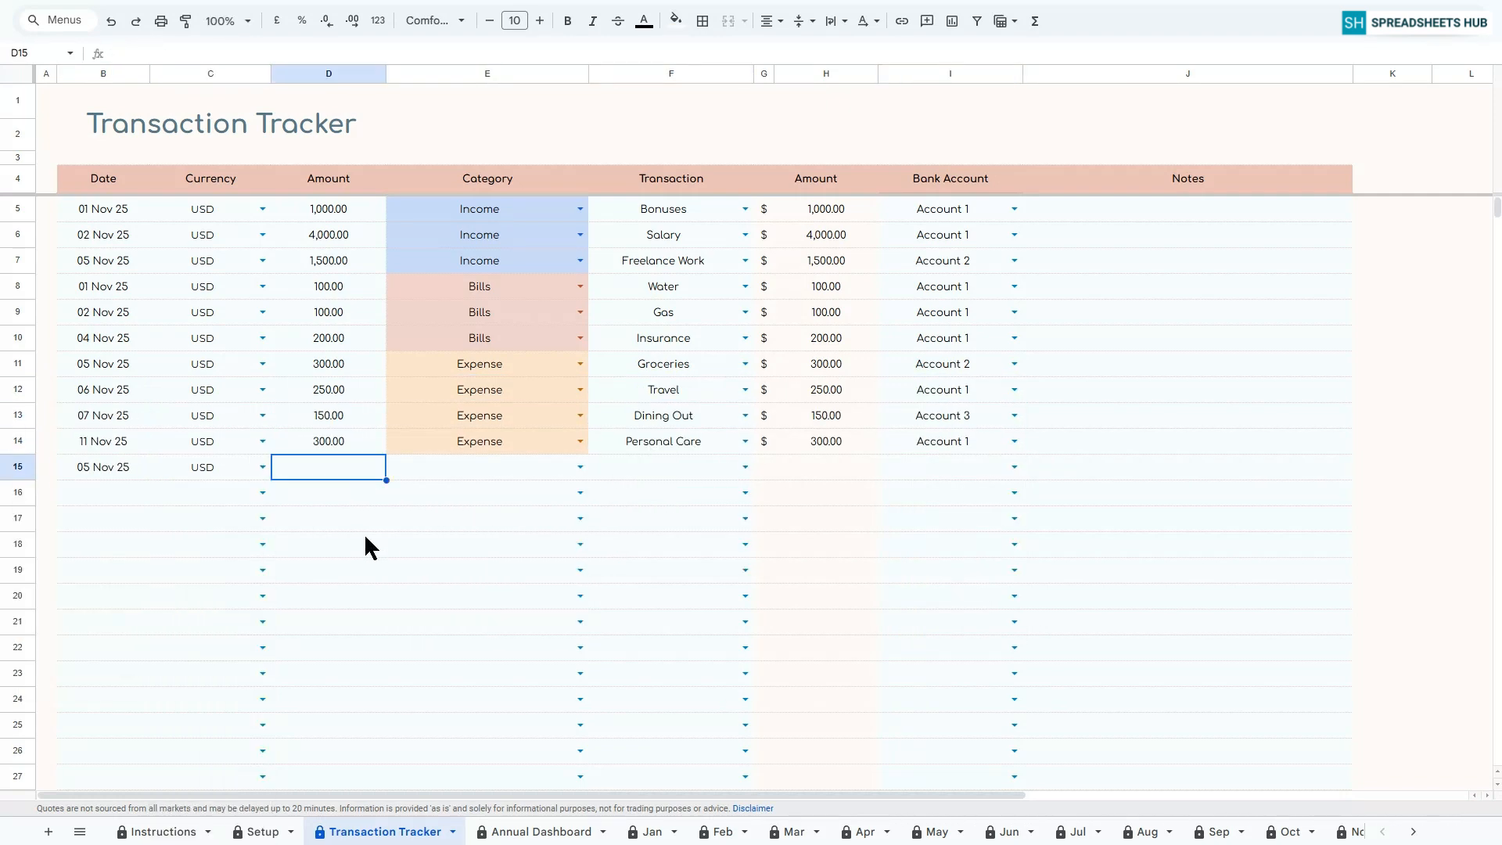
left_click(438, 556)
left_click(745, 467)
left_click(673, 492)
left_click(1014, 467)
left_click(930, 492)
Record a 500 USD Real Estate transaction in row 16, dated 06 Nov 25, under Investment with Account 2.
double_click(102, 492)
left_click(130, 593)
left_click(263, 494)
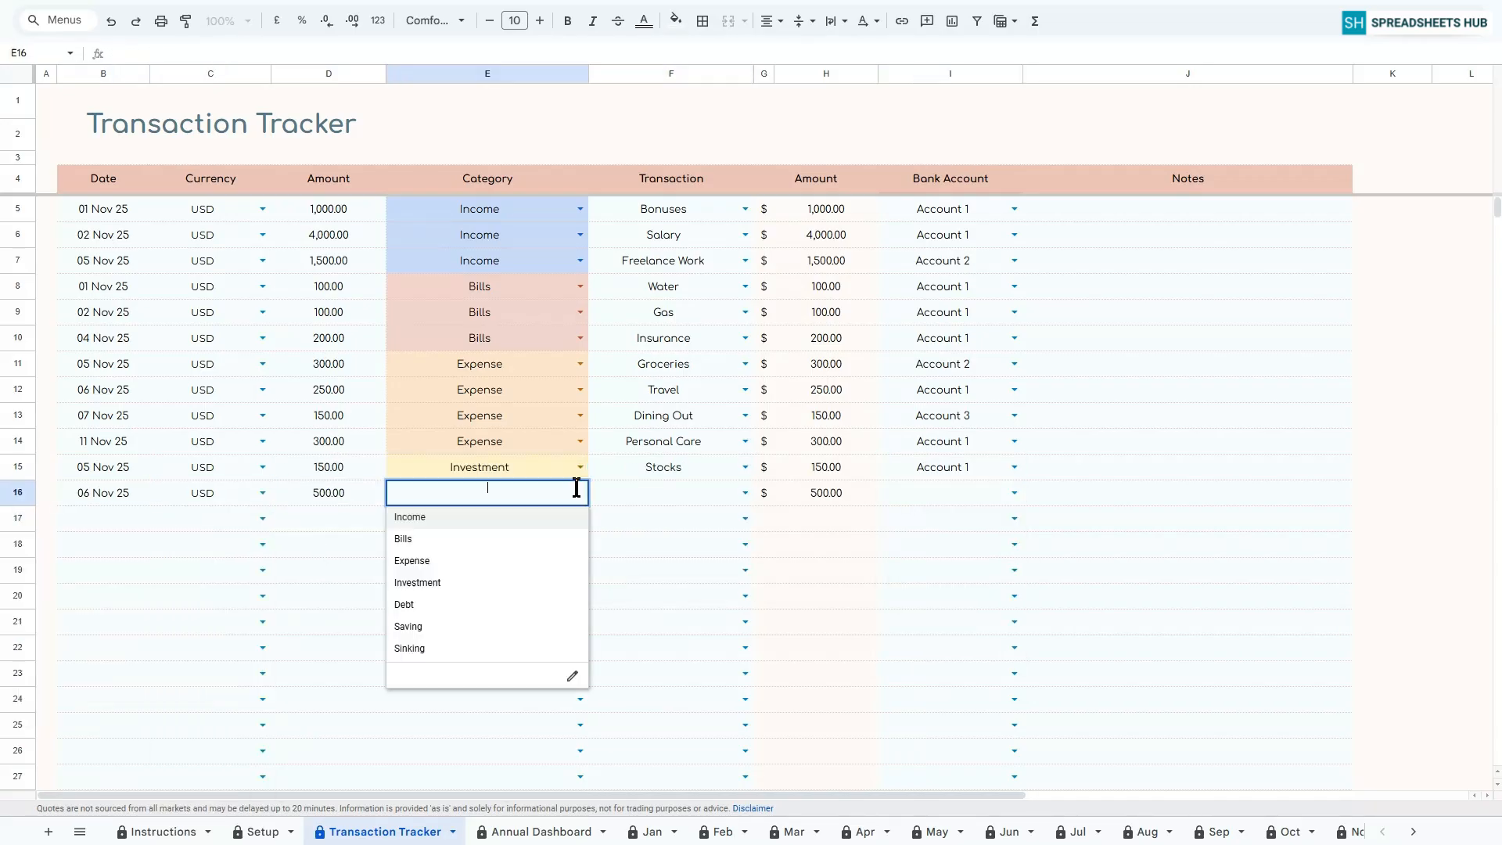
left_click(639, 583)
left_click(1015, 493)
left_click(931, 539)
Record a 300 USD Car transaction in row 17, dated 11 Nov 25, under Debt with Account 1.
double_click(98, 520)
left_click(82, 639)
left_click(263, 519)
left_click(209, 543)
left_click(328, 519)
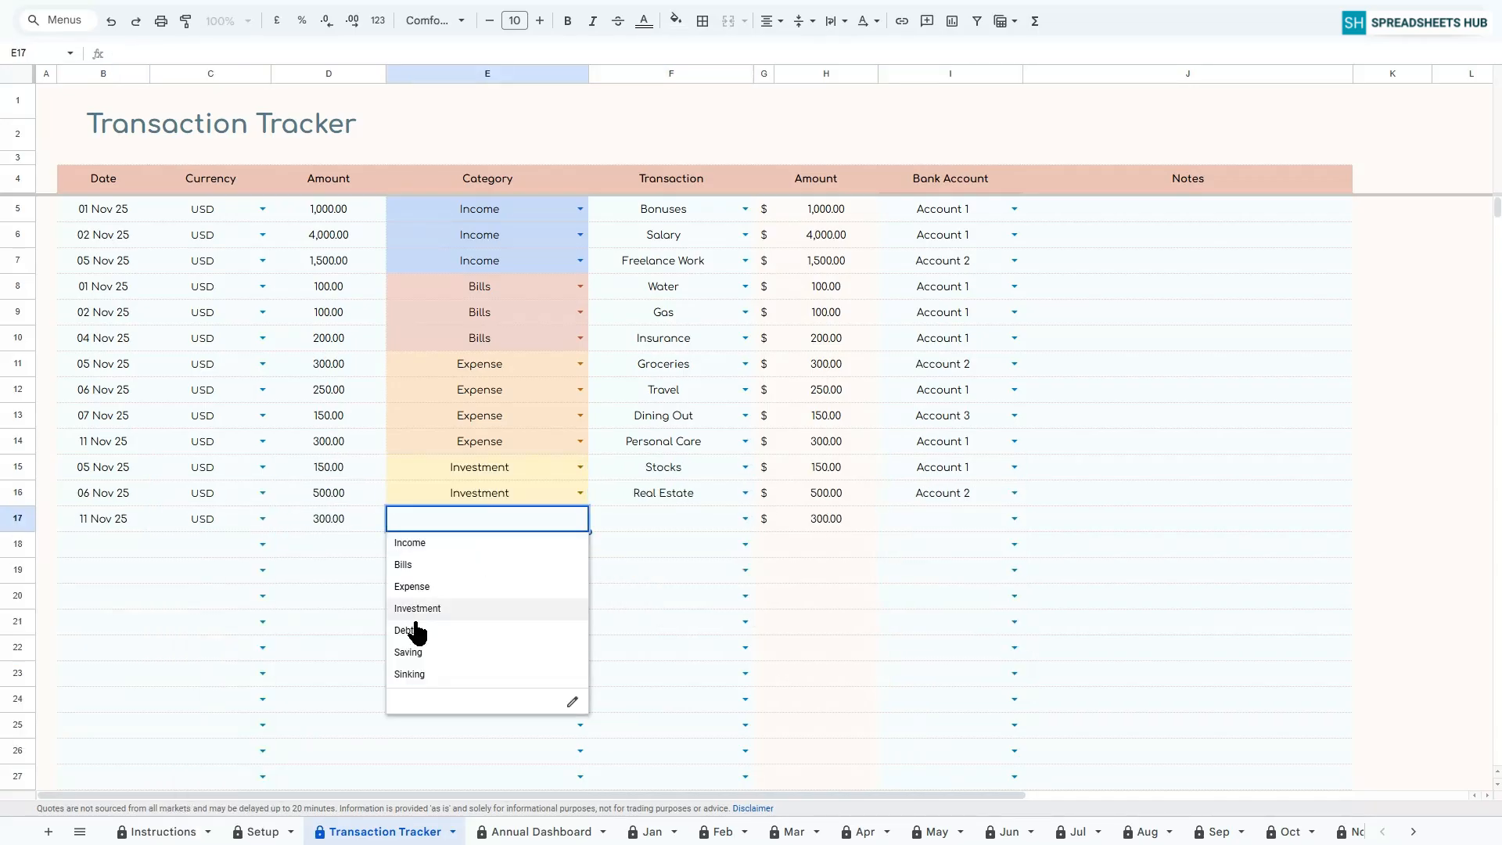
left_click(1015, 518)
left_click(931, 543)
Record a 150 USD Credit Card 1 transaction in row 18, dated 12 Nov 25, under Debt with Account 2.
double_click(102, 545)
left_click(106, 665)
left_click(263, 544)
left_click(209, 569)
left_click(329, 545)
type("150")
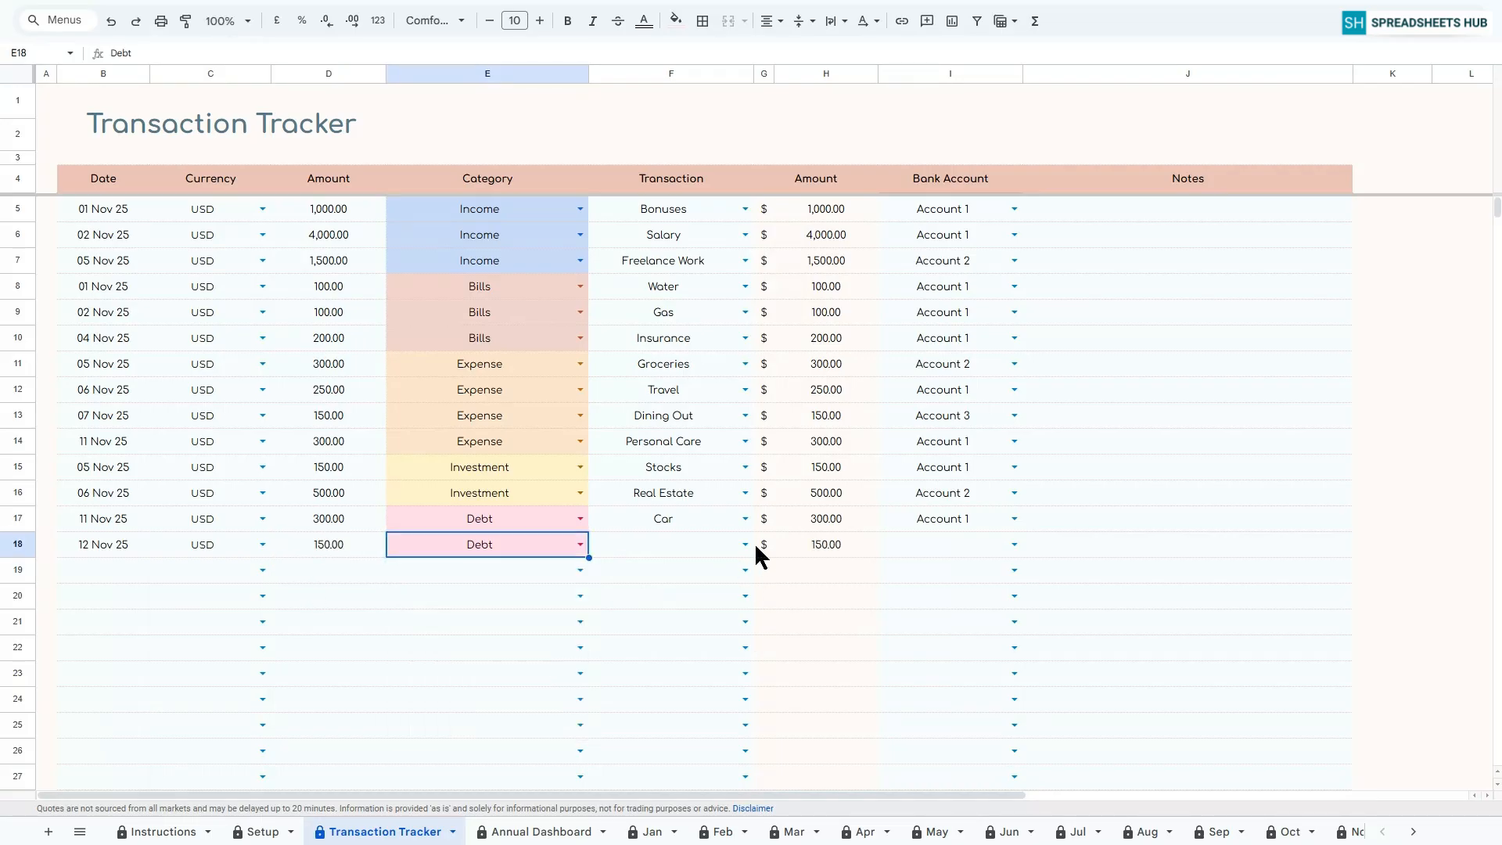
Record a 200 USD Credit Card 2 transaction in row 19, dated 05 Nov 25, under Debt with Account 1.
double_click(103, 570)
left_click(103, 670)
left_click(263, 570)
left_click(199, 596)
left_click(329, 570)
type("200")
key("Return")
left_click(580, 571)
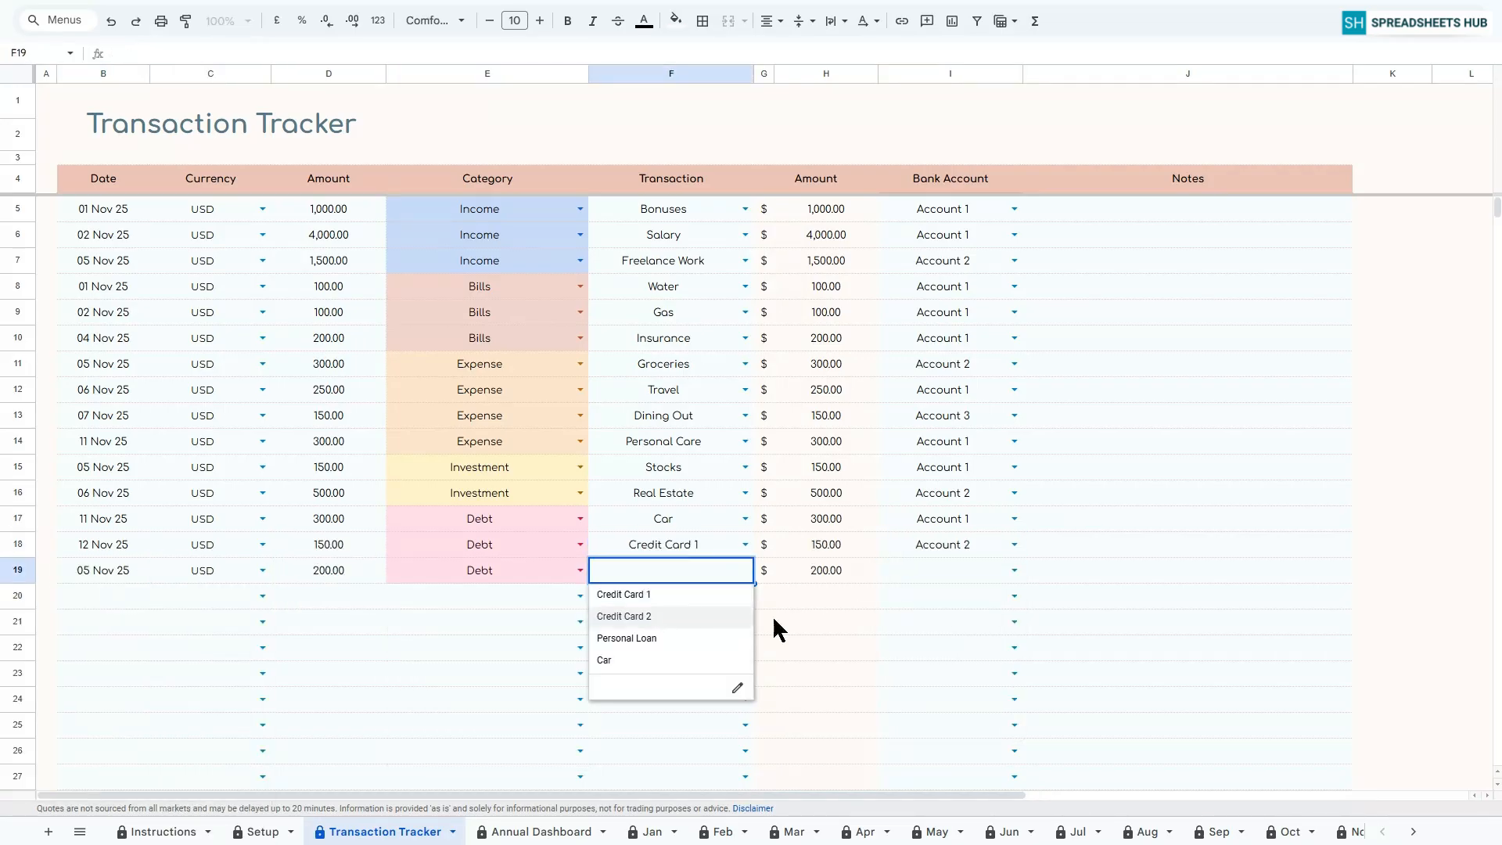
Record a 300 USD Emergency Fund transaction in row 20, dated 06 Nov 25, under Saving with Account 2.
left_click(126, 695)
left_click(262, 596)
left_click(207, 623)
left_click(328, 596)
type("300")
key("Return")
left_click(581, 596)
left_click(438, 708)
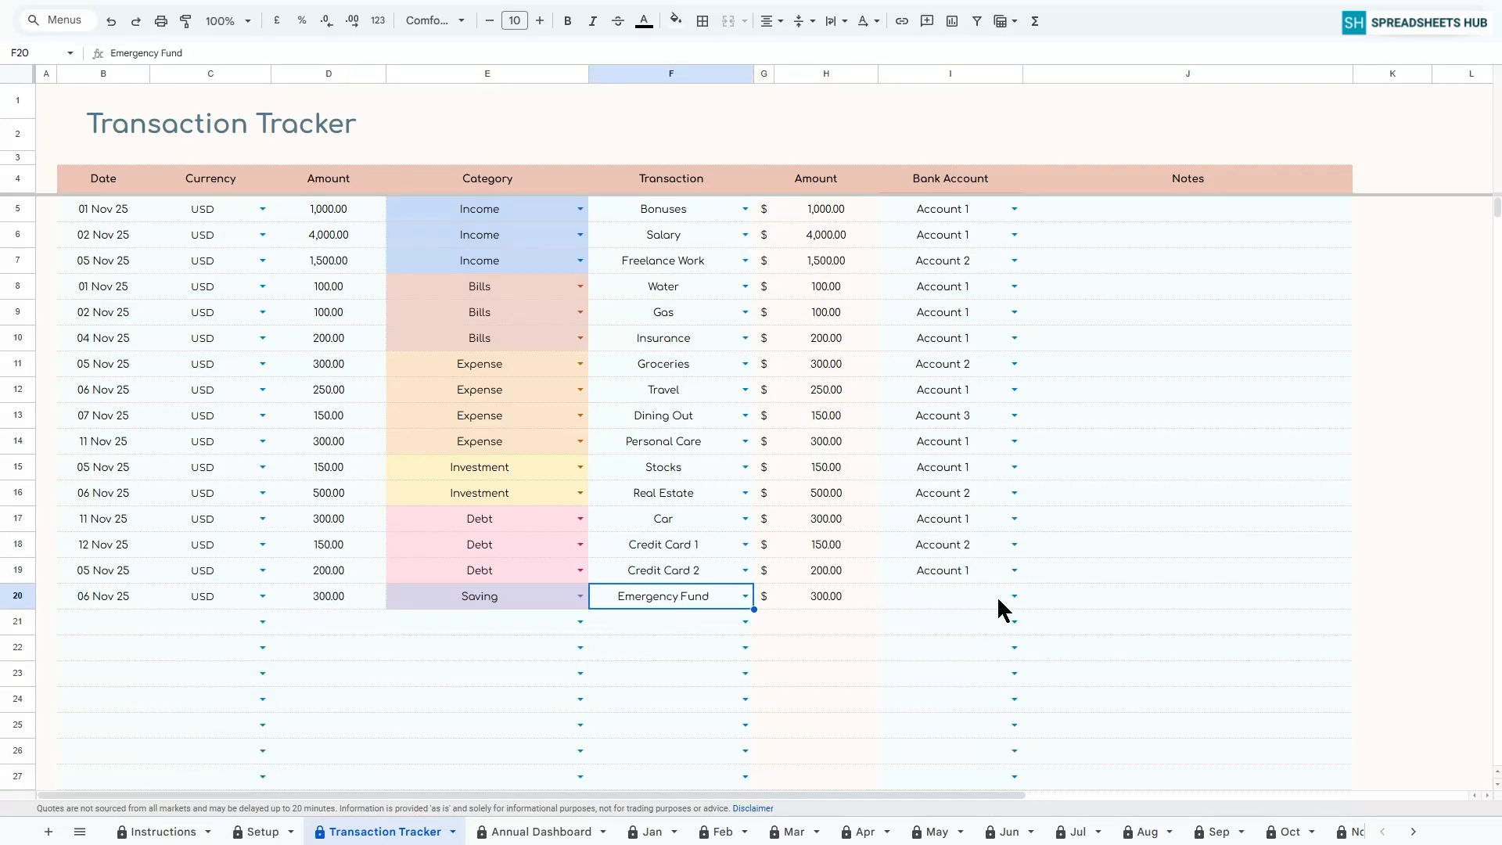
left_click(906, 641)
Record a 250 USD Education Fund transaction in row 21, dated 07 Nov 25, under Saving with Account 1.
double_click(103, 621)
left_click(145, 483)
left_click(263, 622)
left_click(207, 648)
left_click(329, 622)
type("250")
left_click(580, 622)
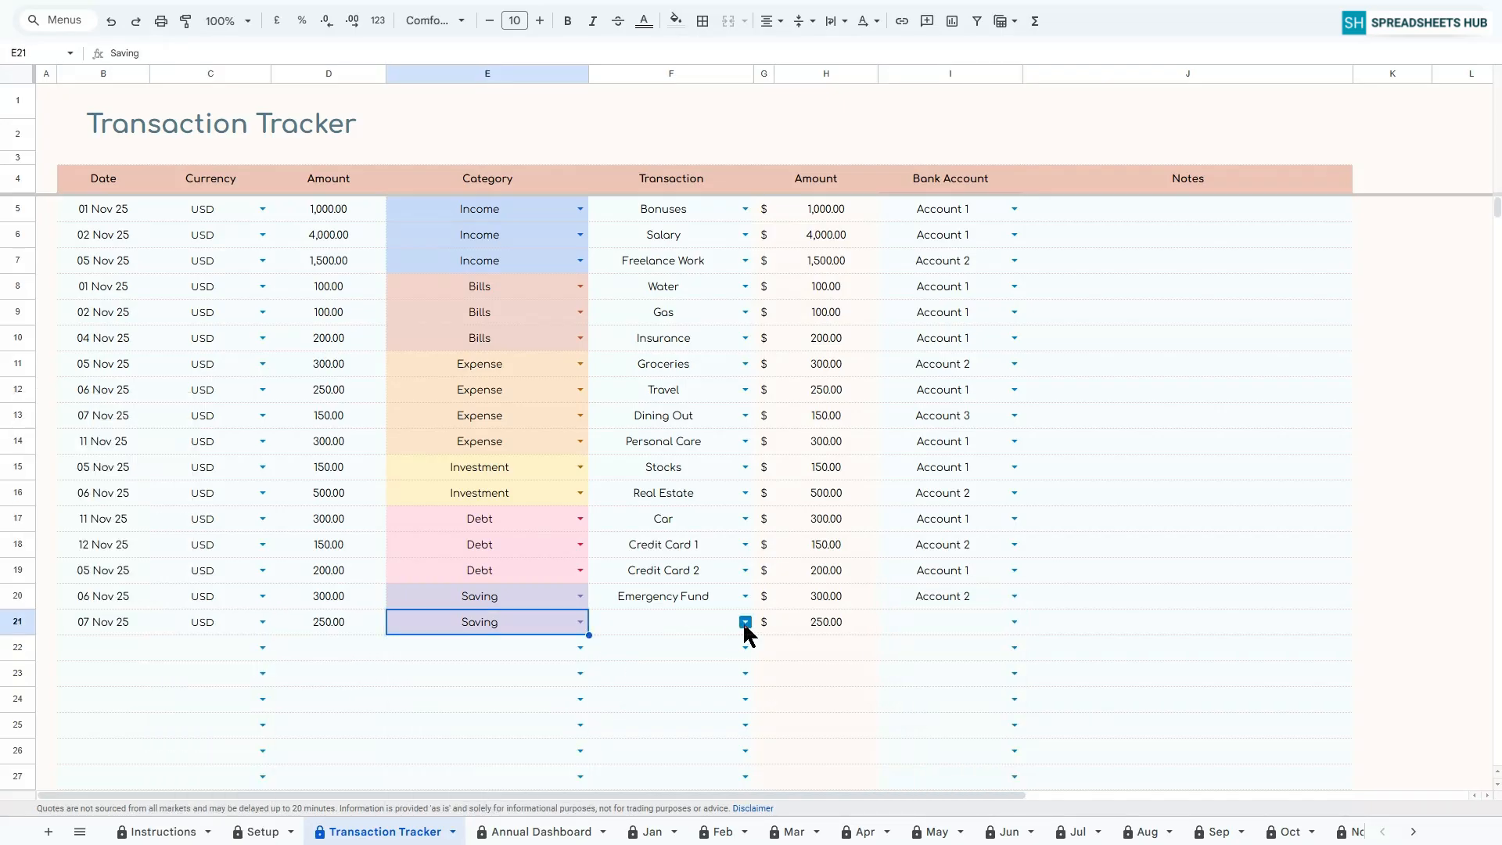
left_click(1015, 622)
left_click(942, 647)
Record a 300 USD Vacation Fund transaction in row 22, dated 12 Nov 25, under Saving with Account 1.
double_click(103, 648)
left_click(104, 527)
left_click(262, 647)
left_click(207, 673)
left_click(329, 648)
type("300")
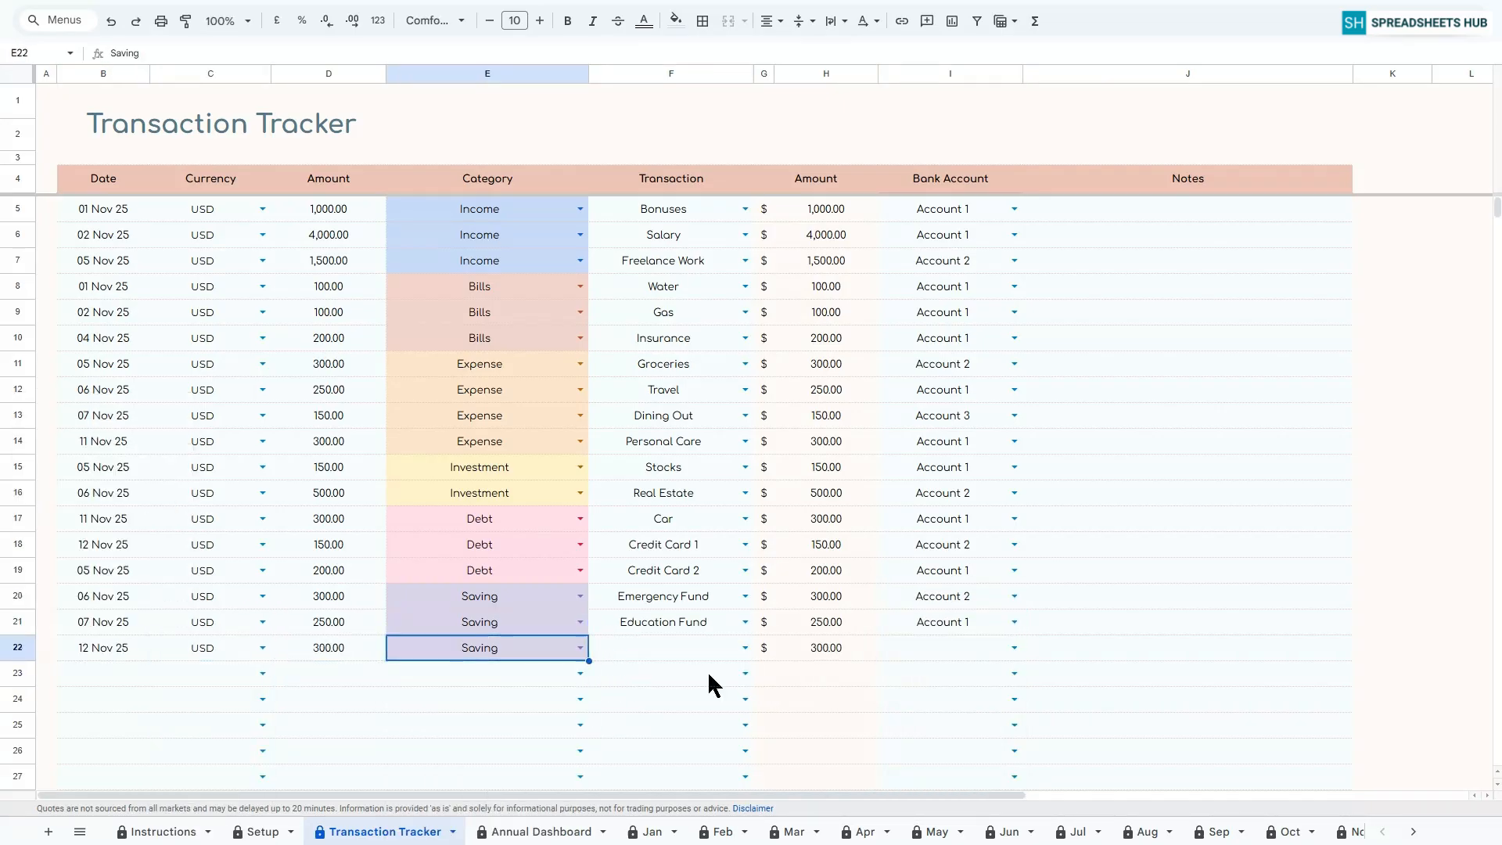
left_click(649, 693)
left_click(1014, 647)
left_click(942, 673)
Record a 500 EUR Freelance Work transaction in row 23, dated 04 Nov 25, under Income with Account 3.
scroll(124, 612, "down", 2)
double_click(102, 569)
left_click(102, 671)
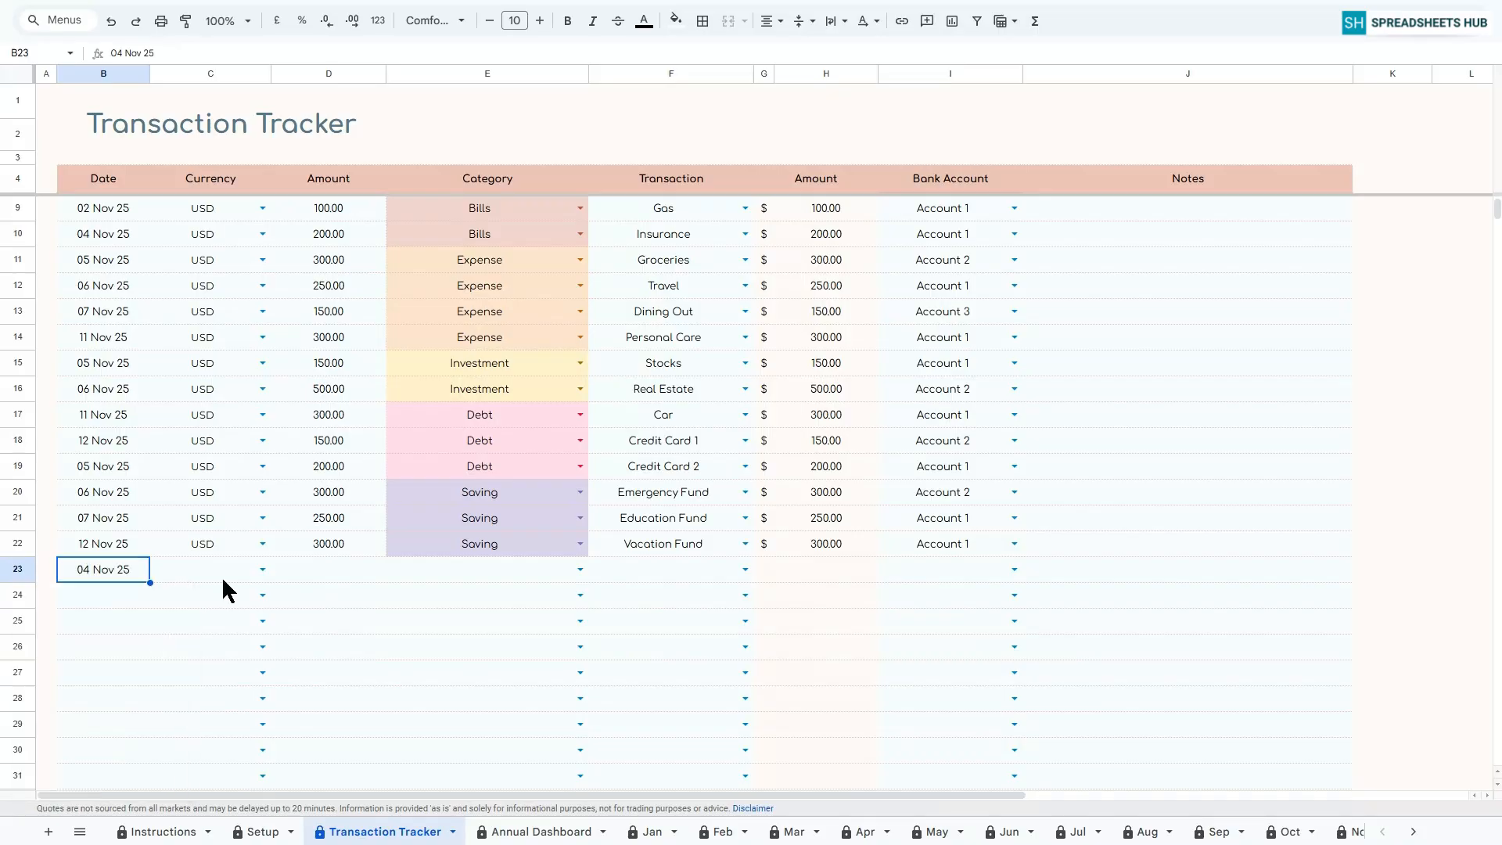
left_click(253, 570)
left_click(184, 617)
left_click(323, 573)
type("500")
left_click(580, 569)
left_click(415, 588)
left_click(711, 577)
left_click(689, 637)
left_click(1014, 570)
left_click(929, 636)
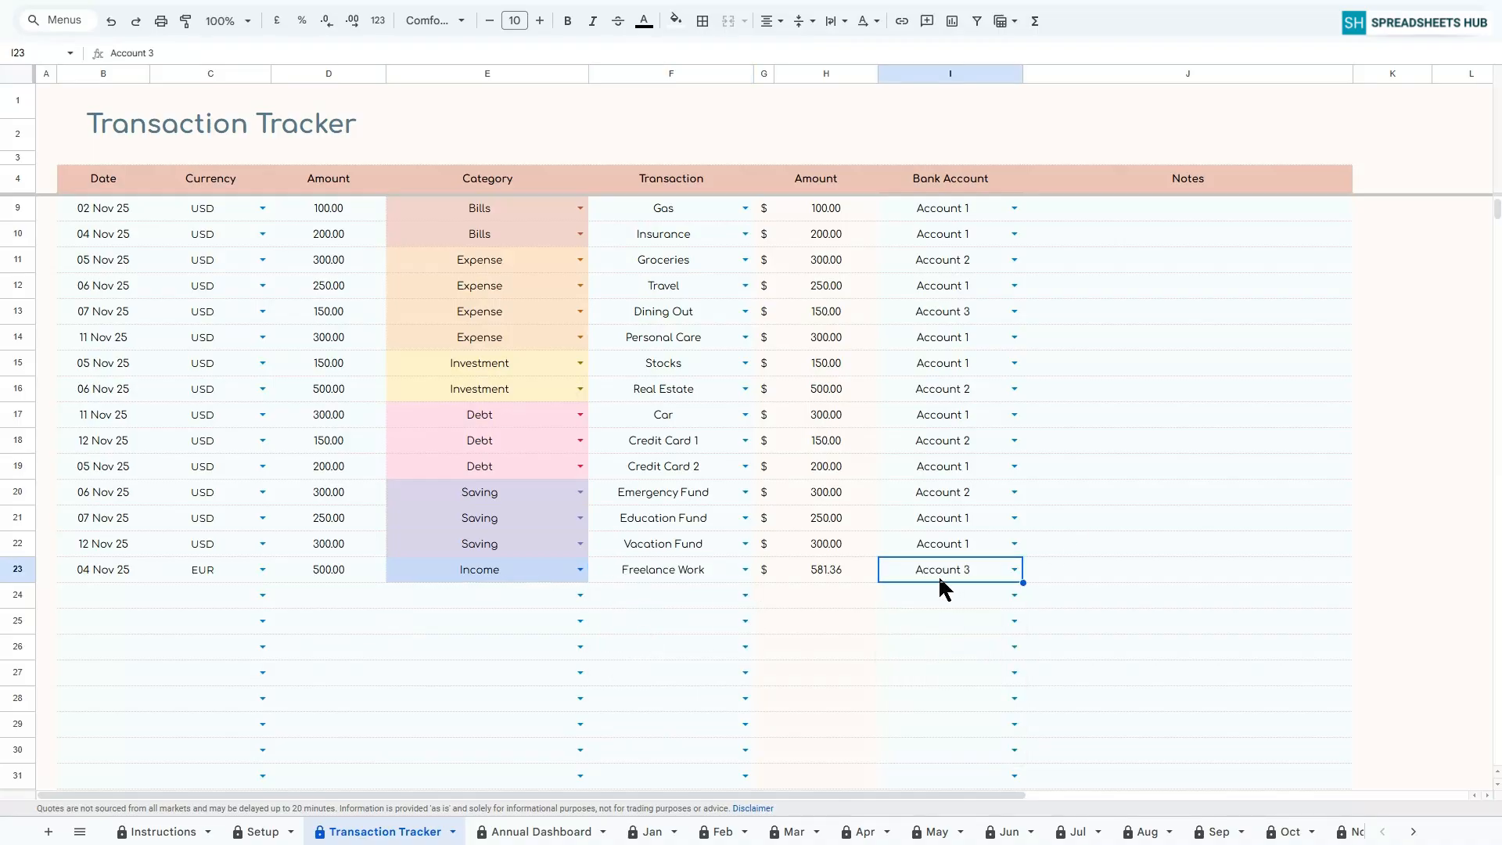
Check the converted dollar amount and its formula for the EUR Freelance Work transaction in row 23.
left_click(833, 572)
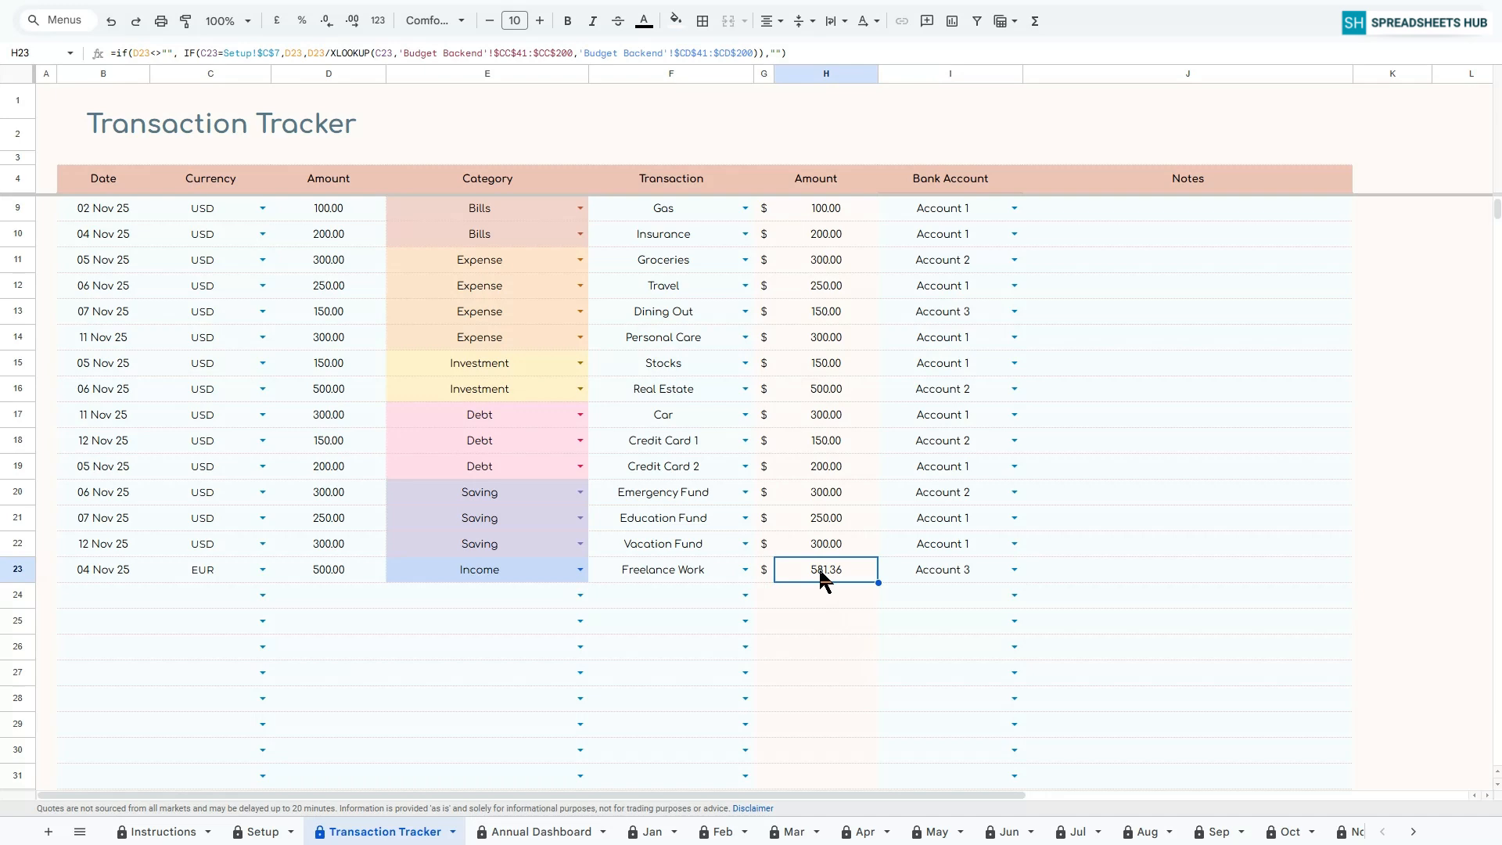
scroll(838, 569, "up", 2)
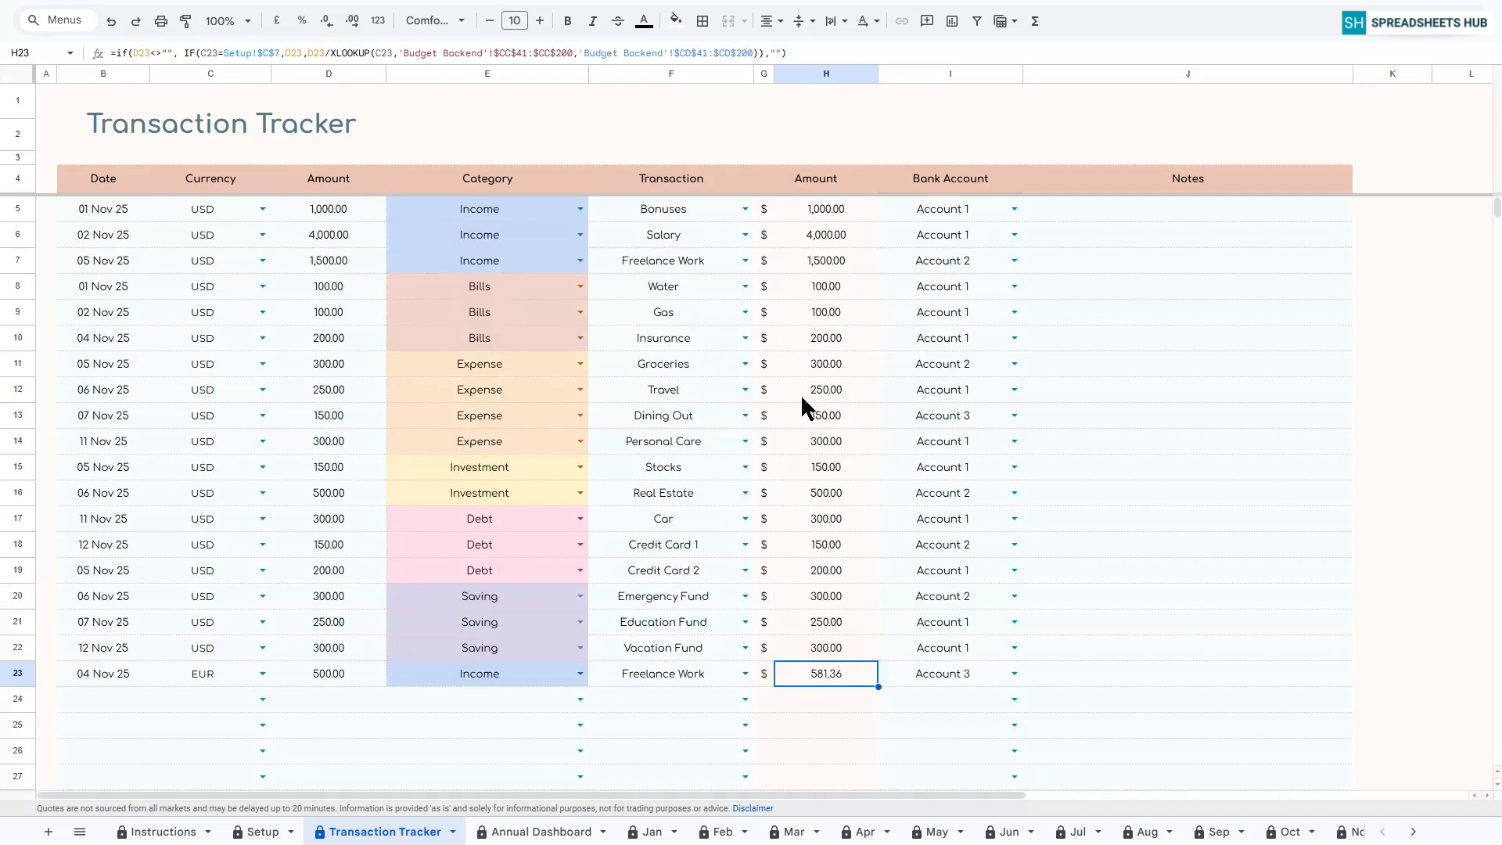
left_click(48, 106)
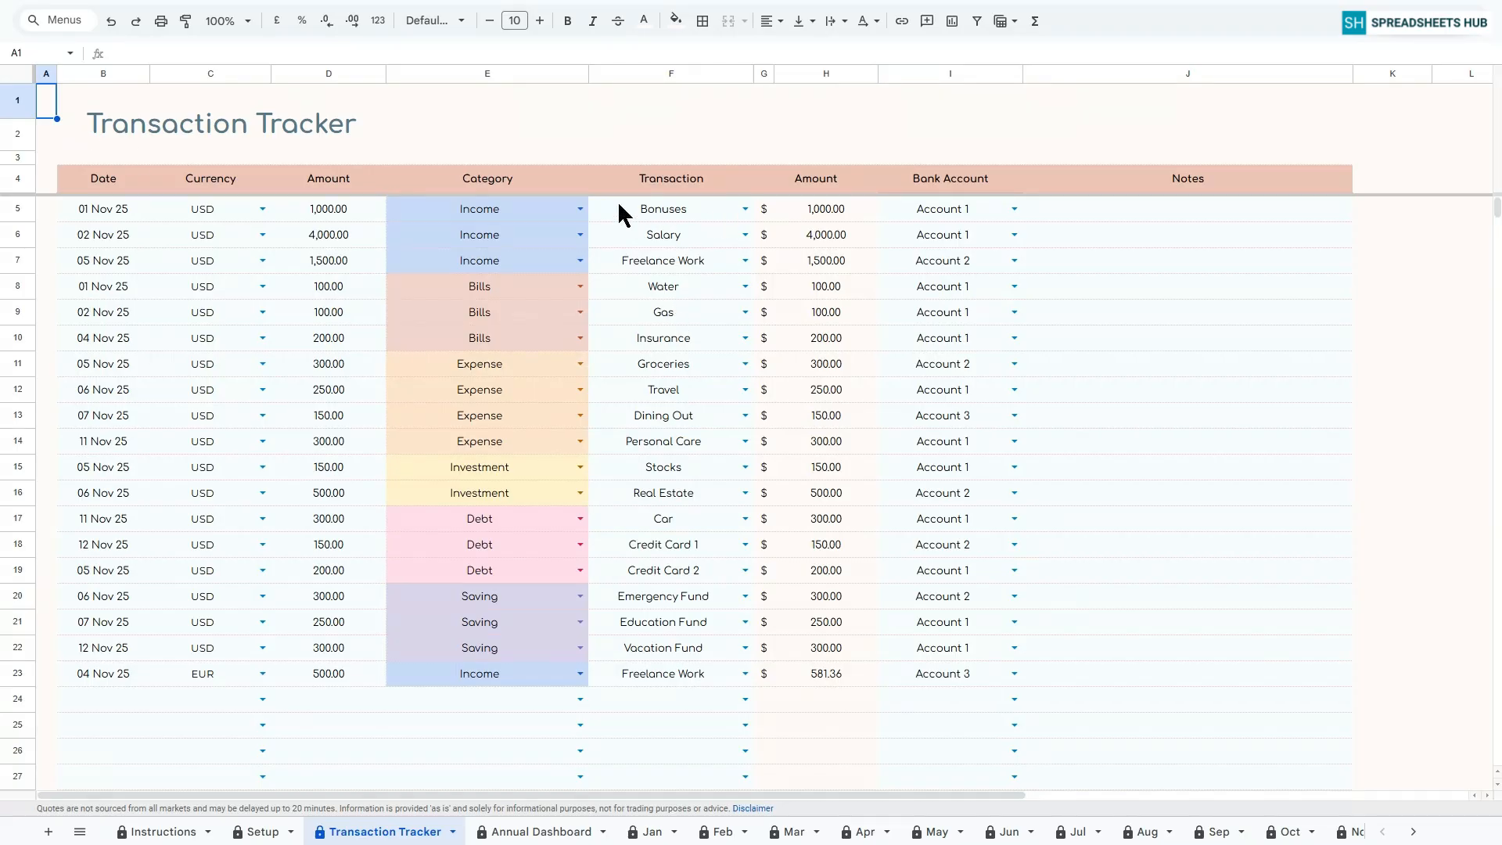
Change the condition in the Salary row's converted Amount formula (H6) to D6<>0, accepting the edit of the protected cell.
left_click(821, 233)
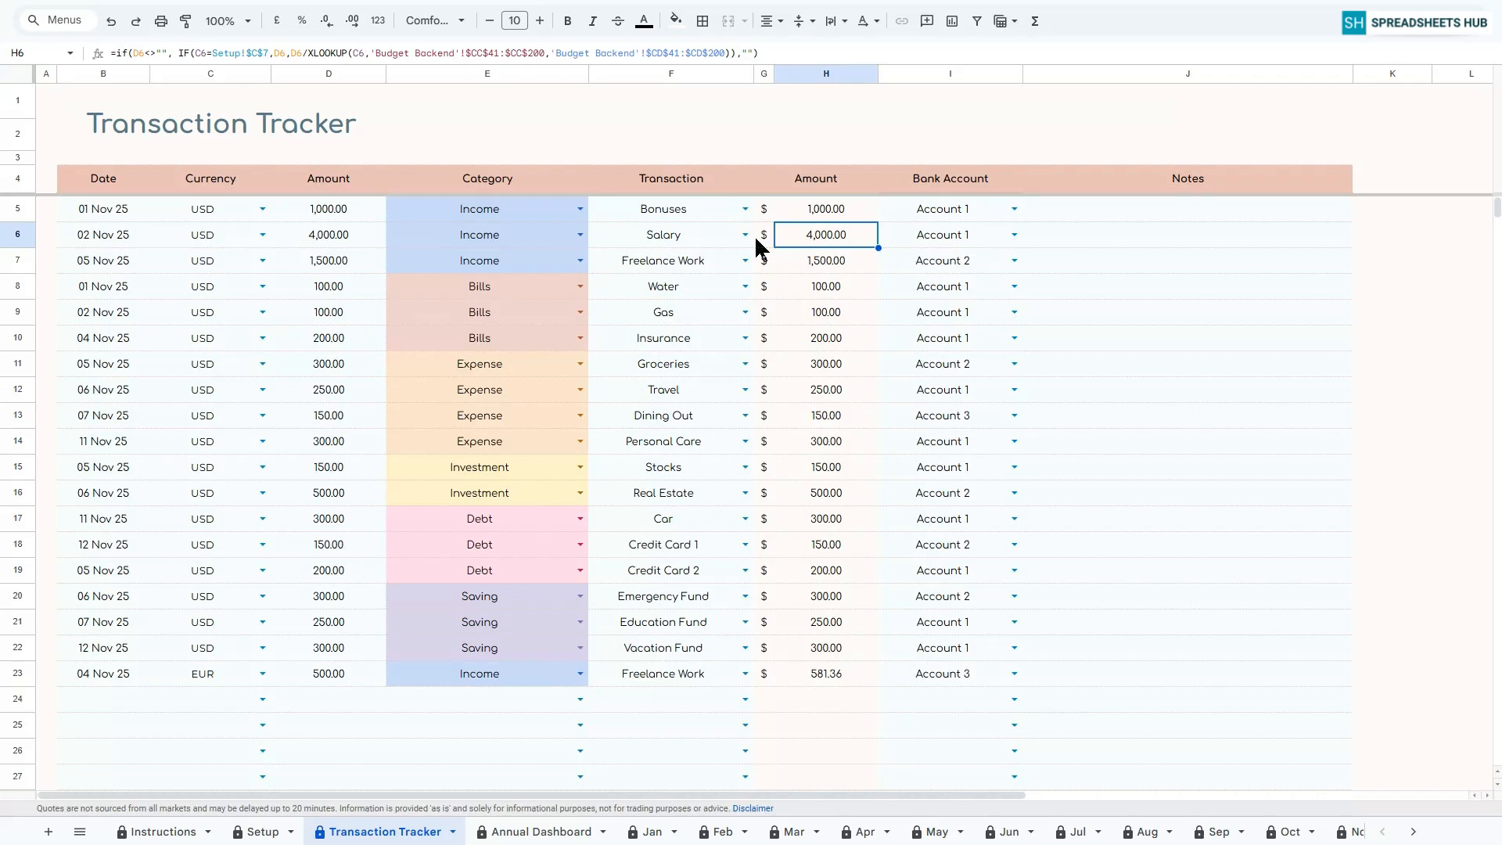
left_click(164, 52)
key("BackSpace")
key("BackSpace")
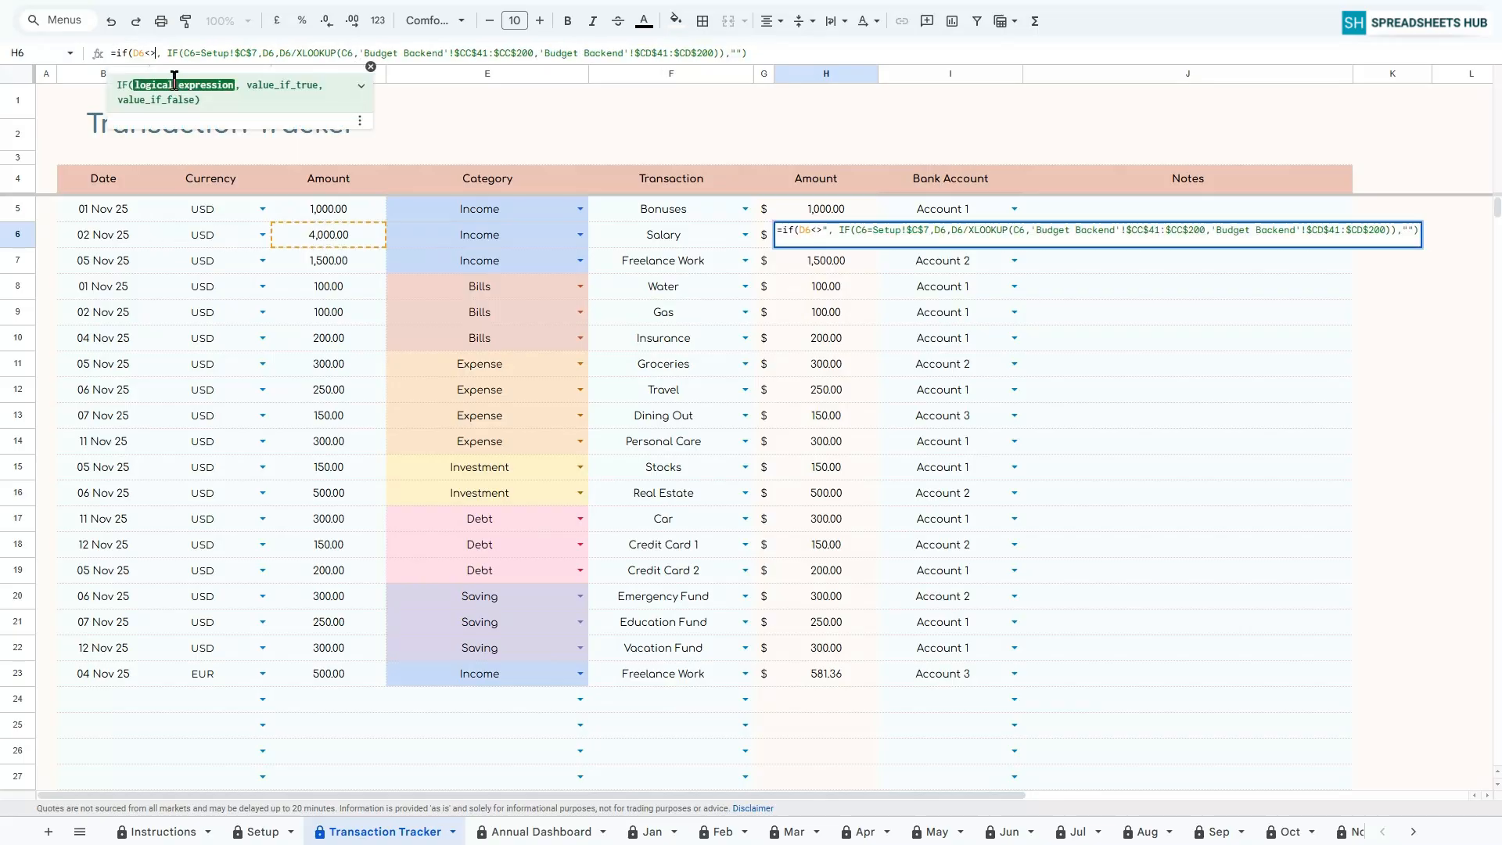
type("0")
key("Return")
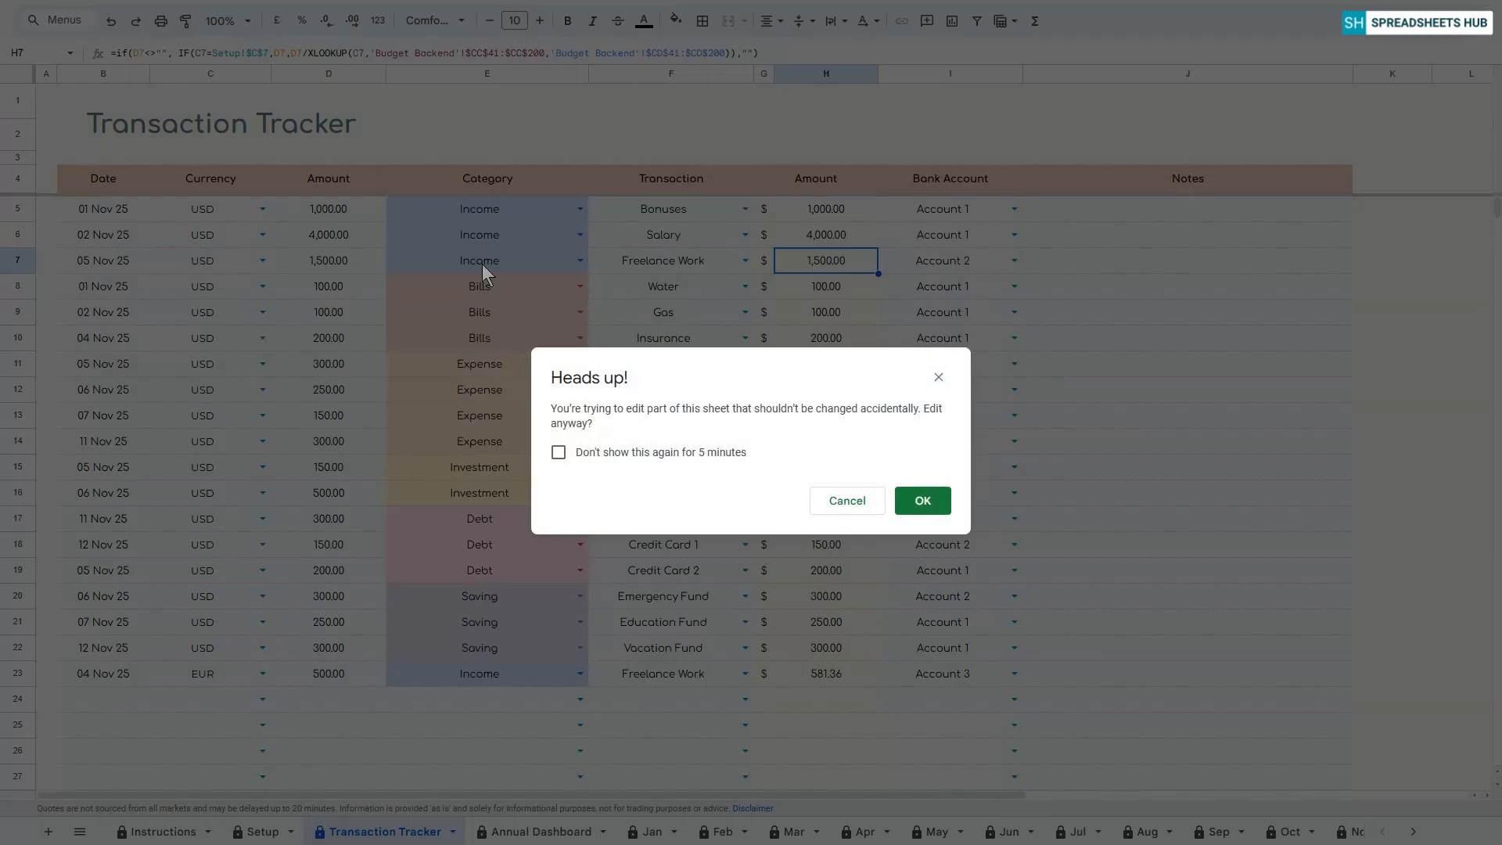
left_click(929, 505)
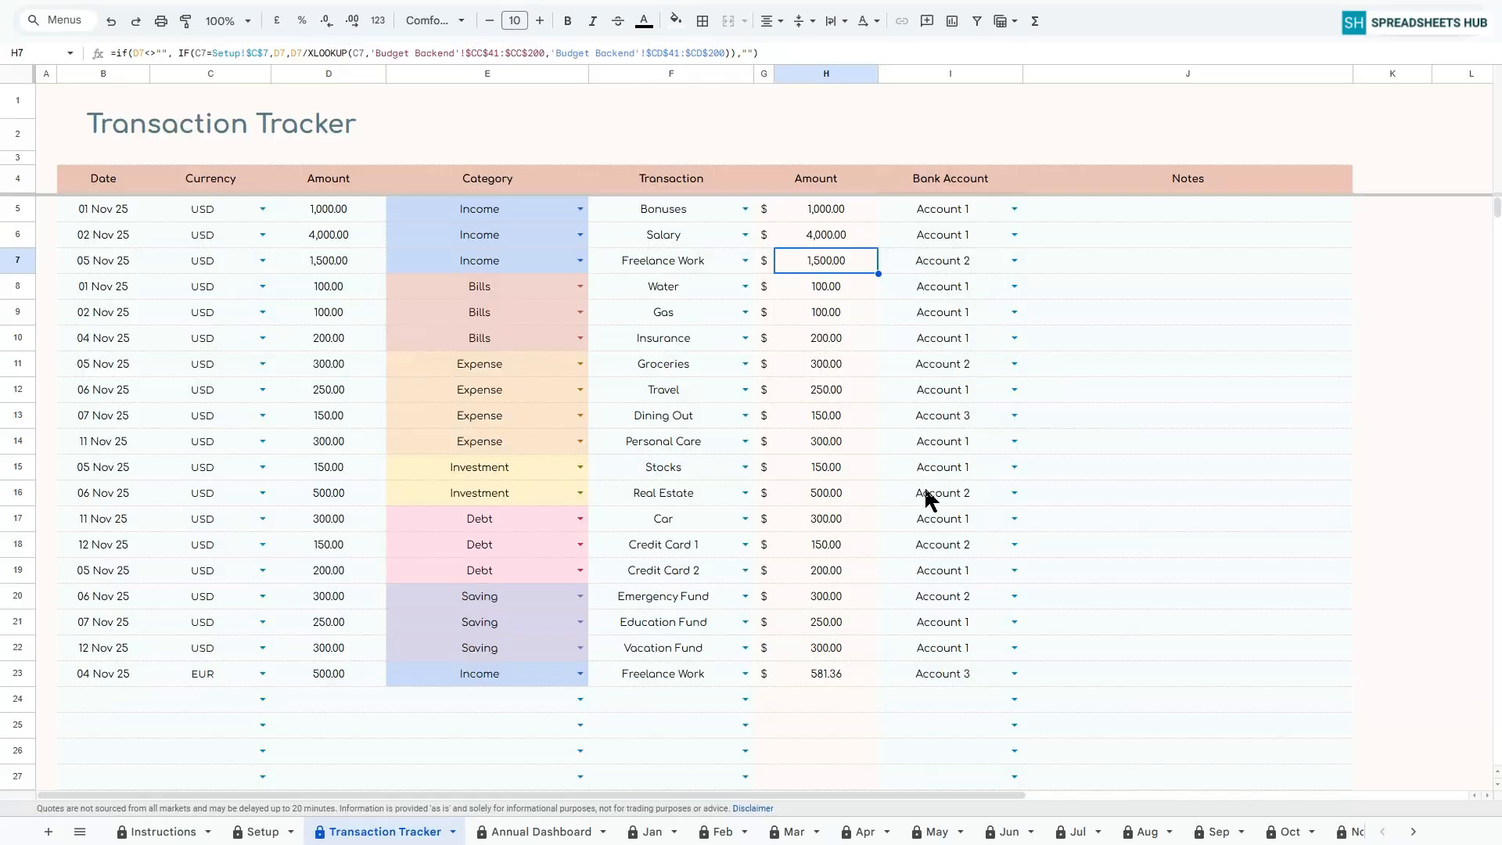
left_click(826, 238)
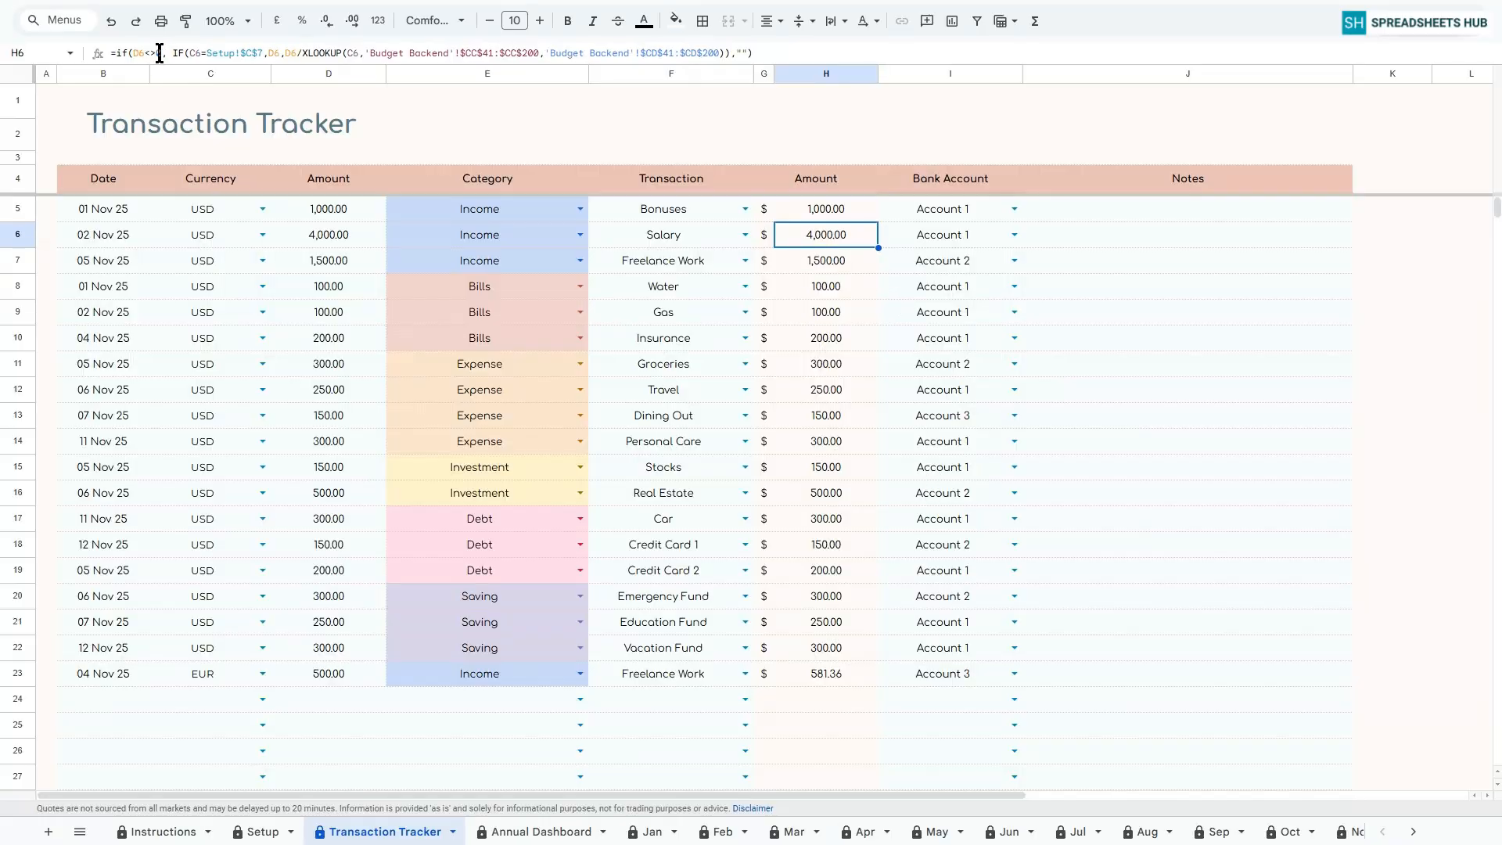
left_click(52, 109)
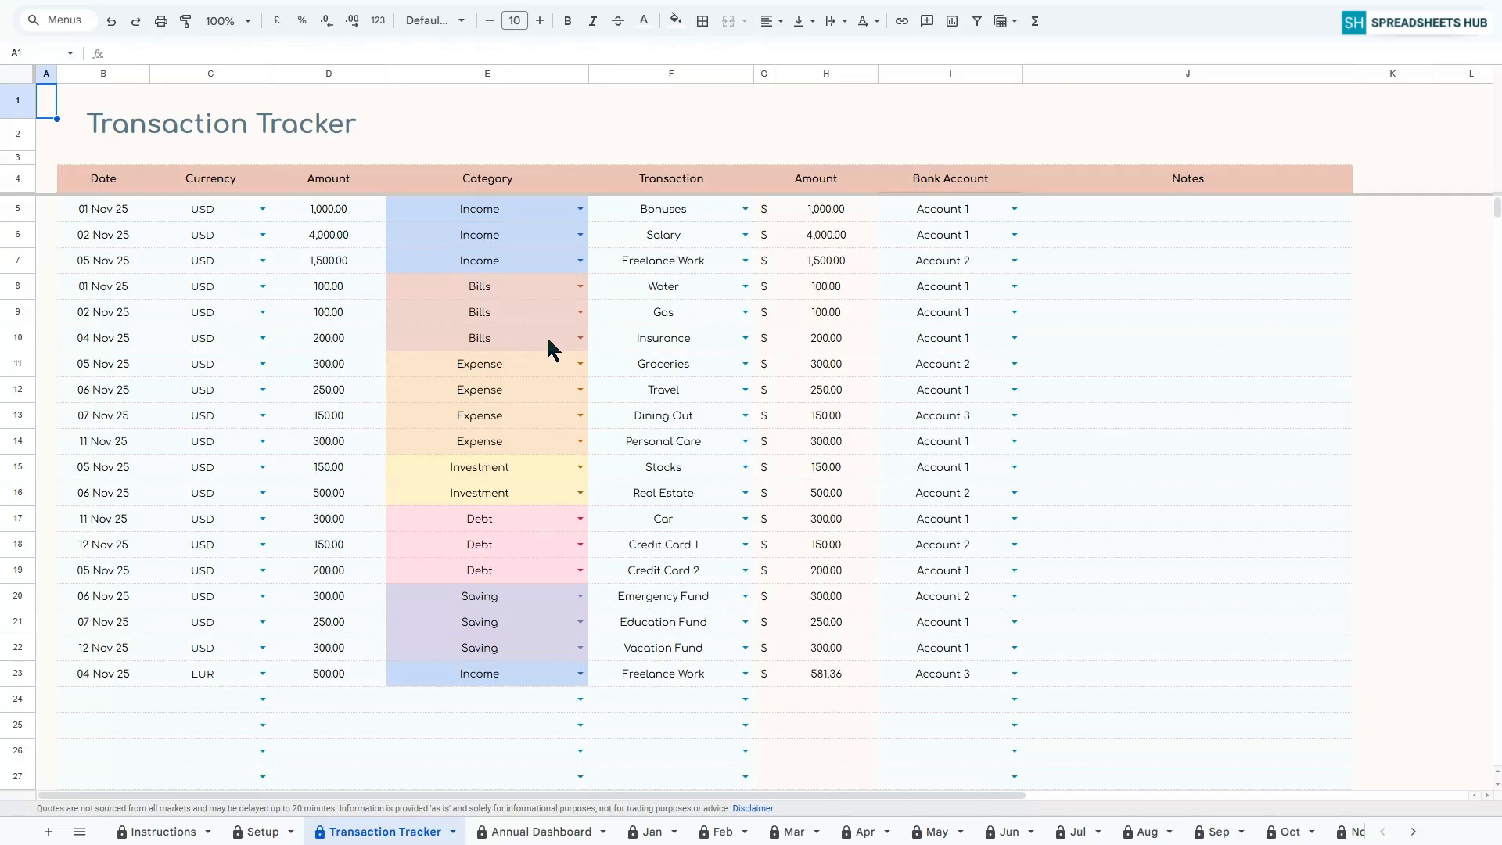
Open the Annual Dashboard and review its summary figures, Cash Flow Overview table and chart, Income Distribution and Left to Spend.
left_click(537, 832)
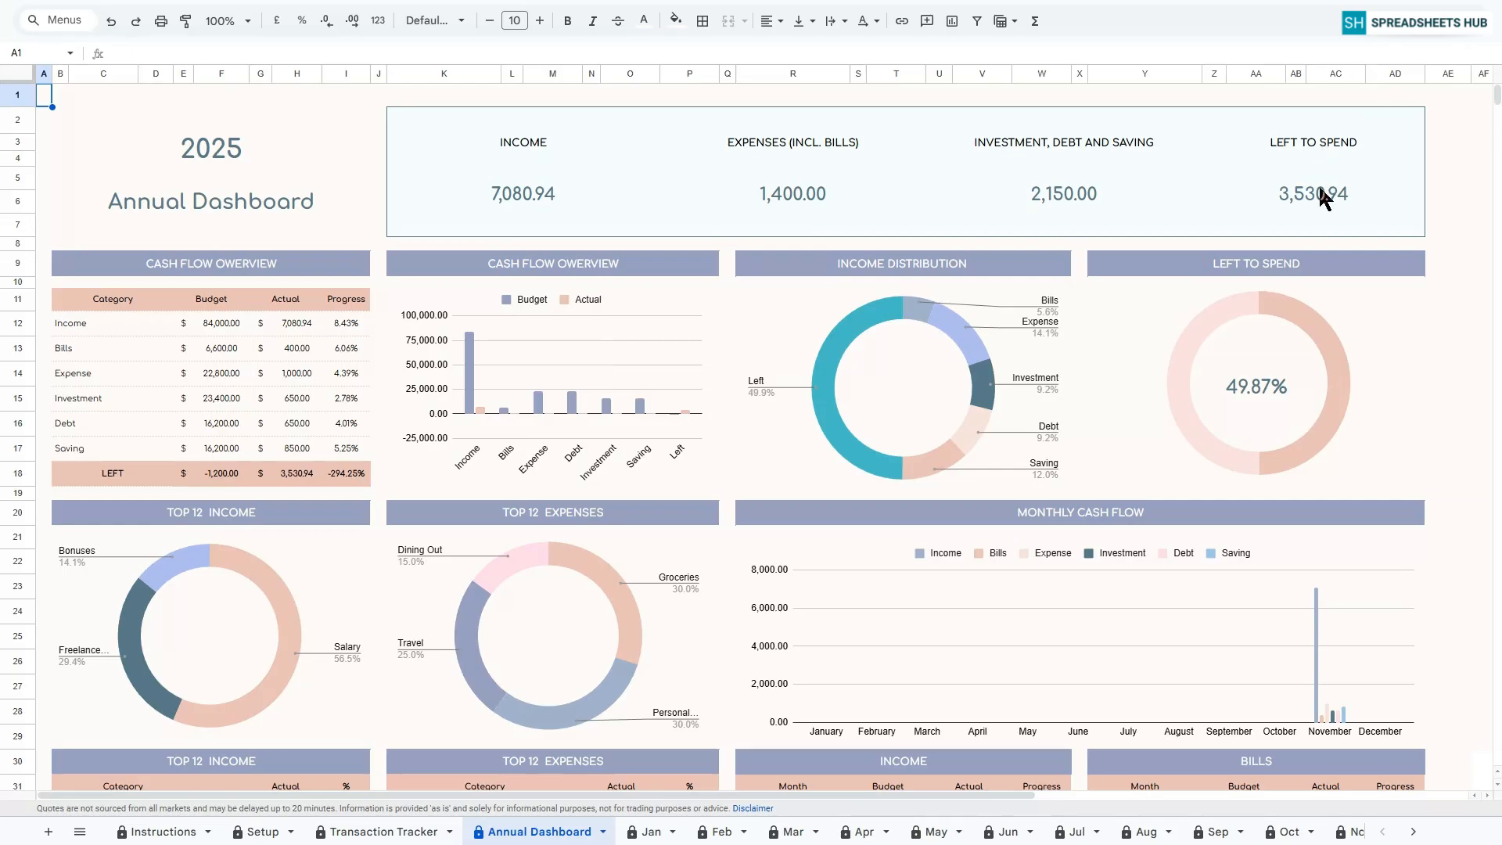
left_click(334, 268)
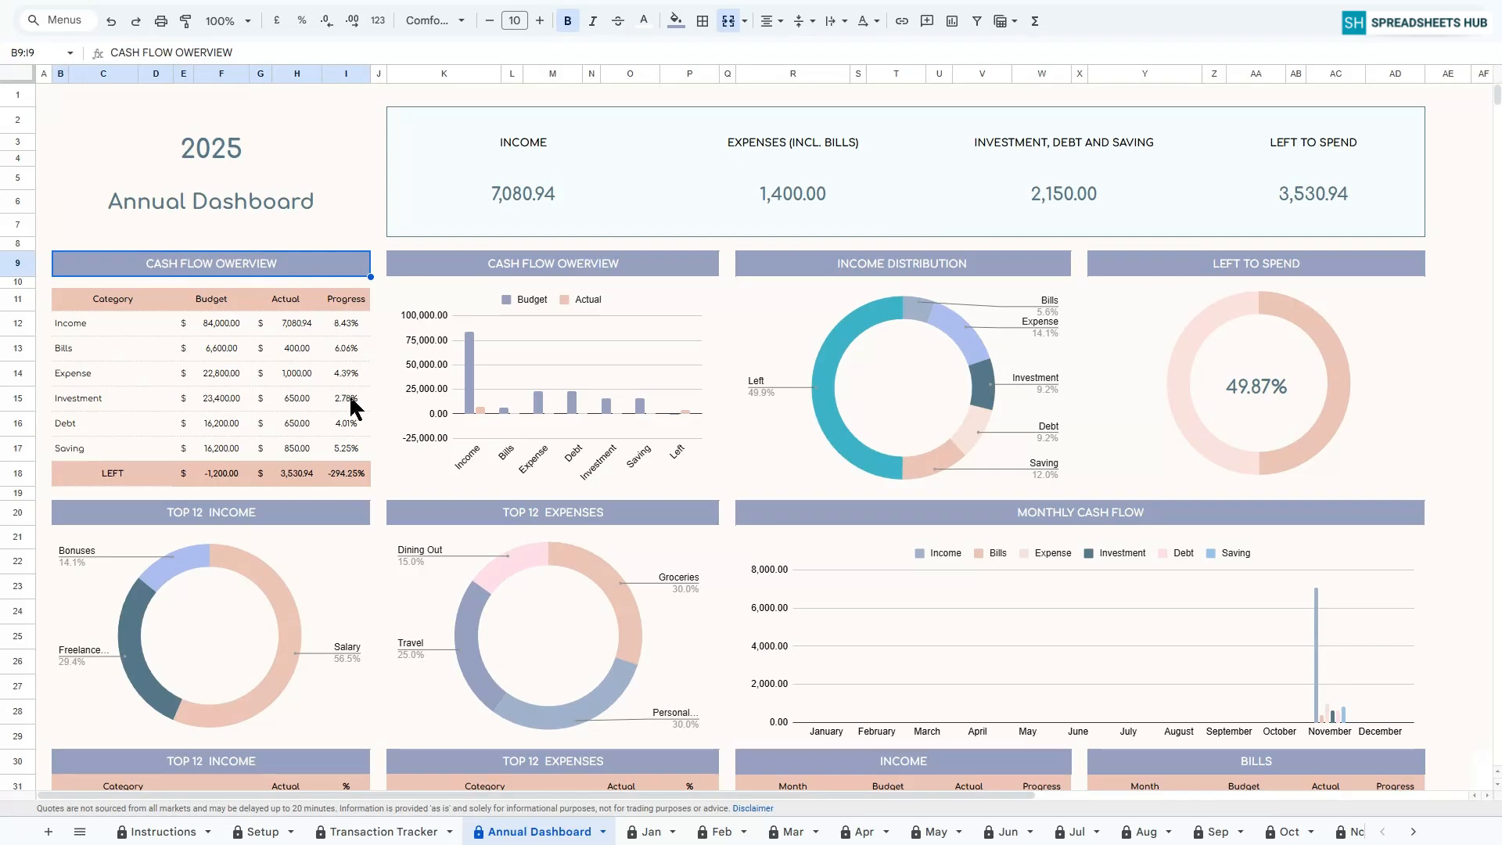
left_click(474, 271)
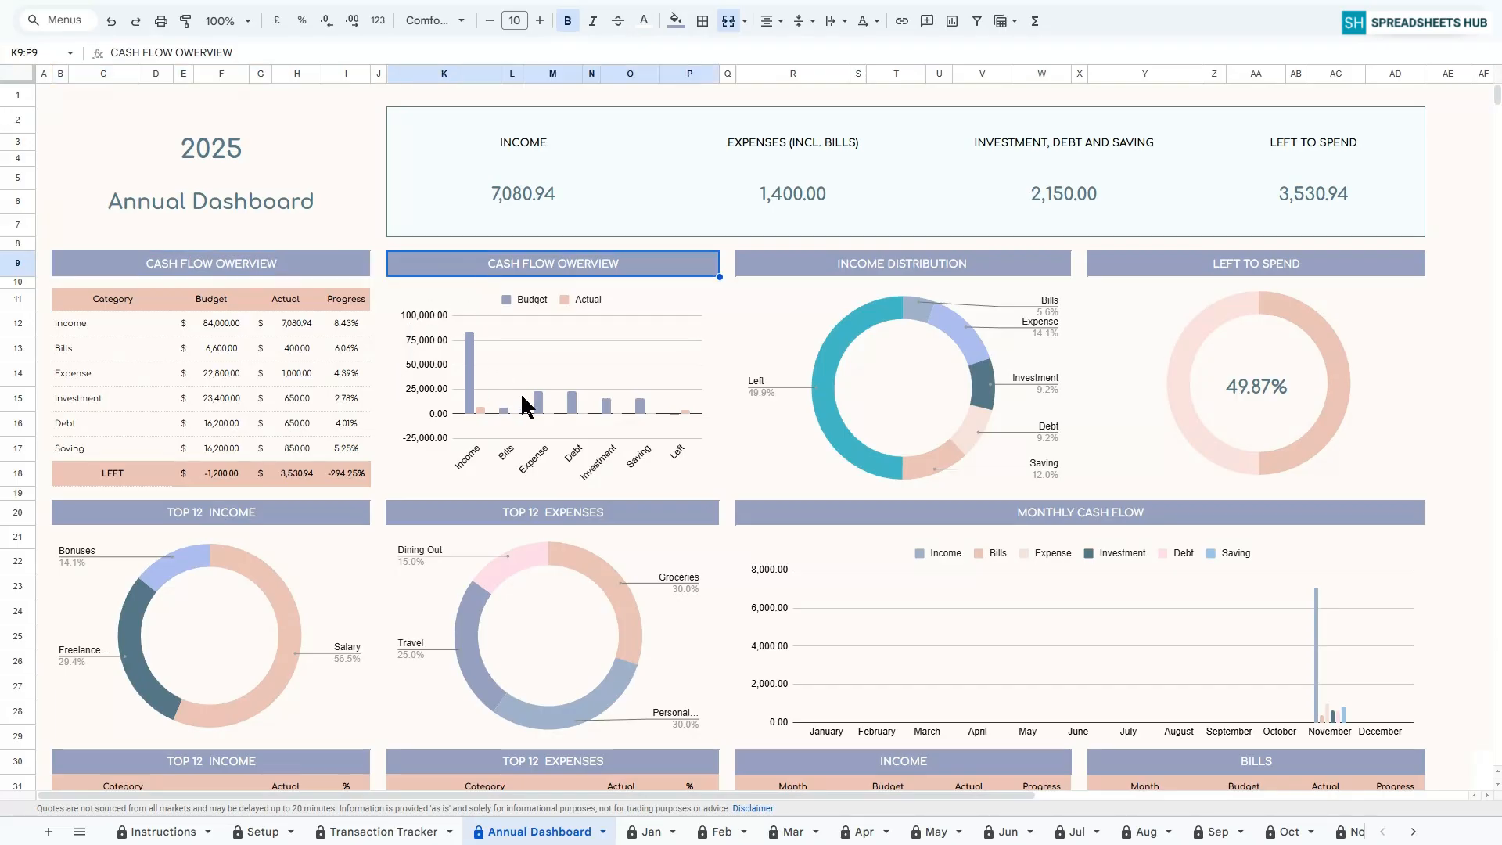
left_click(862, 264)
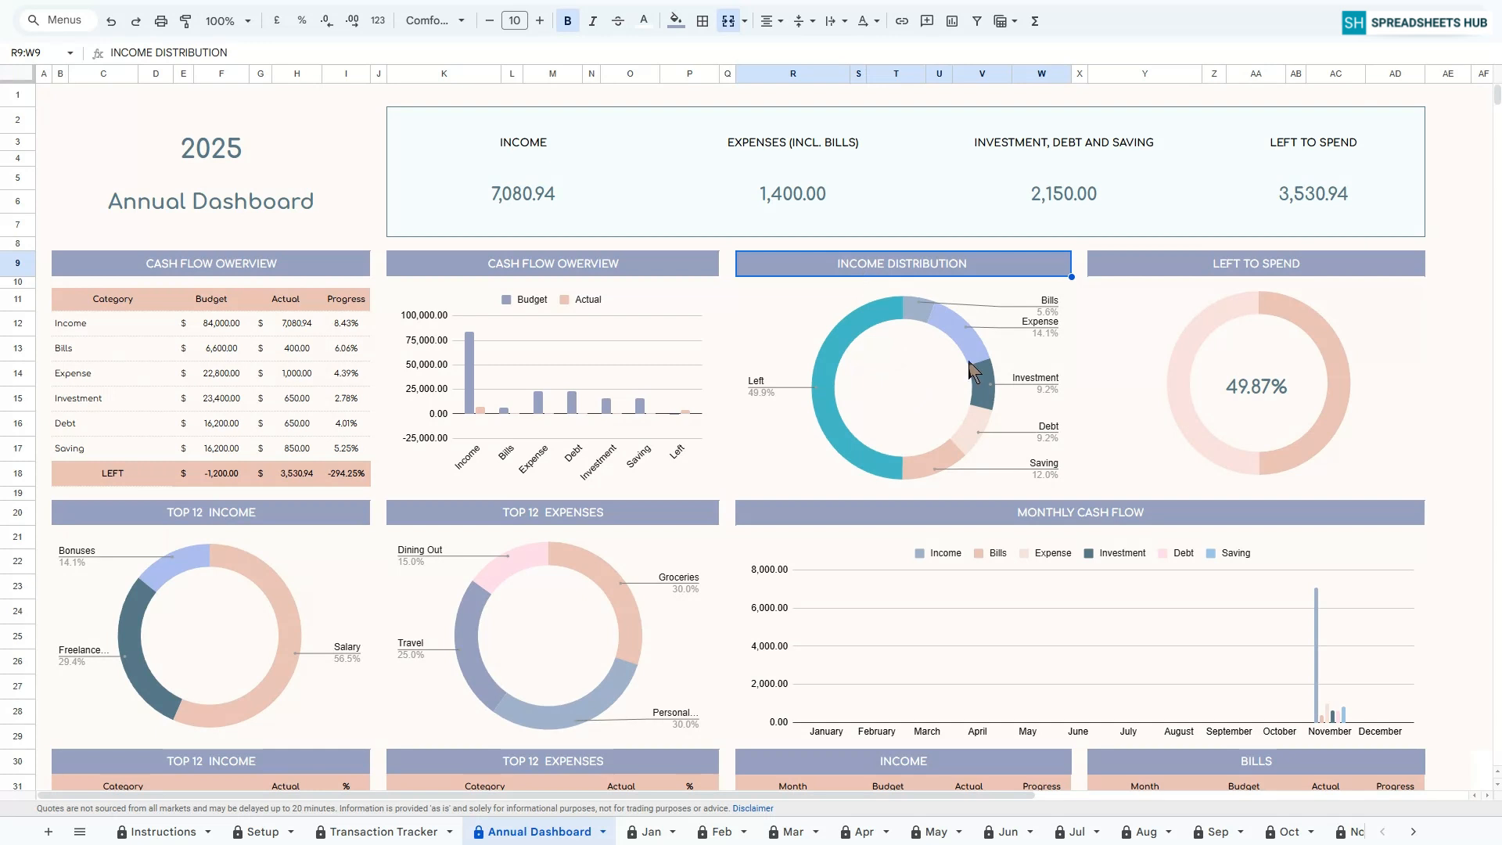
left_click(1190, 263)
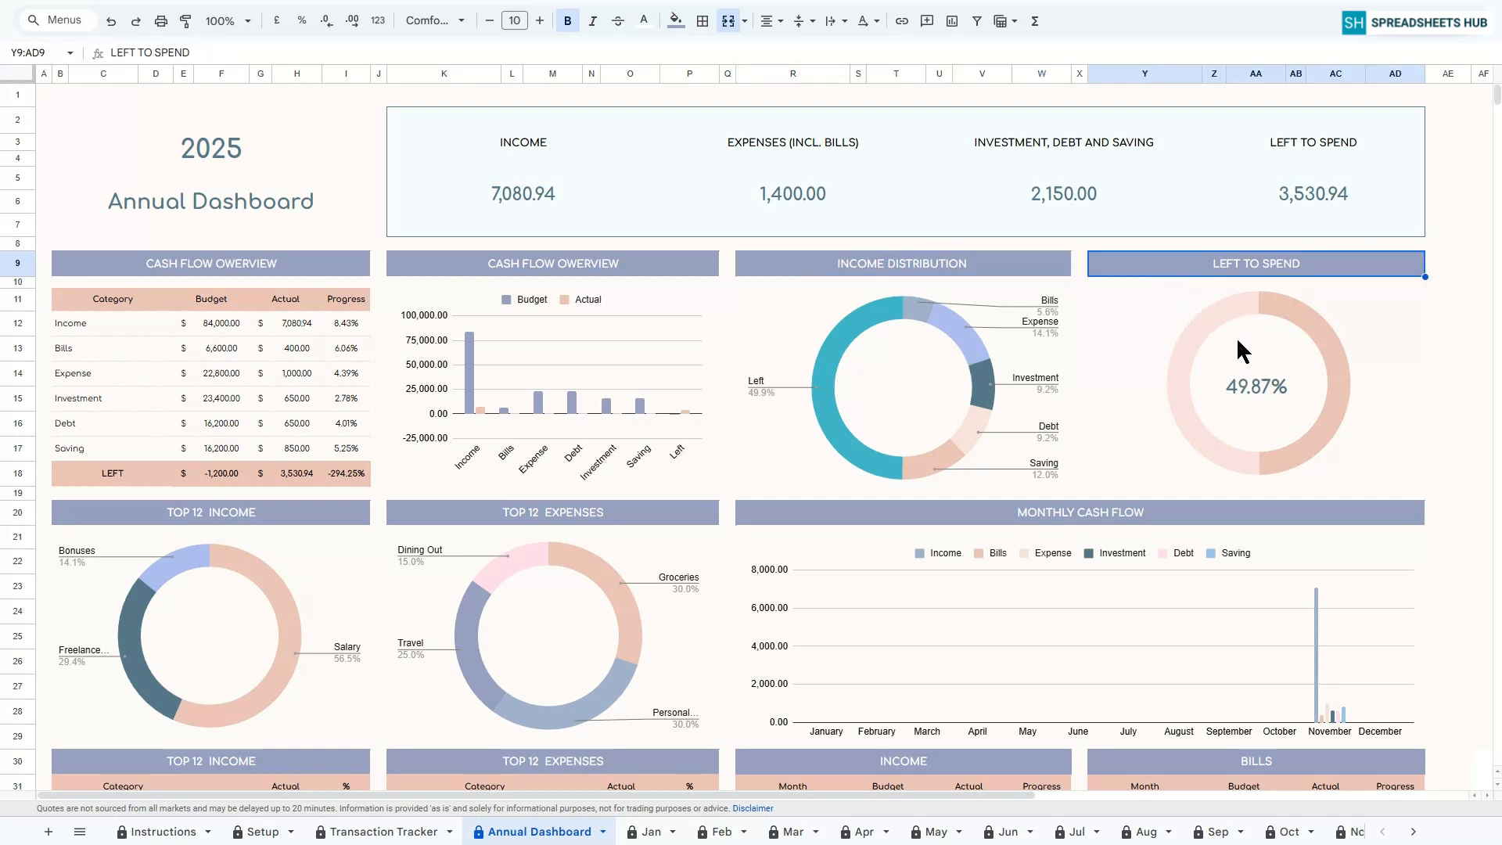
Examine the dashboard's Top 12 Income and Expenses, Monthly Cash Flow chart and month-by-month tables for each category.
scroll(754, 514, "down", 1)
left_click(249, 409)
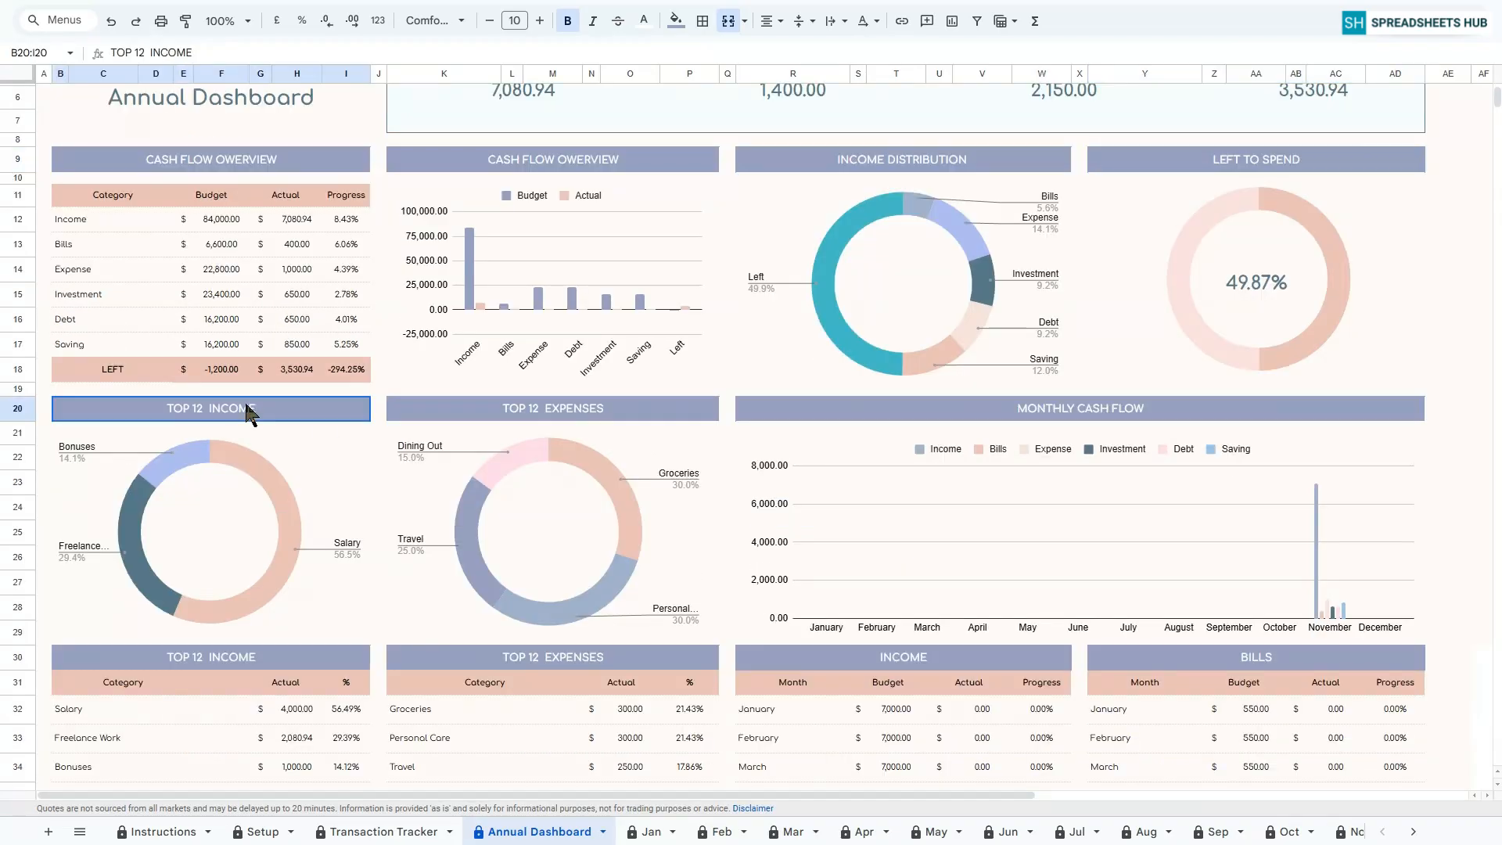
left_click(524, 410)
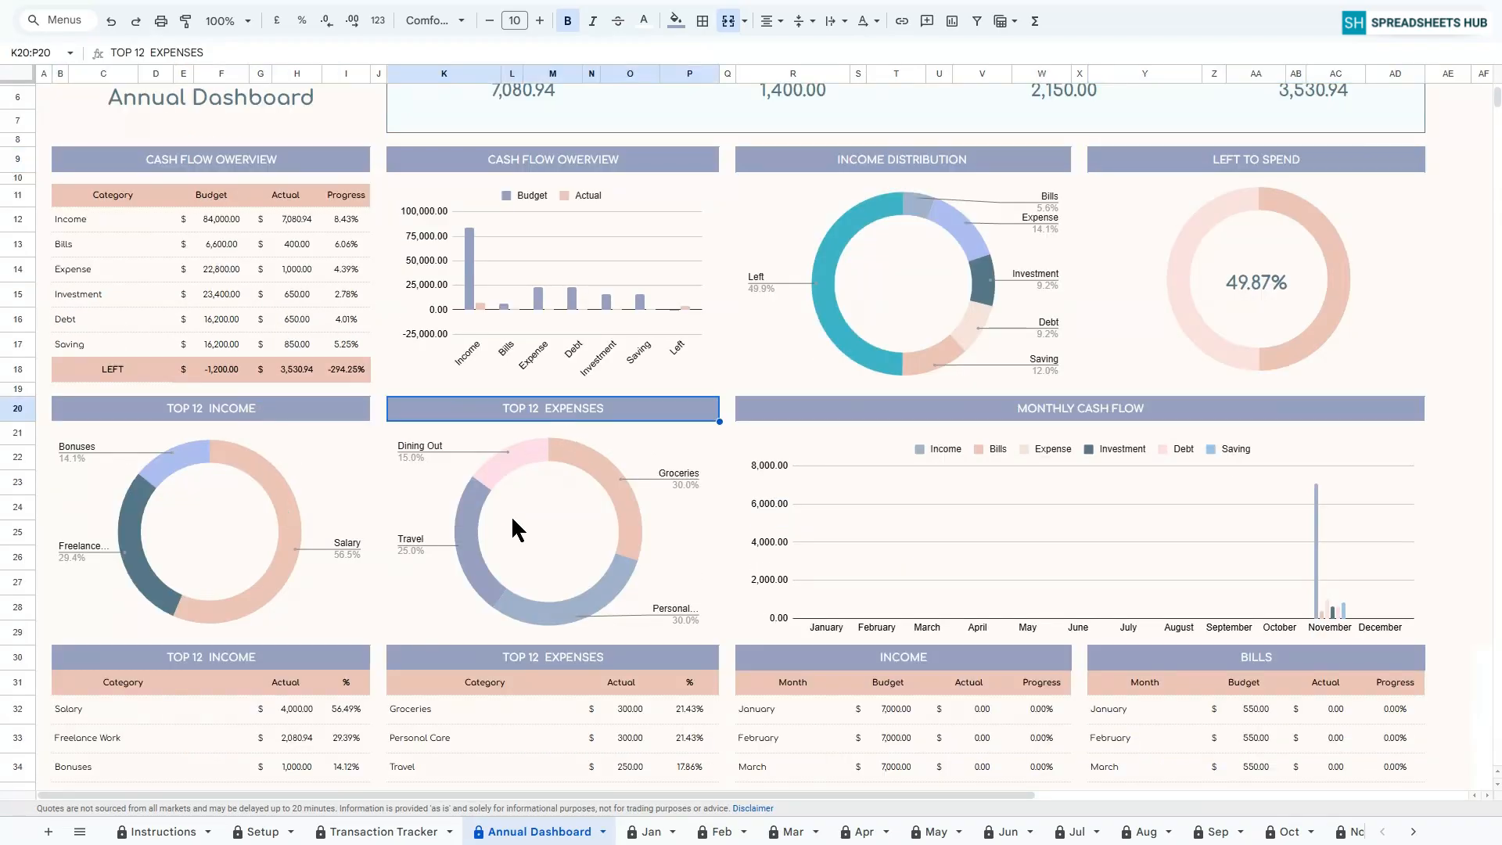
scroll(510, 515, "down", 3)
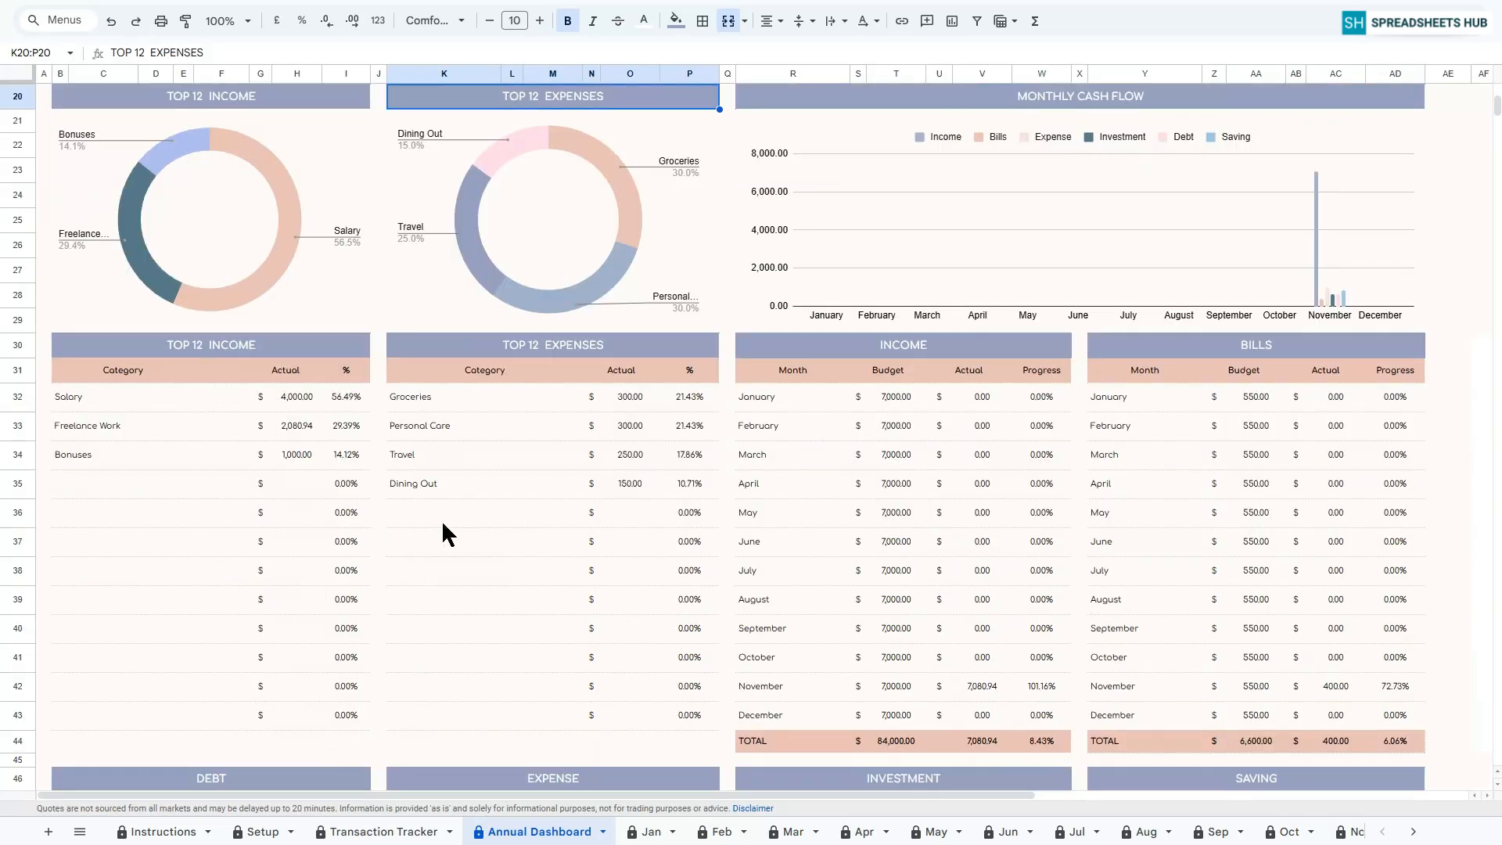
scroll(918, 541, "up", 2)
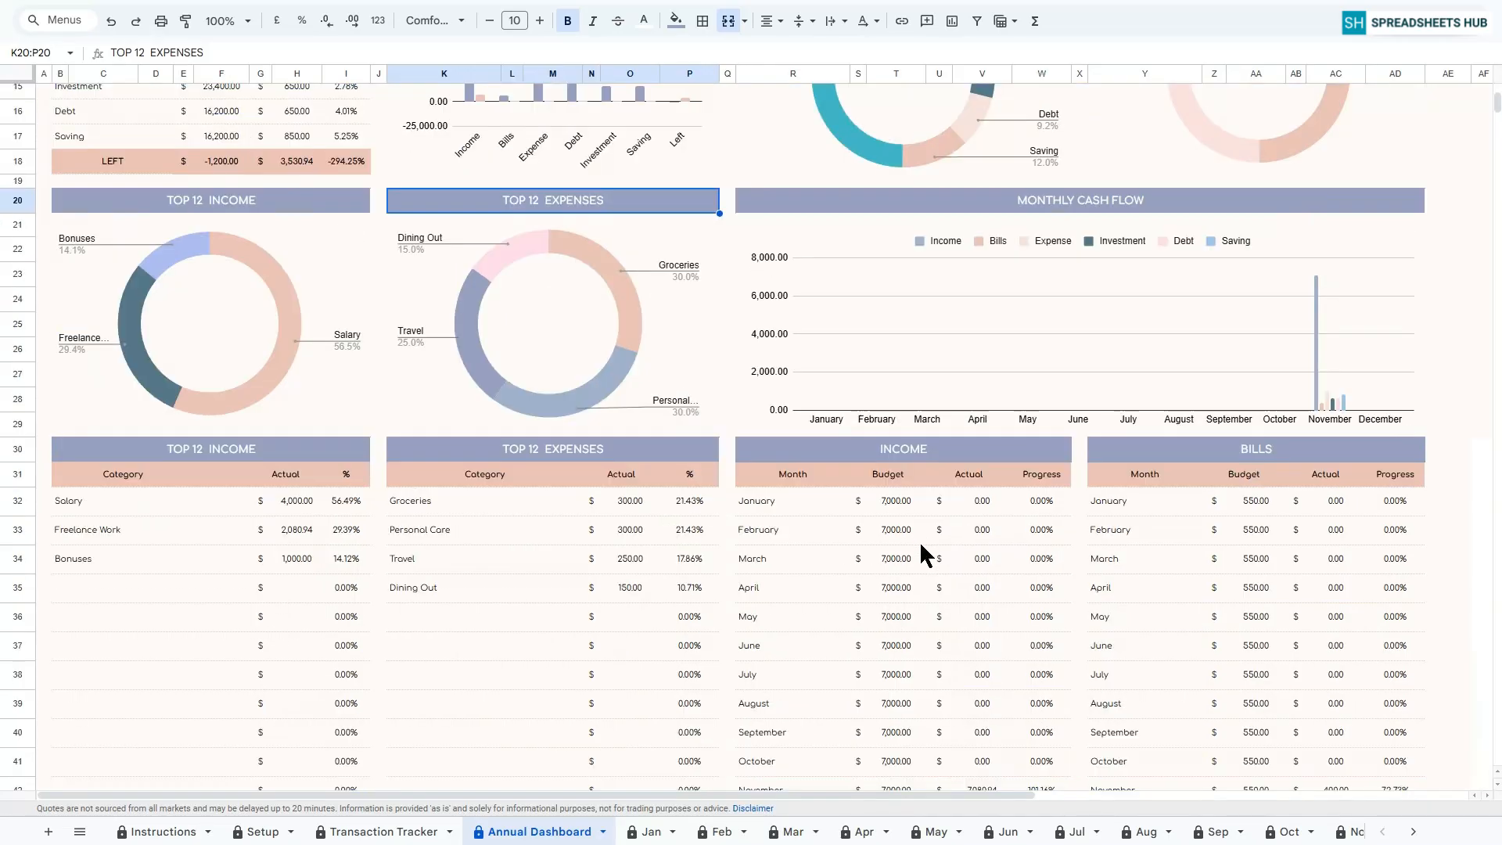
left_click(970, 200)
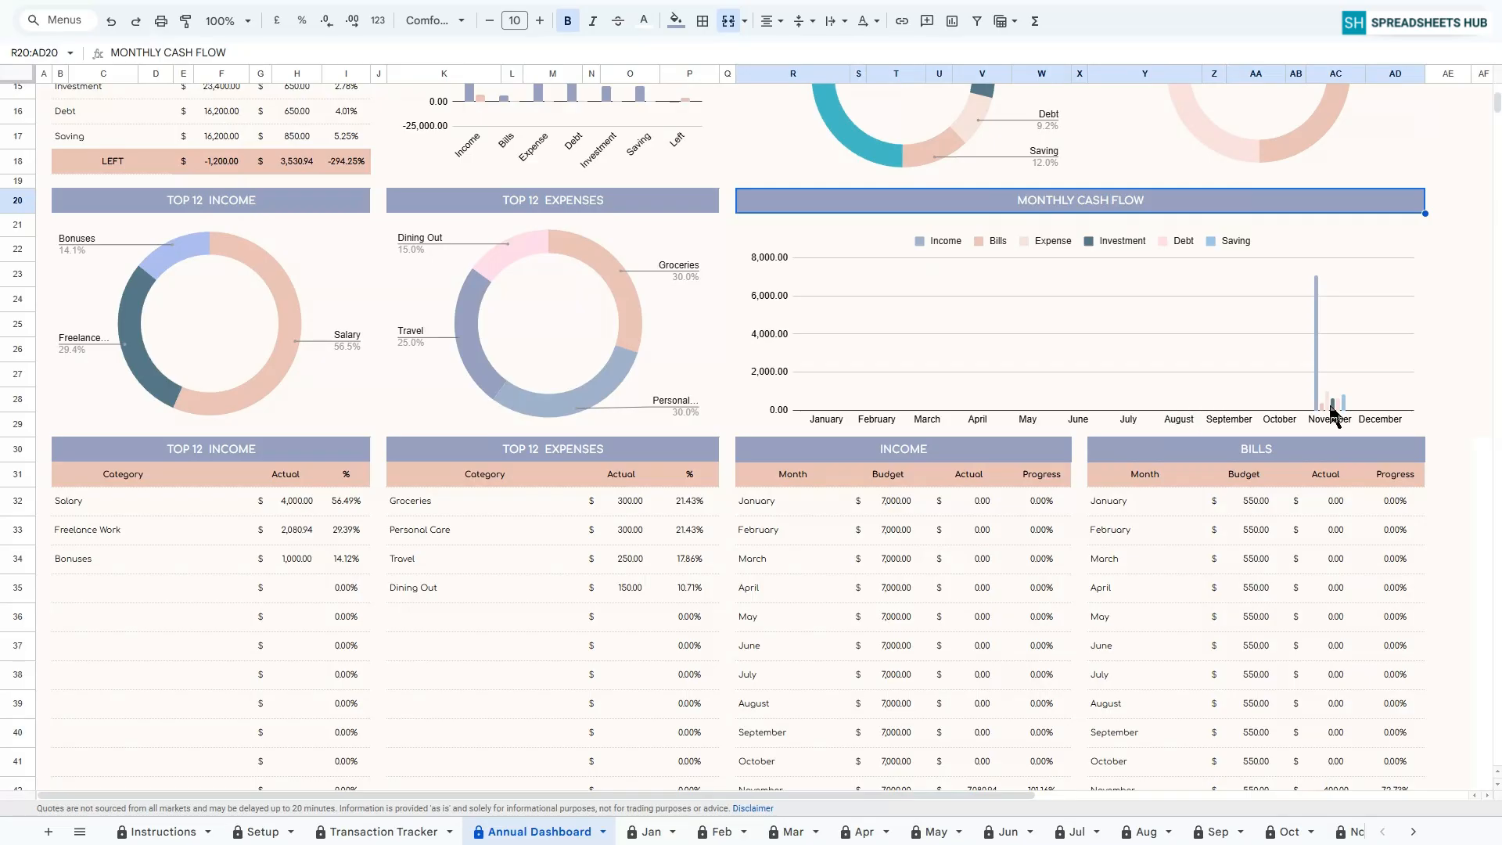
scroll(1354, 452, "down", 3)
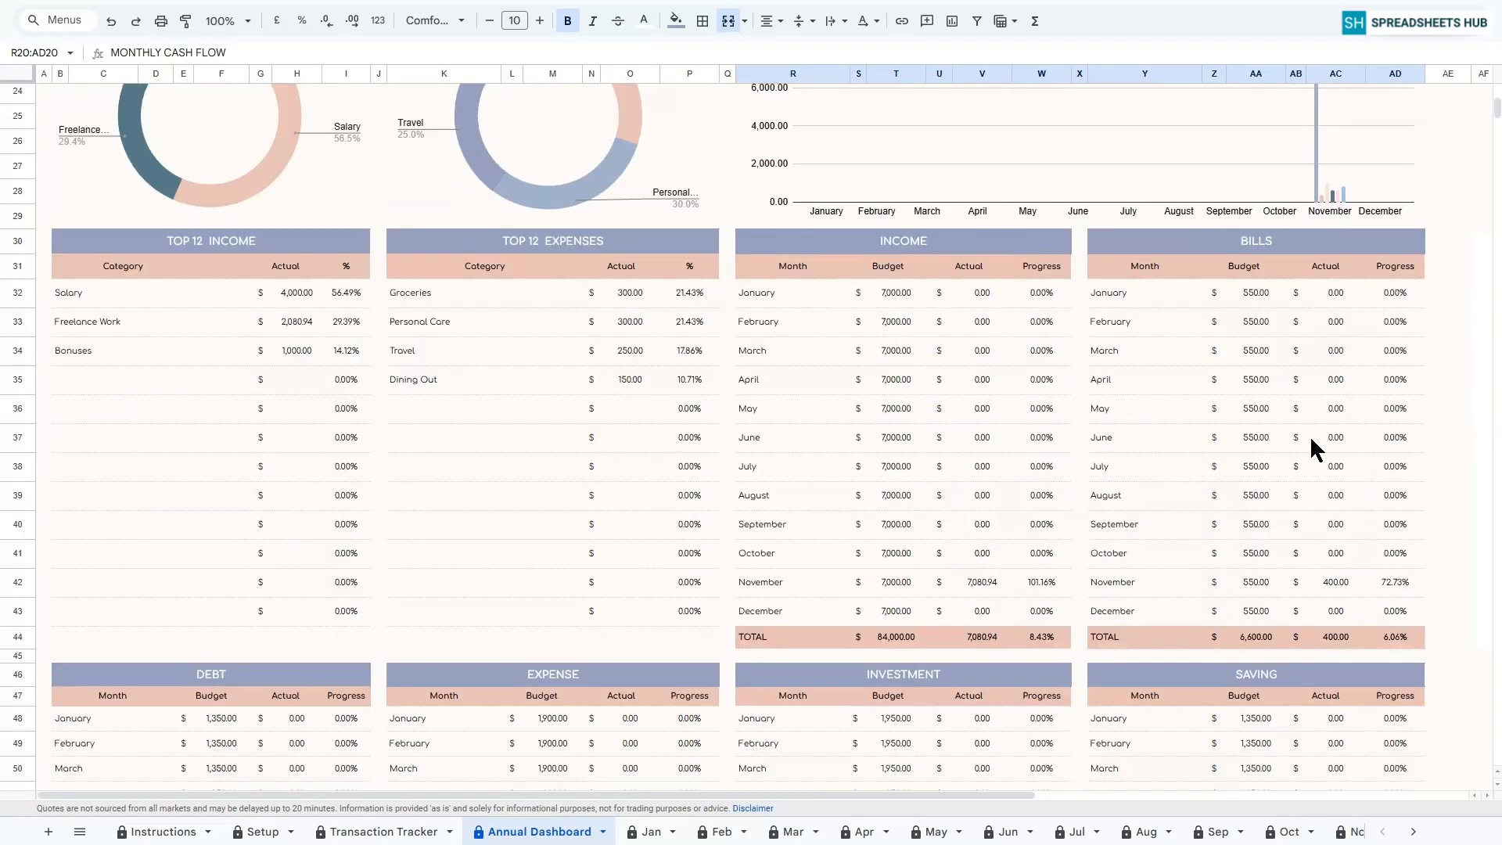
scroll(1173, 296, "down", 5)
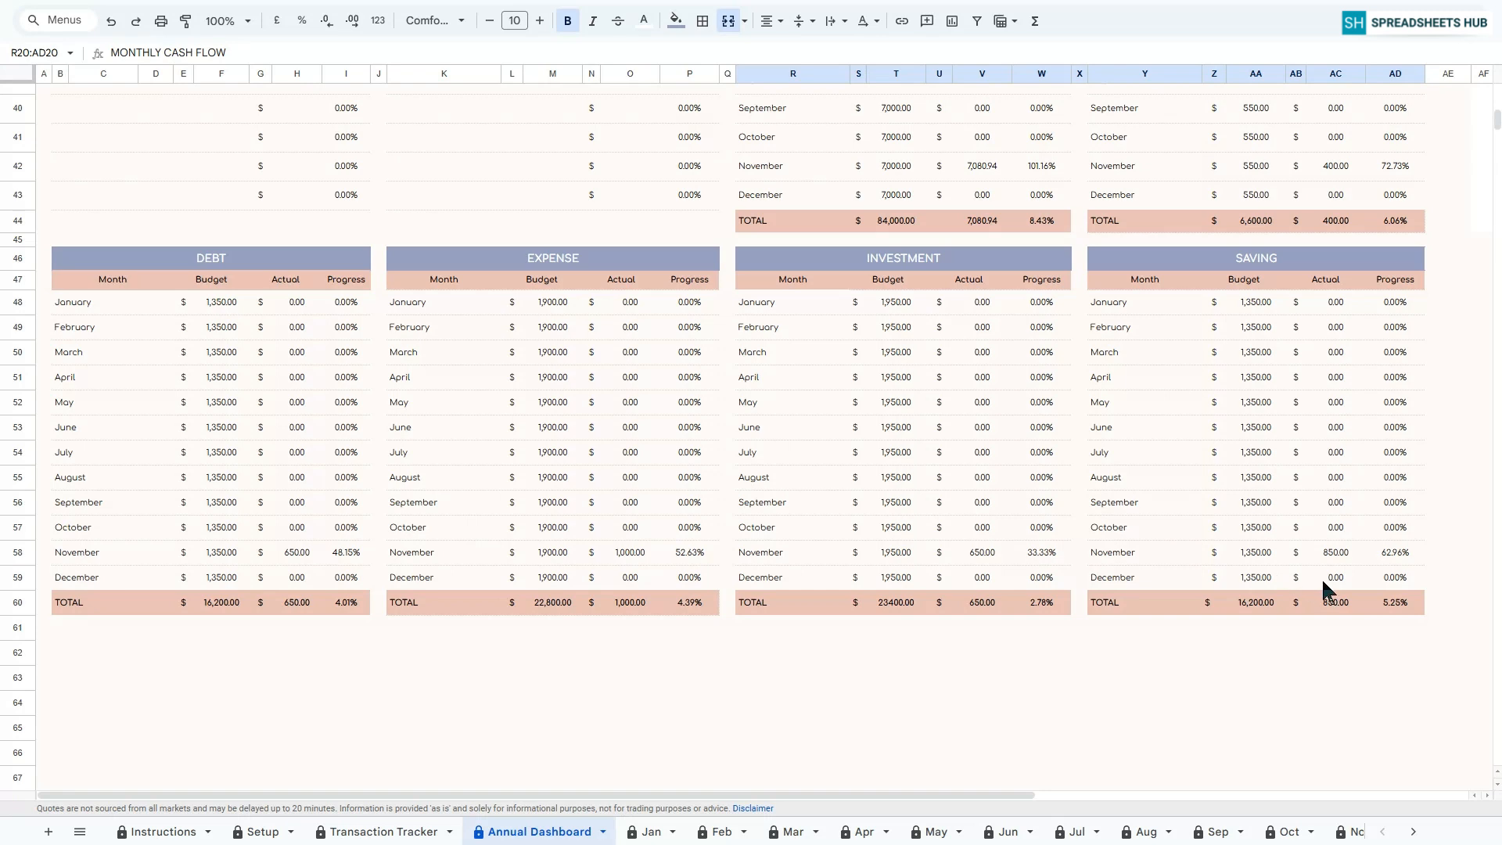
scroll(1321, 589, "up", 2)
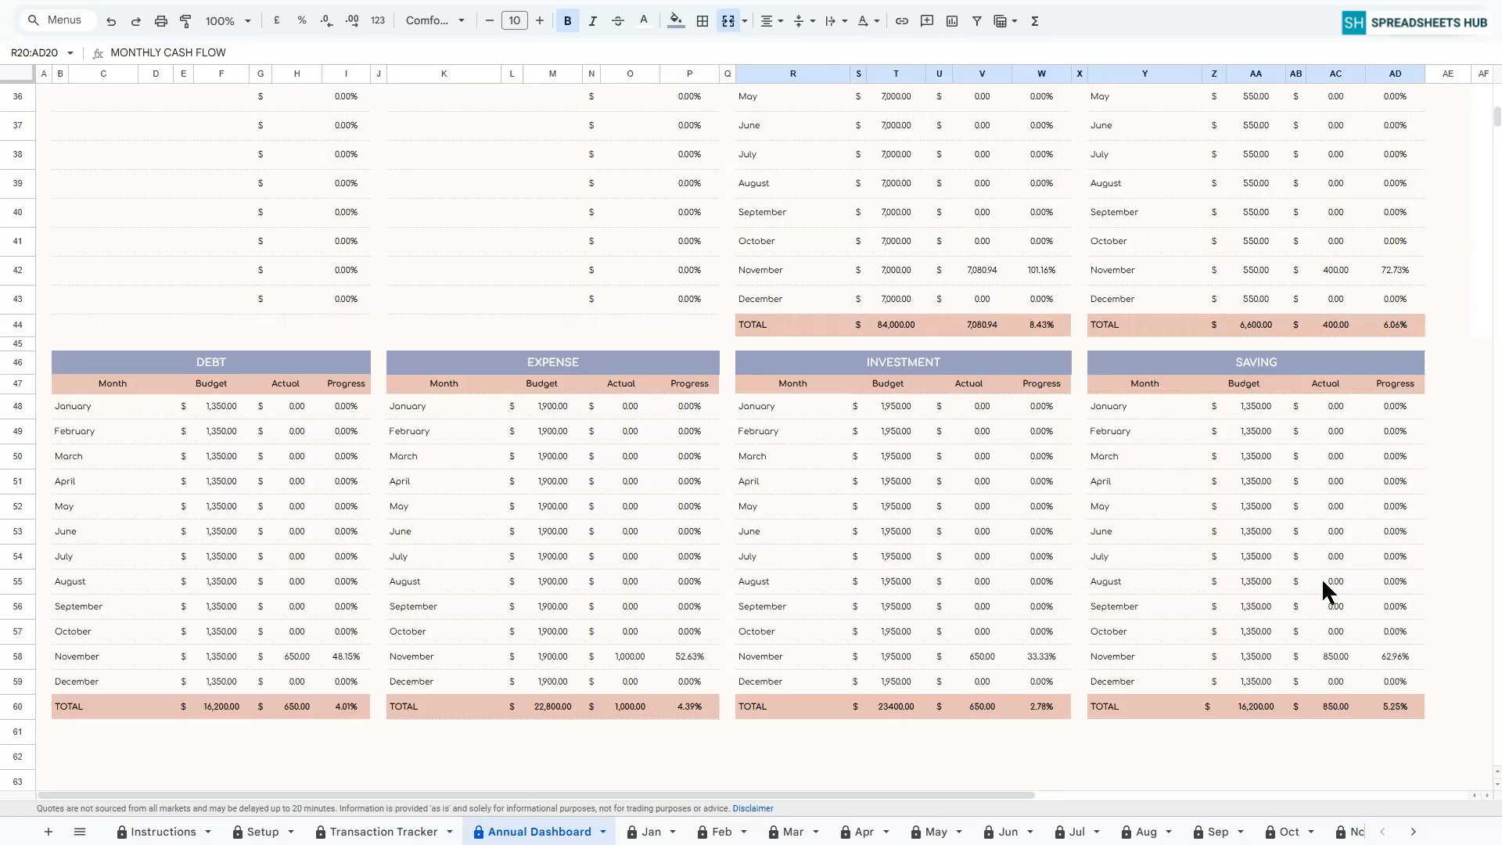
scroll(1323, 583, "up", 10)
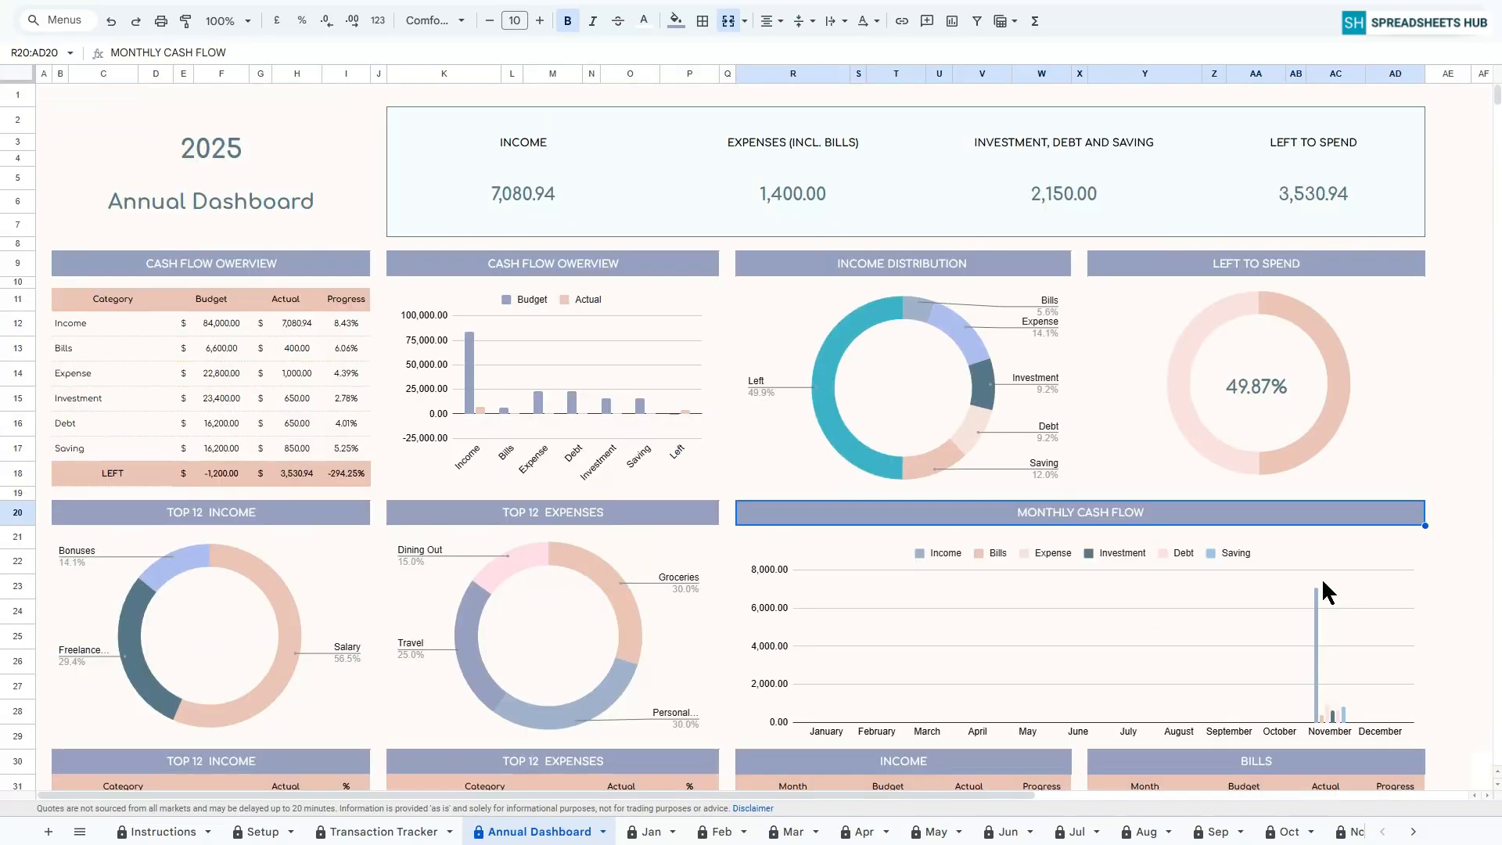
Open the November sheet and review its summary figures, Left to Spend, Cash Flow Overview, Cash Flow Summary and Income Distribution.
left_click(39, 88)
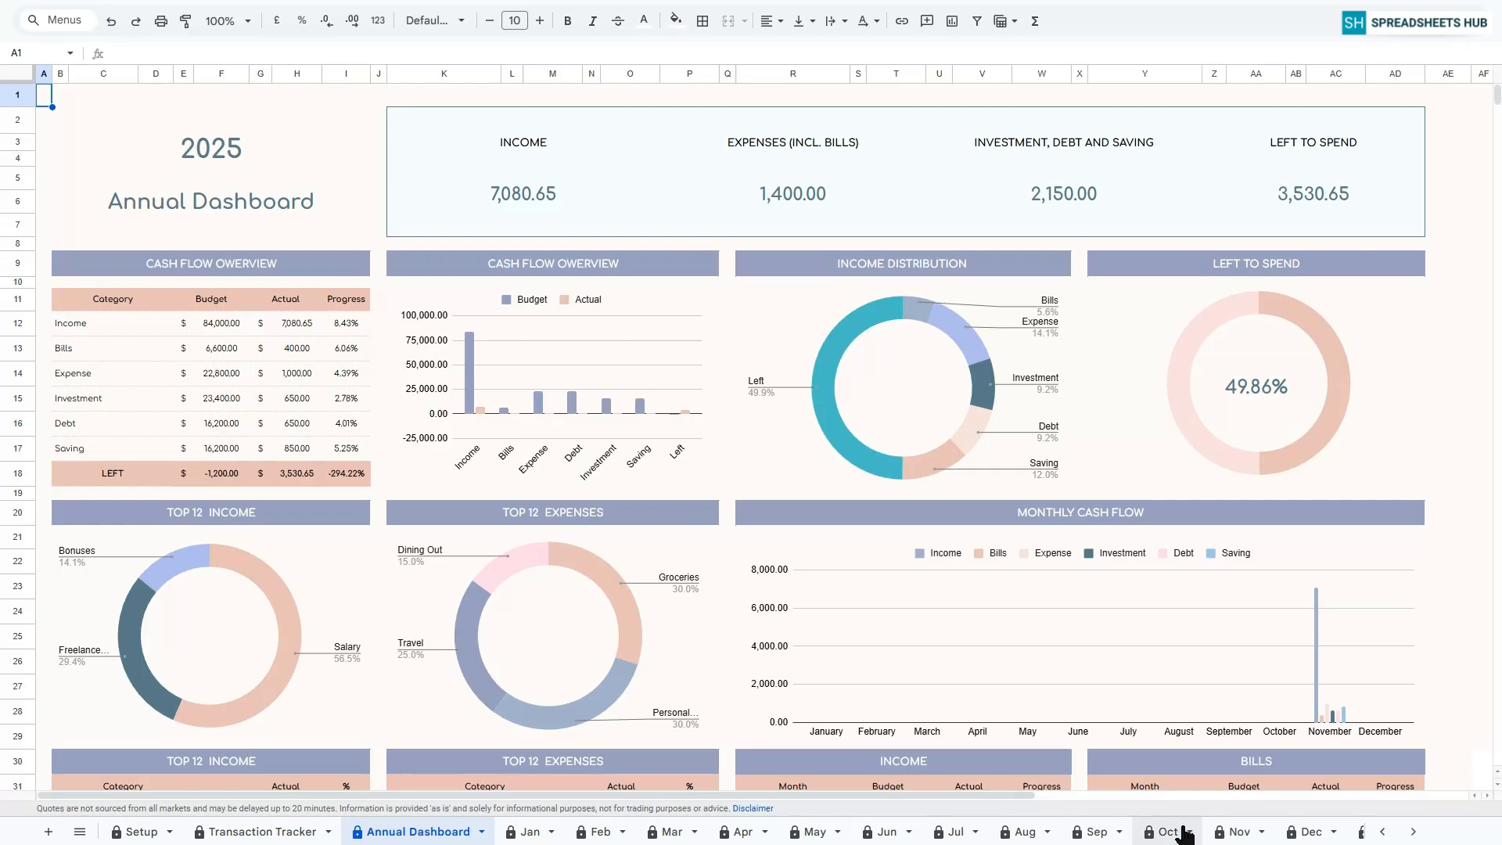
left_click(1234, 832)
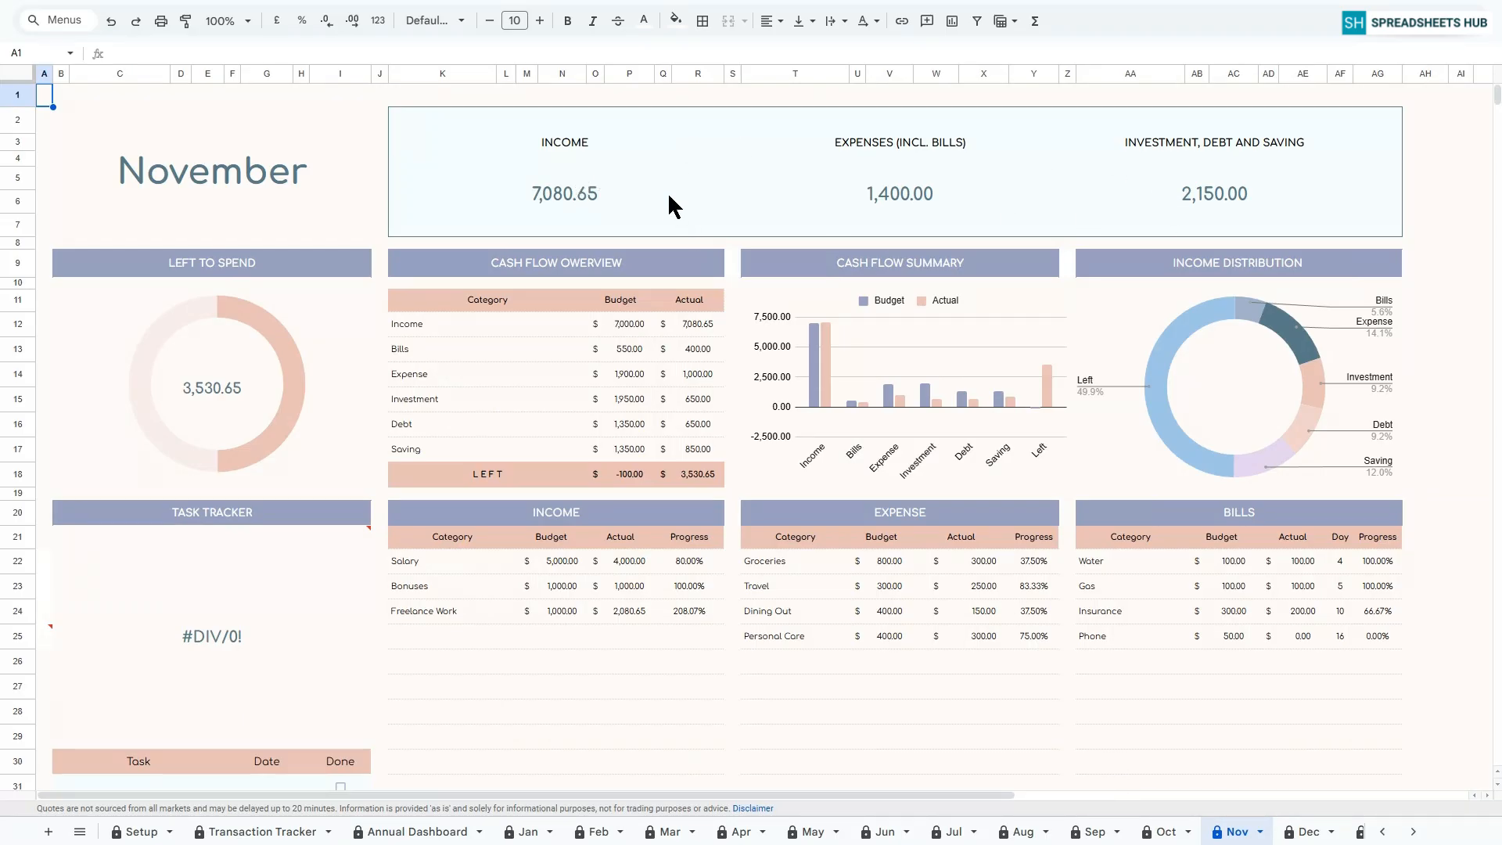
left_click(258, 270)
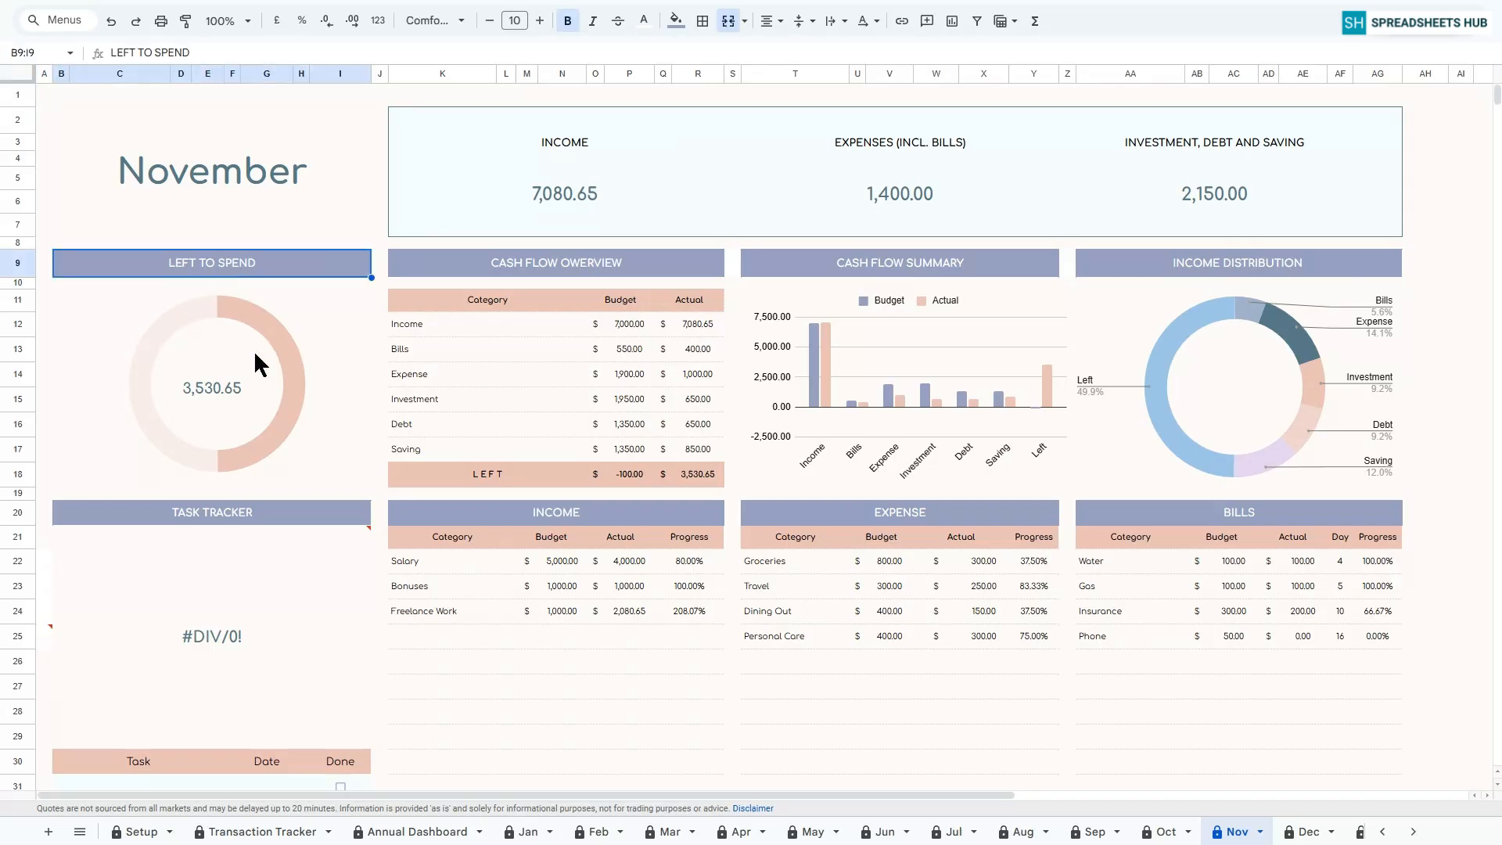
left_click(546, 270)
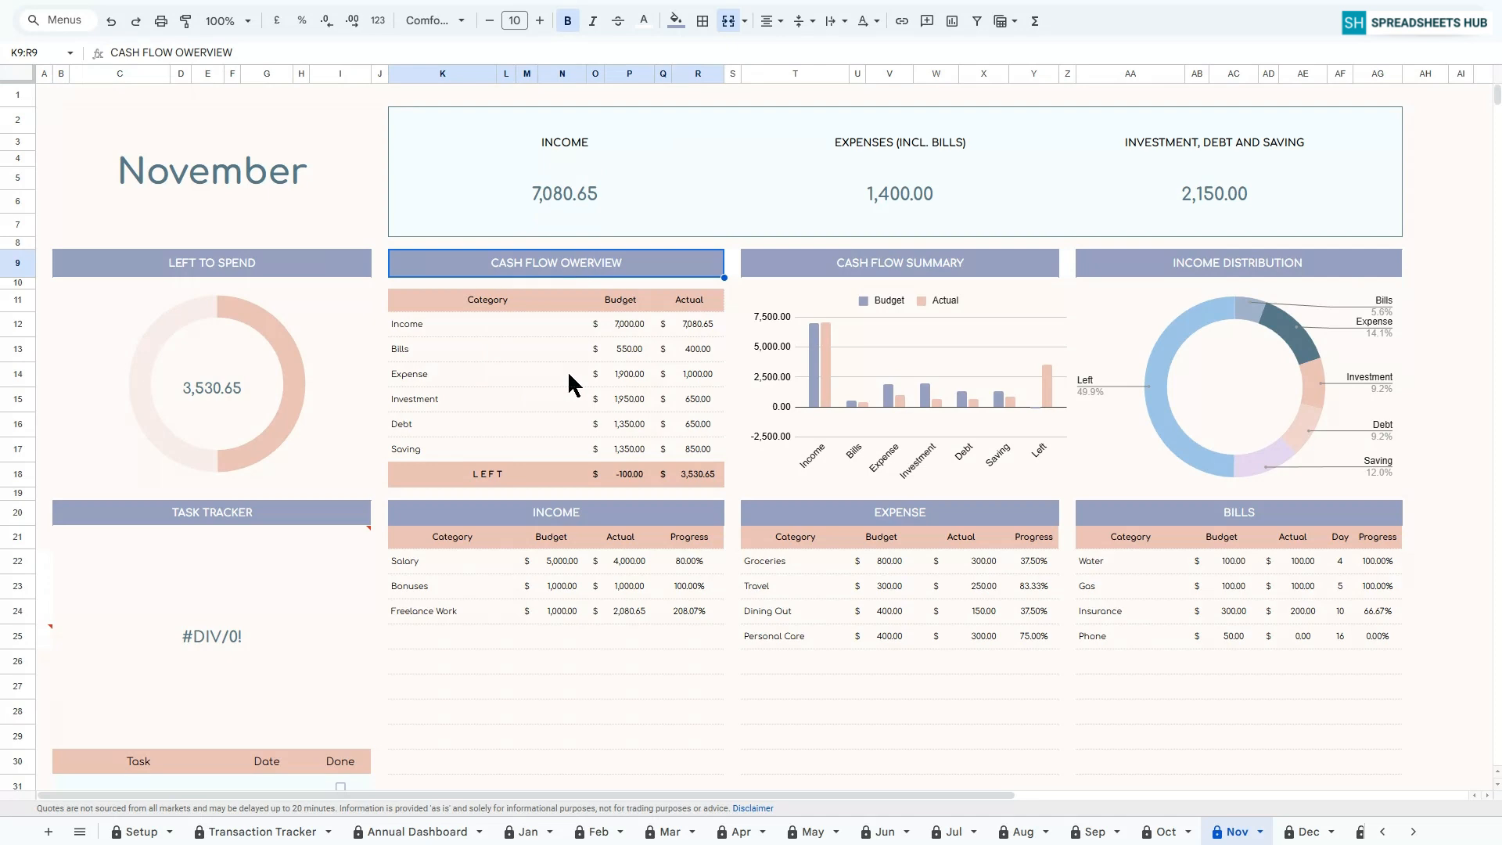
left_click(954, 269)
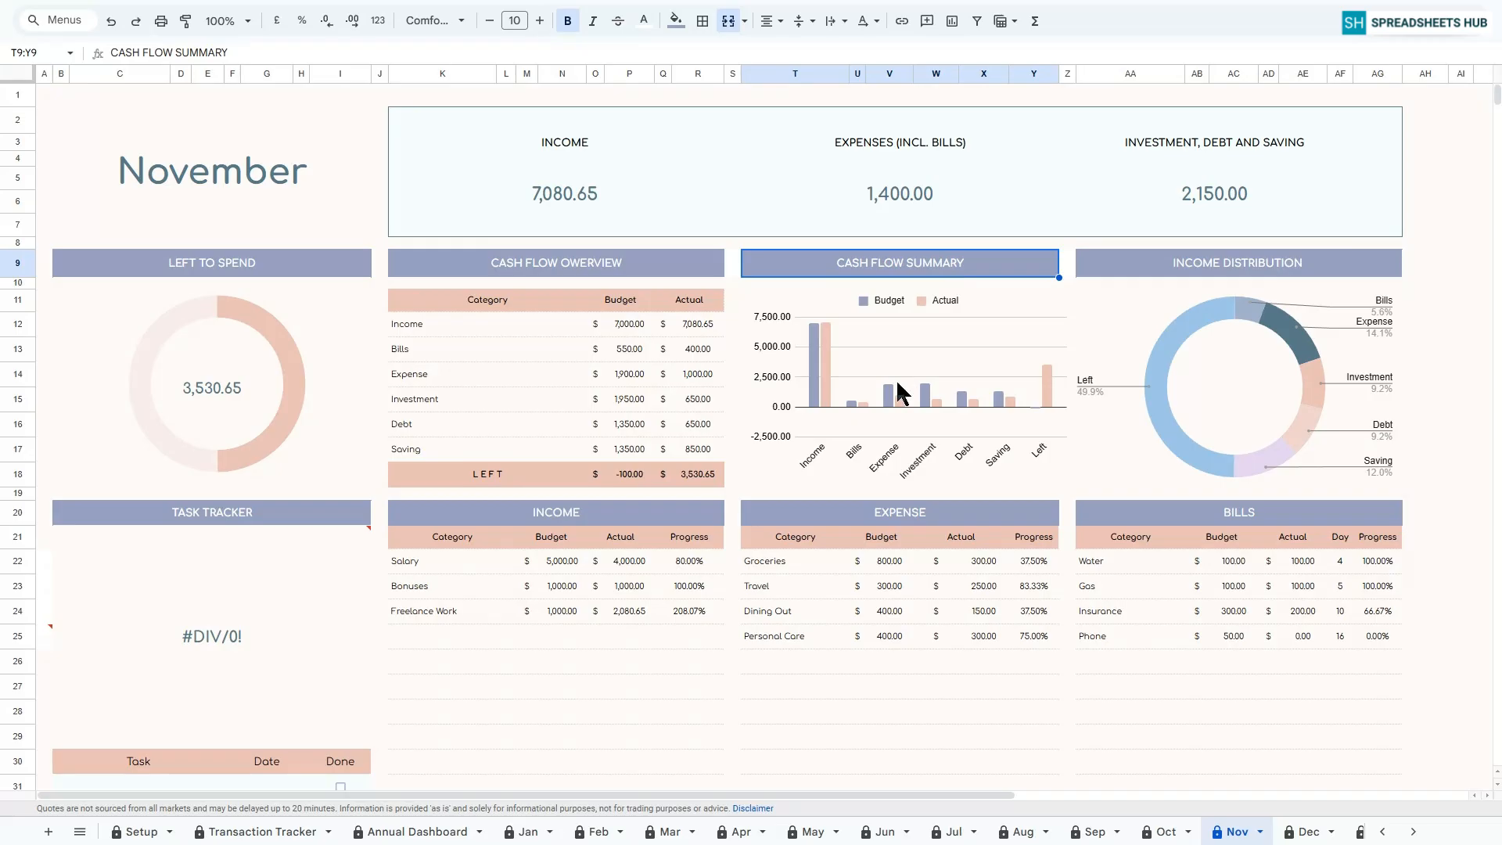
left_click(1247, 266)
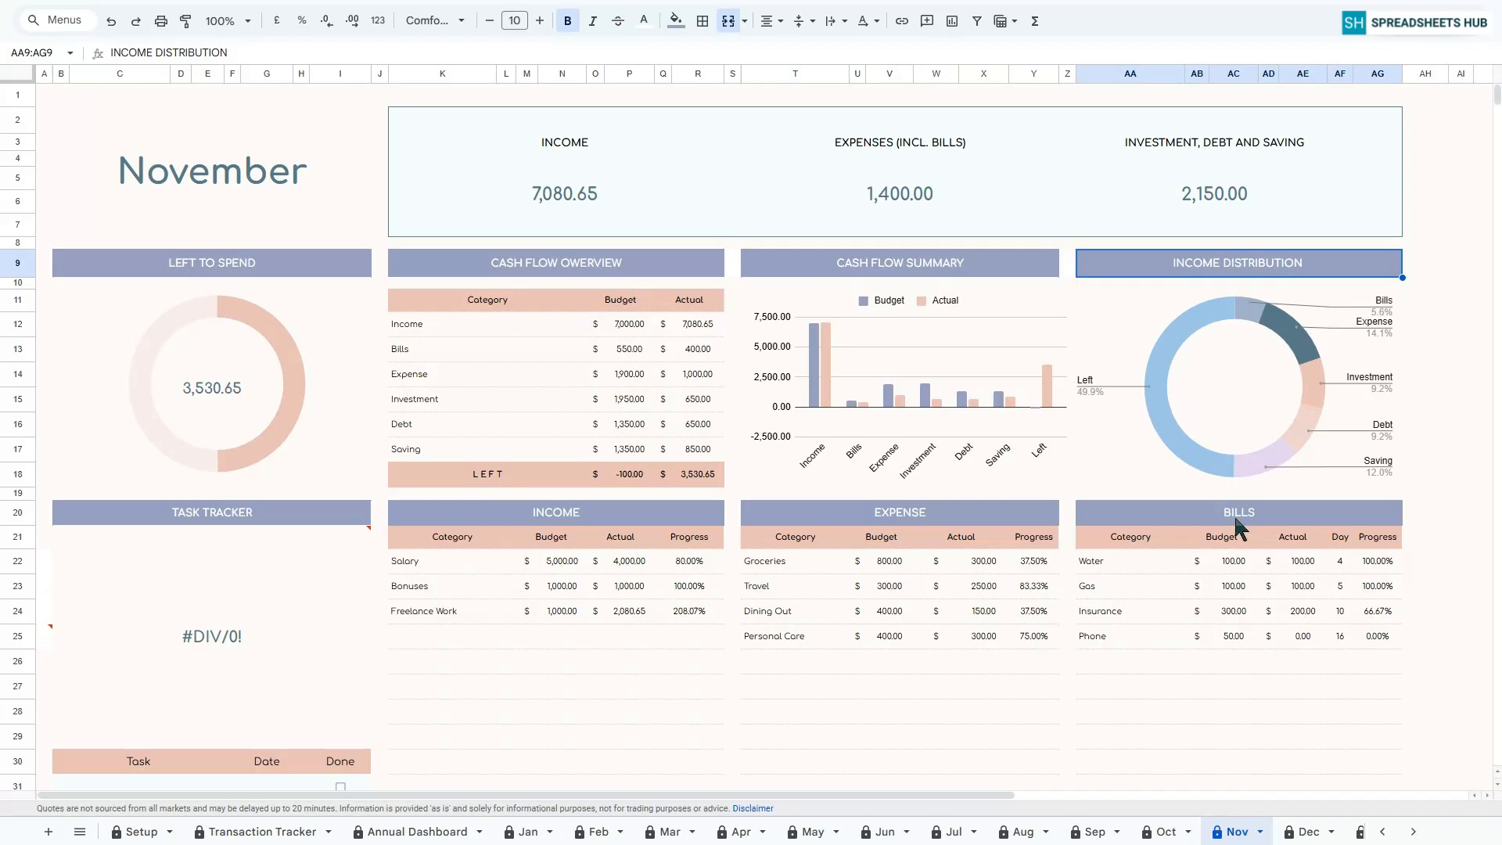
Examine November's Income, Expense, Bills, Investment, Saving and Debt tables with their totals.
scroll(1236, 528, "down", 2)
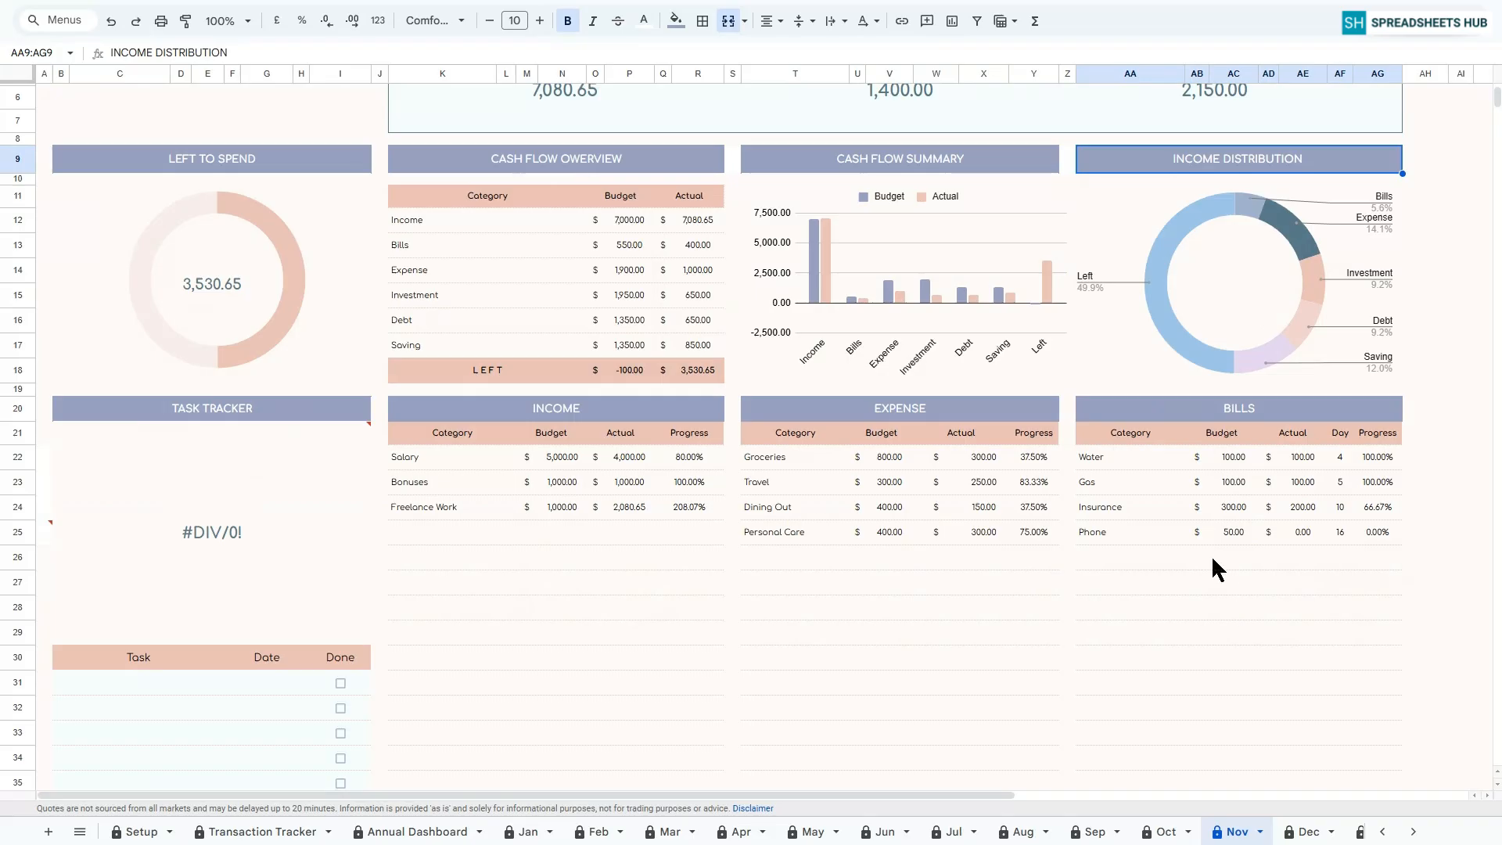
scroll(1069, 541, "down", 20)
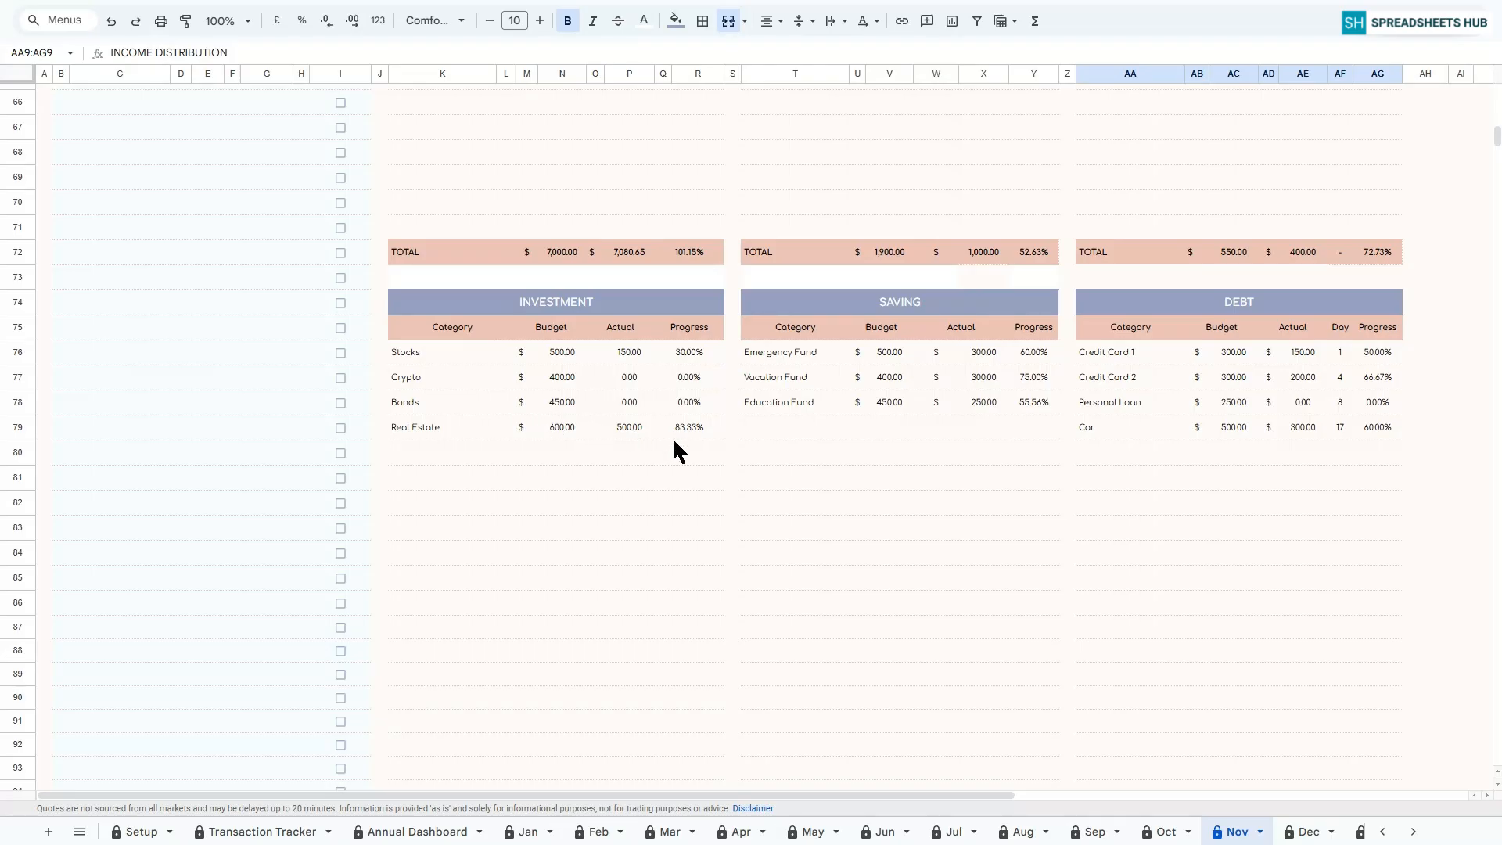
scroll(673, 438, "up", 20)
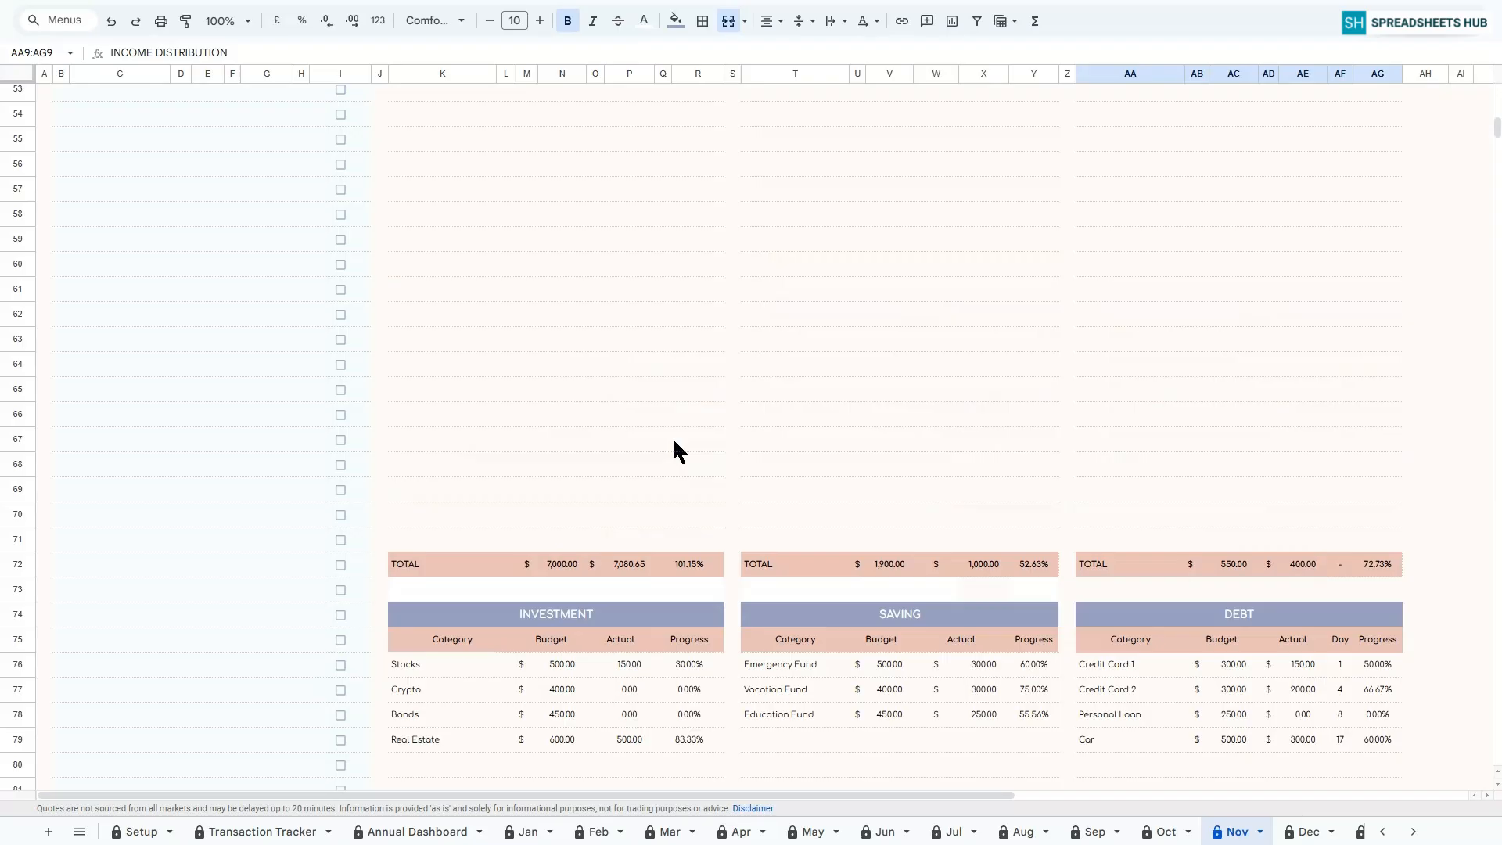
scroll(674, 438, "down", 2)
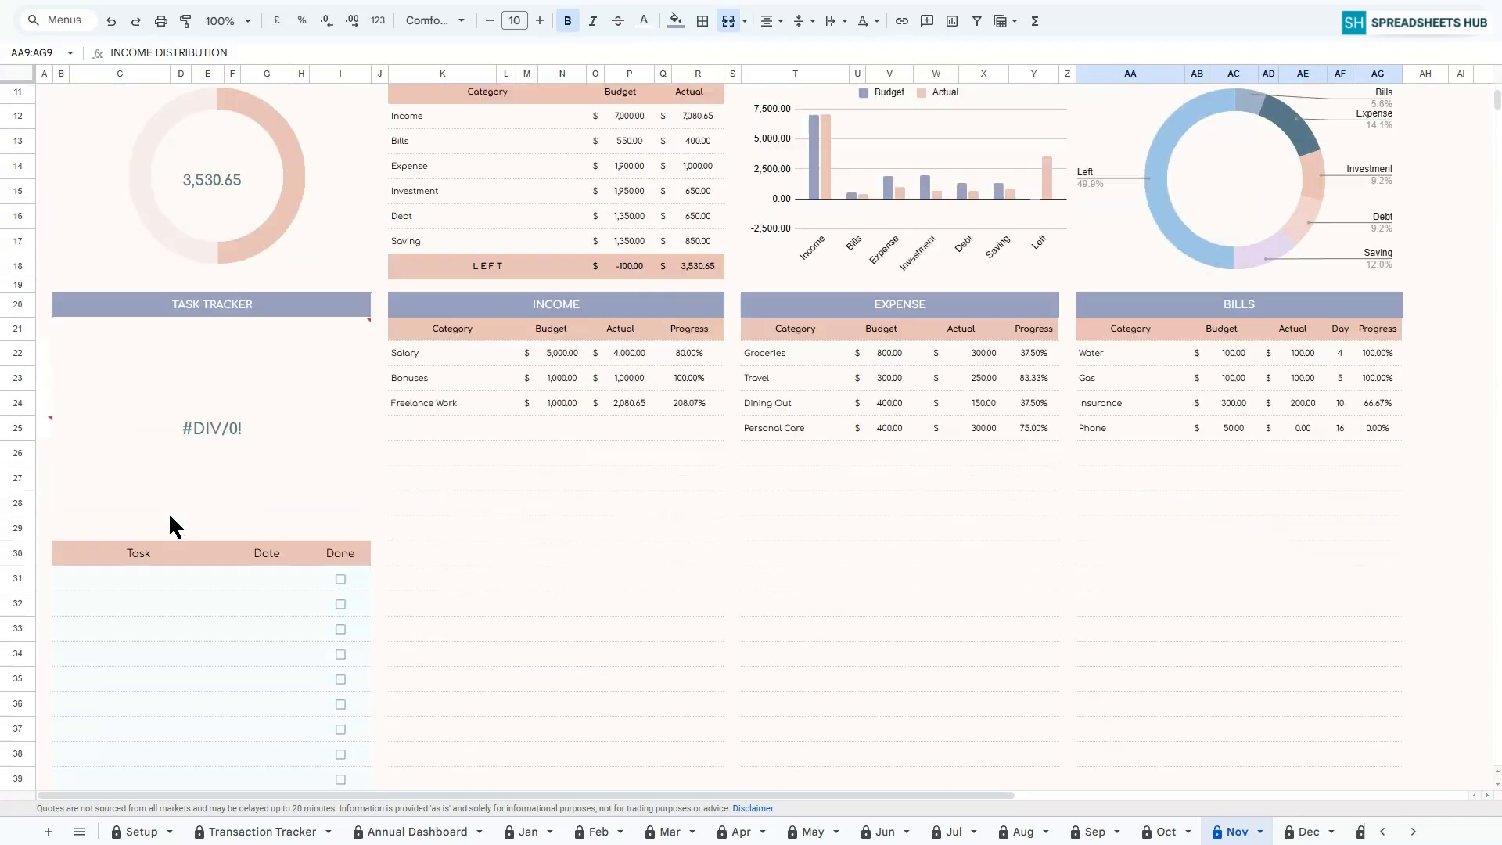
Add Task 1 with the date 1 Nov 2025 to the first row of November's Task Tracker.
left_click(202, 415)
scroll(207, 421, "down", 3)
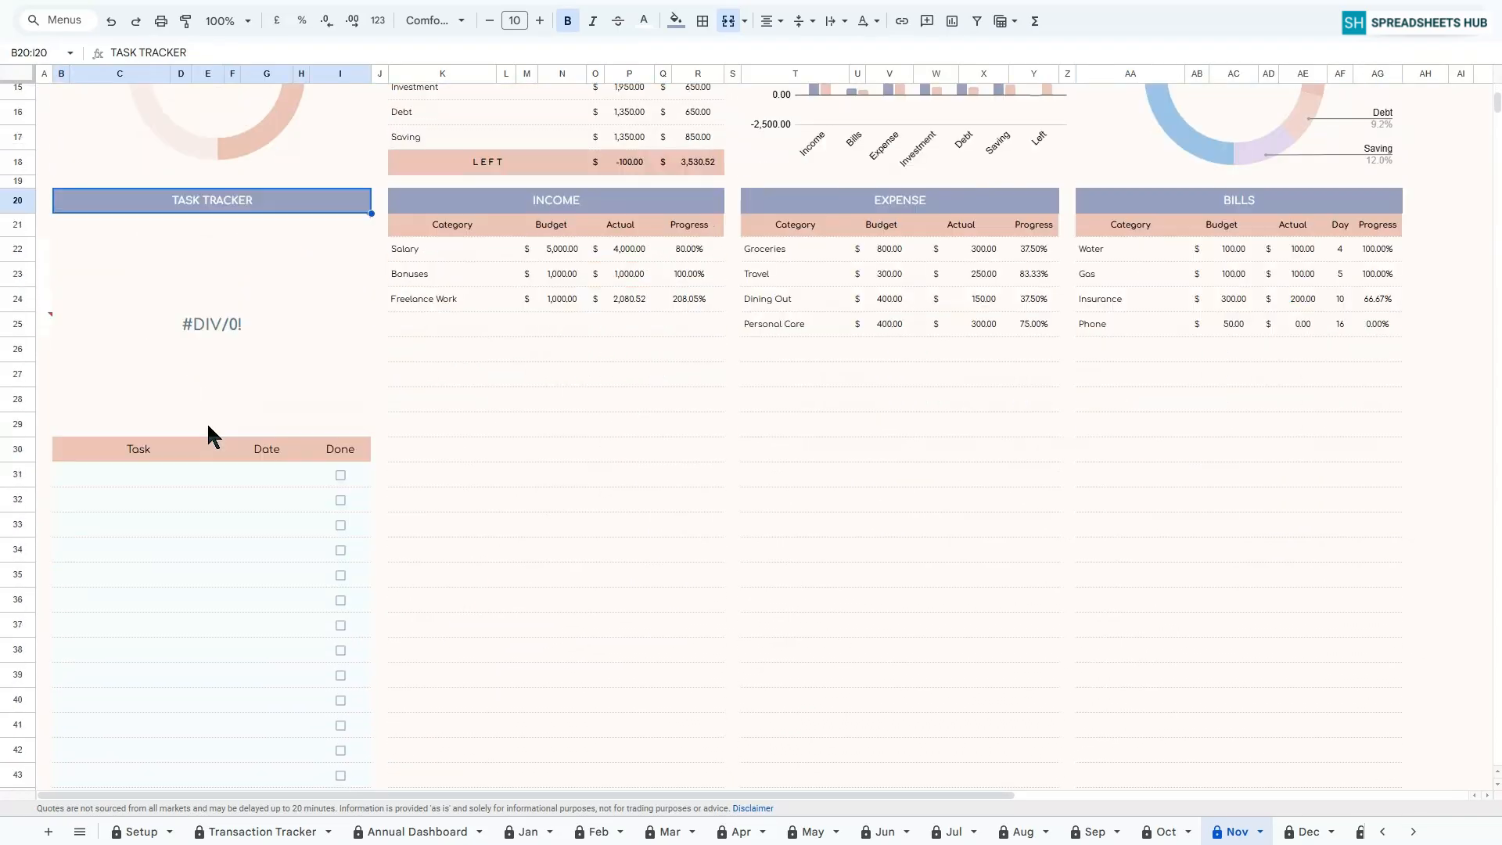
left_click(144, 475)
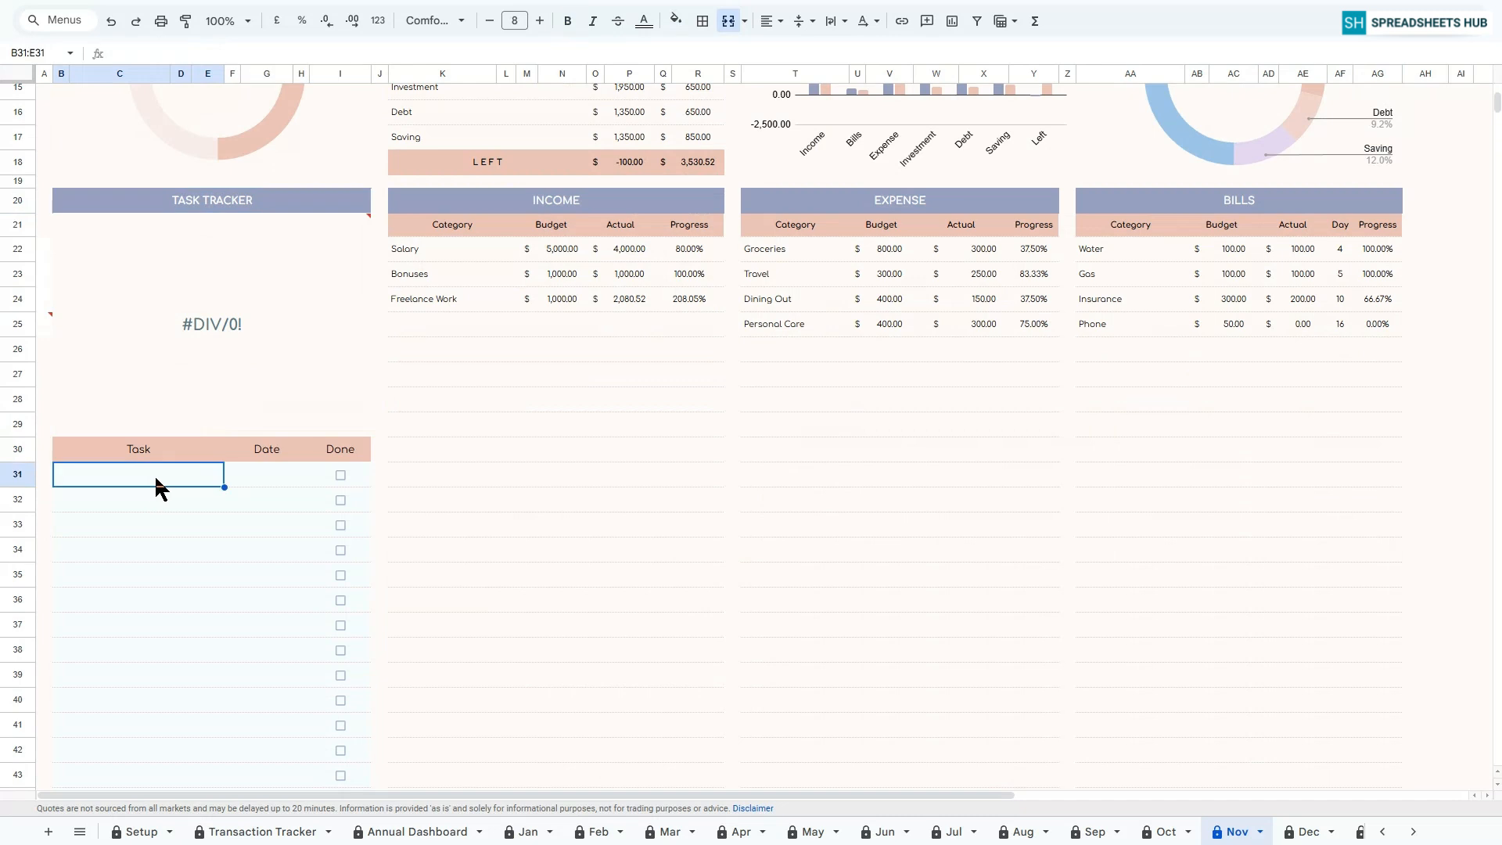
type("T")
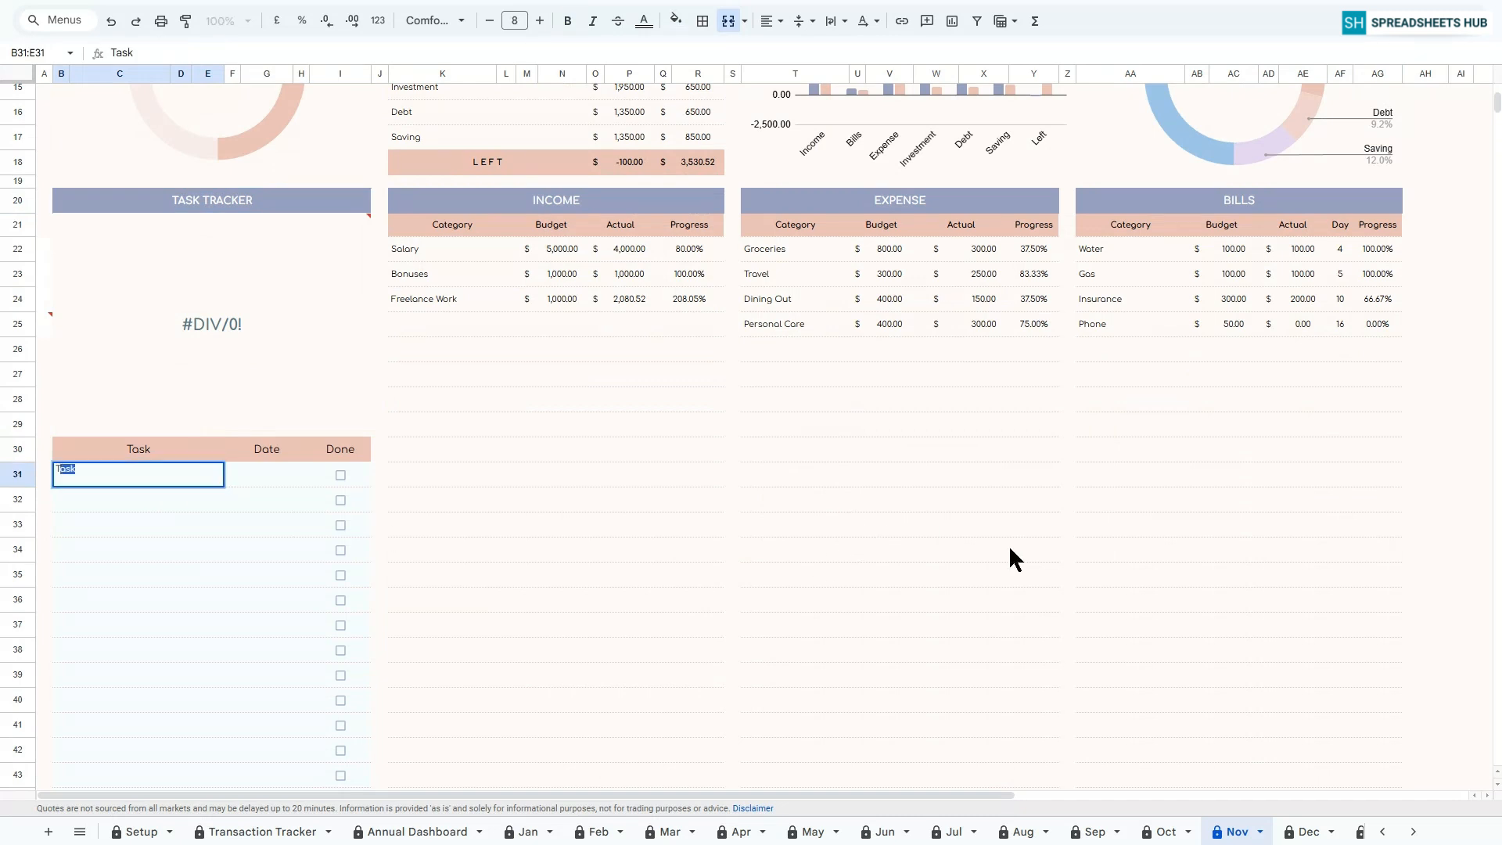
type("ask 1")
key("Return")
double_click(255, 478)
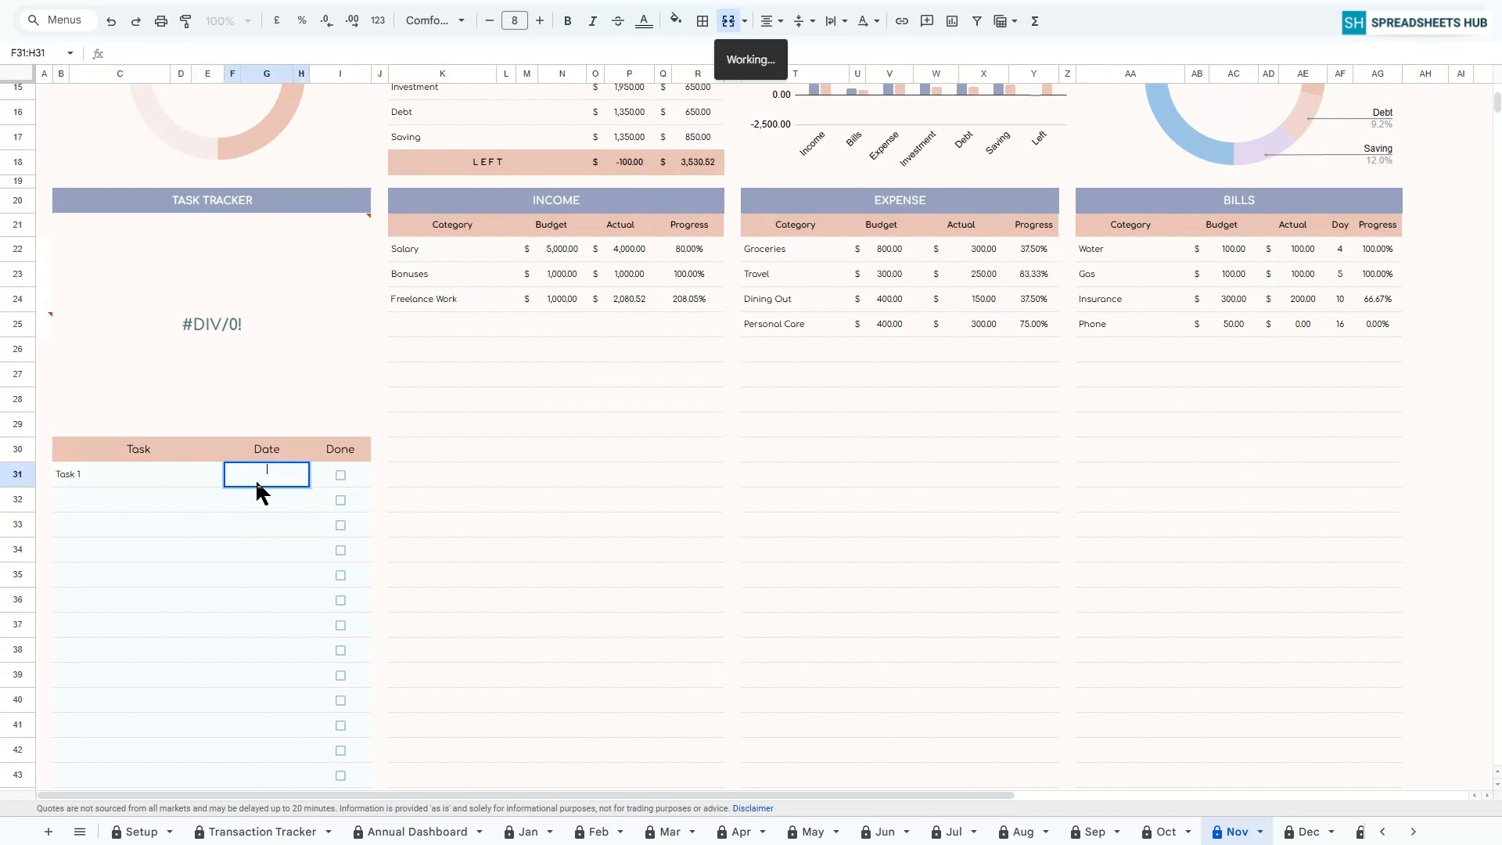
left_click(337, 551)
List Task 2, Task 3 and Task 4 in the rows below Task 1 in the Task Tracker.
key("Return")
type("Task 2")
key("Return")
type("Task 3")
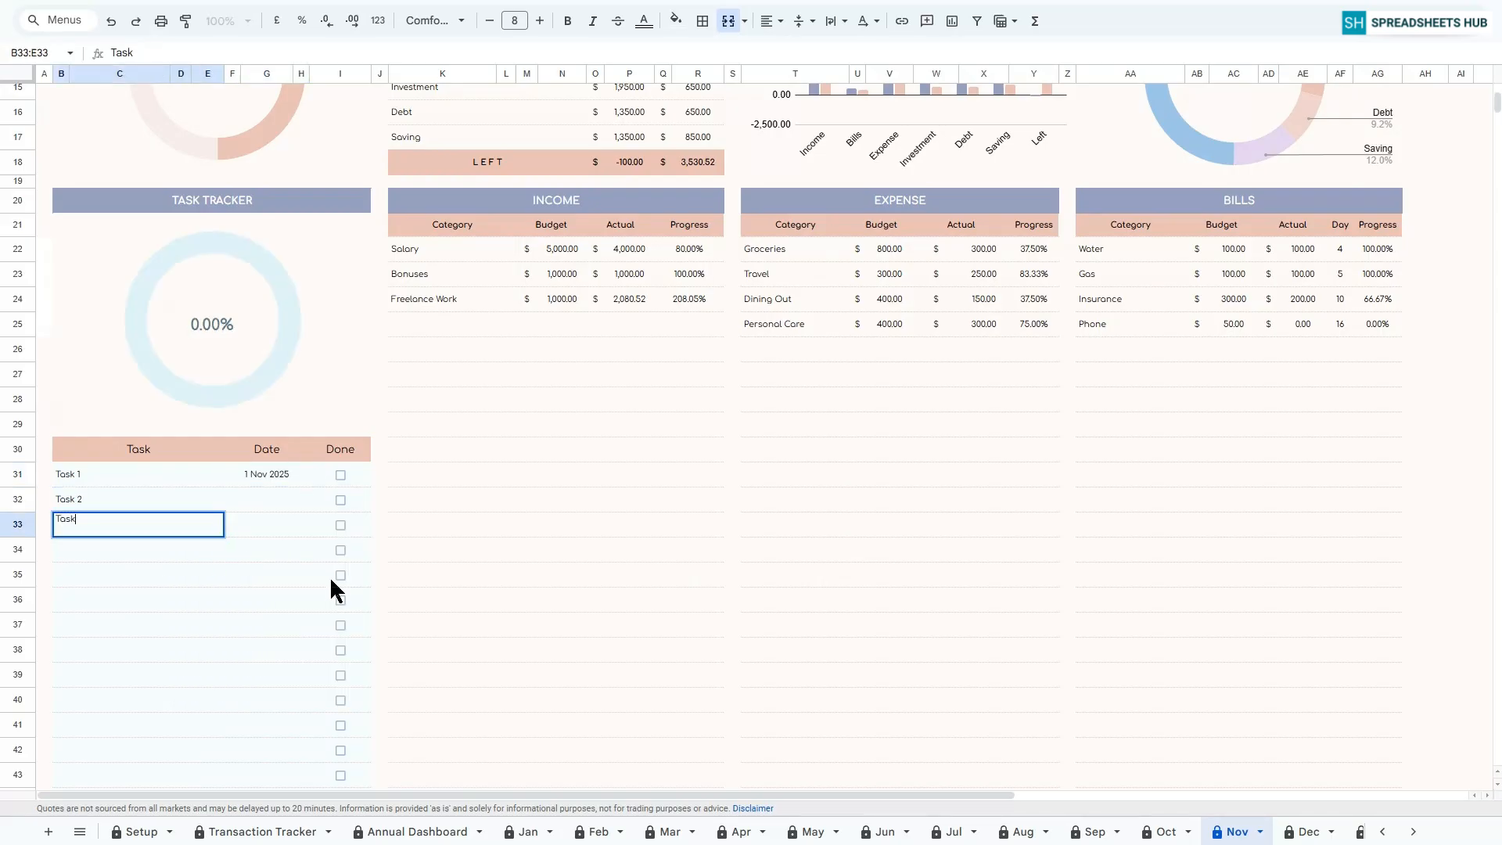
key("Return")
type("Task 4")
key("Return")
Set the dates of Task 2, Task 3 and Task 4 to 4 Nov 2025, 13 Nov 2025 and 11 Nov 2025.
double_click(269, 499)
left_click(244, 599)
double_click(257, 527)
left_click(290, 644)
double_click(266, 549)
left_click(243, 669)
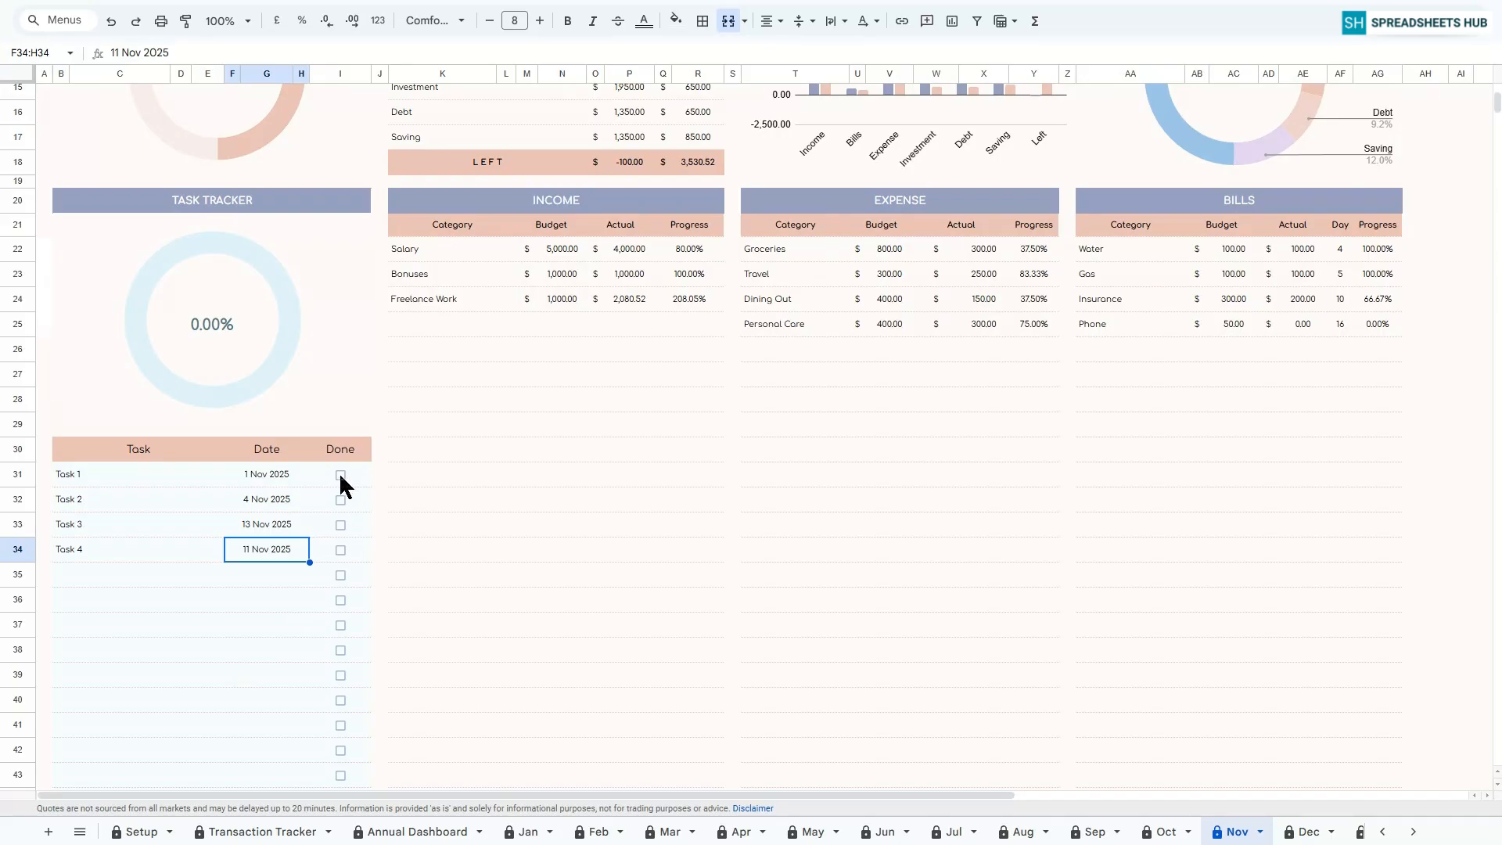
Mark Task 1, Task 2 and Task 3 as done, then return to the start of the November sheet.
left_click(341, 475)
left_click(341, 500)
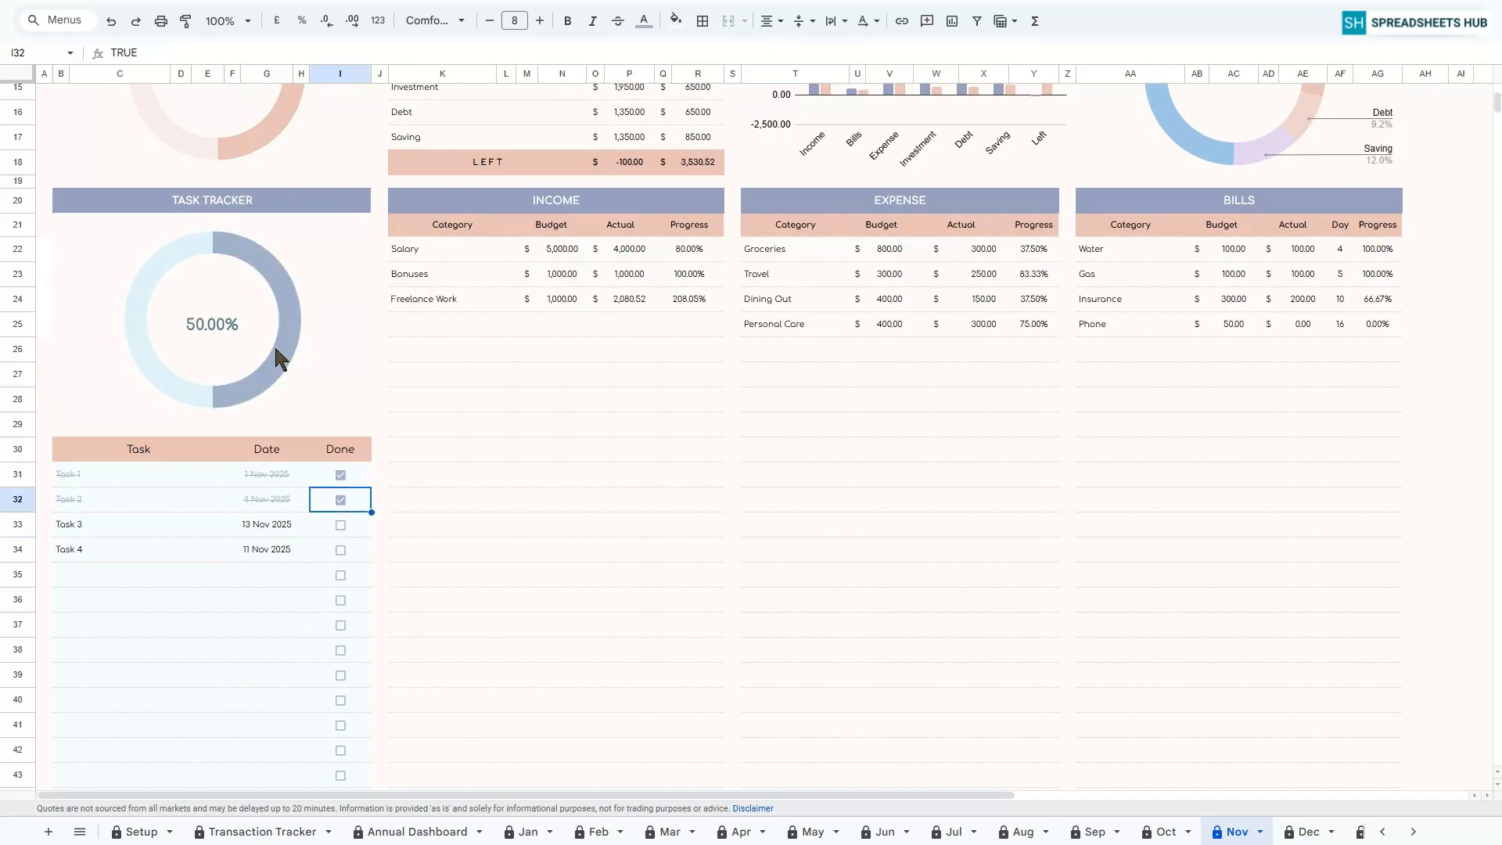
left_click(340, 524)
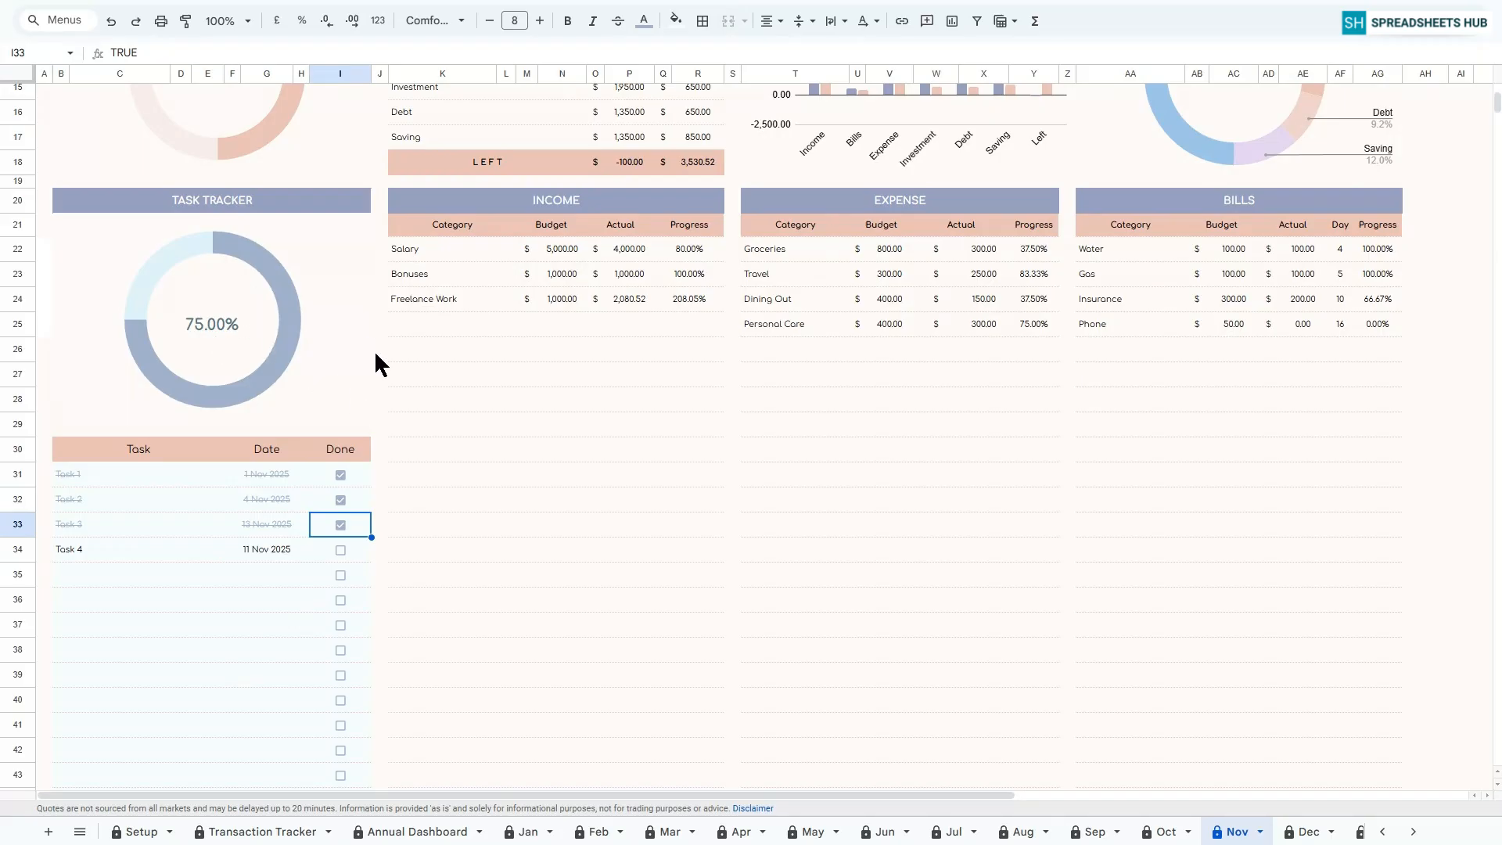
scroll(387, 431, "up", 2)
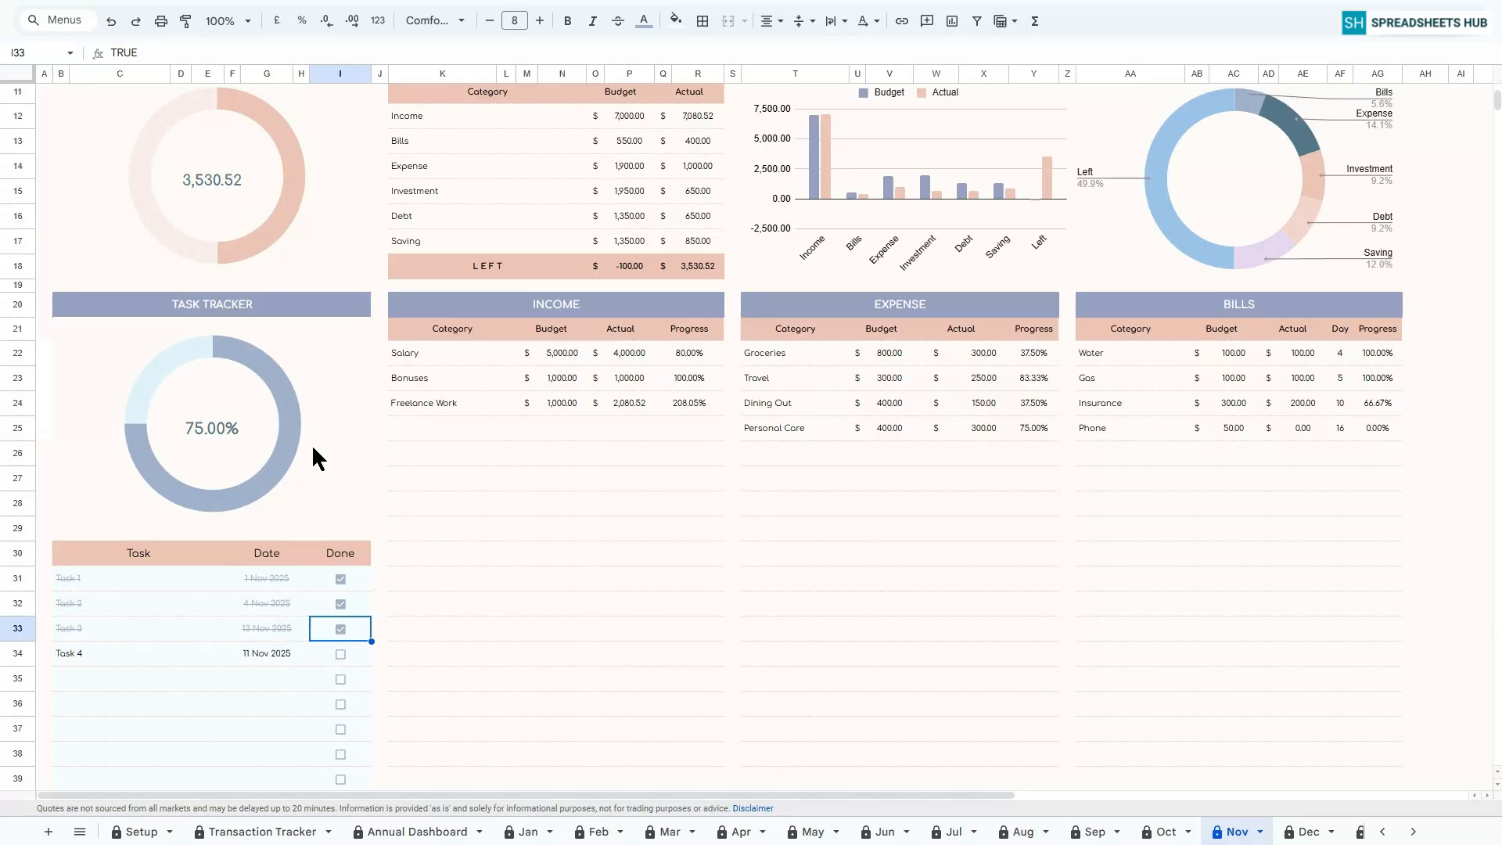
scroll(312, 443, "up", 3)
left_click(43, 98)
On the Accounts sheet, enter Account 1, Account 2 and Account 3 in the Bank Accounts table.
left_click(1412, 832)
left_click(1412, 831)
left_click(713, 832)
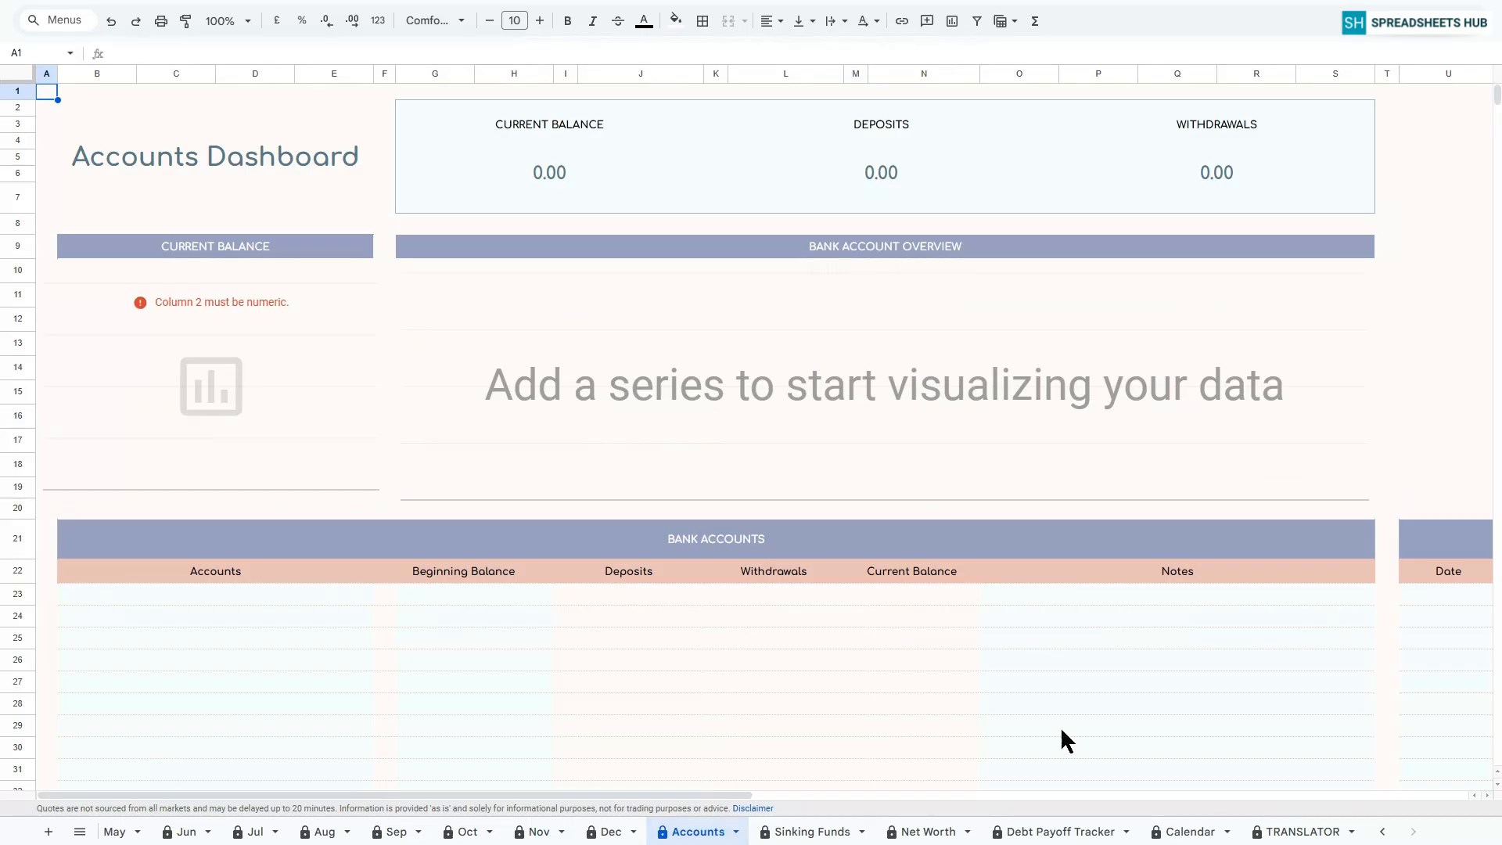
left_click(367, 544)
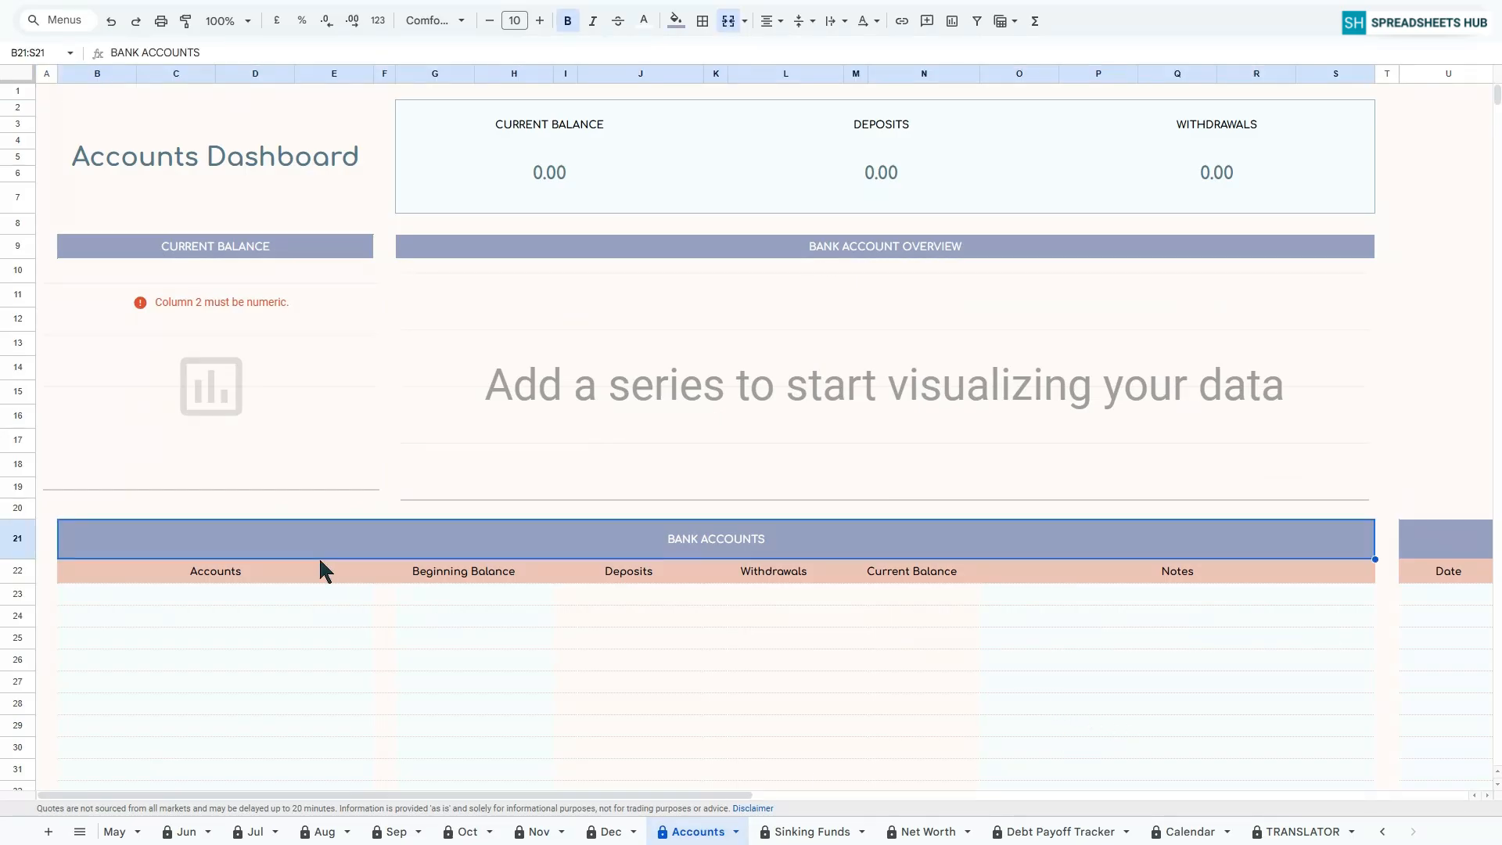
left_click(223, 598)
type("Acc")
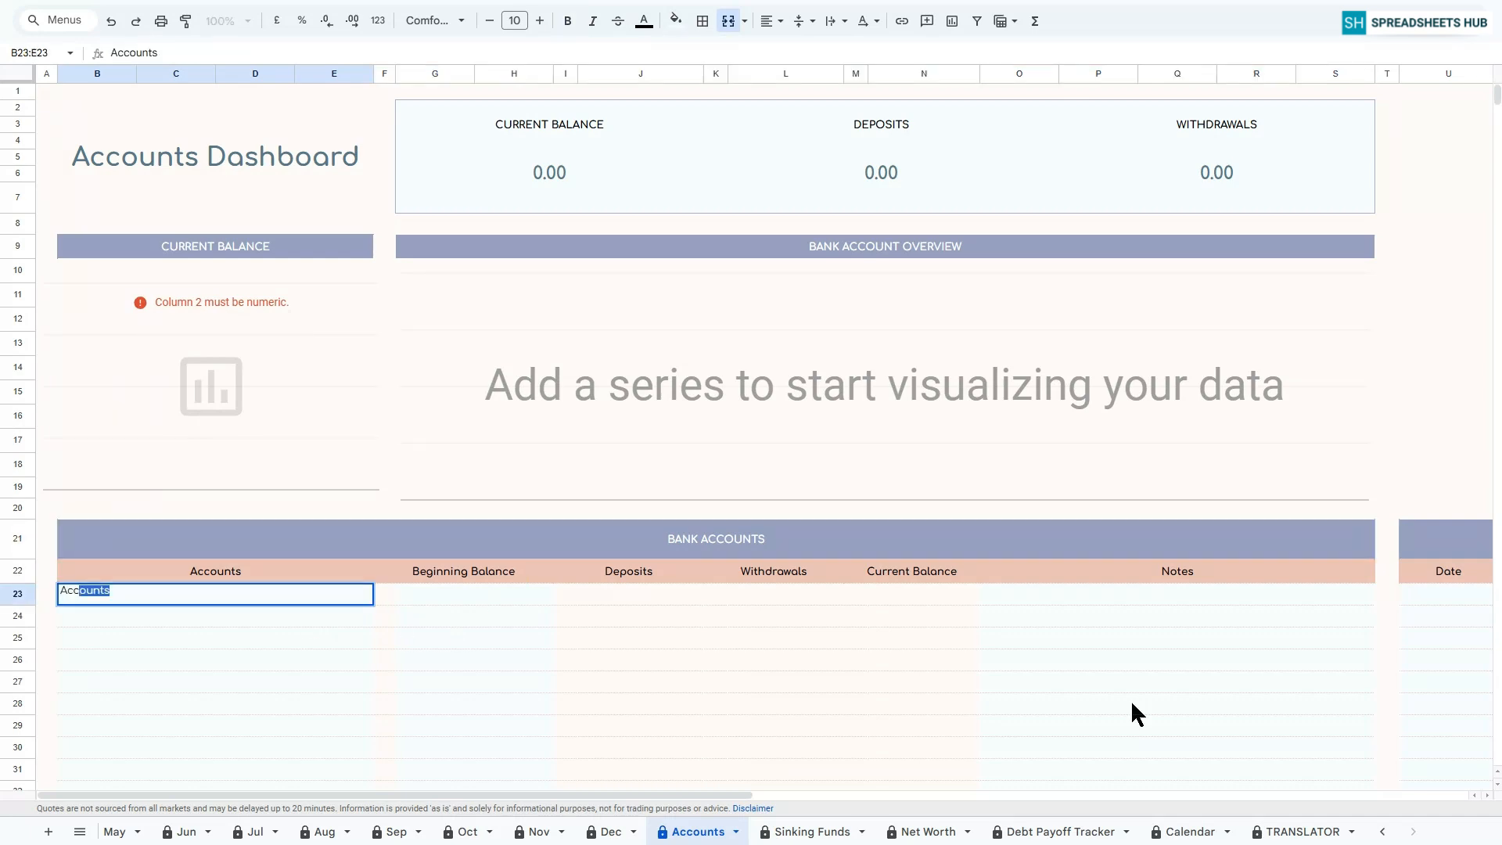
type("ount 1")
key("Return")
type("Account 2")
key("Return")
type("Account 3")
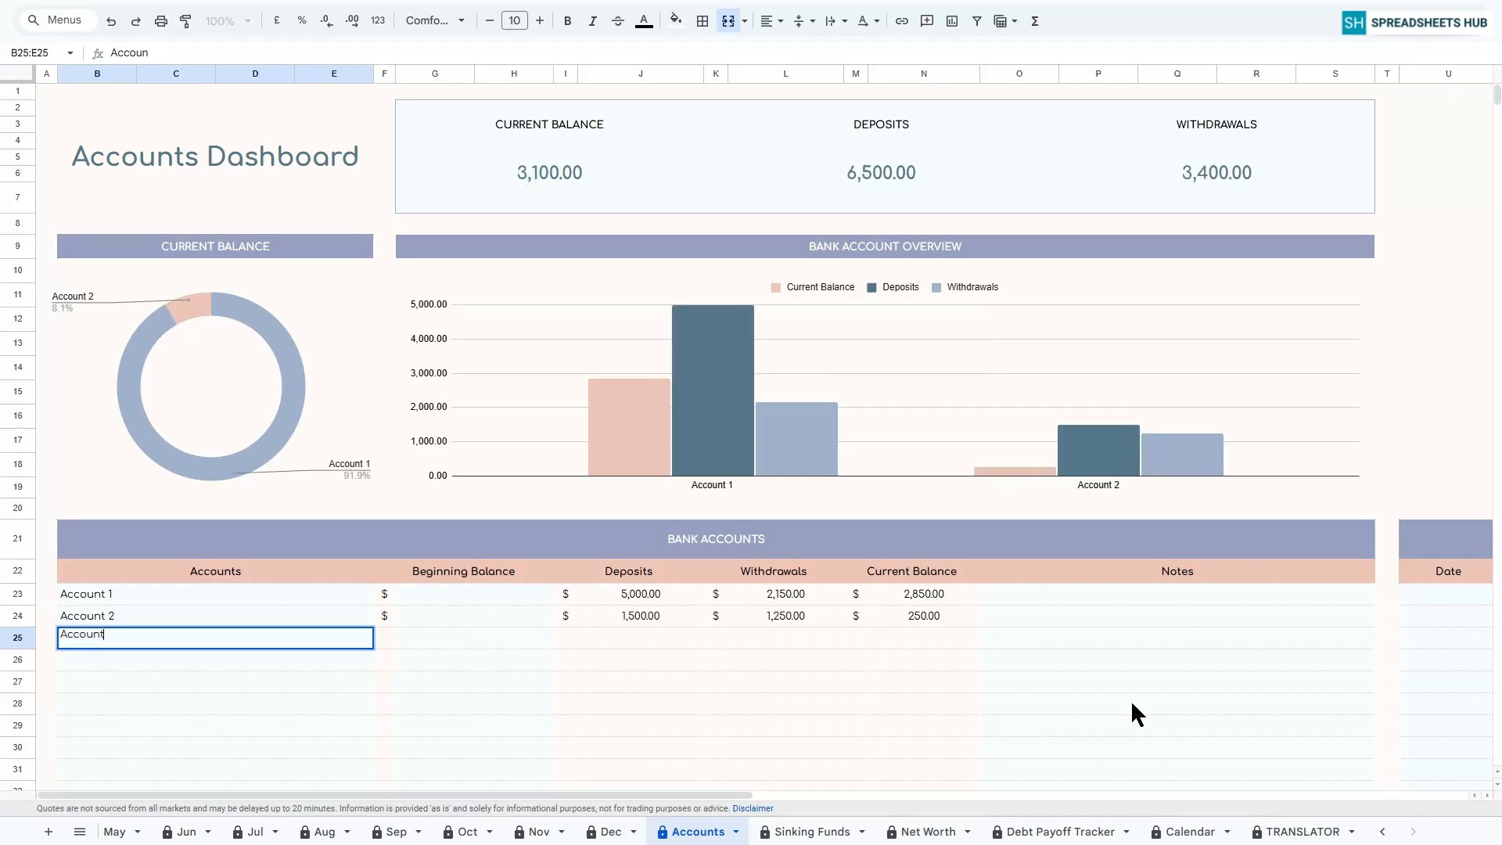
key("Return")
Set the beginning balances to 1000 for Account 1, 2000 for Account 2 and 2500 for Account 3.
key("Up")
key("Up")
key("Up")
key("Right")
key("Right")
type("1000")
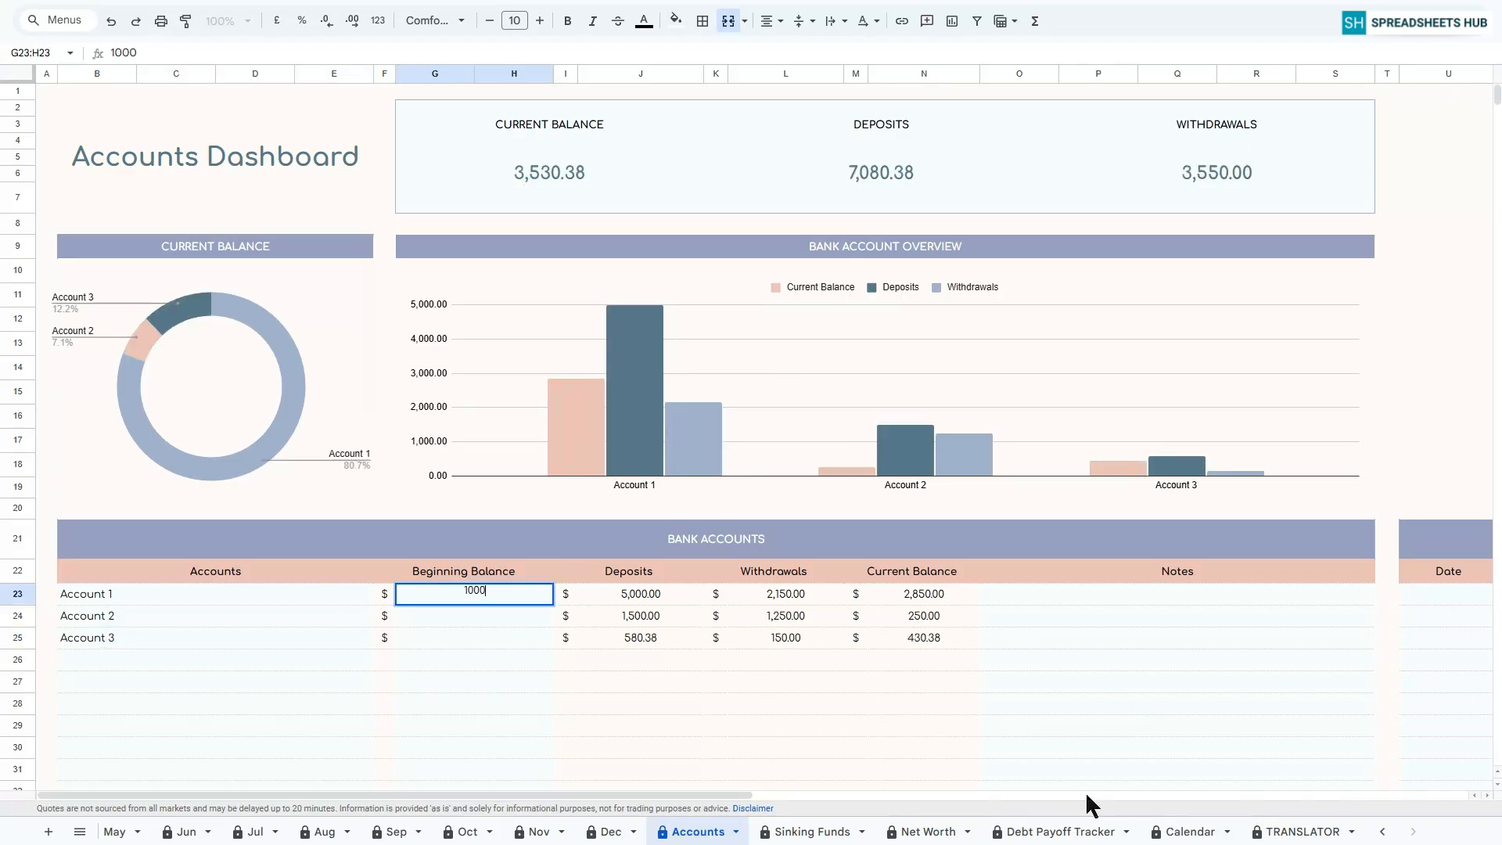
key("Return")
type("2000")
key("Return")
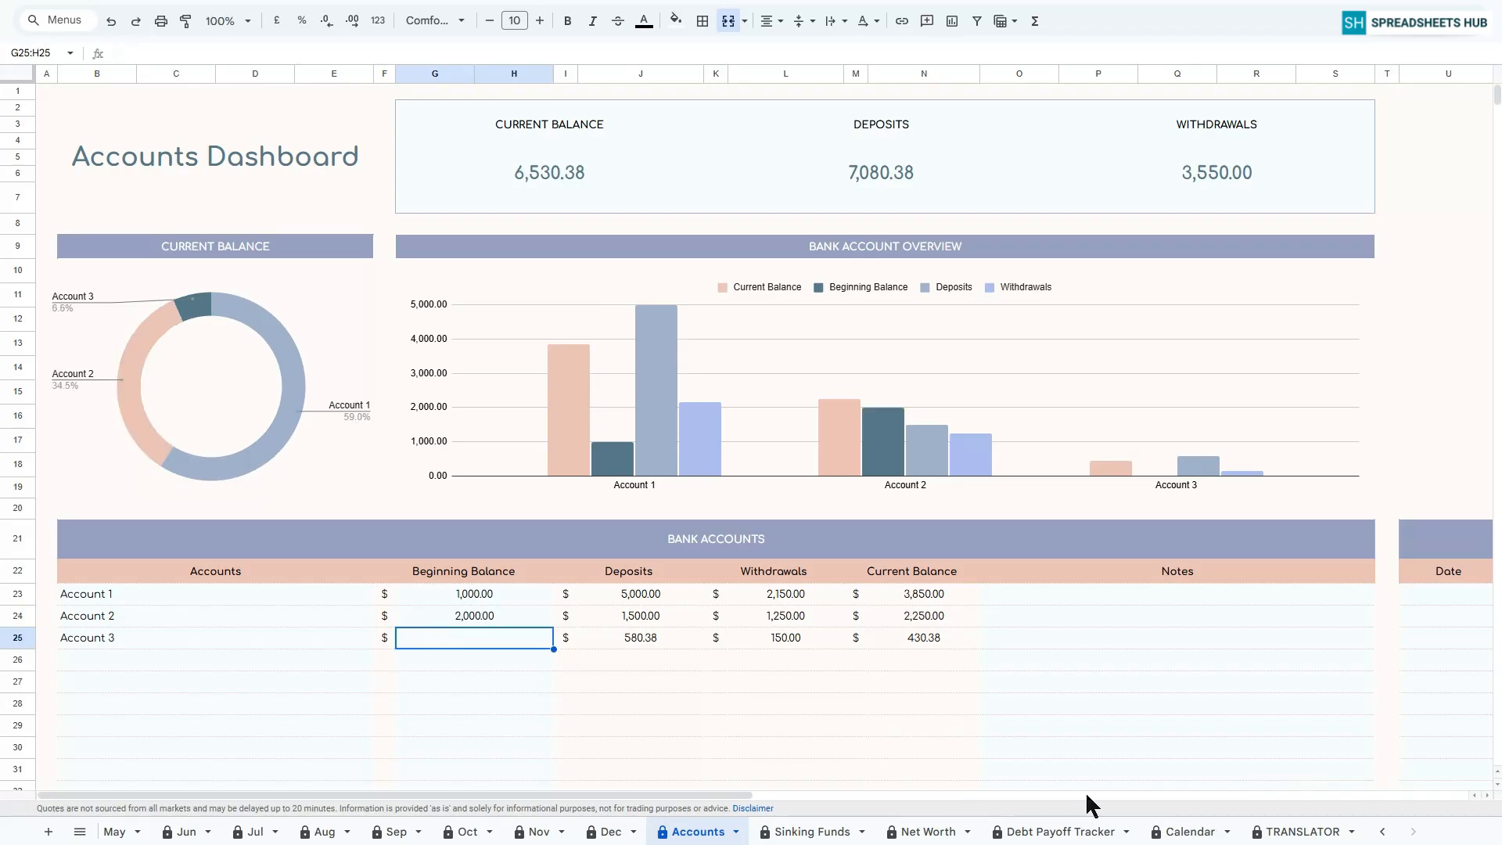
type("2500")
key("Return")
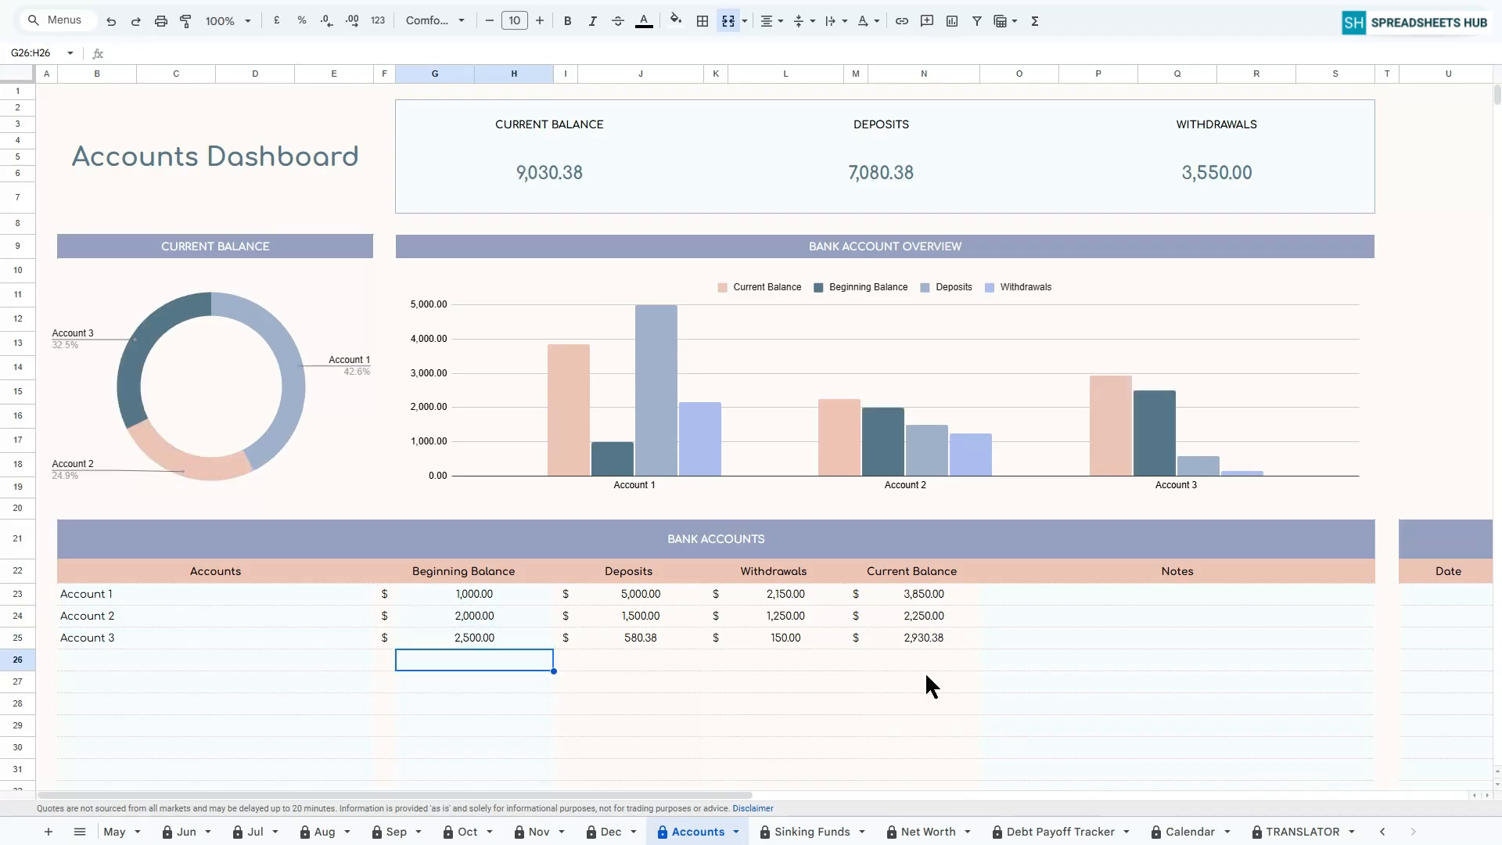
Review the accounts' Current Balance column and the Transaction Tracker entries behind it, then return to the Accounts sheet.
left_click(892, 574)
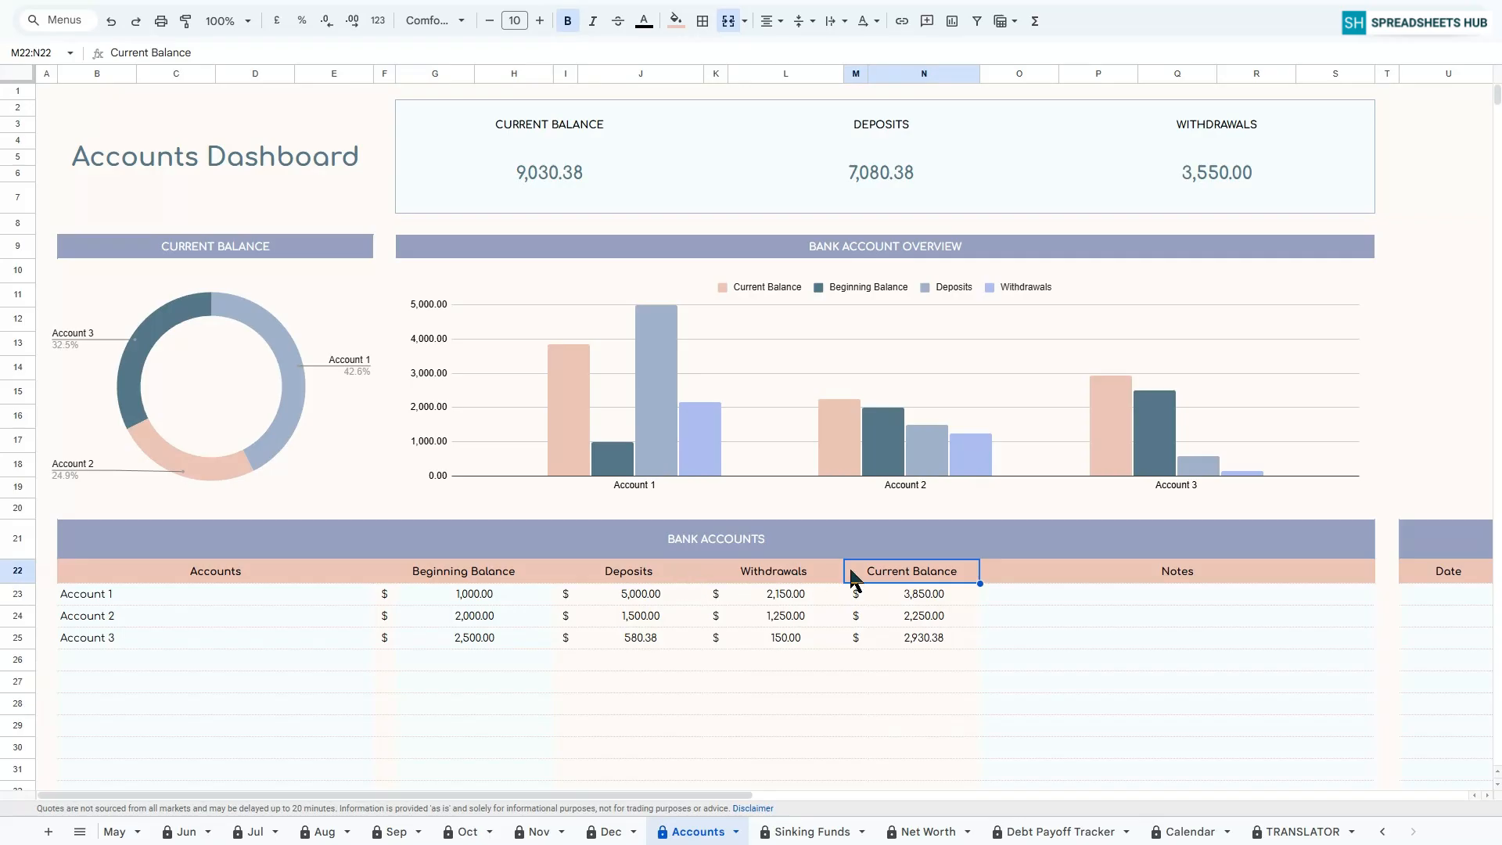
left_click(1382, 832)
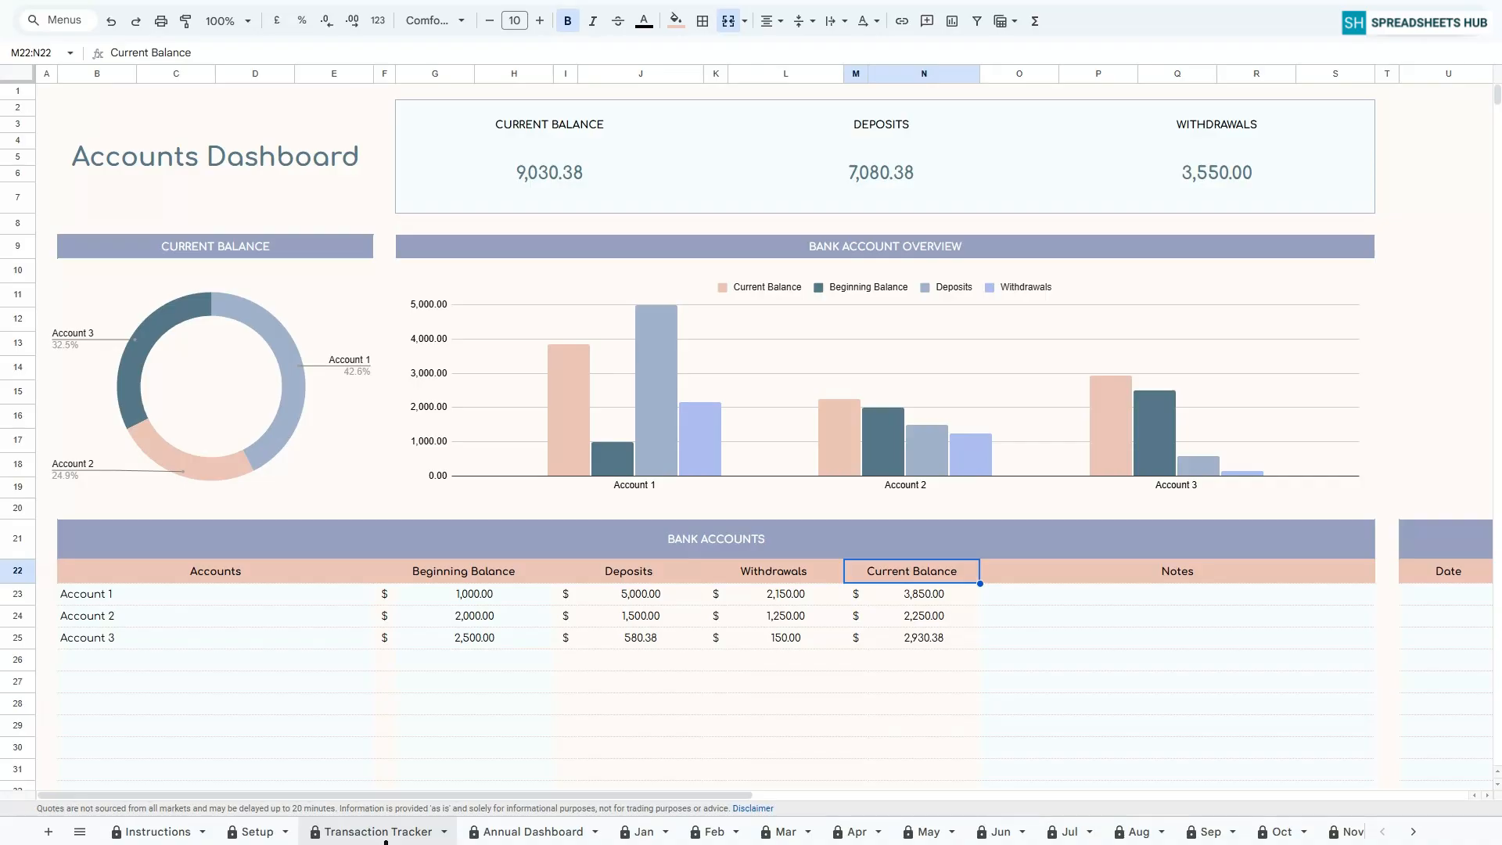
left_click(384, 834)
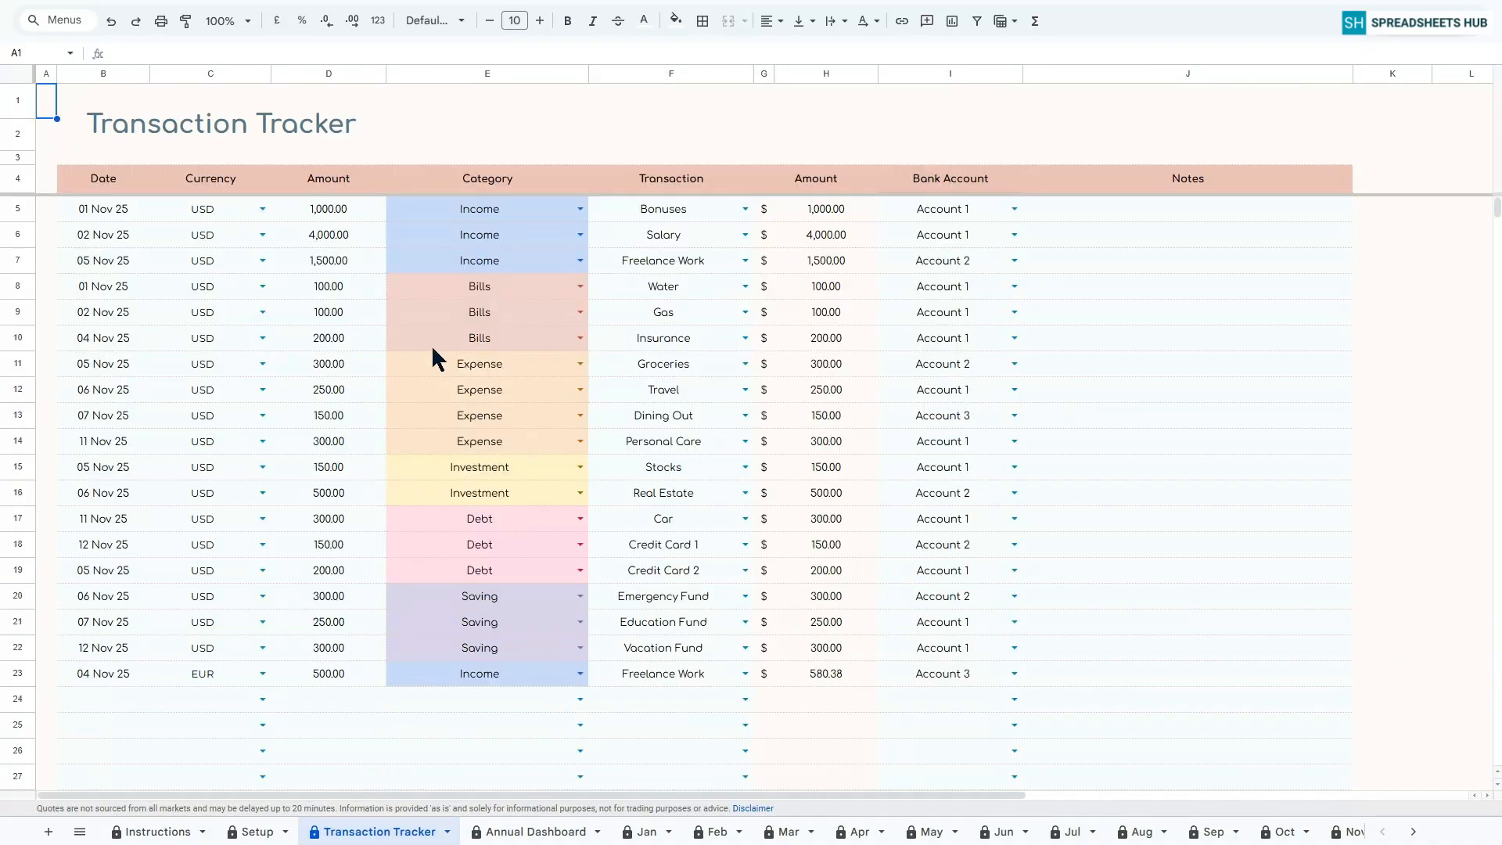
left_click(1413, 831)
left_click(1413, 832)
left_click(696, 832)
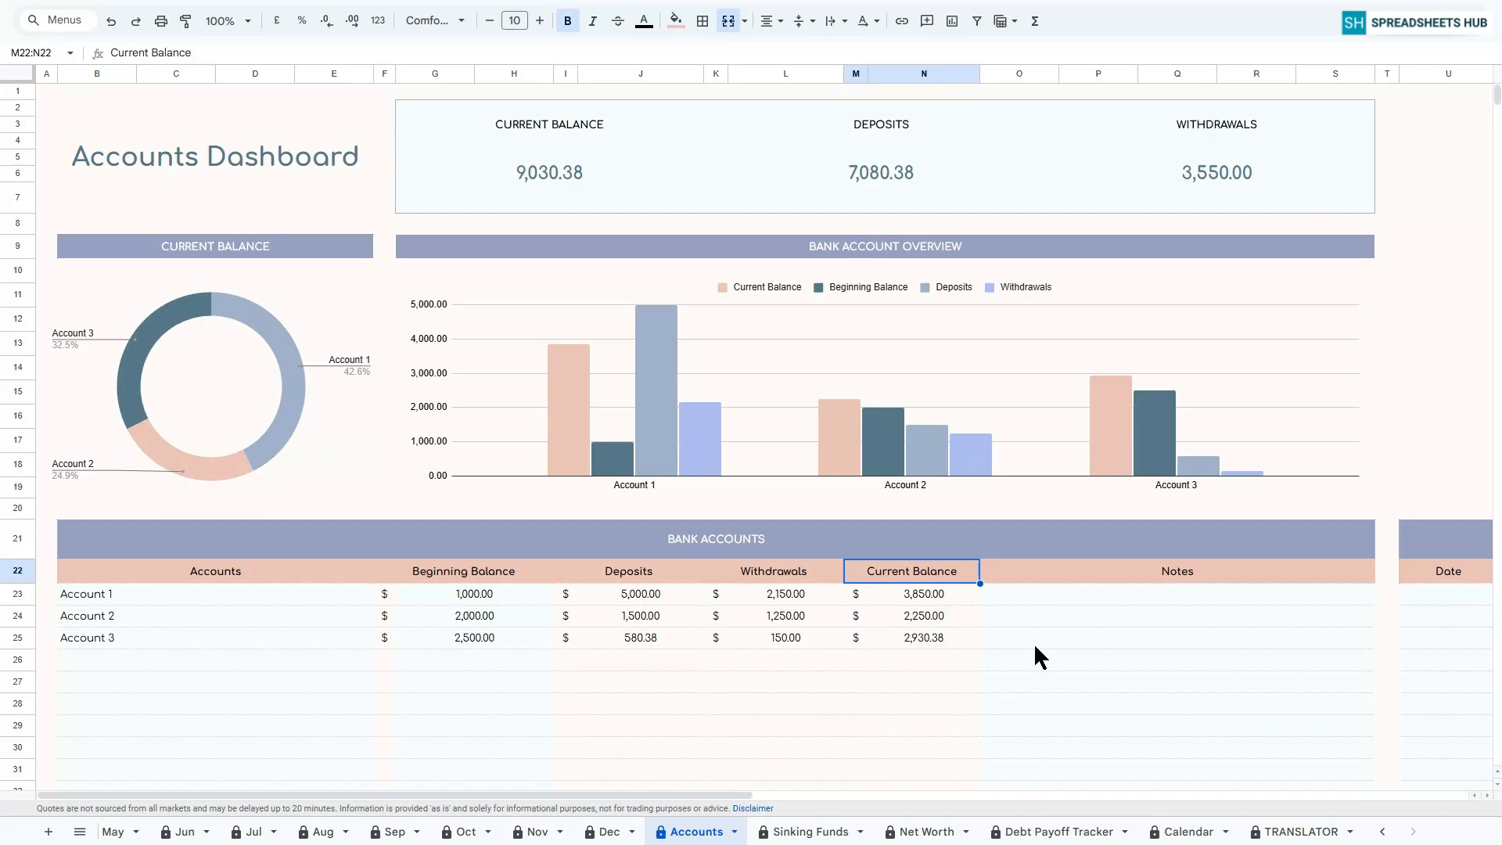
Record an account transaction dated 1 Nov 2025 for Account 1 with side Withdraw and amount 200.
left_click_drag(684, 794, 1031, 794)
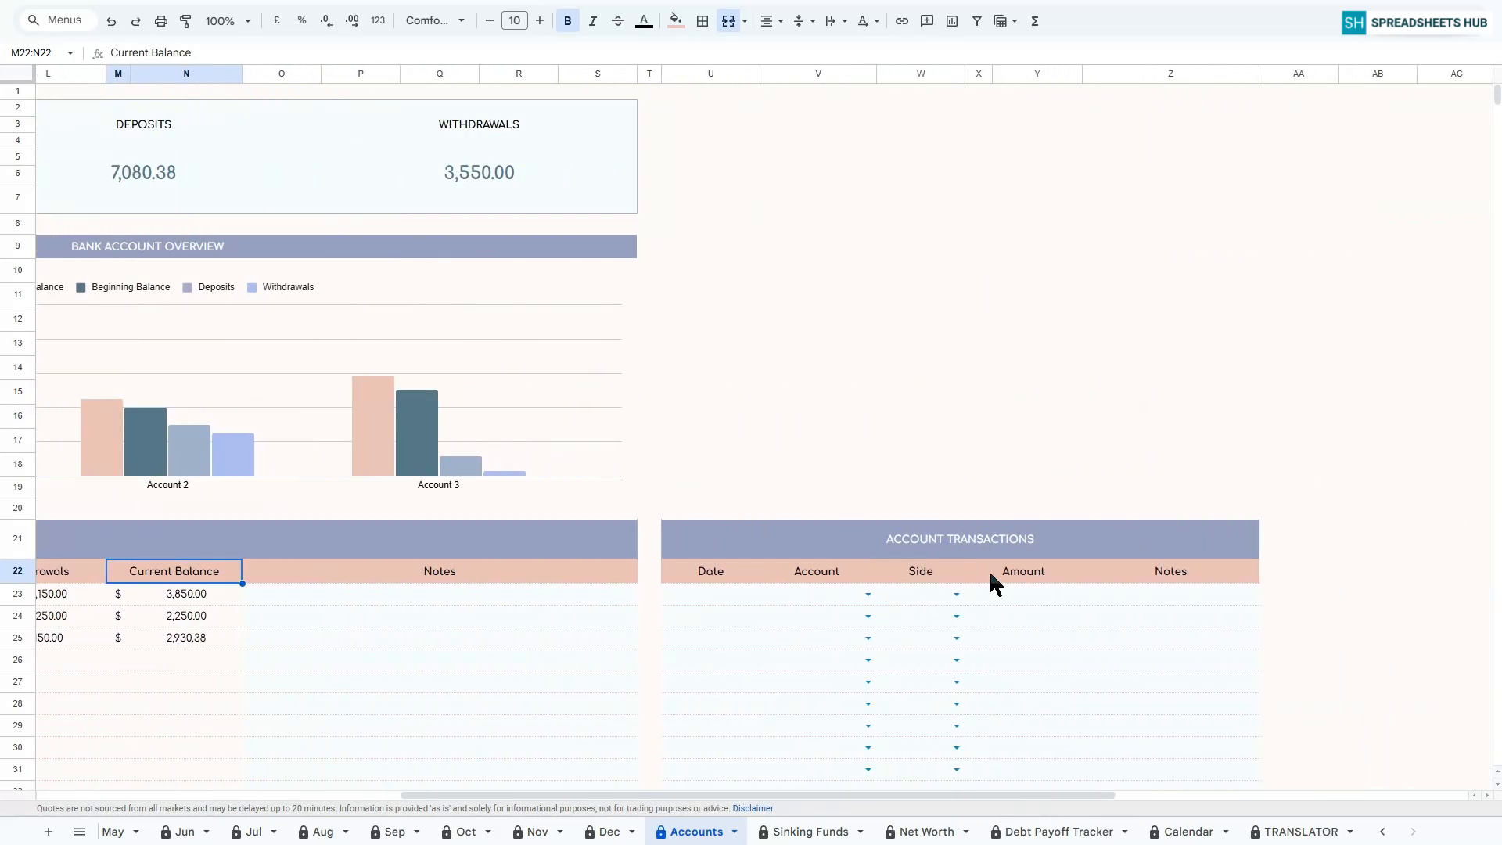
left_click(952, 532)
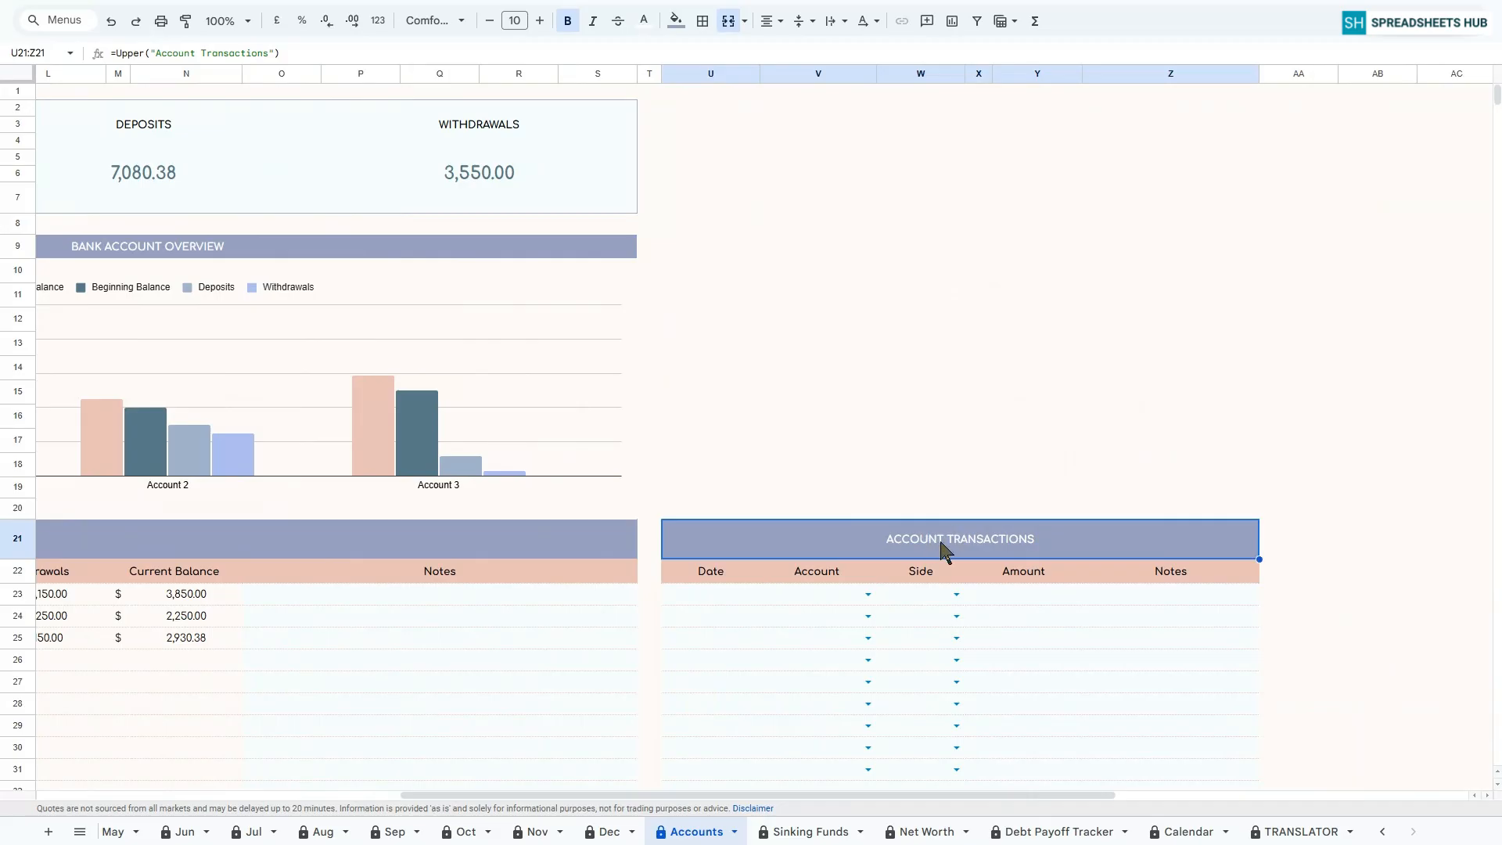
double_click(699, 596)
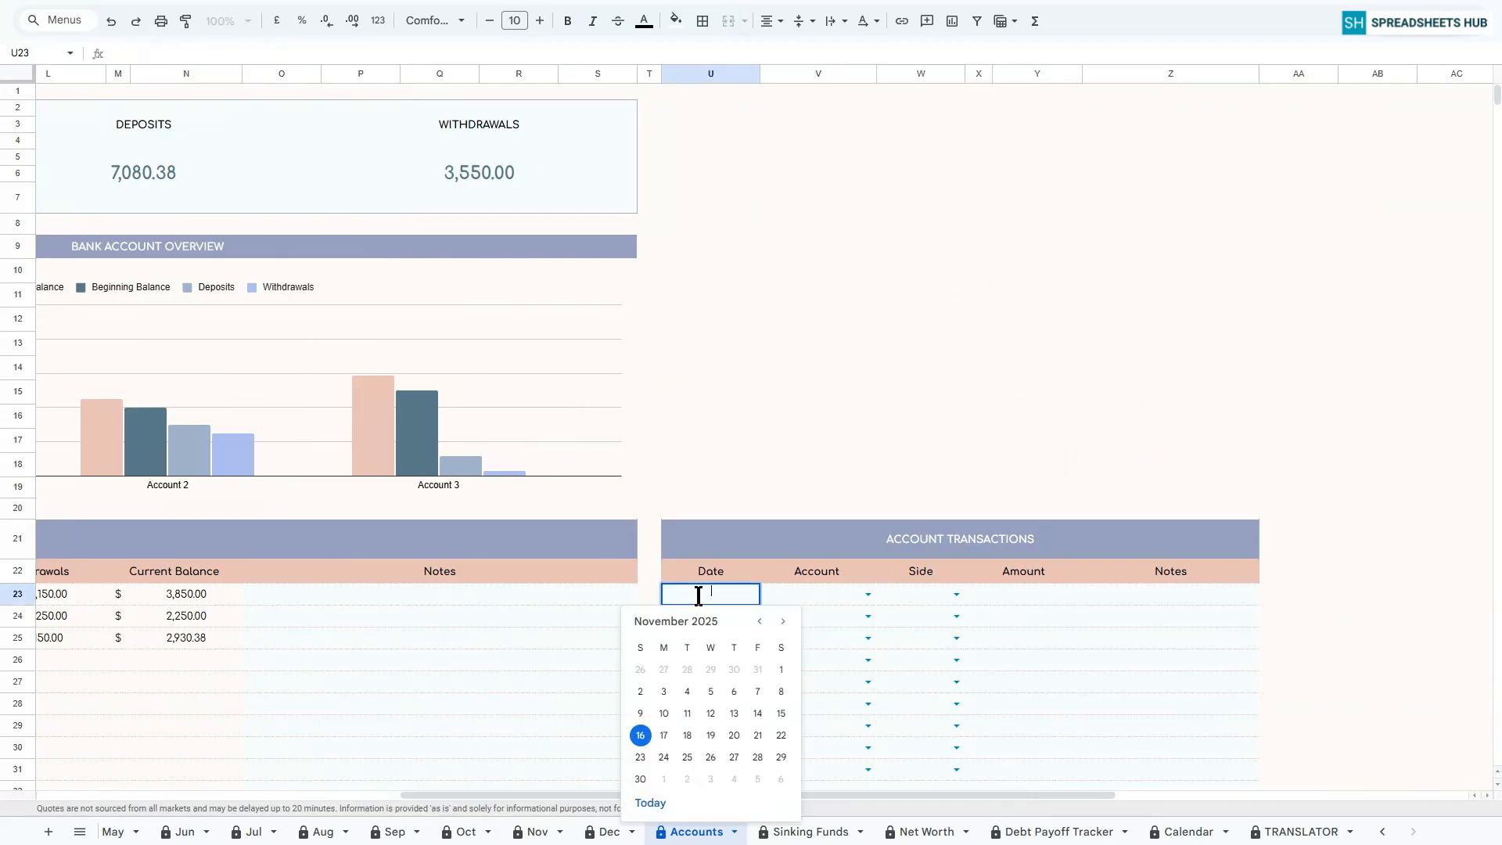
left_click(780, 670)
left_click(864, 592)
left_click(813, 616)
left_click(939, 594)
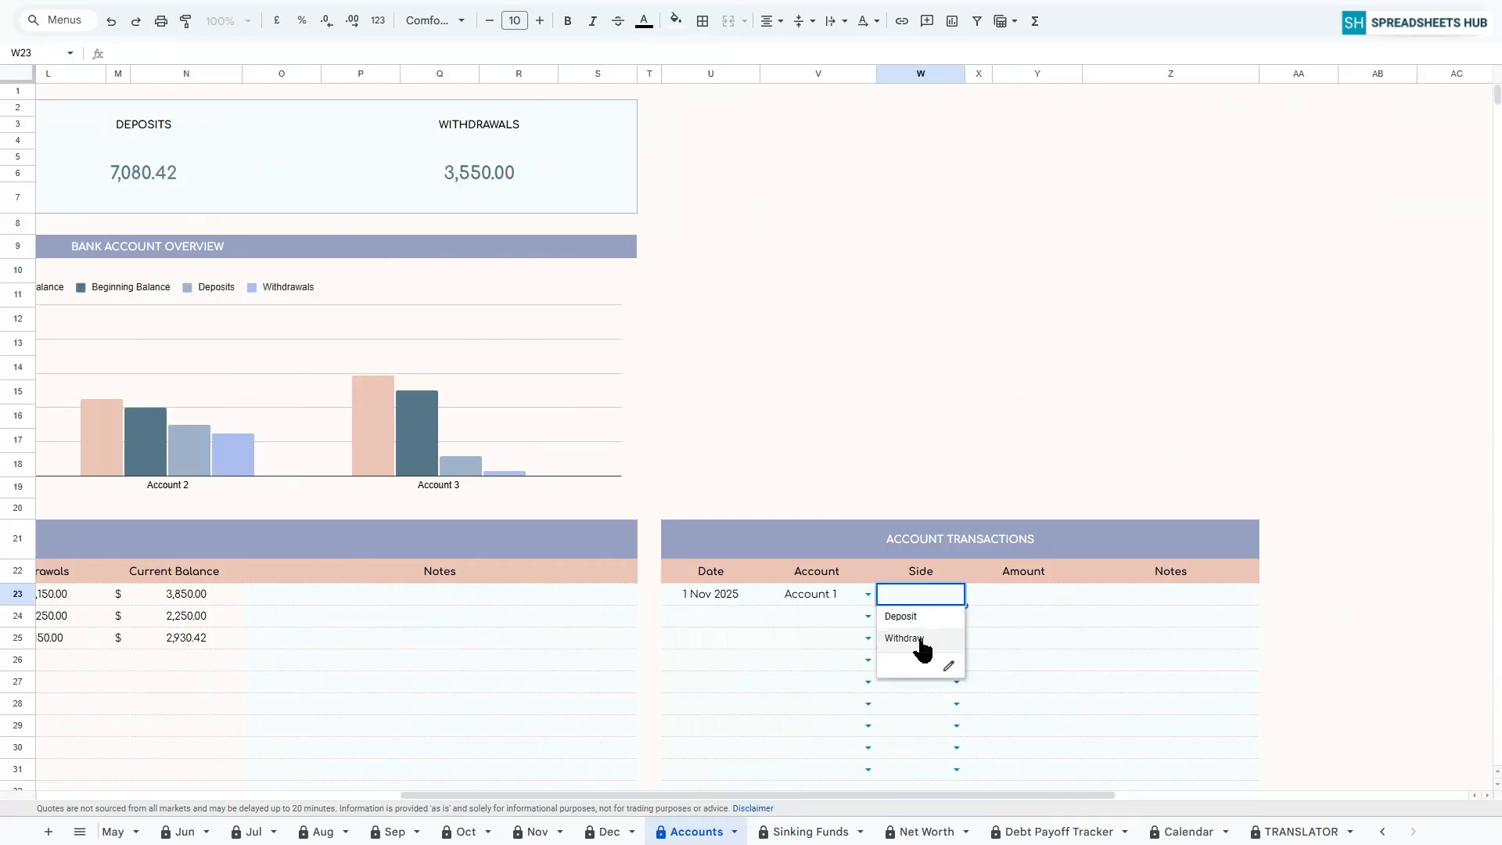
left_click(907, 635)
left_click(1033, 594)
type("200")
key("Return")
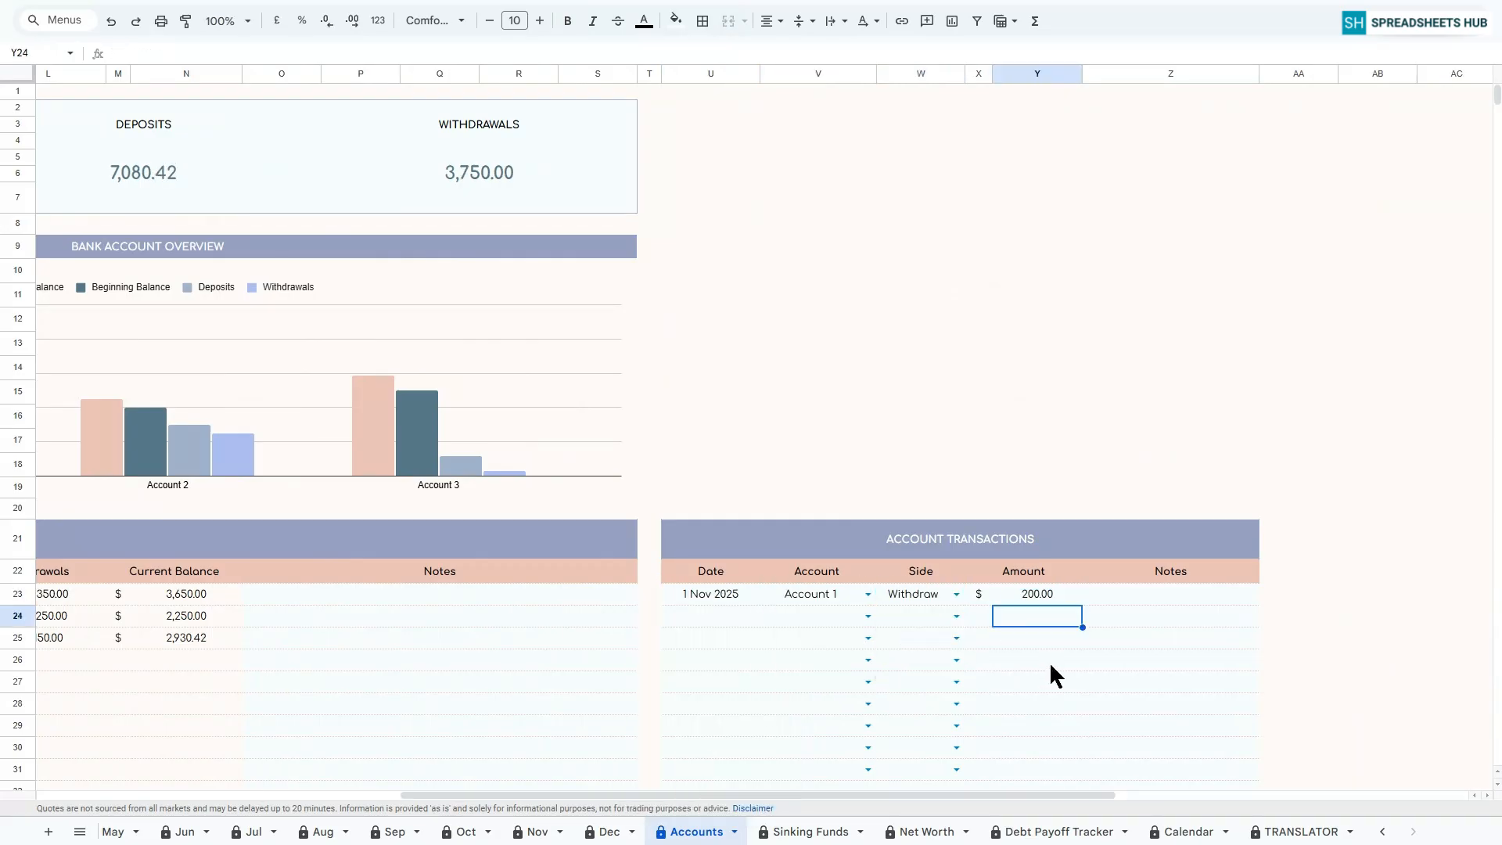
Record an account transaction dated 1 Nov 2025 for Account 2 with side Deposit and amount 200.
double_click(725, 617)
left_click(781, 692)
left_click(868, 617)
left_click(813, 661)
left_click(956, 616)
left_click(902, 638)
left_click(1032, 618)
type("200")
key("Return")
Record an account transaction dated 4 Nov 2025 for Account 3 with side Deposit and amount 150.
left_click(688, 638)
double_click(691, 639)
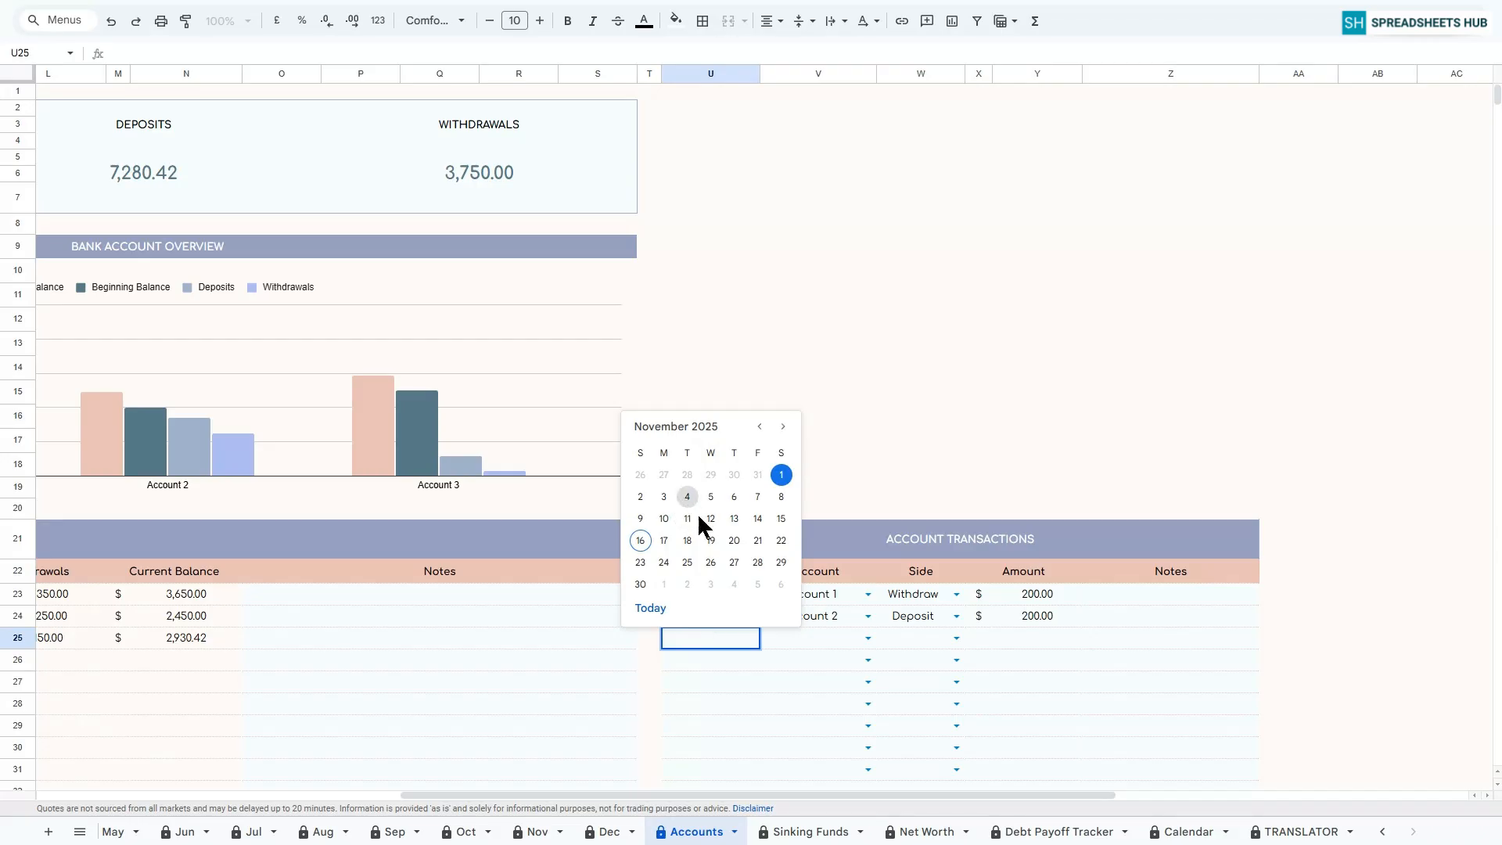
left_click(685, 411)
left_click(869, 639)
left_click(810, 704)
left_click(956, 639)
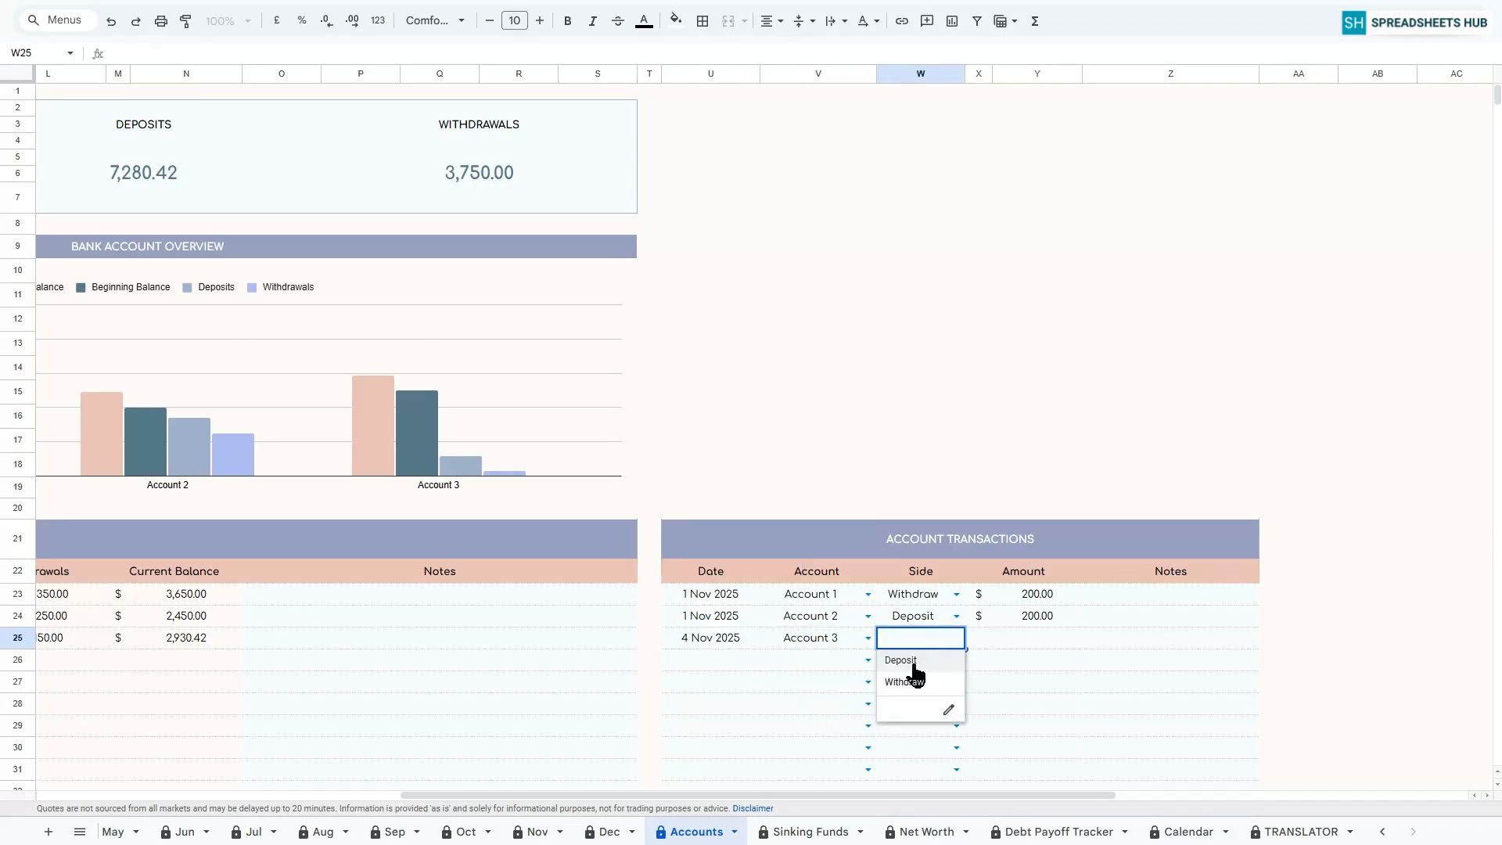
left_click(908, 660)
left_click(1025, 640)
key("Return")
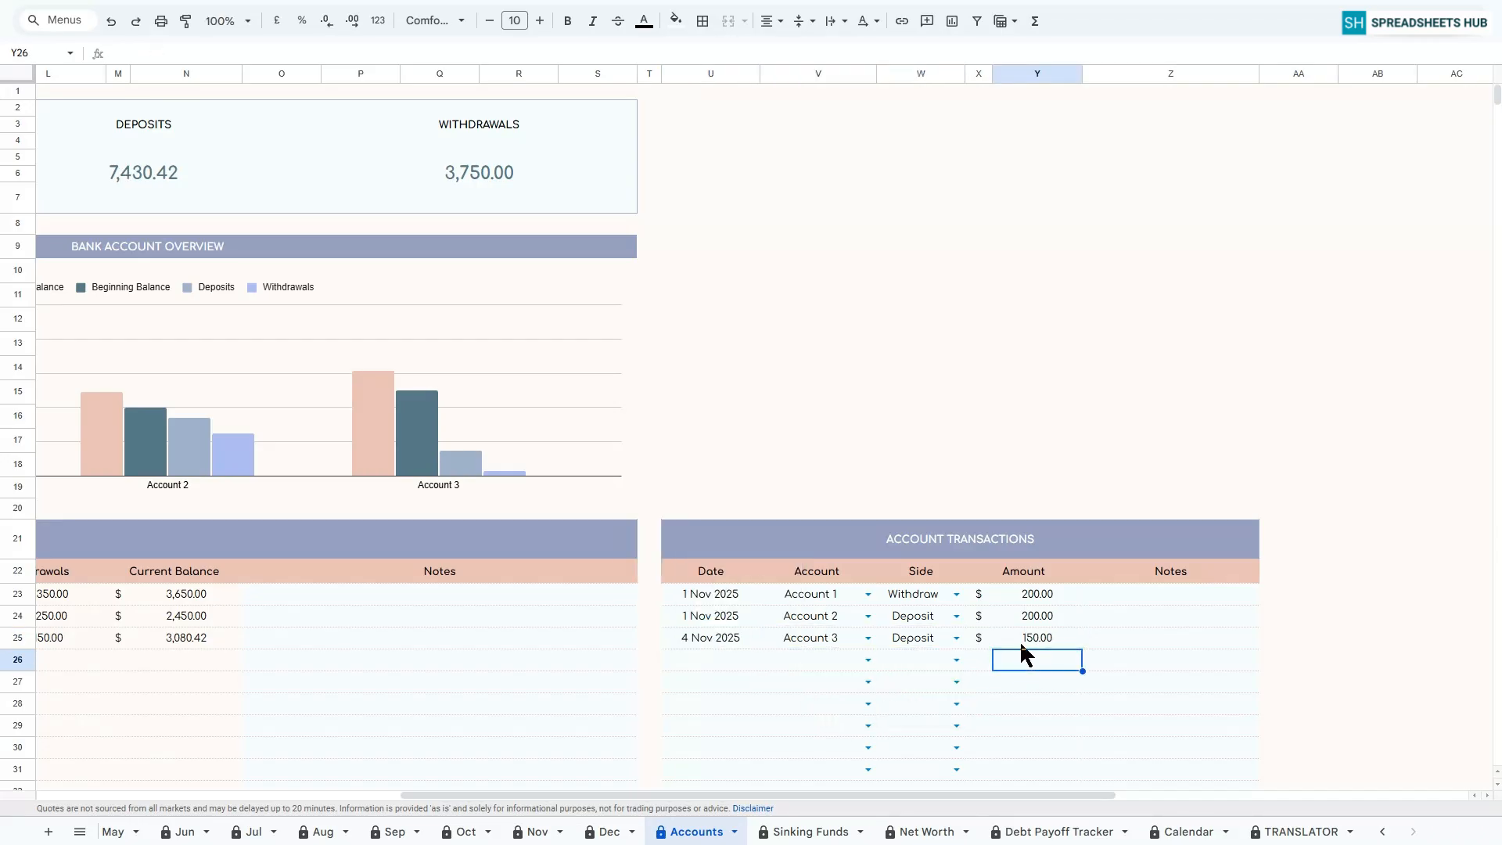
Review the Accounts Dashboard's balances, Current Balance chart and Bank Account Overview chart.
left_click_drag(815, 790, 561, 790)
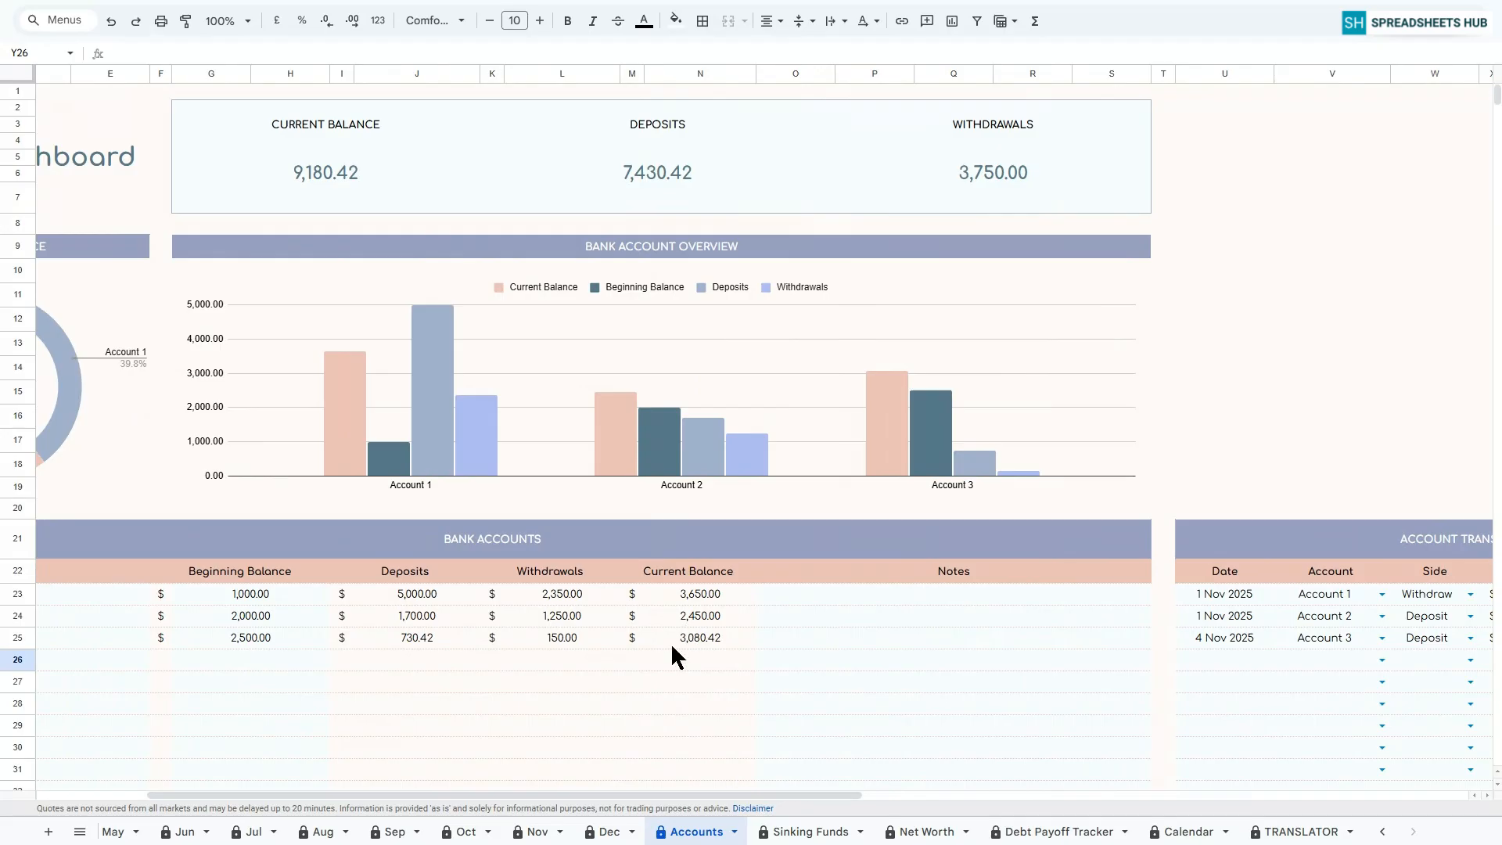
left_click_drag(607, 795, 493, 794)
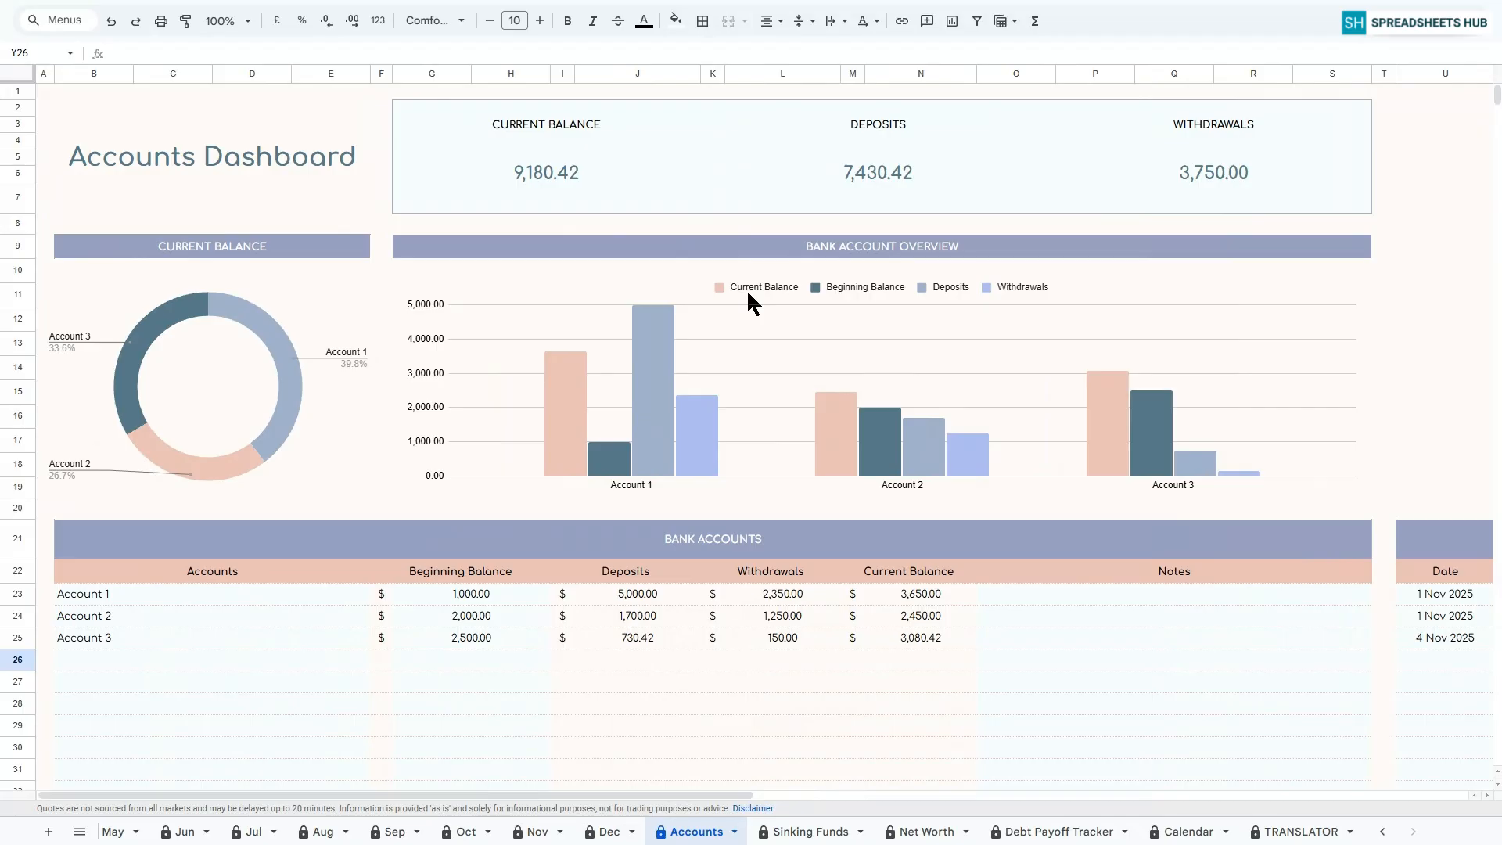
left_click(238, 247)
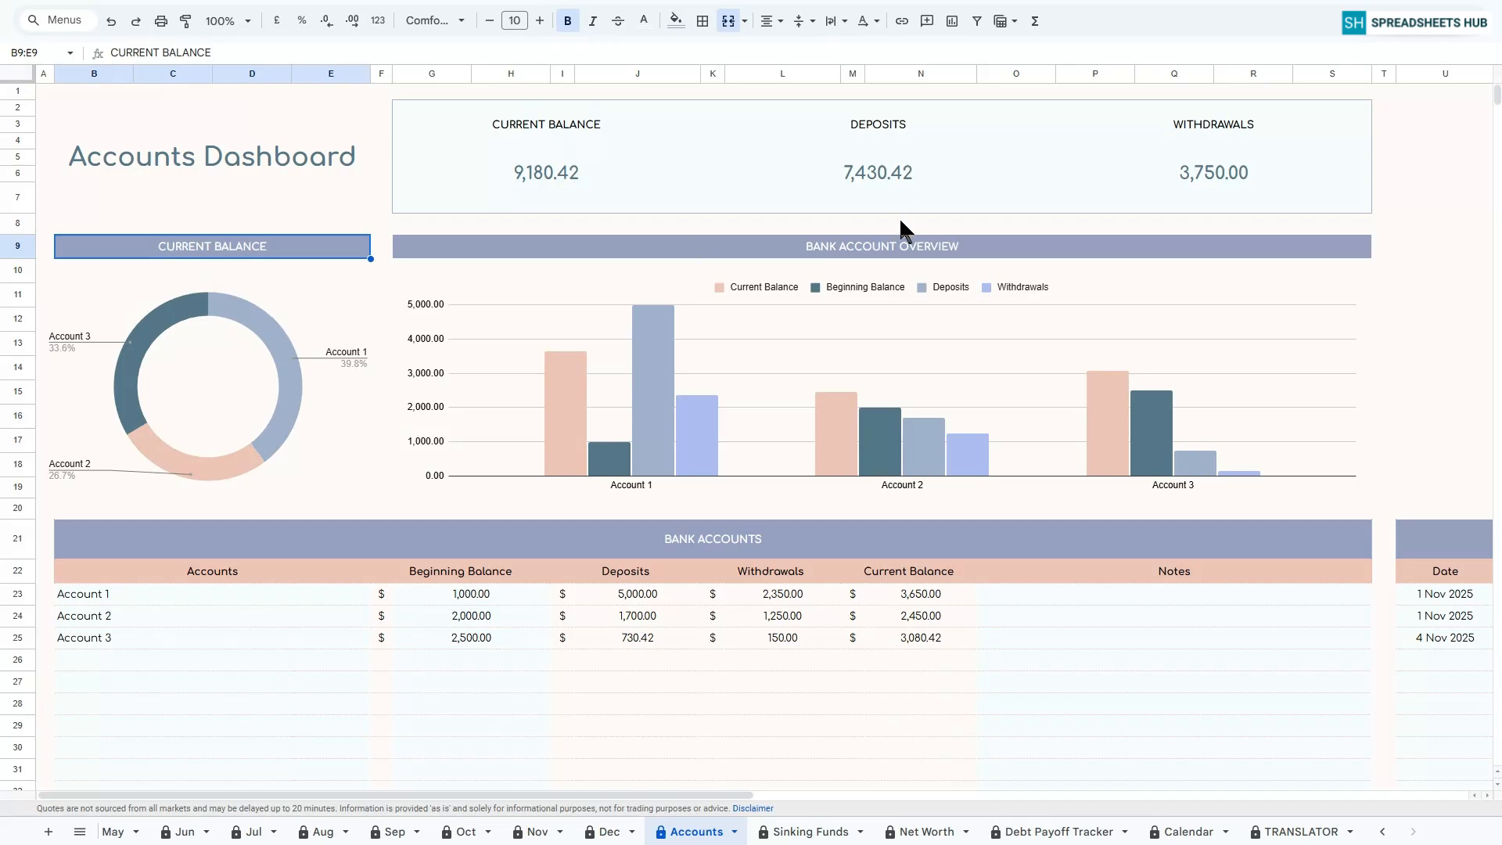
left_click(890, 246)
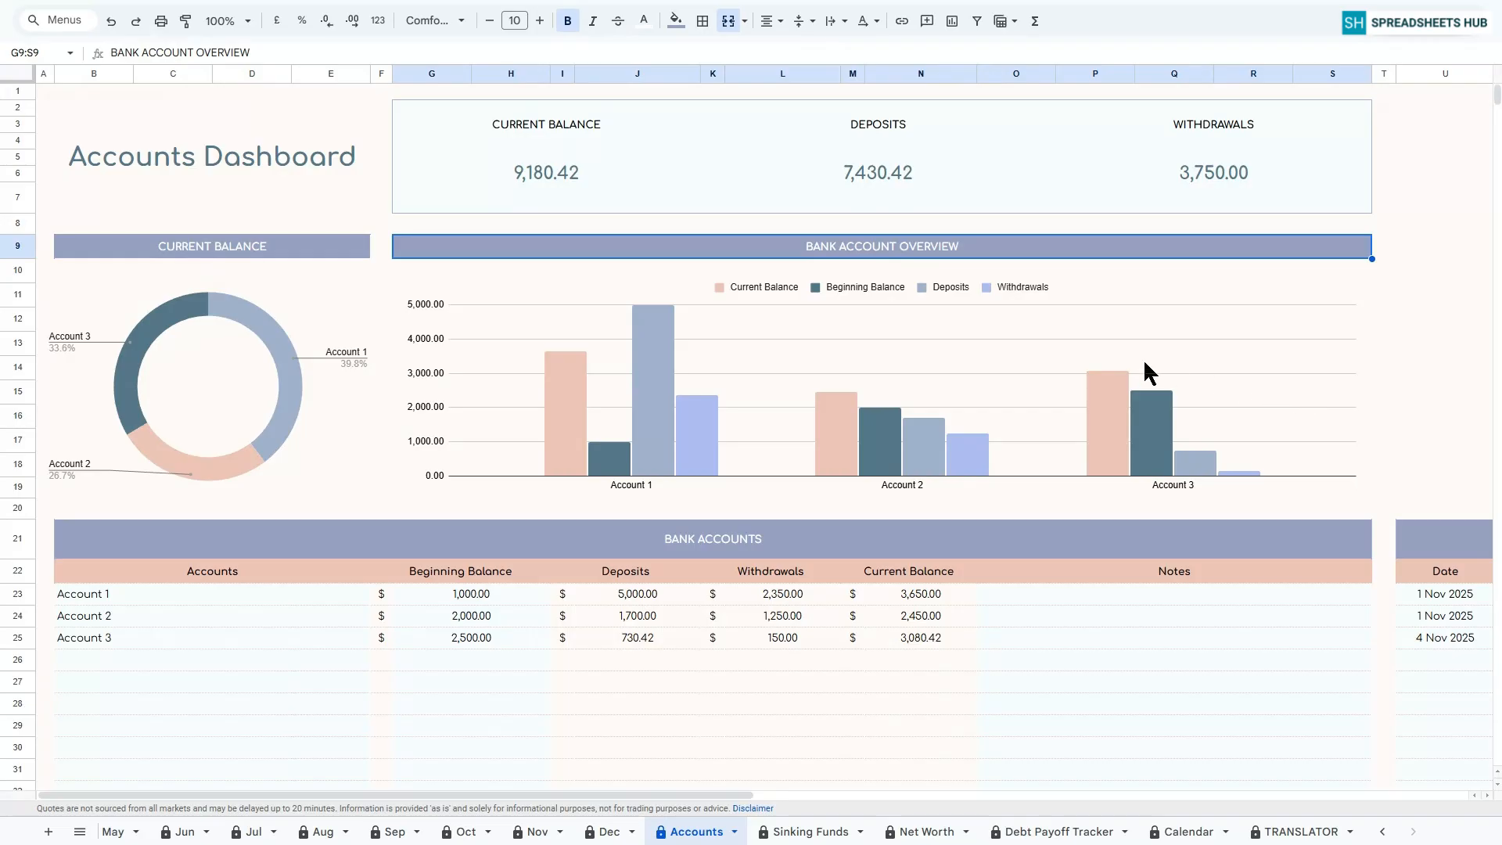
left_click(48, 89)
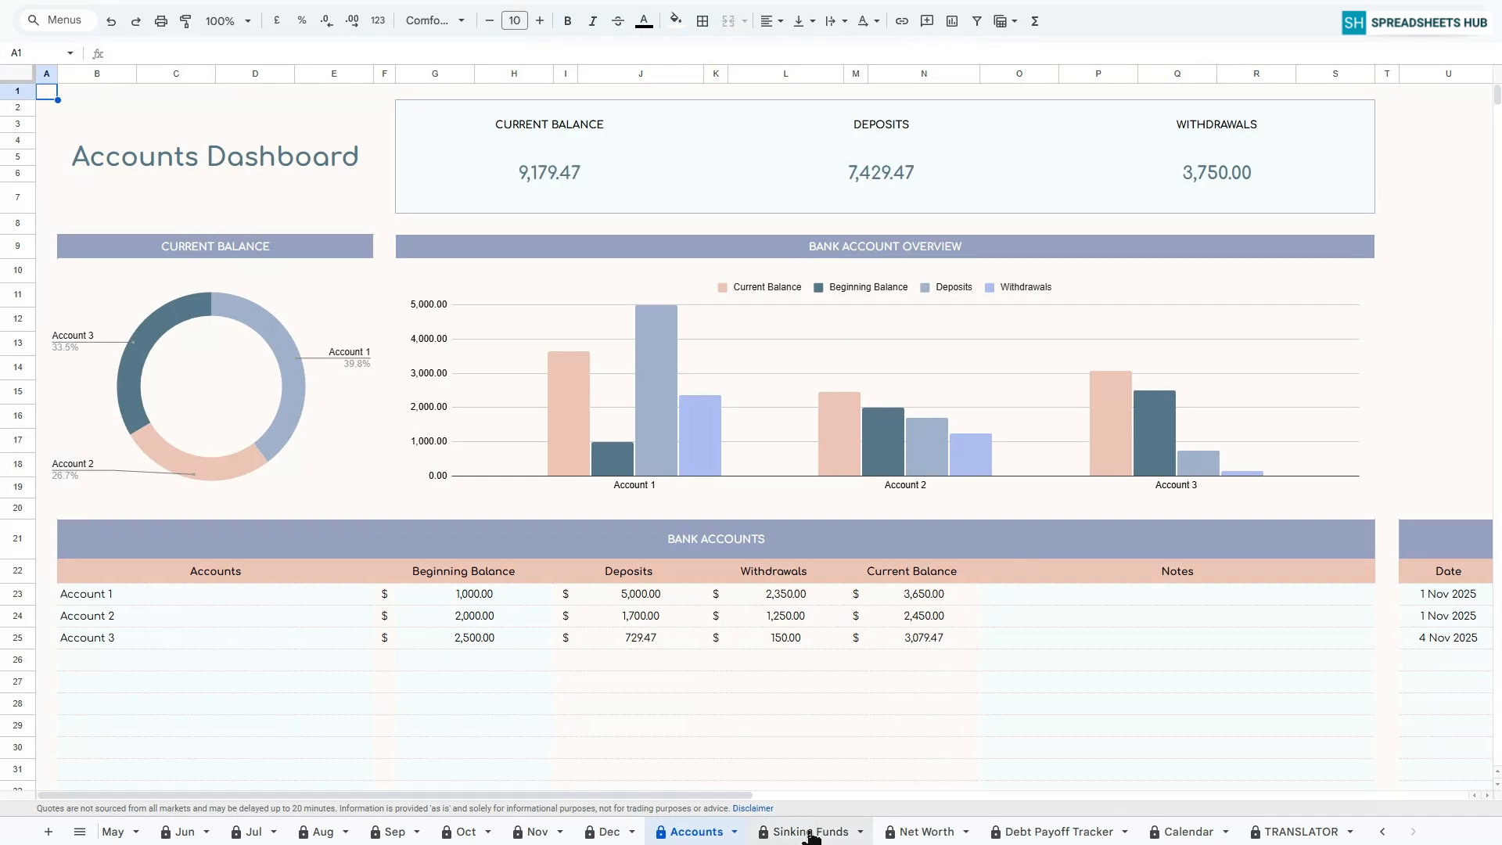
On the Sinking Funds sheet, add a Vacation fund with goal amount 2000 and starting amount 100.
left_click(810, 834)
scroll(999, 529, "down", 15)
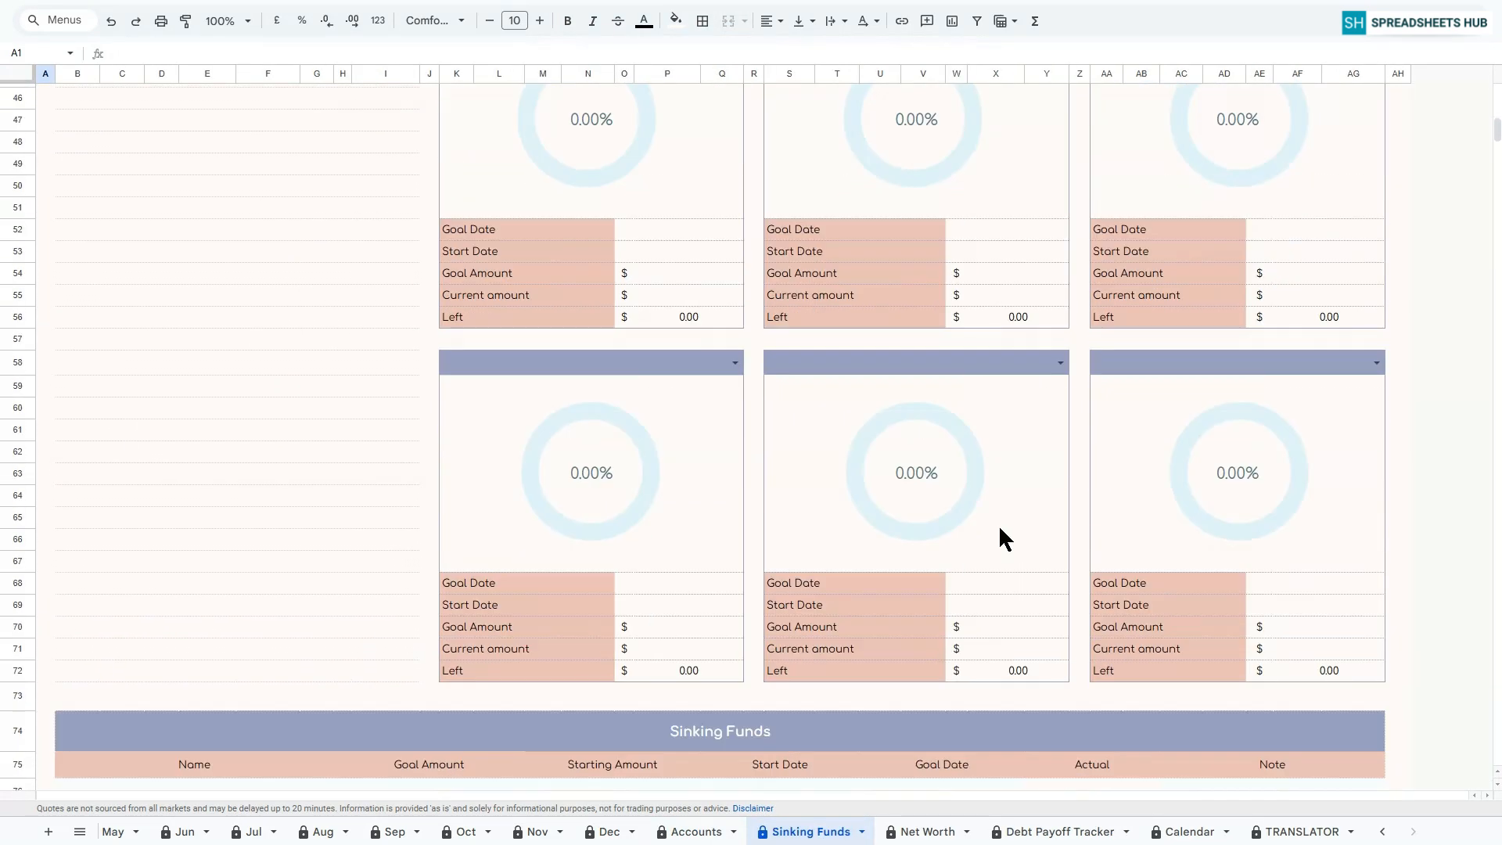
left_click(184, 381)
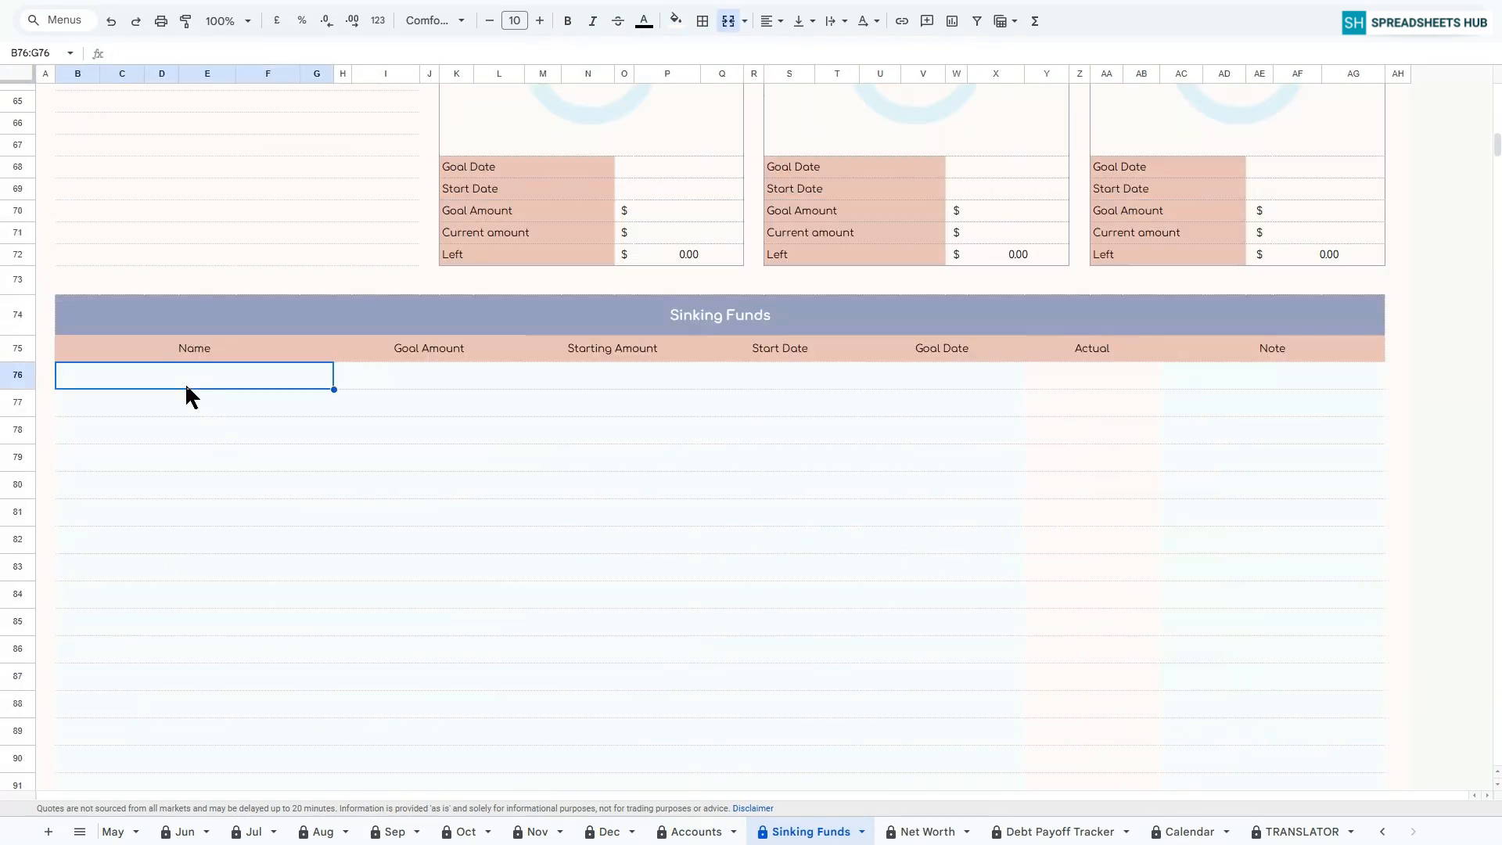
type("Vaca")
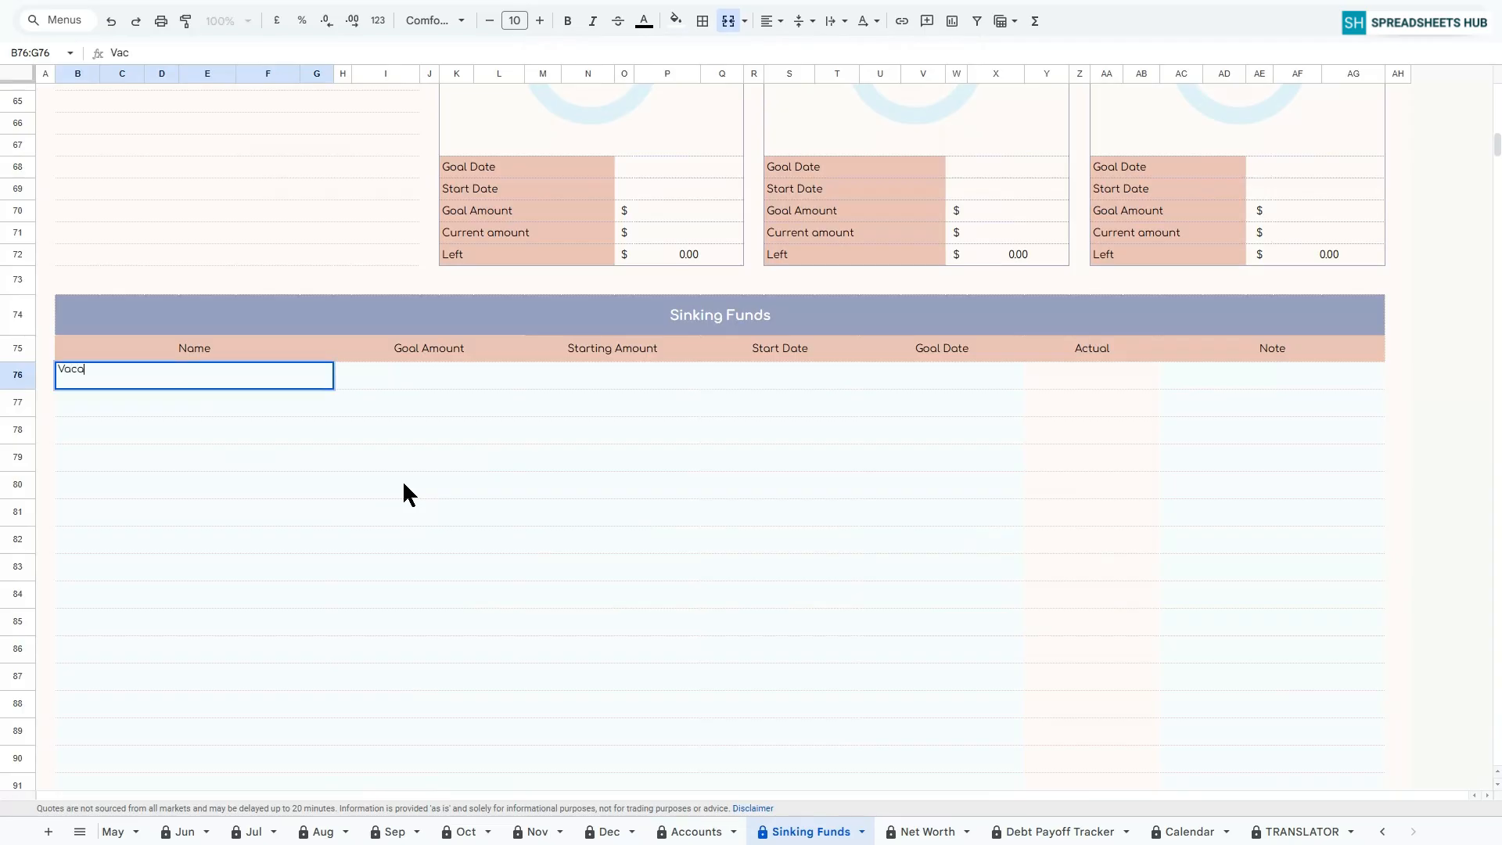
type("tion")
key("Return")
left_click(423, 374)
type("2000")
key("Tab")
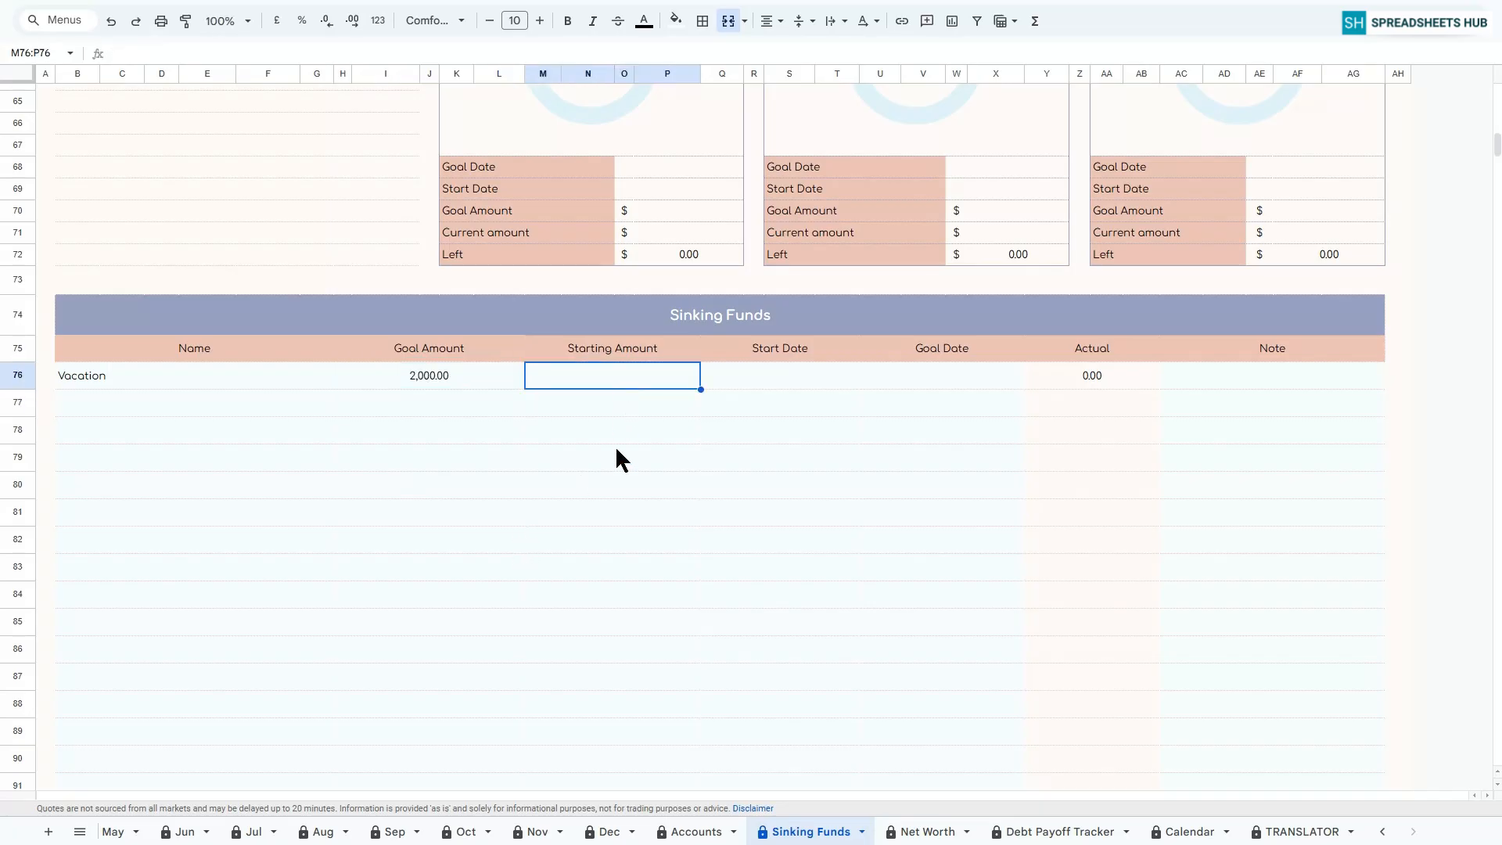
type("100")
key("Return")
Set the Vacation fund's start date to 1 Nov 2025 and its goal date to 2 Mar 2026.
double_click(836, 374)
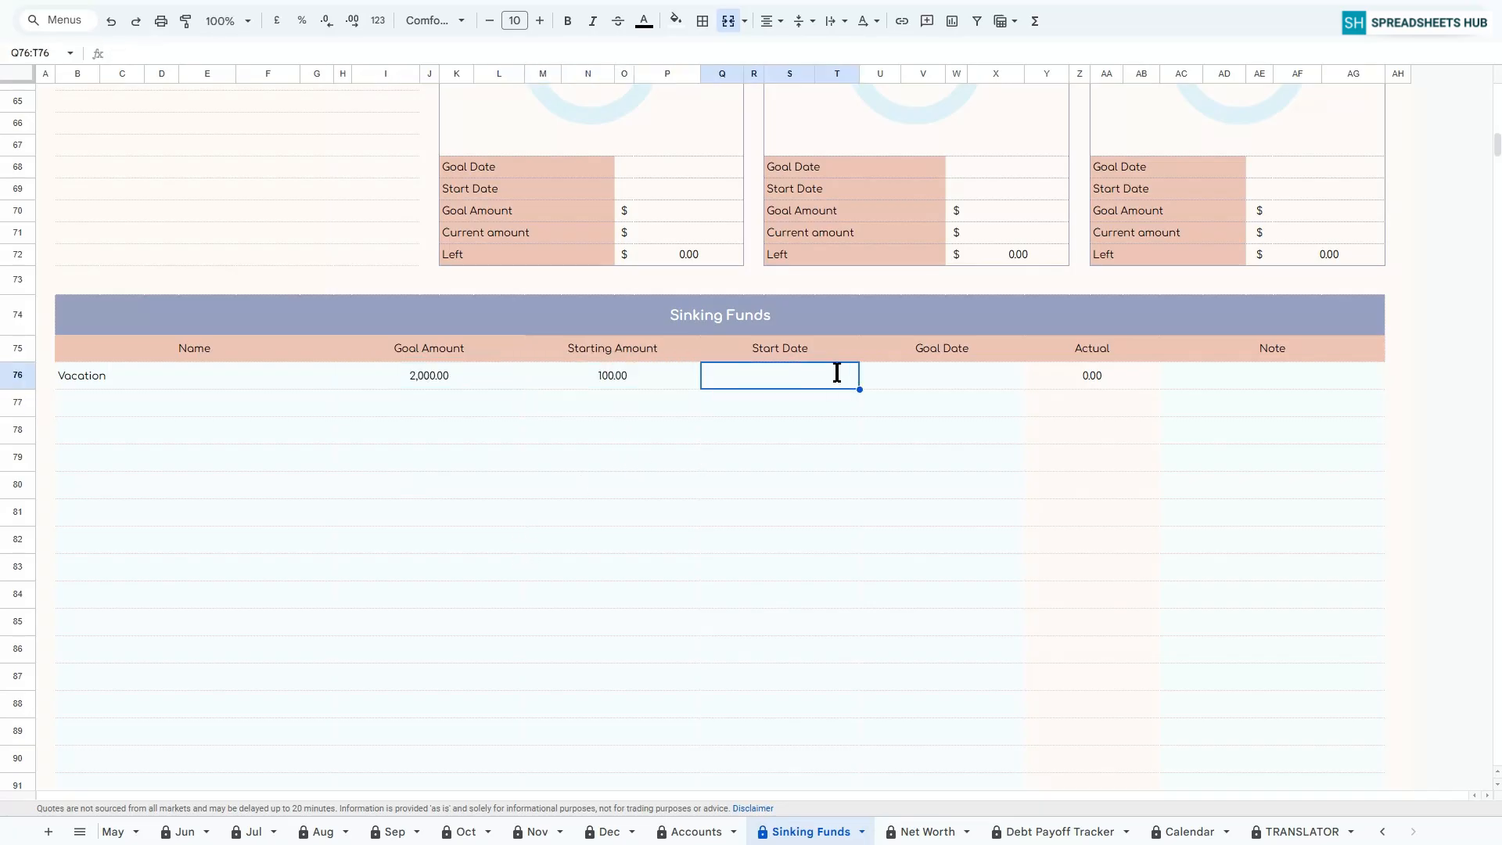
left_click(850, 454)
double_click(923, 379)
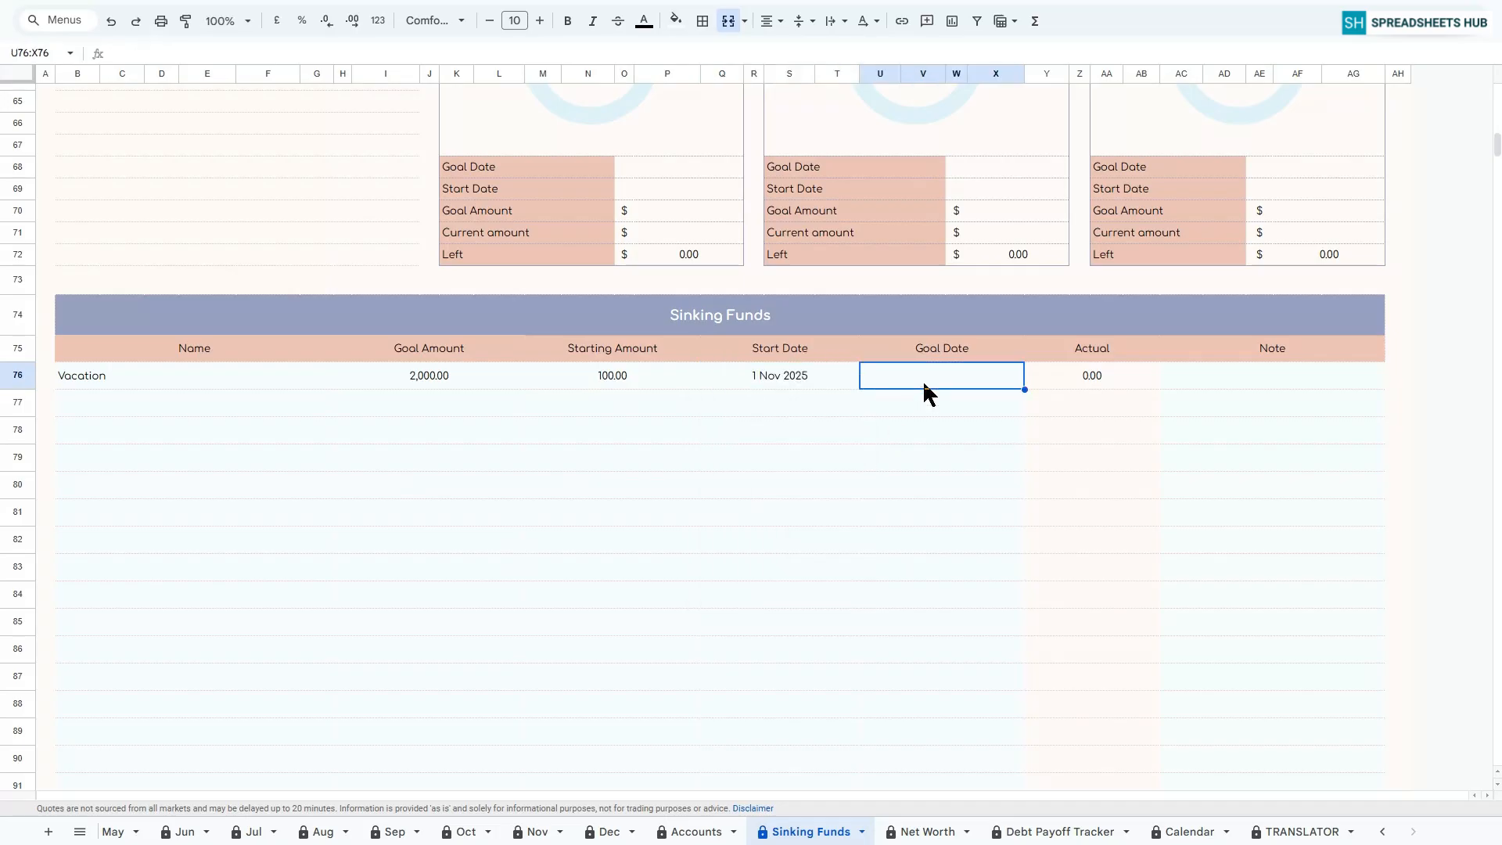
left_click(1010, 405)
left_click(1011, 405)
left_click(1012, 406)
left_click(1012, 405)
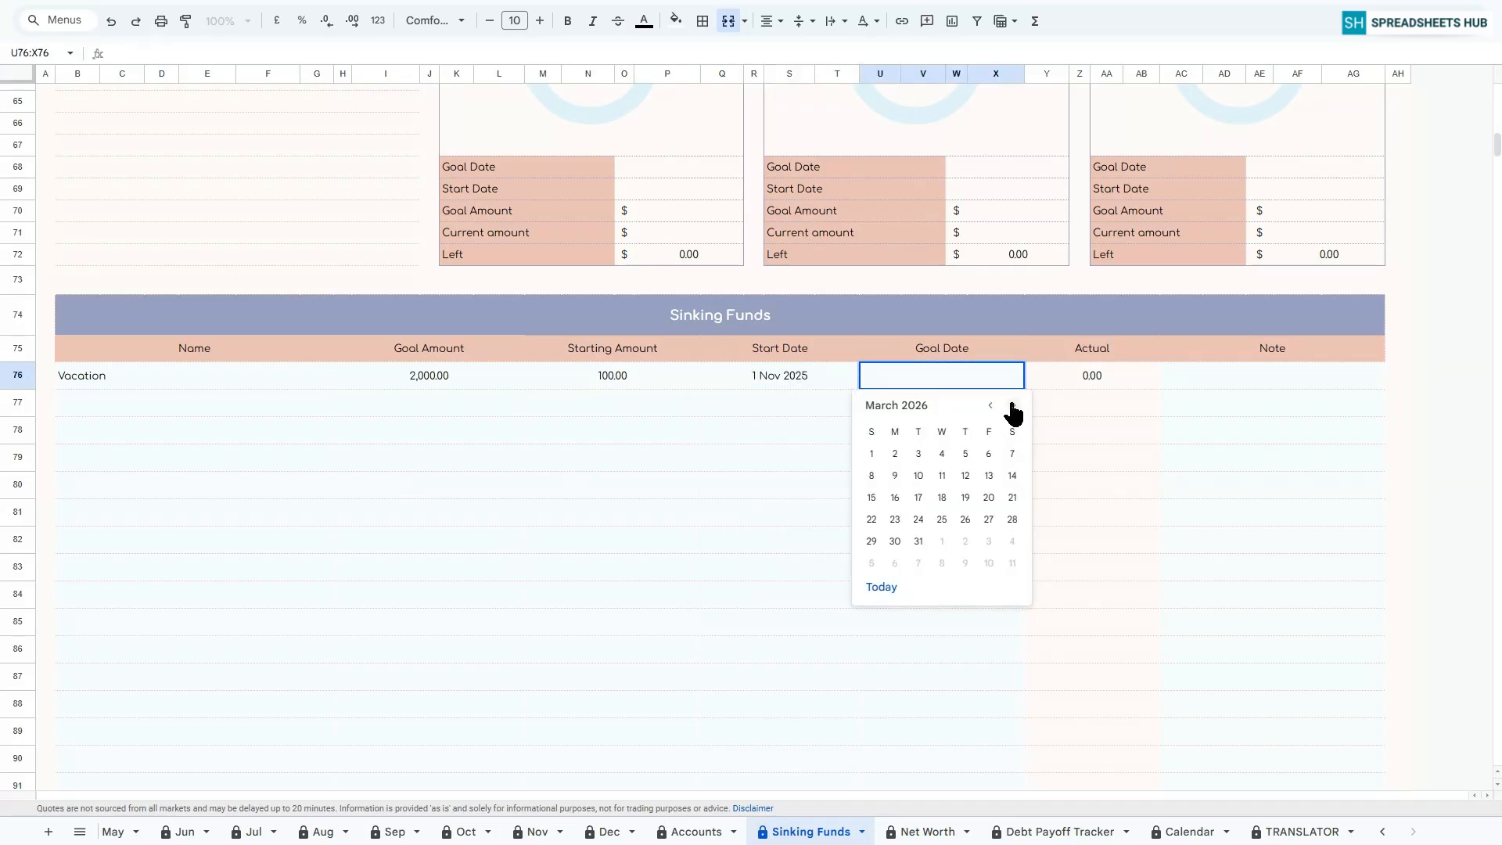
left_click(895, 454)
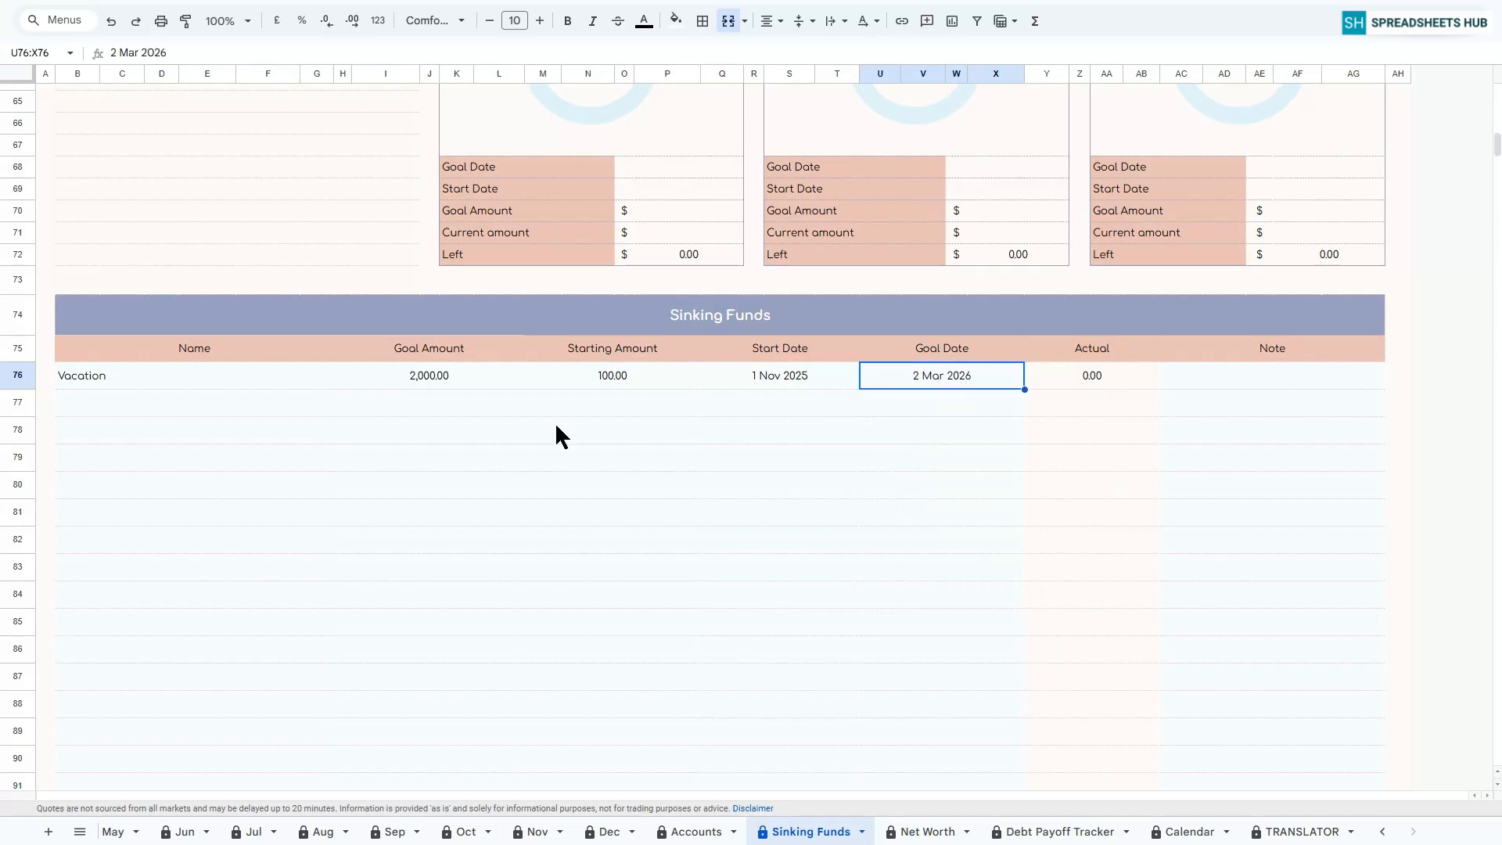
Add a Gifts sinking fund with goal amount 1500 and starting amount 500.
left_click(134, 415)
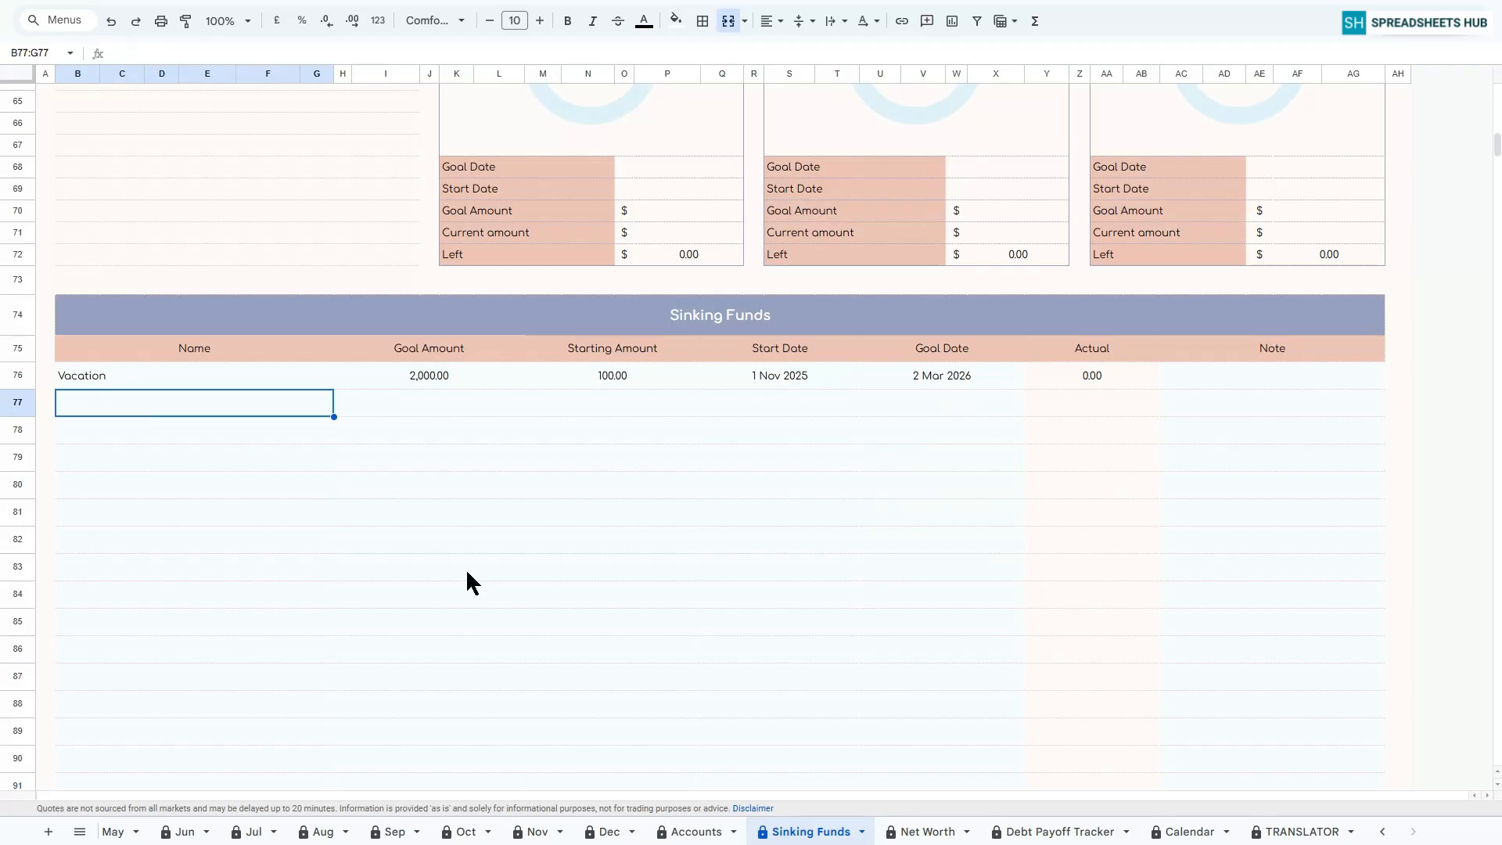
type("Gifts")
key("Tab")
type("1500")
key("Tab")
type("500")
key("Return")
Copy the 1 Nov 2025 start date down to the Gifts fund and set its goal date to 29 Dec 2025.
left_click_drag(763, 382, 771, 398)
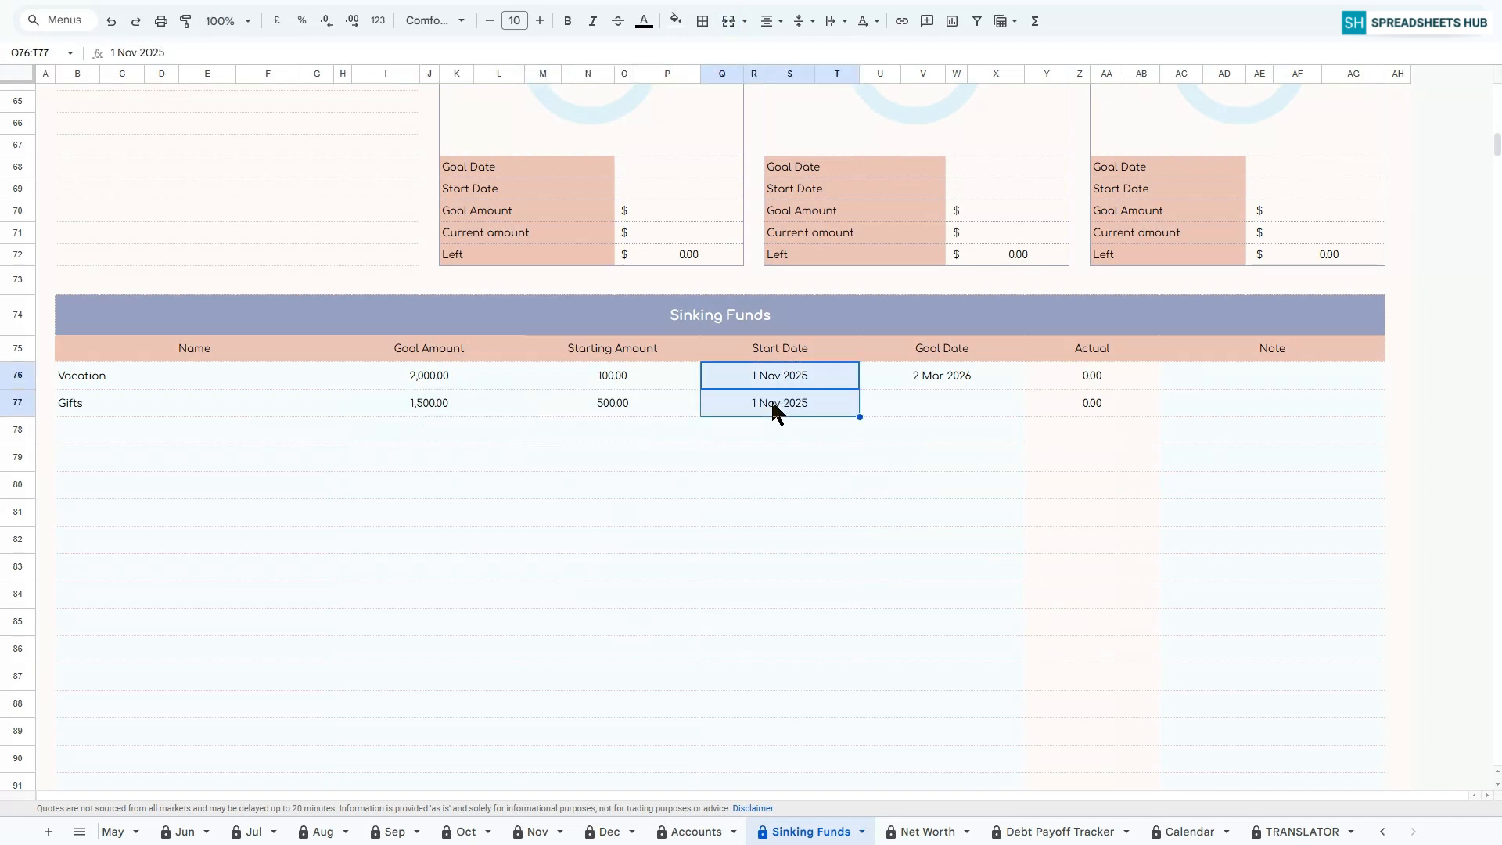
key("ctrl+d")
left_click(962, 407)
double_click(964, 407)
left_click(984, 431)
left_click(984, 431)
left_click(894, 570)
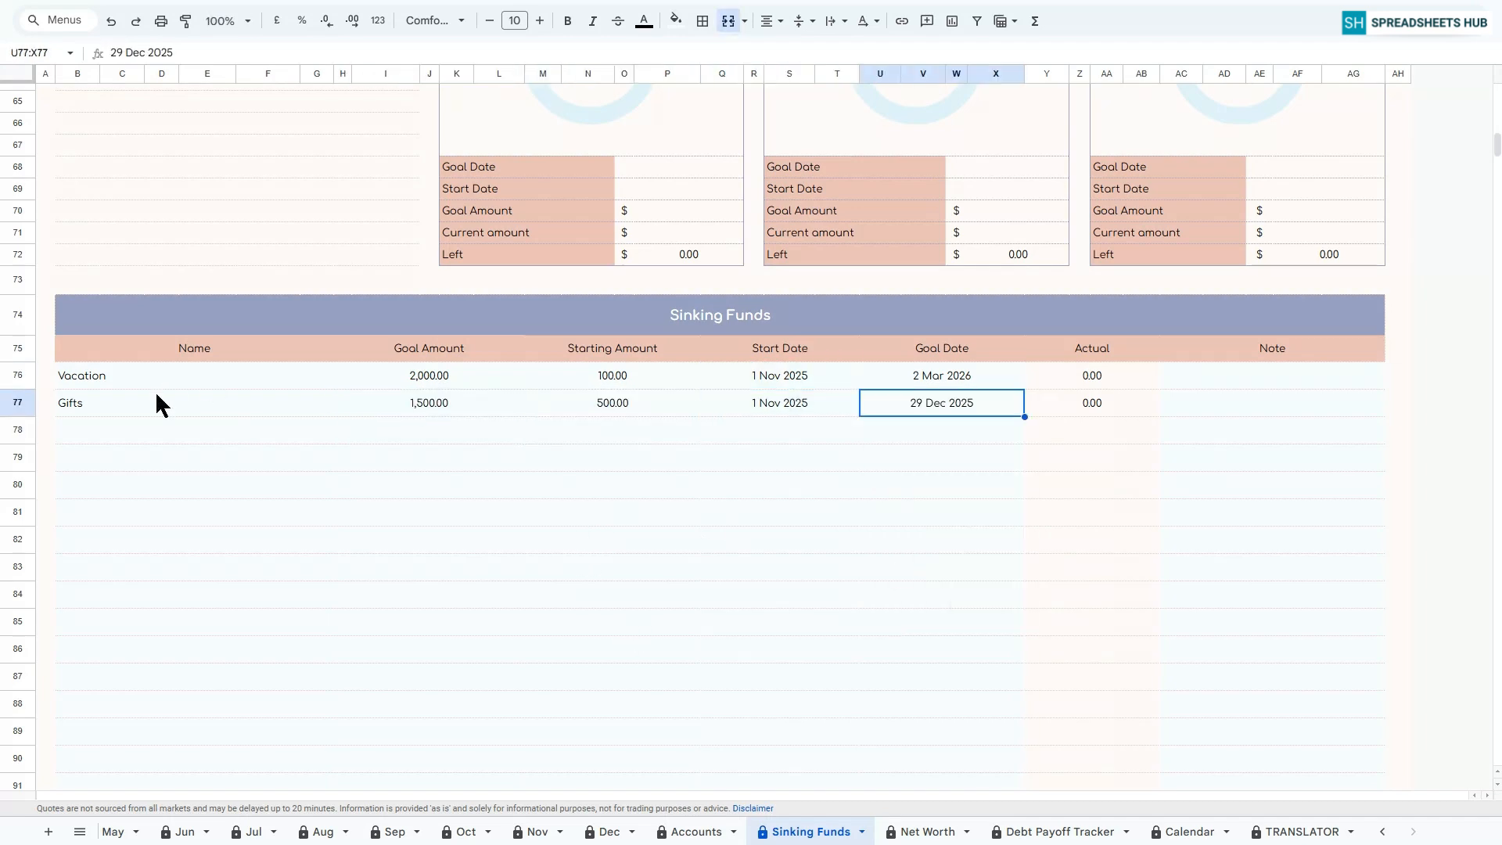
Add a Birthday Party sinking fund with goal amount 1000 and starting amount 100.
left_click(235, 430)
type("Birthday")
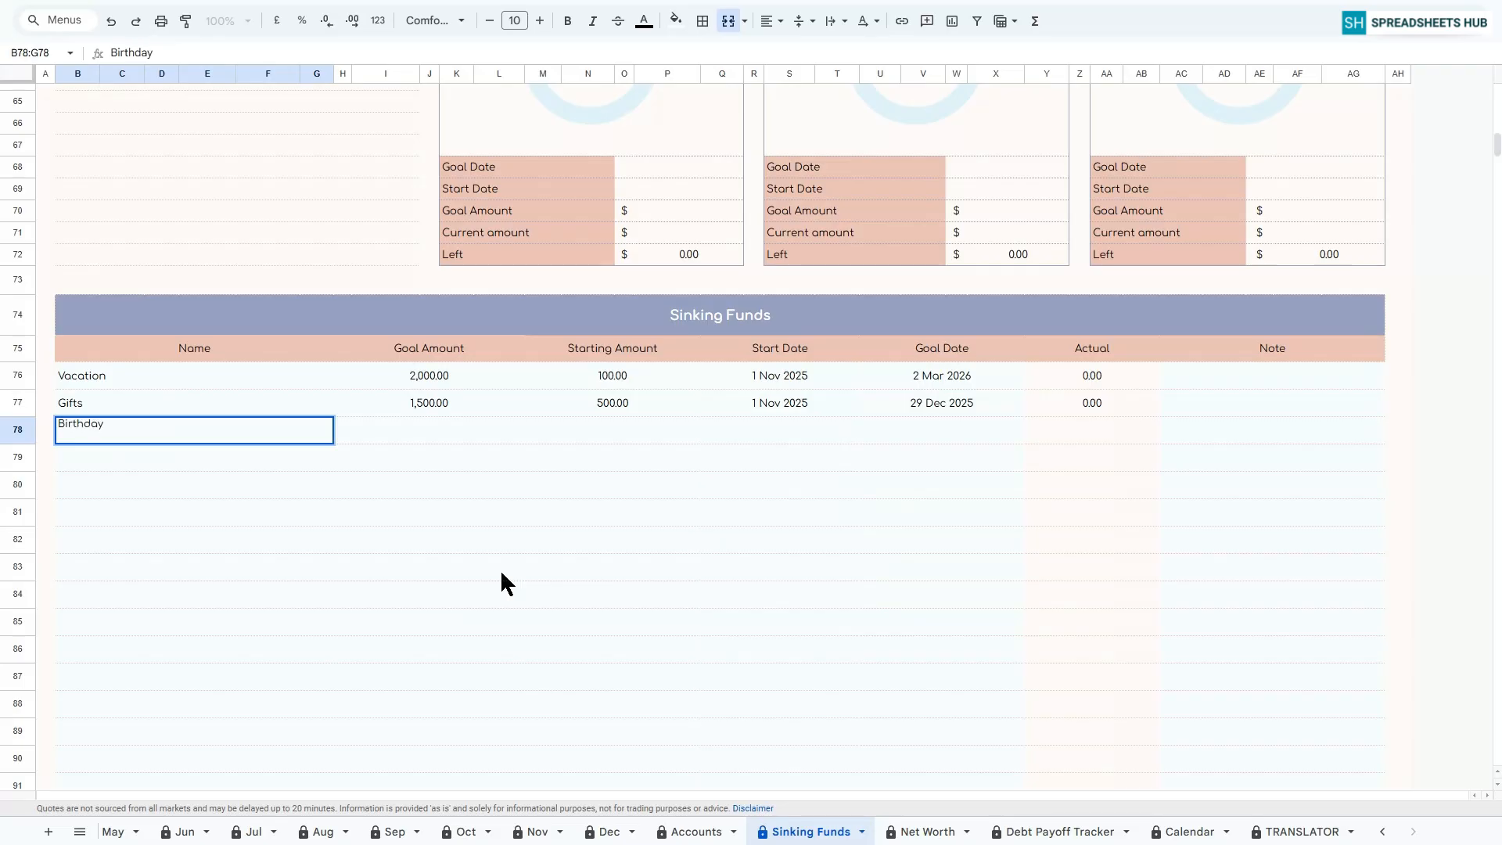
type(" Party")
key("Return")
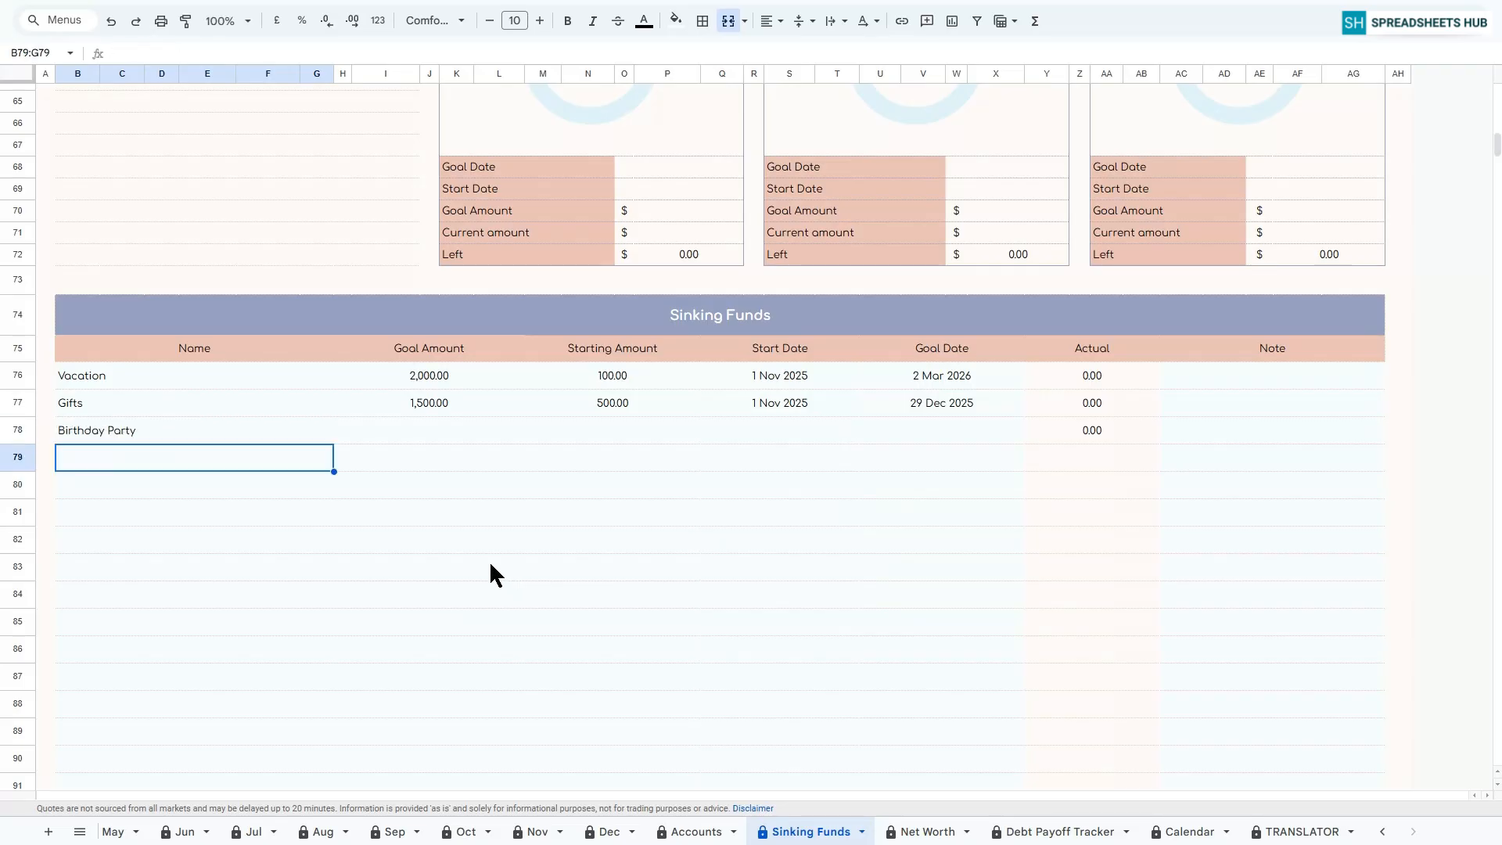
left_click(480, 428)
type("1000")
key("Return")
left_click(579, 435)
type("100")
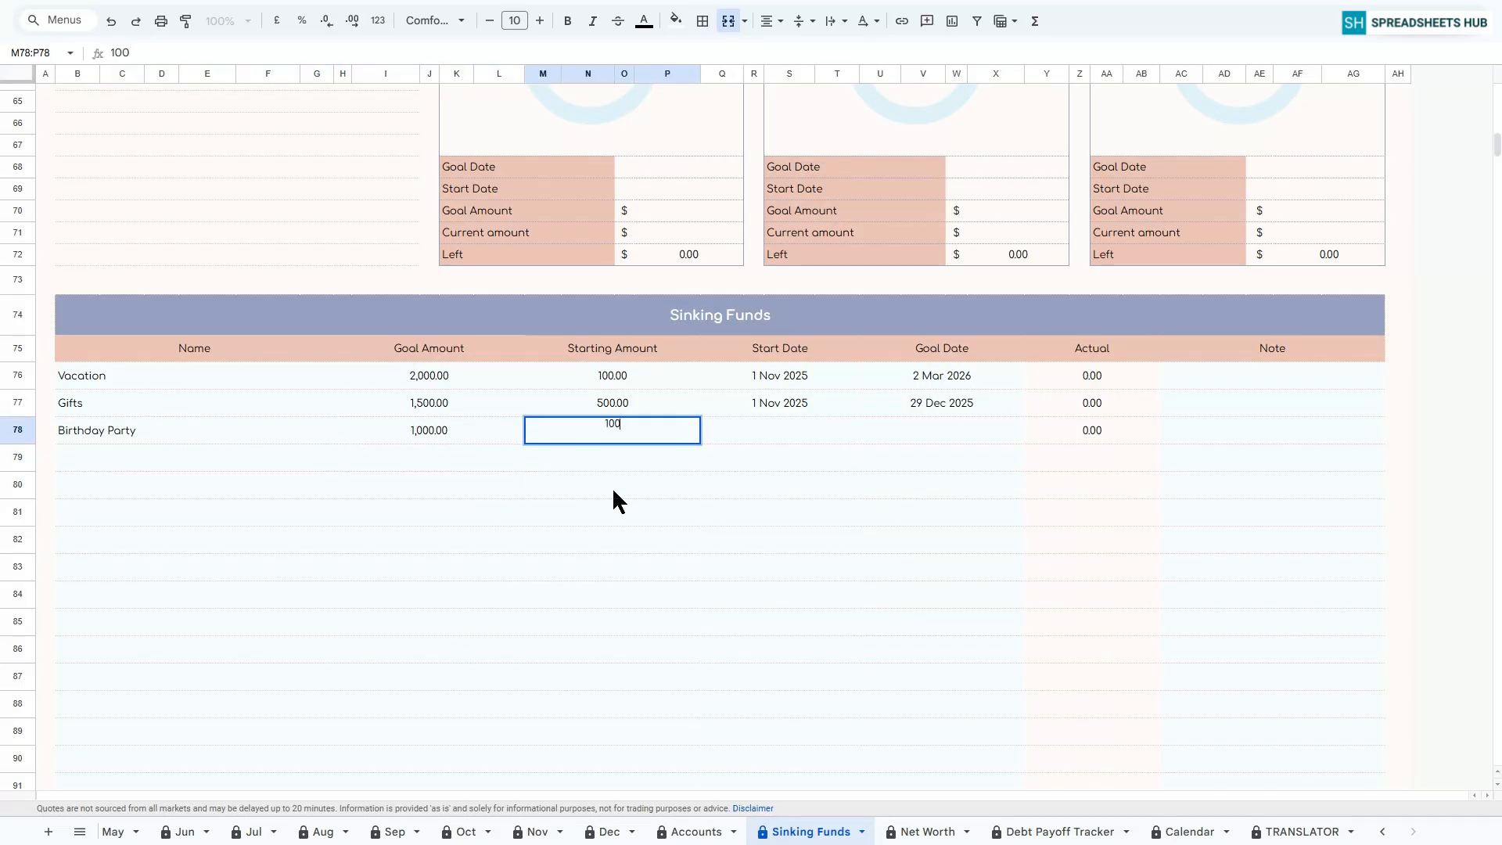
key("Return")
Set the Birthday Party fund's start date to 3 Nov 2025 and its goal date to 31 Mar 2026.
left_click(782, 422)
left_click_drag(784, 404, 786, 423)
key("ctrl+d")
double_click(786, 424)
left_click(734, 529)
left_click(936, 424)
double_click(936, 424)
left_click(1013, 460)
left_click(1013, 460)
left_click(1013, 460)
left_click(918, 596)
Add a Car Replacement sinking fund with goal amount 3000 and starting amount 50.
left_click(244, 460)
type("Car Replacement")
key("Return")
left_click(438, 458)
type("3,000")
key("Return")
key("Up")
key("Right")
type("50")
Set the Car Replacement fund's start date to 5 Nov 2025 and its goal date to 31 Jan 2026.
left_click_drag(778, 430, 775, 453)
double_click(776, 458)
left_click(777, 558)
double_click(960, 457)
left_click(1013, 487)
left_click(1013, 487)
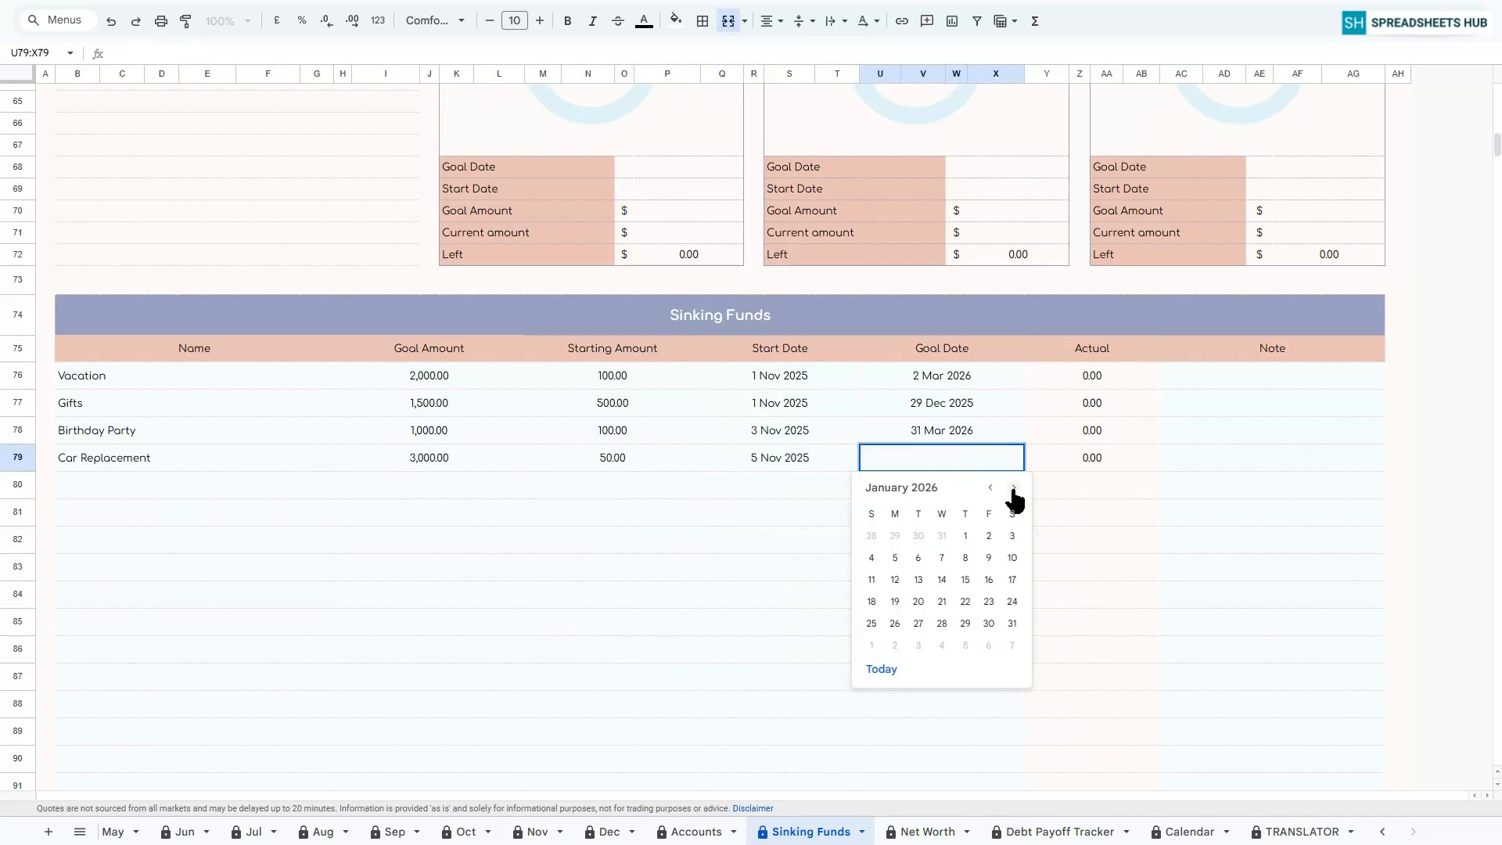
left_click(1012, 623)
Add a Home Maintenance sinking fund with goal amount 2500 and starting amount 100.
key("Return")
type("Home Maintenance")
key("Return")
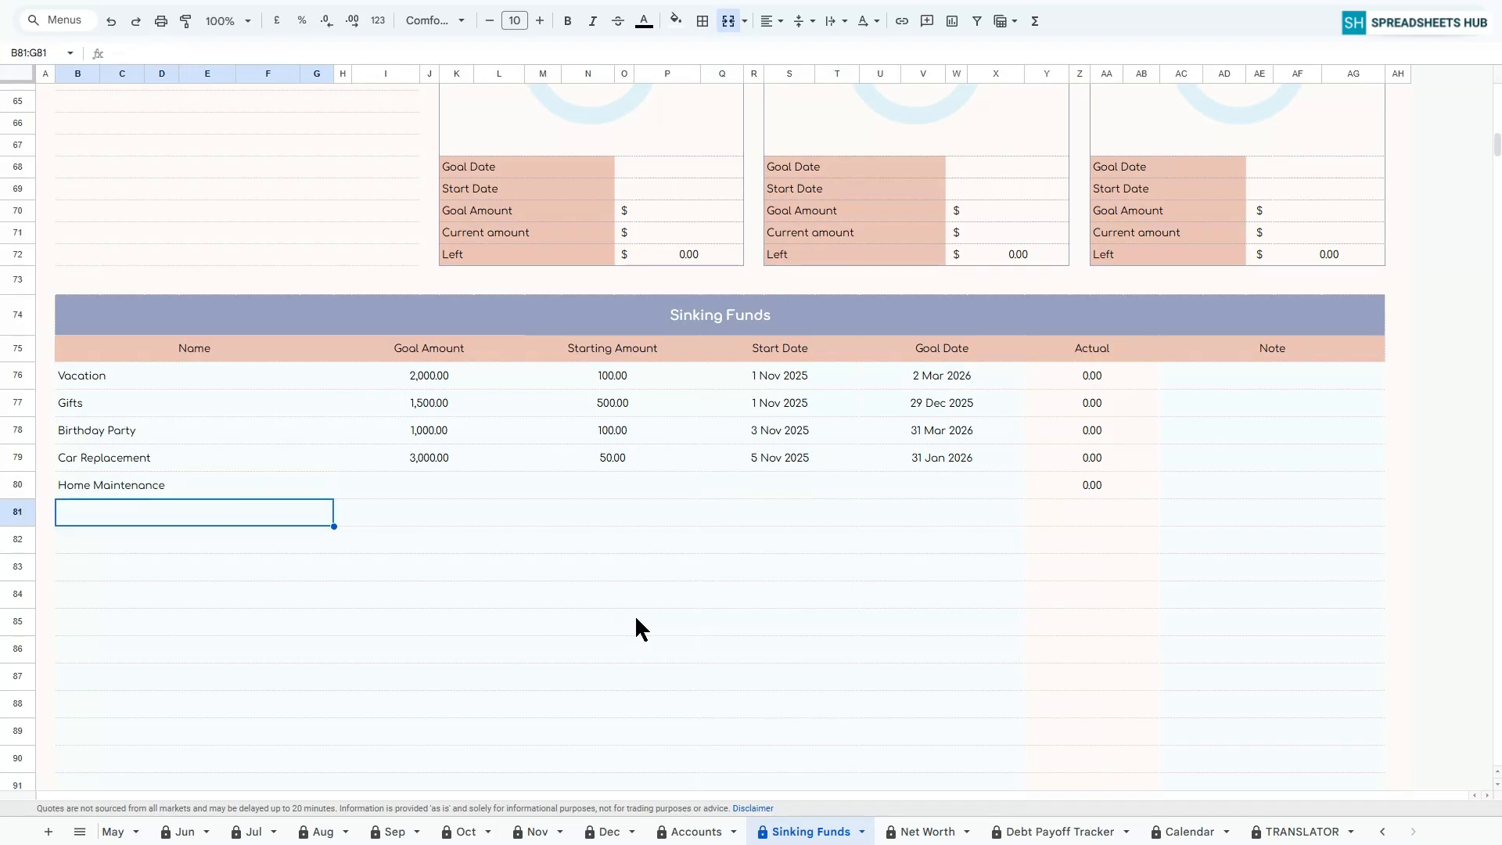
left_click(408, 478)
type("2500")
key("Tab")
type("100")
key("Return")
Set the Home Maintenance fund's start date to 1 Nov 2025 and its goal date to 1 Jan 2026.
double_click(784, 485)
left_click(853, 577)
double_click(932, 484)
left_click(1013, 515)
left_click(1013, 515)
left_click(964, 562)
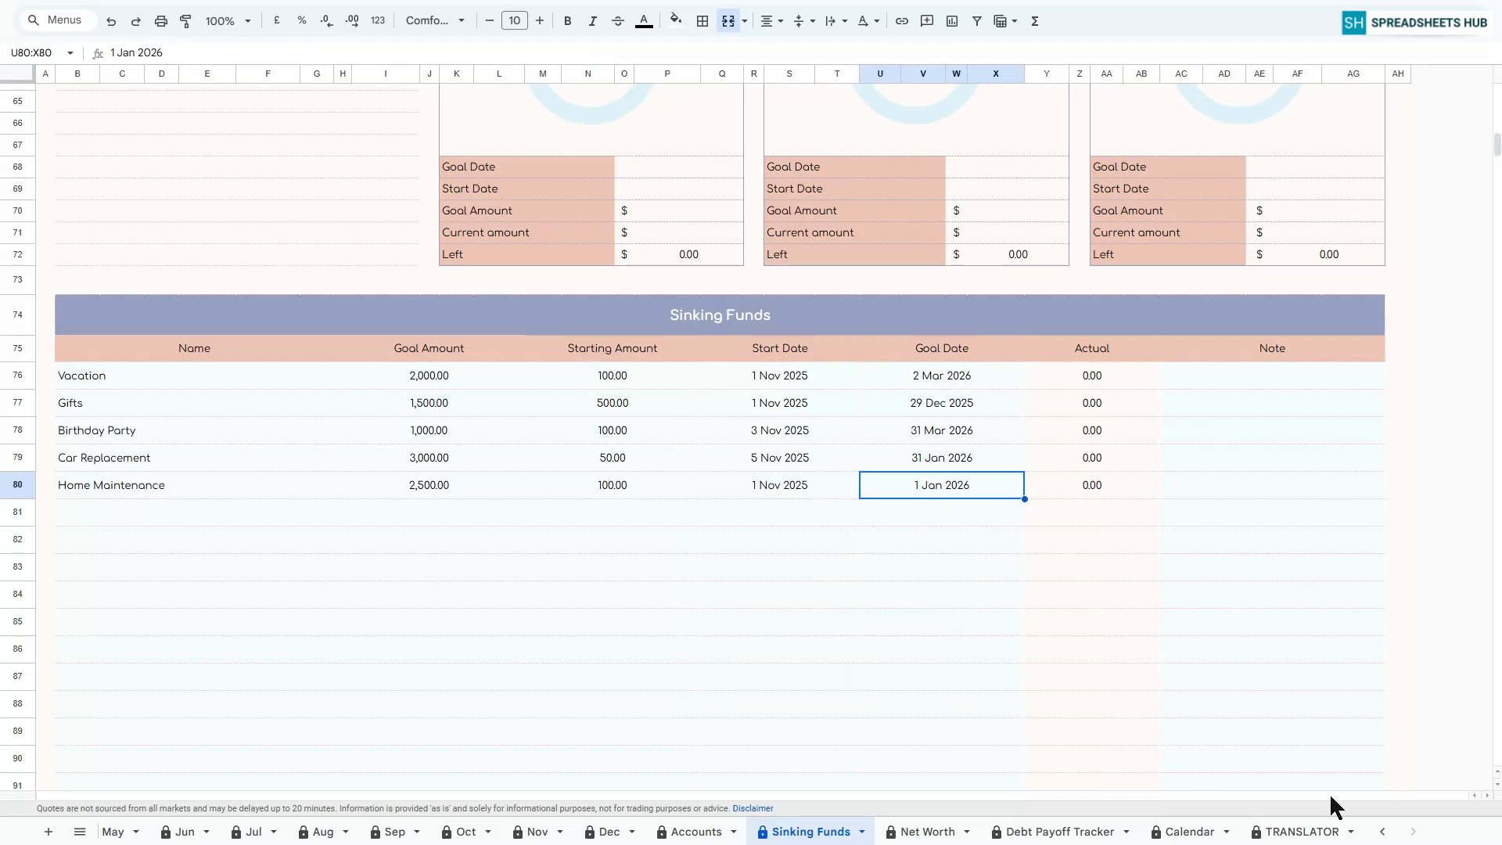
On the Transaction Tracker sheet, start a new entry in row 24 dated 06 Nov 25 with currency USD and amount 100.
left_click(1386, 834)
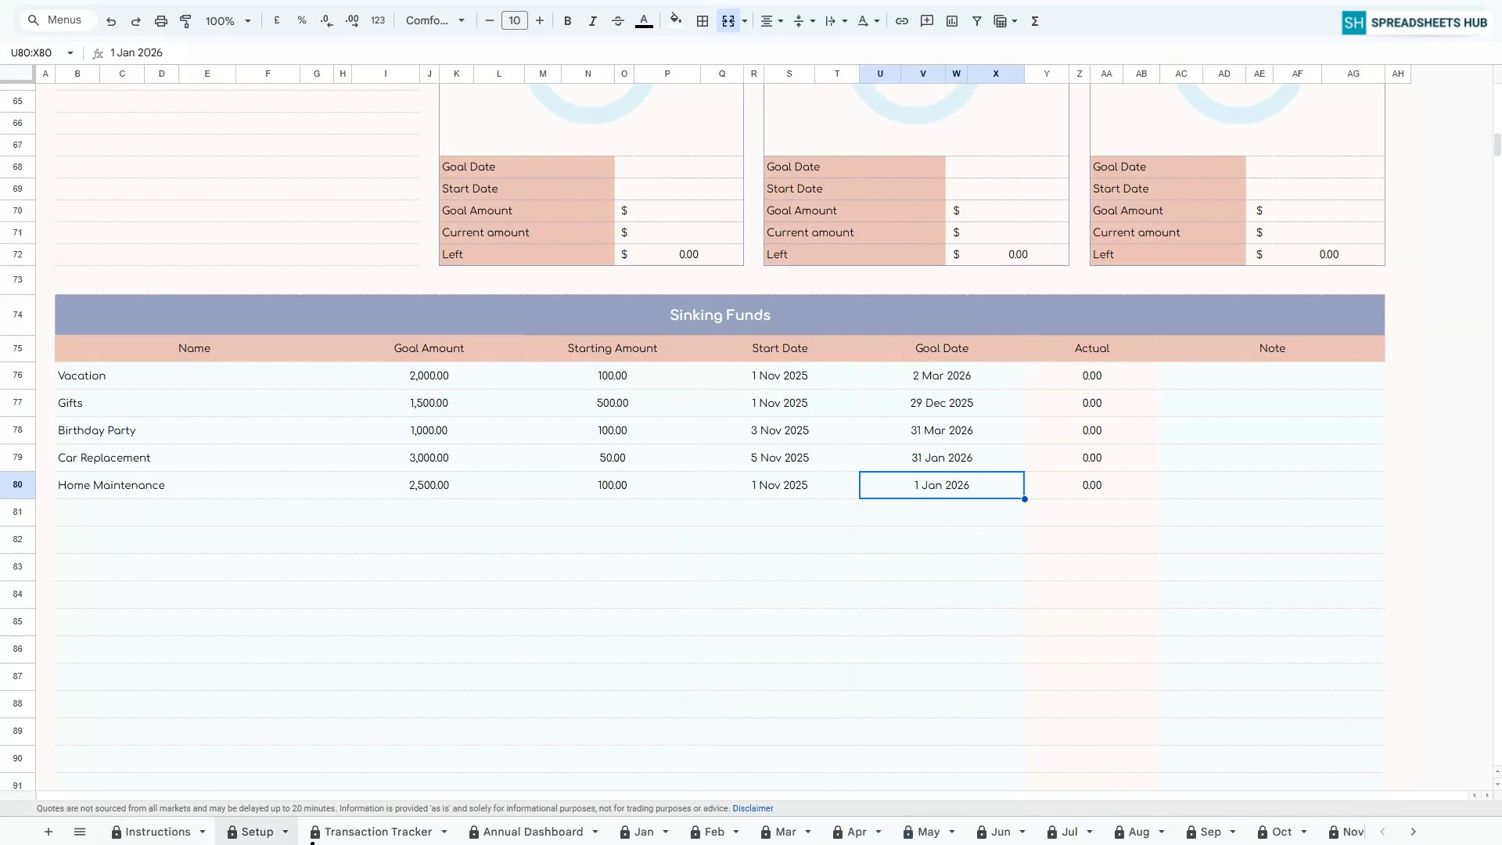
left_click(368, 835)
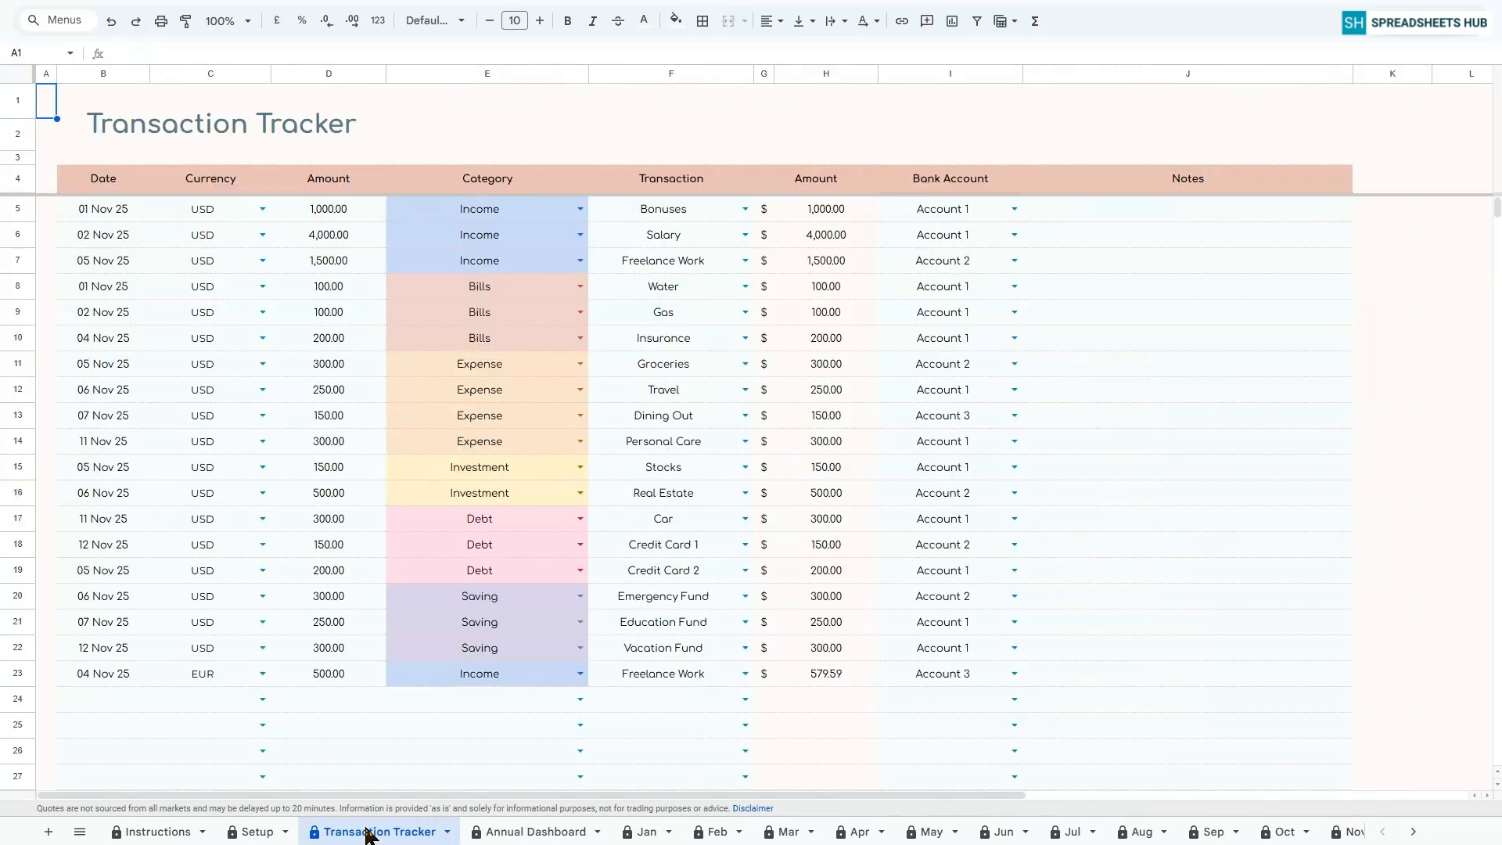
scroll(258, 594, "down", 2)
double_click(114, 595)
left_click(126, 695)
left_click(262, 594)
left_click(205, 618)
key("Tab")
type("100")
Assign the row 24 entry to category Sinking, transaction Vacation and bank account Account 1.
left_click(580, 594)
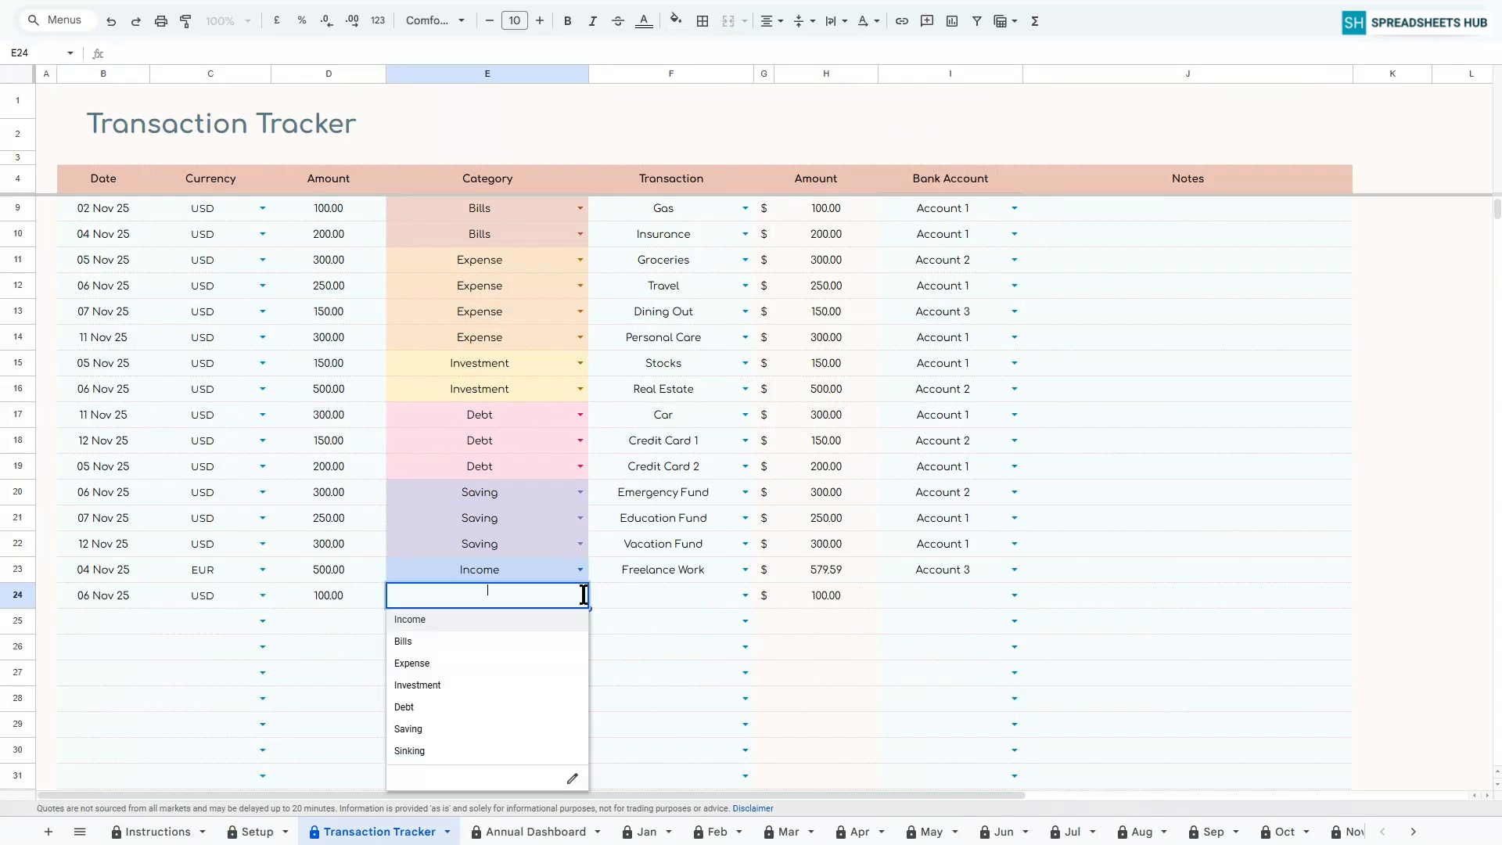
left_click(408, 751)
left_click(744, 595)
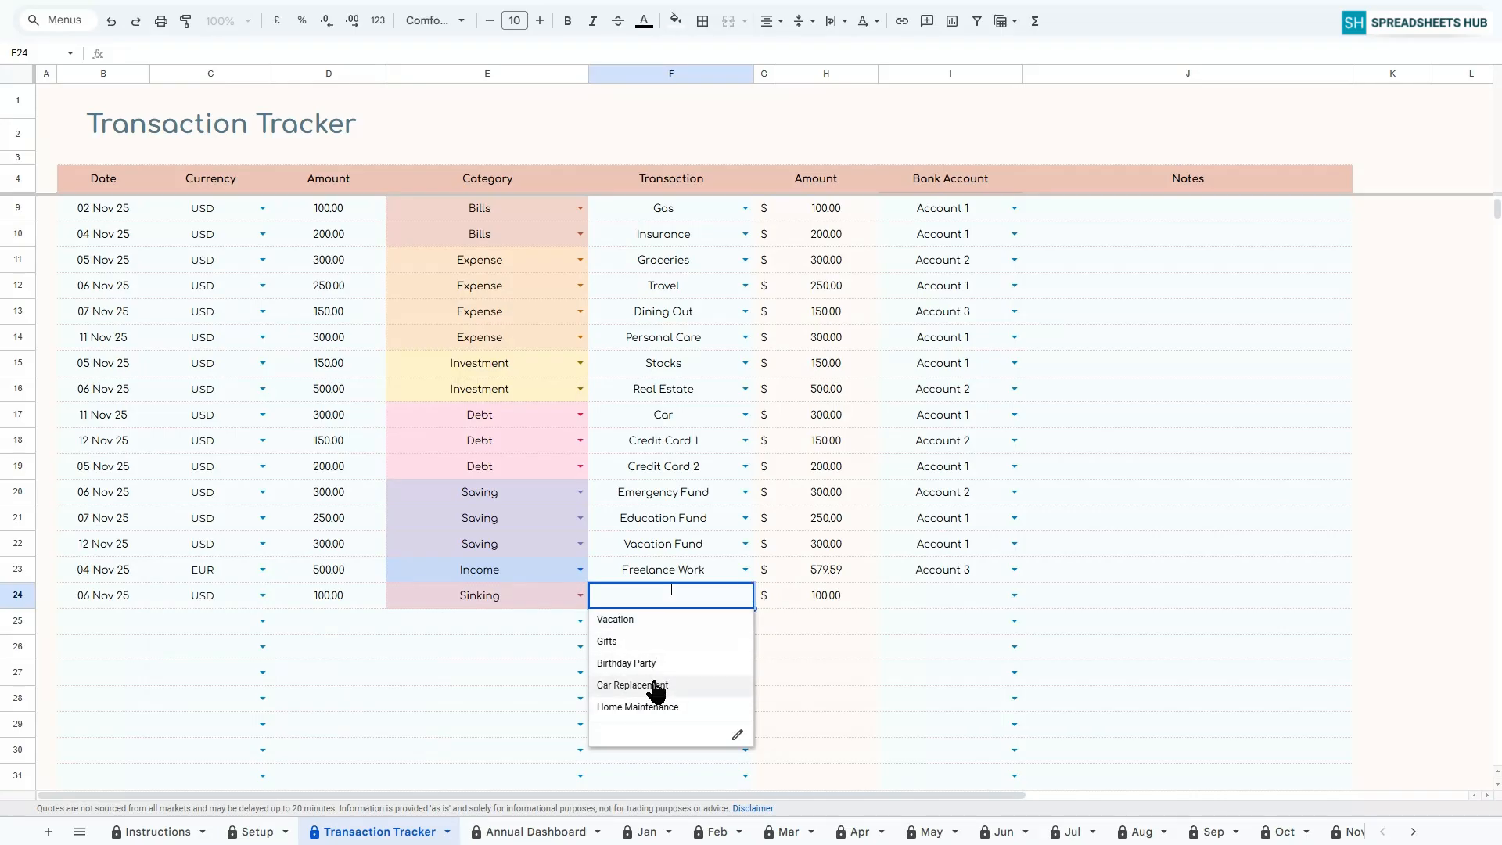
left_click(664, 619)
left_click(1014, 596)
left_click(927, 619)
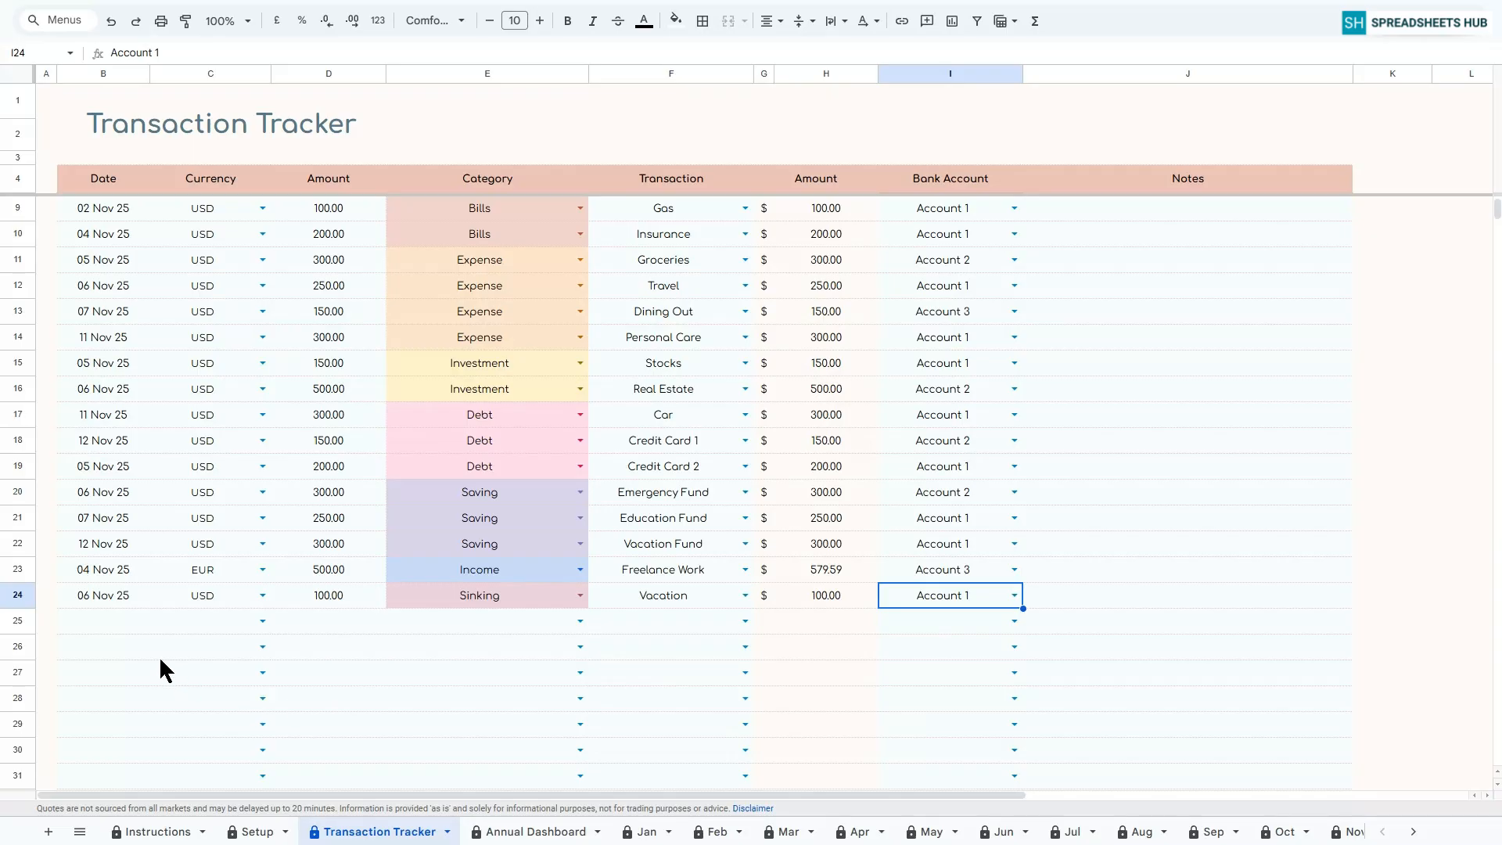
Start a new entry in row 25 dated 07 Nov 25 with currency USD and amount 400.
double_click(120, 616)
left_click(151, 476)
left_click(262, 622)
left_click(226, 645)
left_click(340, 621)
type("400")
key("Return")
Assign the row 25 entry to category Sinking, transaction Birthday Party and bank account Account 2.
left_click(580, 621)
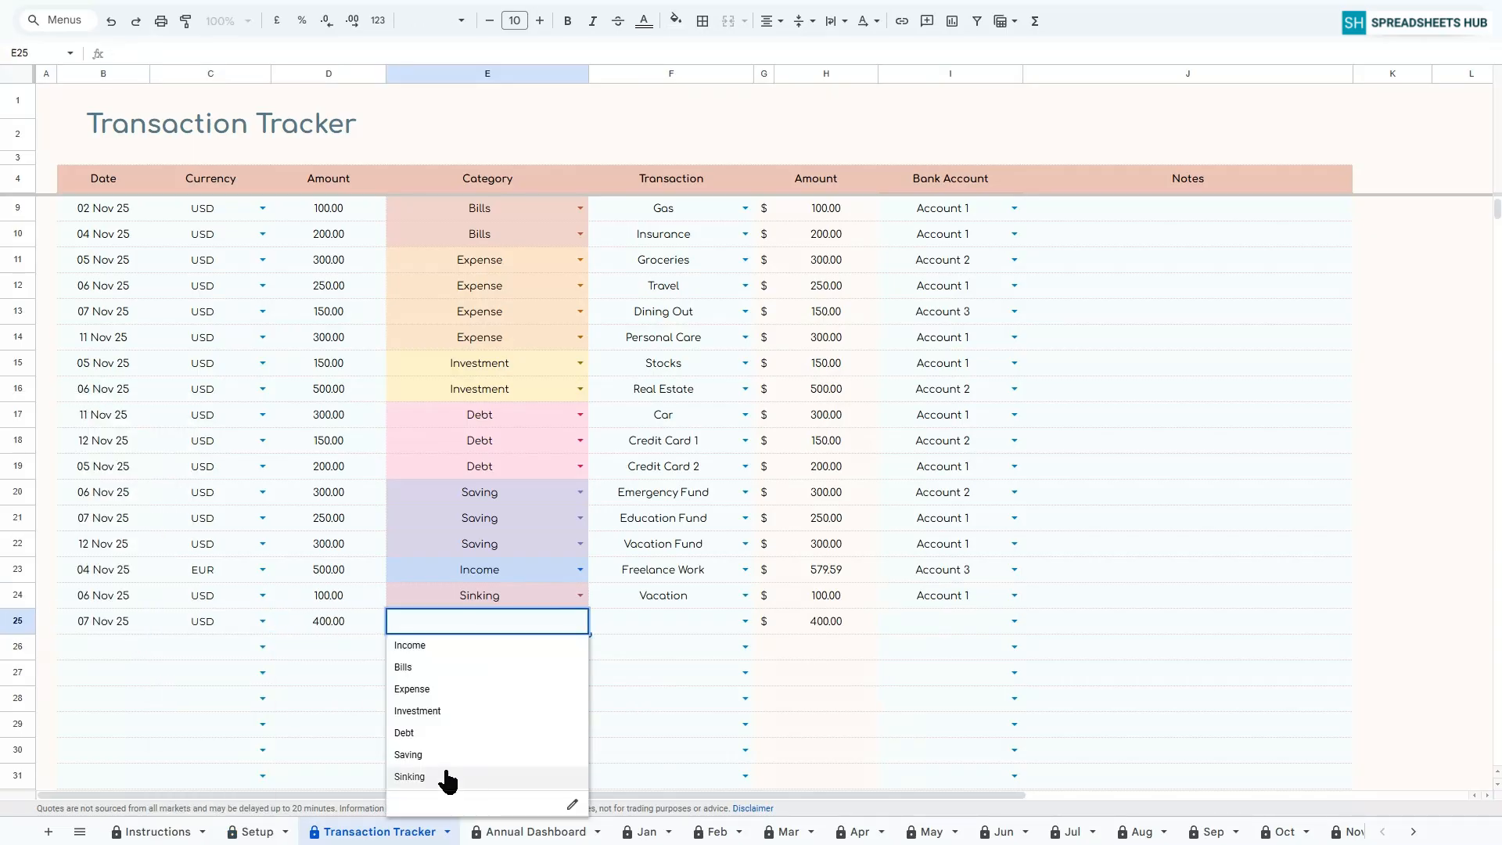
left_click(457, 776)
left_click(745, 621)
left_click(647, 688)
left_click(1014, 621)
left_click(937, 665)
Log a USD 500 transaction dated 12 Nov 25 in row 26 with category Sinking and transaction Car Replacement.
double_click(91, 646)
left_click(117, 521)
left_click(262, 647)
left_click(213, 671)
left_click(328, 647)
type("500")
left_click(580, 647)
left_click(457, 802)
left_click(745, 646)
left_click(650, 738)
Log a USD 100 transaction dated 07 Nov 25 in row 27 with category Sinking and transaction Home Maintenance.
double_click(109, 673)
left_click(150, 530)
left_click(262, 672)
left_click(213, 697)
left_click(328, 673)
type("100")
left_click(580, 673)
left_click(458, 826)
left_click(744, 672)
left_click(649, 788)
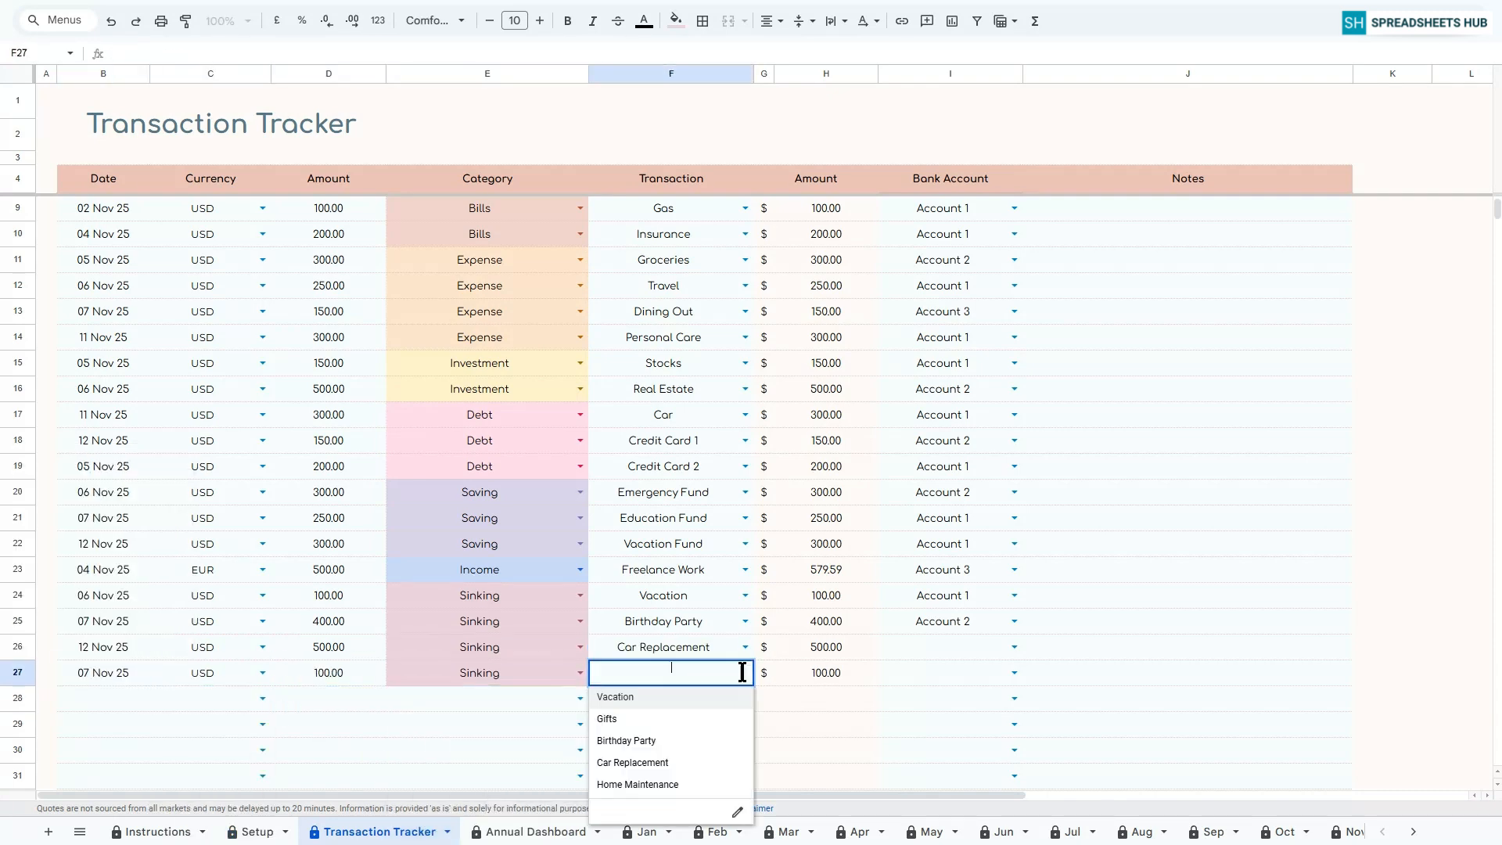
Log a USD 200 transaction dated 12 Nov 25 in row 28 with category Sinking and transaction Gifts.
double_click(117, 698)
left_click(117, 575)
left_click(262, 699)
left_click(213, 723)
left_click(329, 698)
type("200")
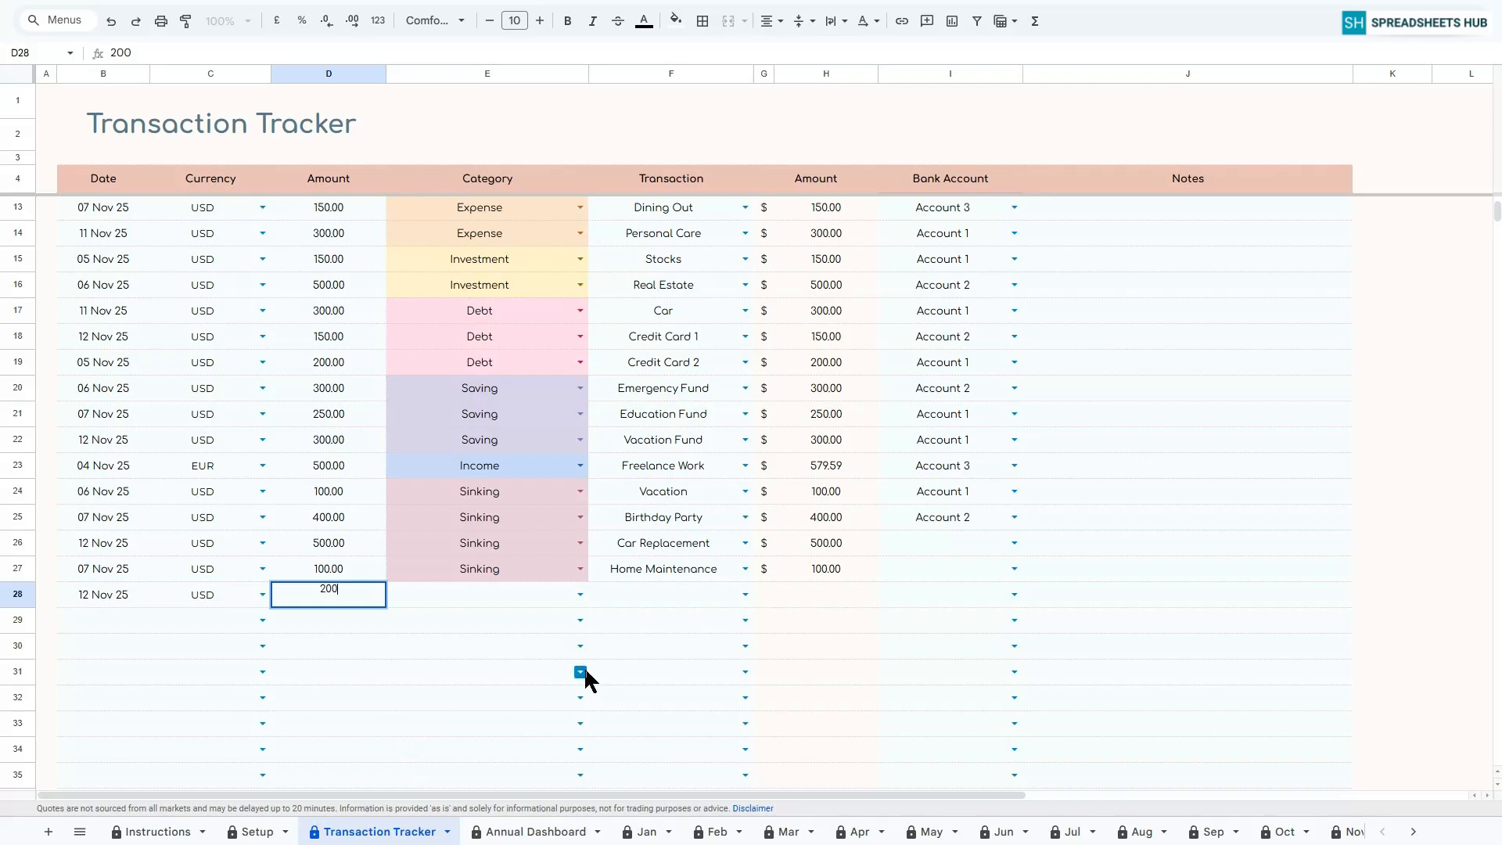
left_click(580, 595)
left_click(415, 747)
left_click(745, 595)
left_click(650, 638)
Assign bank account Account 1 to the sinking transactions in rows 26 to 28.
left_click(1013, 543)
left_click(949, 567)
left_click(1014, 569)
left_click(949, 593)
left_click(948, 622)
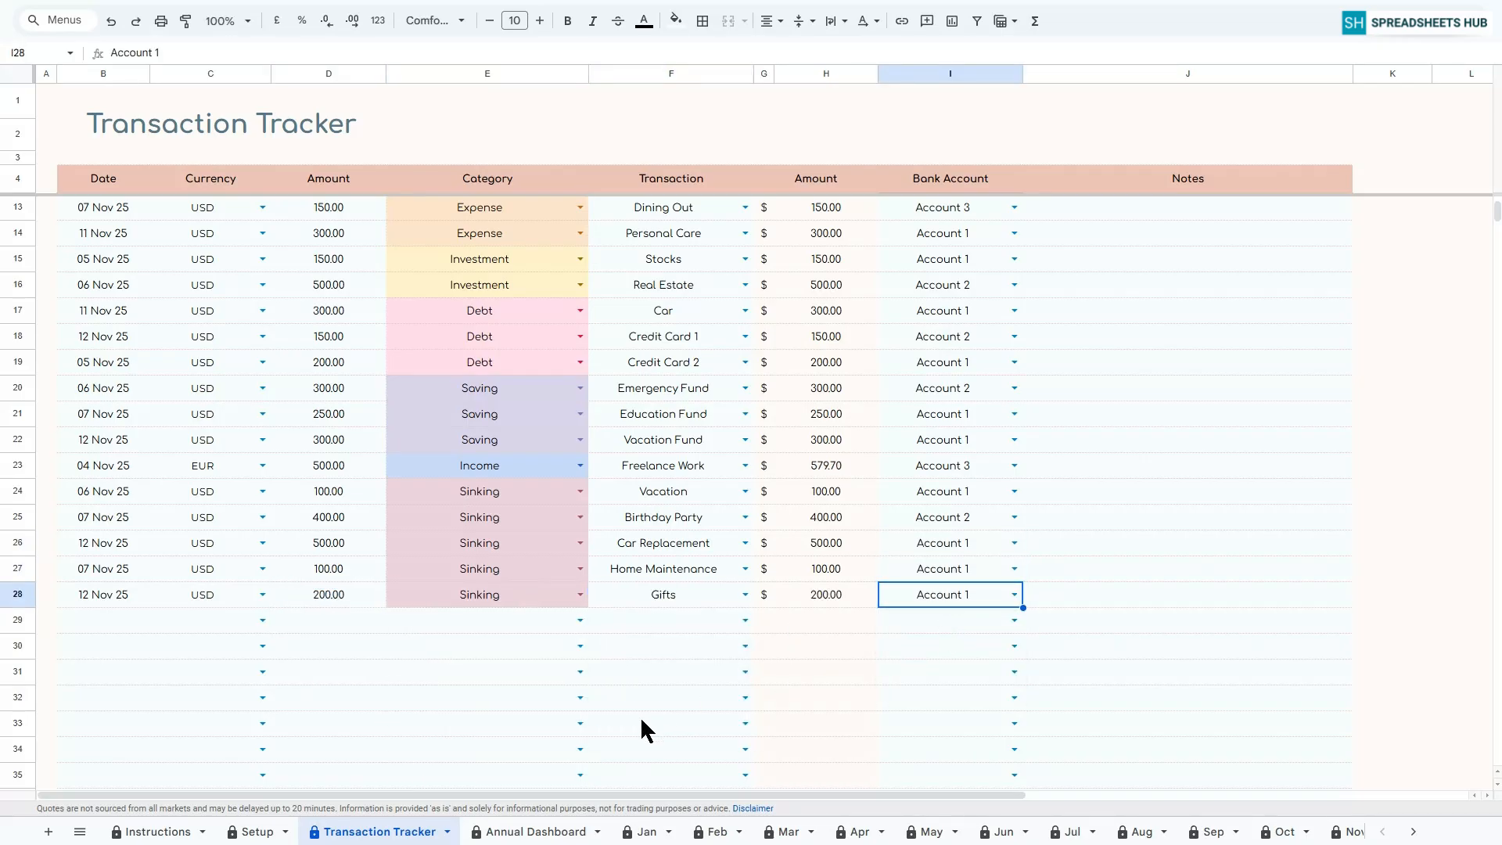
Open the Sinking Funds sheet and review the overall totals, goal achievement and each fund's progress.
left_click(1412, 831)
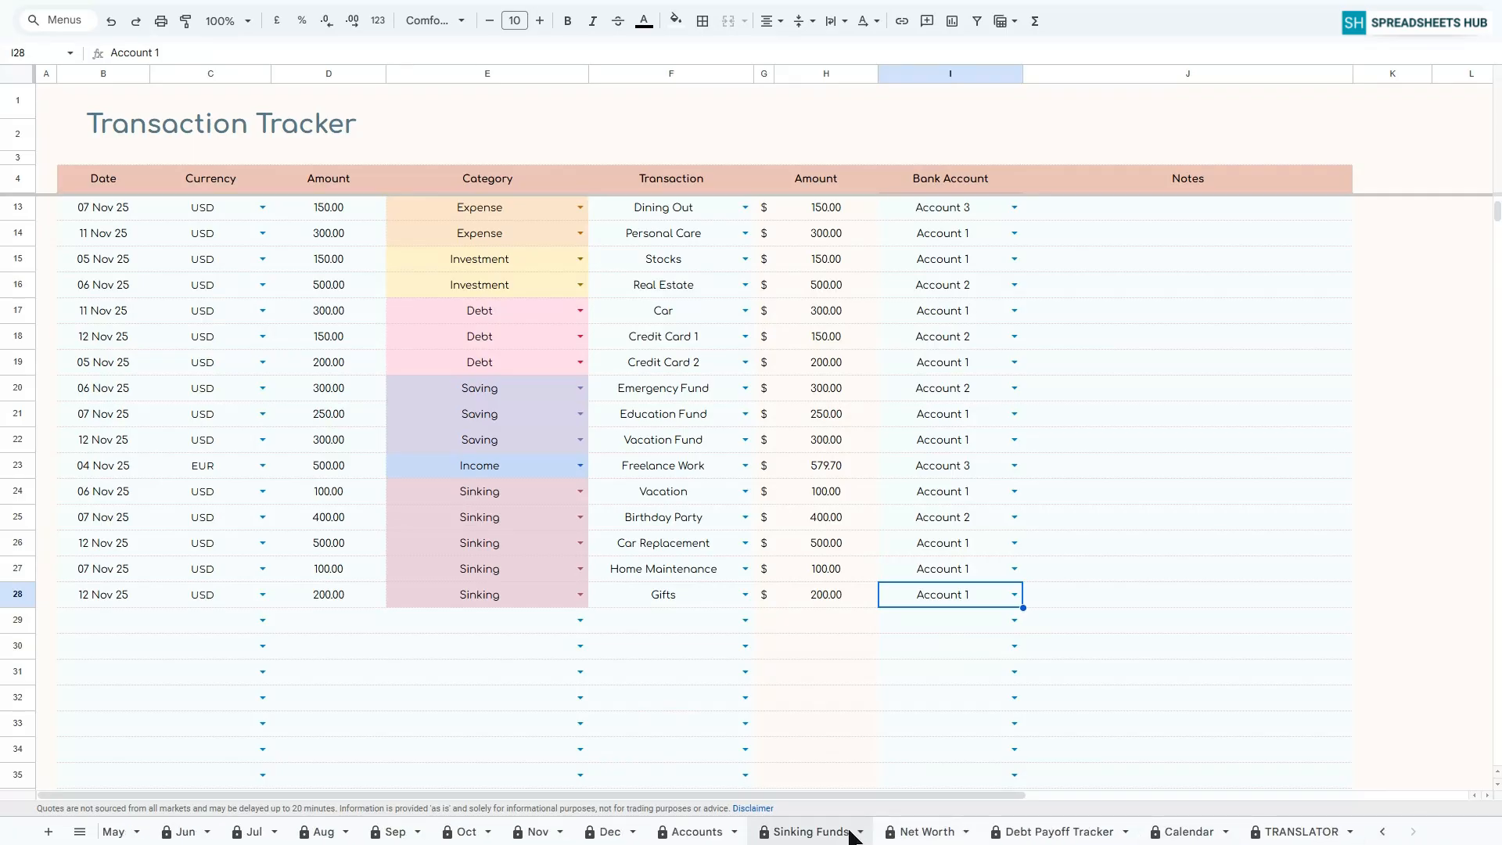
left_click(813, 831)
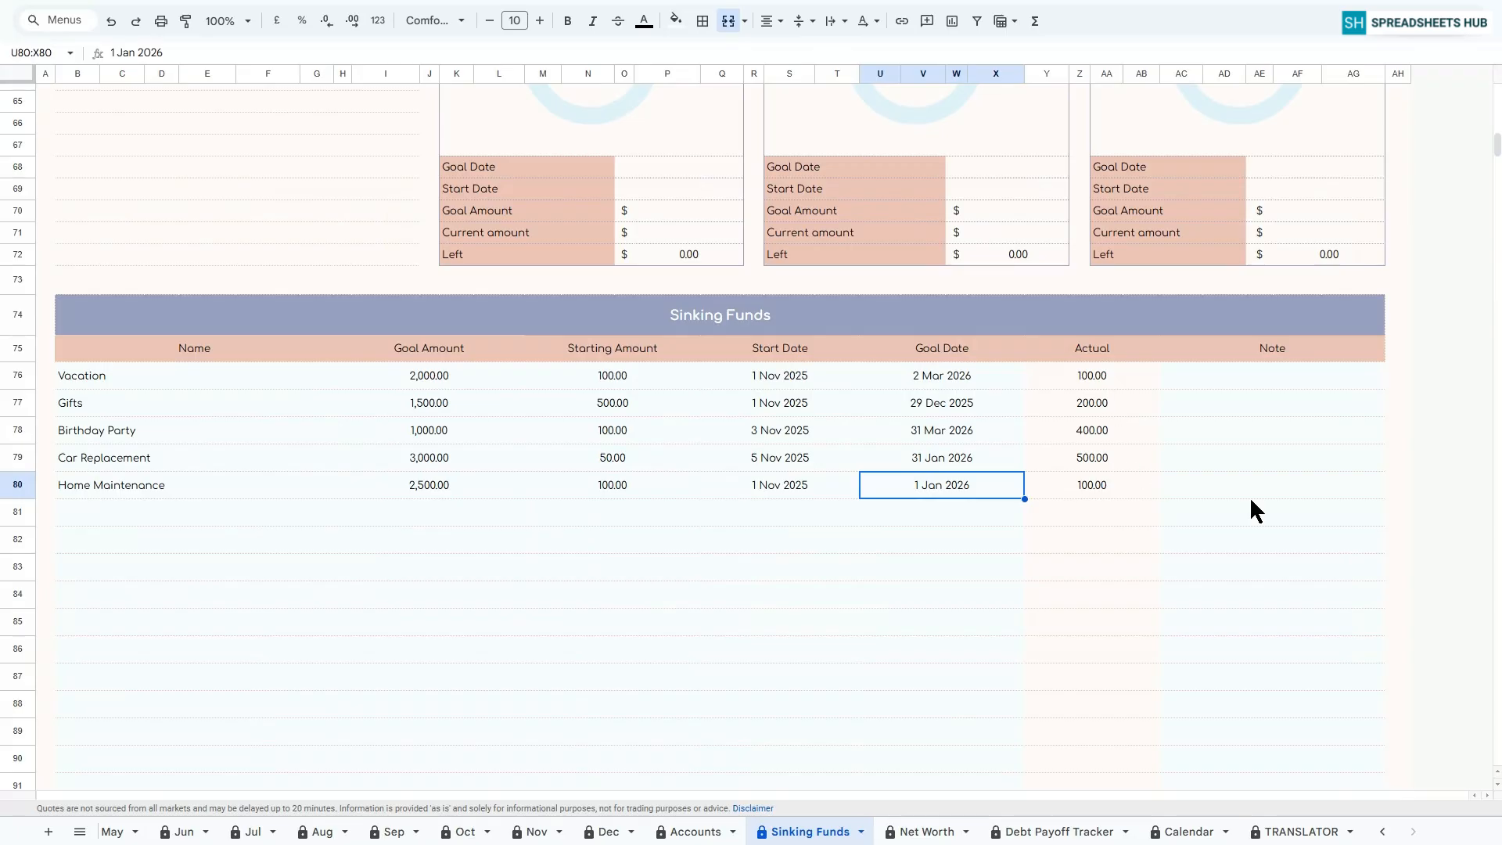
scroll(1250, 496, "up", 15)
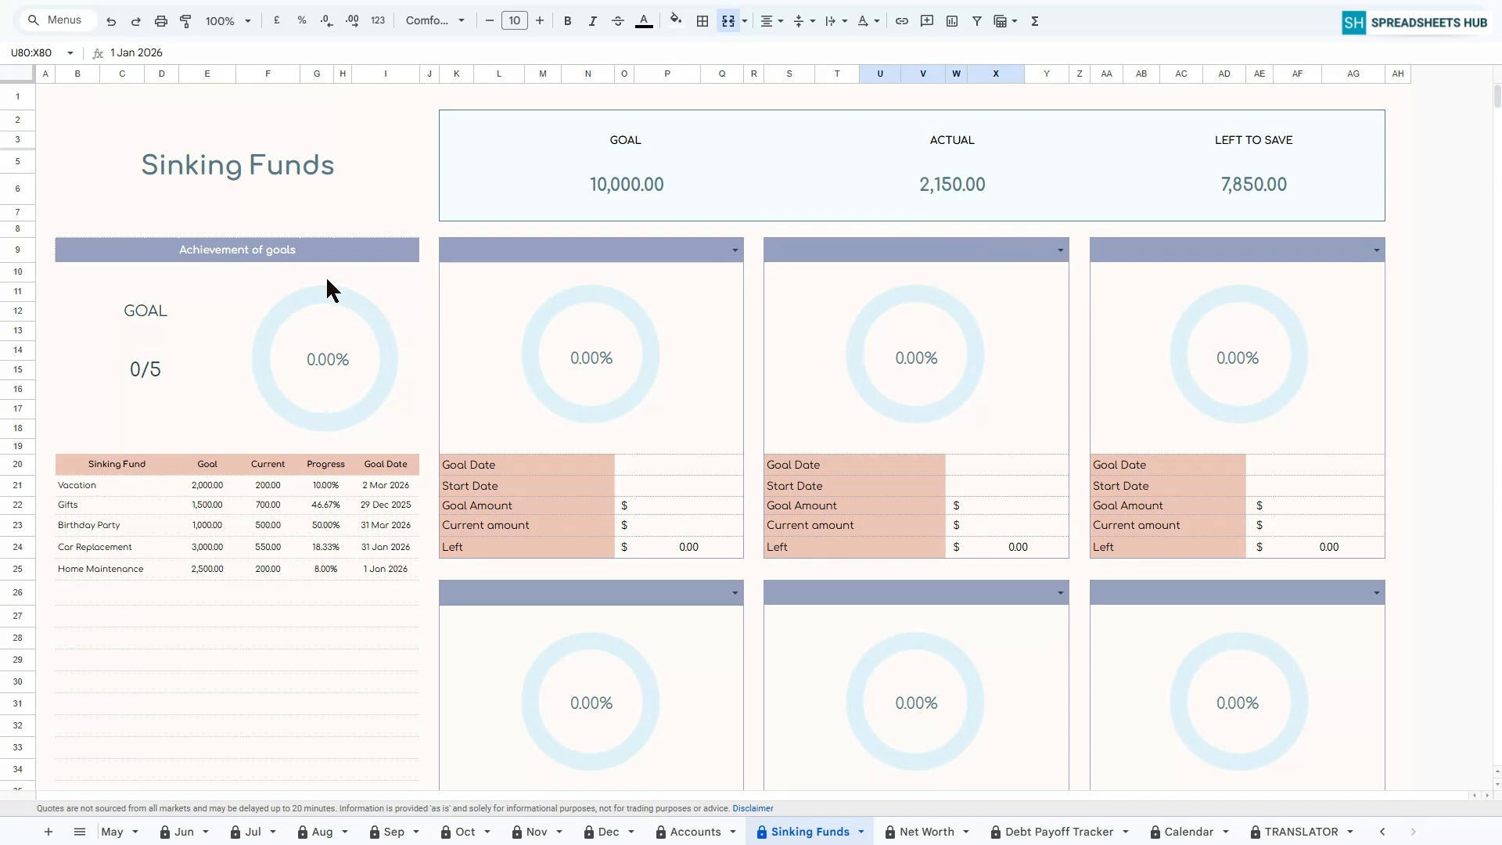
left_click(312, 256)
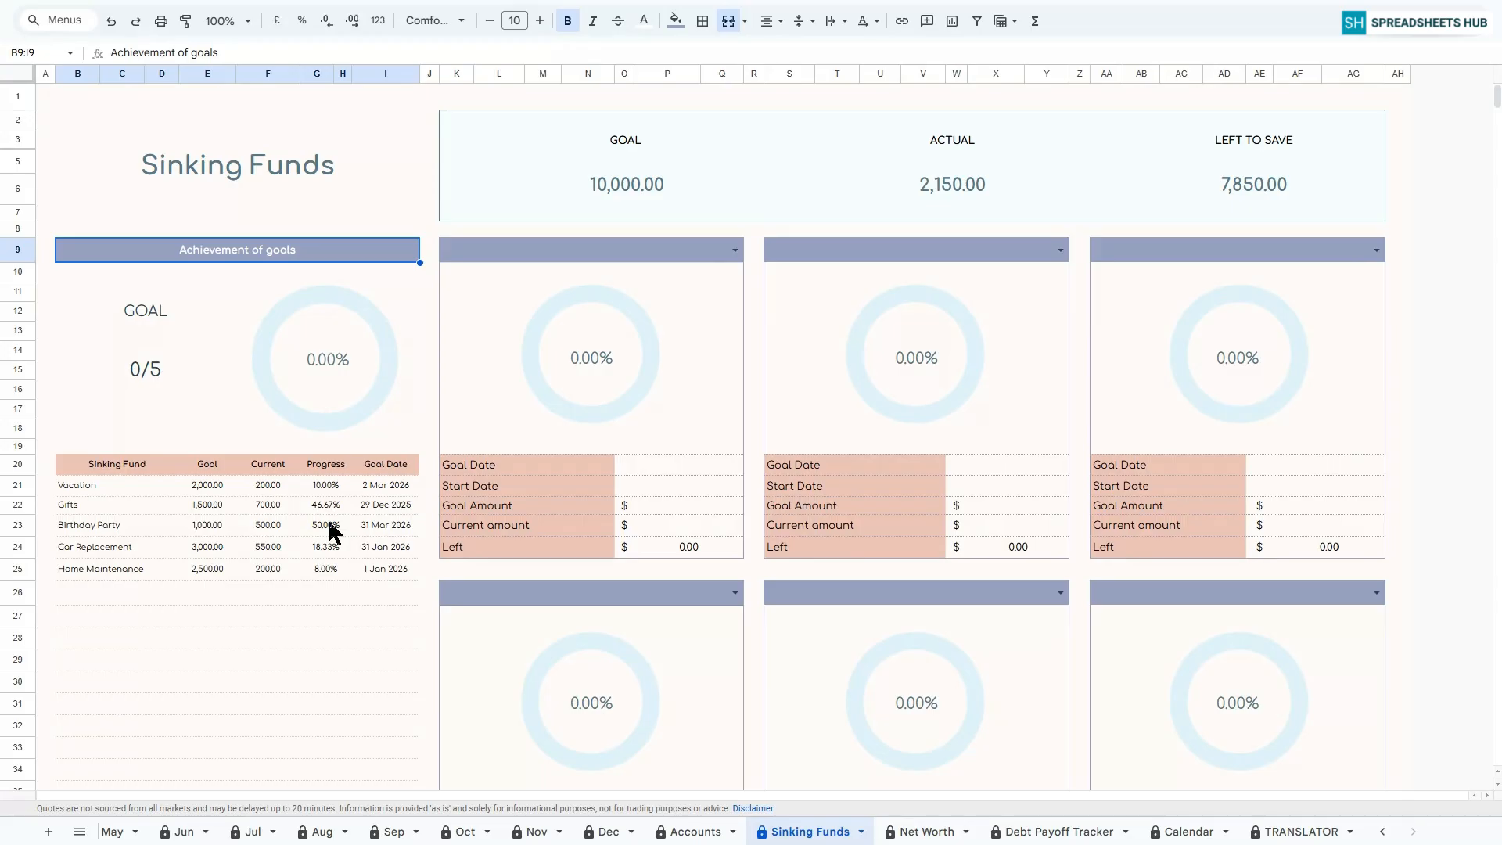
left_click(326, 485)
left_click(48, 98)
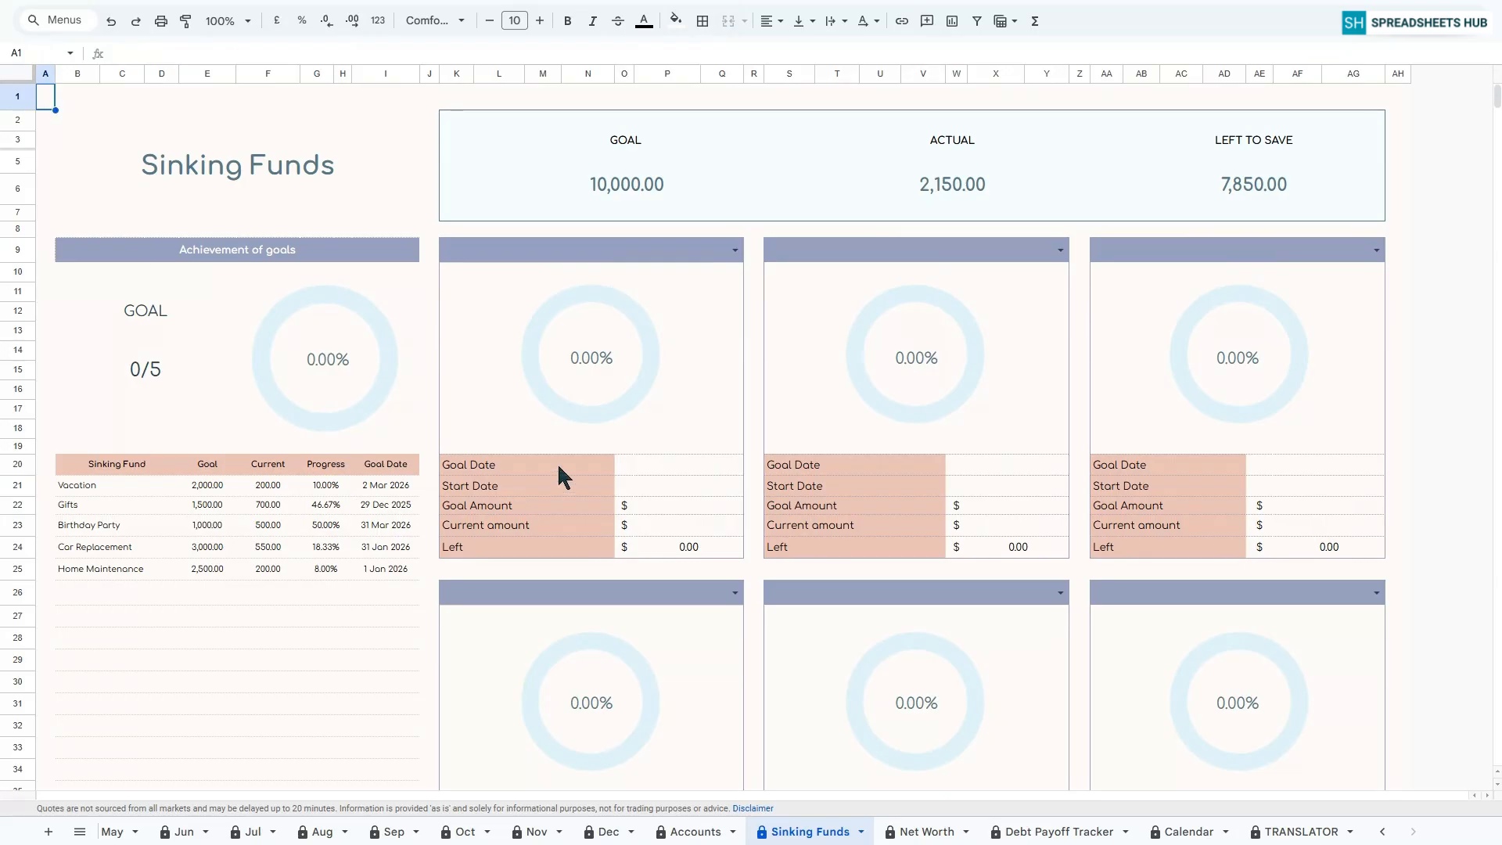
Select Vacation, Gifts and Birthday Party as the funds for the three progress cards in row 9.
left_click(735, 250)
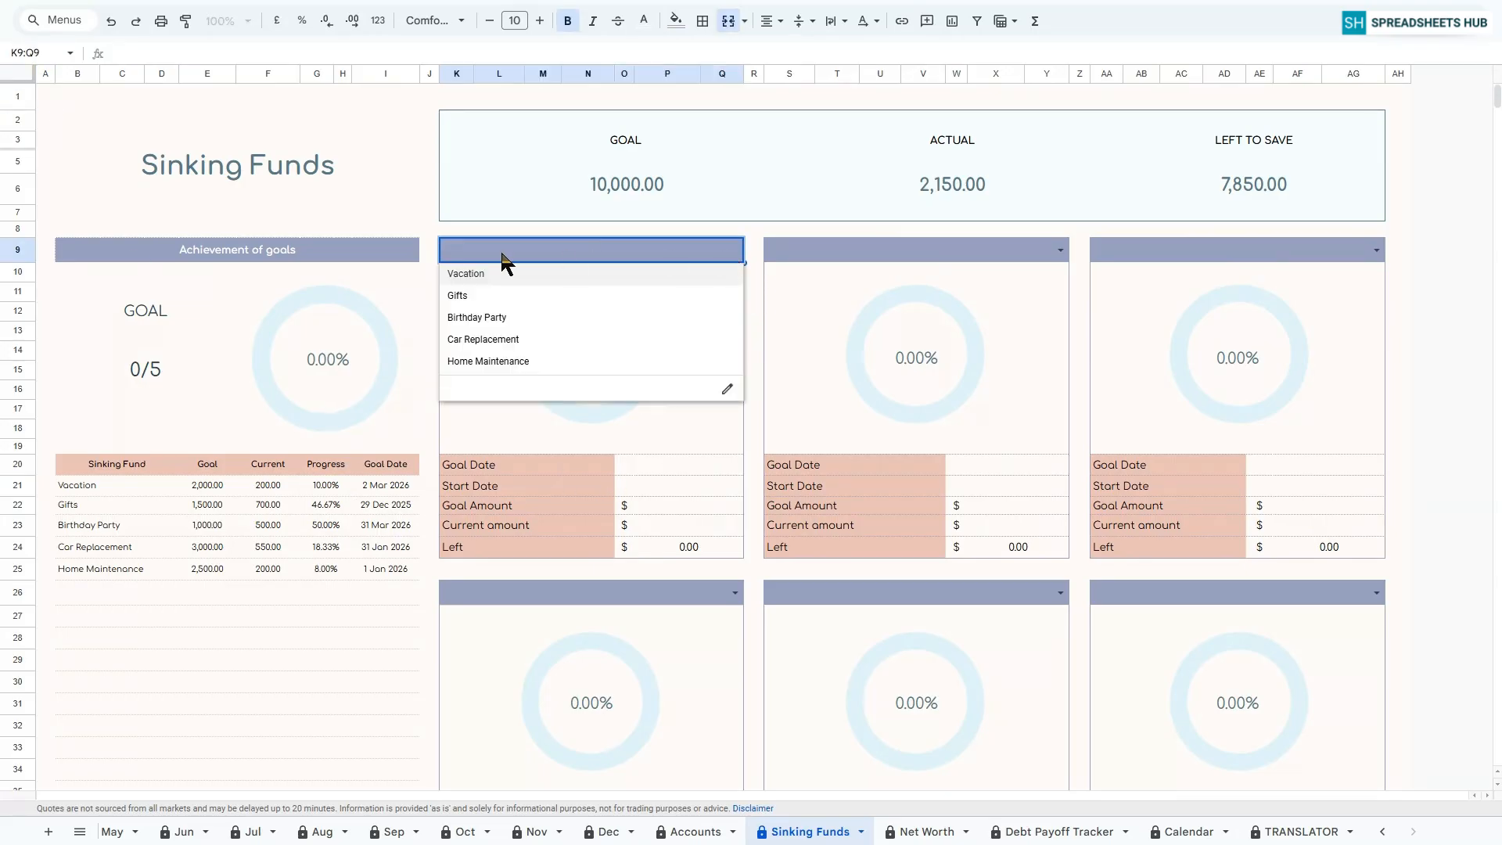
left_click(466, 273)
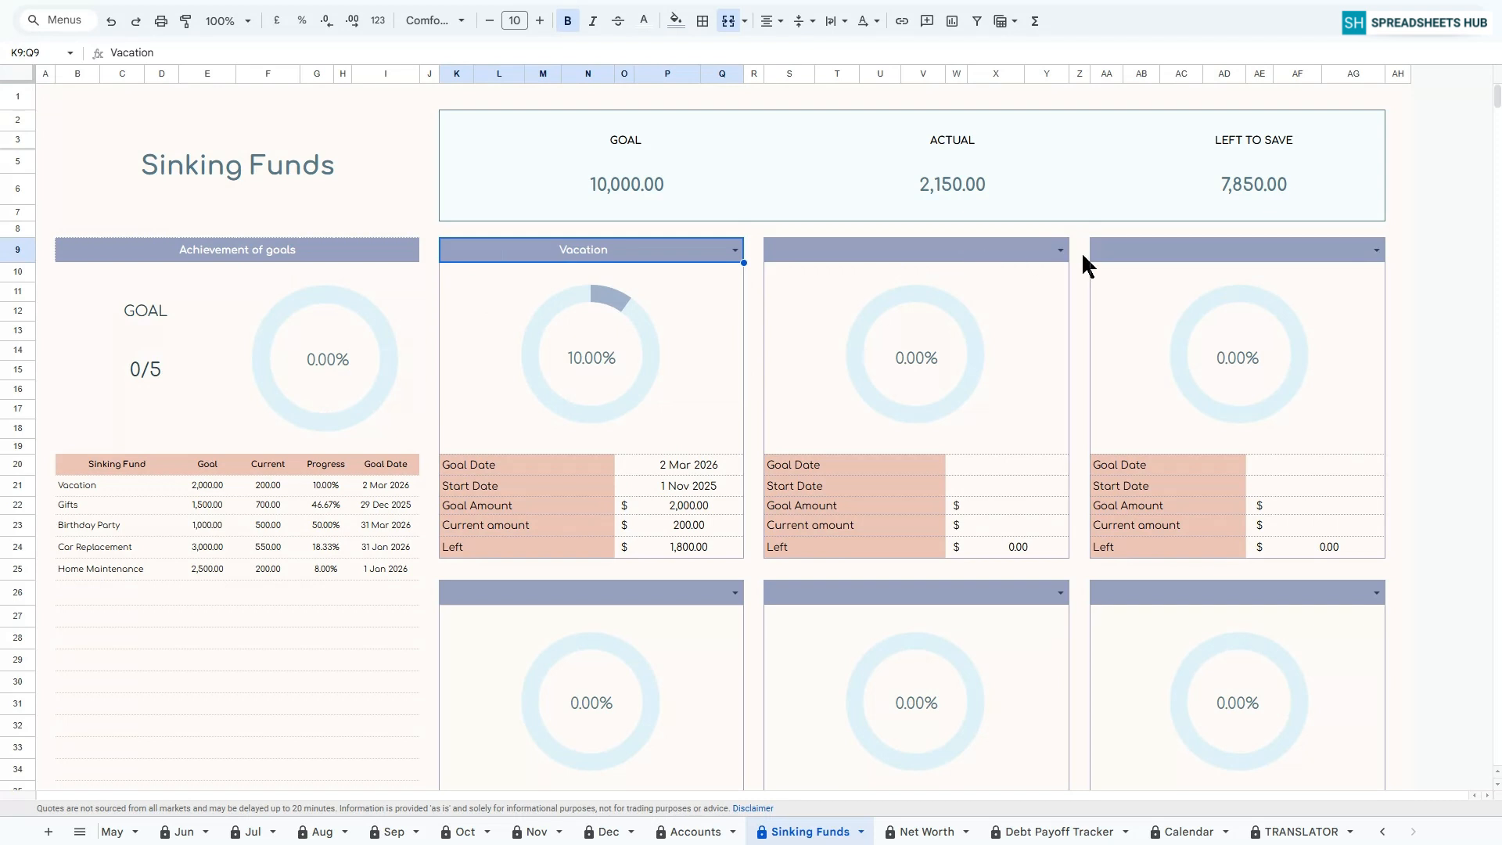
left_click(1061, 251)
left_click(818, 298)
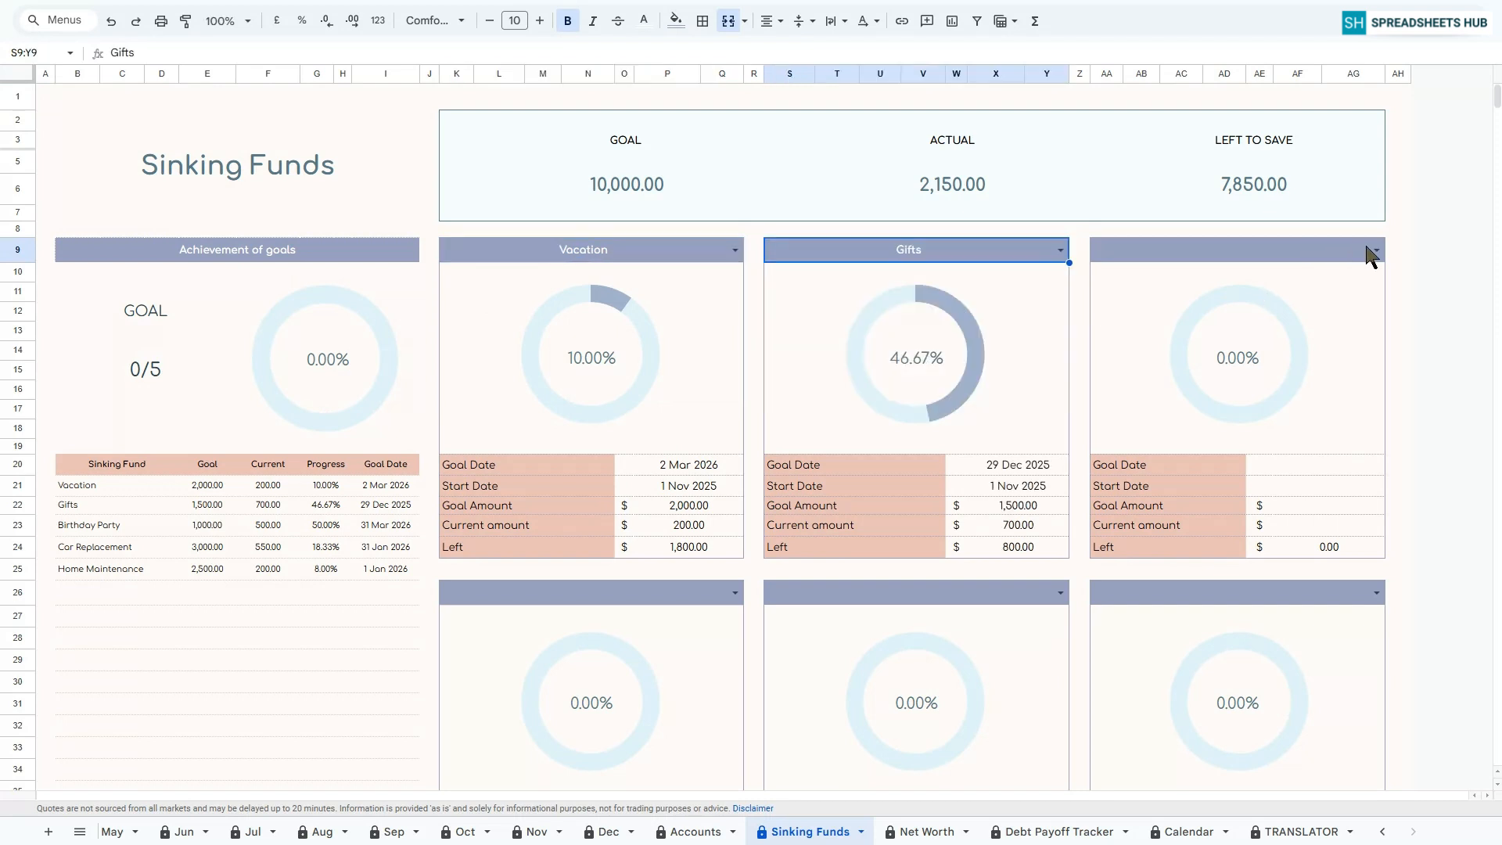
left_click(1376, 250)
left_click(1183, 325)
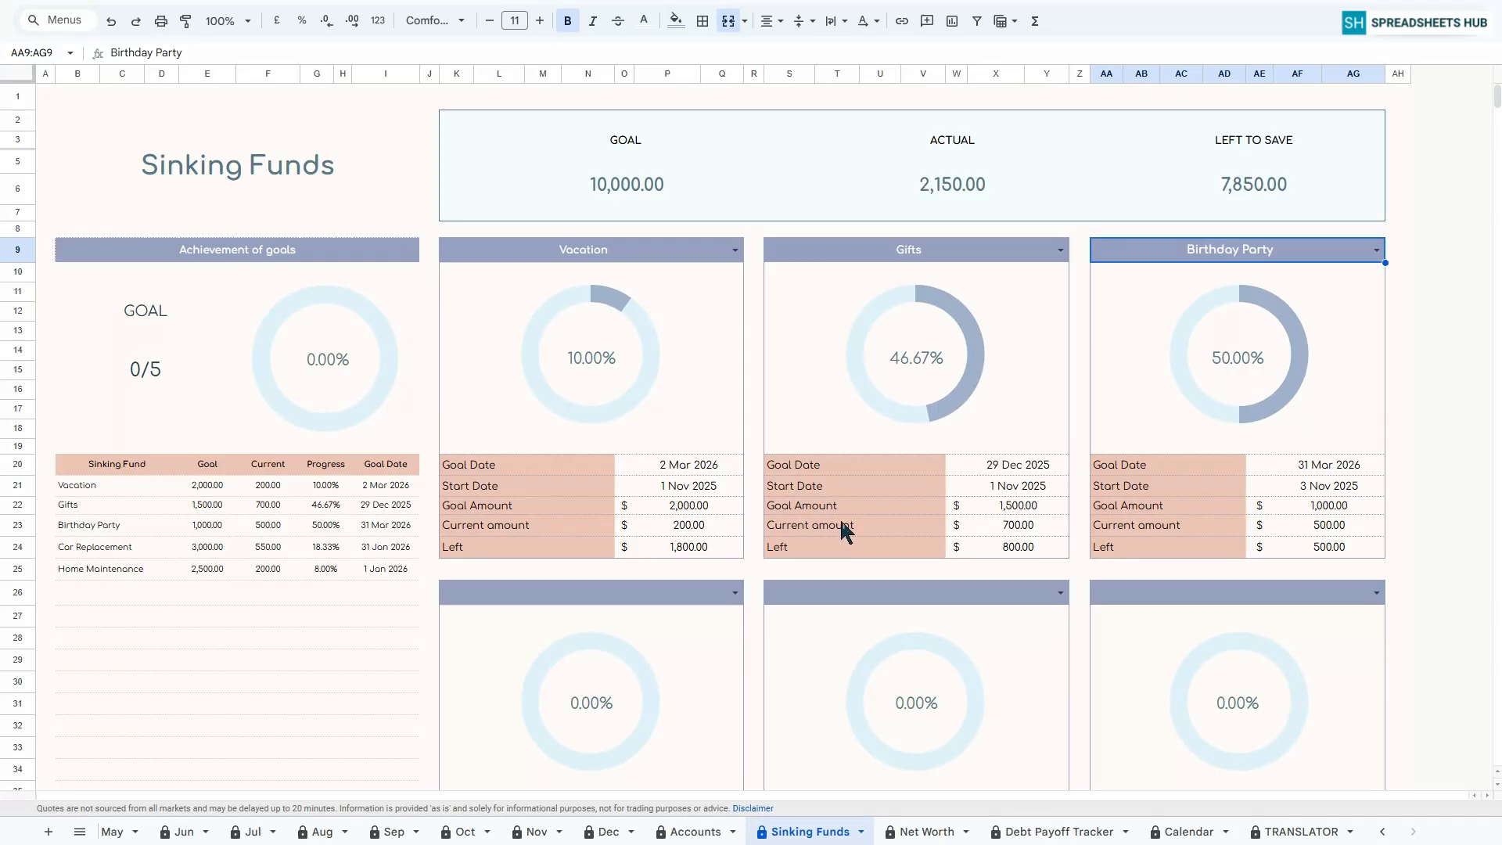
Look over the remaining empty progress cards and the Sinking Funds table, and return to the start of the sheet.
scroll(838, 524, "down", 7)
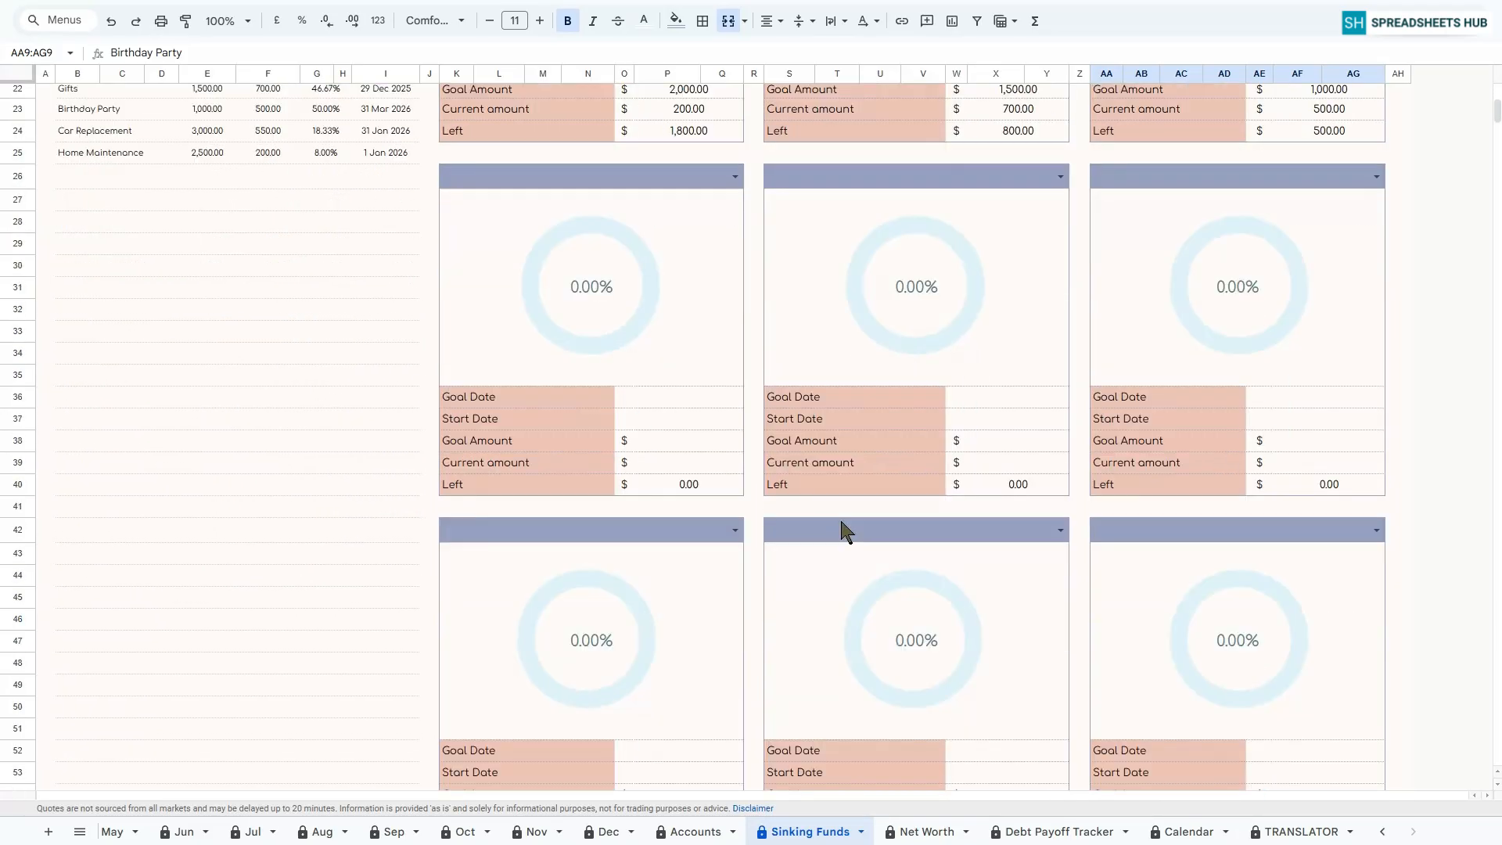
scroll(851, 650, "down", 5)
scroll(939, 661, "down", 5)
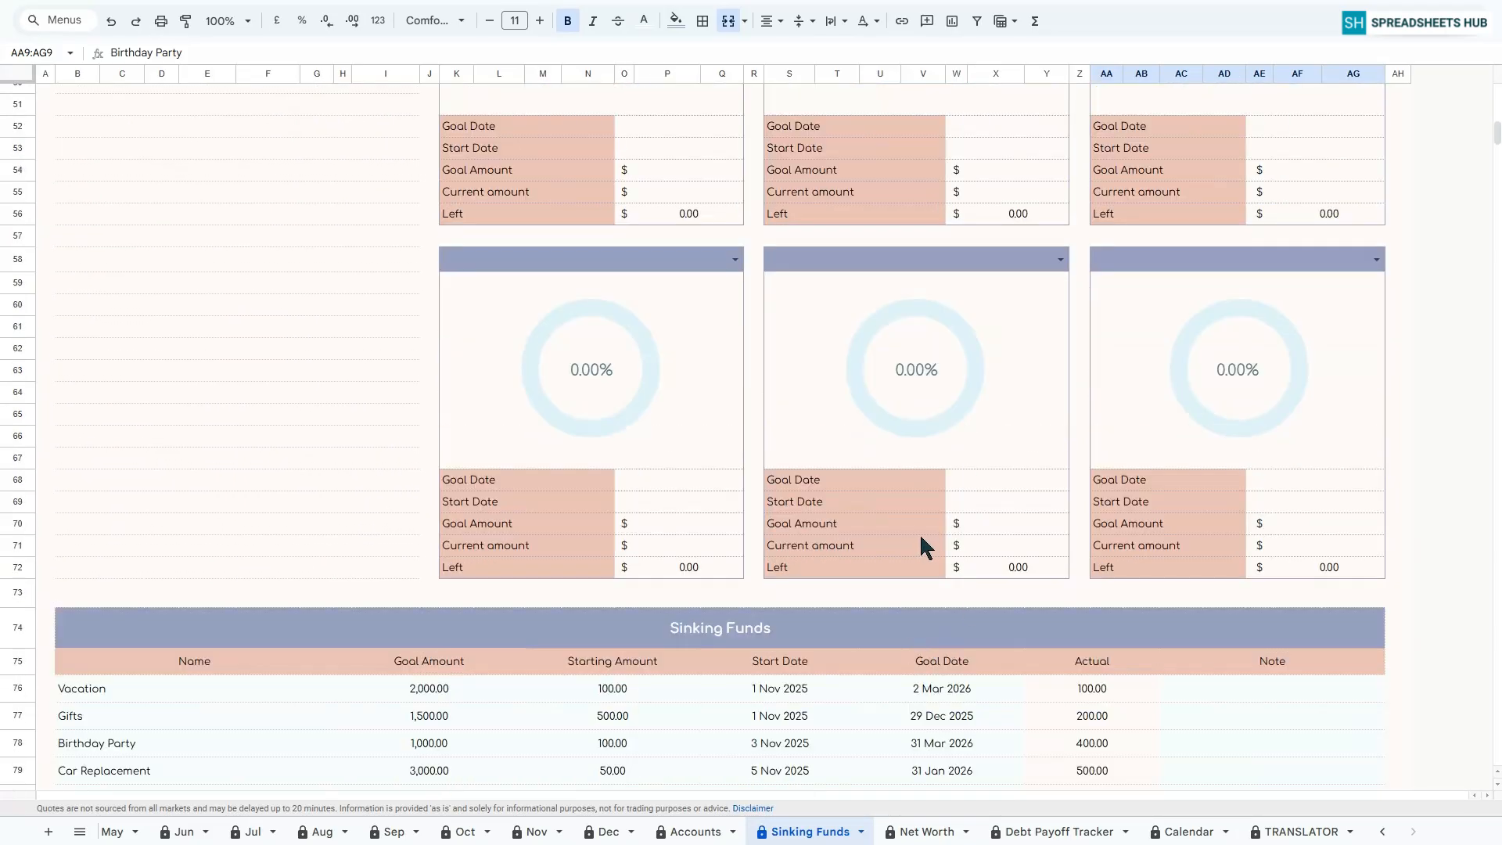
scroll(265, 626, "down", 5)
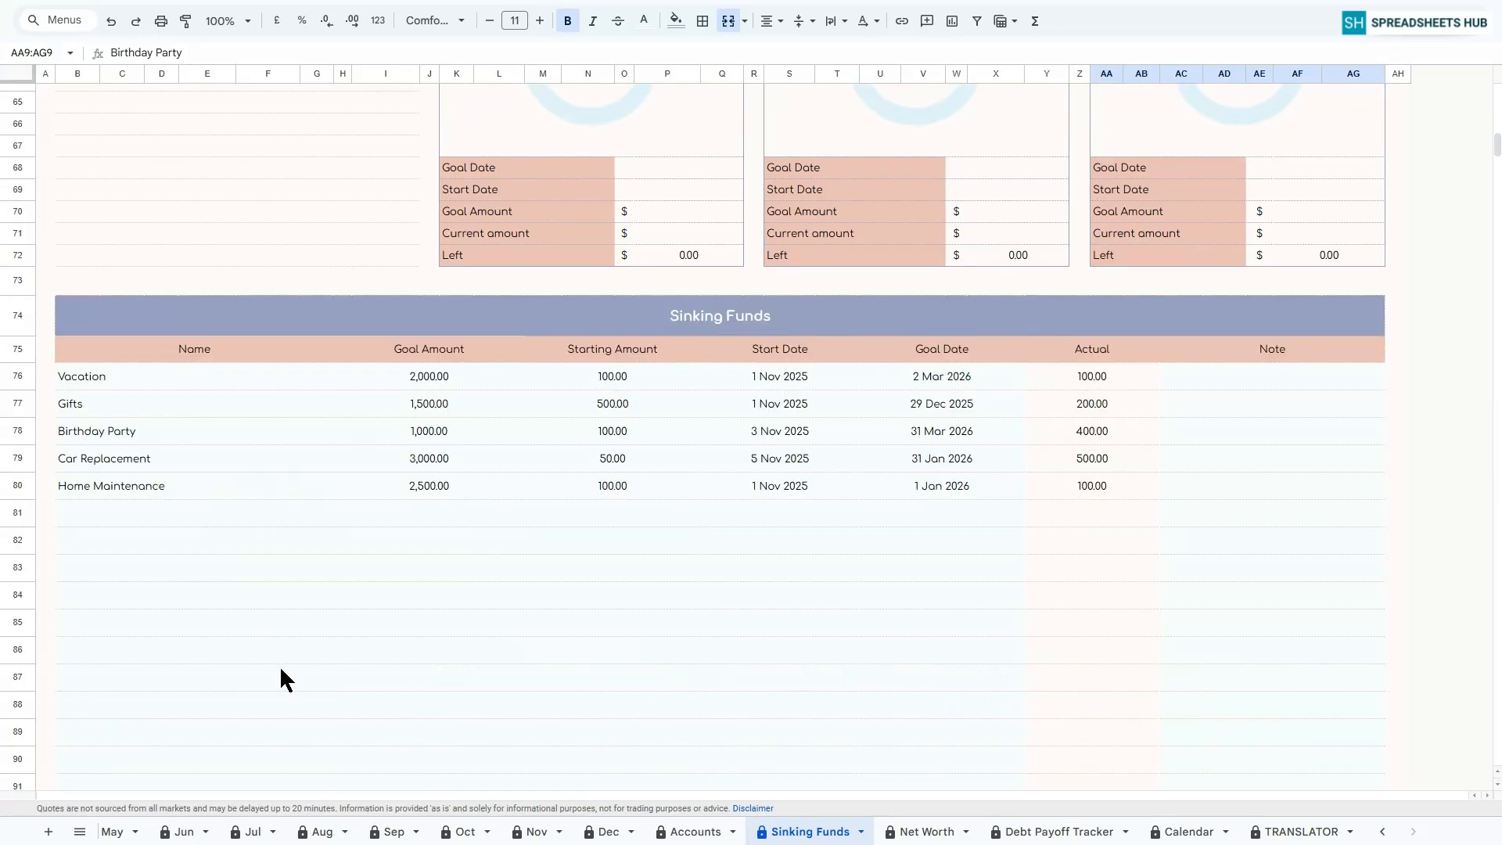
scroll(281, 668, "down", 5)
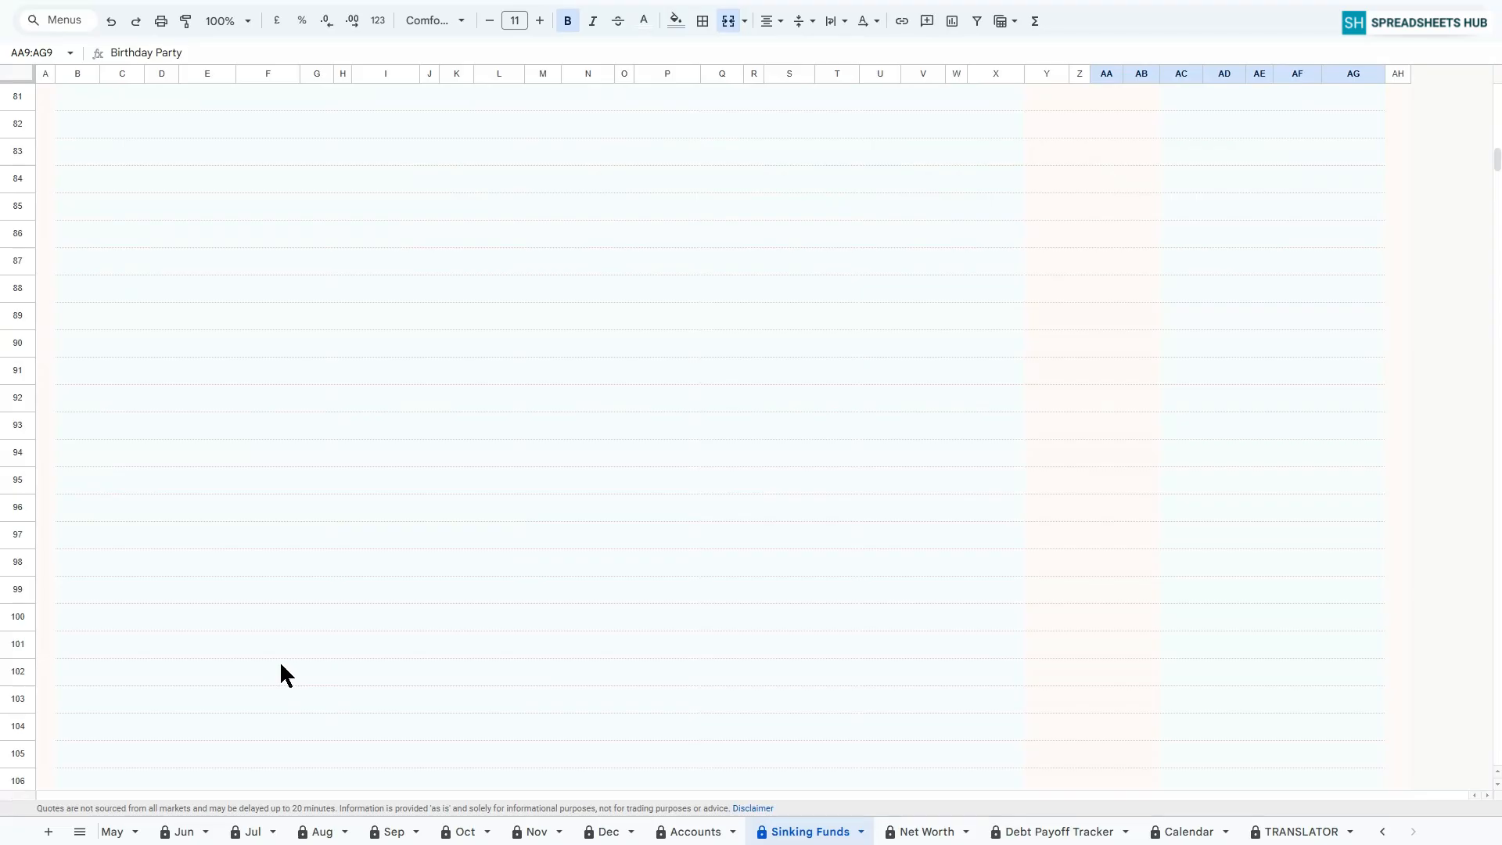
scroll(281, 665, "up", 12)
scroll(281, 675, "up", 12)
left_click(44, 97)
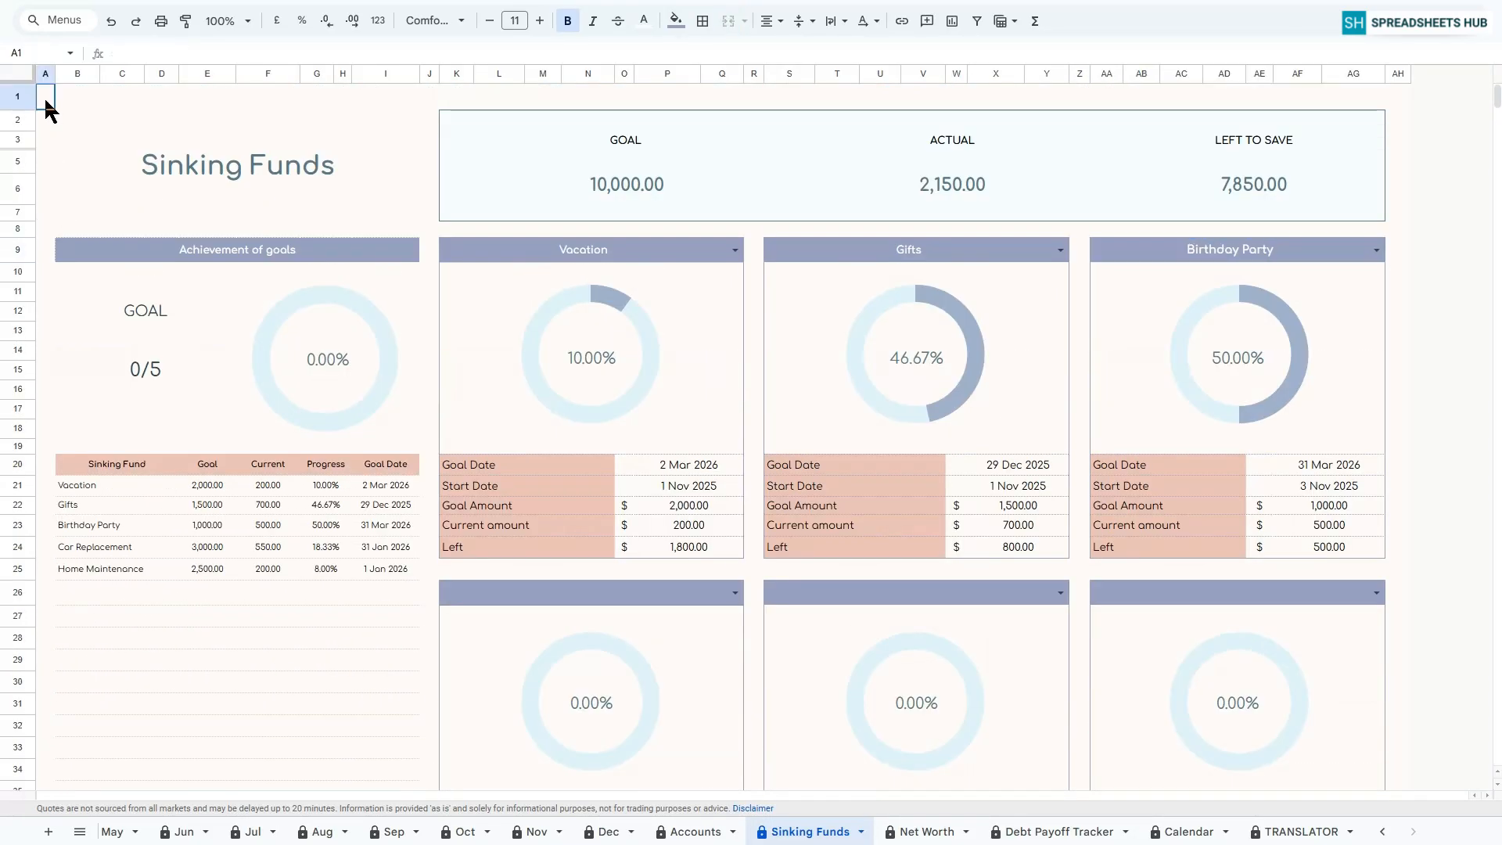
Open the Net Worth sheet and set its year to 2025 and base currency to USD.
left_click(914, 832)
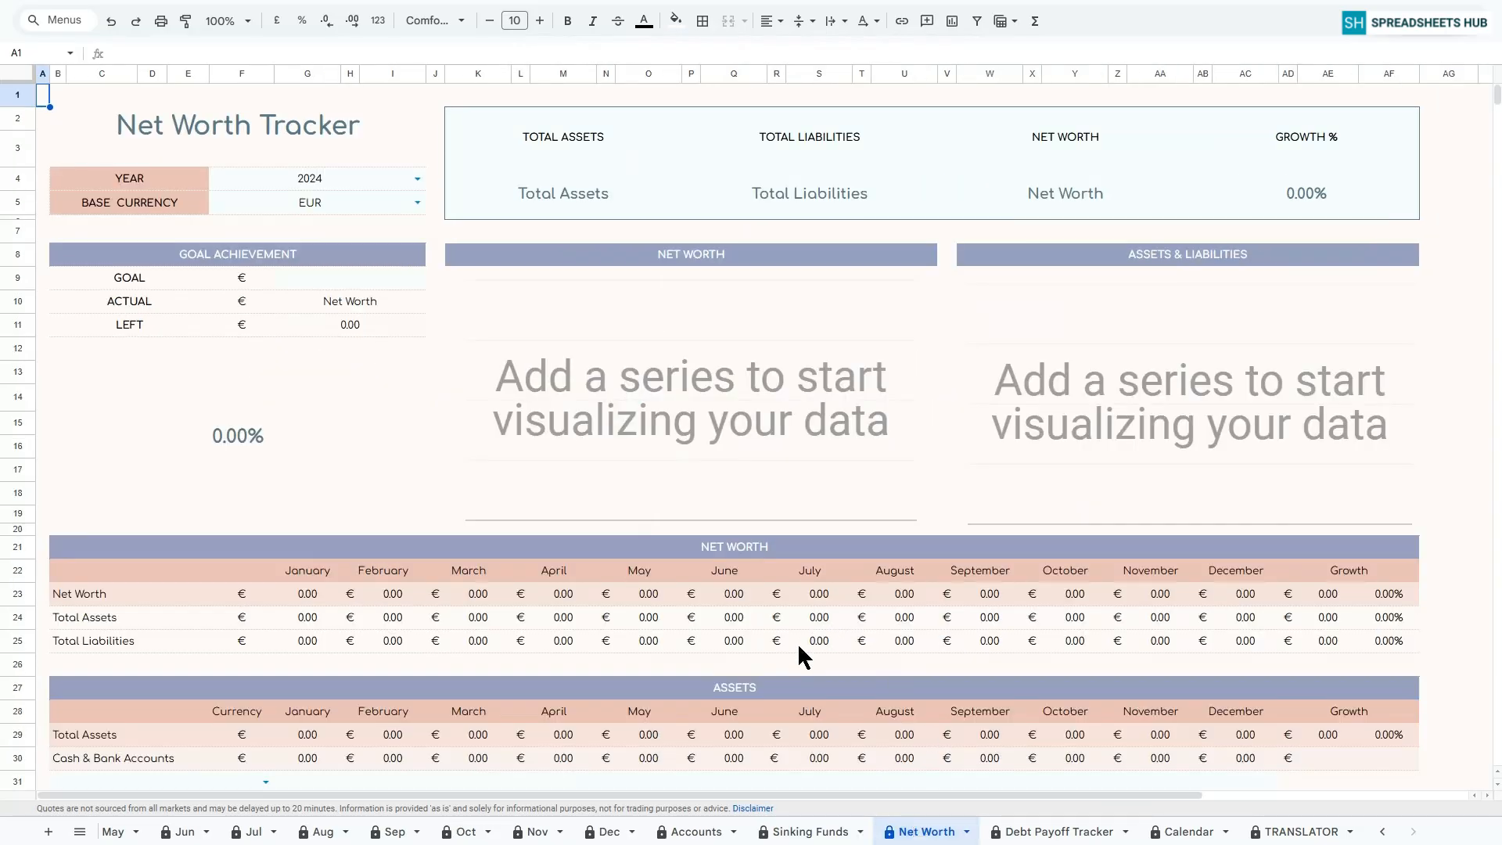
left_click(418, 179)
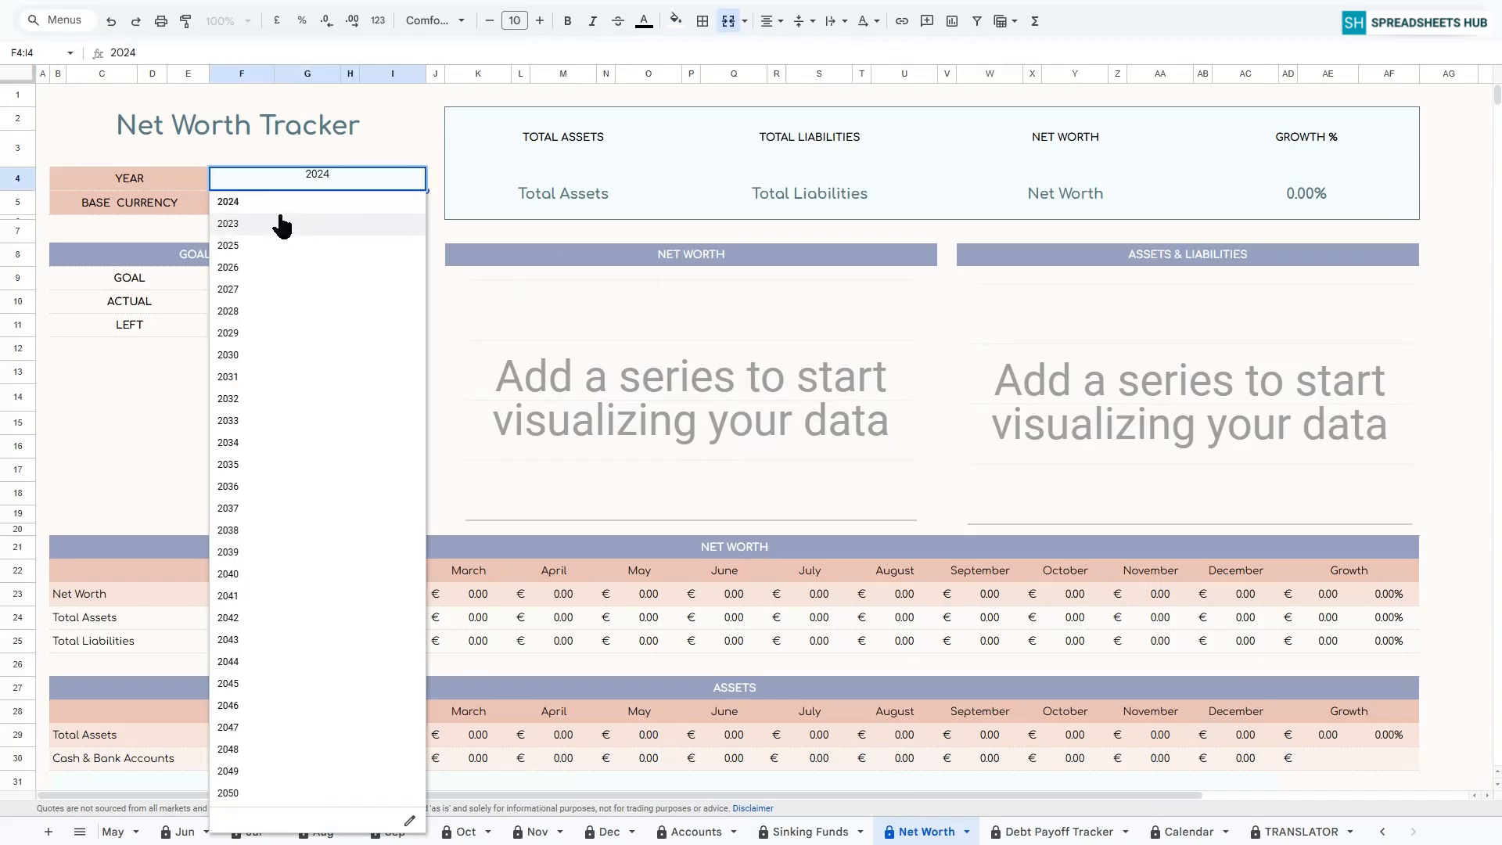
left_click(255, 244)
left_click(418, 202)
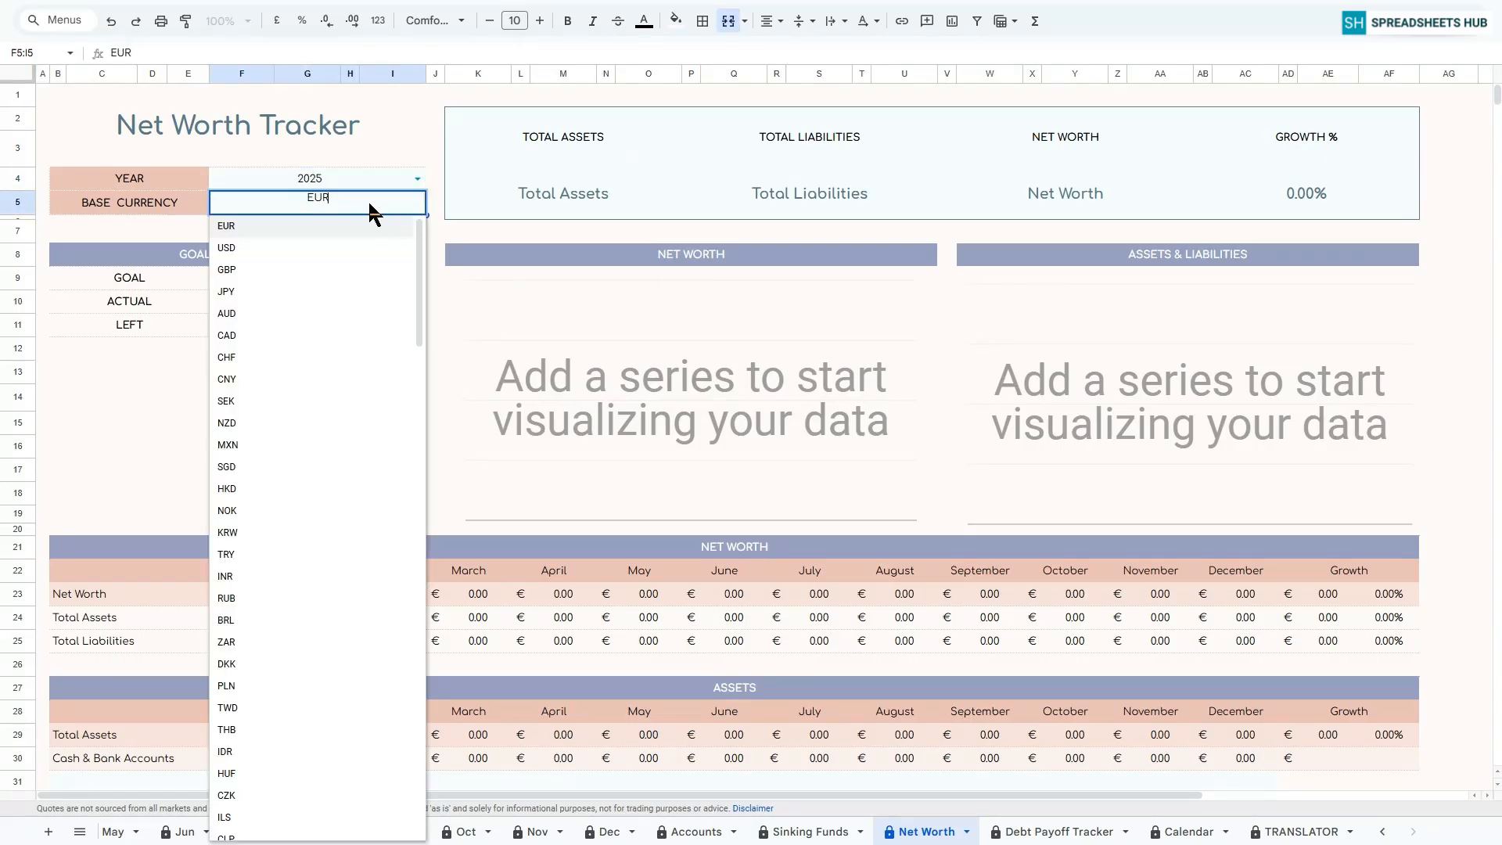
left_click(225, 251)
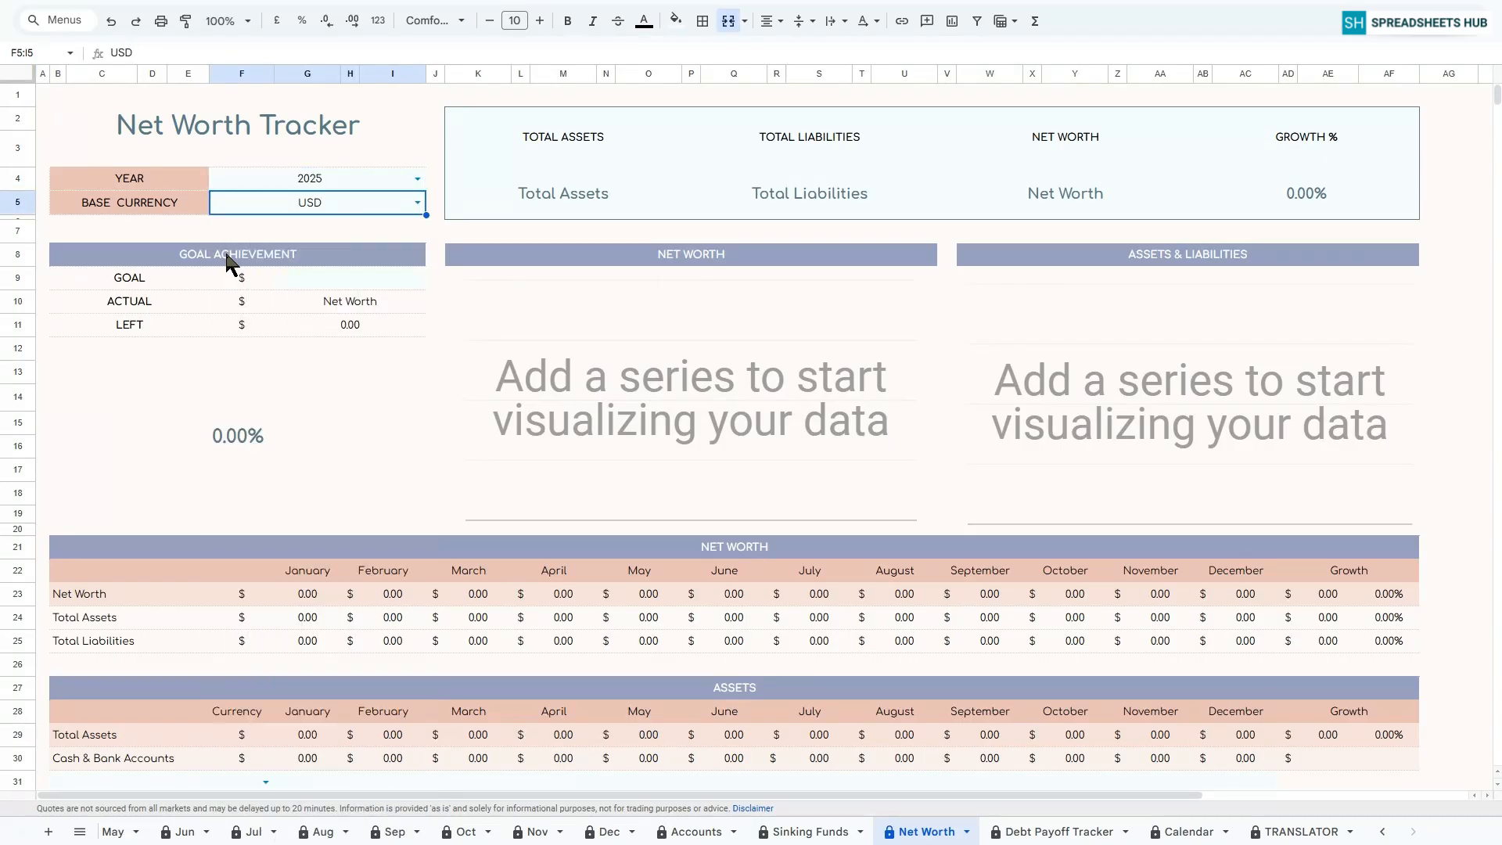
Set the net worth goal to 5000 in the Goal Achievement section.
left_click(306, 280)
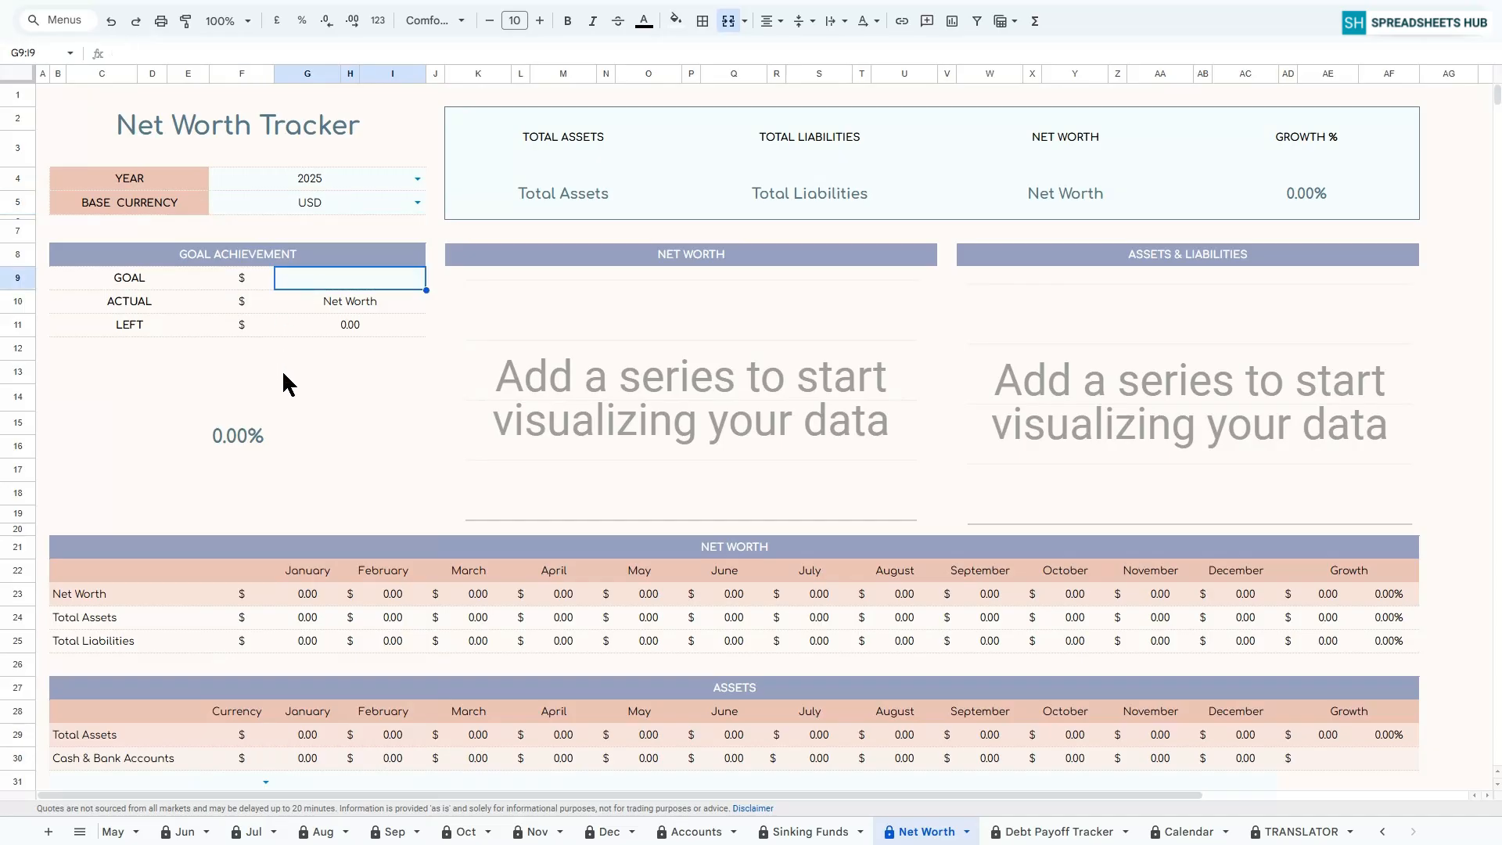
type("5000")
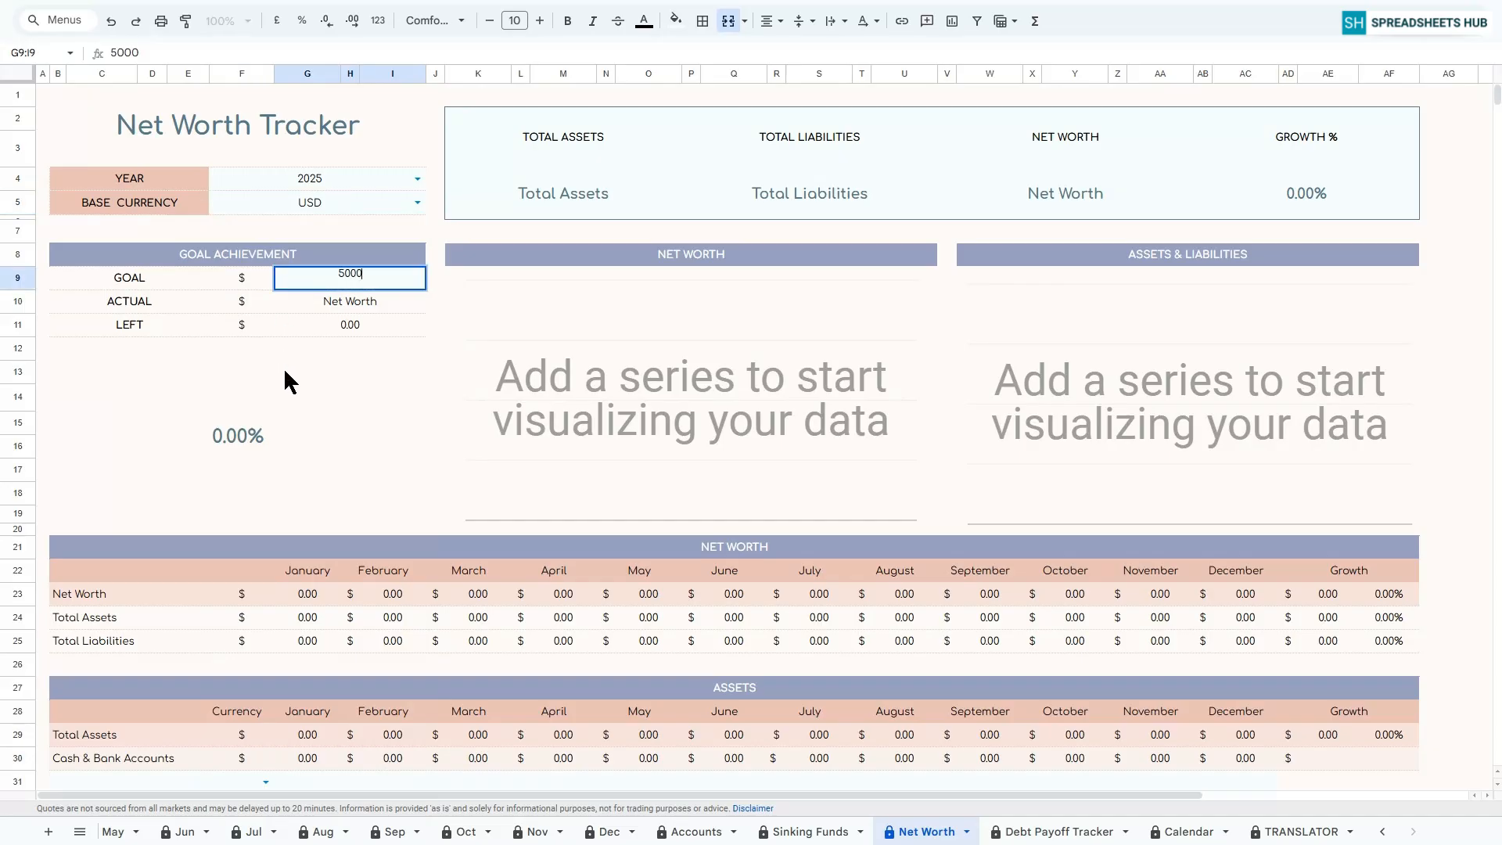
key("Return")
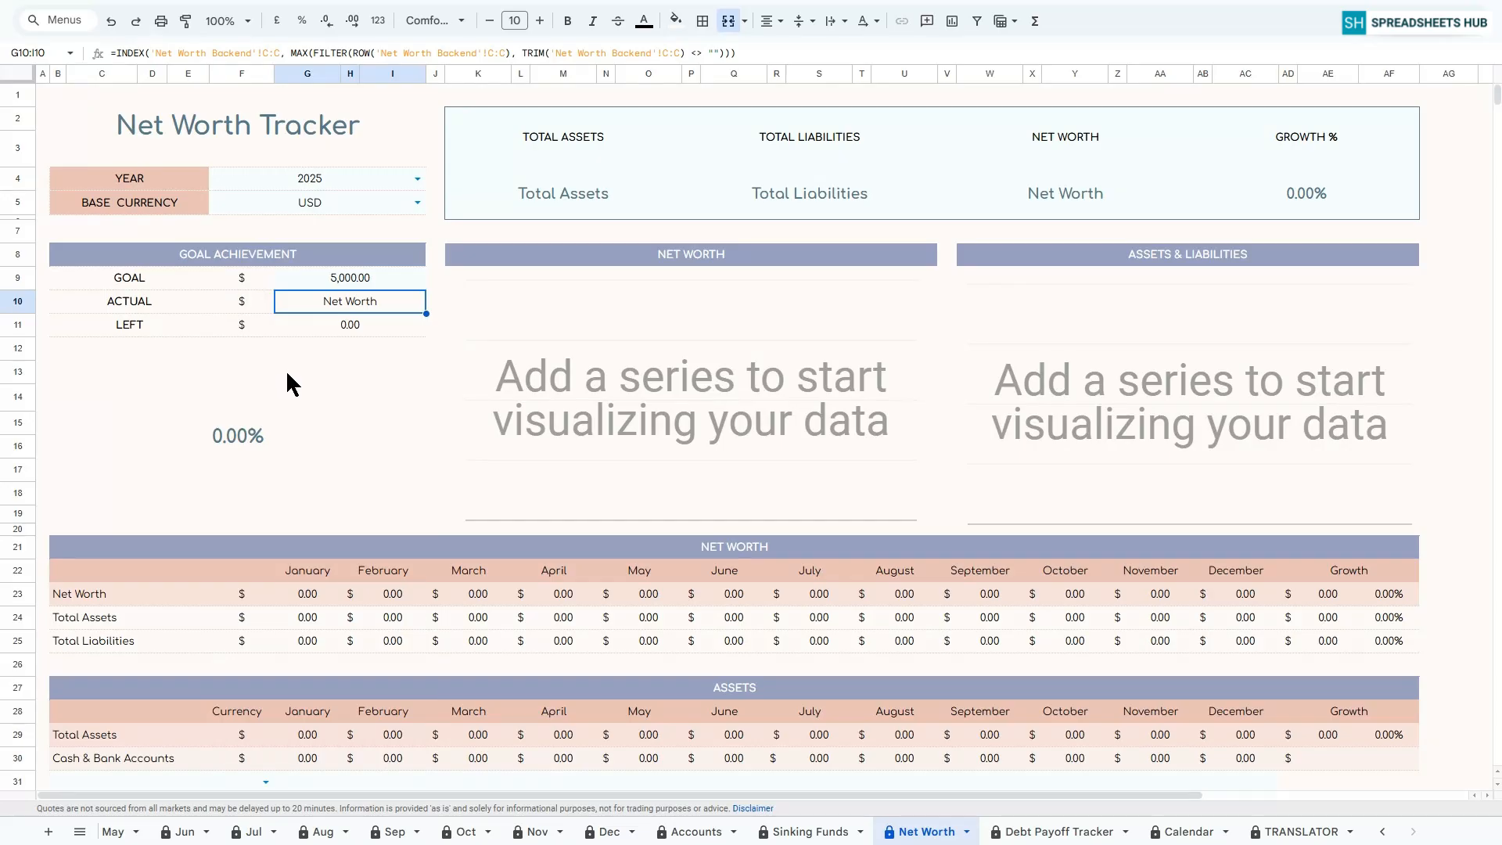
List Cash, Bank Account 1, Bank Account 2 and Bank Account 3 under Cash & Bank Accounts in the assets table.
scroll(287, 374, "down", 5)
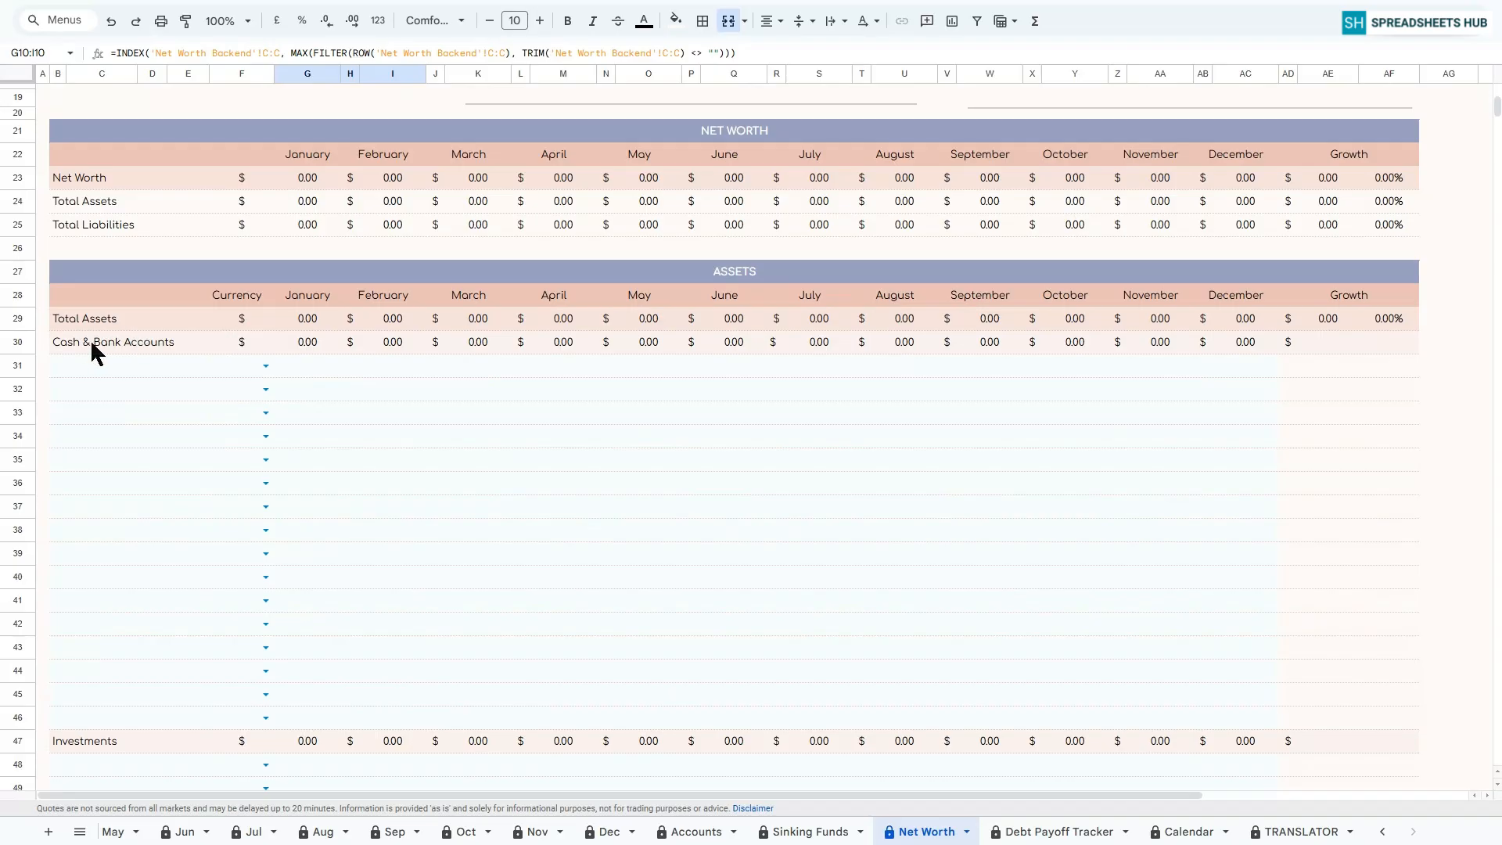
scroll(119, 344, "down", 3)
scroll(101, 535, "down", 6)
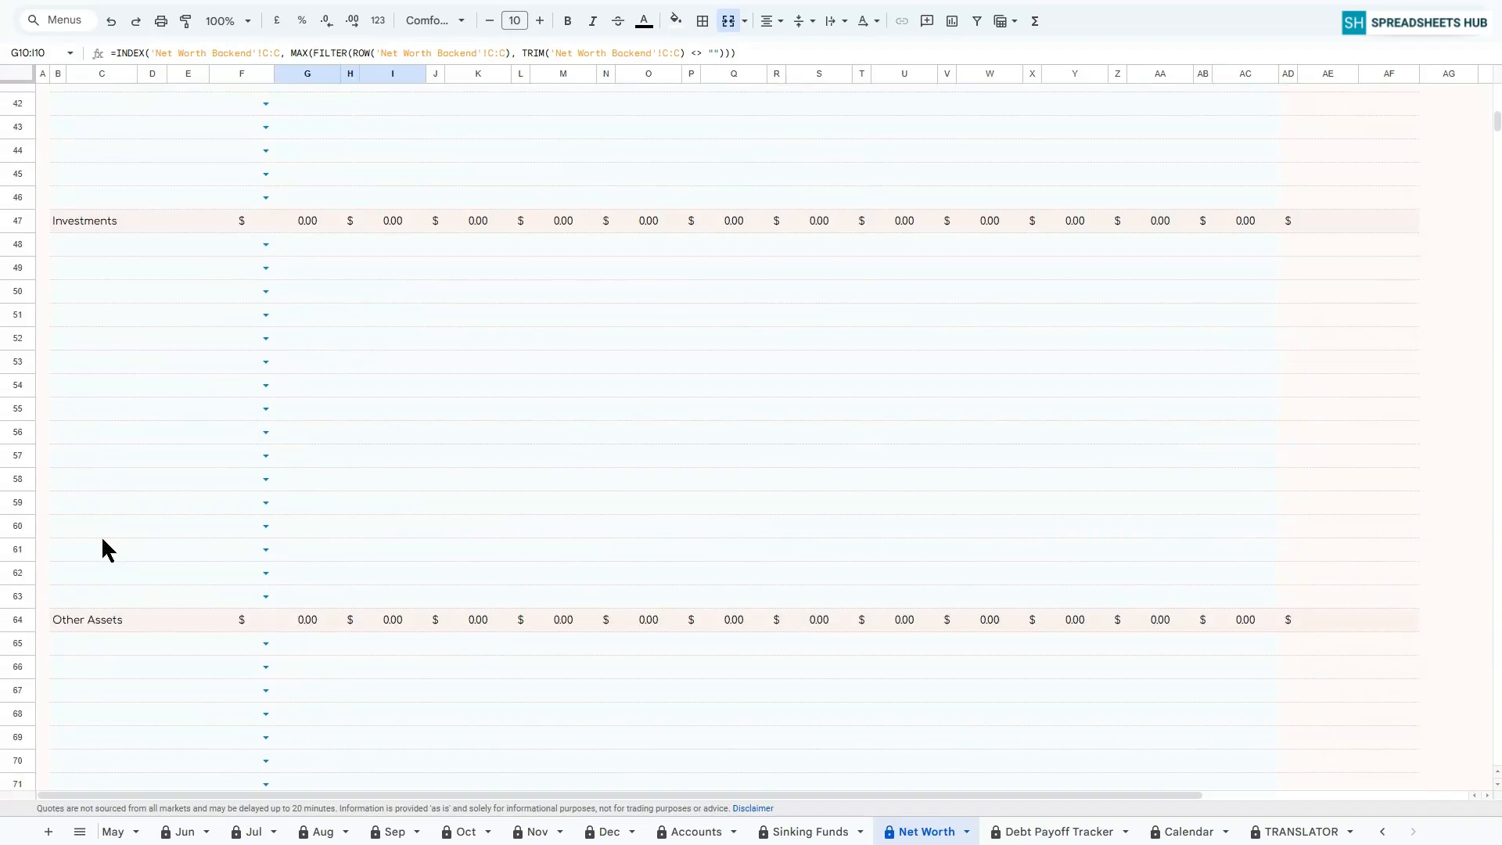
scroll(115, 512, "up", 10)
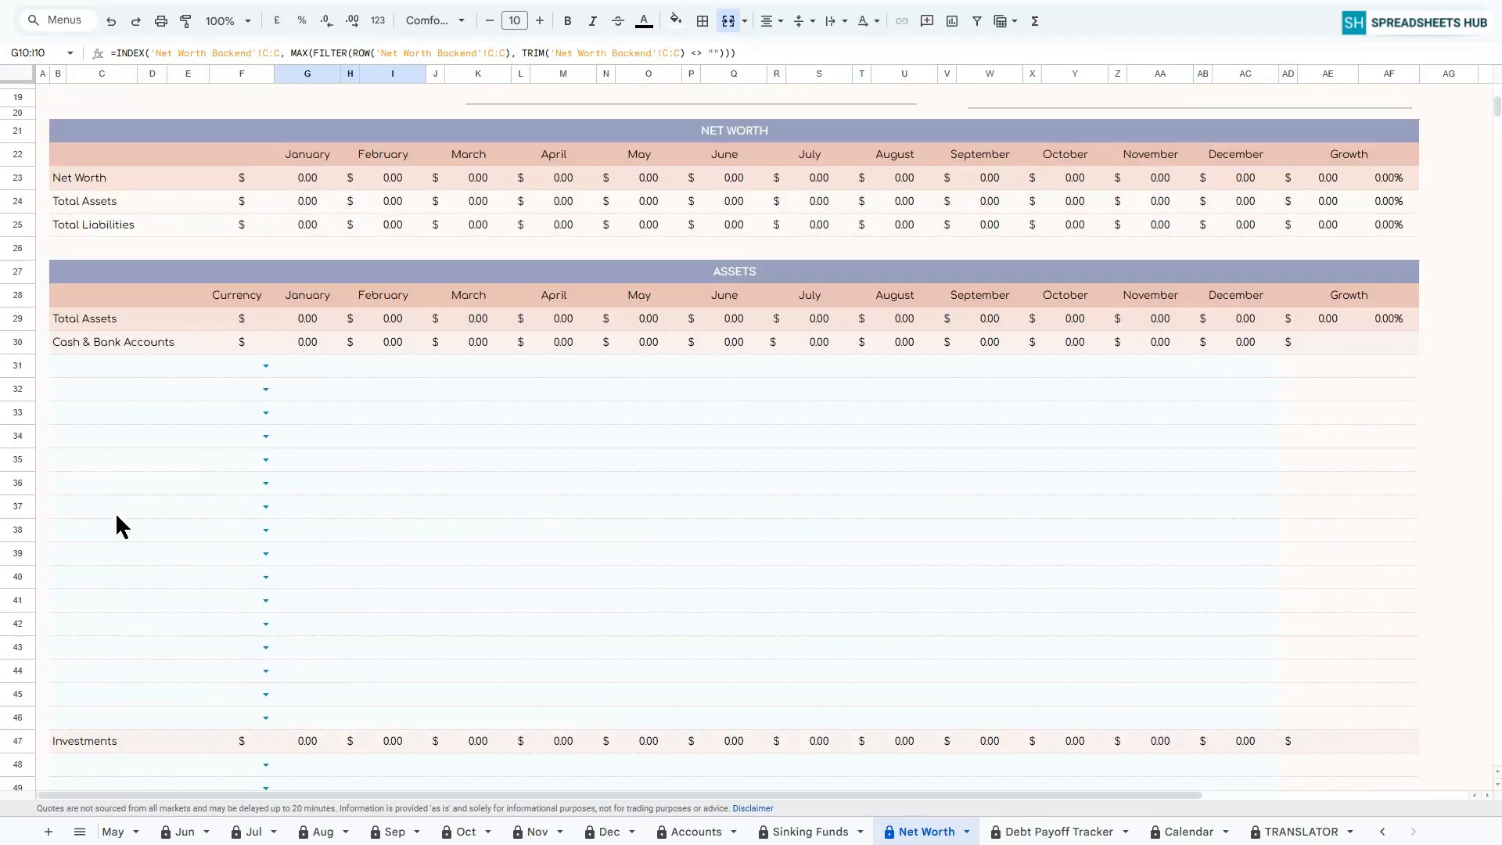
left_click(125, 468)
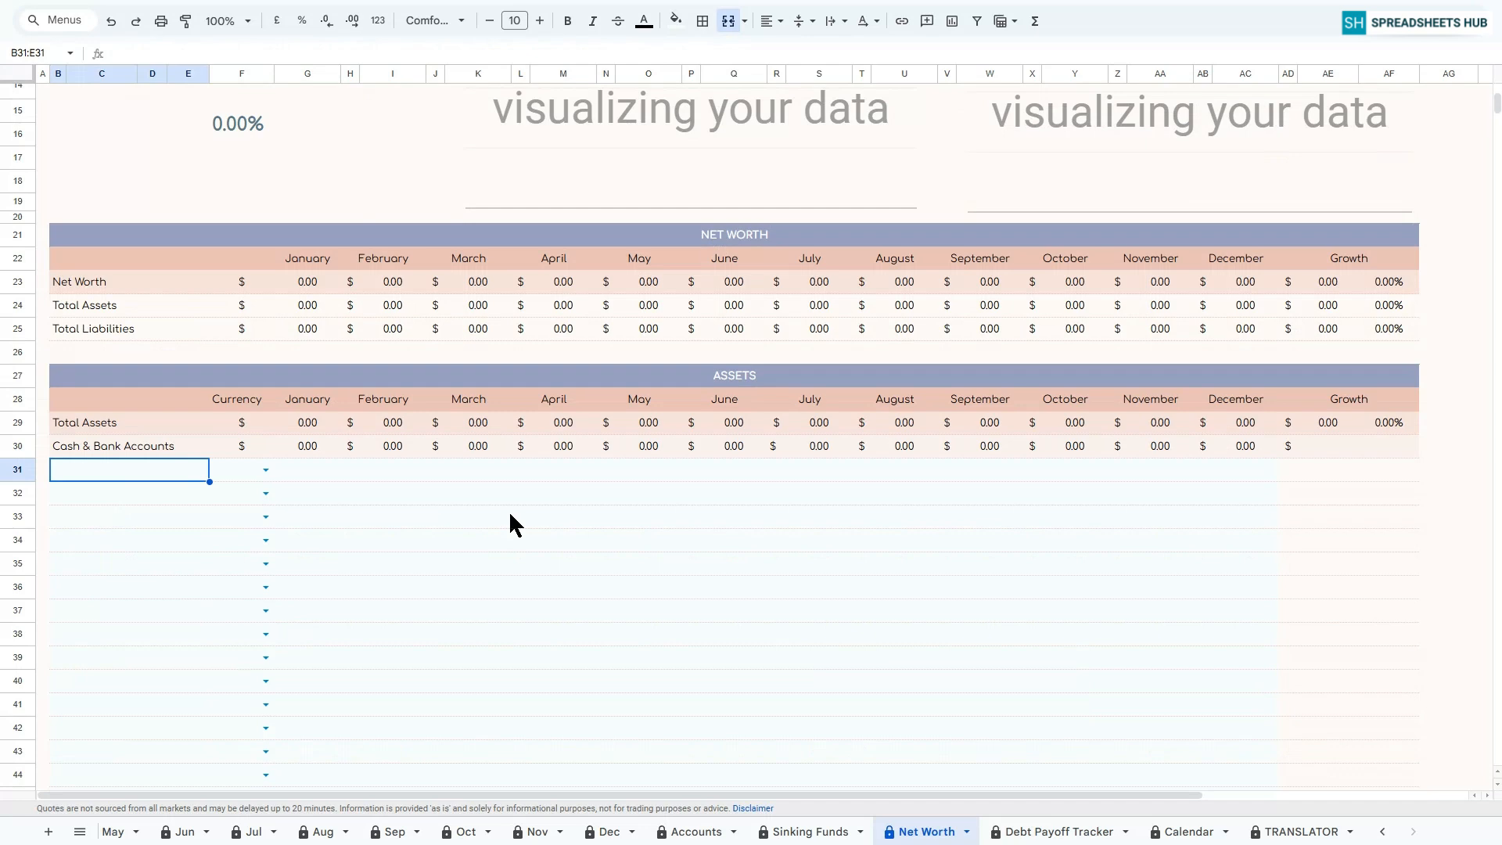
type("Cash")
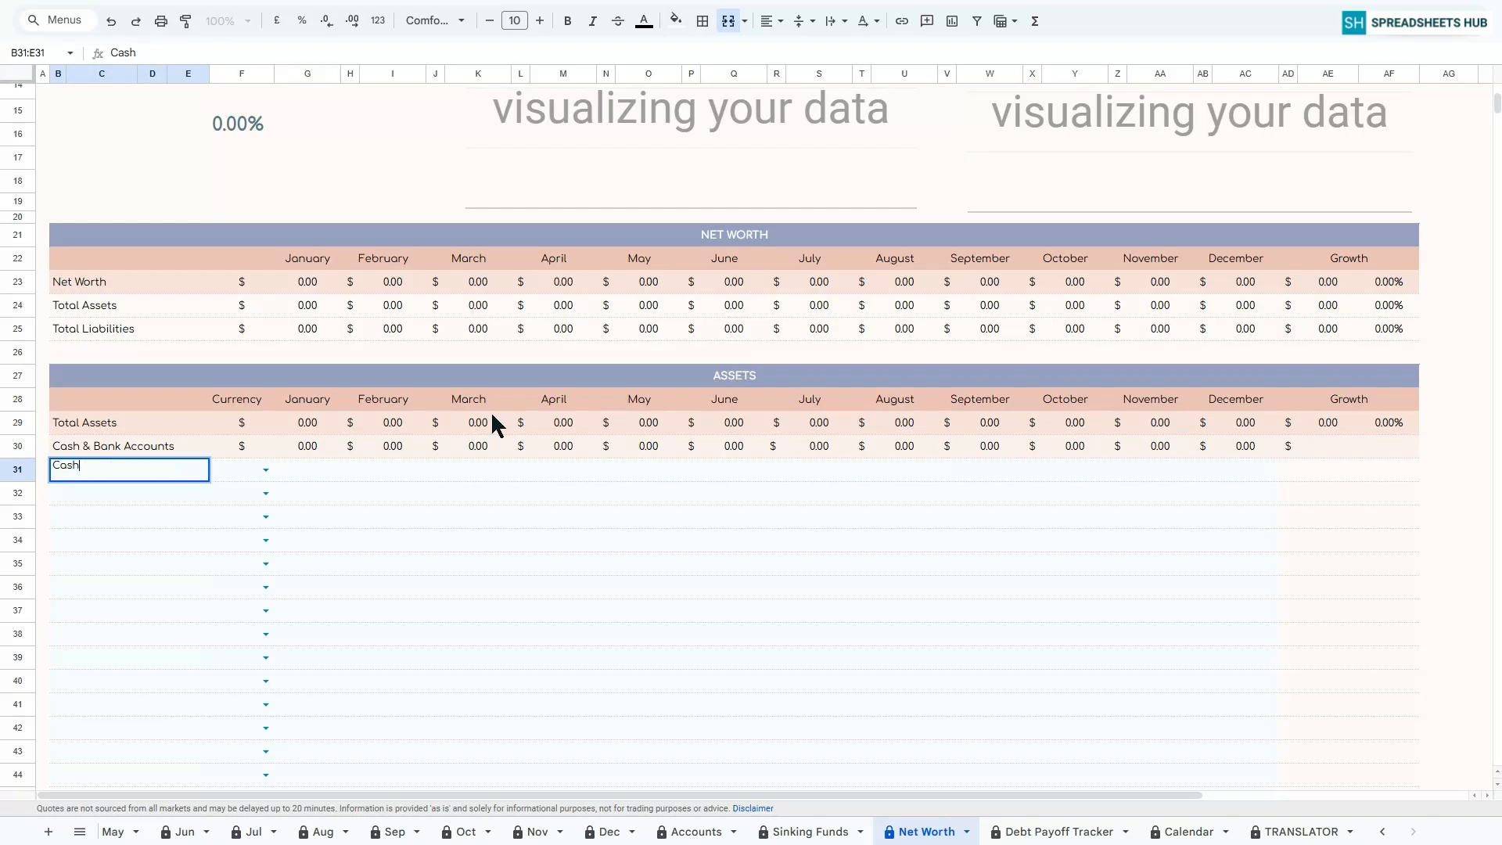
key("Return")
type("Bank Account 1")
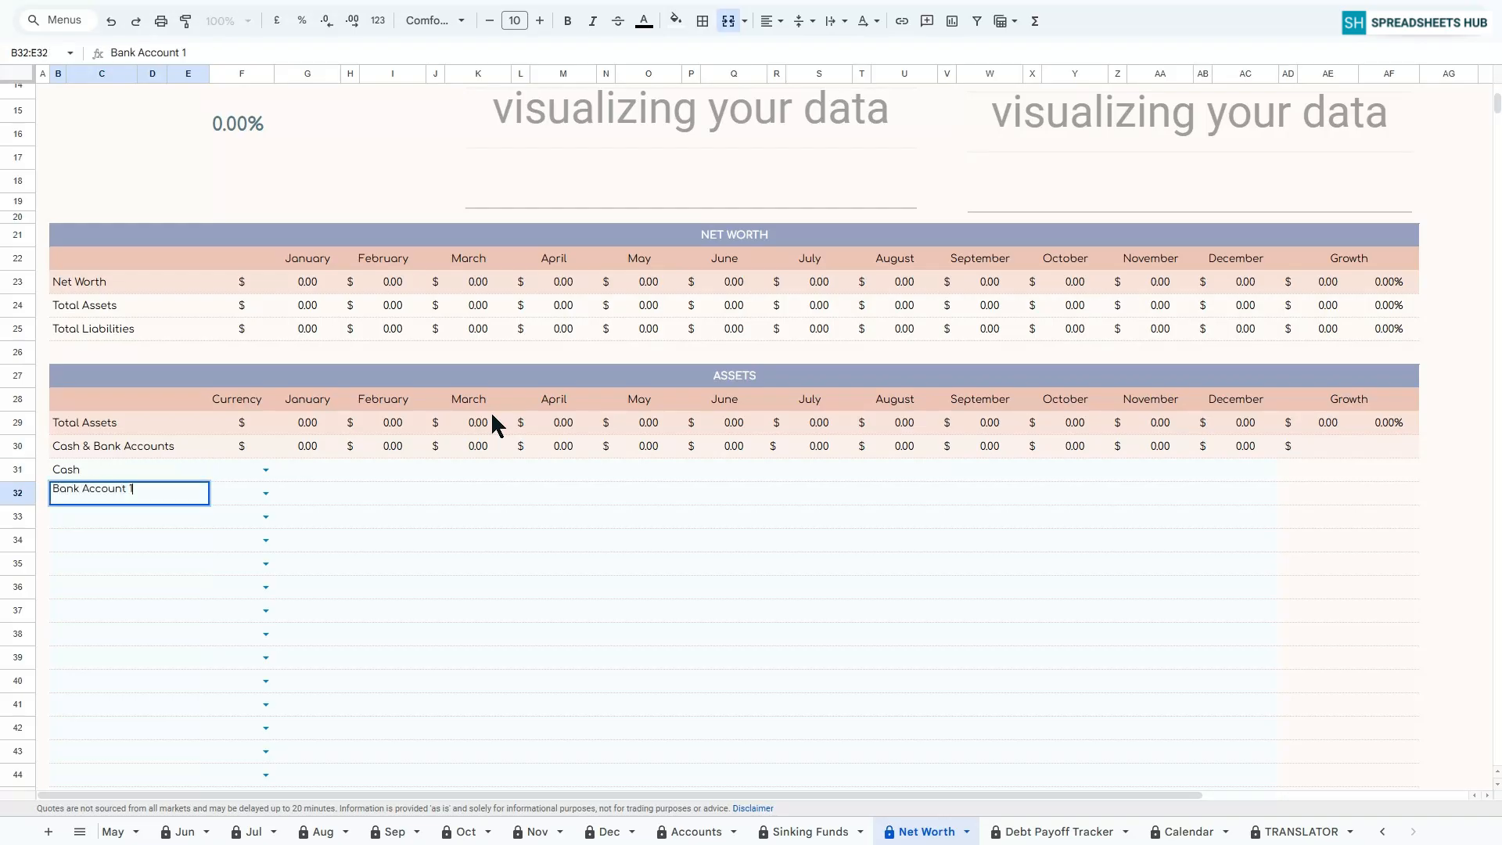
key("Return")
type("Bank Account 2")
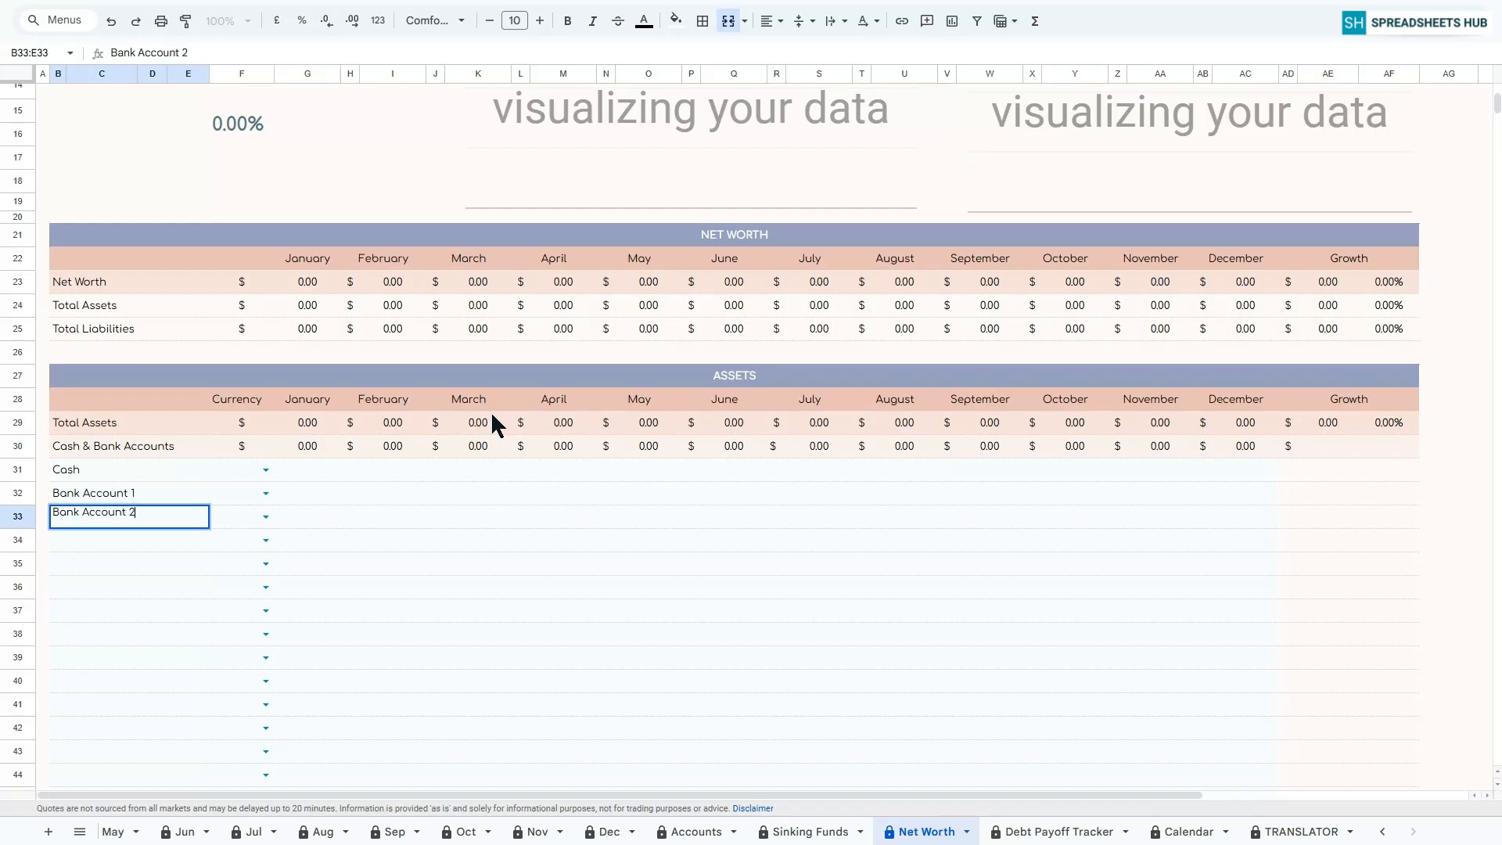
key("Return")
type("Bank Account")
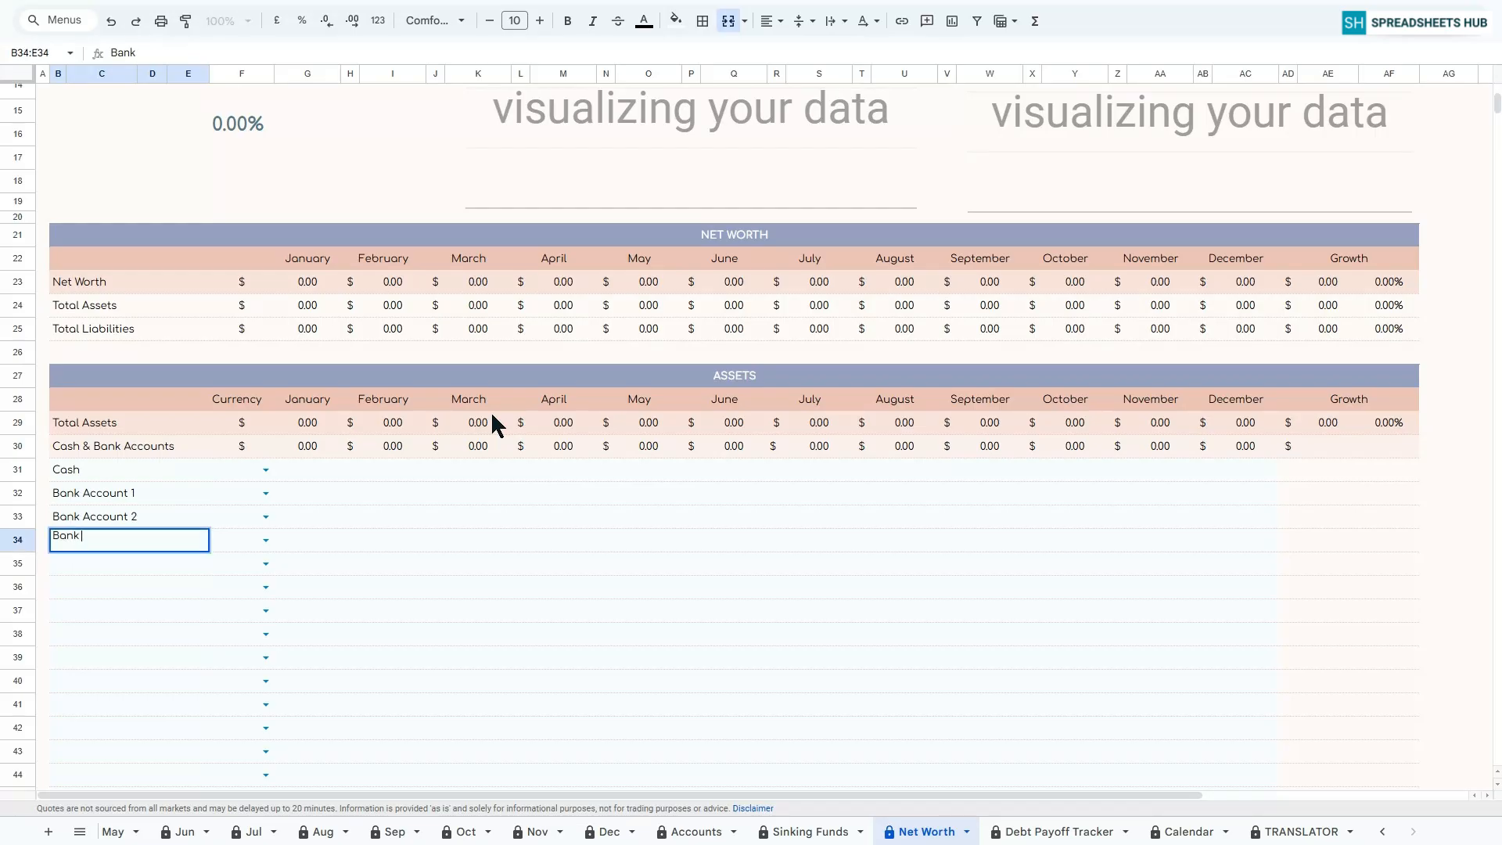
type(" 3")
key("Return")
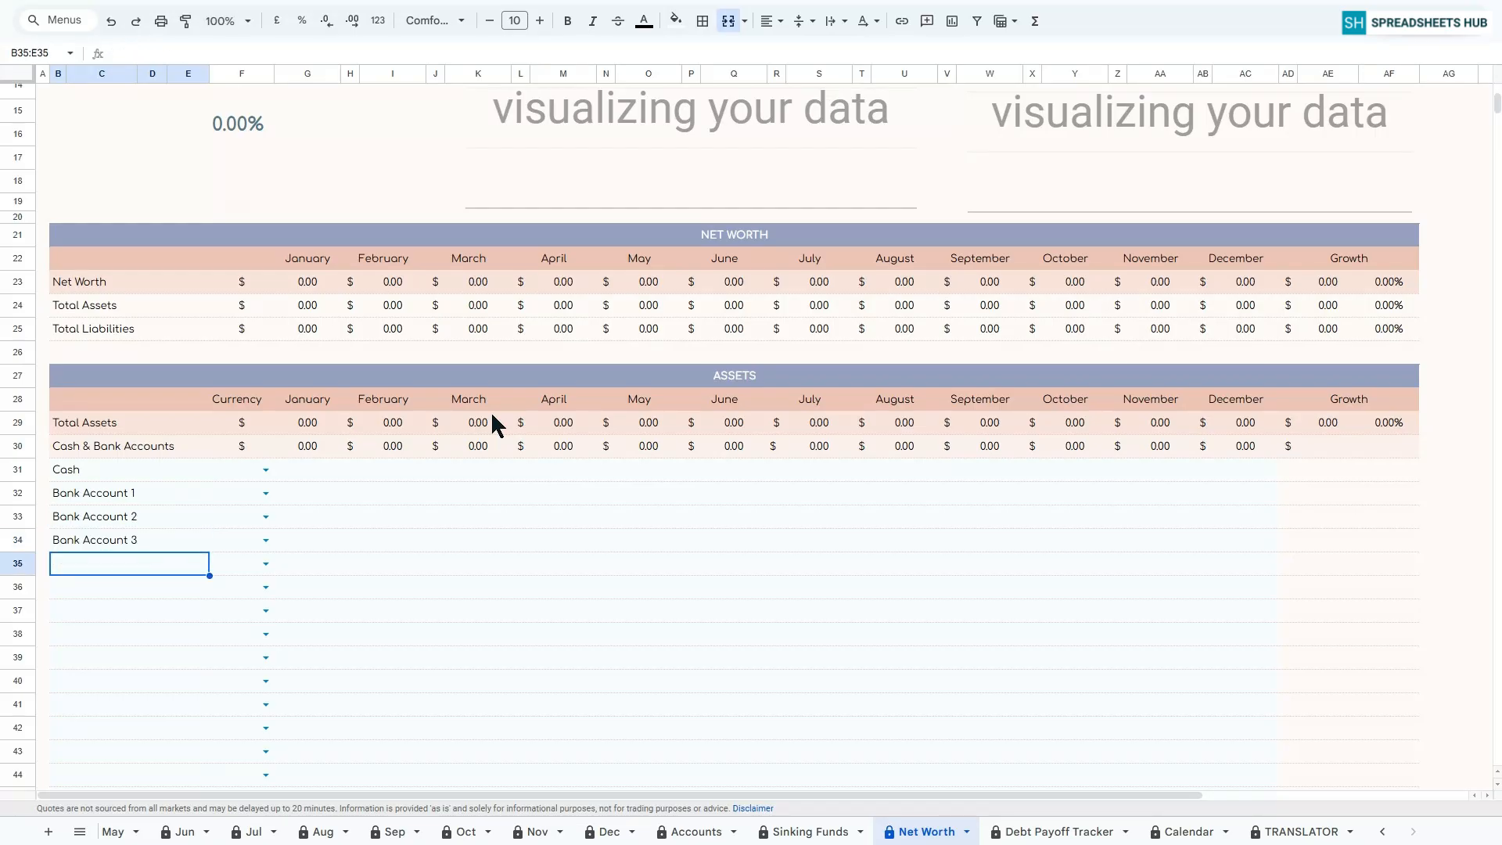
Set the currency to USD for Cash and the three bank accounts in rows 31 to 34.
left_click(266, 469)
left_click(251, 489)
left_click_drag(274, 480, 270, 548)
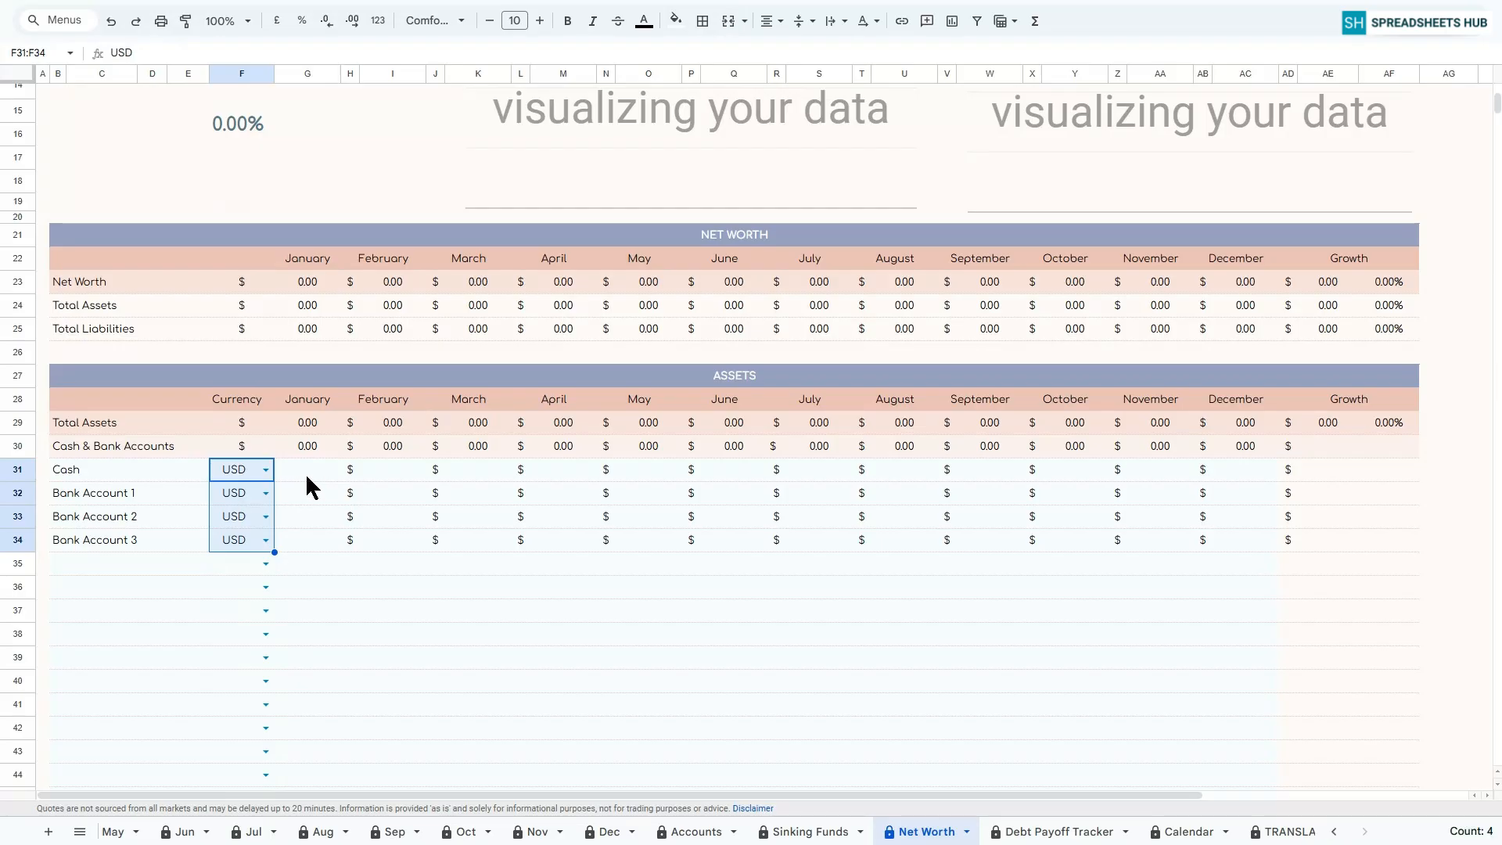
Enter the January balances 2000 for Cash, 1000 for Bank Account 1, 1000 for Bank Account 2 and 1500 for Bank Account 3.
left_click(306, 472)
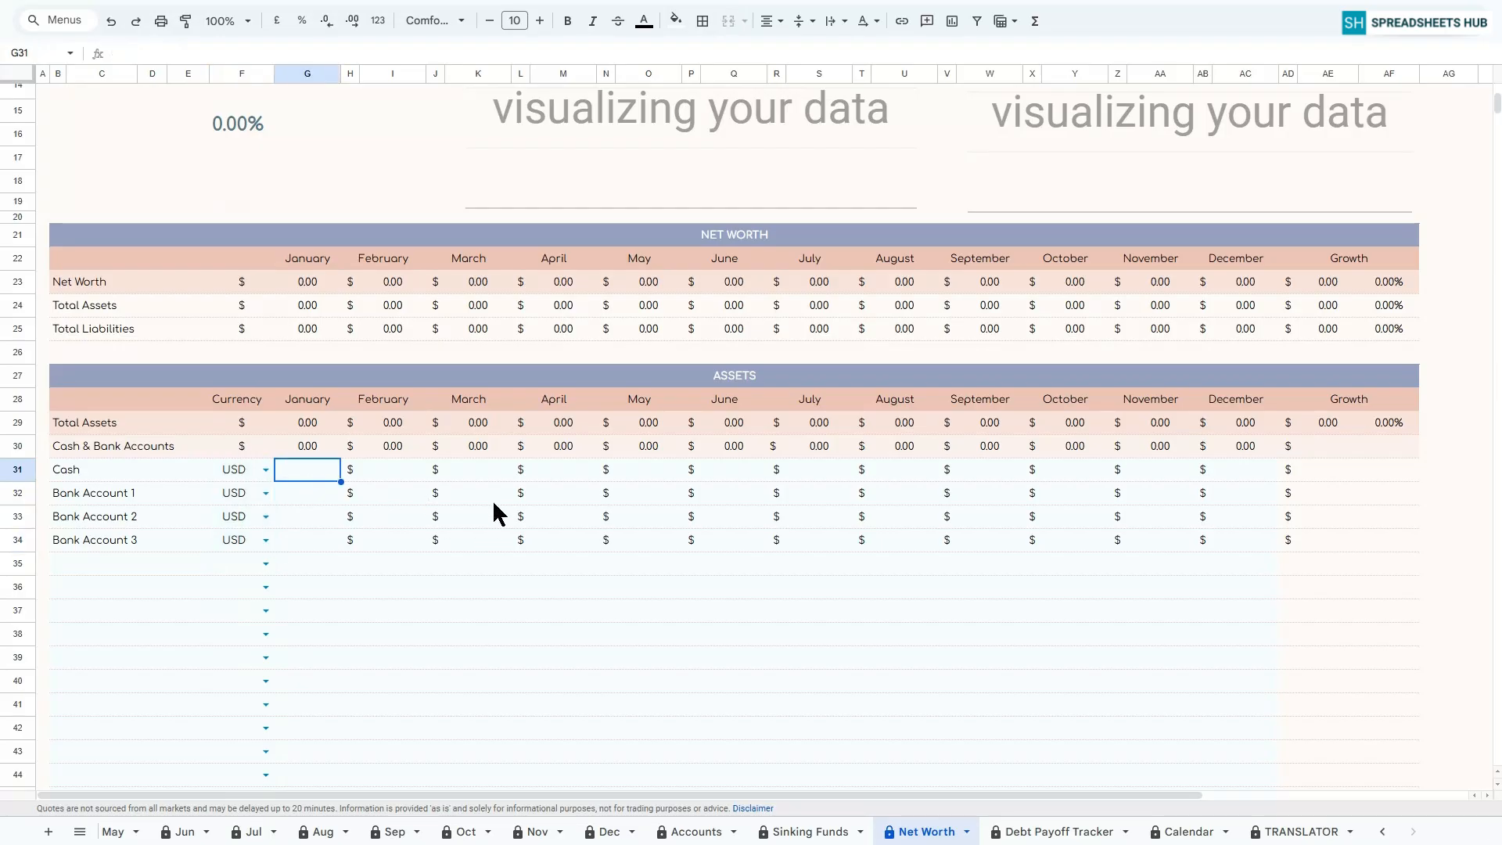
type("2000")
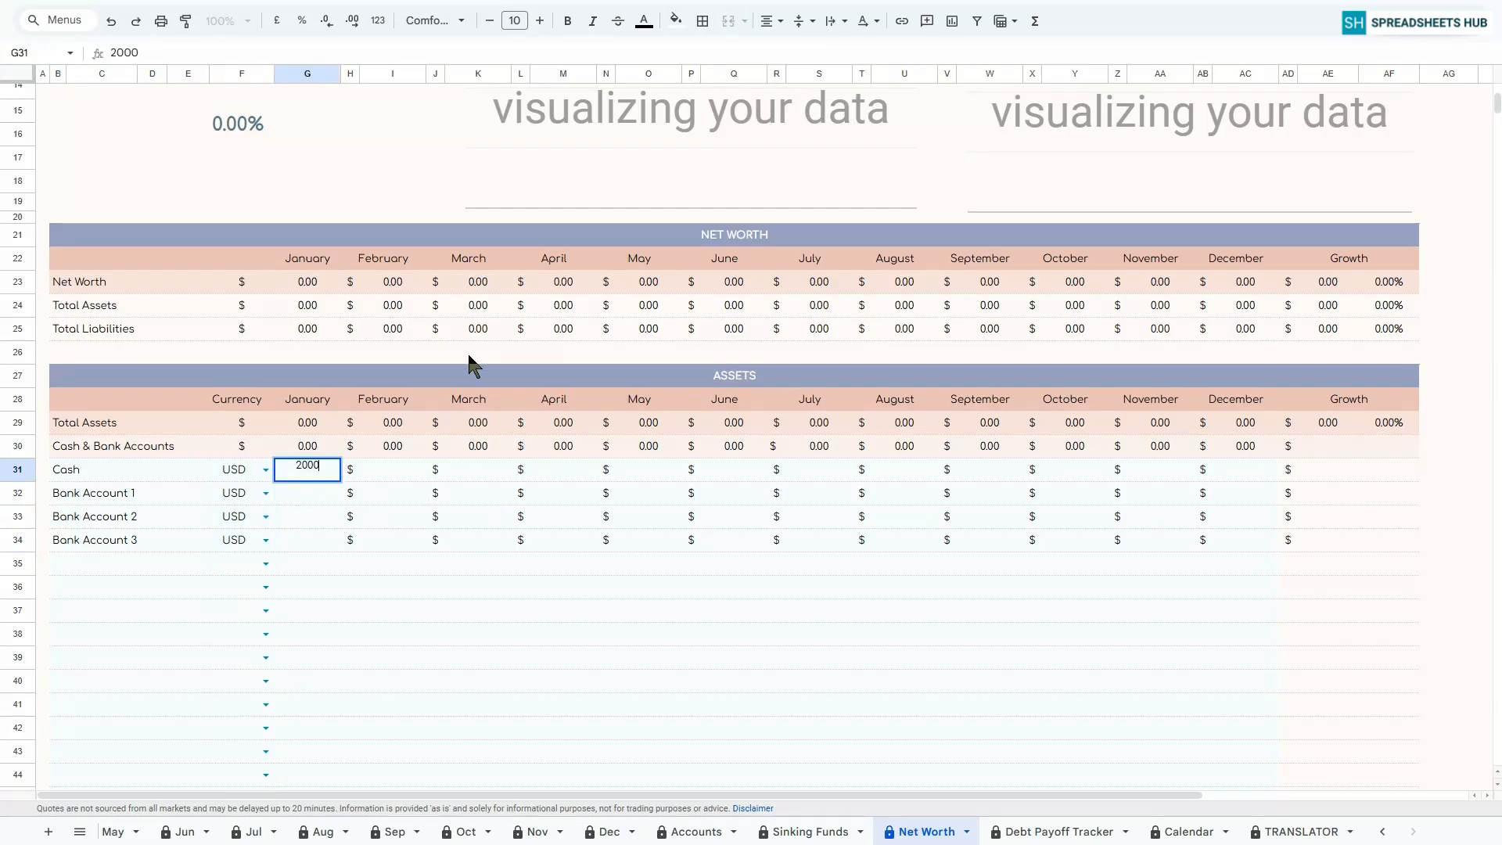
key("Return")
type("1000")
key("Return")
type("1000")
key("Return")
type("1500")
key("Return")
Enter the February balances 2500 for Cash, 1000 for Bank Account 1, 1200 for Bank Account 2 and 1400 for Bank Account 3.
left_click(393, 469)
type("2500")
key("Return")
type("1000")
key("Return")
type("1200")
key("Return")
type("1400")
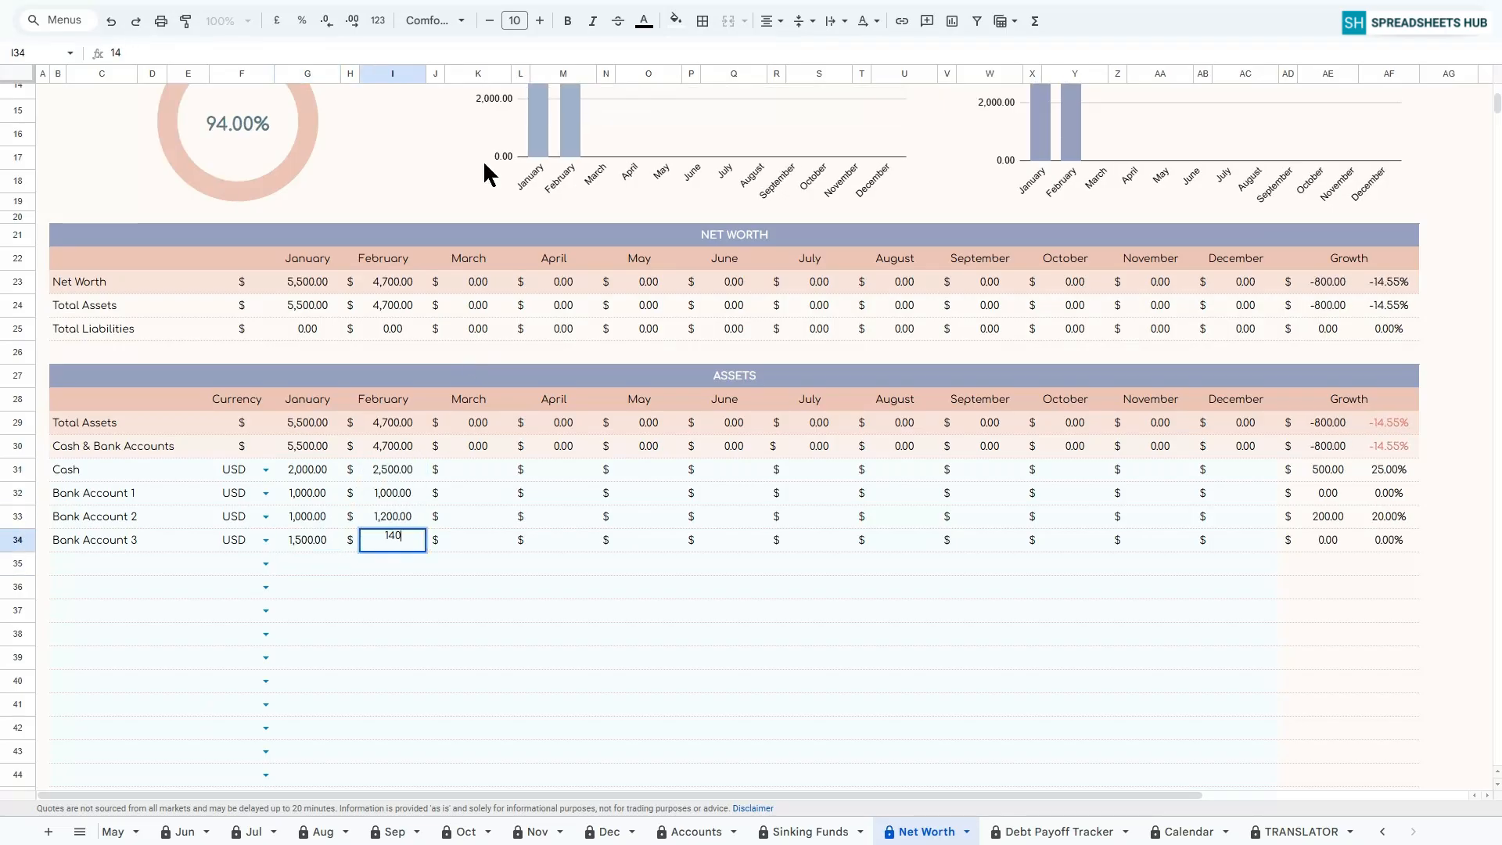
key("Return")
Enter the March (2300, 900, 1300, 1500) and April (2400, 1000, 1400, 1400) balances for Cash and Bank Accounts 1 to 3.
type("1500")
left_click(540, 469)
type("2400 1000 1400 1400")
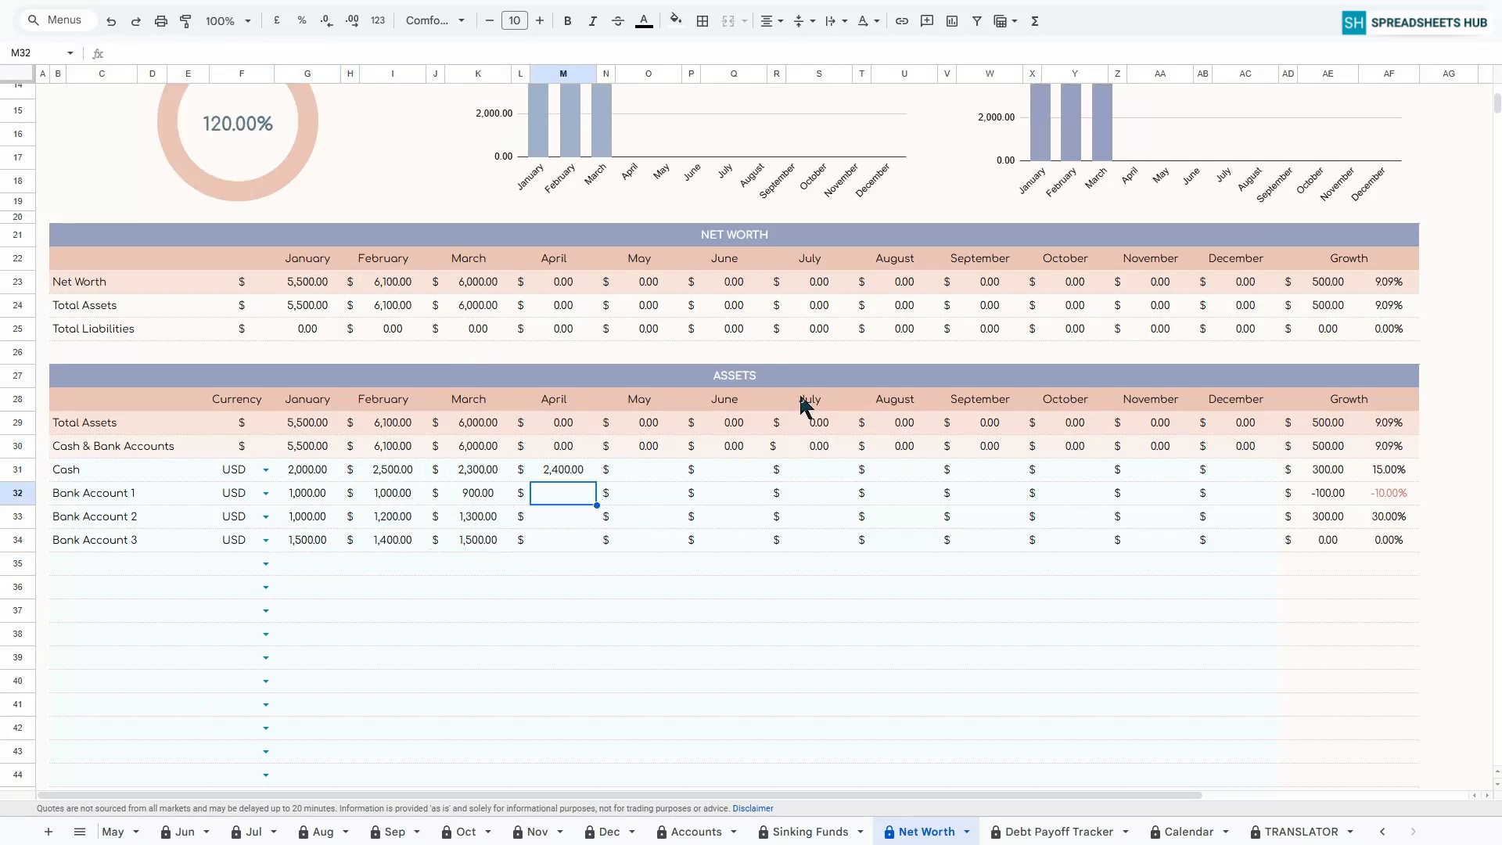
Enter the May (2500, 1200, 1500, 1500) and June (2550, 1250, 1400, 1600) balances for Cash and Bank Accounts 1 to 3.
left_click(648, 469)
type("2500 1200 1500 1500")
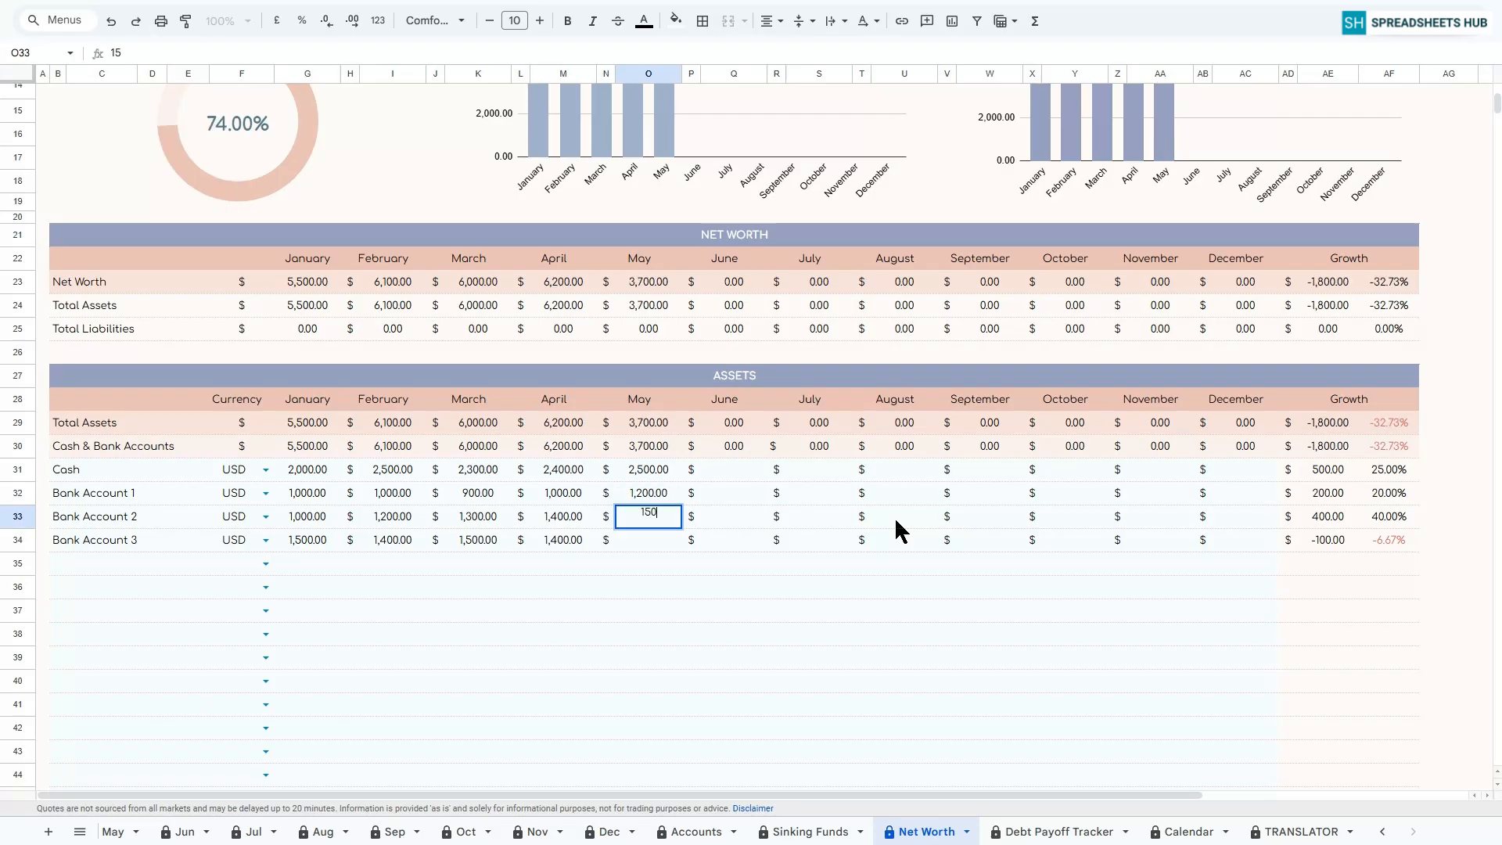
left_click(734, 469)
type("2550 1250 1400 1600")
Enter the July (3000, 1300, 1500, 1700) and August (3500, 1400, 1550, 1800) balances for Cash and Bank Accounts 1 to 3.
left_click(819, 469)
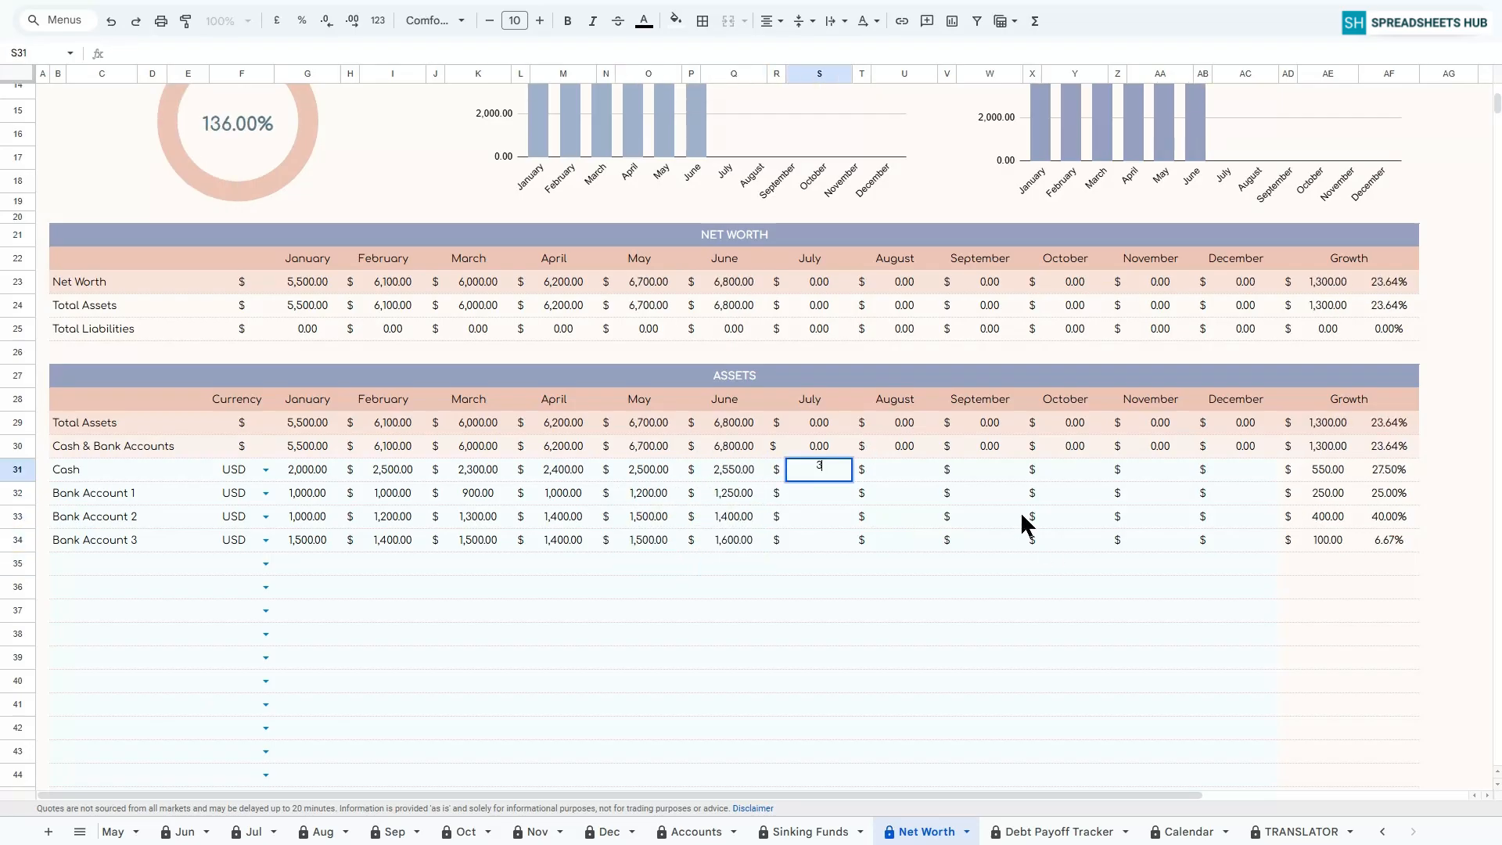
type("3000 1300 1500 1700")
left_click(904, 469)
type("3500 1400 1550 1800")
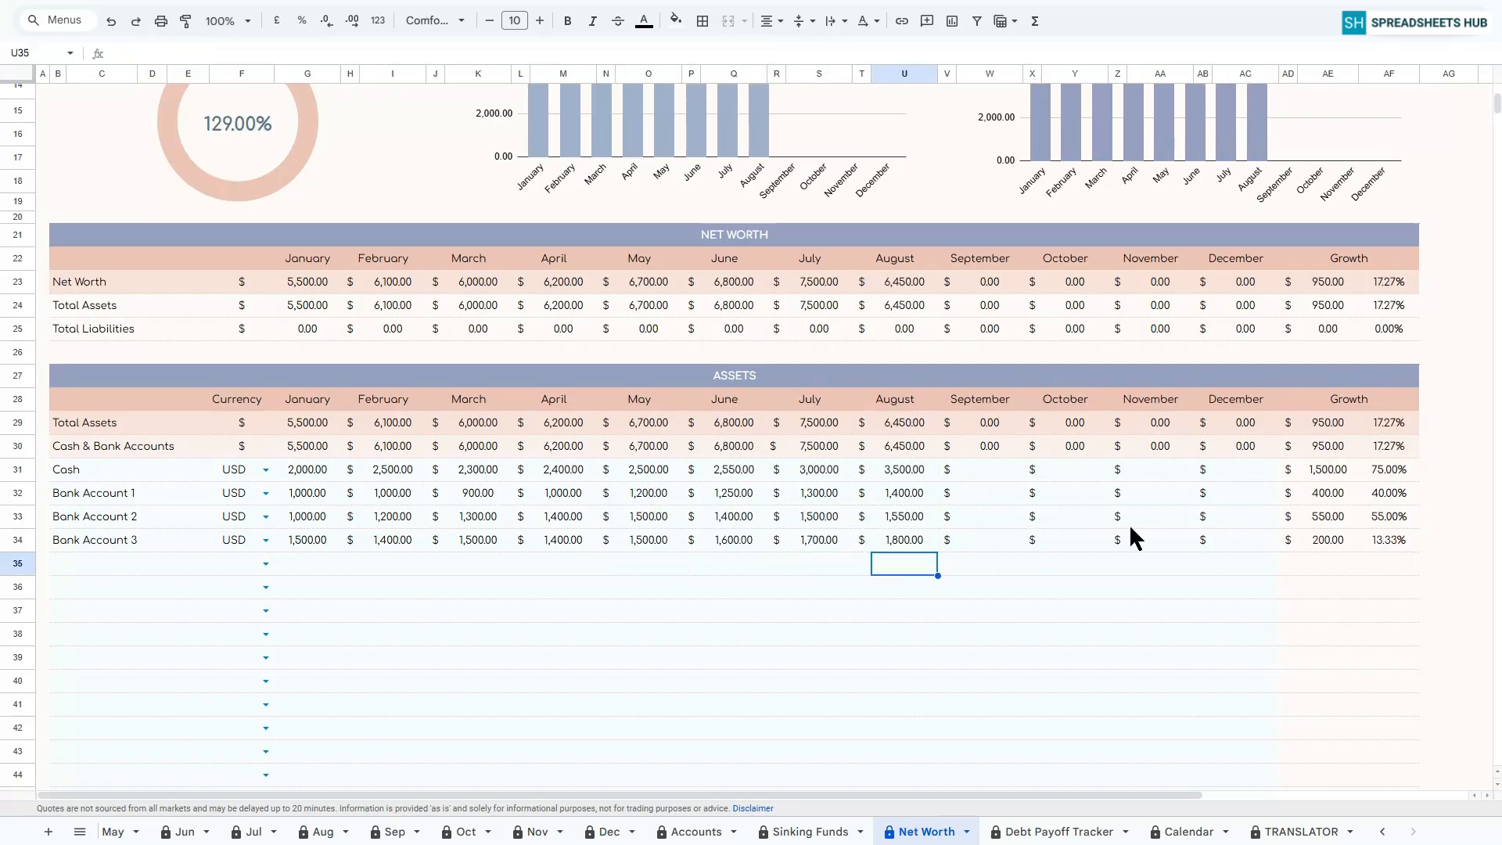
Enter the September (4000, 1600, 1600, 1850) and October (3000, 2000, 2000, 2000) balances for Cash and Bank Accounts 1 to 3.
left_click(989, 470)
type("4000 1600 1600 1")
type("850")
left_click(1071, 468)
type("3000 2000 2000 2000")
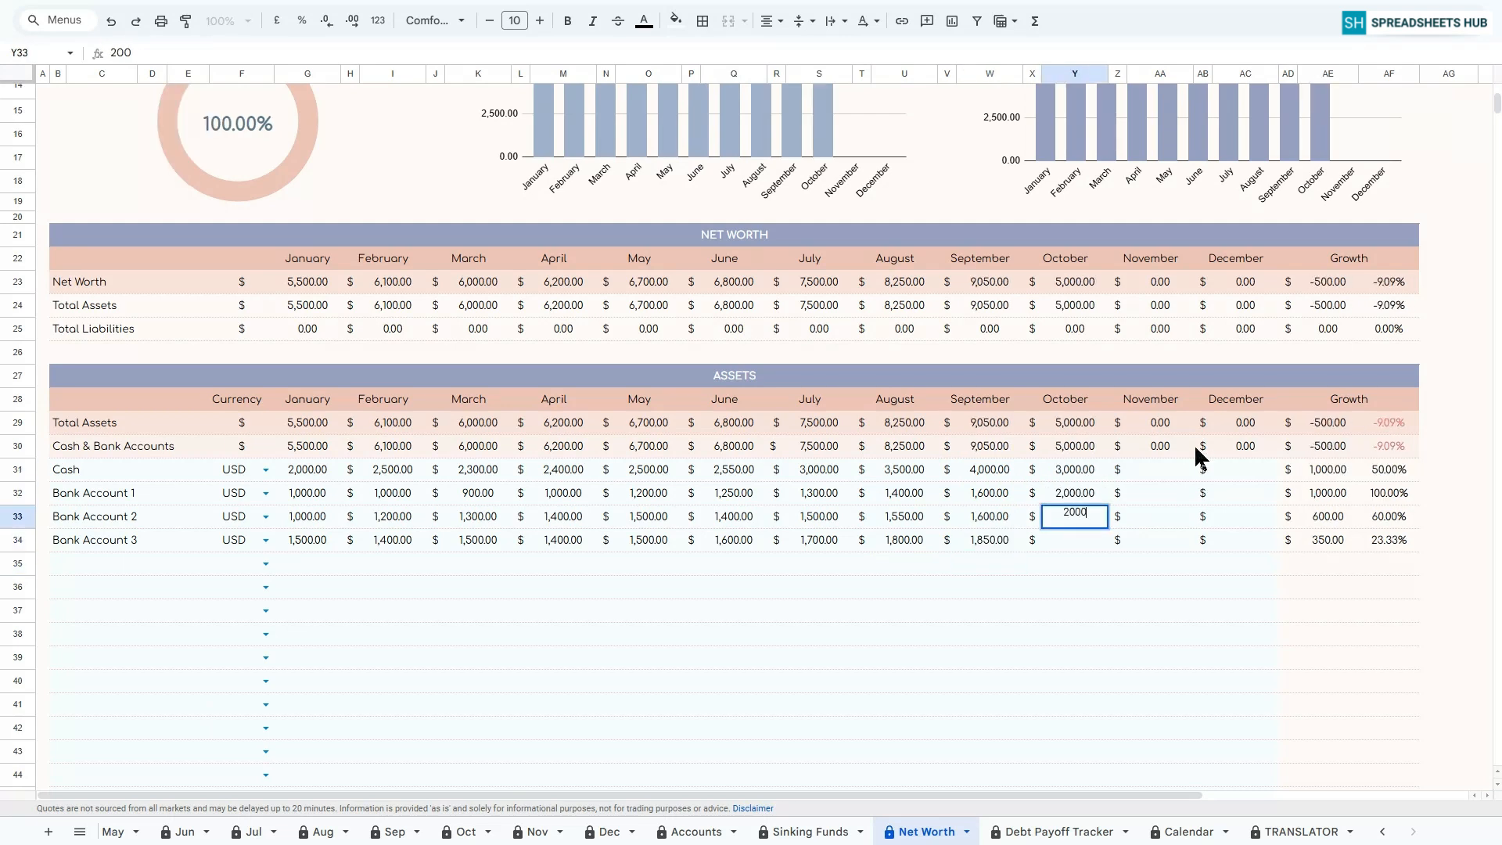
Enter the November (3500, 2000, 2000, 2000) and December (3600, 2100, 2100, 2000) balances for Cash and Bank Accounts 1 to 3.
left_click(1165, 467)
type("3500 2000 2000 2000")
left_click(1244, 469)
type("3600 2100 2100 2000")
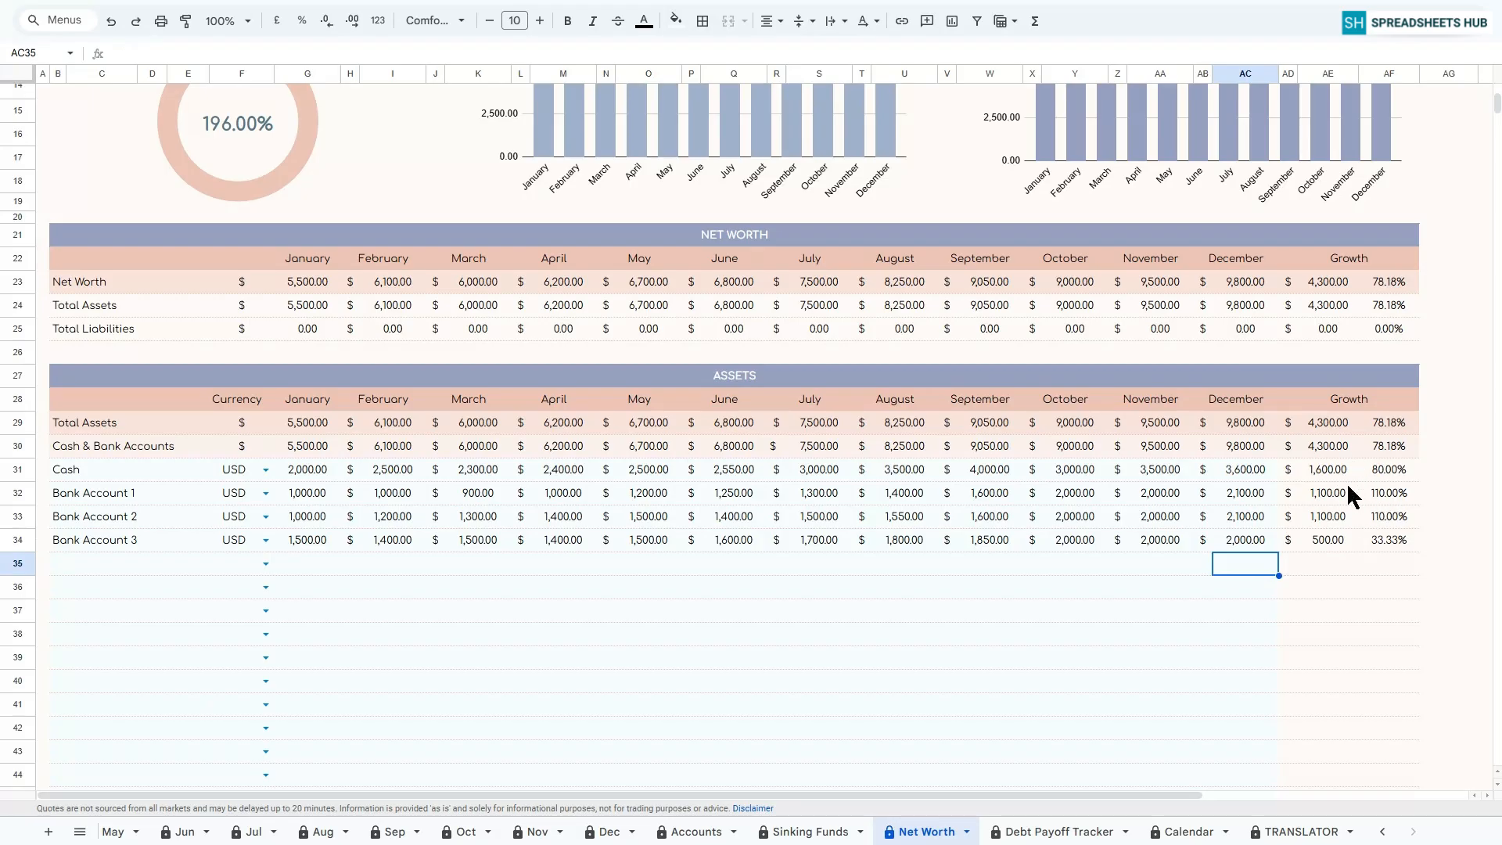
List Stocks, Bonds, Crypto and Real Estate under Investments in the assets table, starting at row 48.
scroll(1346, 482, "down", 5)
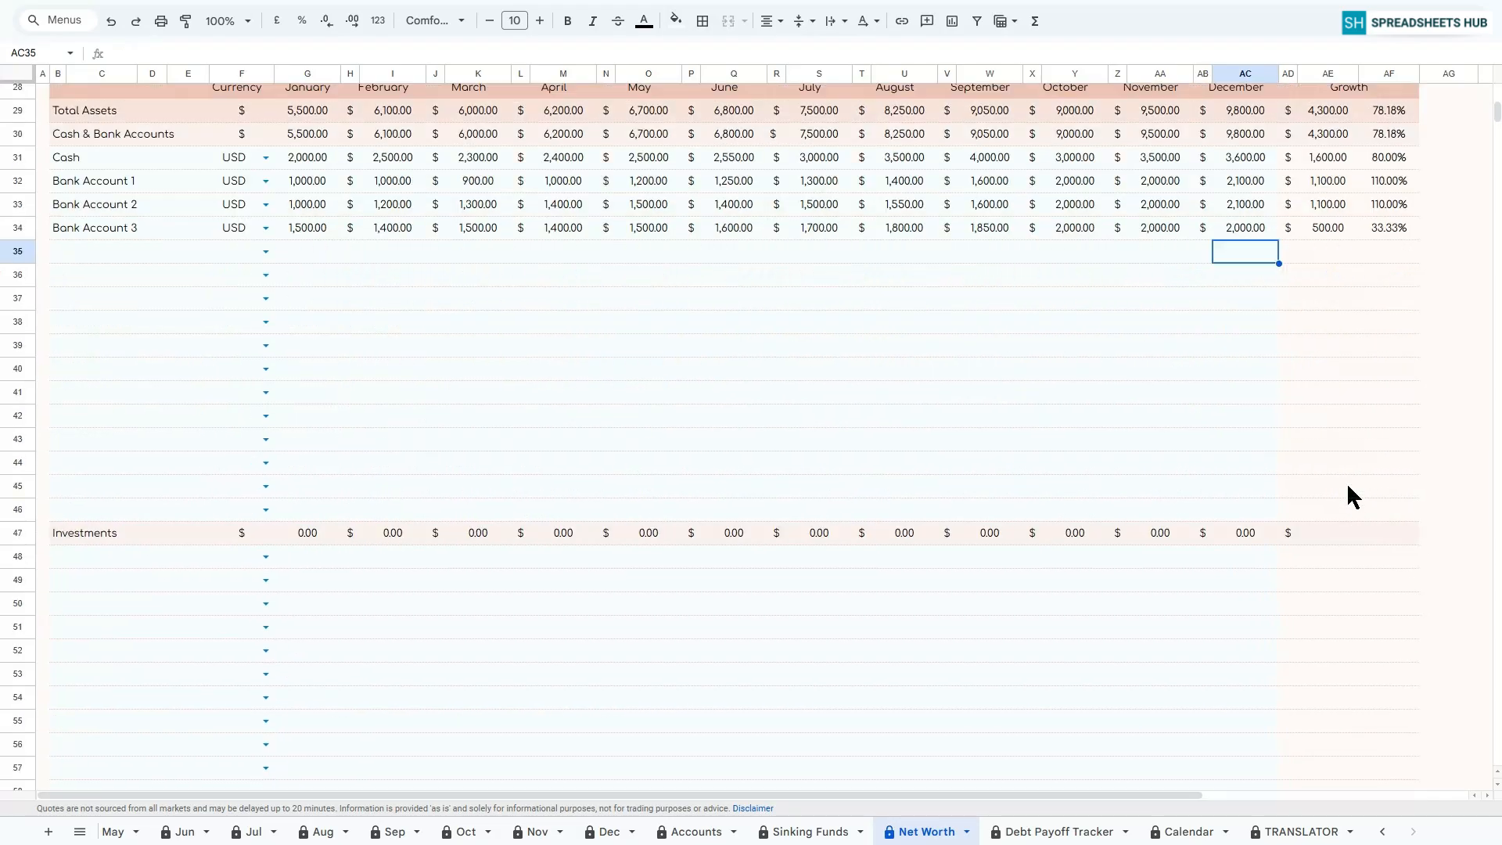
scroll(1325, 483, "down", 2)
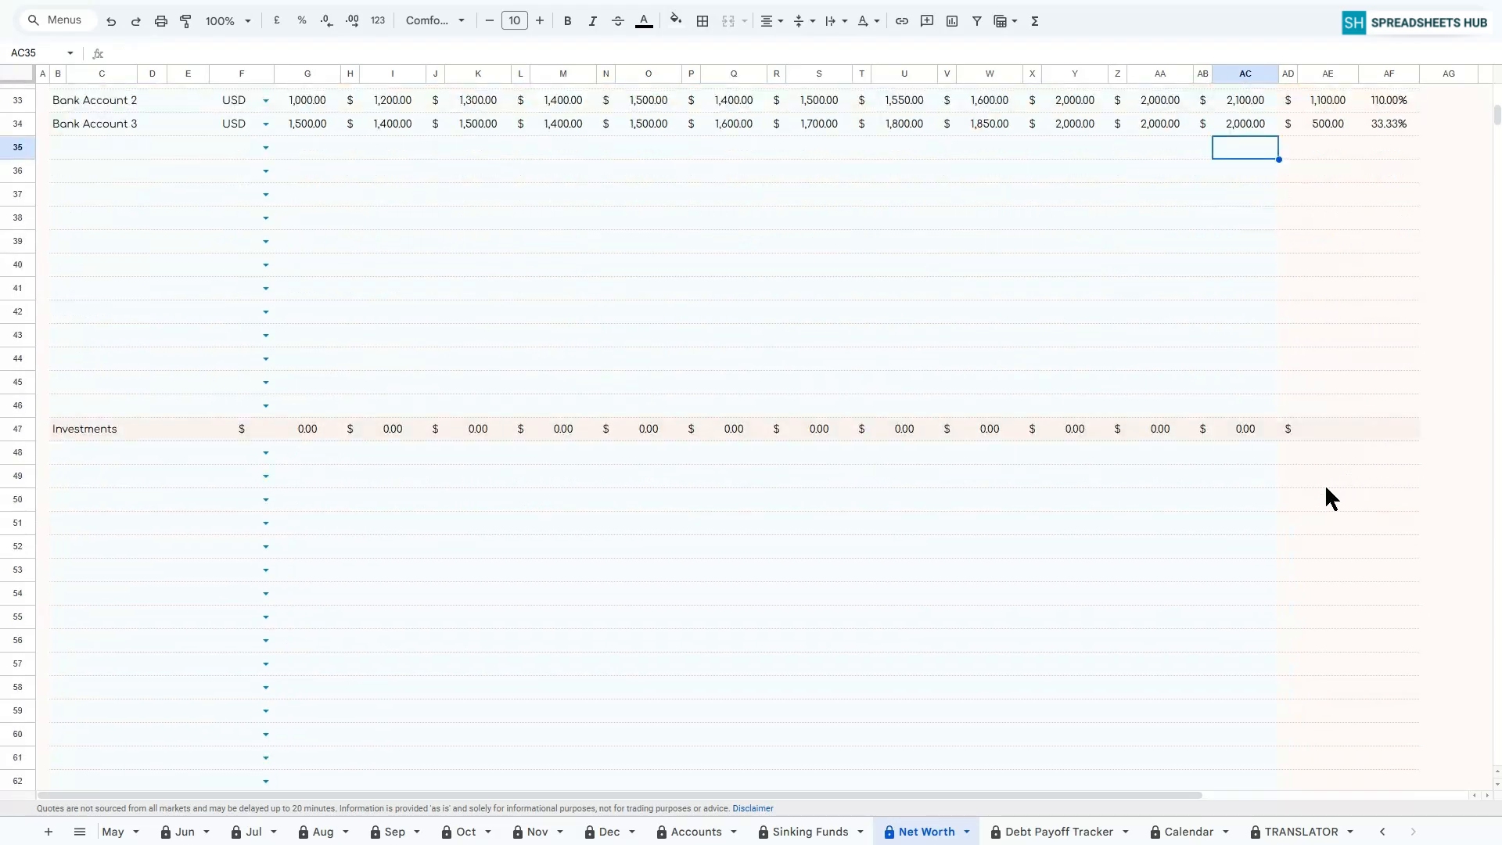
left_click(138, 451)
scroll(138, 451, "down", 2)
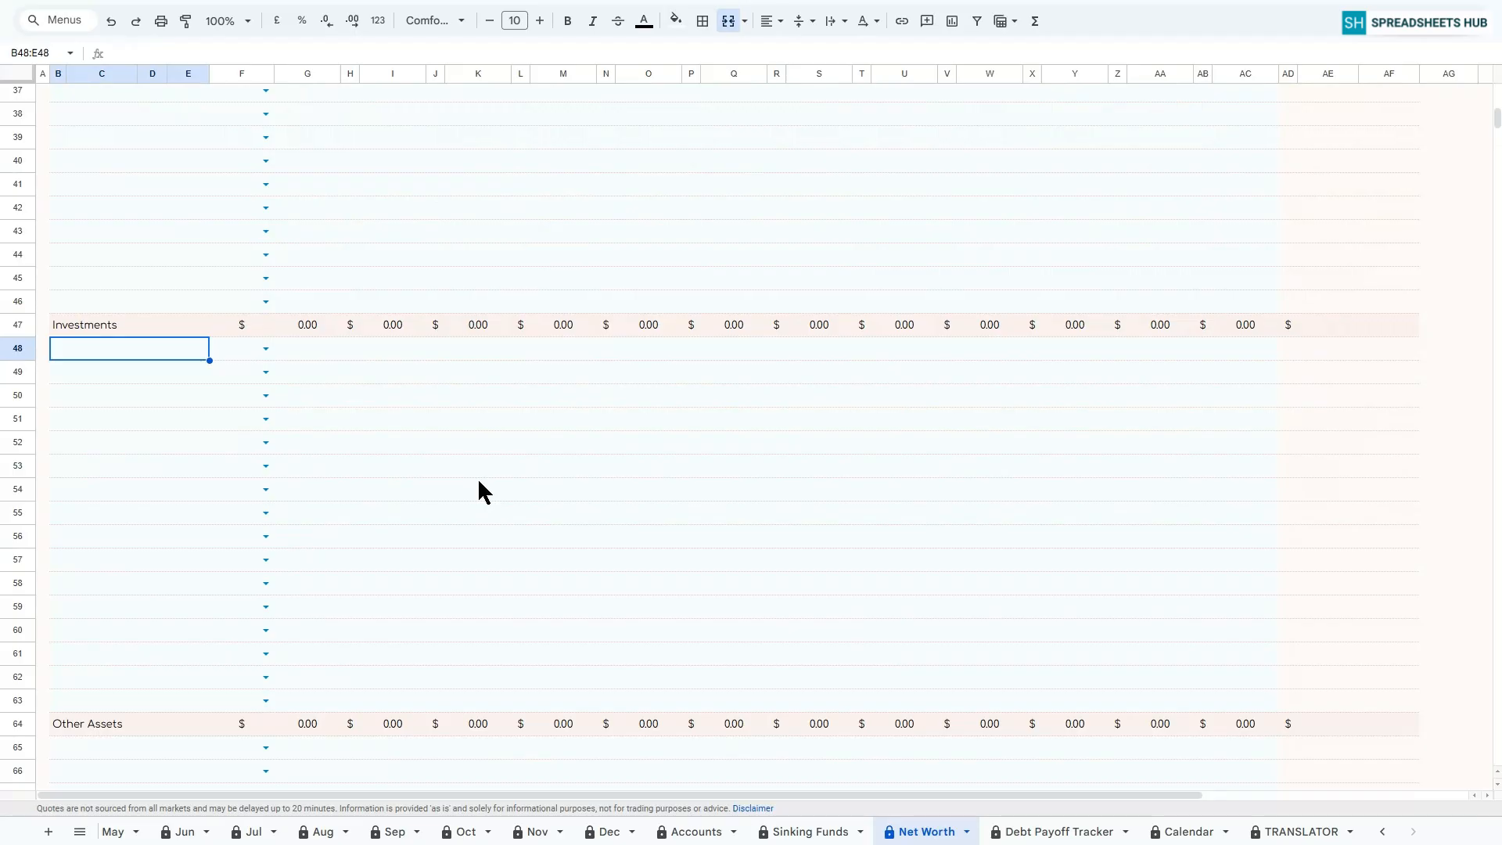
type("Stocks")
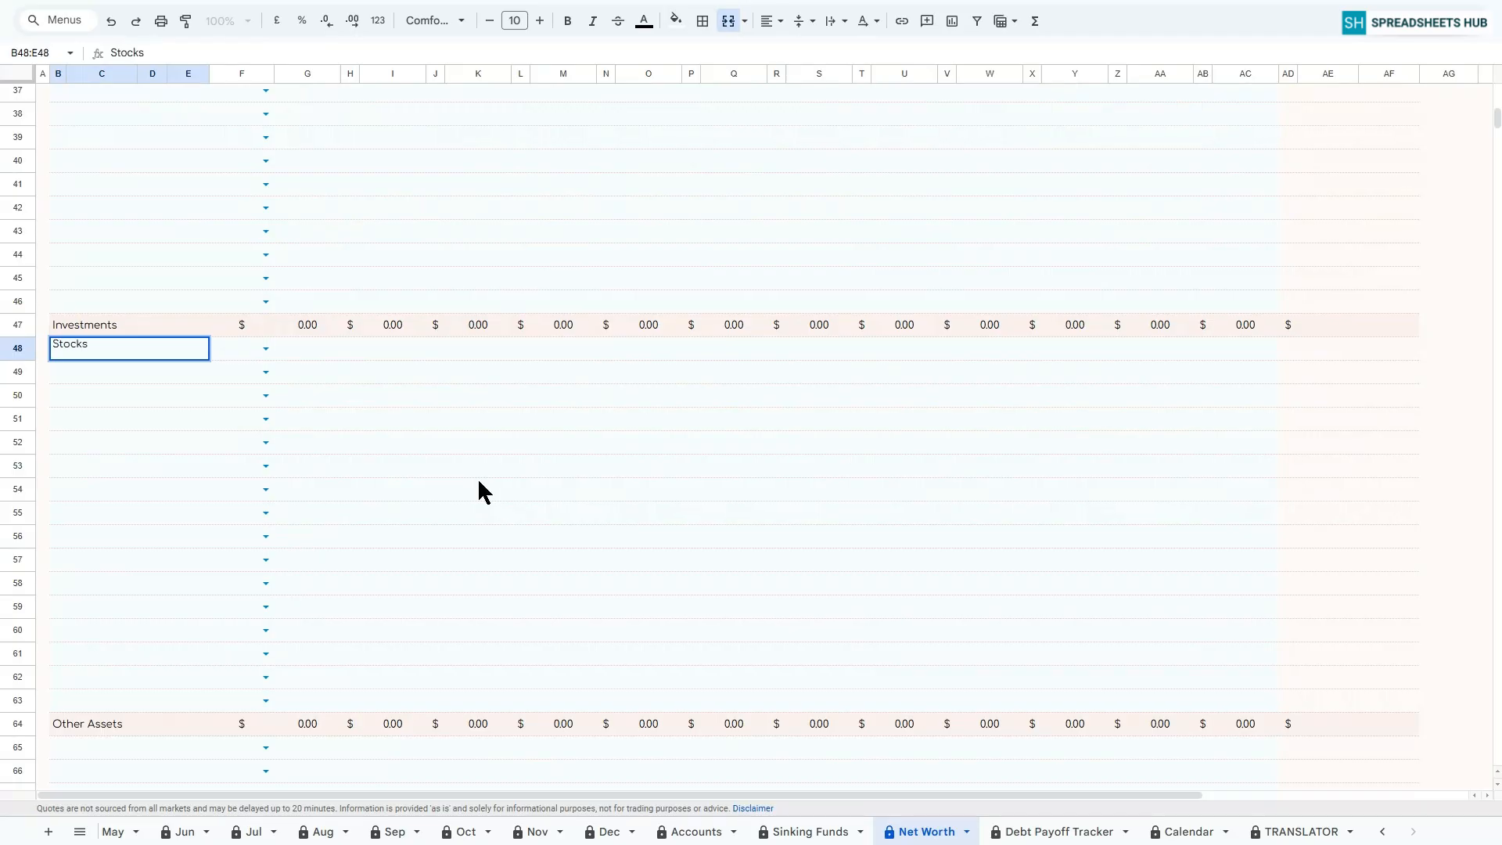
key("Return")
type("Bonds")
key("Return")
type("Crypto")
key("Return")
type("Real Estate")
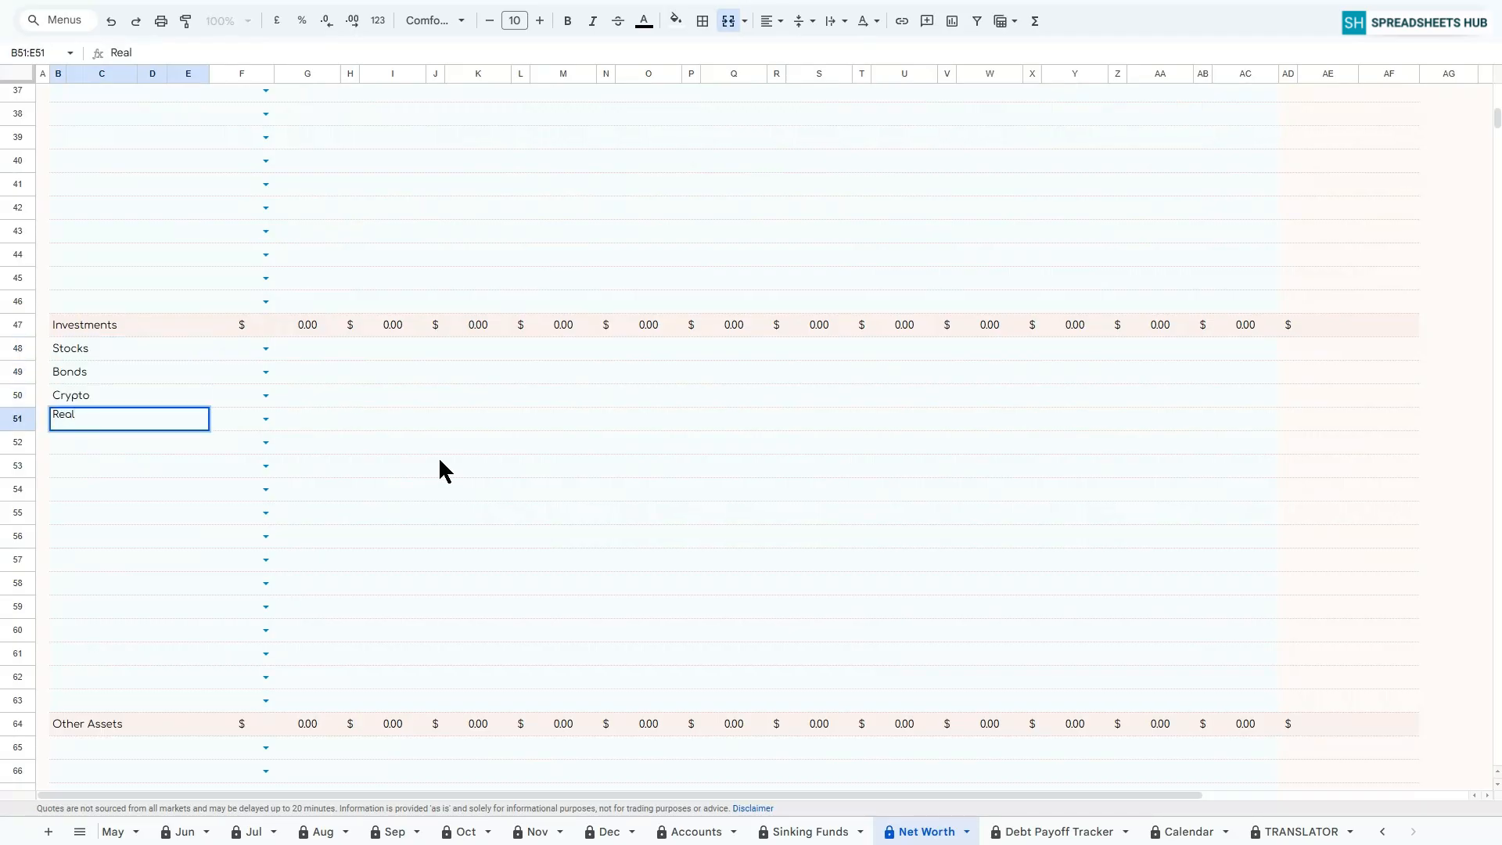
key("Return")
Set the currency to USD for the four investments in rows 48 to 51.
left_click(266, 349)
left_click(265, 372)
left_click_drag(274, 361, 270, 422)
Enter the January values 2000 for Stocks, 1500 for Bonds, 2000 for Crypto and 4000 for Real Estate.
left_click(313, 354)
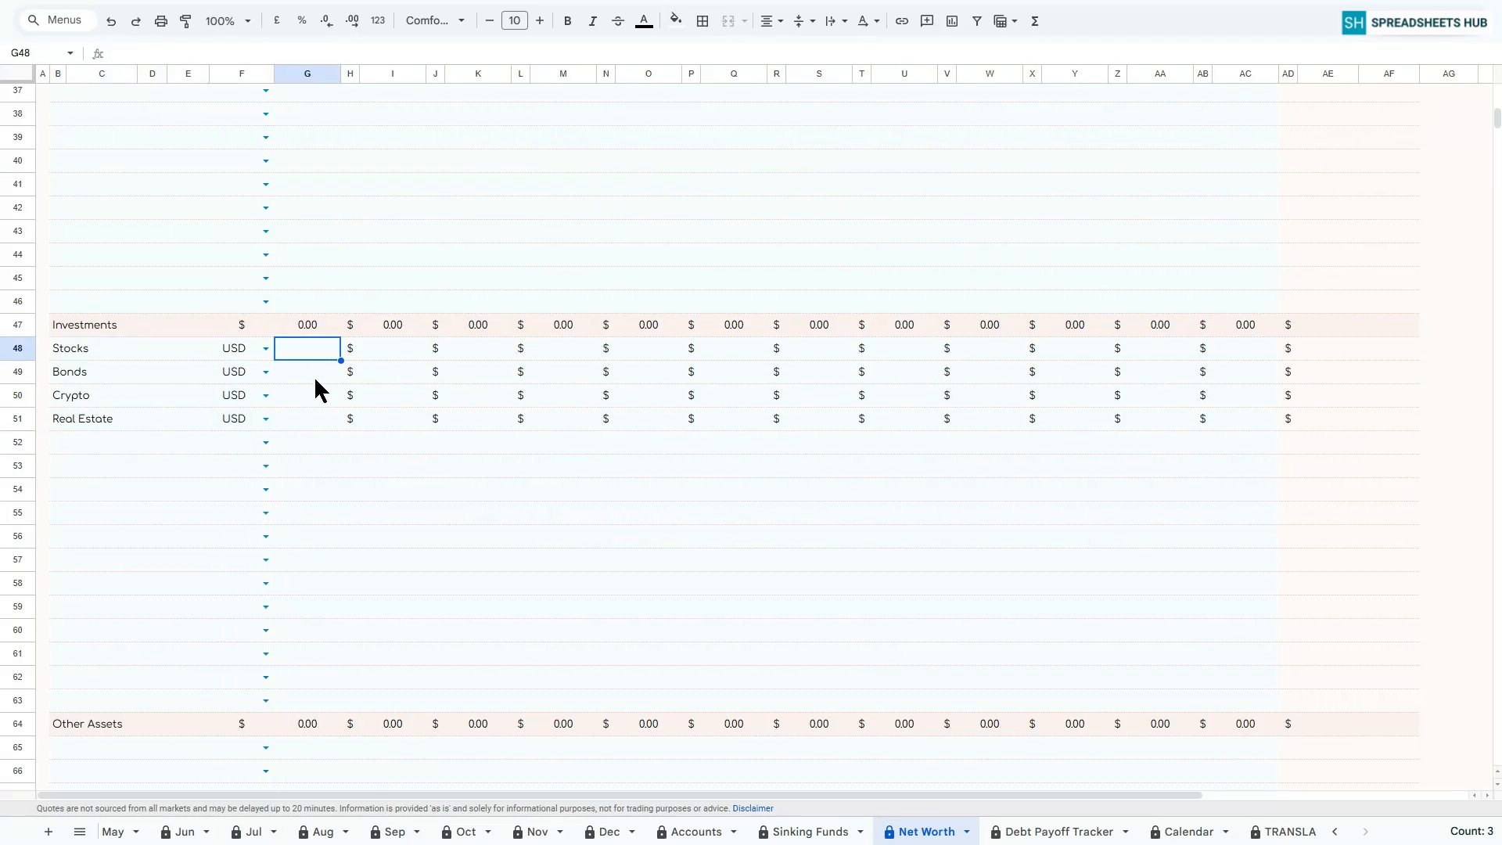
type("2000")
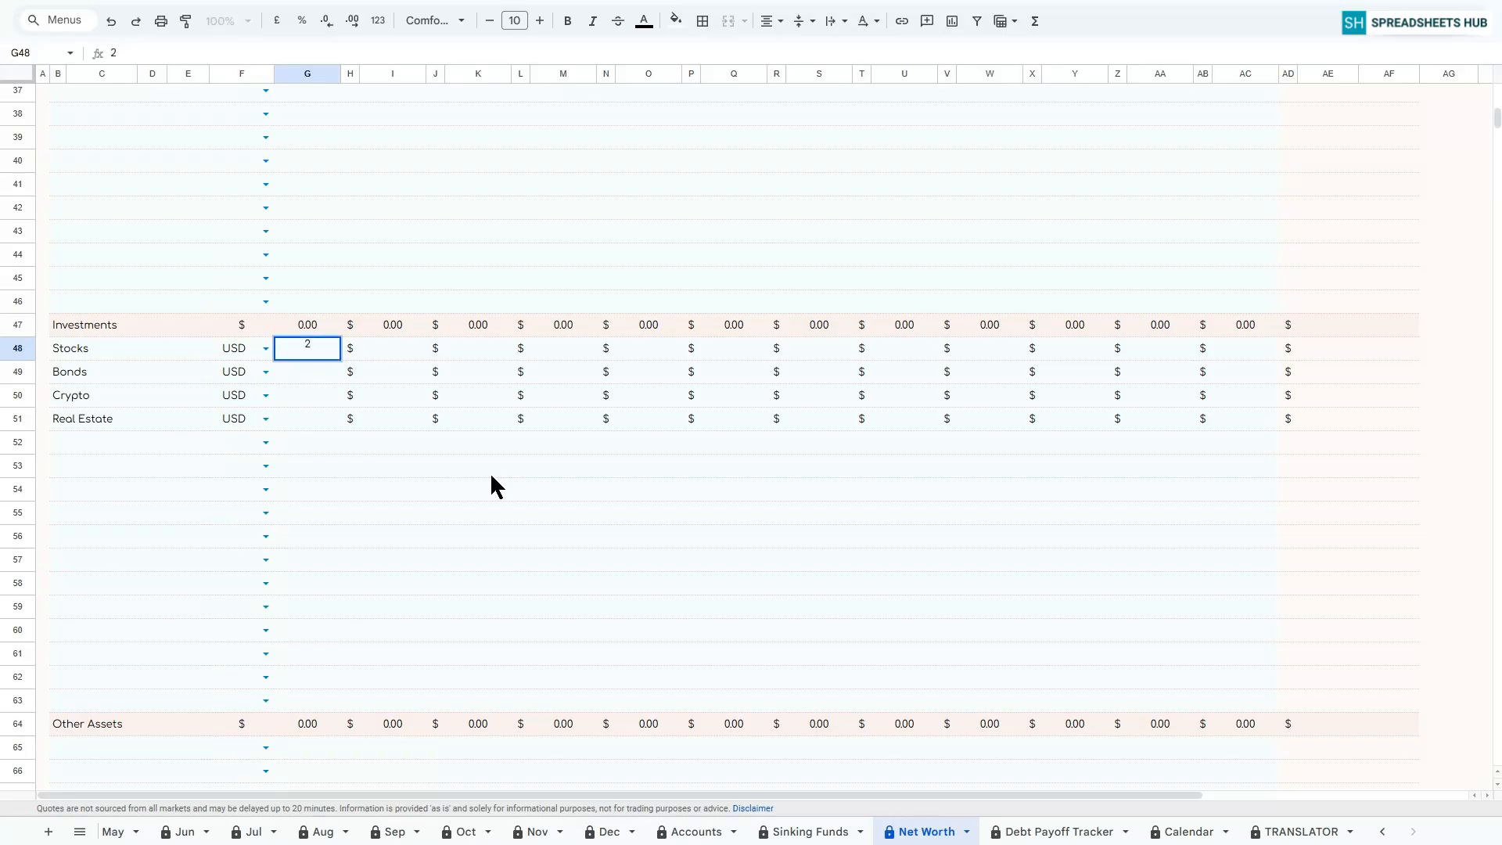
key("Return")
type("1500")
key("Return")
type("2000")
key("Return")
type("4000")
key("Return")
Enter the February (2000, 1500, 2400, 4000) and March (2000, 1500, 2300, 4000) values for Stocks, Bonds, Crypto and Real Estate.
left_click(400, 351)
type("2000")
key("Return")
type("1500")
key("Return")
type("24002000")
key("Return")
type("1500")
key("Return")
type("2300")
key("Return")
type("4000")
key("Return")
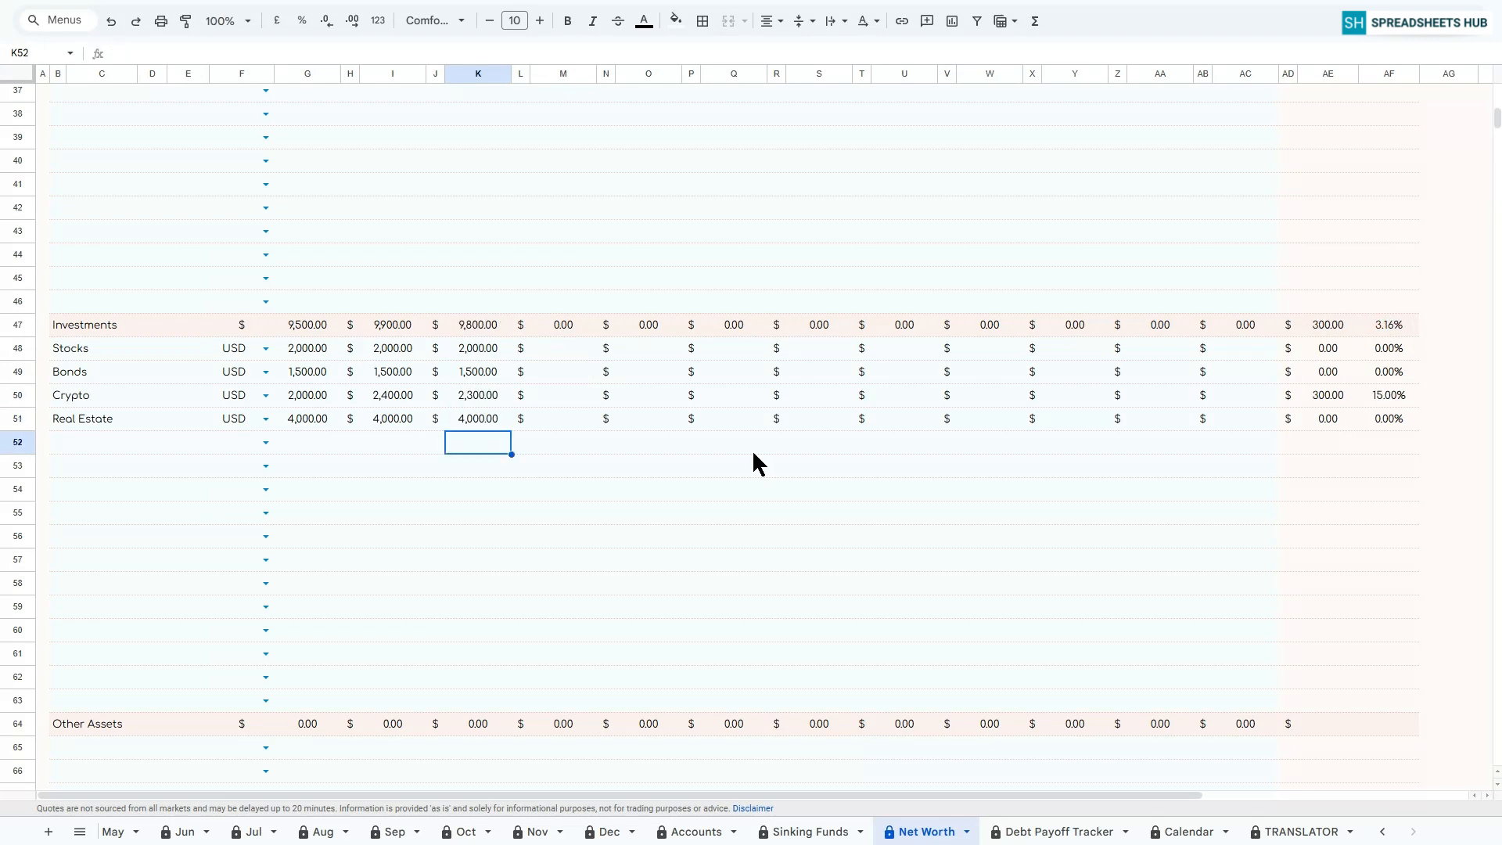
Enter the April (2500, 1000, 2400, 4000) and May (2600, 1400, 2000, 4000) values for Stocks, Bonds, Crypto and Real Estate.
type("400")
key("Return")
type("4000")
key("Return")
left_click(654, 349)
type("2600")
key("Return")
type("1400000")
key("Return")
Enter the June (3000, 1500, 2000, 4000) and July (3500, 1500, 2000, 4000) values for Stocks, Bonds, Crypto and Real Estate.
left_click(734, 349)
type("3000")
key("Return")
type("1500")
key("Return")
type("20001500 2000 4000")
Enter the August (4000, 1500, 2000, 4000) and September (5000, 1000, 1000, 5000) values for Stocks, Bonds, Crypto and Real Estate.
left_click(904, 348)
type("4000 1500 2000 4000")
left_click(989, 348)
type("5000 1000 1000 5000")
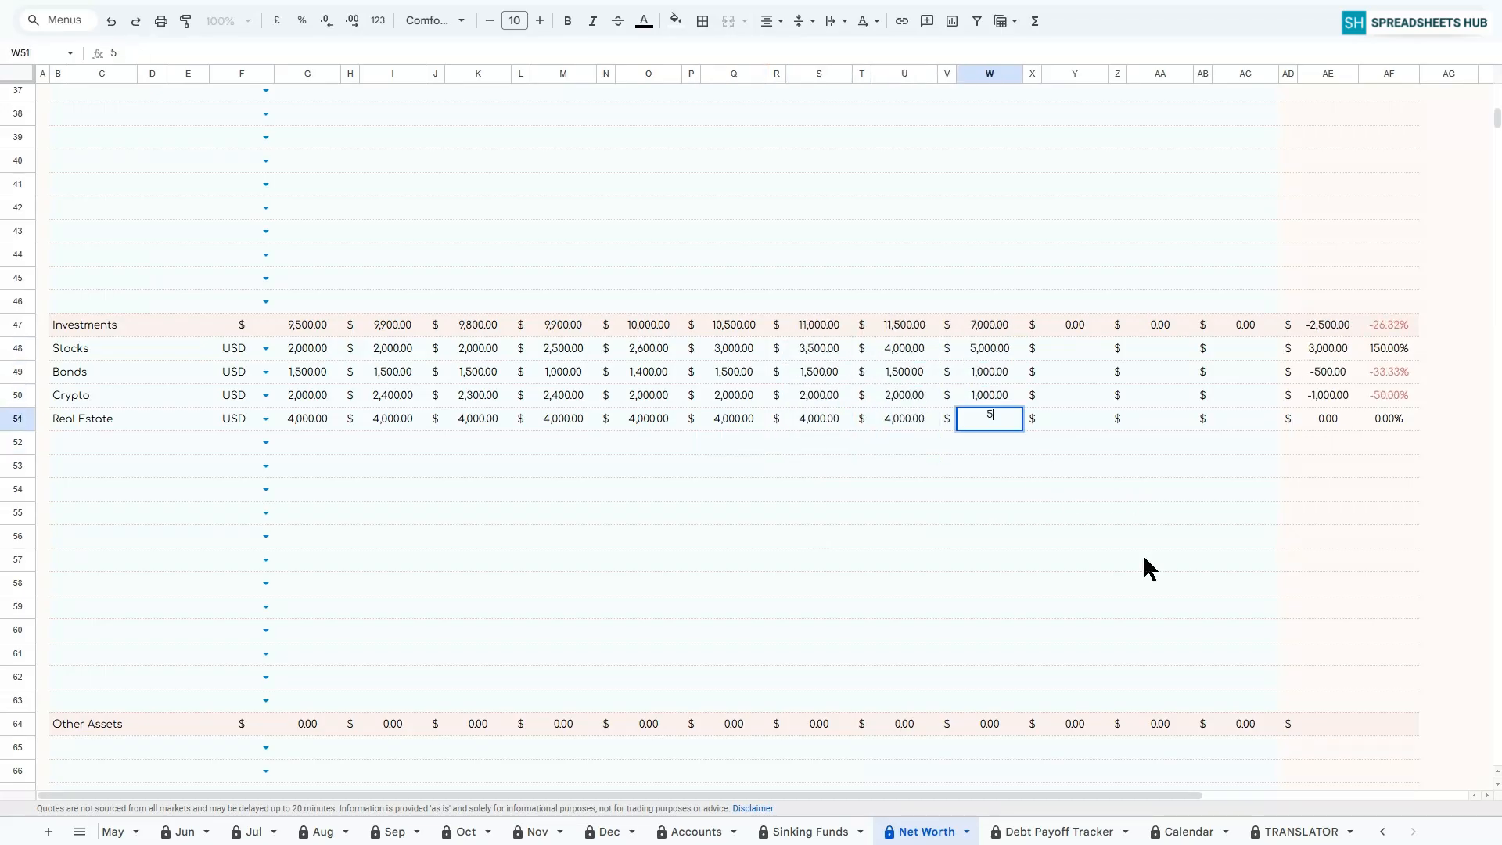
Enter the October (5000, 1000, 1000, 5000) and November (5000, 1000, 1500, 6000) values for Stocks, Bonds, Crypto and Real Estate.
left_click(1075, 348)
type("5000 1000 1000 5")
type("000")
left_click(1160, 348)
type("5000 1000 1500 6000")
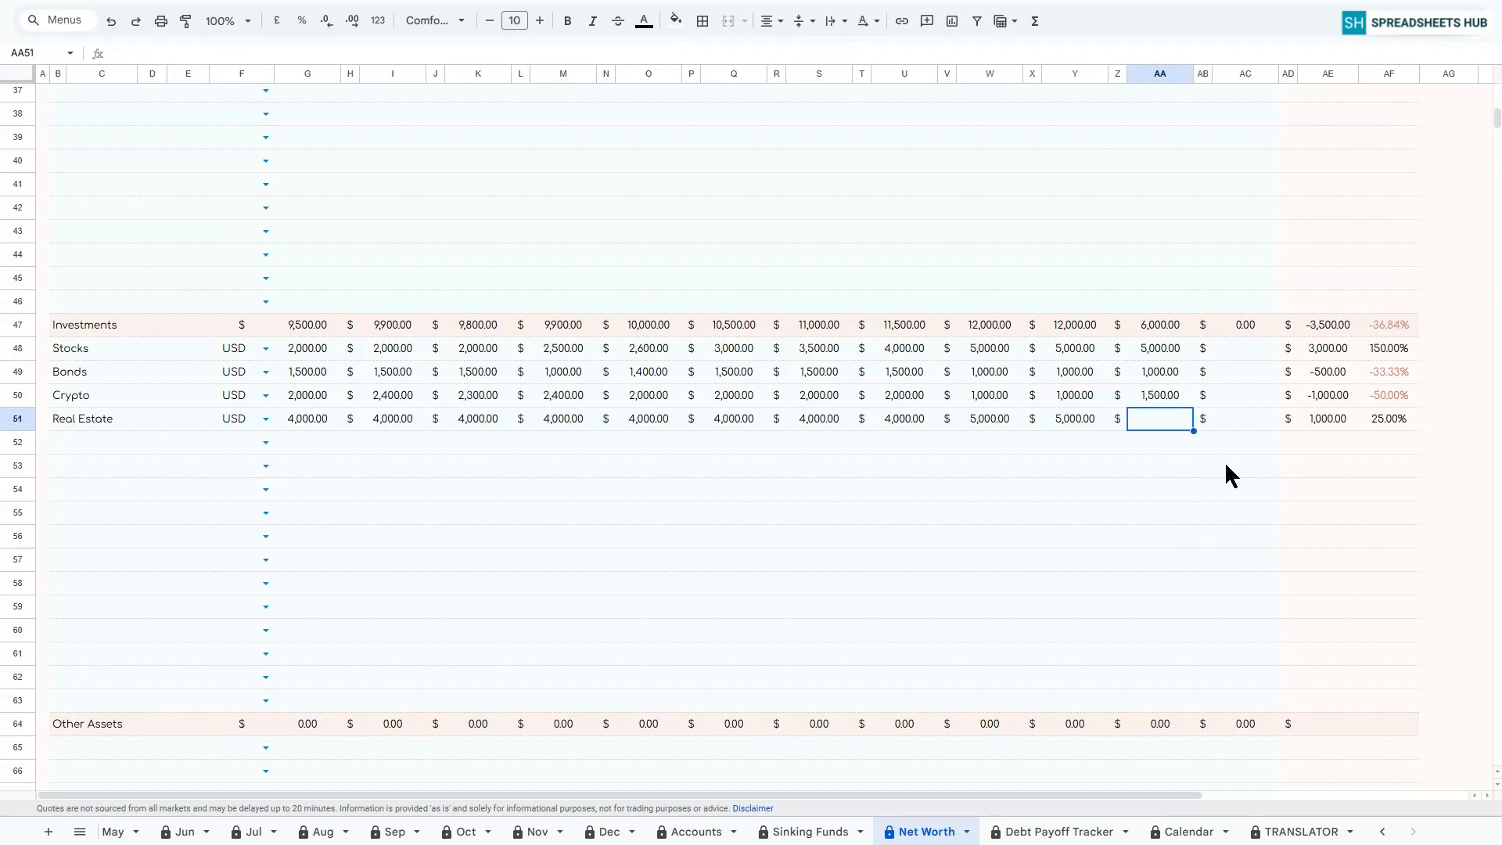
Enter the December values 5000 for Stocks, 1000 for Bonds and 1500 for Crypto.
left_click(1245, 348)
type("5000 1000 1500")
key("Return")
List Vehicle, Electronics and Jewelry under Other Assets, starting at row 65.
scroll(1275, 549, "down", 5)
left_click(134, 337)
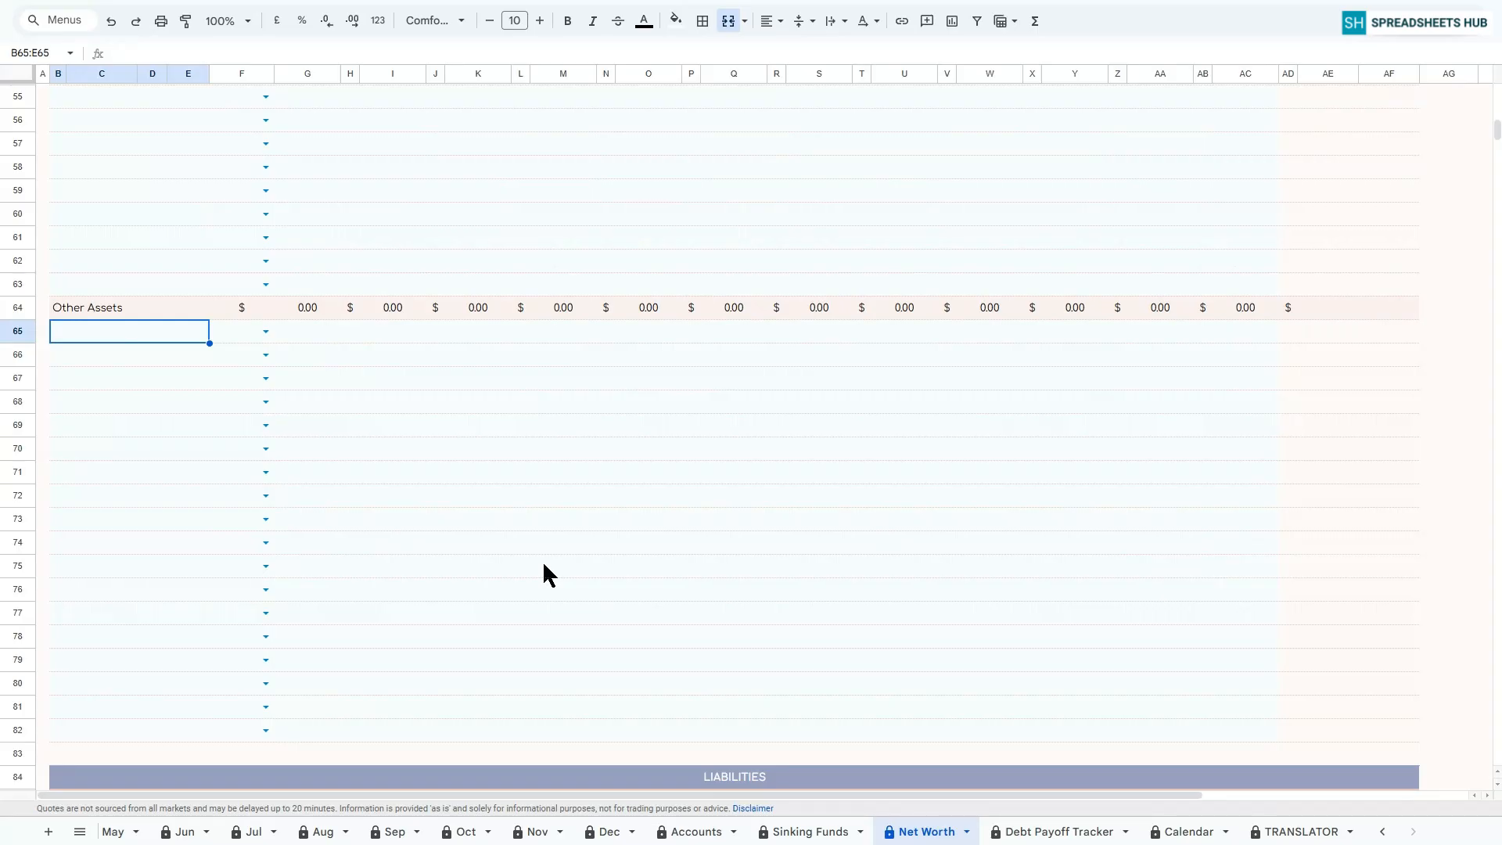
type("Vehicle")
key("Return")
type("Electronics")
key("Return")
type("Jewelry")
key("Return")
Set the currency to USD for Vehicle, Electronics and Jewelry in rows 65 to 67.
left_click(266, 331)
left_click(244, 373)
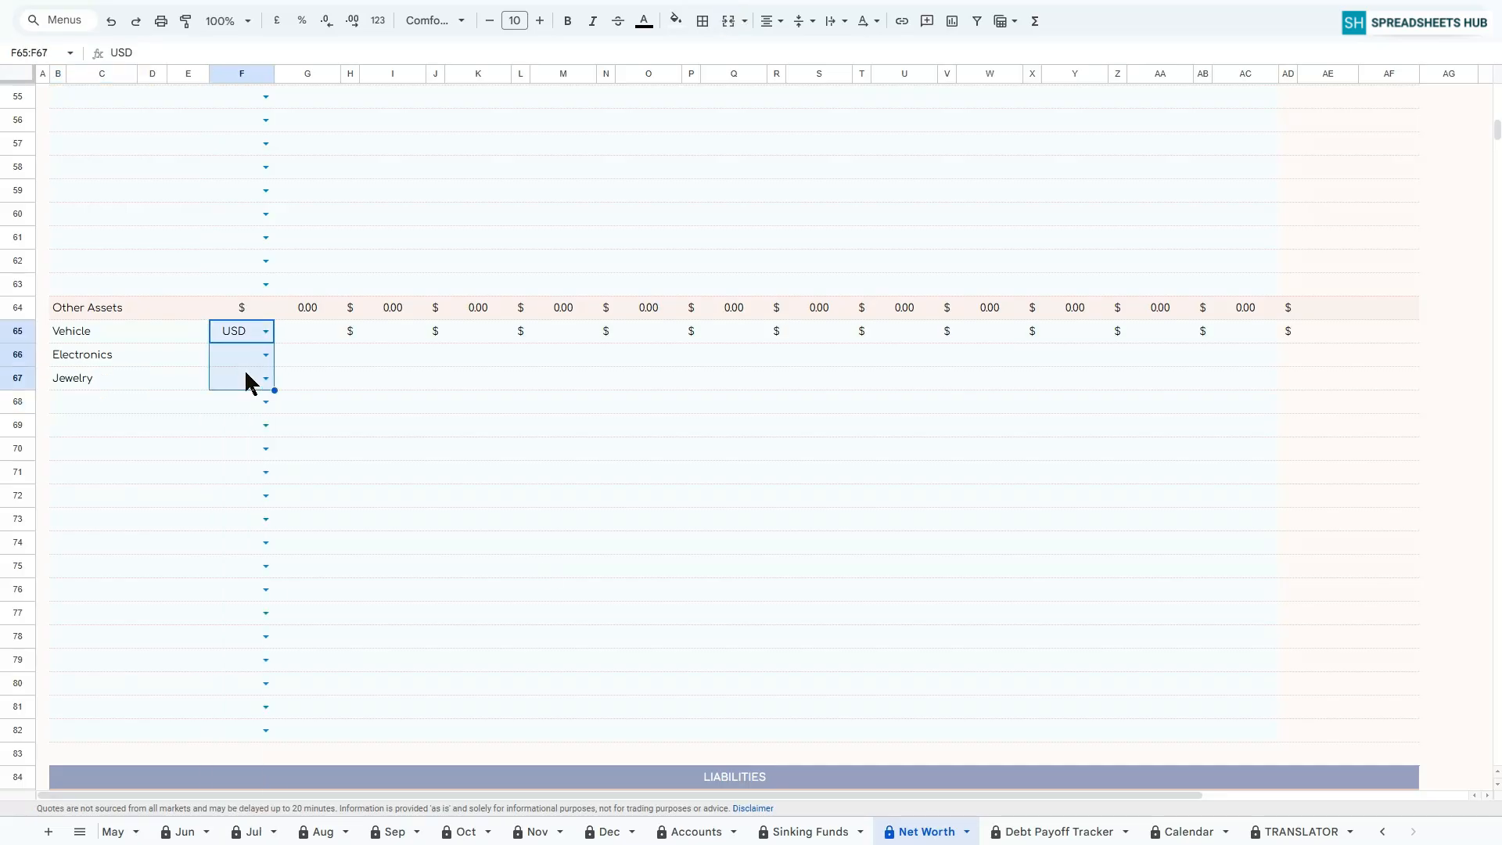
key("shift+Down")
key("shift+Down")
key("ctrl+d")
Enter the January values 10000 for Vehicle, 3000 for Electronics and 10000 for Jewelry.
key("Right")
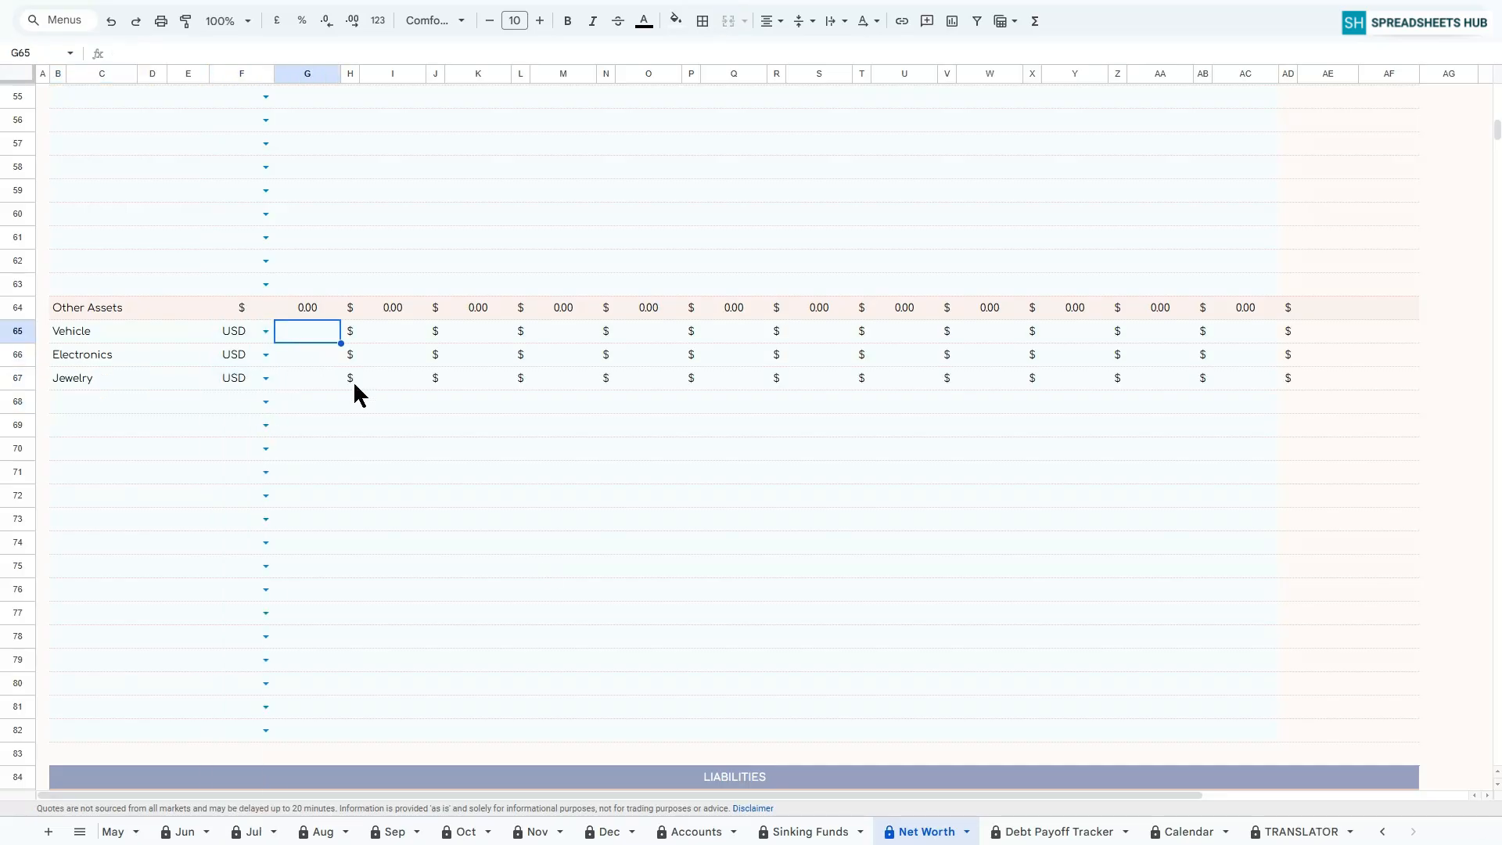
type("10000")
key("Return")
type("3000")
key("Return")
type("10000")
Enter the February values 10000 for Vehicle, 3500 for Electronics and 10000 for Jewelry.
left_click(393, 331)
type("10000")
key("Return")
type("3500")
key("Return")
type("10000")
Enter 10000 for Vehicle, 3500 for Electronics and 11000 for Jewelry in both March and April.
left_click(478, 330)
type("10000")
key("Return")
type("3500")
key("Return")
key("Return")
type("3500")
key("Return")
type("11000")
Enter 9000 for Vehicle, 3500 for Electronics and 11000 for Jewelry in both May and June.
left_click(665, 335)
type("9000")
key("Return")
type("3500")
left_click(734, 331)
type("9000")
key("Return")
type("3500")
key("Return")
type("11000")
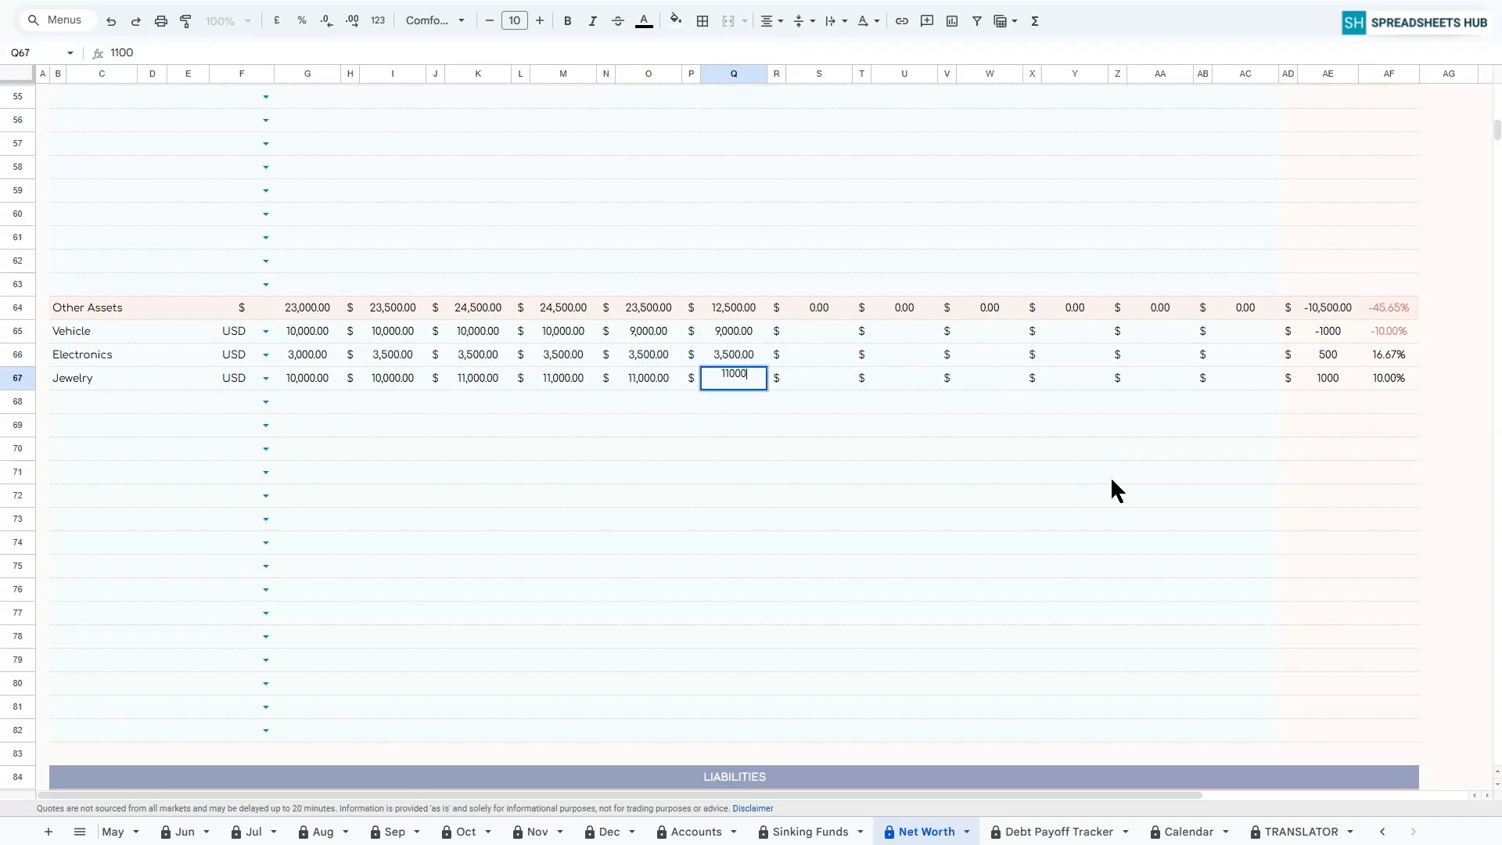
key("Return")
Enter the July values 8500 for Vehicle, 3500 for Electronics and 11000 for Jewelry.
left_click(819, 331)
type("000")
key("Return")
Enter 8500 for Vehicle, 3000 for Electronics and 11000 for Jewelry in August, and 8300, 3000 and 12000 in September.
left_click(904, 330)
type("8500")
key("Return")
type("3000")
key("Return")
type("1100")
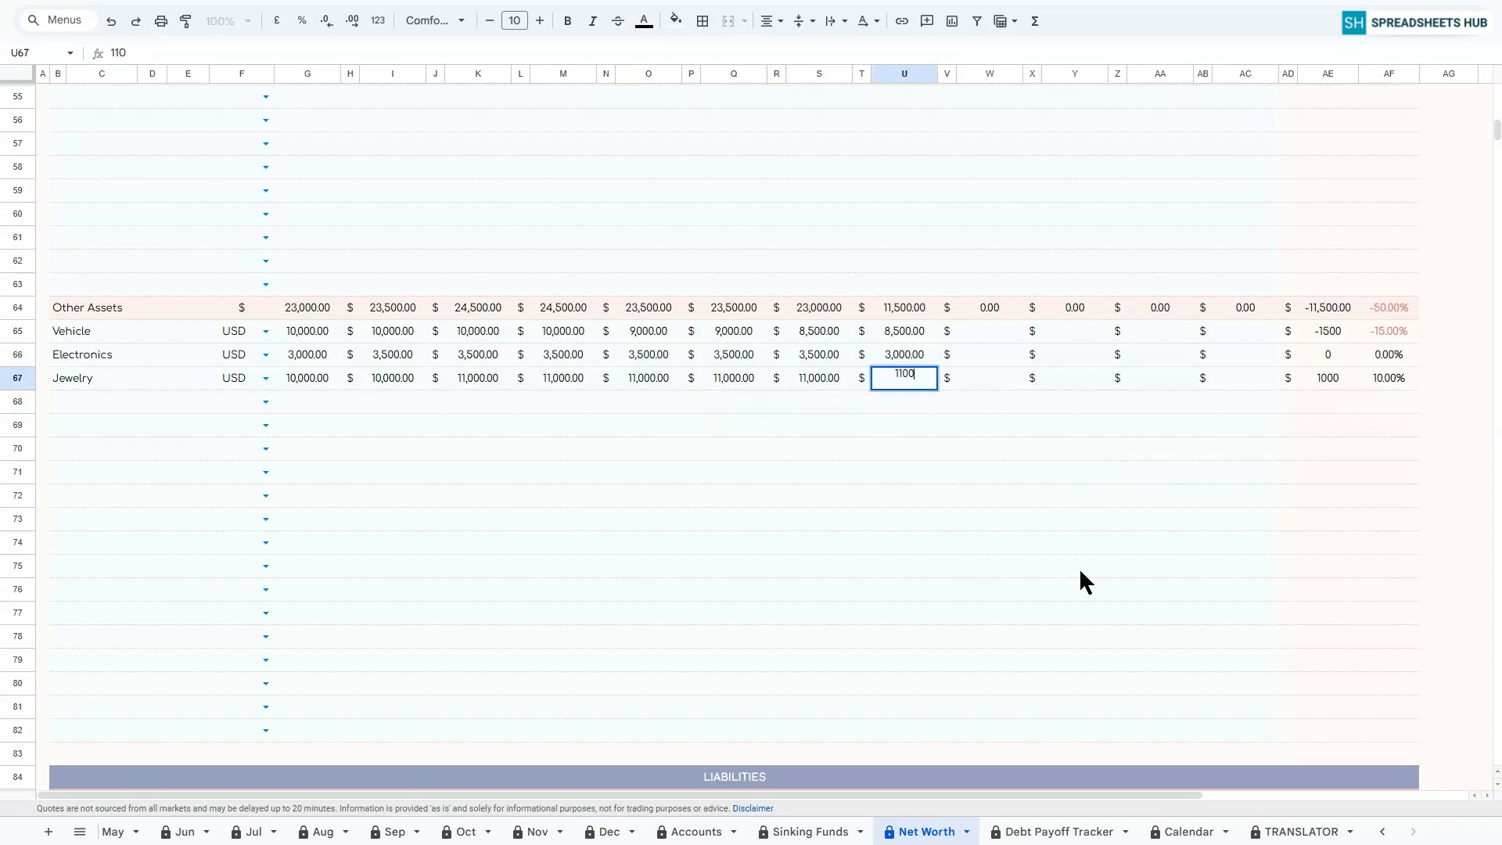
type("012000")
Enter the October values 8300 for Vehicle, 3000 for Electronics and 12000 for Jewelry.
left_click(1075, 331)
type("8300")
key("Return")
type("3000")
key("Return")
type("12000")
Enter 8000 for Vehicle, 2500 for Electronics and 12000 for Jewelry in both November and December.
left_click(1160, 331)
type("2500")
key("Return")
type("12000")
left_click(1246, 331)
type("8000")
key("Return")
type("2500 12000")
key("Return")
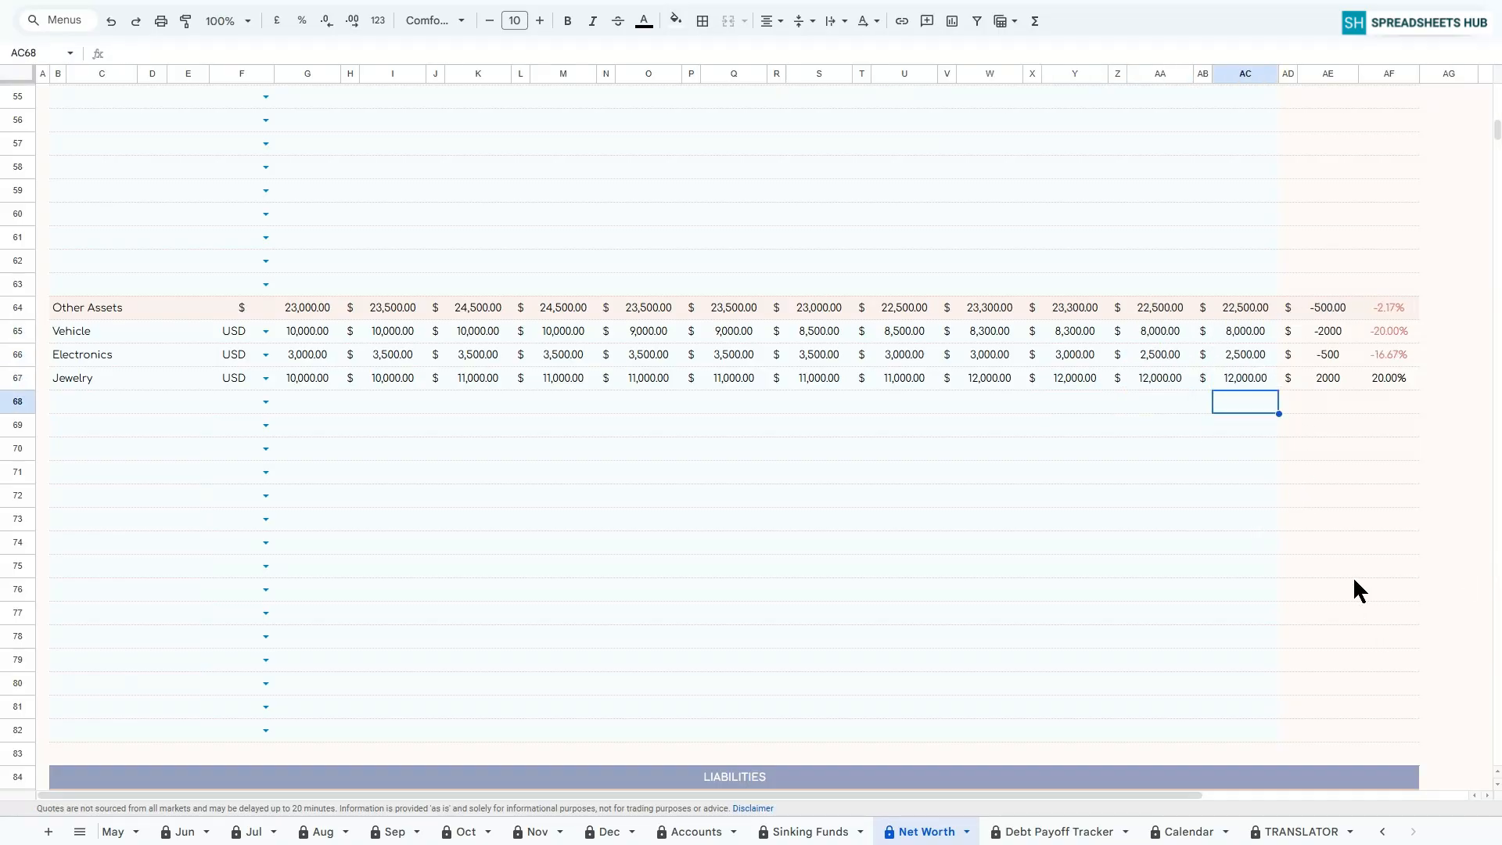
Review the completed asset groups and the Credit Cards, Debts & Loans and Other Liabilities groups of the Liabilities section.
scroll(1354, 579, "up", 9)
scroll(1324, 575, "up", 3)
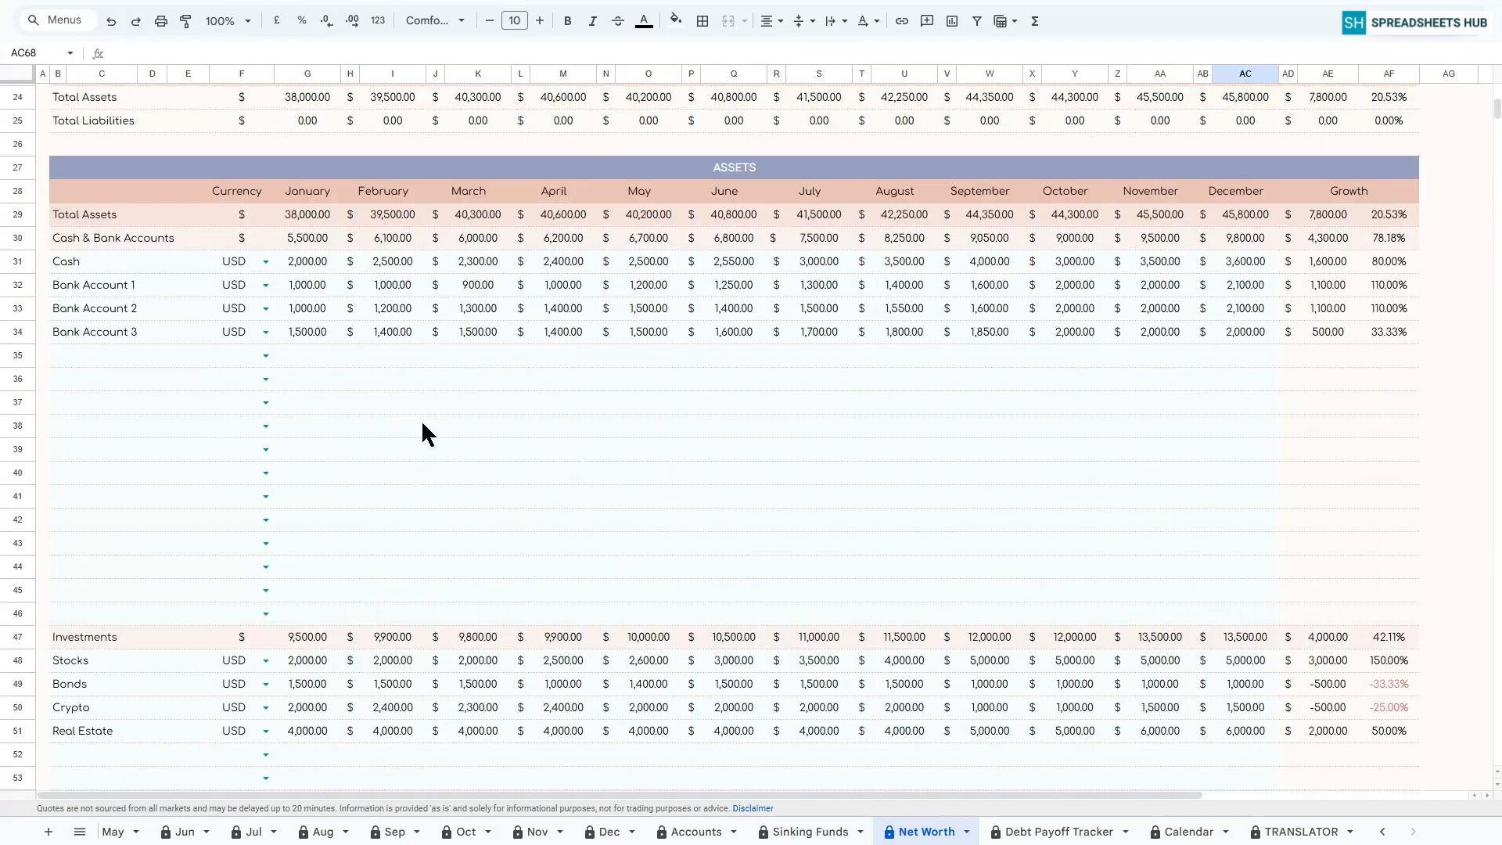
scroll(160, 542, "down", 6)
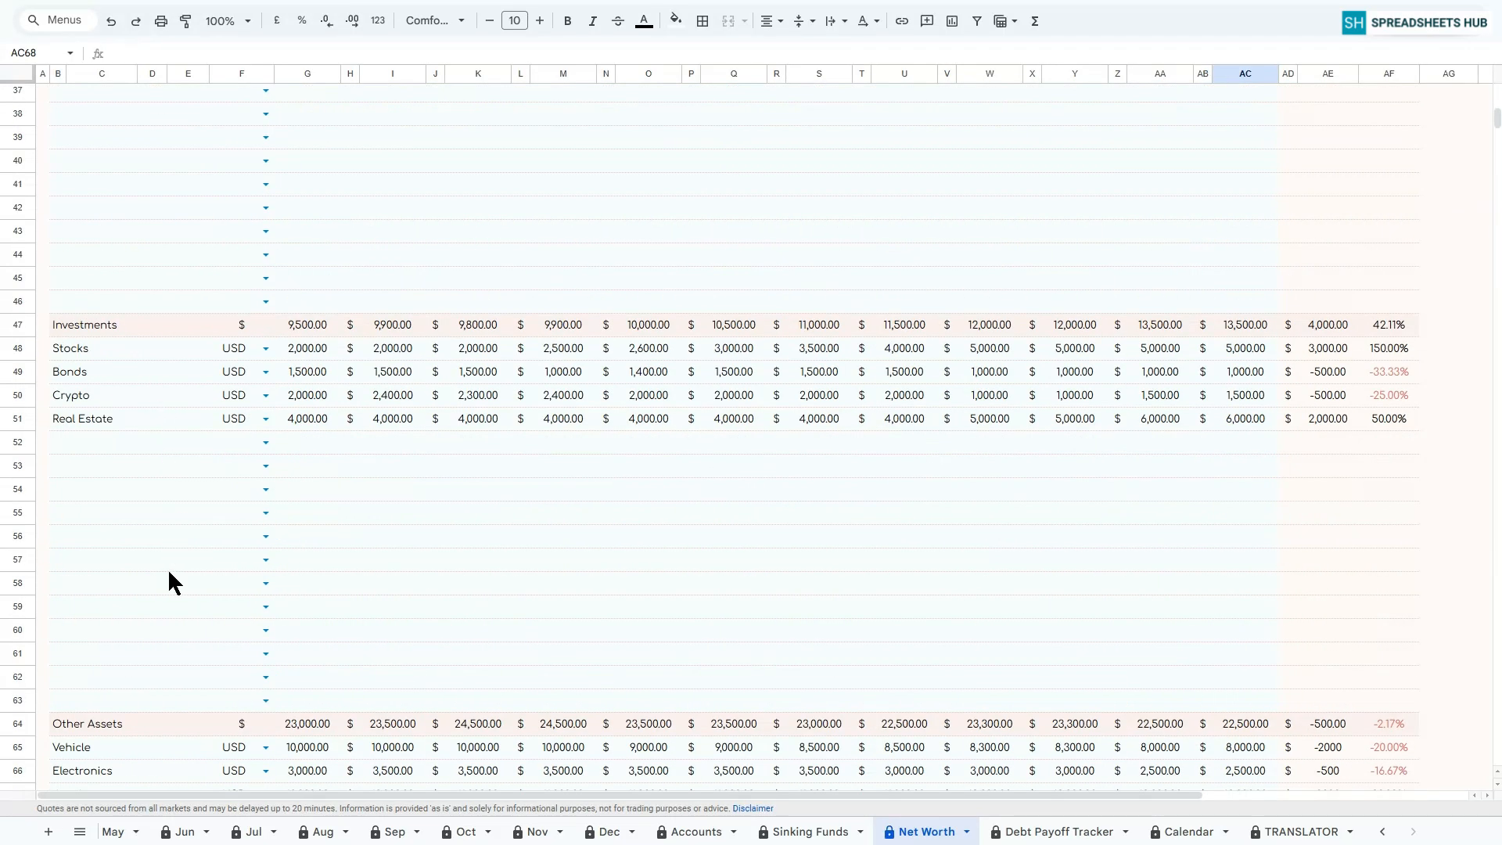
scroll(184, 568, "down", 6)
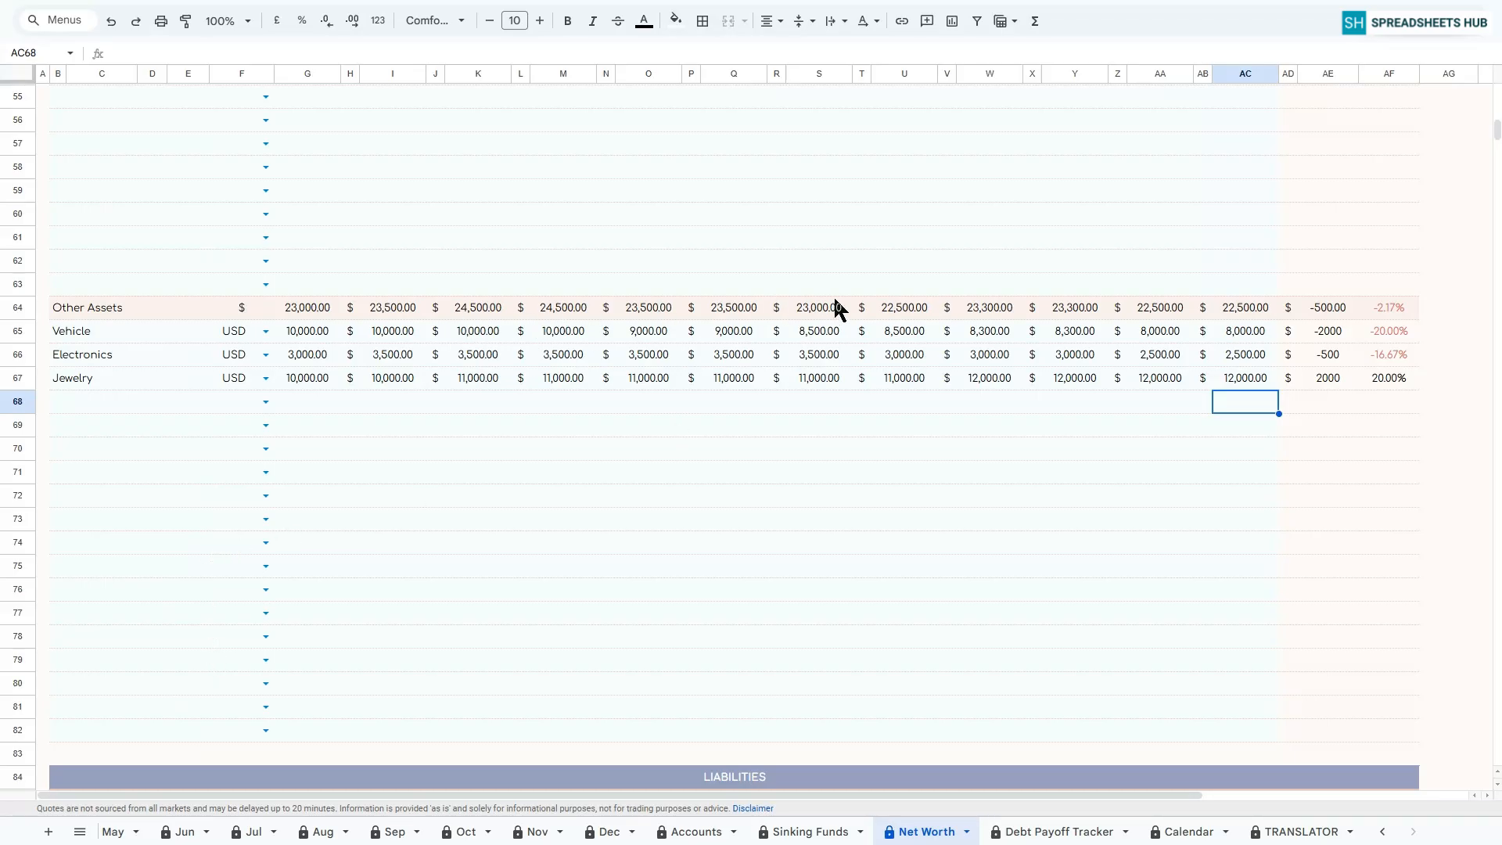
scroll(824, 344, "up", 4)
scroll(704, 363, "up", 2)
scroll(635, 325, "up", 4)
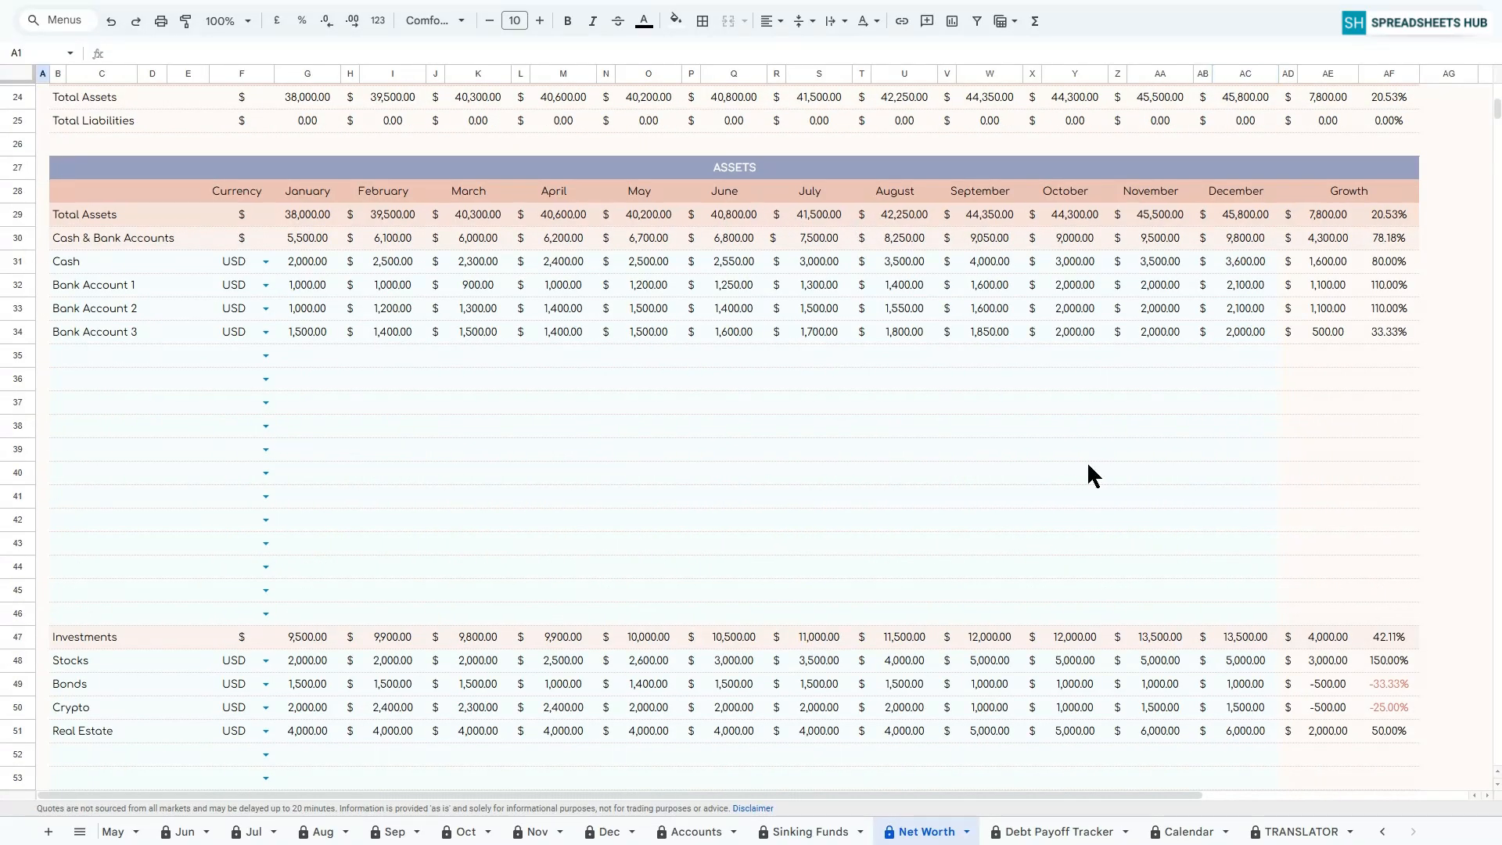
scroll(1087, 461, "down", 13)
scroll(1091, 474, "down", 3)
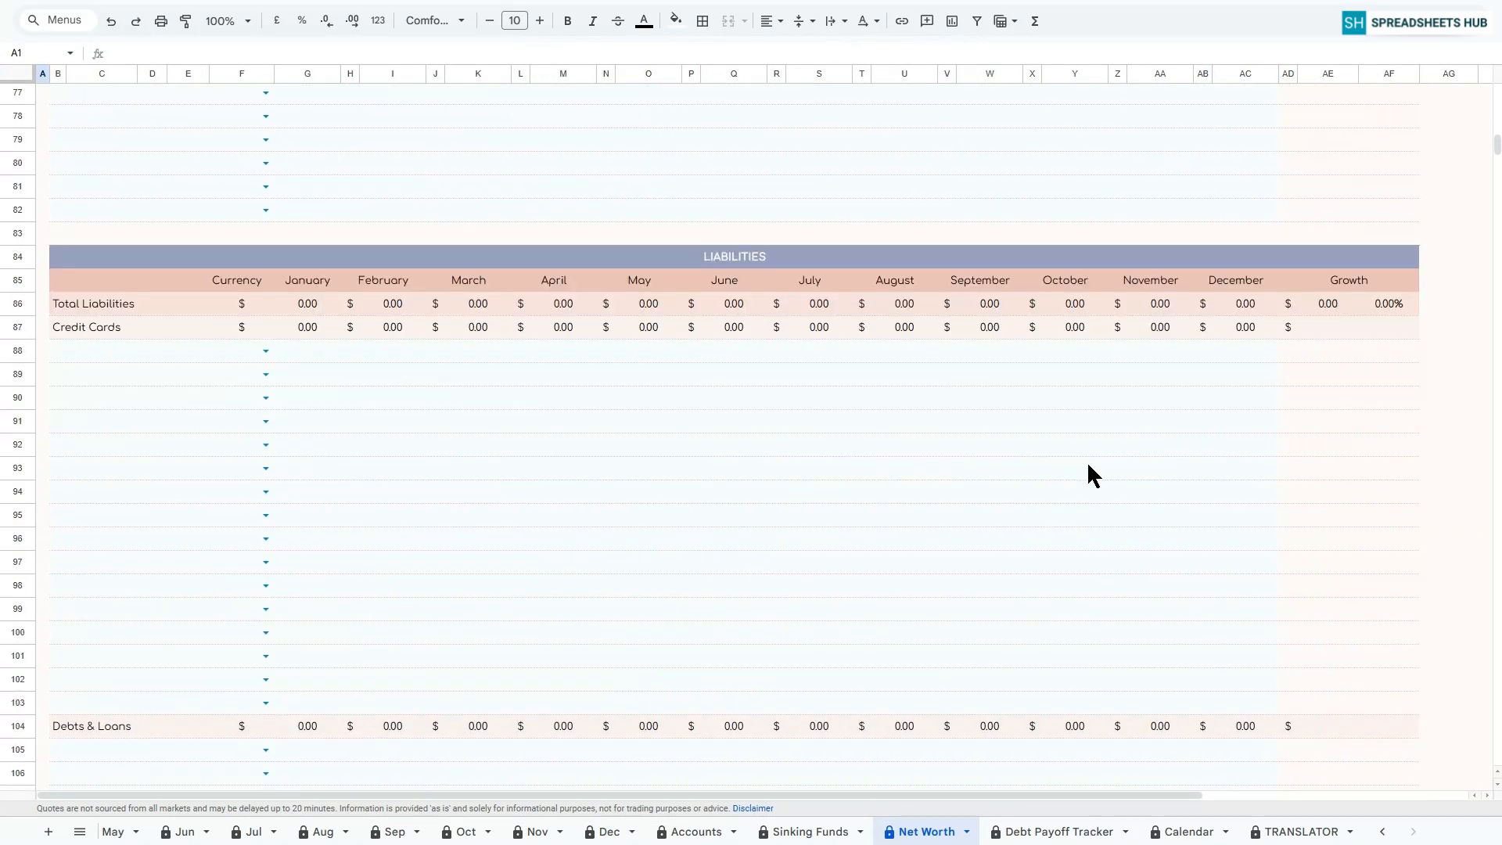
left_click(736, 262)
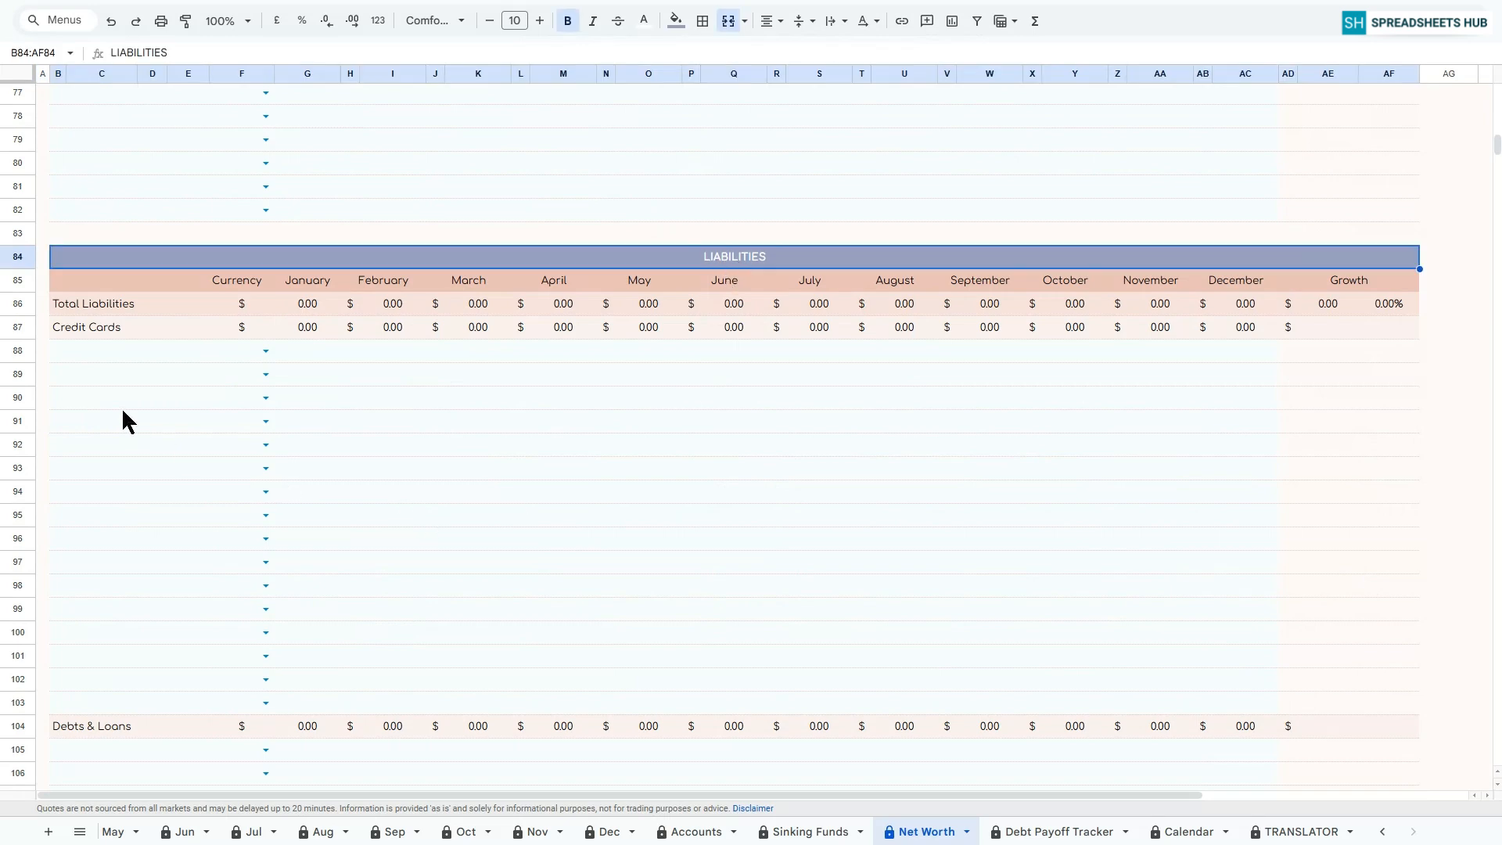
scroll(96, 327, "down", 4)
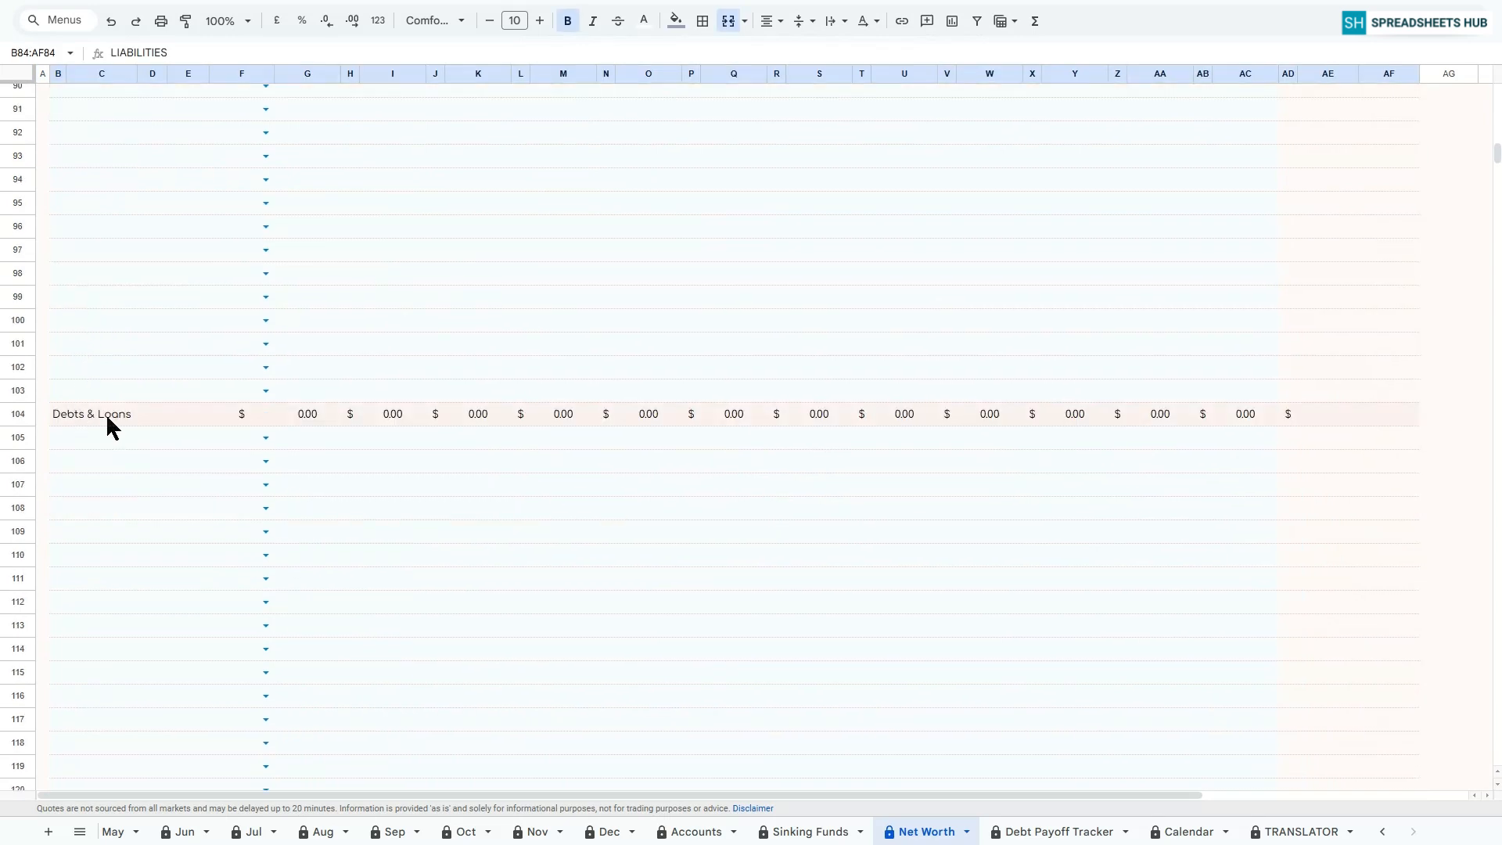
scroll(109, 429, "down", 4)
scroll(91, 494, "up", 8)
List Credit Card 1, Credit Card 2 and Credit Card 3 under Credit Cards and set their currency to USD.
left_click(107, 352)
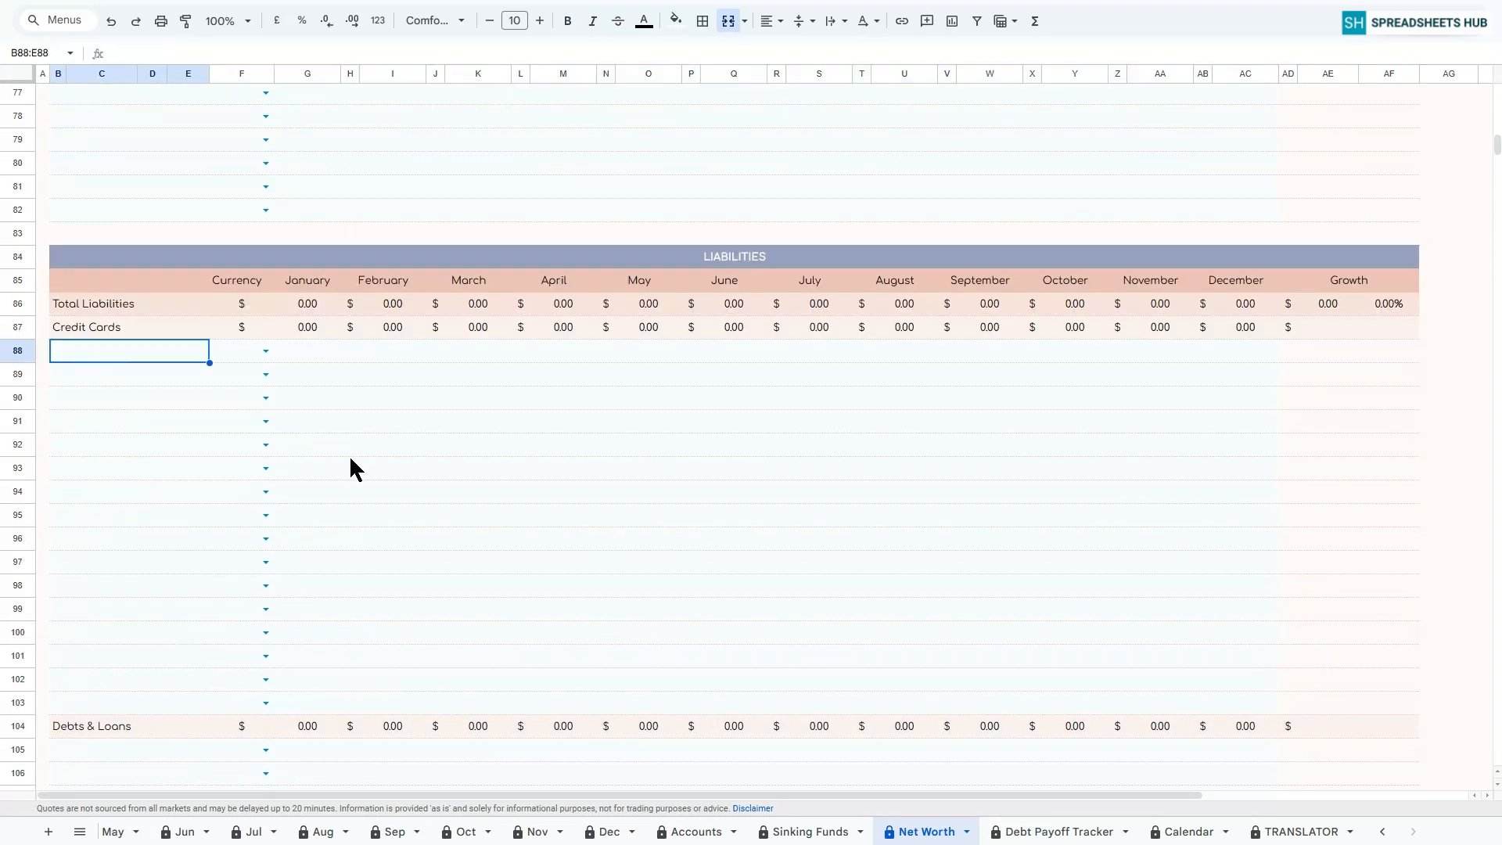
type("Credit Card 1")
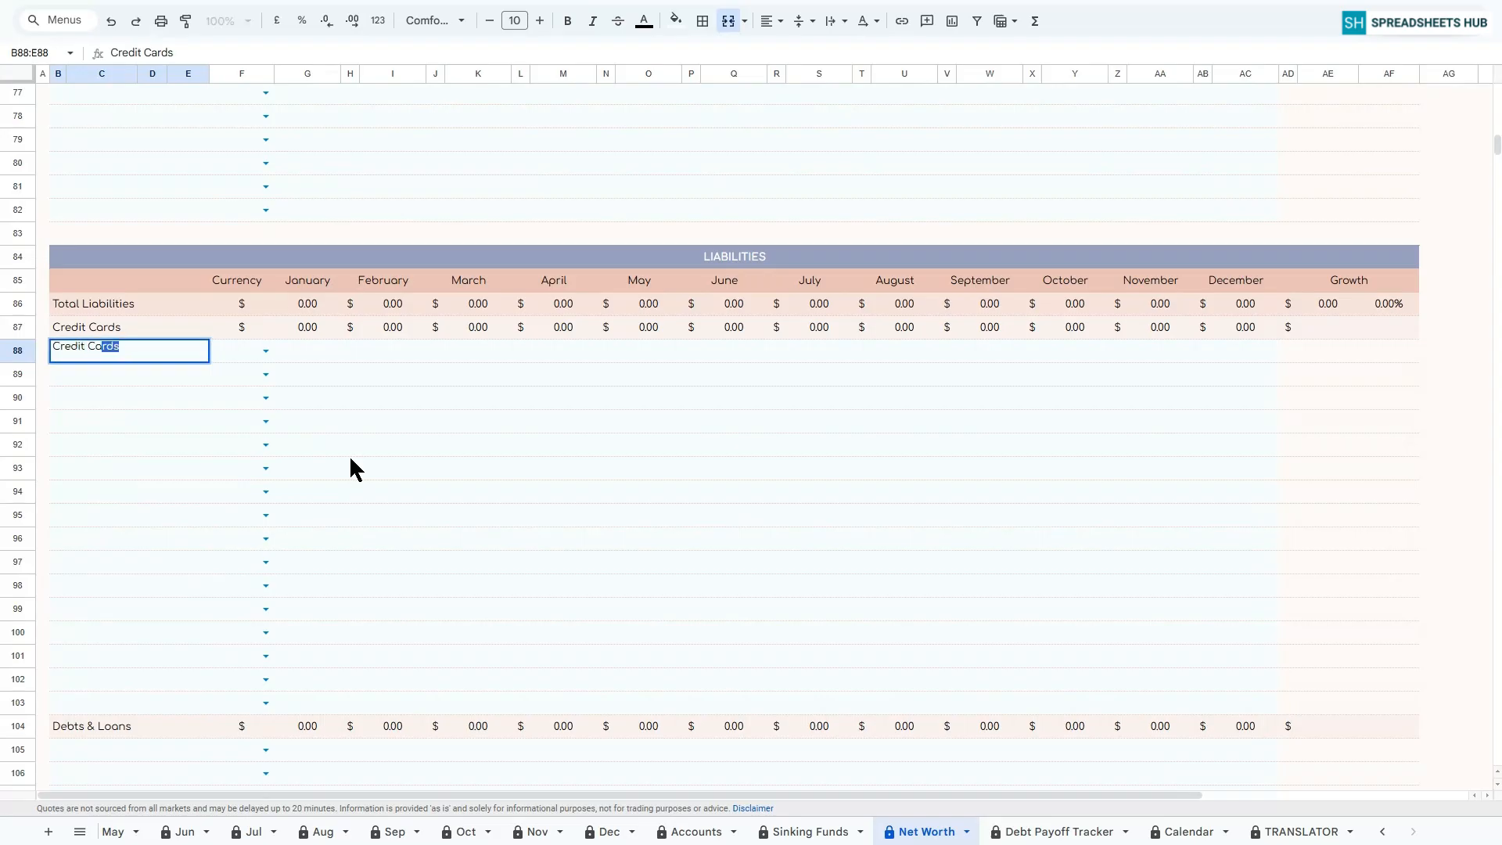
key("Return")
type("Credit Card 2")
key("Return")
type("Credit Card 3")
key("Return")
left_click_drag(261, 350, 239, 407)
key("ctrl+d")
Enter the January values 300 for Credit Card 1, 500 for Credit Card 2 and 500 for Credit Card 3.
left_click(307, 351)
type("300")
key("Return")
type("500")
key("Return")
type("500")
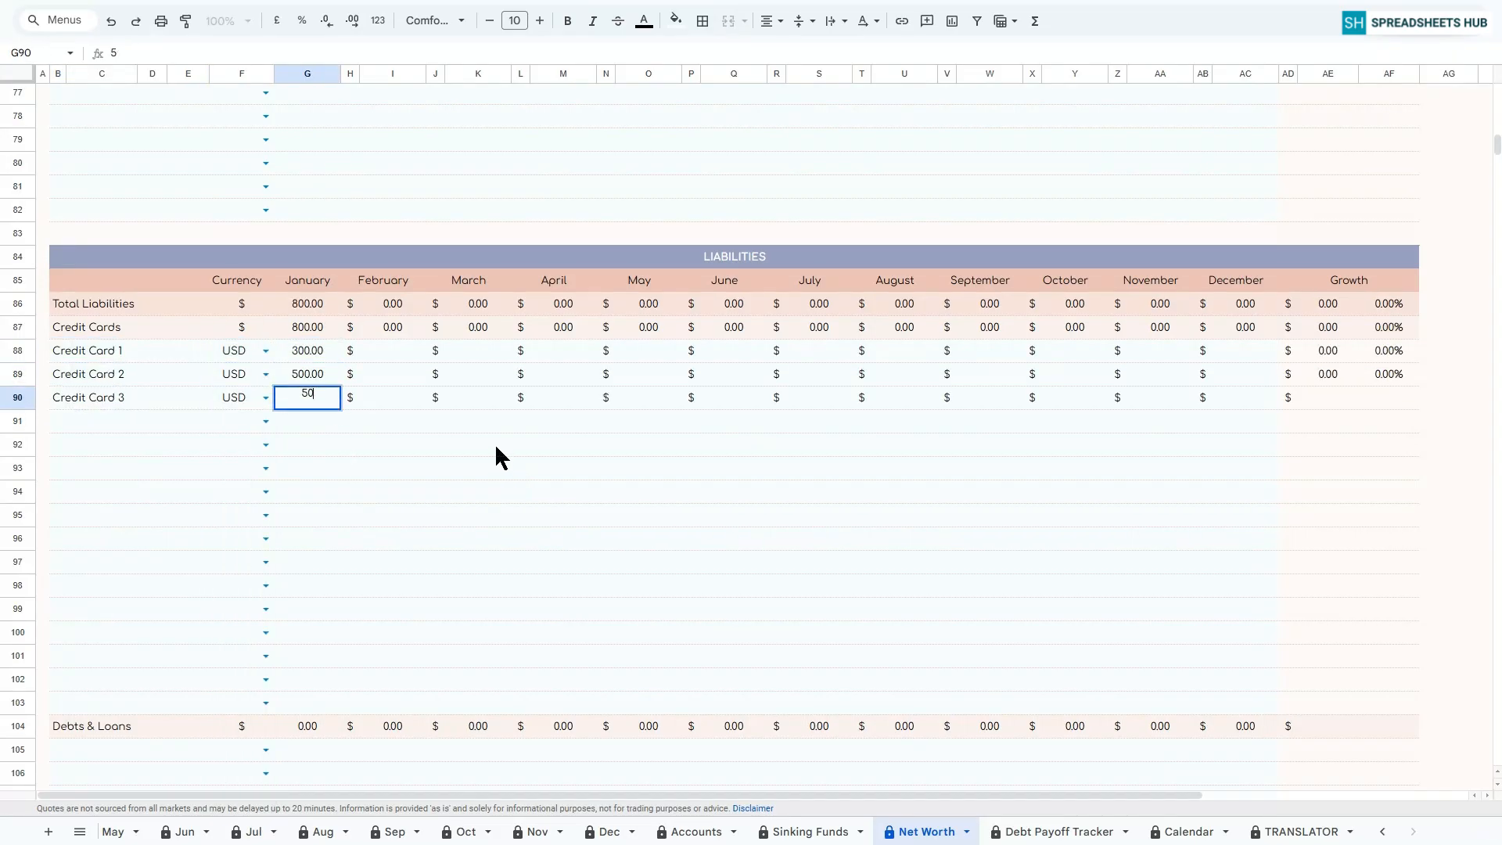
key("Return")
Enter 400, 500 and 500 for the three credit cards in February, and 400, 600 and 600 in March.
type("00")
key("Return")
type("600")
key("Return")
type("600")
key("Return")
Enter the three credit card values 500, 600, 600 for April, 500, 700, 500 for May and 450, 650, 450 for June.
left_click(563, 351)
type("500")
key("Return")
left_click(734, 351)
type("450")
key("Return")
type("650")
key("Return")
type("450")
key("Return")
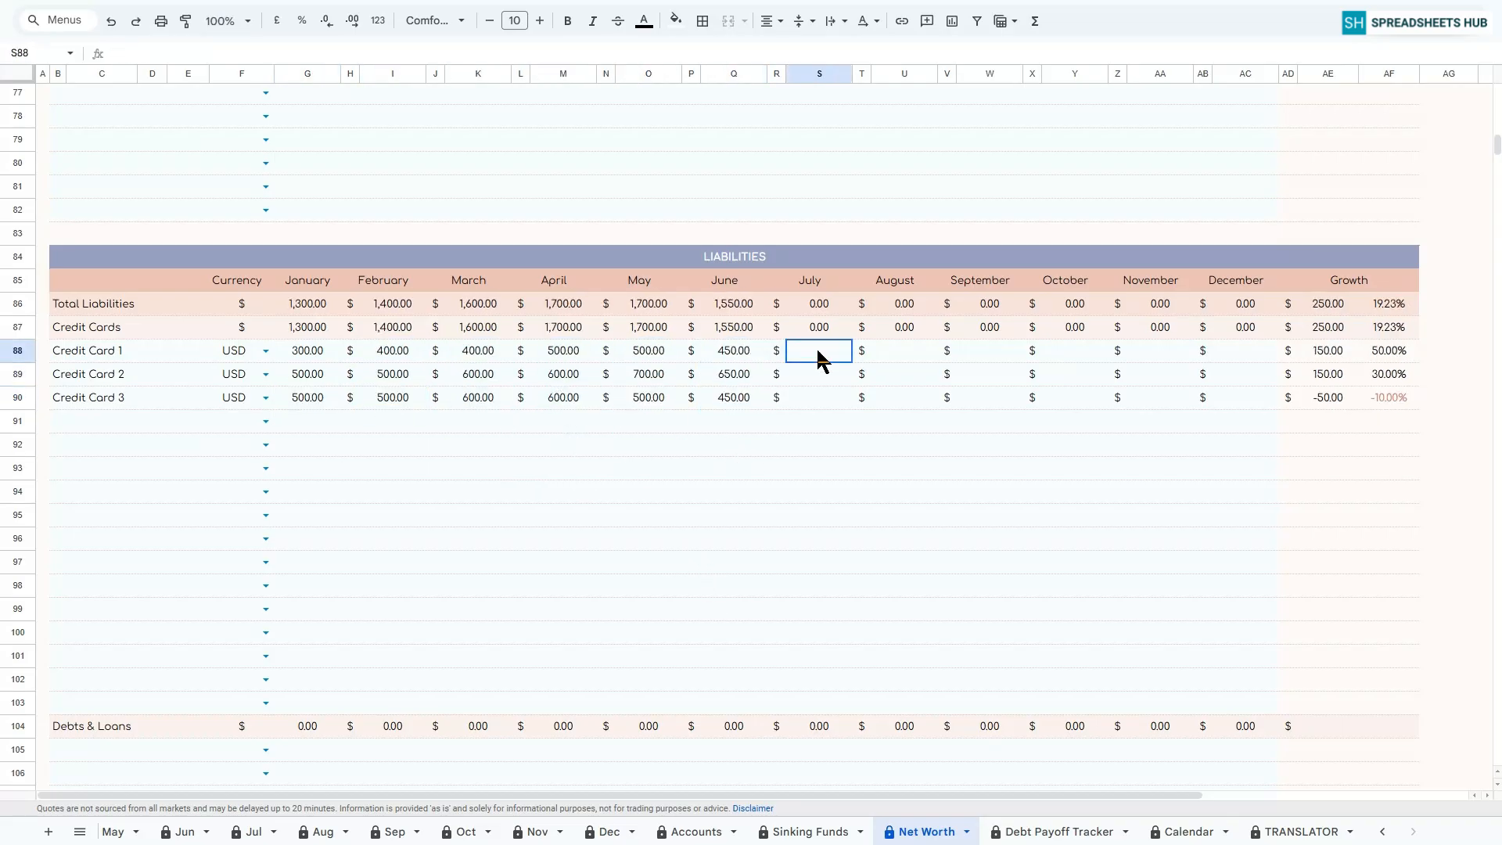
Enter 500, 650 and 450 for the three credit cards in July, and 400, 600 and 400 in August.
type("0")
key("Return")
type("600")
key("Return")
type("400")
key("Return")
Enter 500, 600 and 500 for the three credit cards in September, and 450, 550 and 500 in October.
left_click(990, 350)
type("500.")
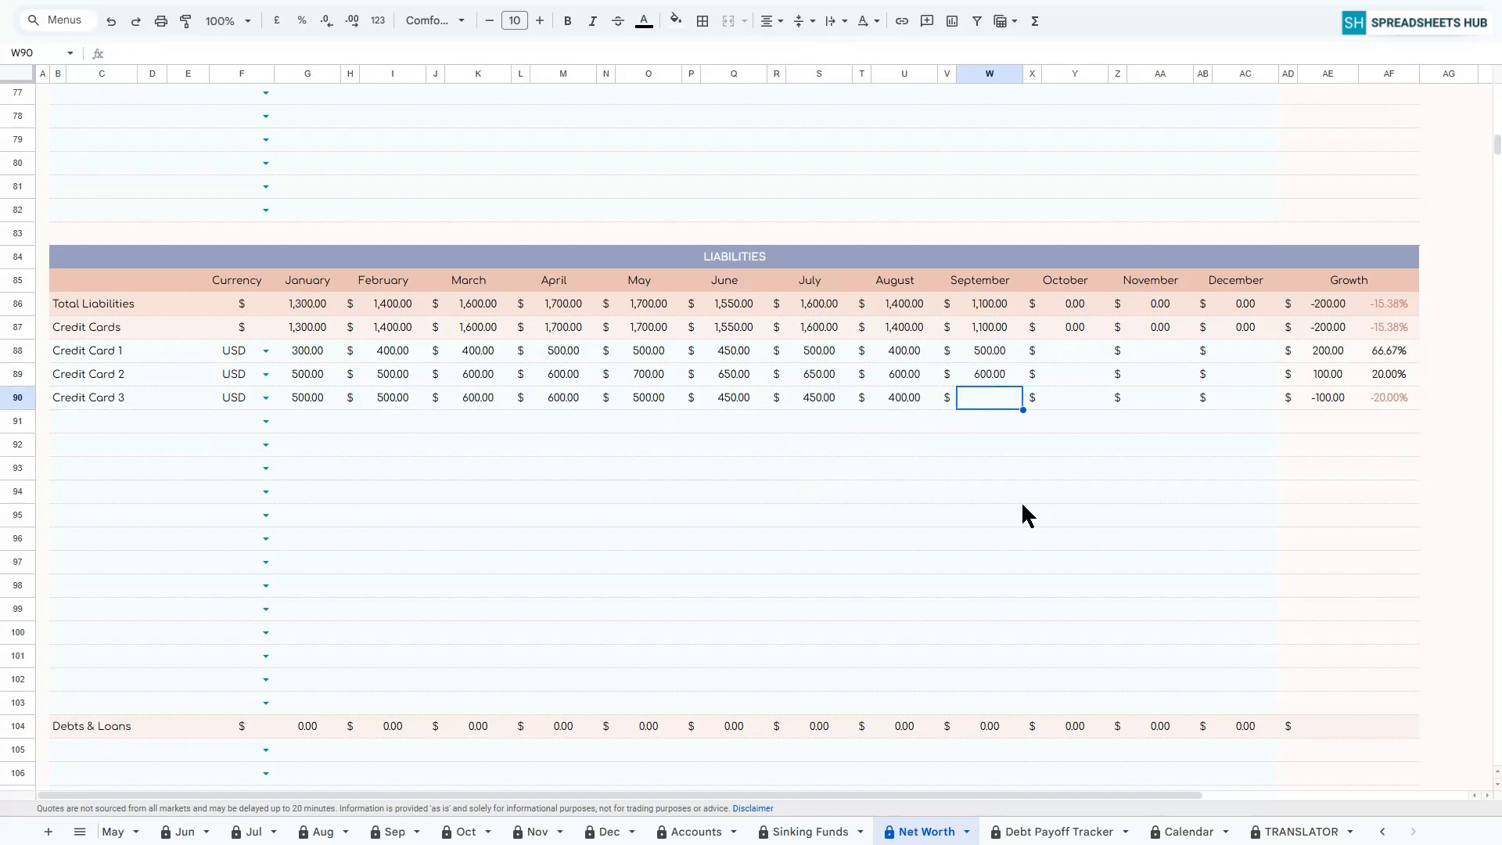
type("00")
key("Return")
Enter 500 for each of the three credit cards in November and fill in their December values.
left_click(1157, 351)
type("500")
key("Return")
type("500")
key("Return")
type("500")
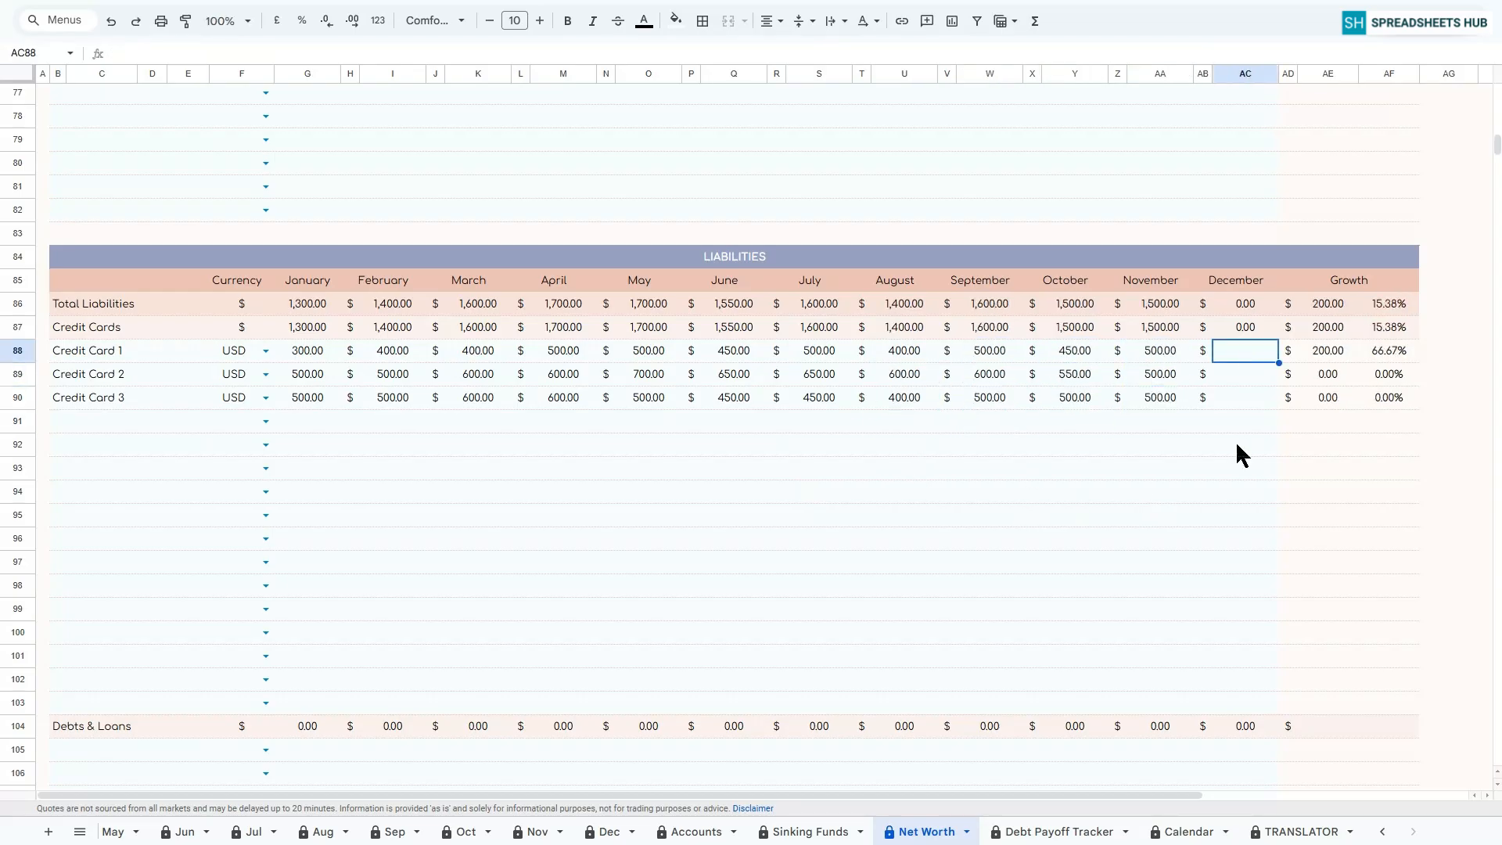
List Car Loan, Student Loan and Personal Loan under Debts & Loans and set their currency to USD.
scroll(1240, 491, "down", 4)
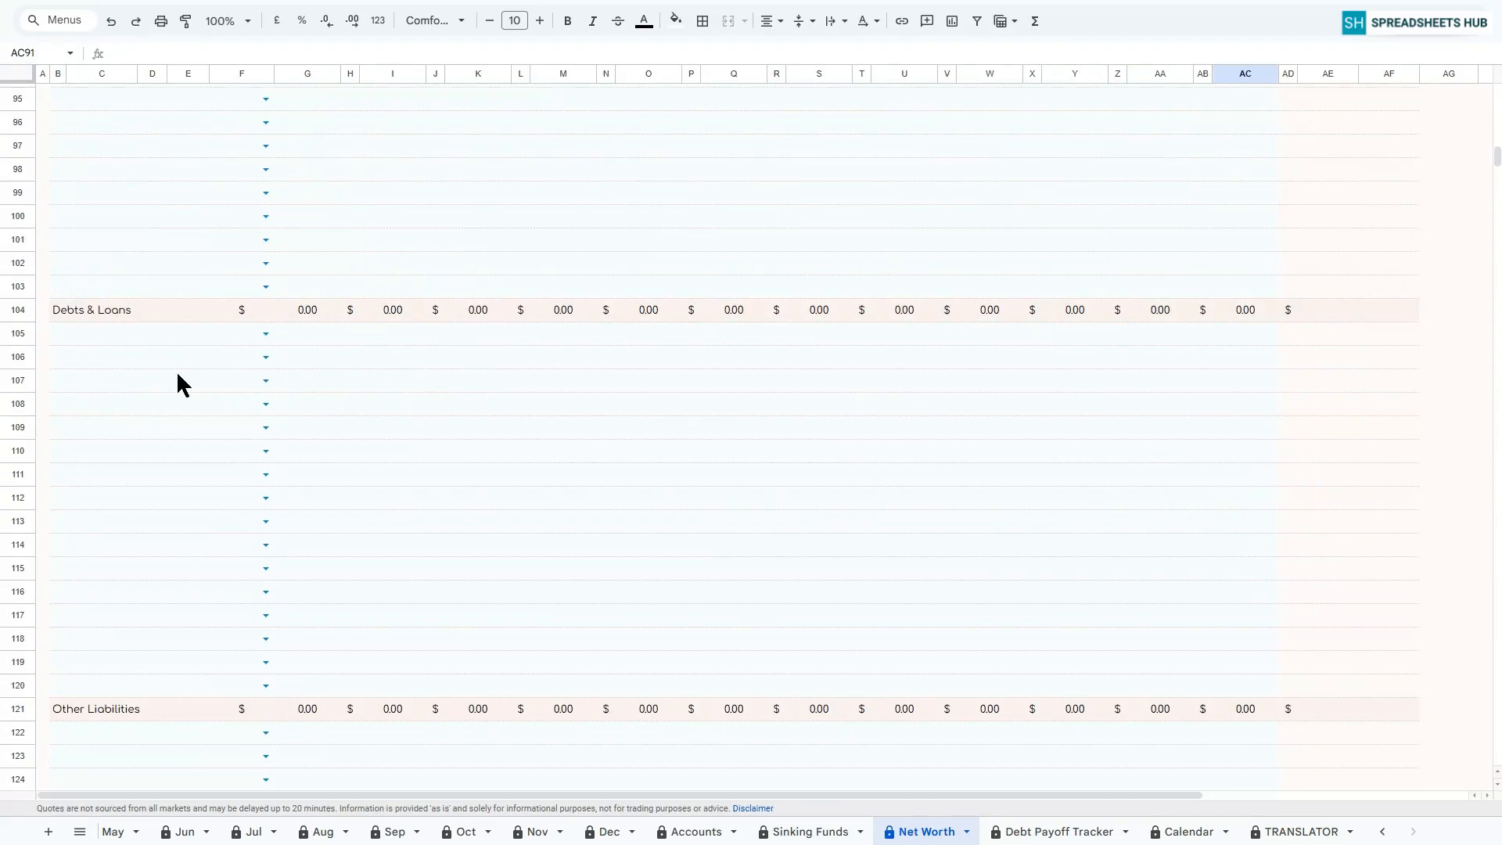
left_click(107, 338)
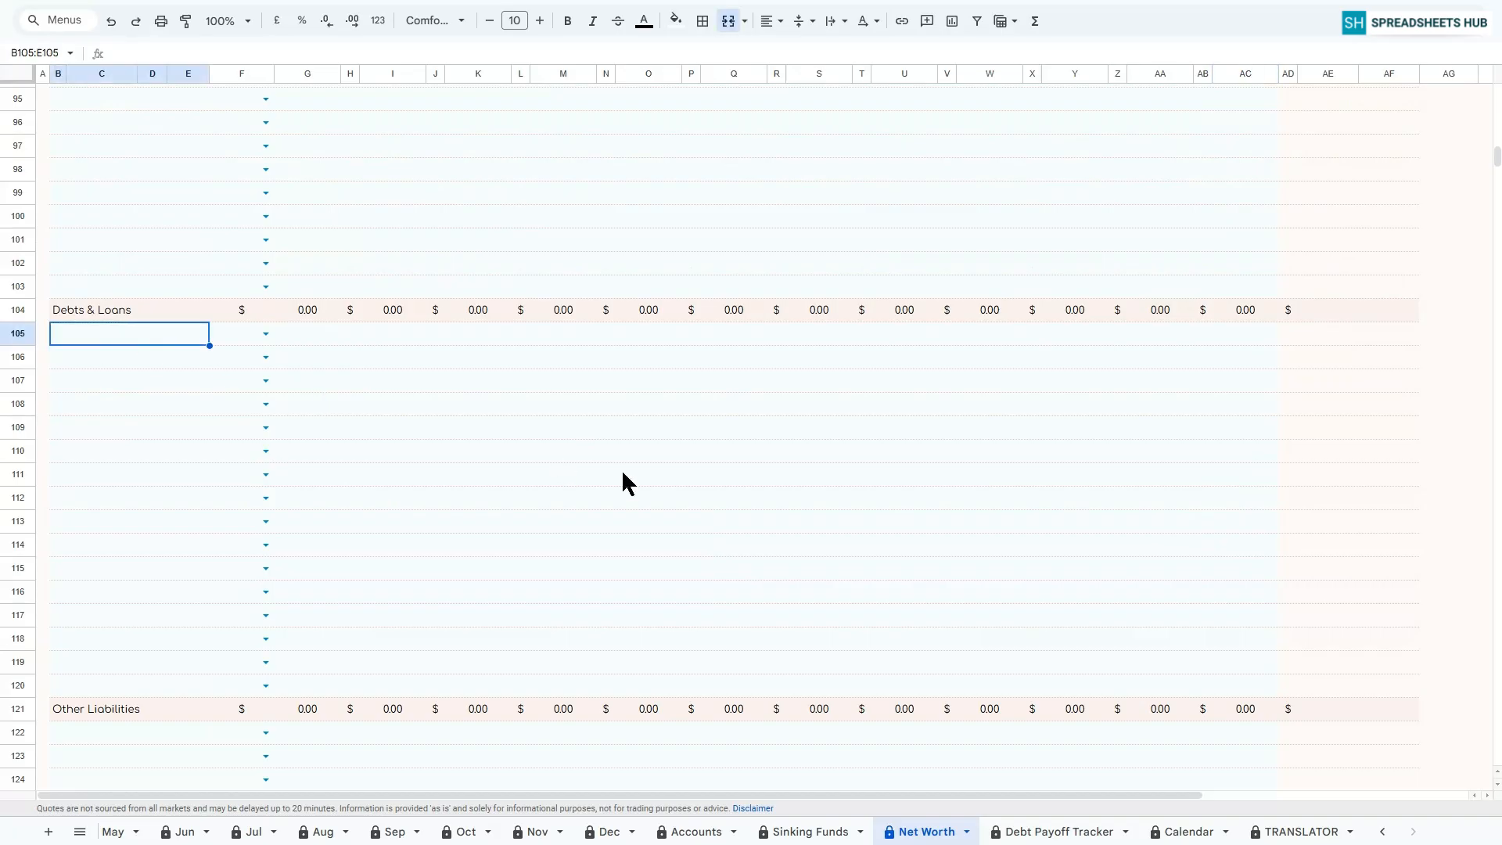
scroll(623, 473, "down", 1)
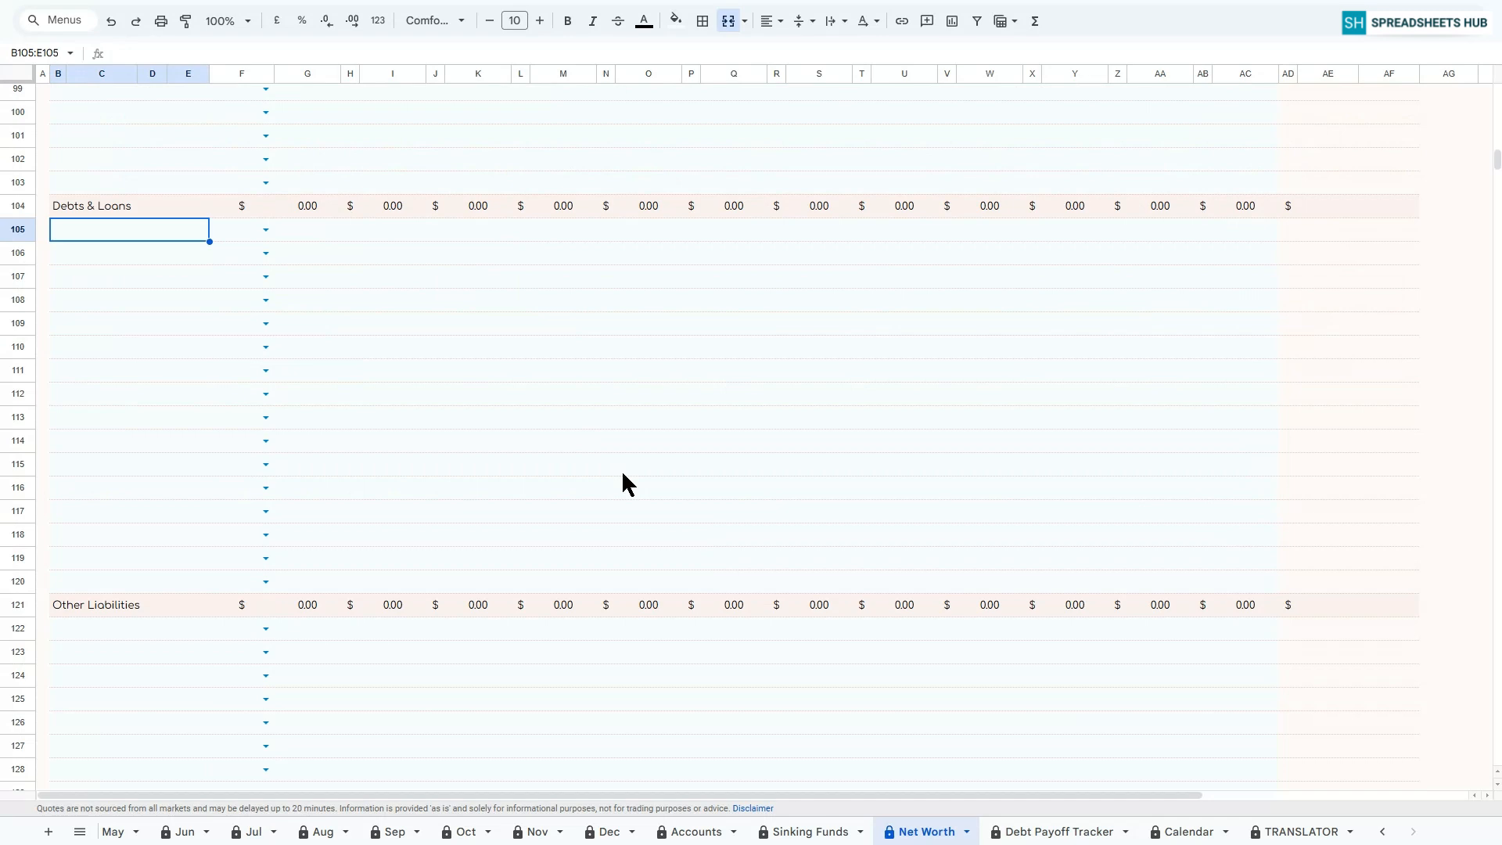
type("Car Loan")
key("Return")
type("Student ")
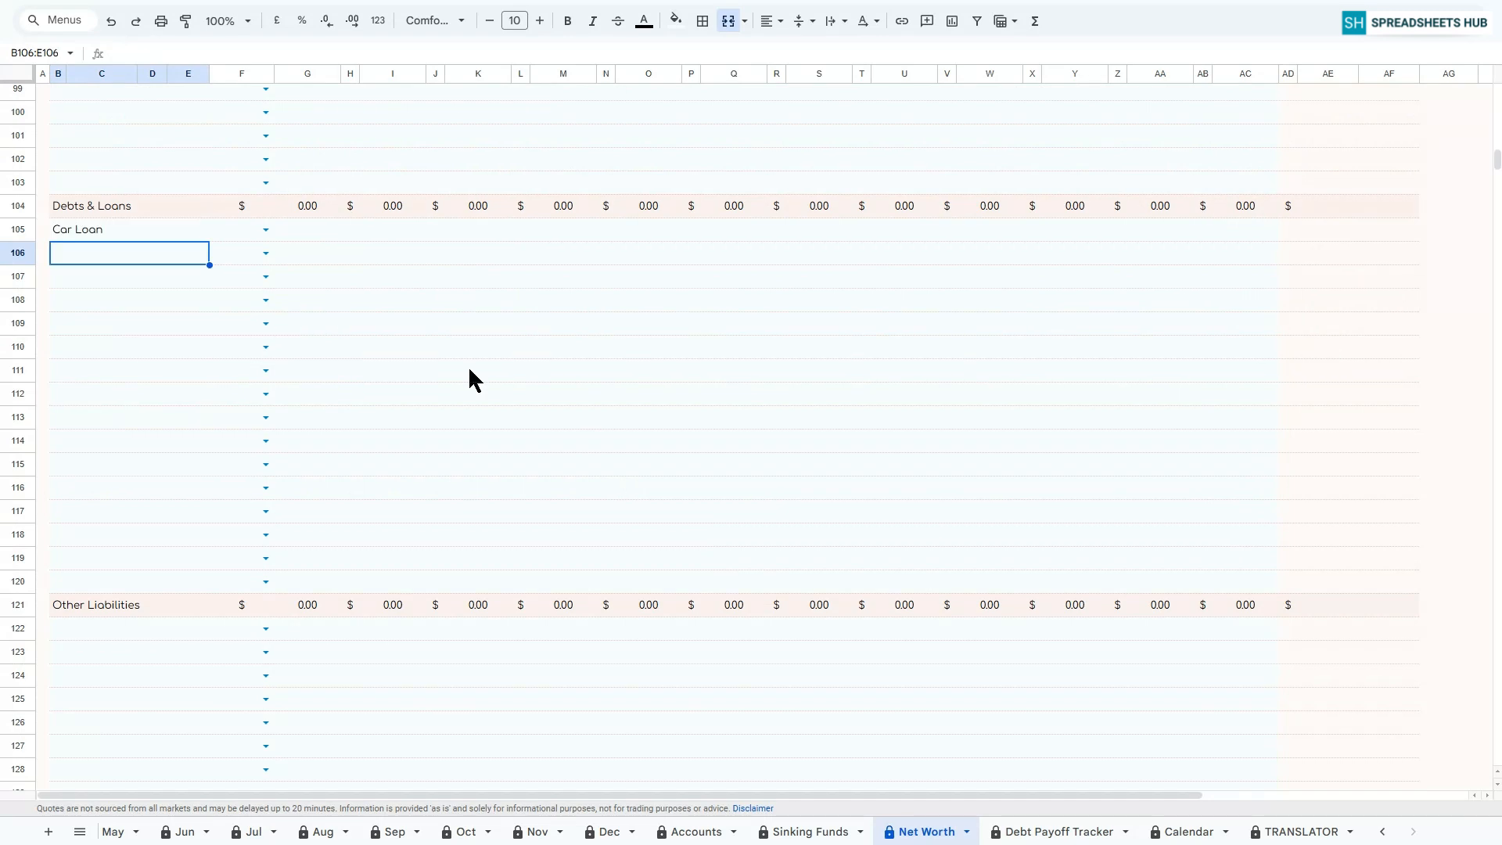
type("Loan")
key("Return")
type("Personal Loan")
key("Return")
left_click_drag(238, 230, 244, 271)
key("ctrl+d")
Enter the January values 5000 for Car Loan, 6000 for Student Loan and 3000 for Personal Loan.
key("Right")
type("5000")
key("Return")
type("6000")
key("Return")
type("3000")
key("Return")
Enter 5000 for Car Loan, 6000 for Student Loan and 3000 for Personal Loan in February, and 4500, 5500 and 3000 in March.
left_click(393, 229)
type("5000")
key("Return")
type("6000")
key("Return")
type("30")
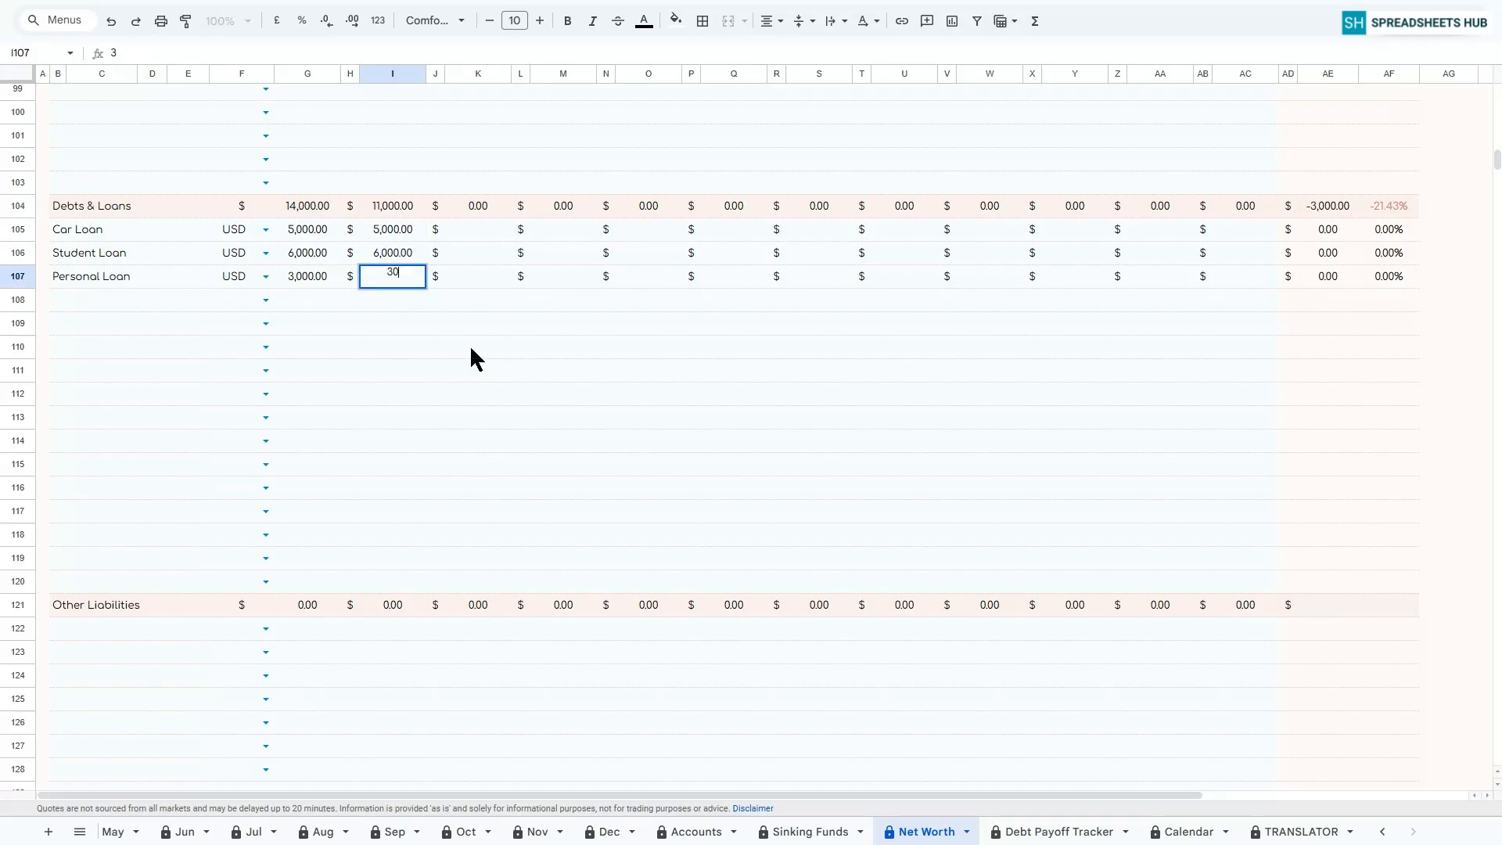
type("003000")
key("Return")
Enter 4500 for Car Loan, 5000 for Student Loan and 4000 for Personal Loan in April, and 4000, 5000 and 4000 in May.
left_click(563, 229)
type("4500")
key("Return")
type("5000")
key("Return")
type("40")
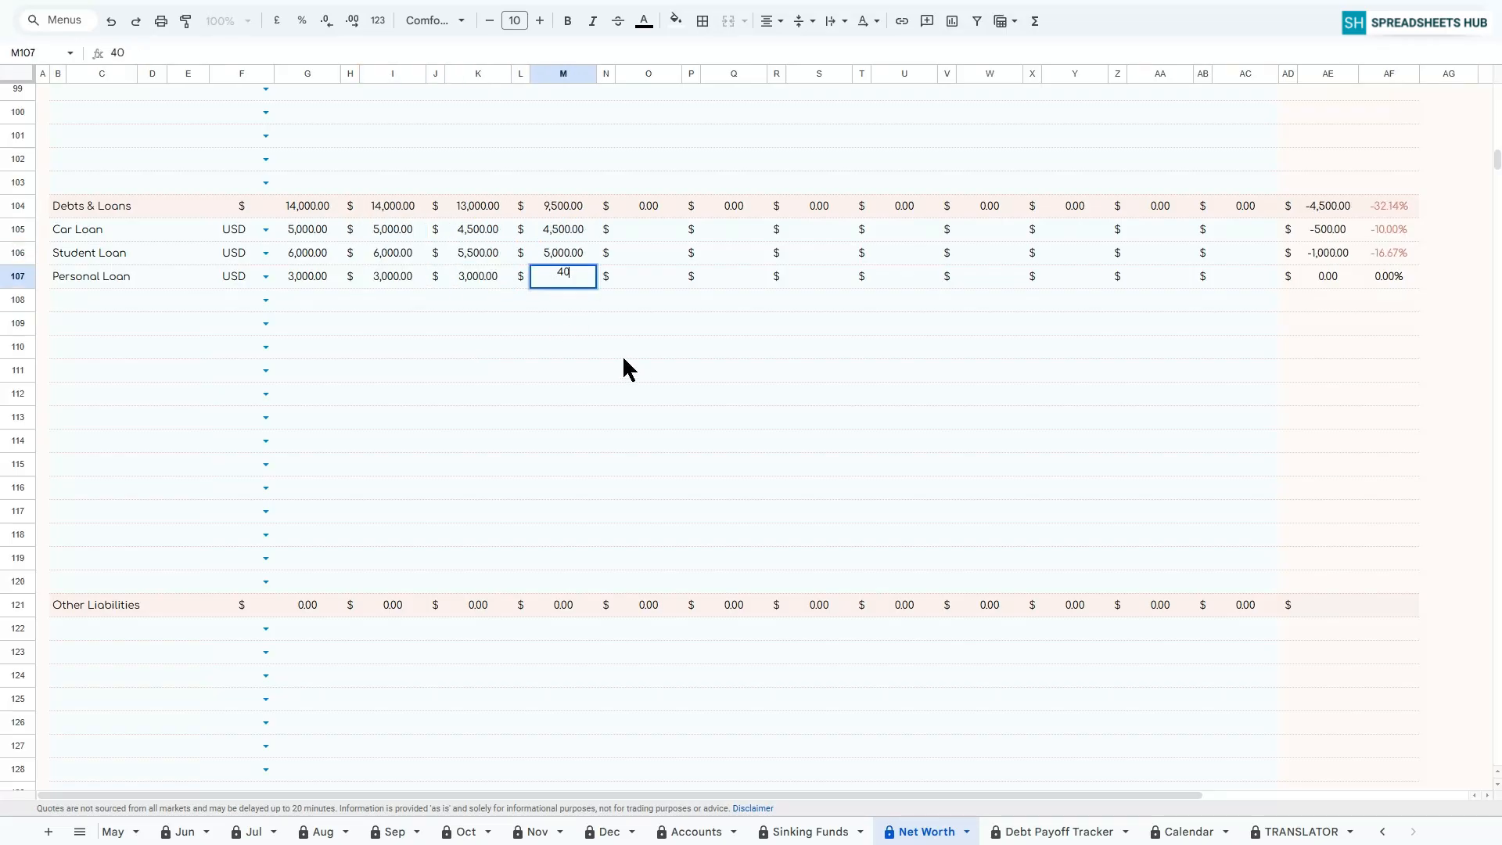
type("004000")
key("Return")
Enter the June values 4000 for Car Loan, 6000 for Student Loan and 5000 for Personal Loan.
left_click(734, 230)
type("4000")
key("Return")
type("6000")
key("Return")
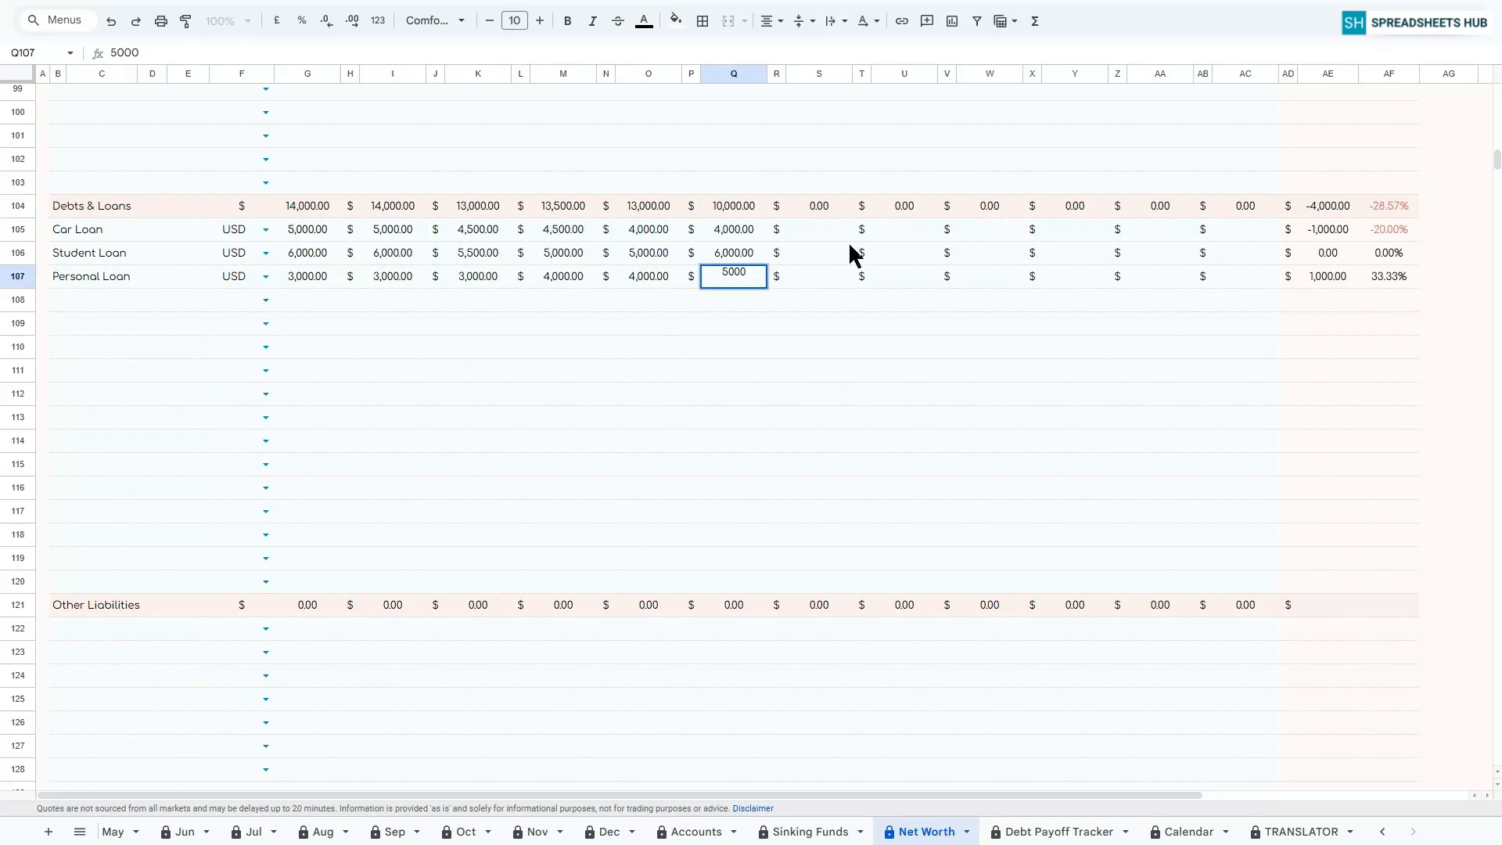
Enter 4000 for Car Loan, 5500 for Student Loan and 4500 for Personal Loan in both July and August.
type("000")
key("Return")
type("5500")
key("Return")
type("4500")
Enter 6000 for Car Loan, 5500 for Student Loan and 5000 for Personal Loan in September, and 7000, 5000 and 5000 in October.
left_click(990, 229)
type("6000")
key("Return")
type("00")
key("Return")
type("5000")
key("Return")
type("5000")
Enter 7000 for Car Loan and 4500 for Student Loan in November, and fill in the remaining loan values through December.
left_click(1160, 229)
type("7000")
key("Return")
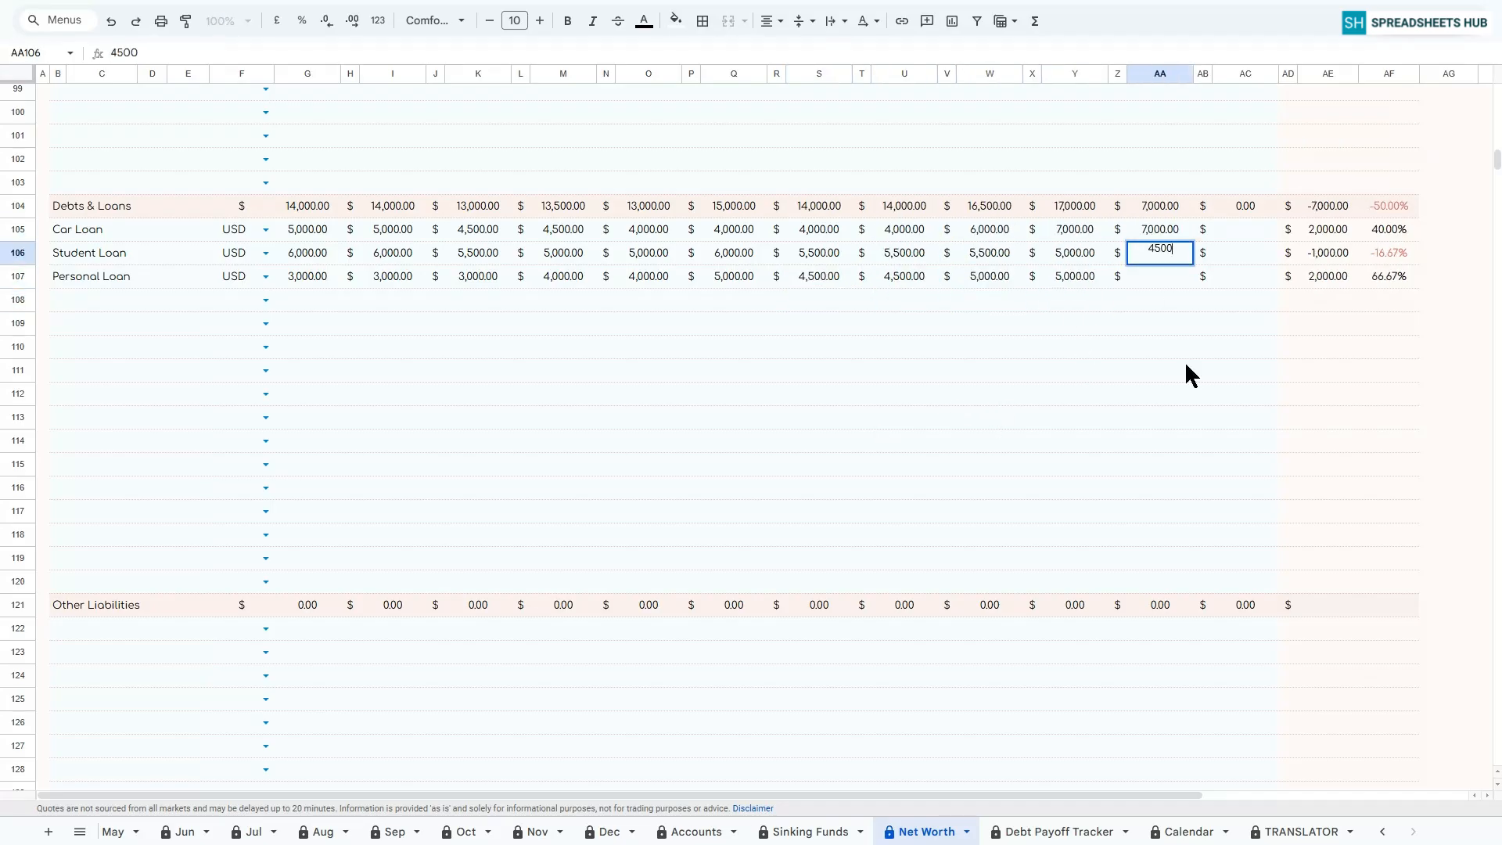
type("00")
key("Return")
List Unpaid Tax and Bills as the first two entries under Other Liabilities.
scroll(1147, 380, "down", 4)
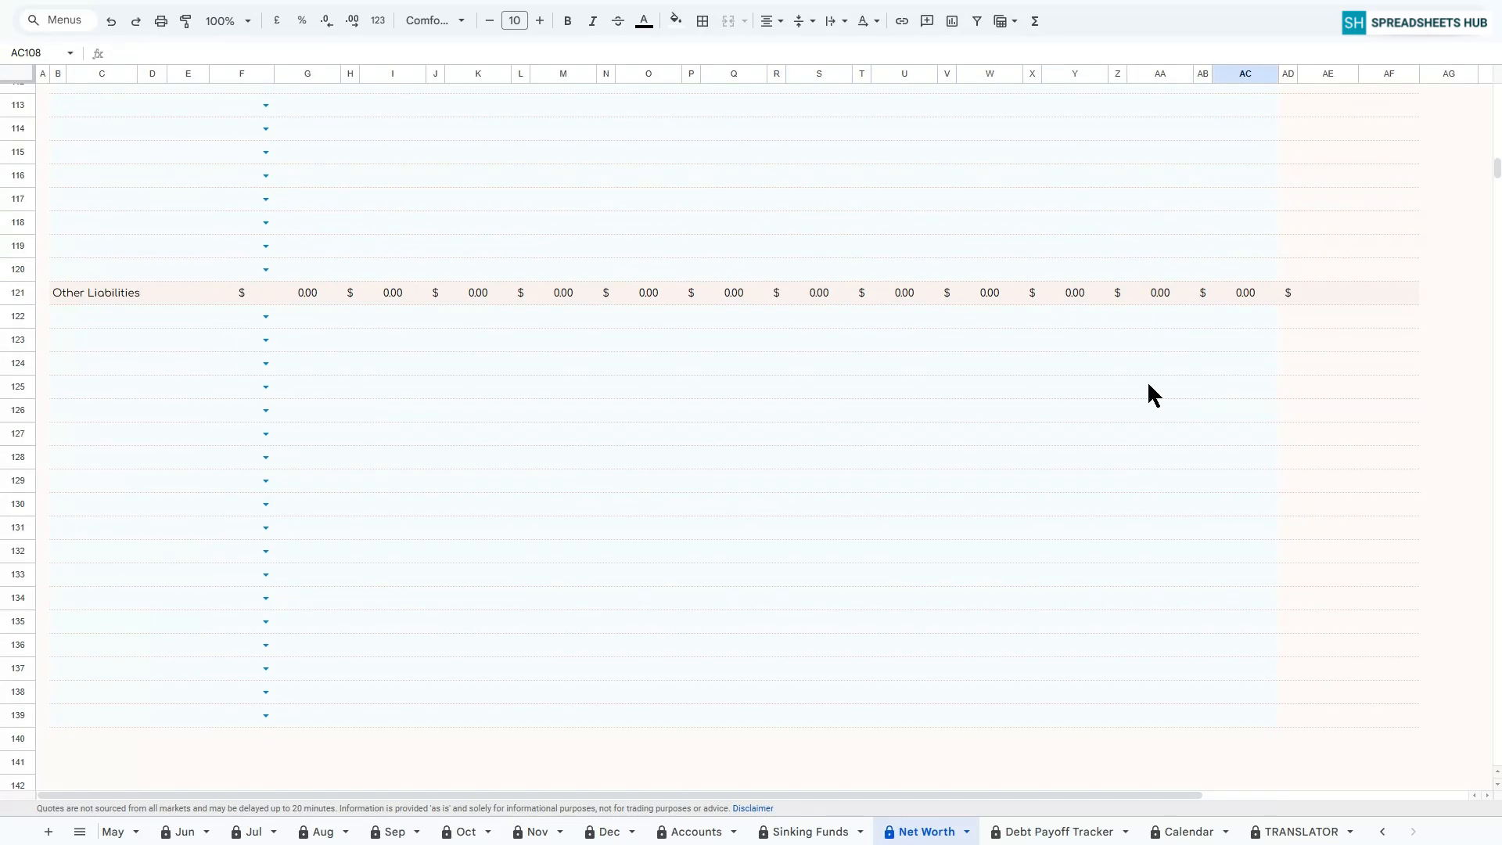
left_click(174, 317)
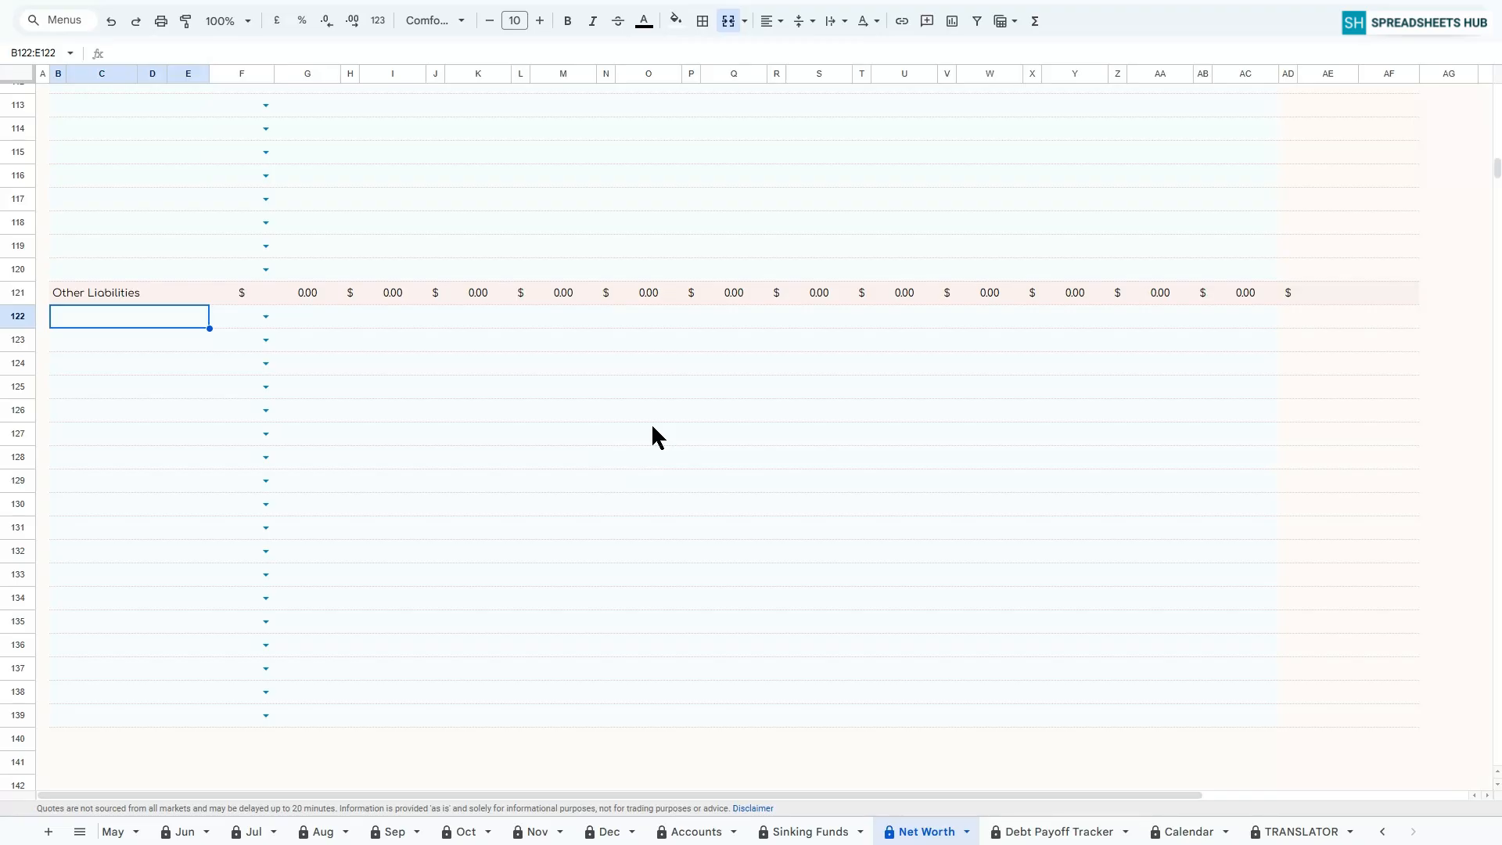
type("Unpaid Tax")
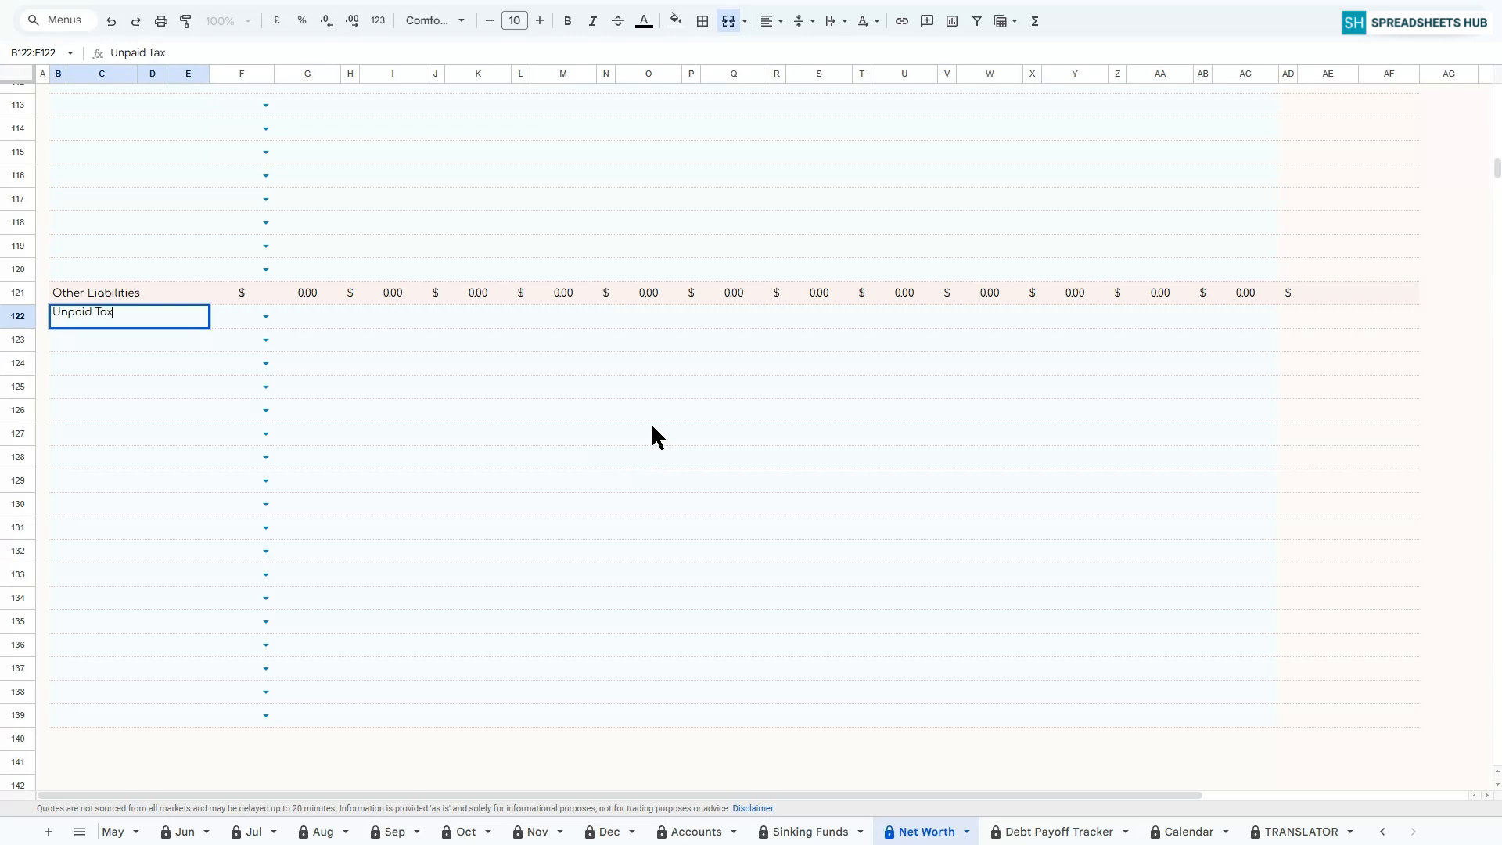
key("Return")
type("Bills")
key("Return")
Set the currency of Unpaid Tax to USD and of Bills to EUR.
left_click(266, 316)
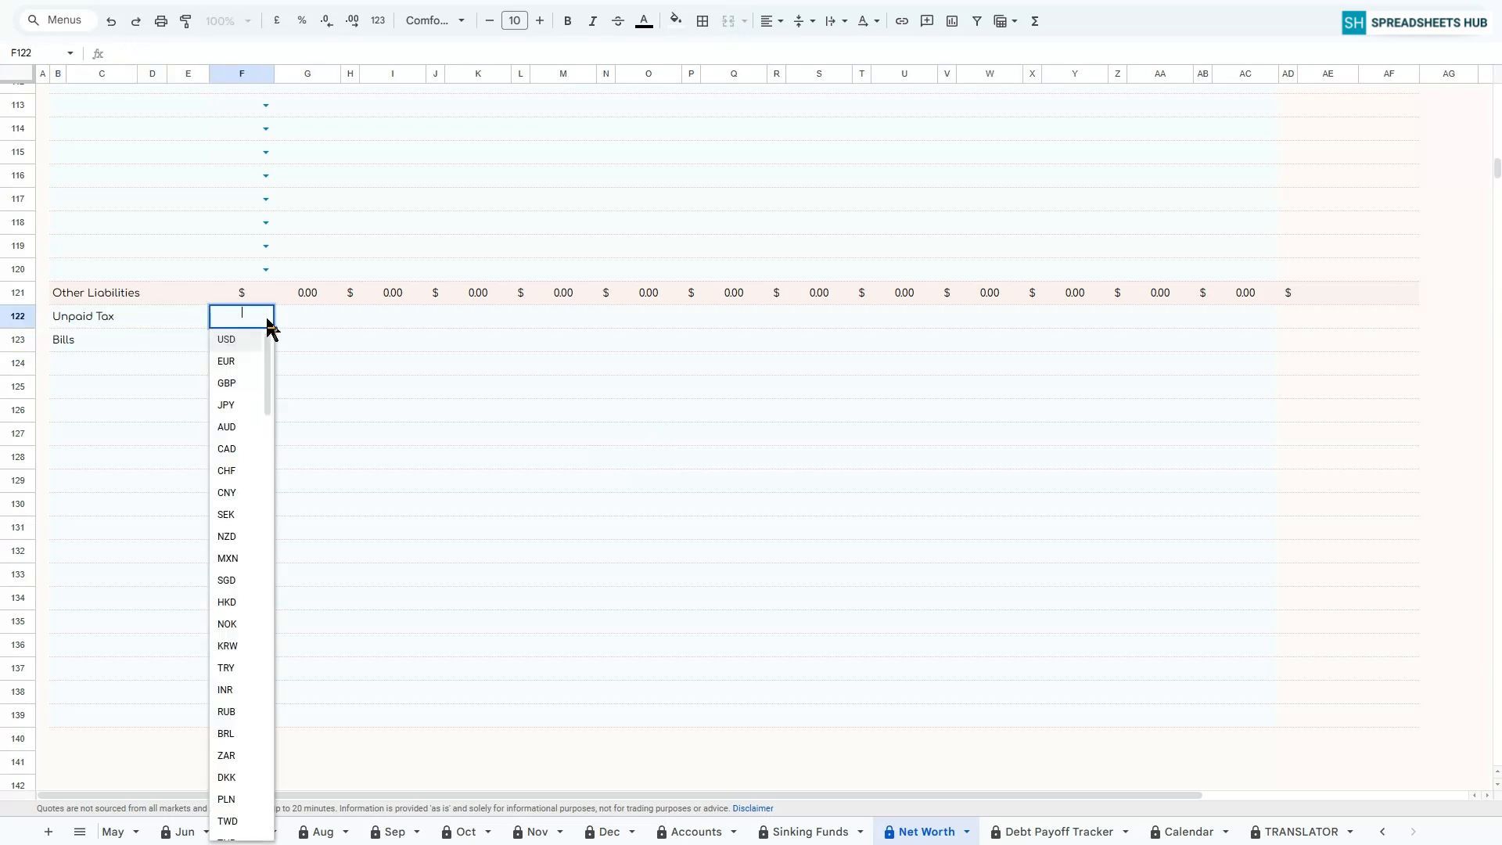
left_click(245, 339)
left_click(266, 339)
left_click(227, 384)
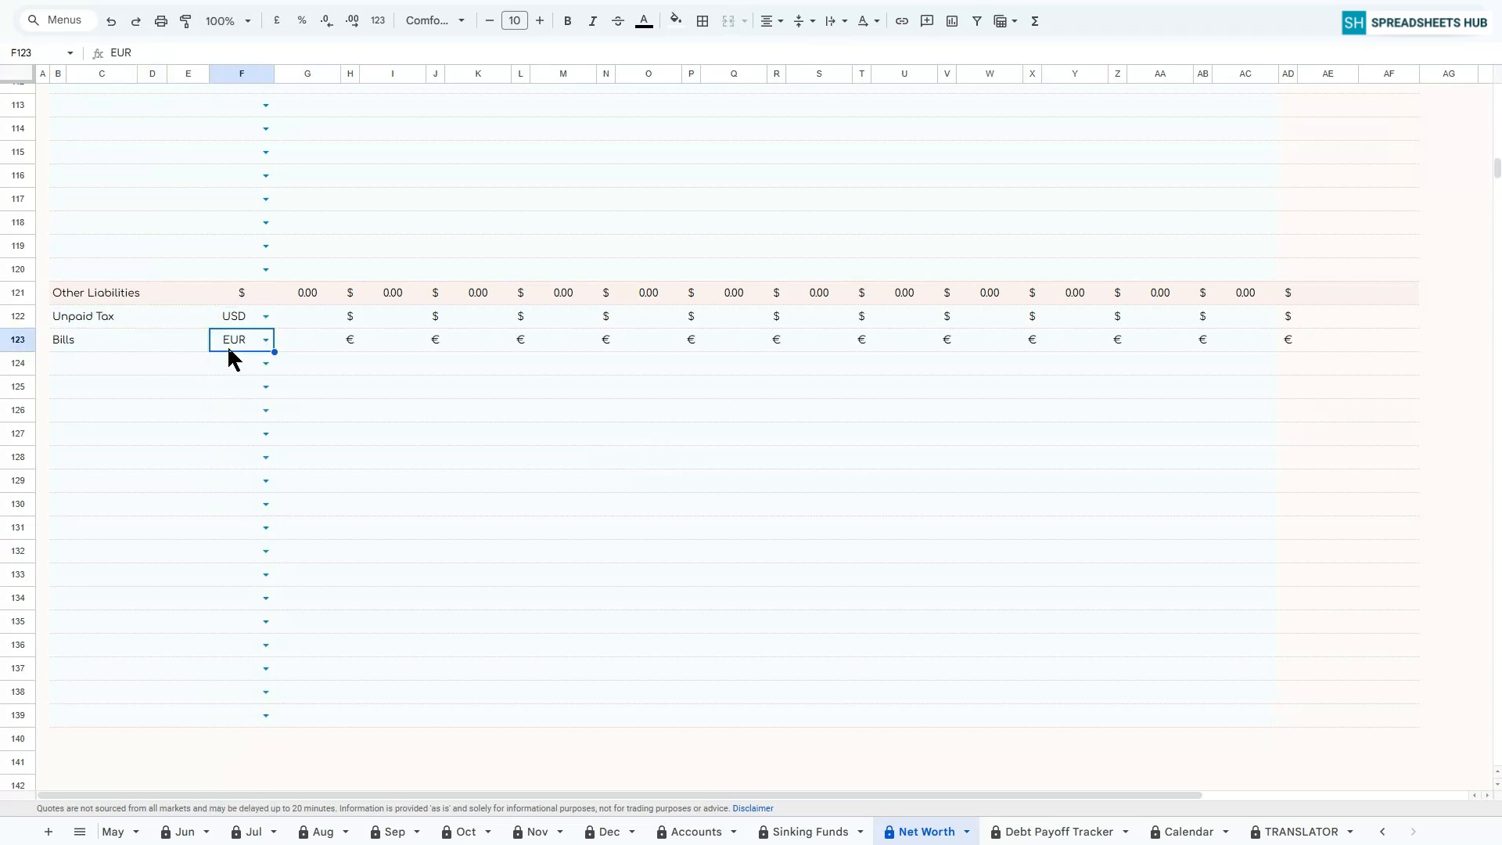
Enter 100 as the January amount for Bills.
left_click(313, 343)
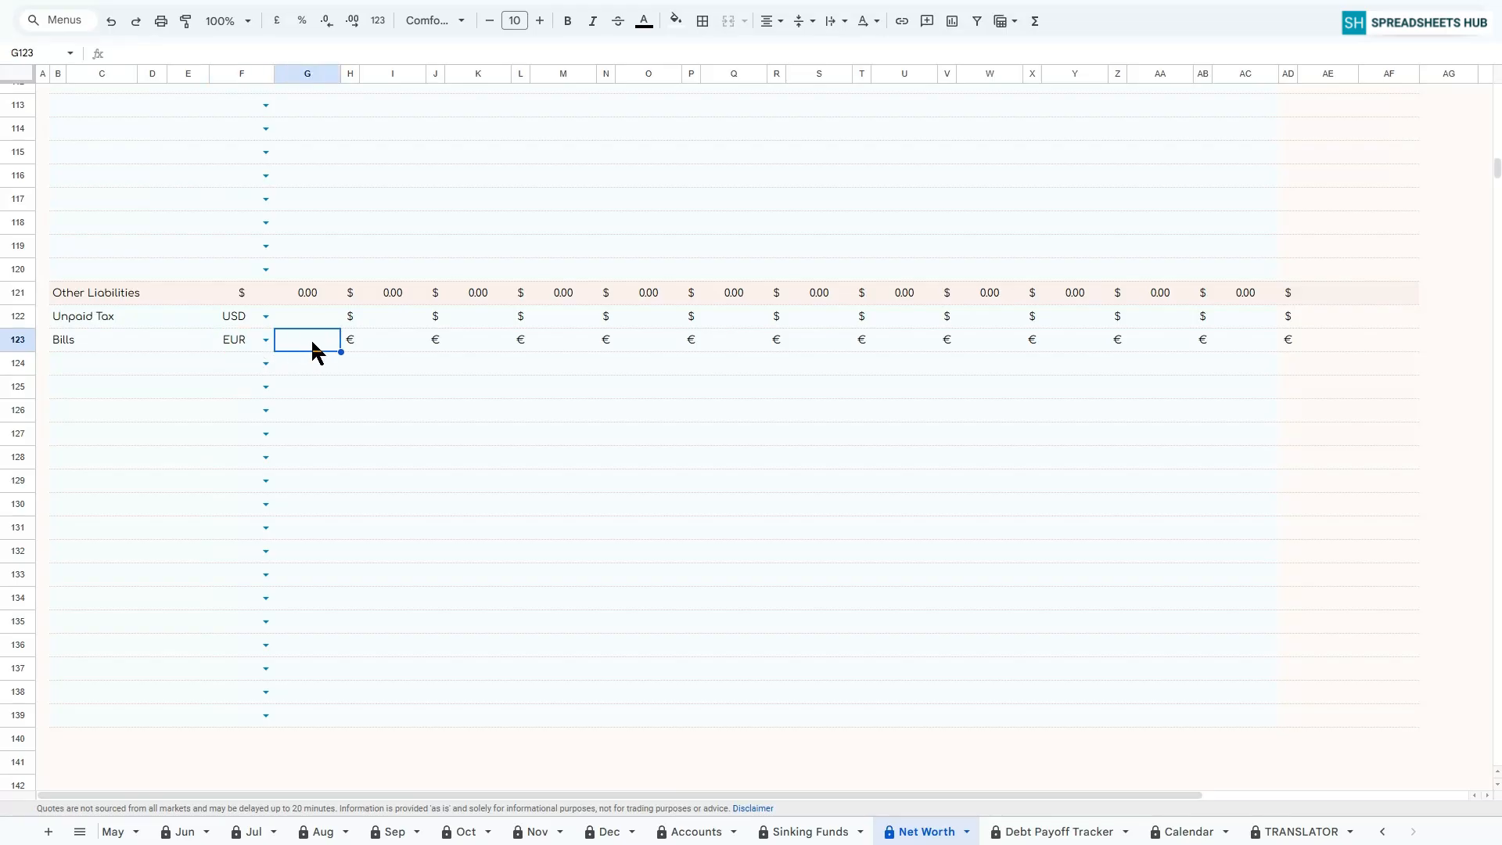
type("100")
key("Return")
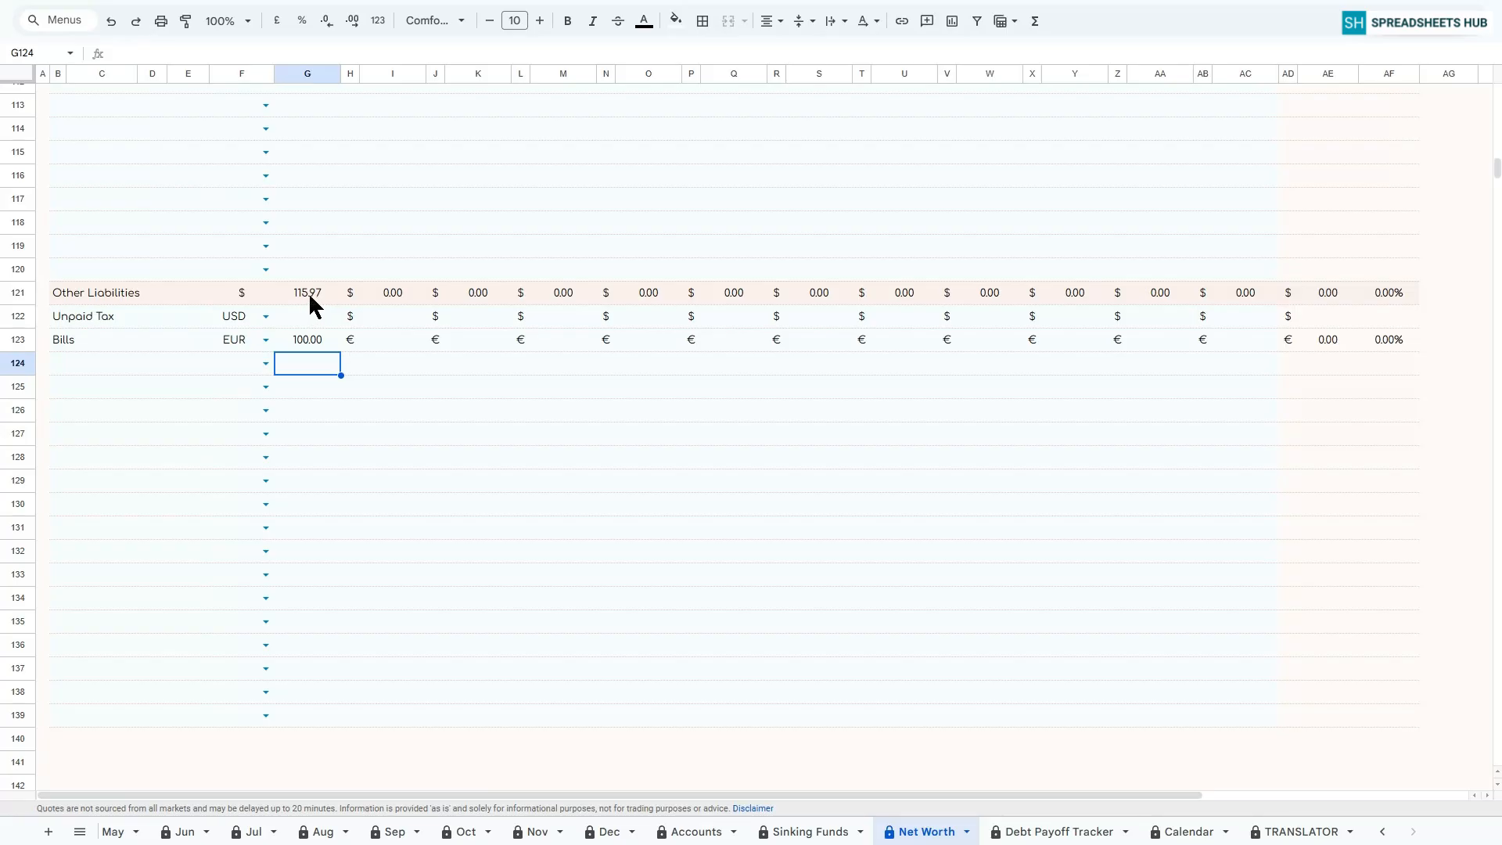
Set the January amounts under Other Liabilities to 1000 for Bills and 3000 for Unpaid Tax.
left_click(306, 341)
type("1,000")
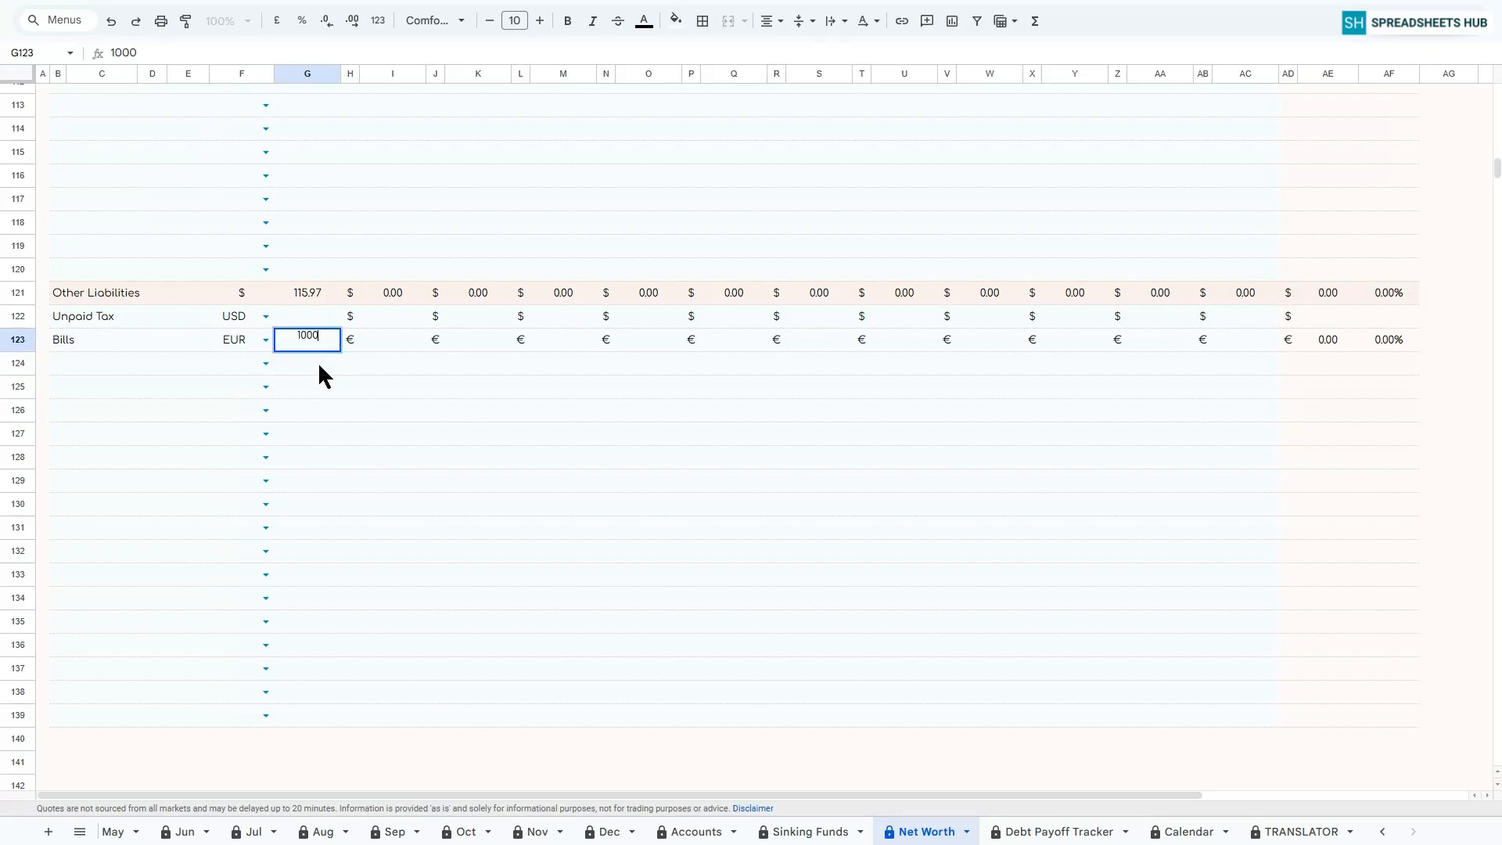
left_click(305, 316)
type("3,0")
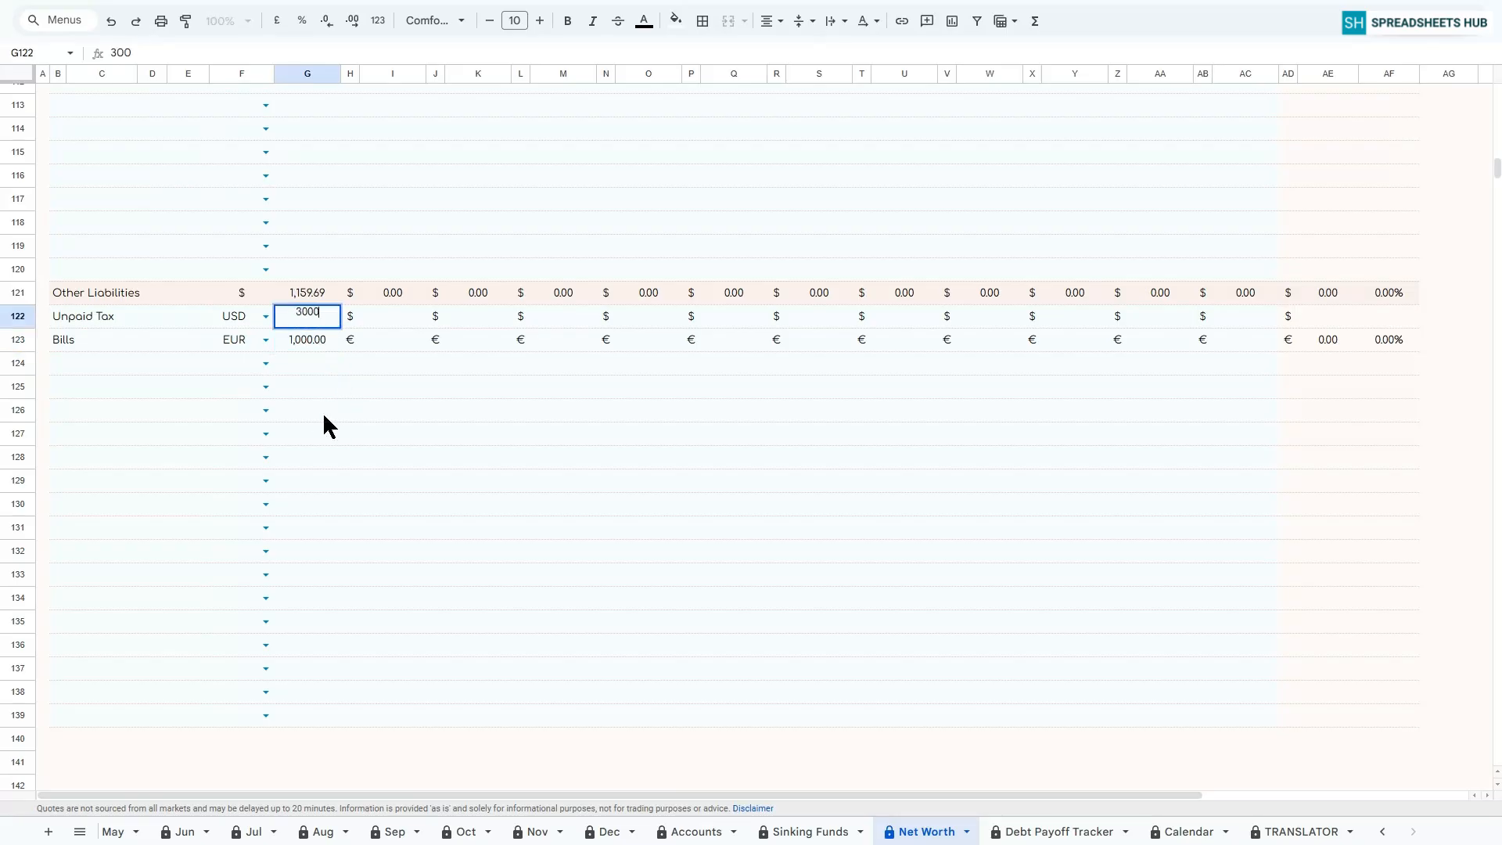
type("00")
Fill in February to May with 2900, 2600, 3500 and 3400 for Unpaid Tax and 1200, 1000, 1000 and 1000 for Bills.
left_click(394, 318)
type("2900")
key("Return")
type("1200")
key("Return")
left_click(473, 318)
type("26003400")
key("Return")
type("1000")
Fill in June to August with 3500, 3200 and 3100 for Unpaid Tax and 1000, 1000 and 900 for Bills.
left_click(733, 318)
type("3500")
key("Return")
type("1000")
left_click(818, 318)
key("Return")
type("900")
Fill in September to December with 3000, 3000, 2500 and 2000 for Unpaid Tax and 900, 800, 700 and 1000 for Bills.
left_click(988, 317)
type("3000")
key("Return")
type("900")
left_click(1074, 318)
type("3000")
left_click(1246, 316)
type("2000")
key("Return")
type("1000")
key("Return")
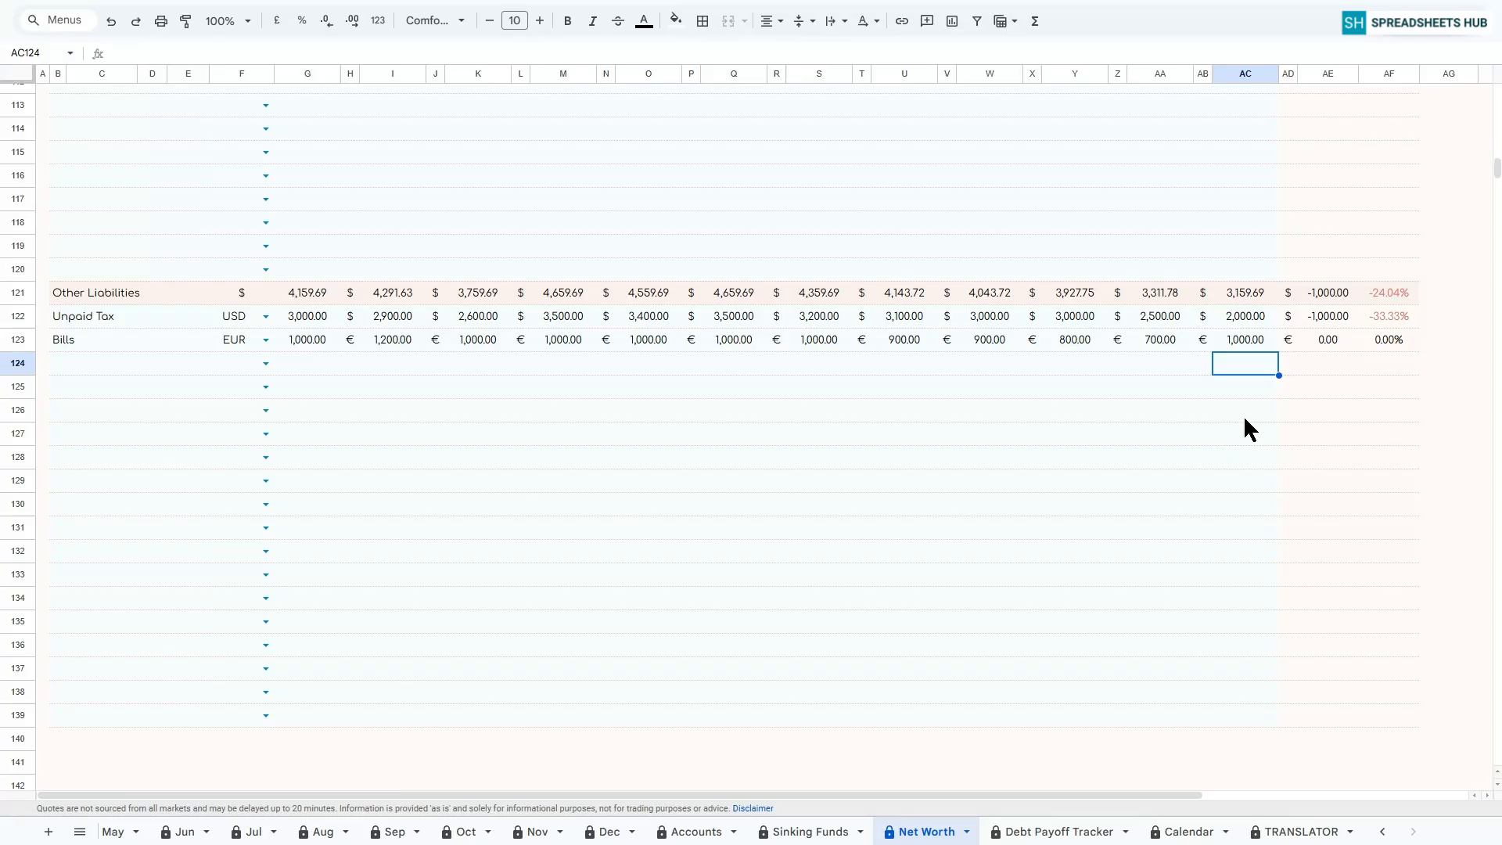
Review the completed liabilities and assets tables, ending at the Net Worth Tracker's summary.
scroll(1292, 444, "up", 10)
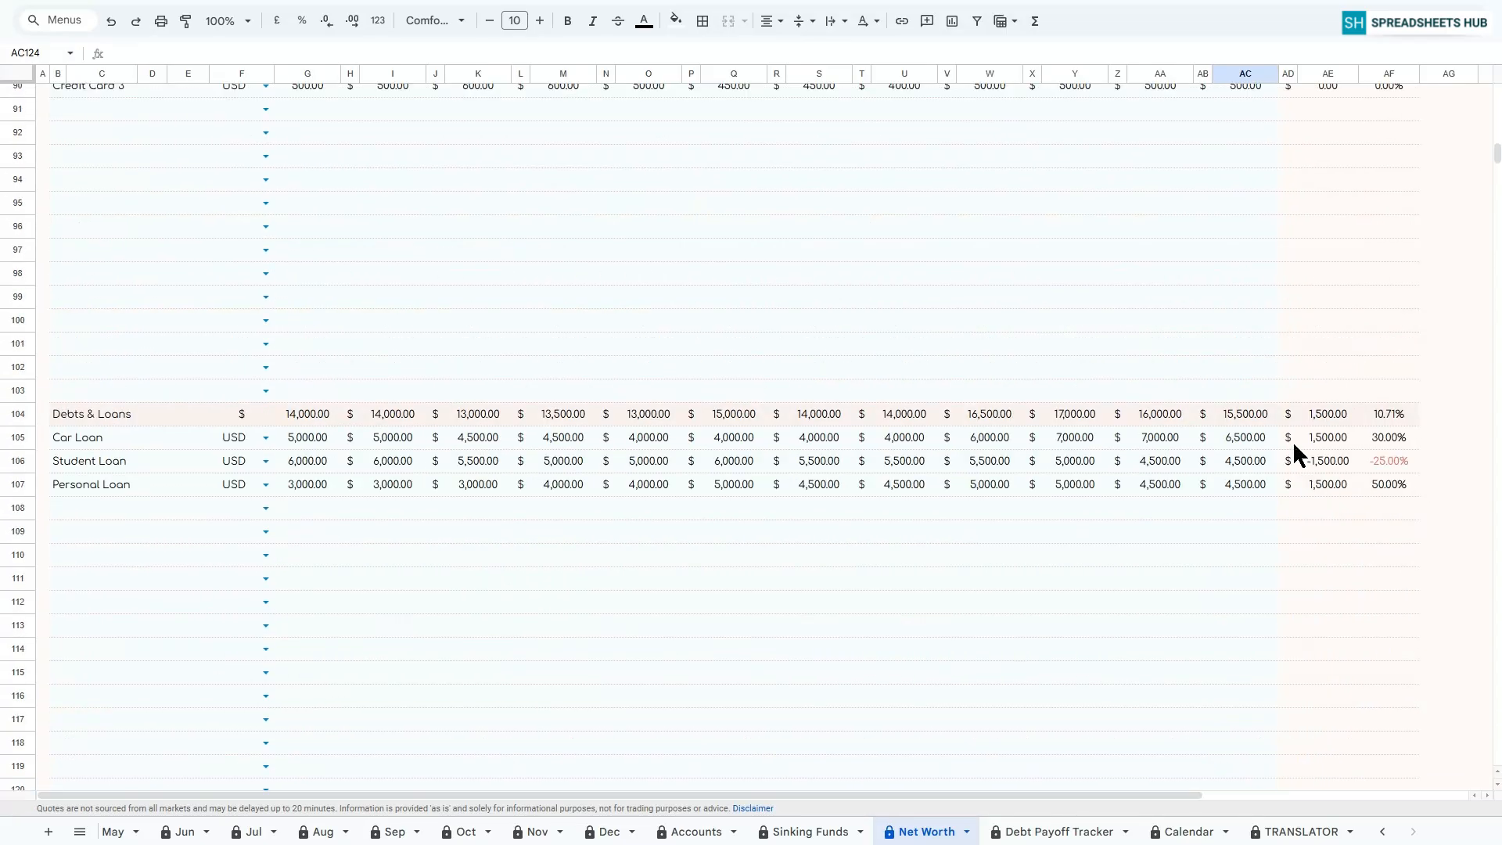
scroll(223, 360, "down", 6)
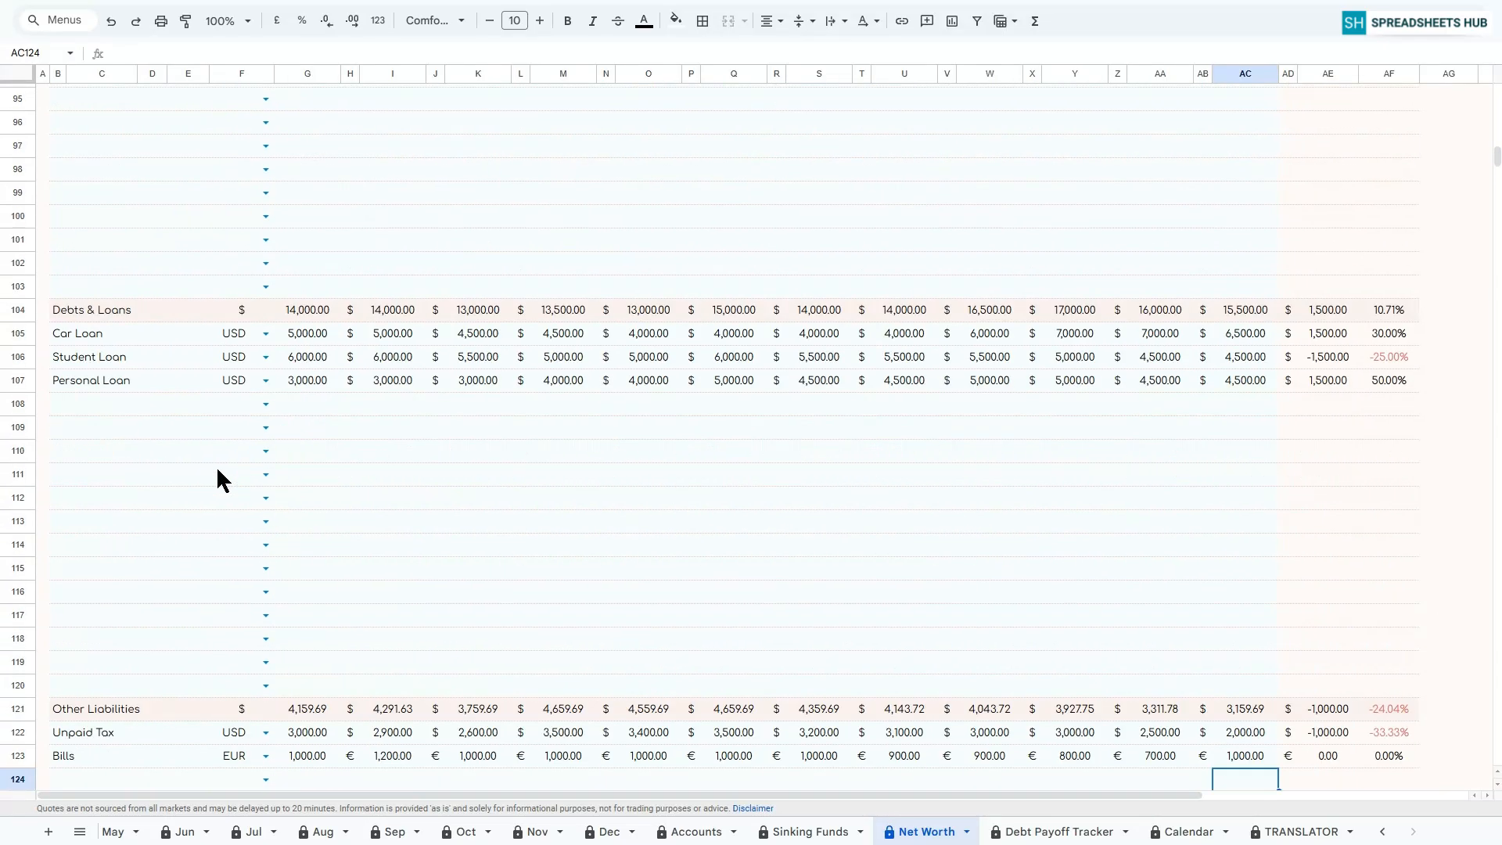
scroll(211, 501, "down", 5)
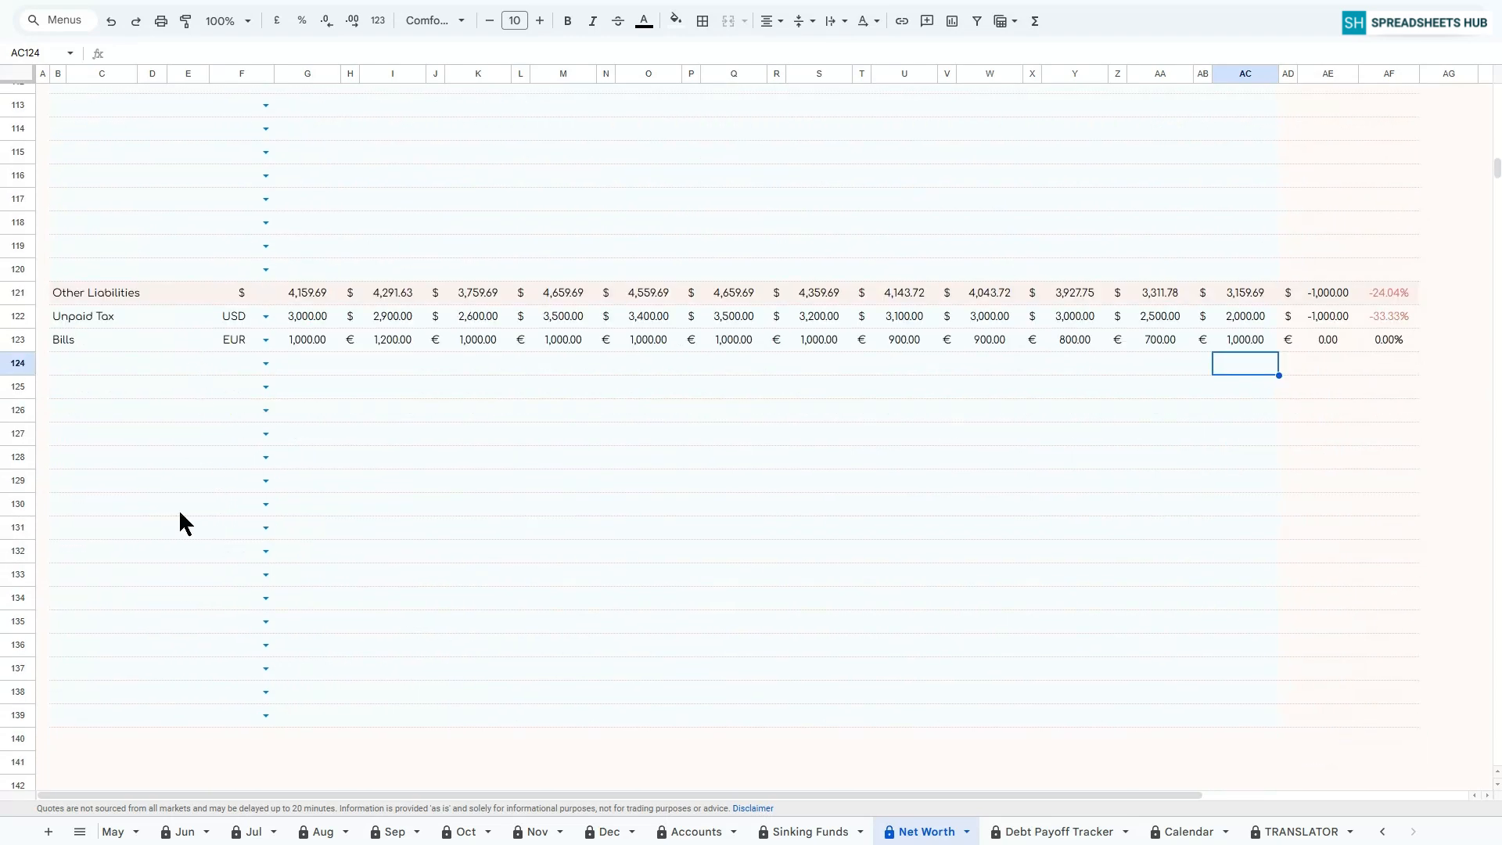
scroll(692, 557, "up", 7)
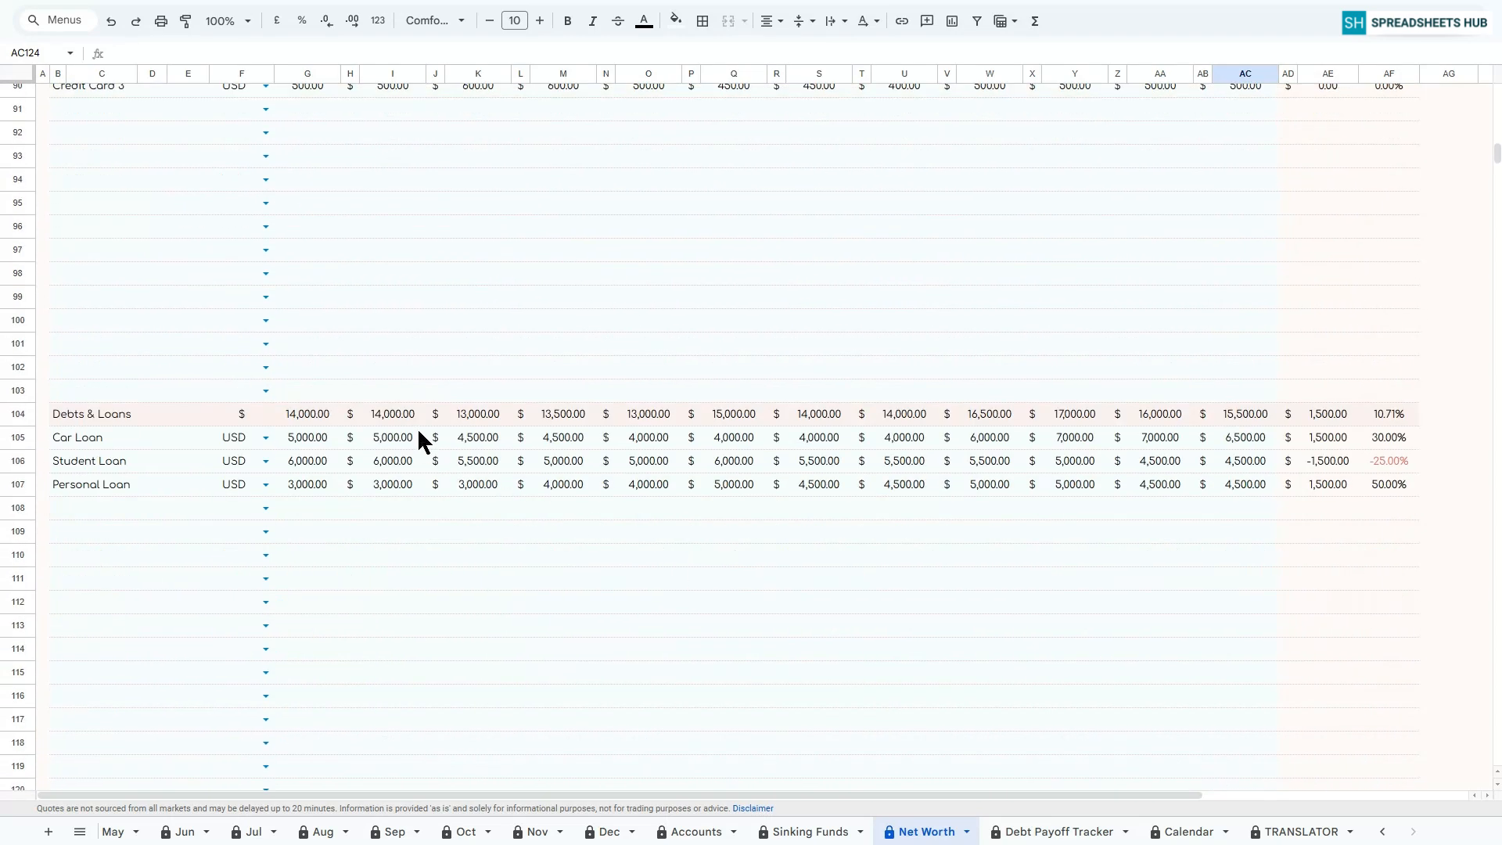
scroll(469, 426, "up", 4)
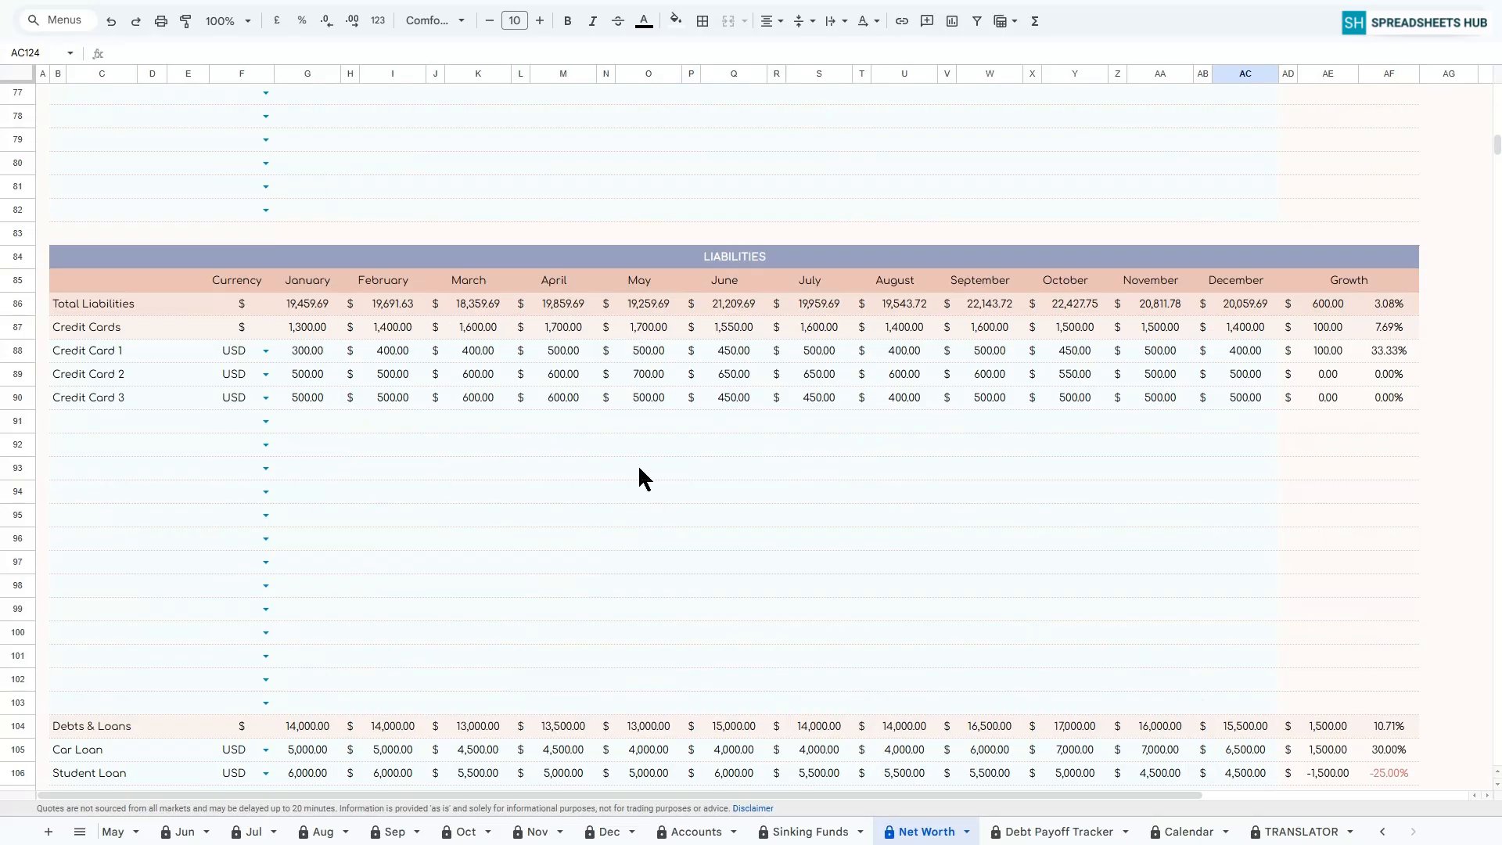
scroll(639, 468, "up", 19)
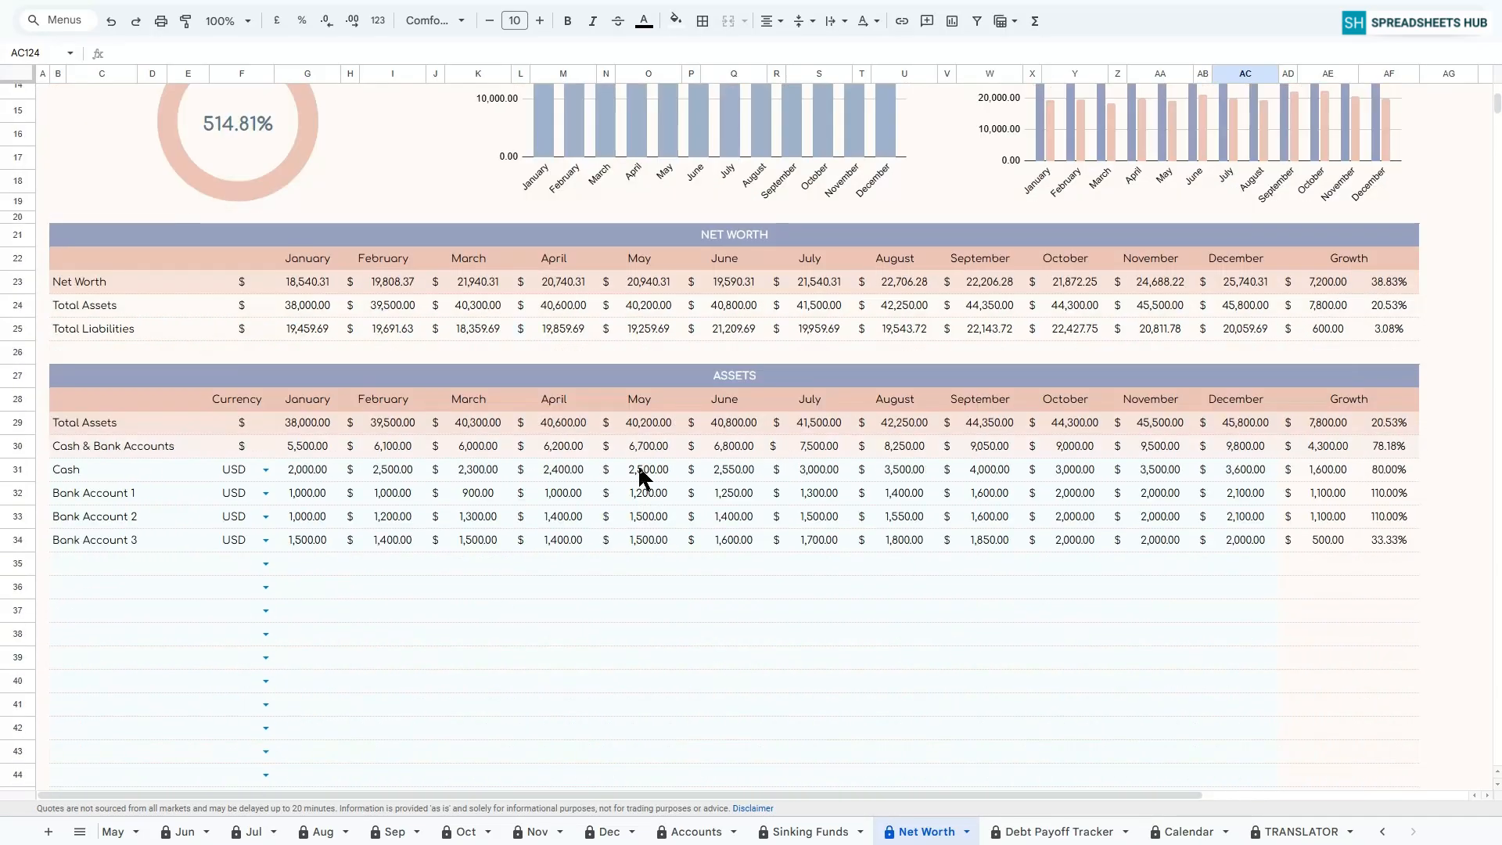
scroll(637, 463, "up", 4)
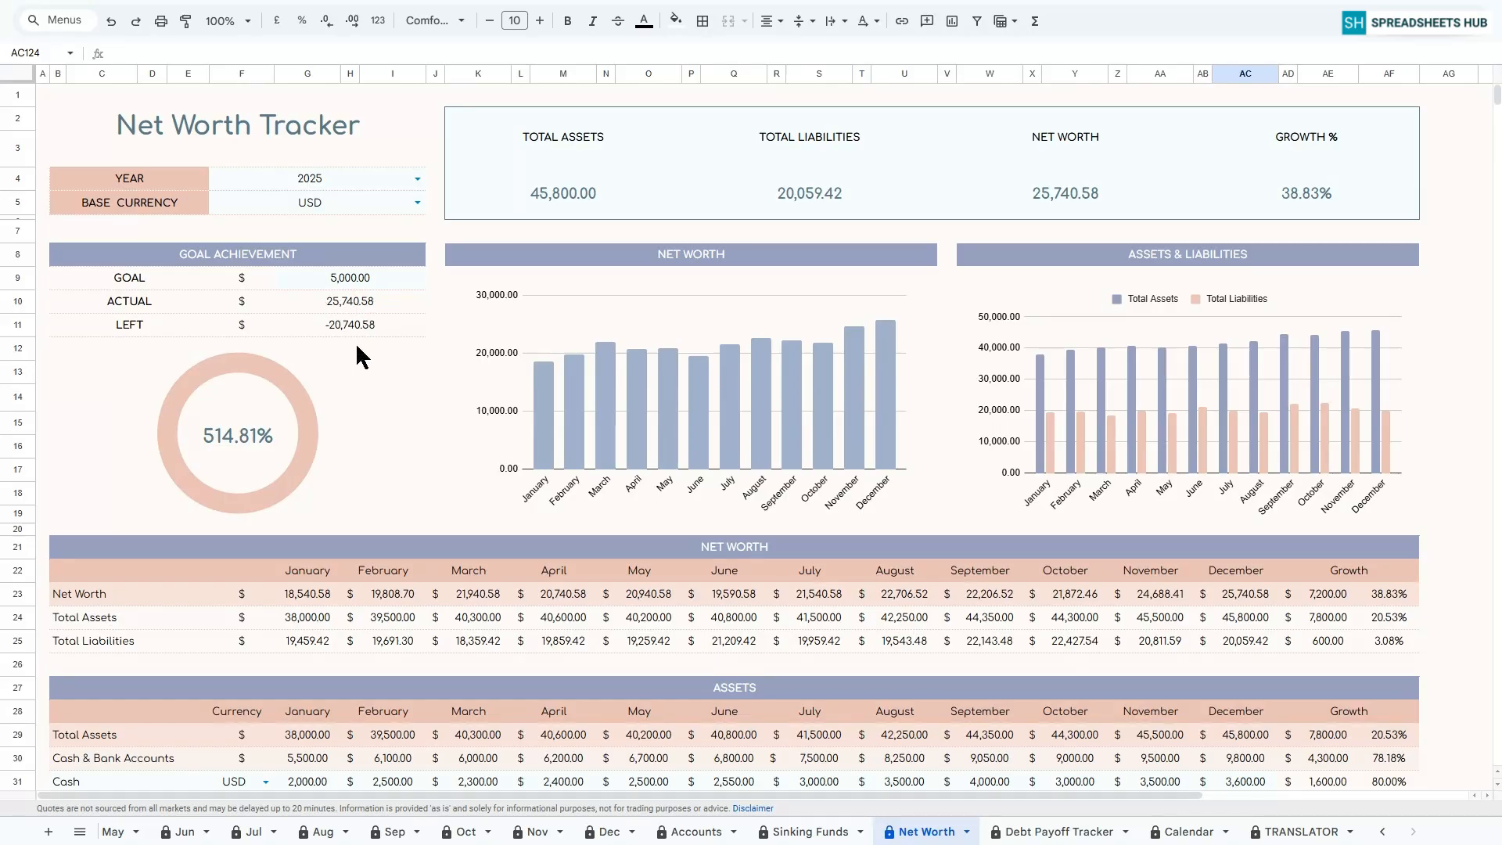
Examine the net worth chart, the assets and liabilities chart, and the monthly net worth table.
left_click(695, 255)
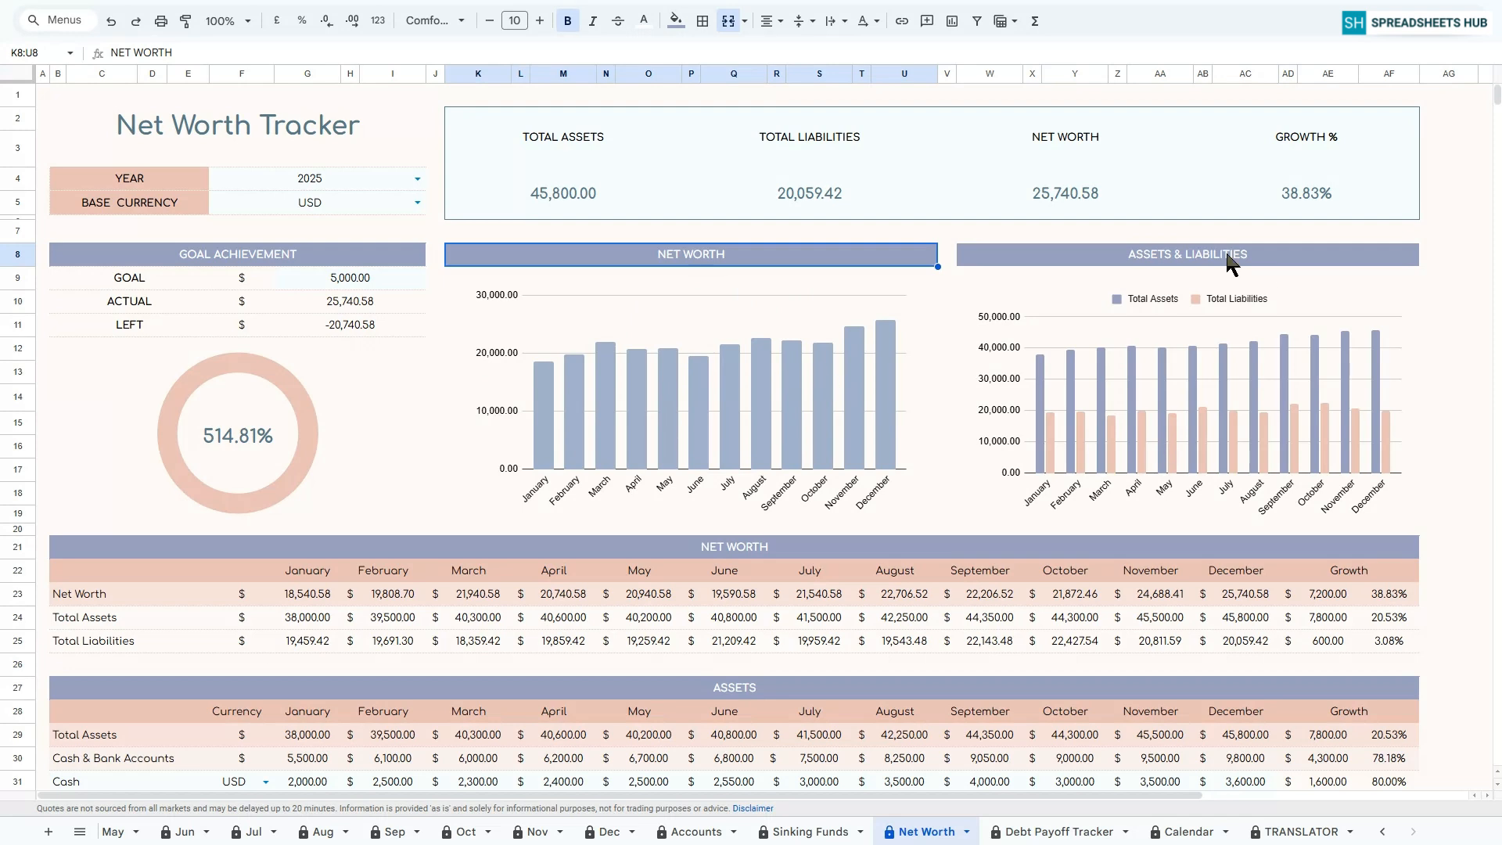
left_click(1294, 255)
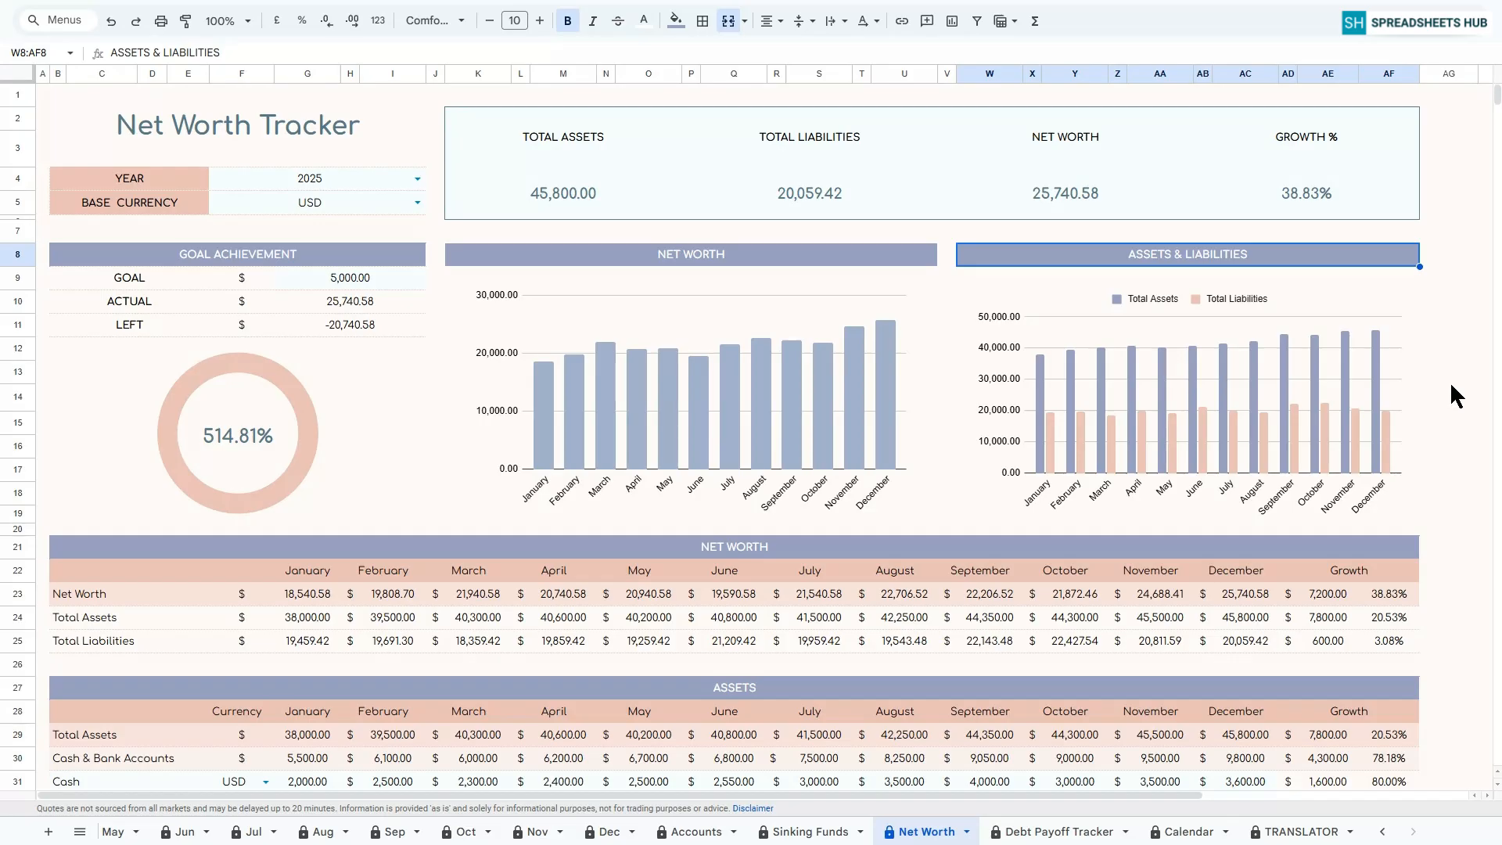
scroll(1449, 382, "down", 3)
left_click(744, 444)
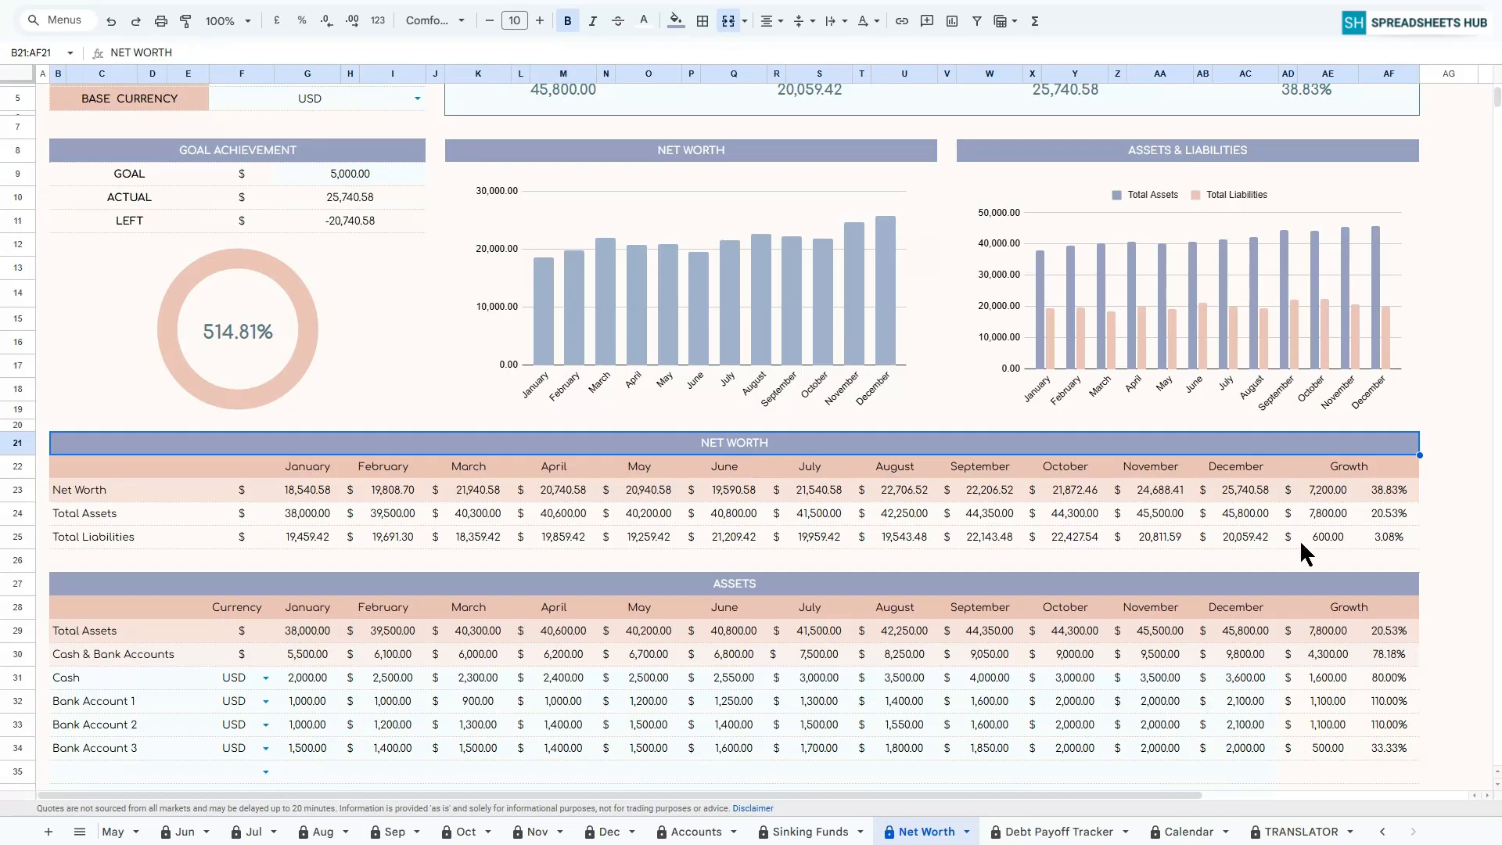
scroll(1298, 538, "up", 3)
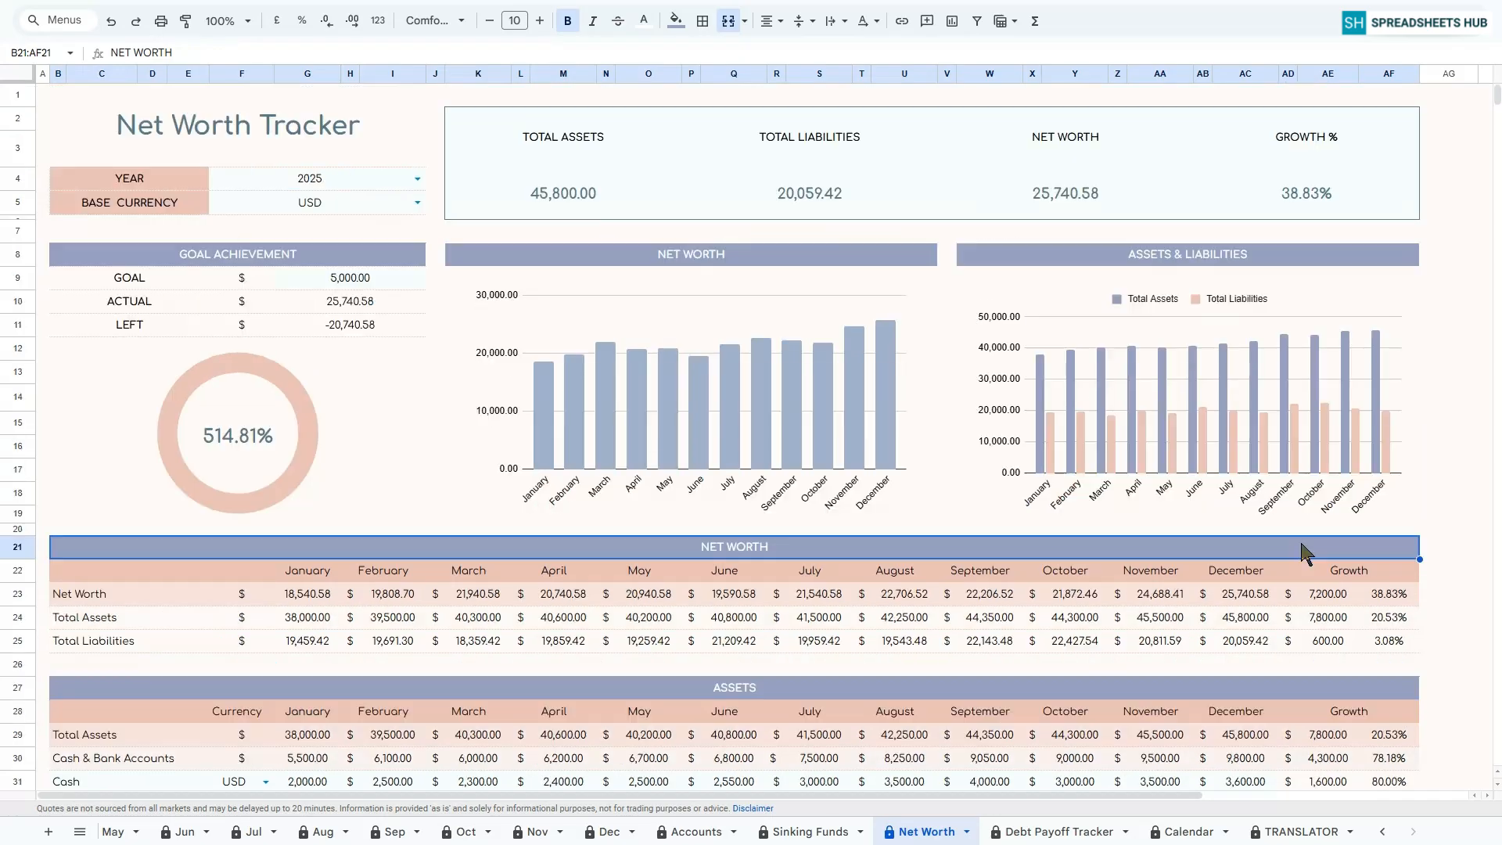
left_click(48, 100)
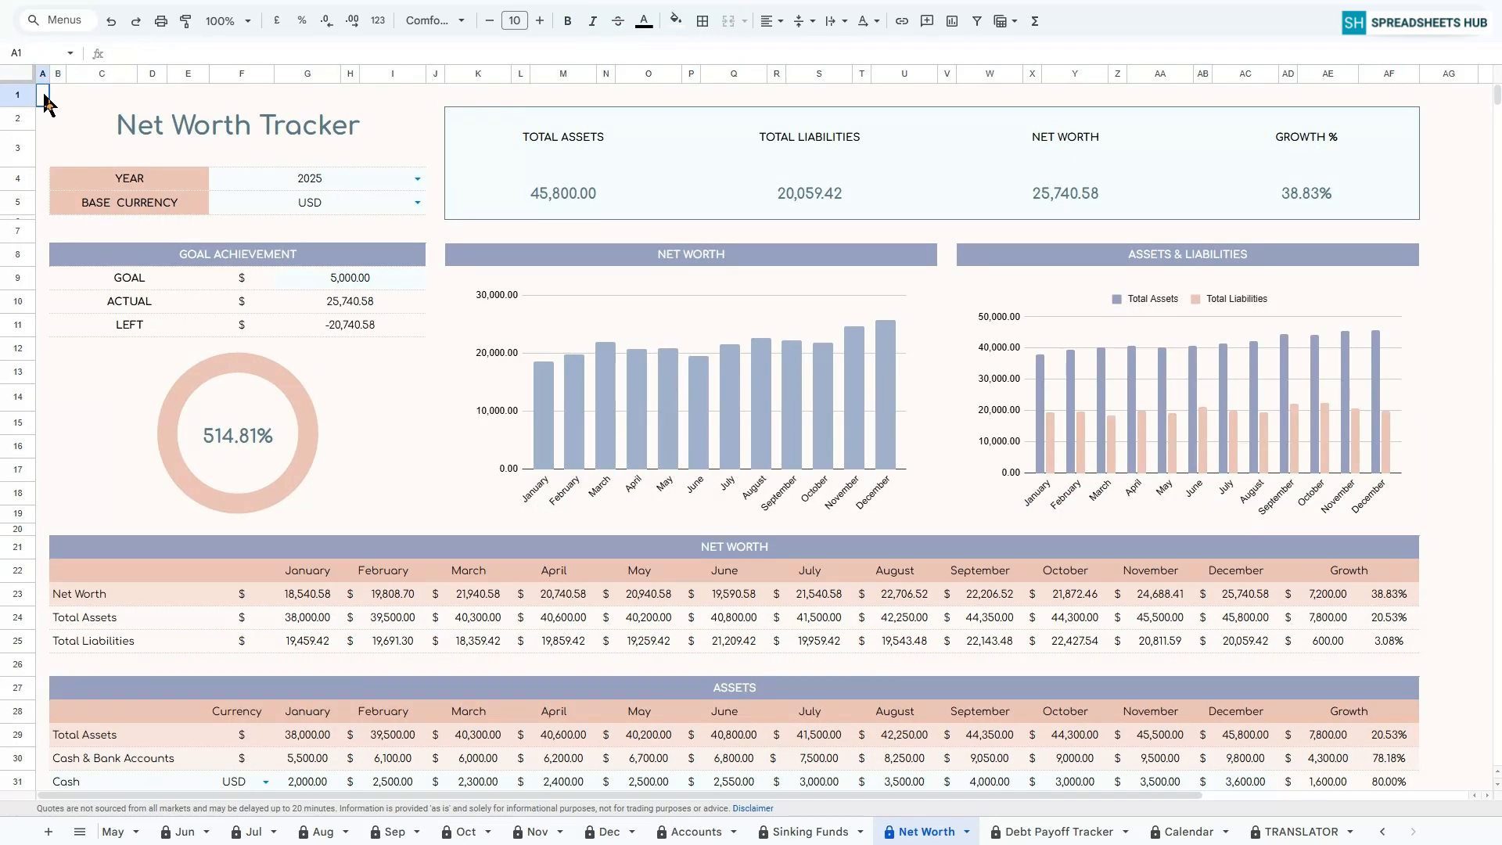
On the Debt Payoff Tracker sheet, set the start year to 2025, the start month to November and the base currency to USD.
left_click(1045, 833)
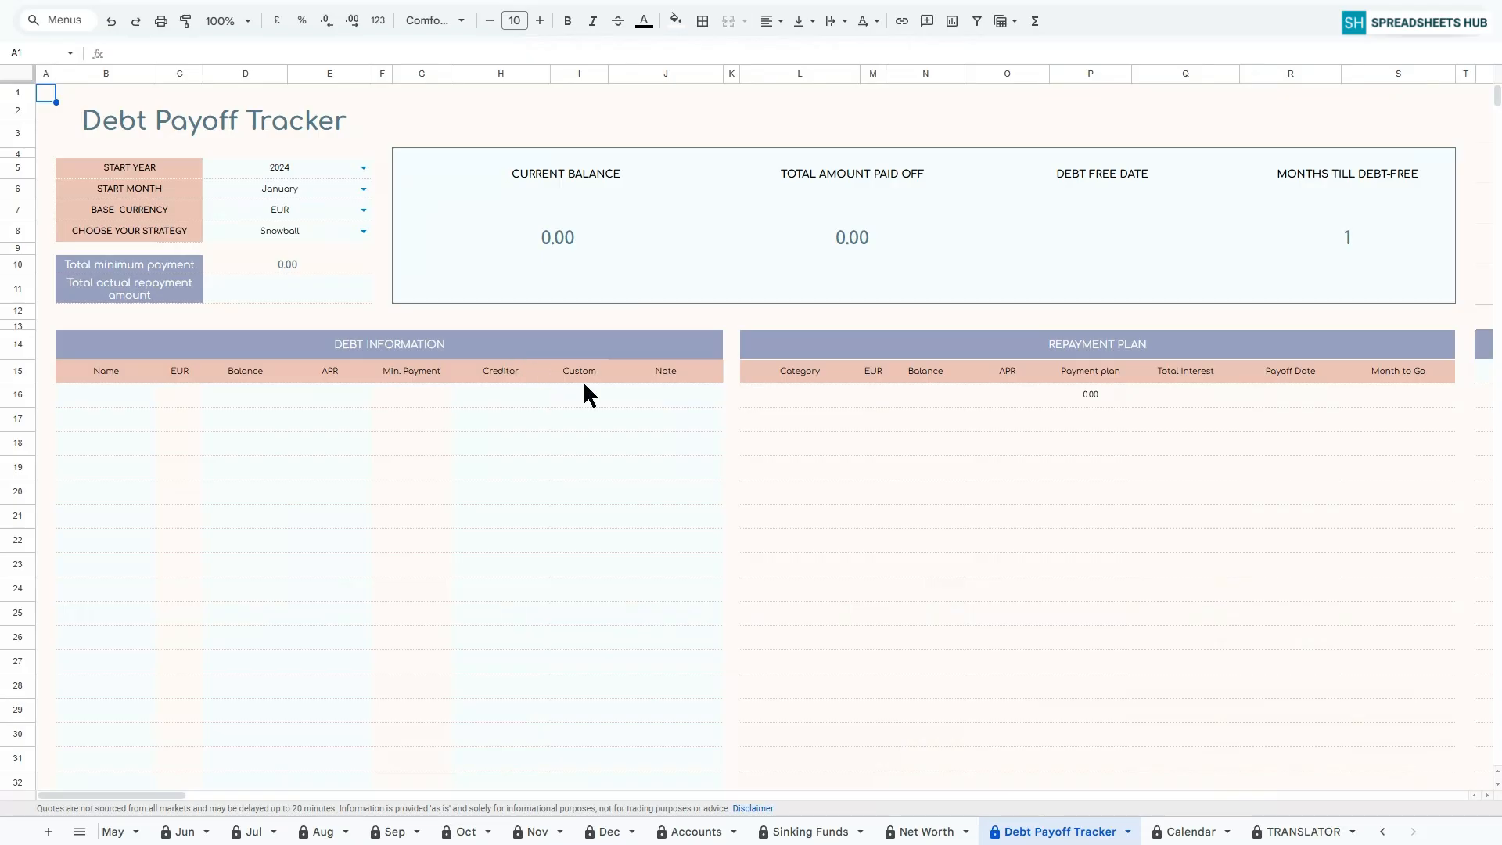
left_click(362, 172)
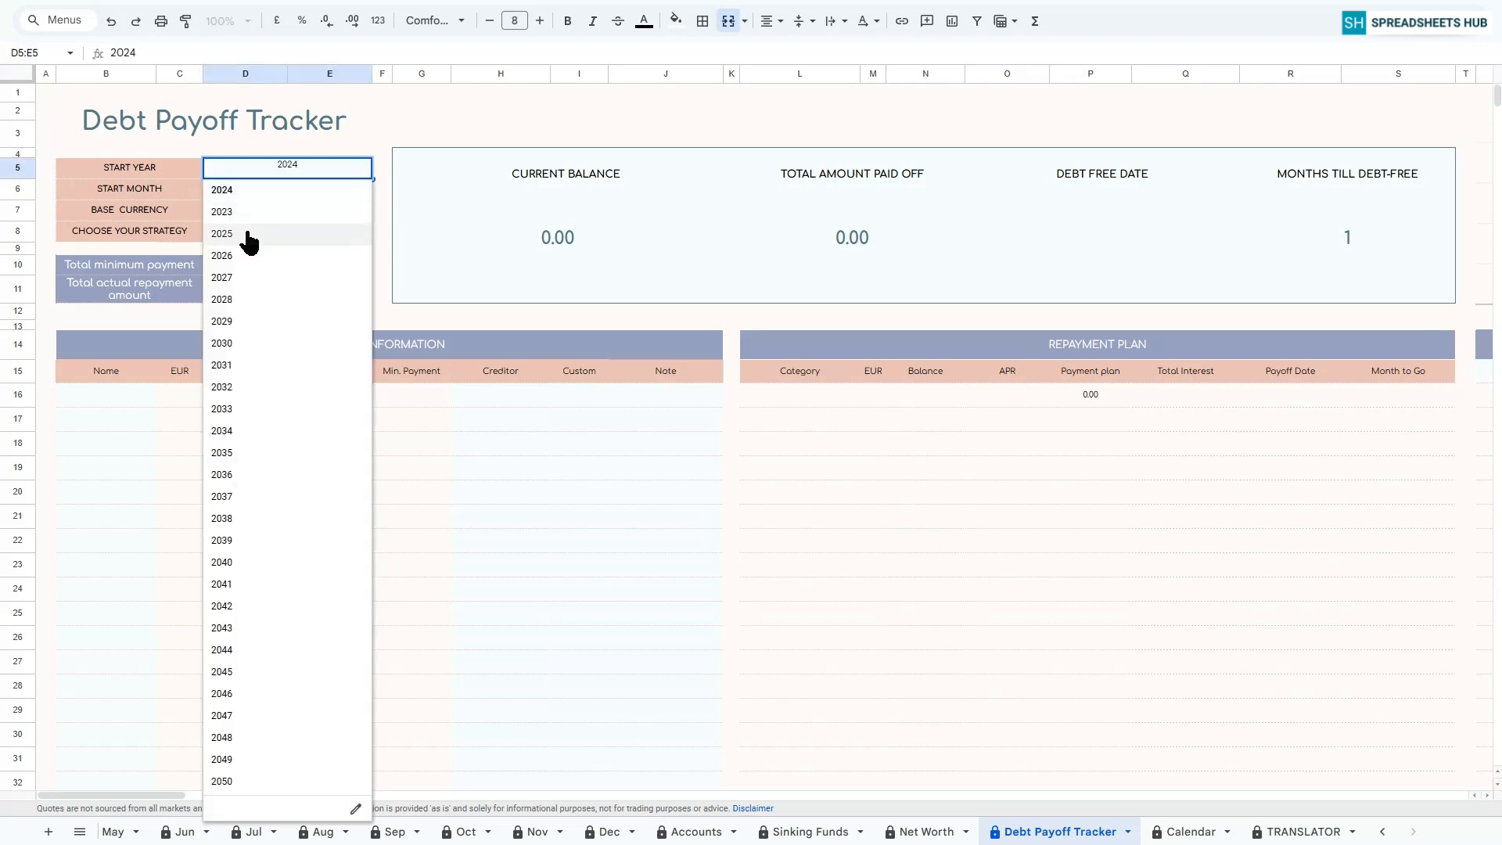
left_click(340, 203)
left_click(364, 189)
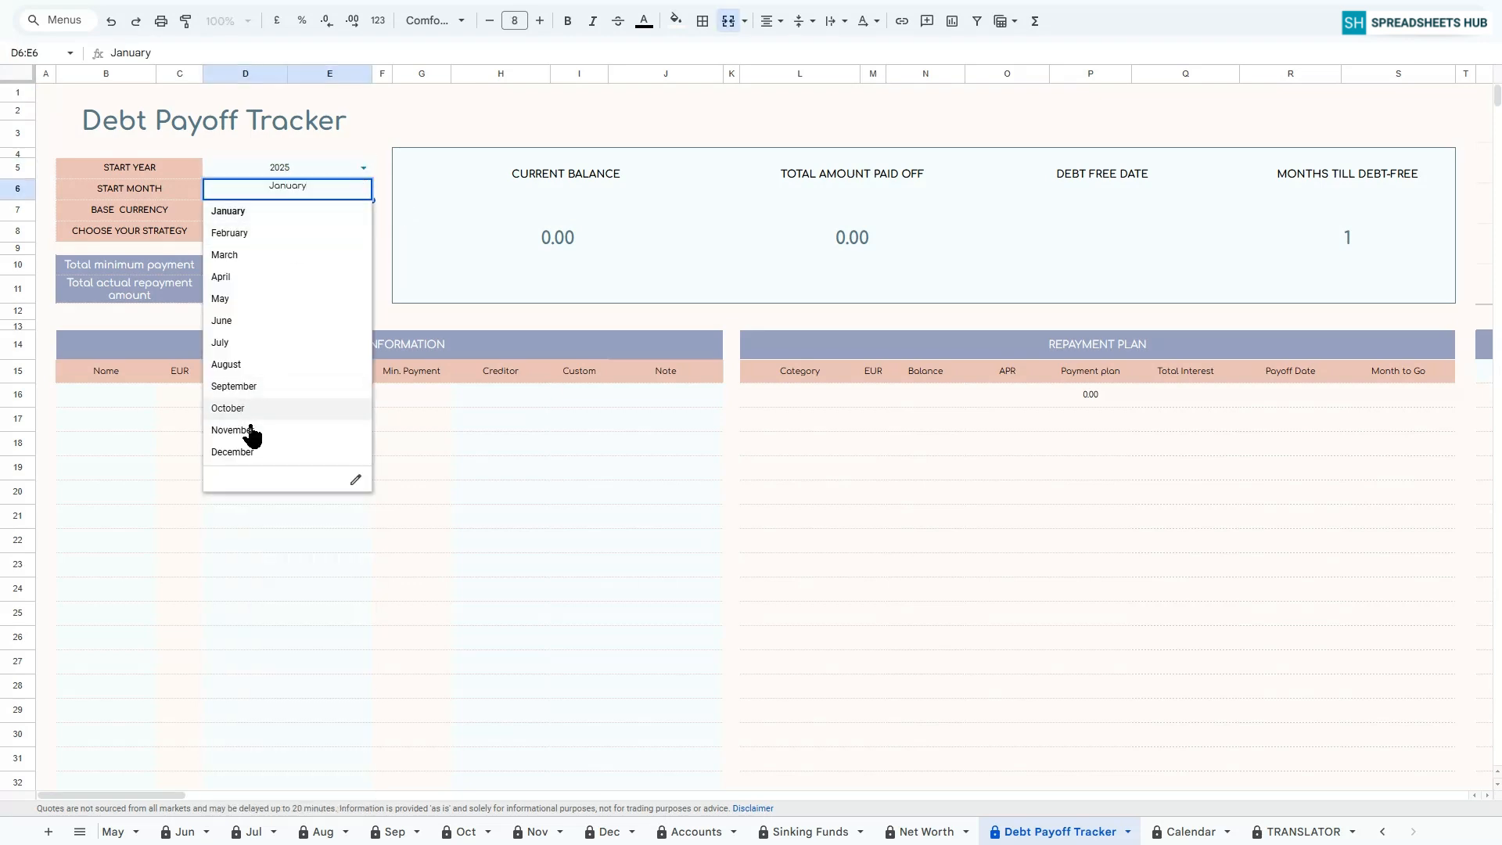
left_click(266, 429)
left_click(362, 210)
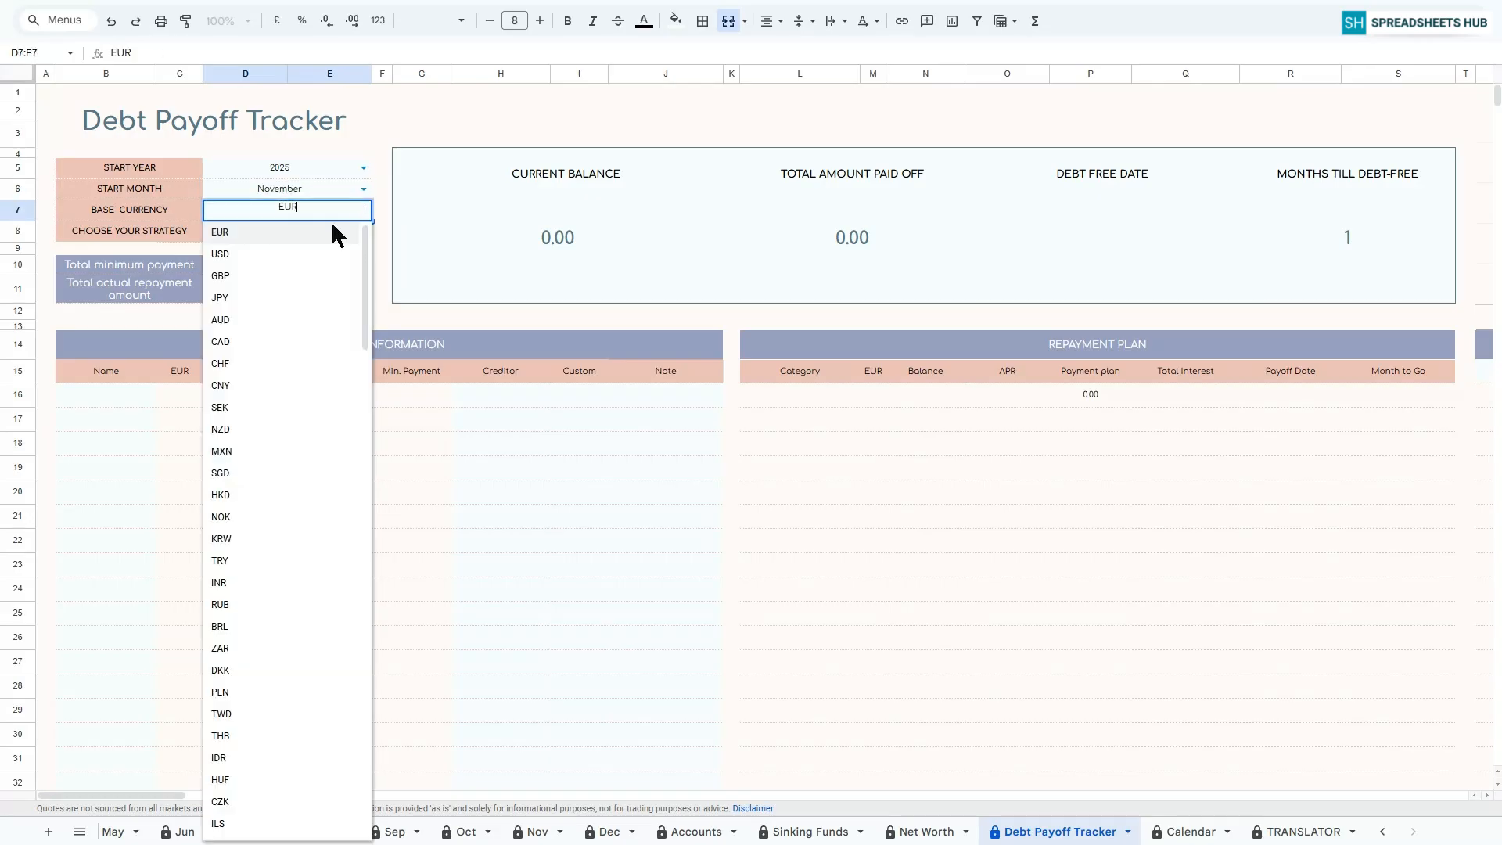
left_click(234, 260)
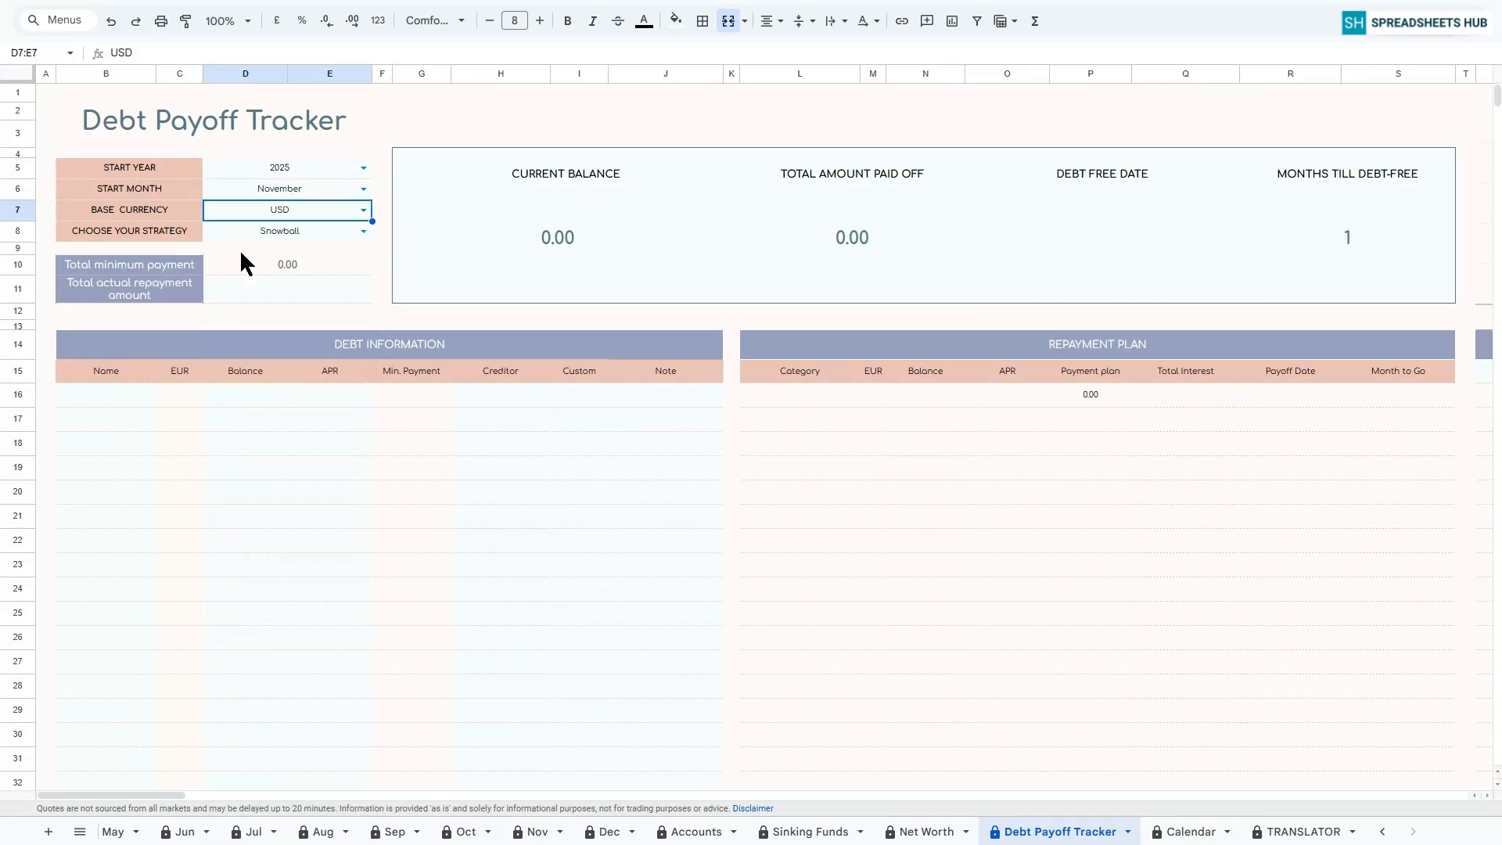
Examine the available payoff strategies, keeping Snowball, and look over the total minimum payment and debt information areas.
left_click(363, 231)
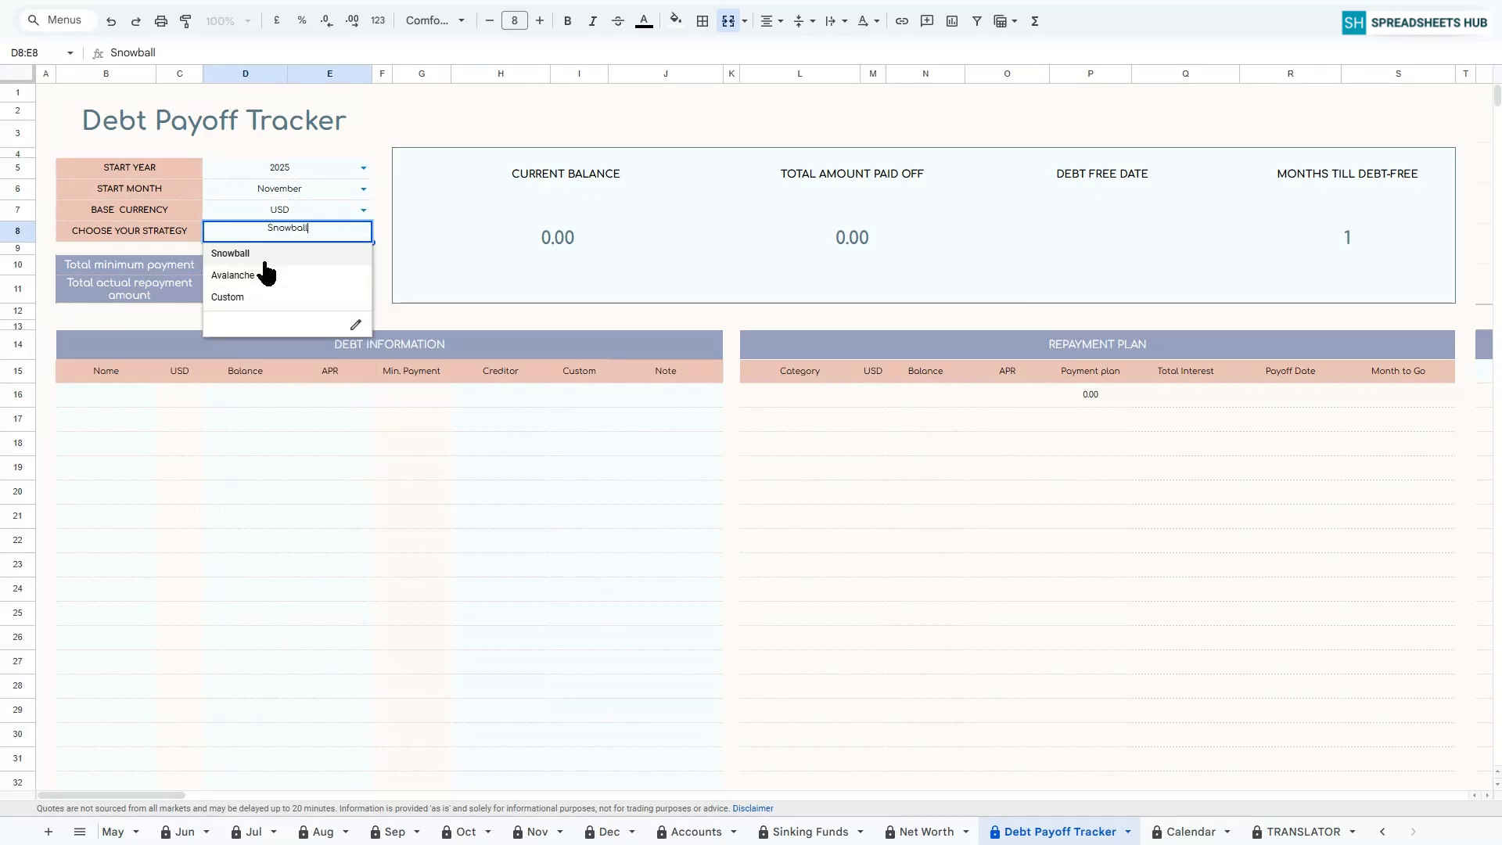
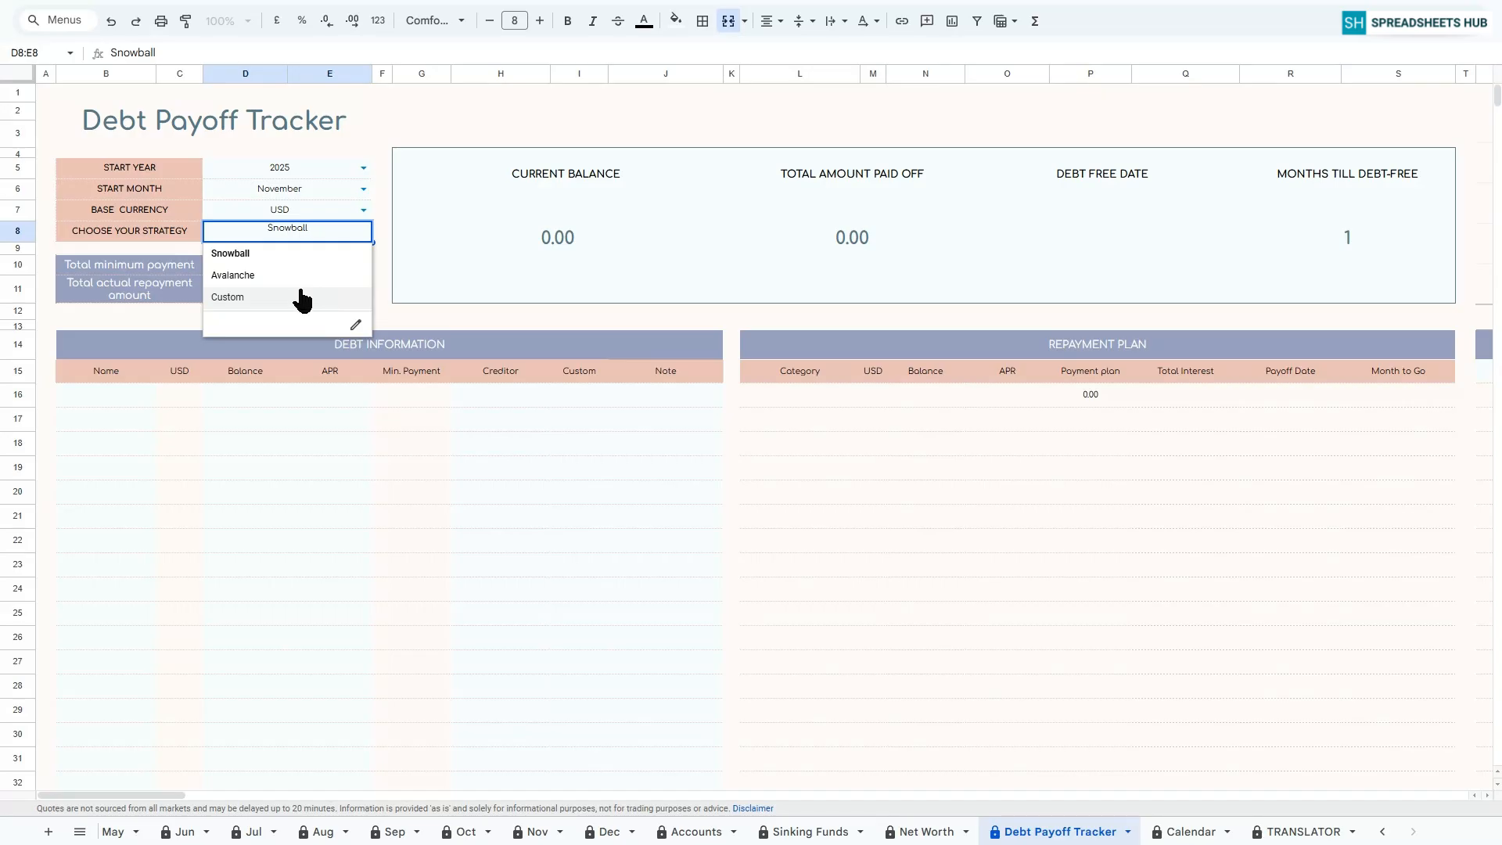
left_click(127, 270)
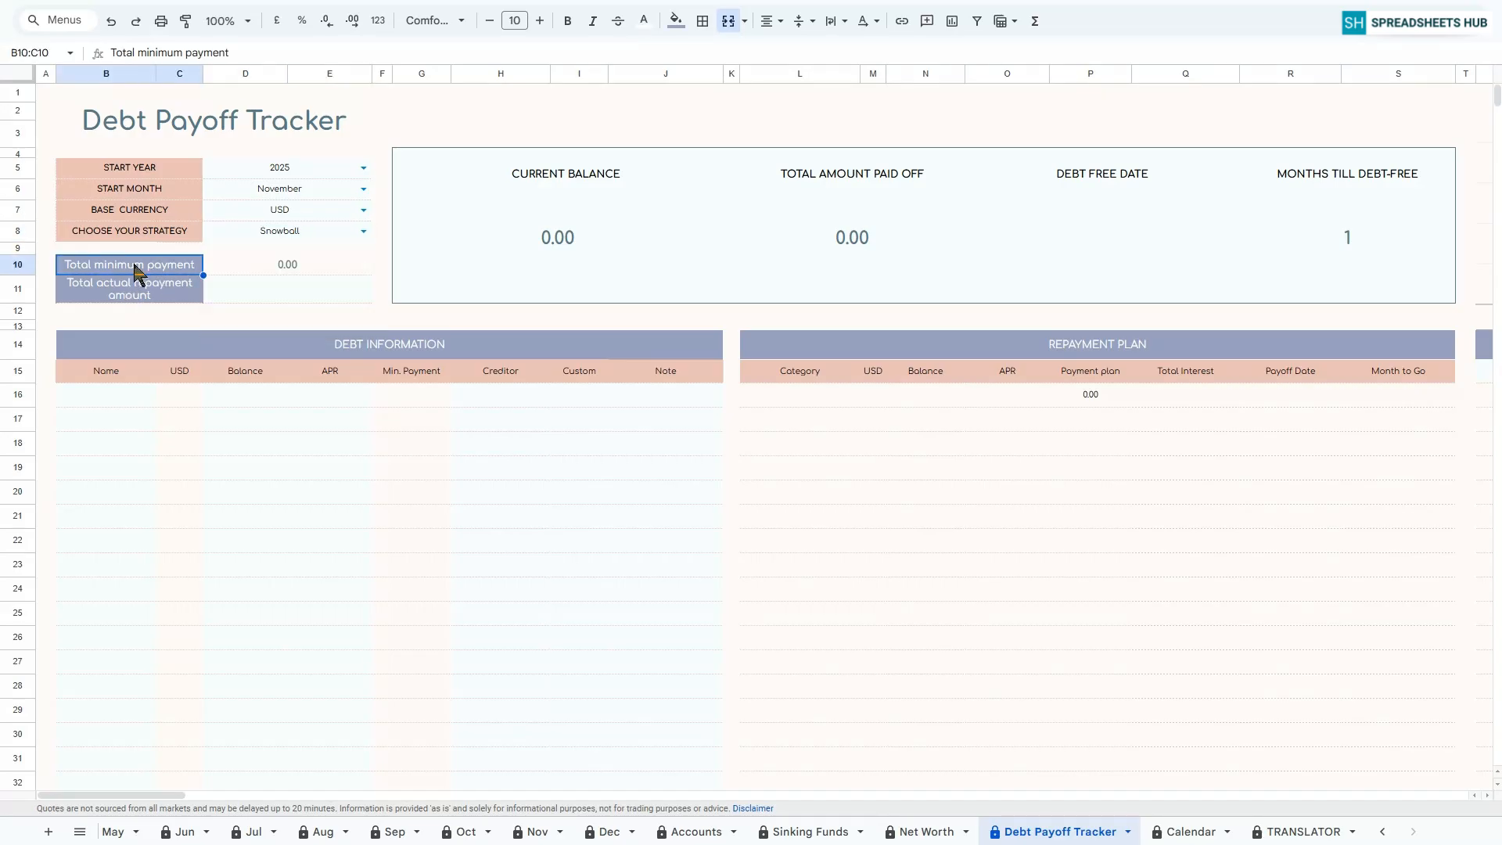
left_click(374, 345)
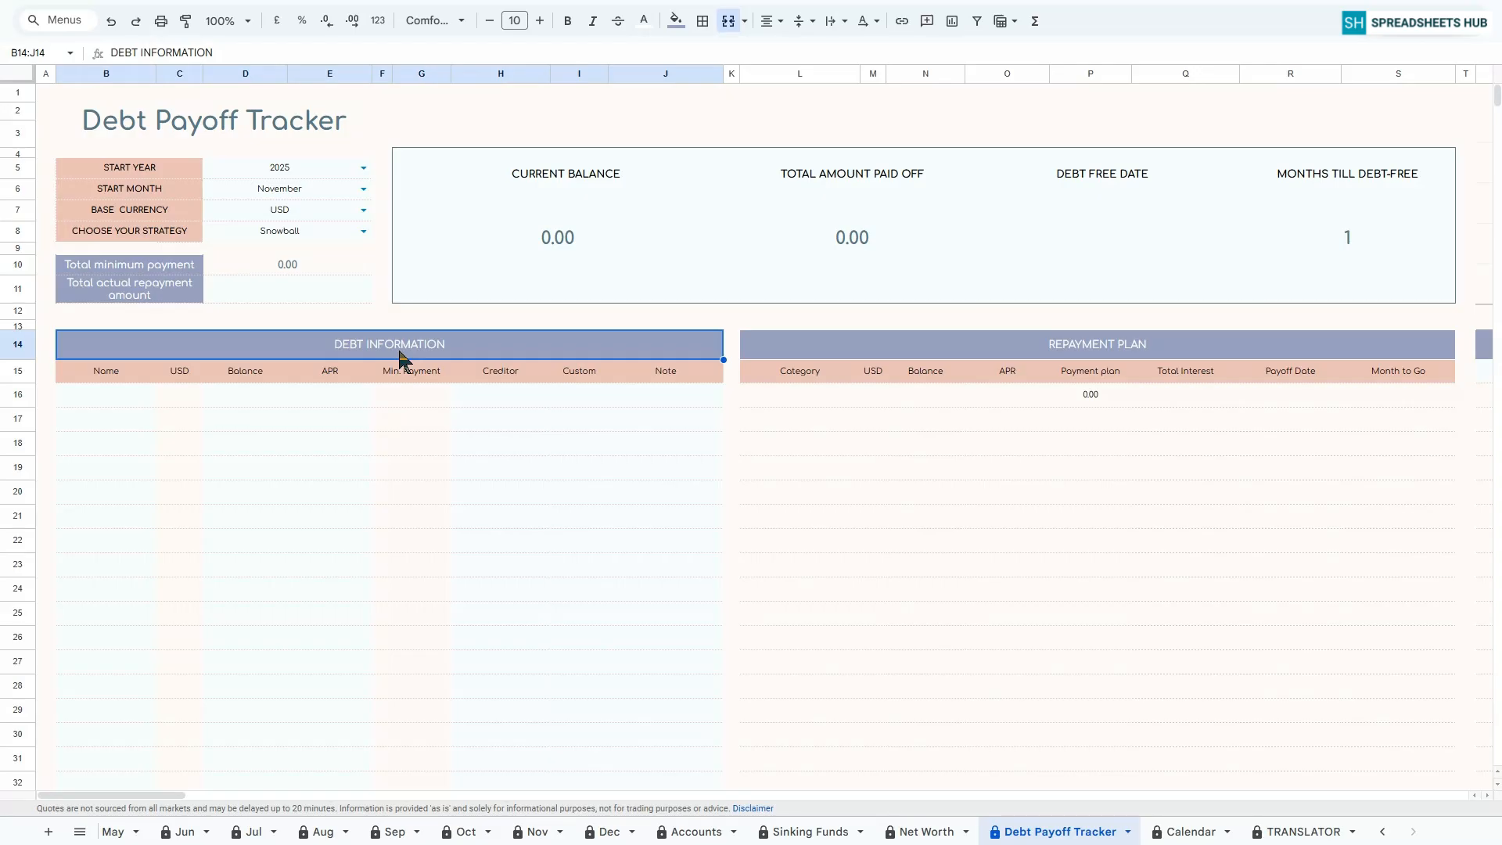
Add an Auto Loan as the first debt with a 10,000 balance, 4% APR and Creditor 1 as creditor.
left_click(129, 401)
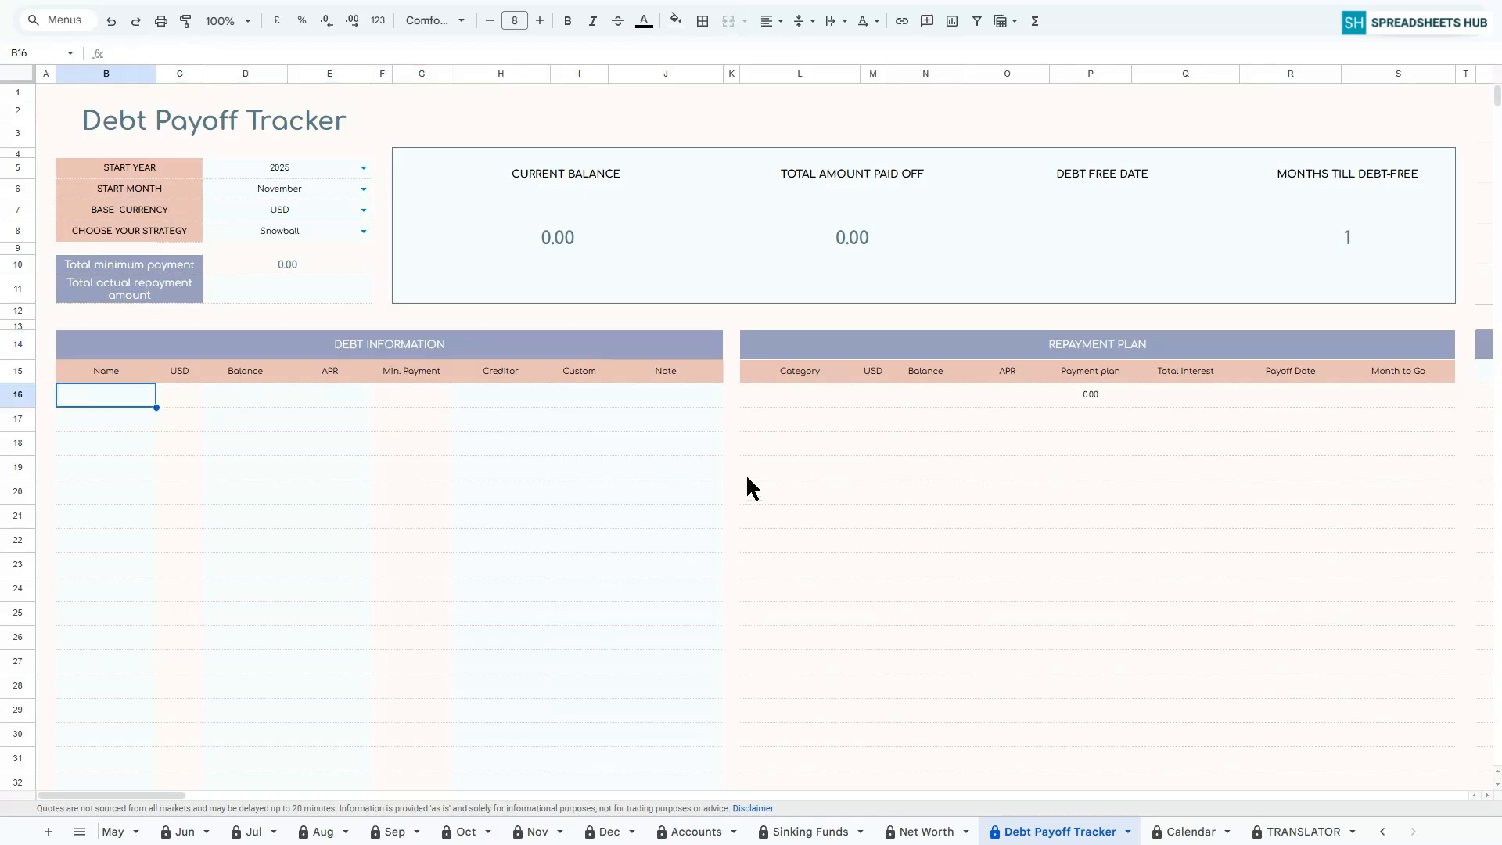
type("Auto Loan")
key("Return")
left_click(253, 391)
type("10,000")
key("Tab")
type("4")
key("Return")
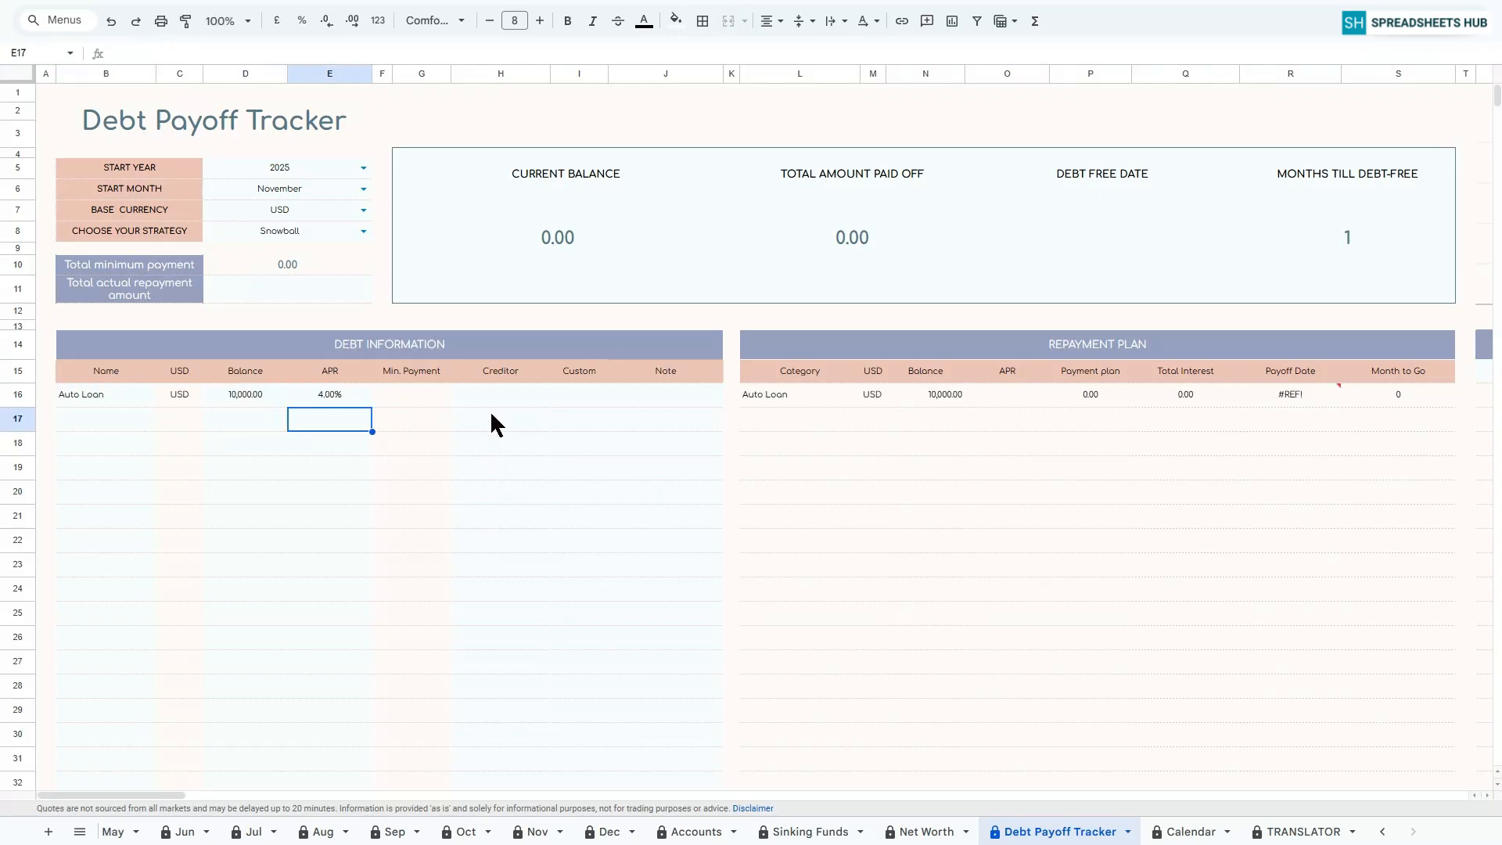
left_click(493, 395)
type("Creditor 1")
key("Return")
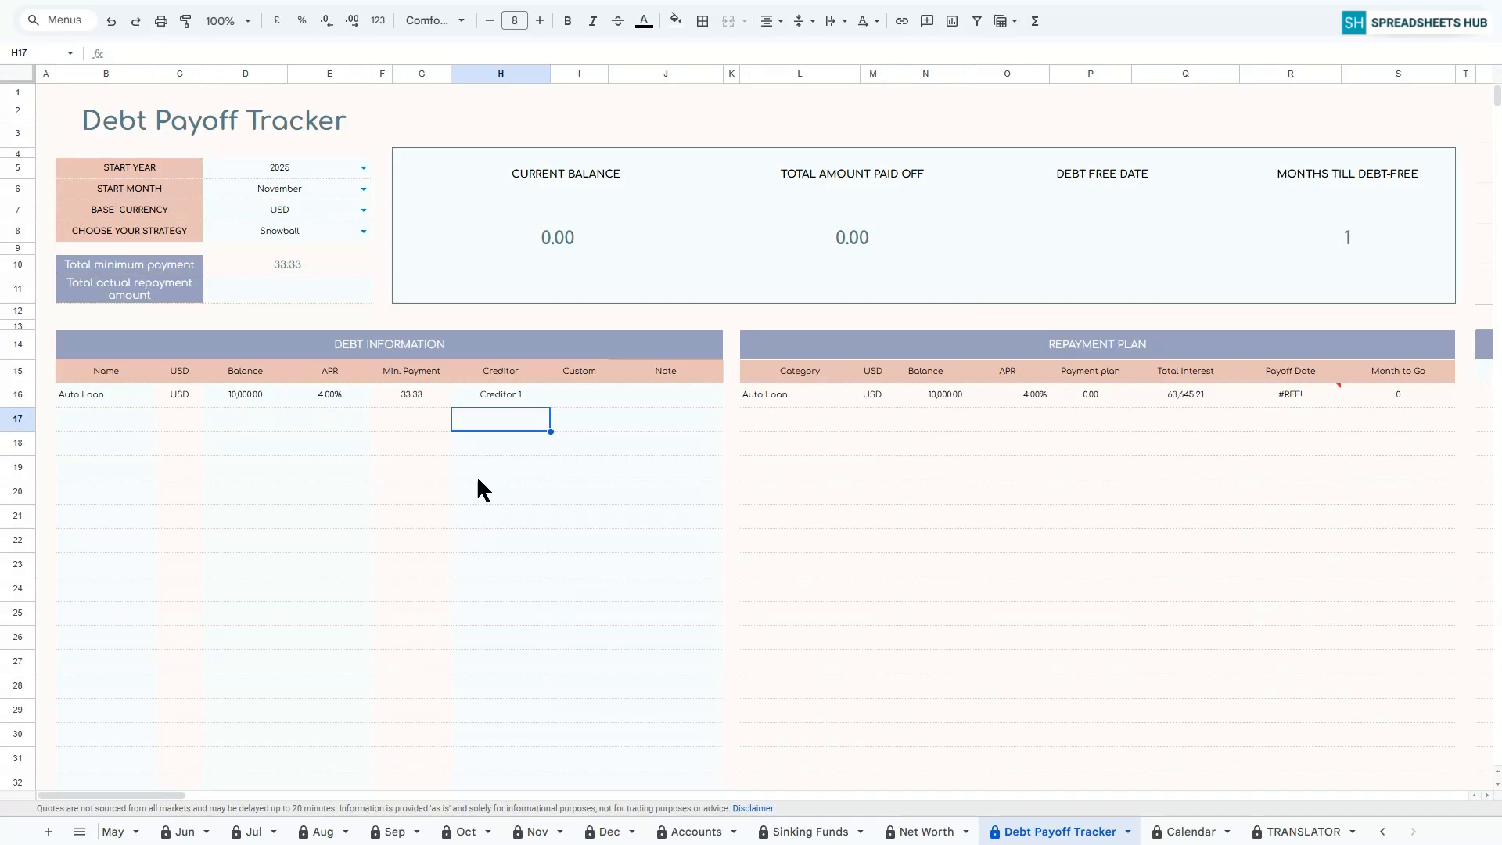
Add a Personal Loan as the second debt with a 2000 balance, 5% APR and Creditor 2 as creditor.
key("Left")
key("Left")
key("Left")
key("Left")
key("Left")
key("Left")
type("Personal Loan")
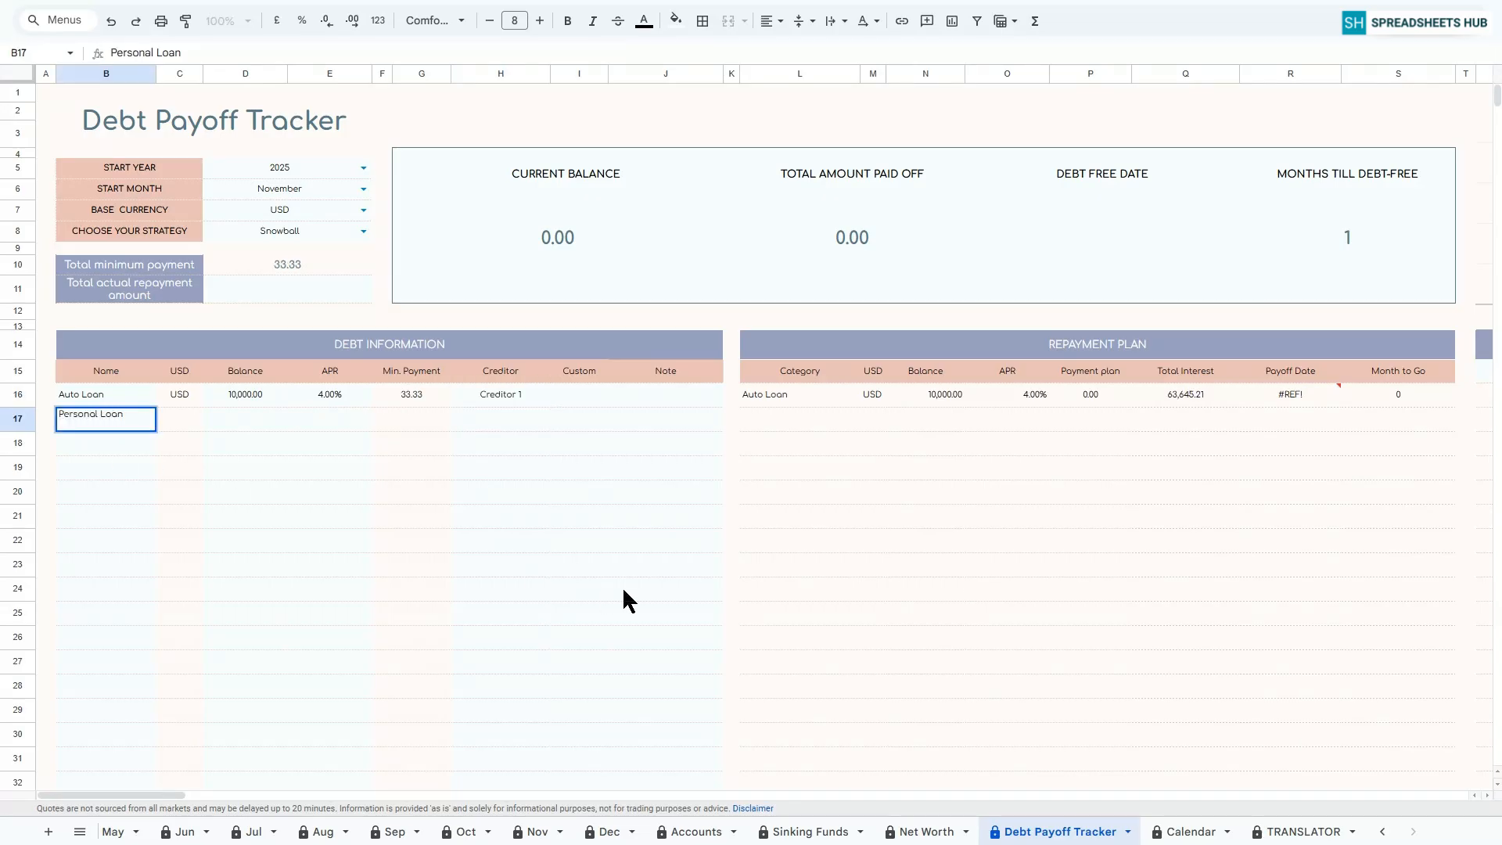
key("Return")
left_click(265, 424)
type("2000")
key("Tab")
type("5")
key("Tab")
key("Tab")
type("Creditor 2")
Add a Medical Bill as the third debt with a 4000 balance, 4.5% APR and Creditor 3 as creditor.
left_click(106, 446)
type("Medical Bill")
key("Tab")
key("Tab")
type("4000")
key("Return")
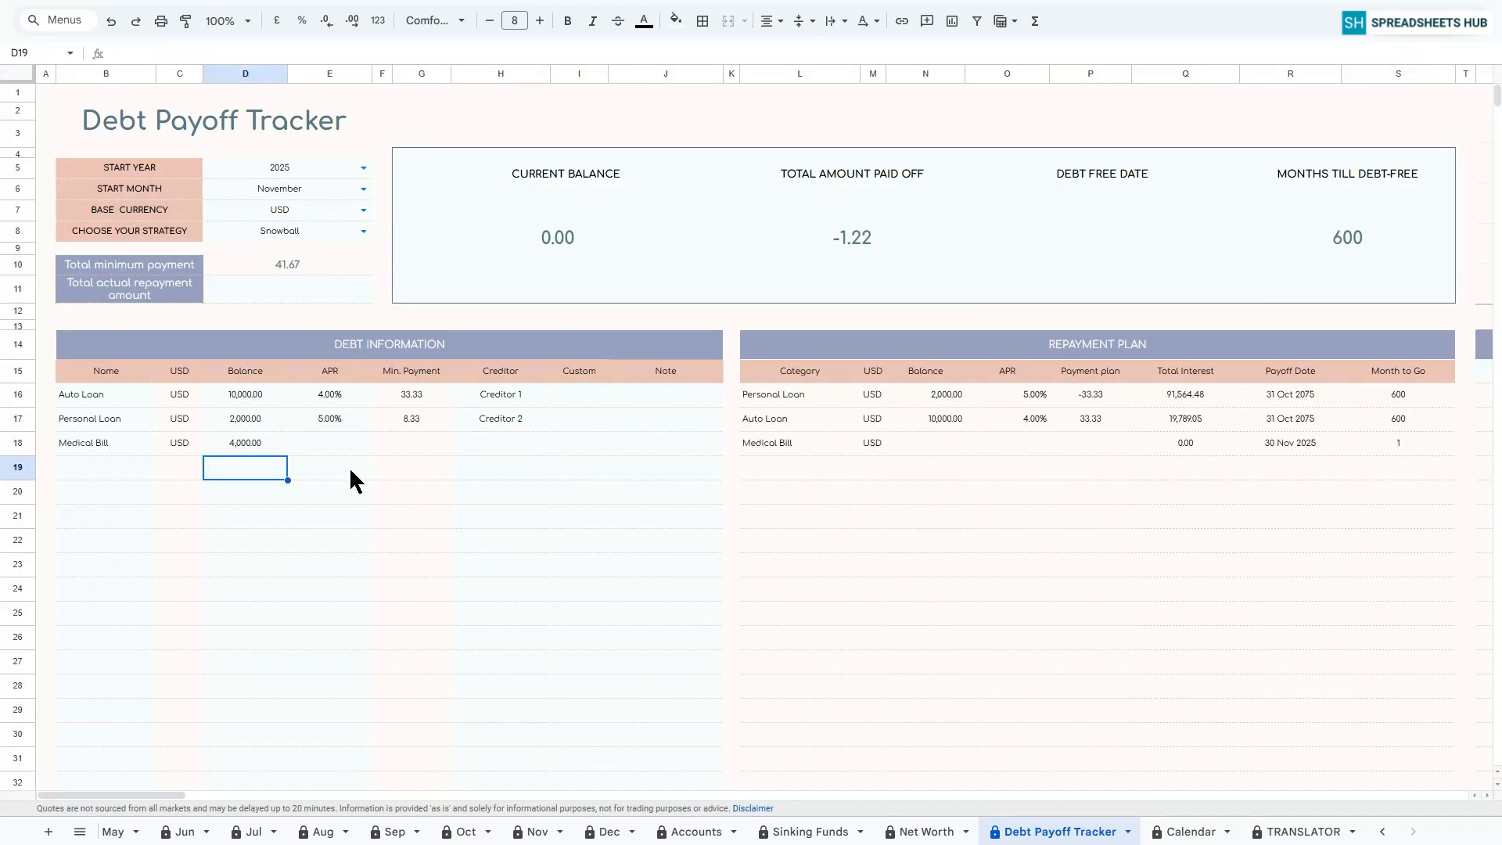
key("Up")
key("Right")
type("4.5")
key("Tab")
key("Tab")
type("Creditor 3")
key("Return")
Set the custom payoff order to 1 for Medical Bill, 2 for Personal Loan and 3 for Auto Loan.
left_click(579, 371)
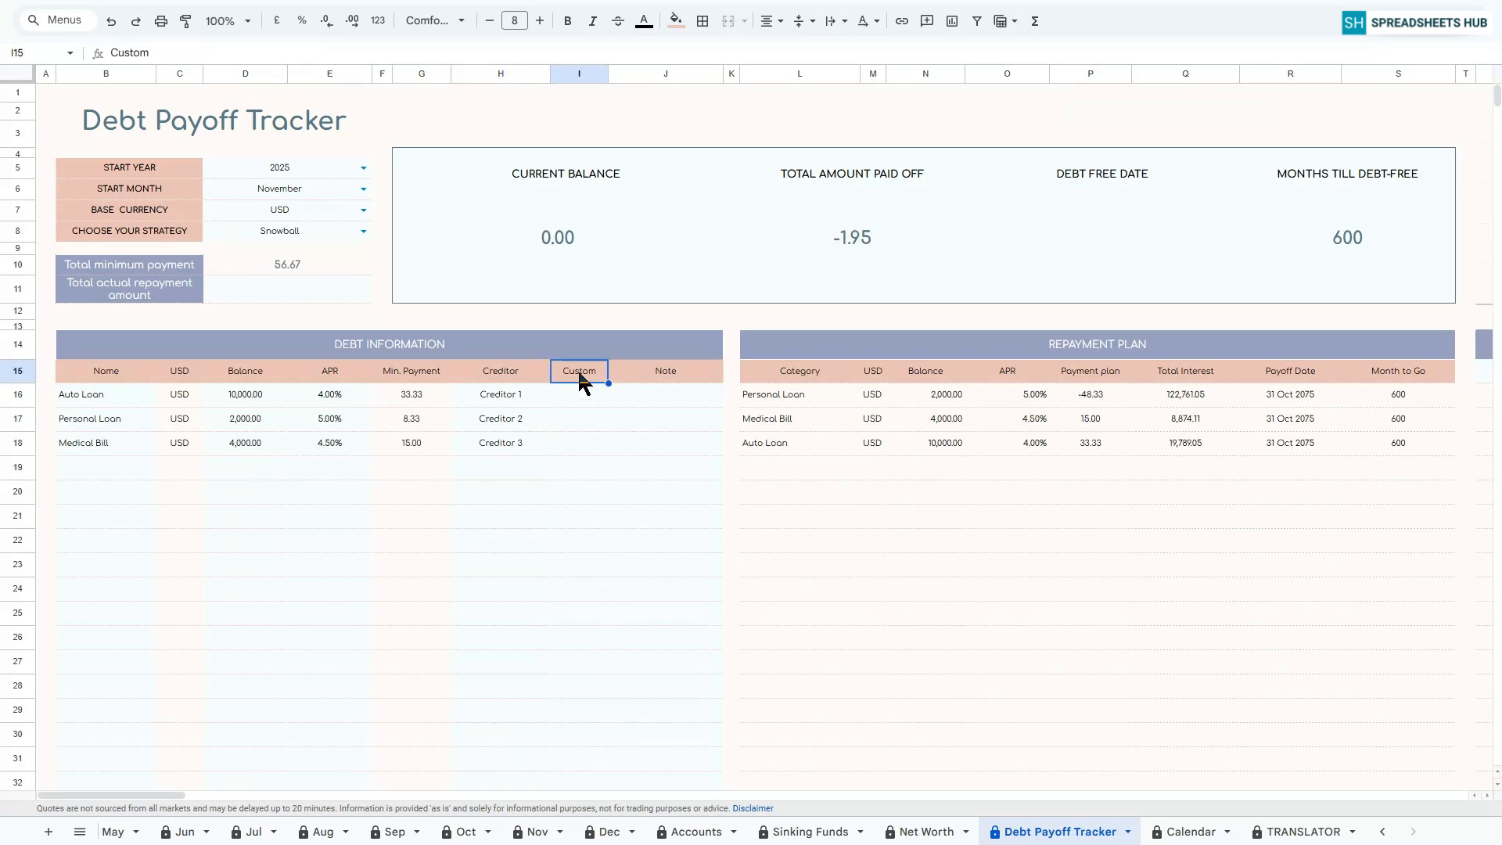
left_click(577, 444)
type("1")
key("Return")
left_click(577, 429)
type("2")
key("Up")
type("3")
key("Return")
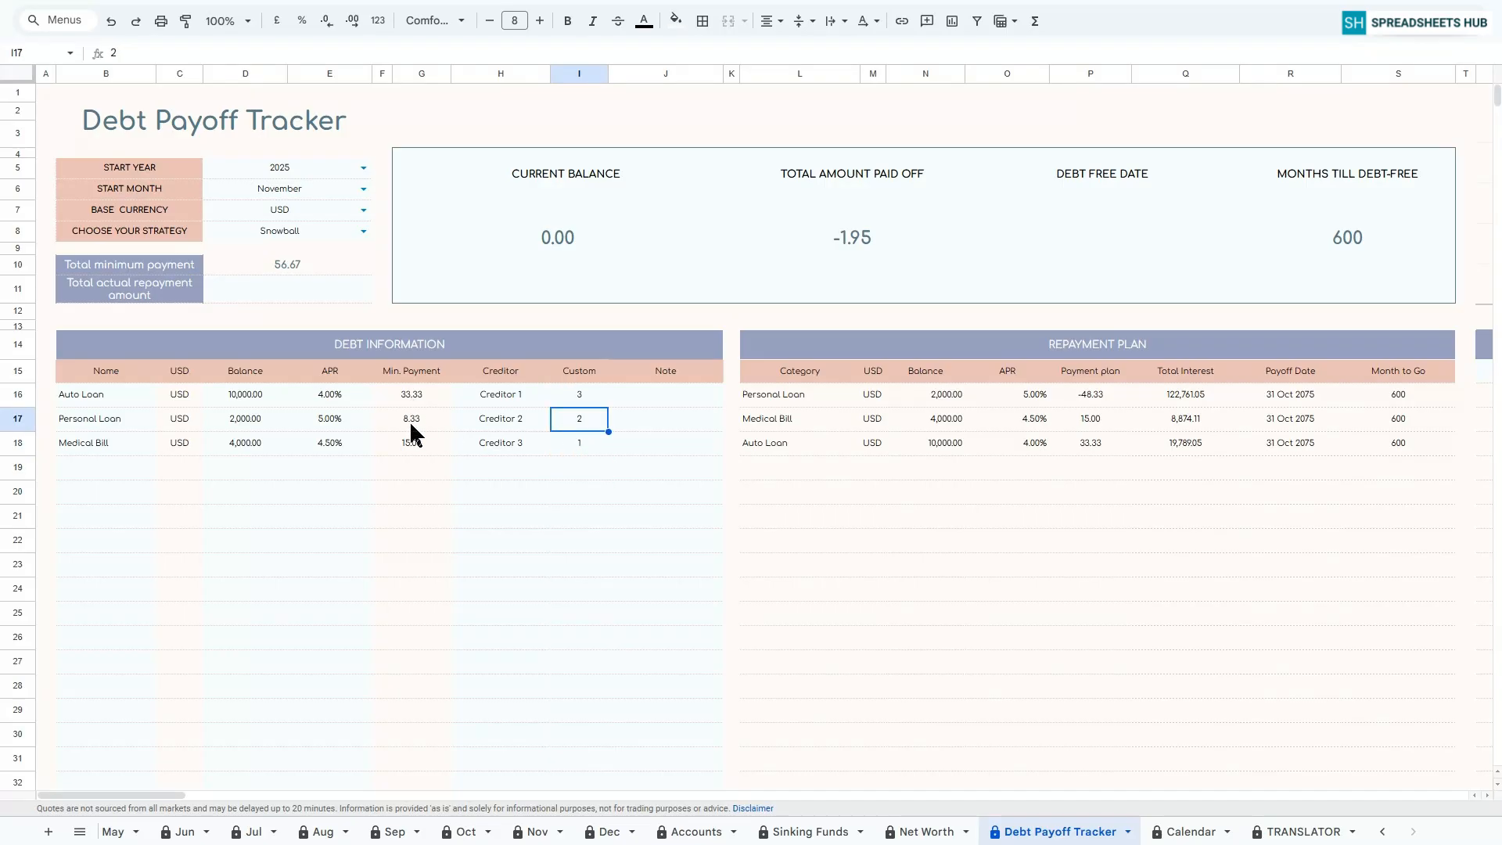
Set the total actual repayment amount to 100.
left_click(312, 288)
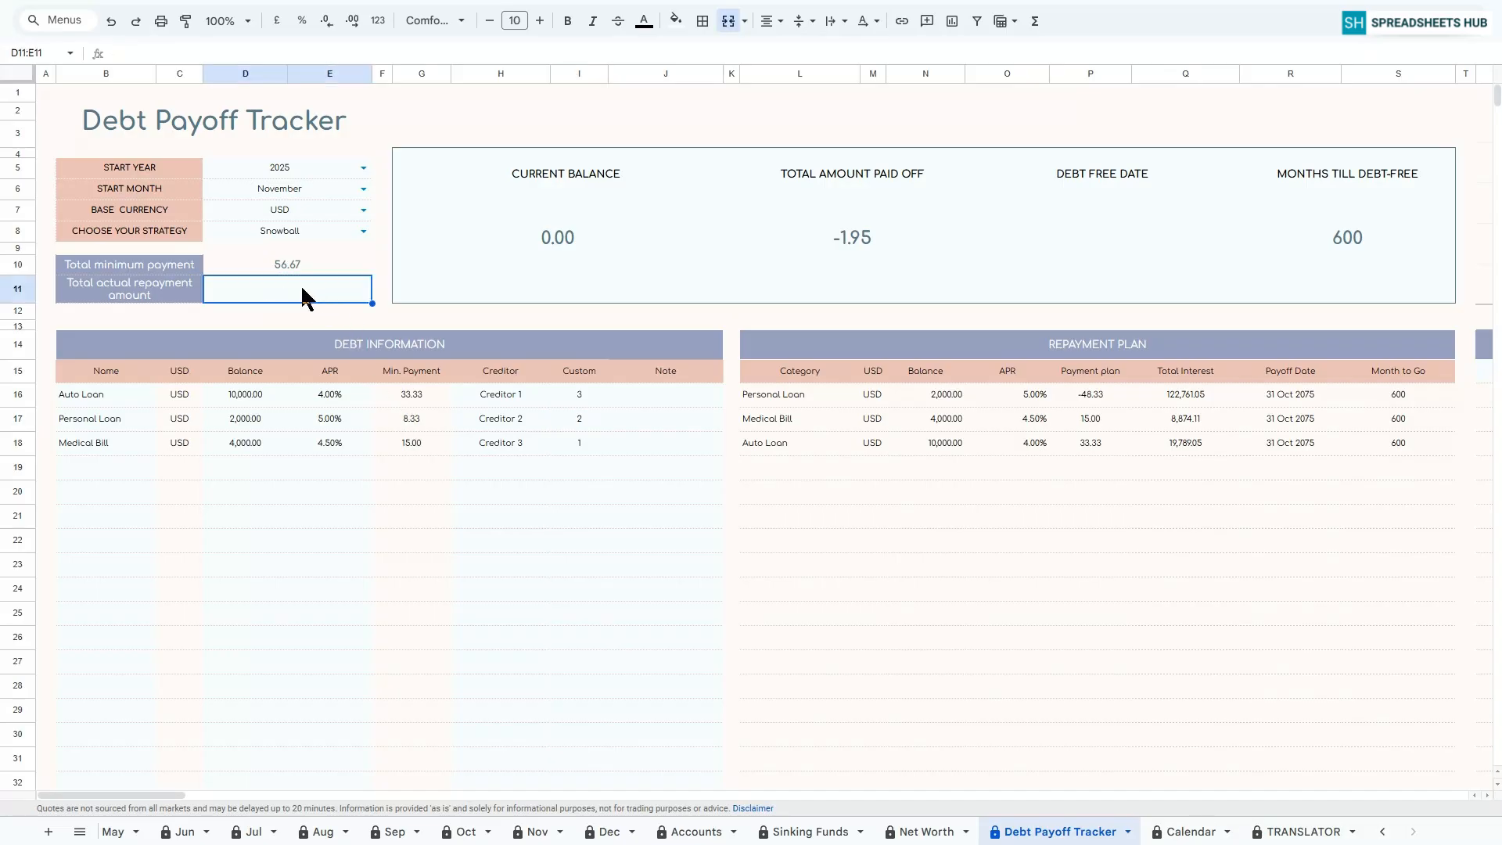
type("100")
key("Return")
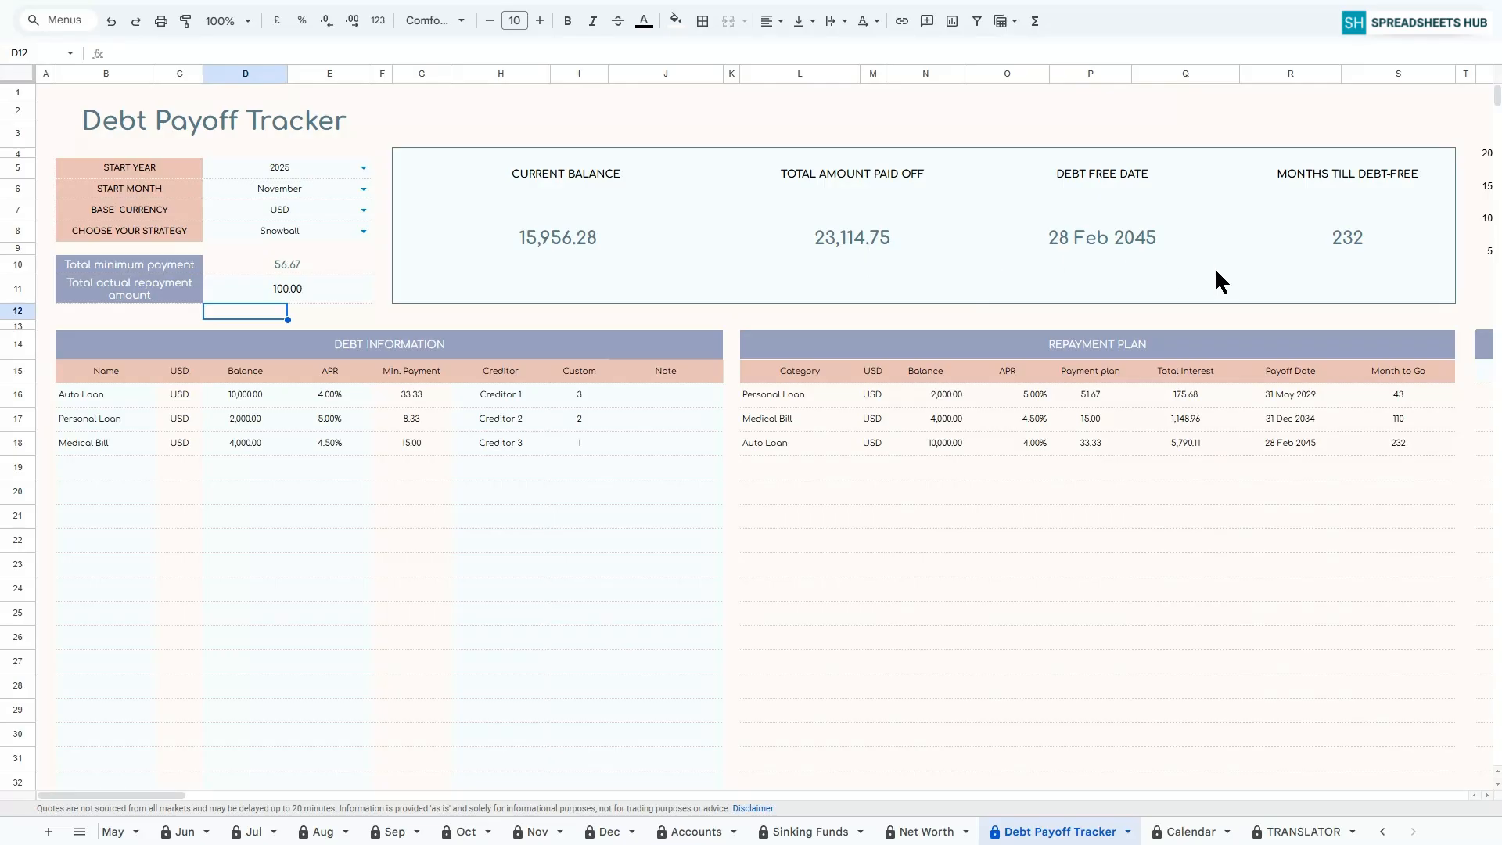
Enter 120 as the Add/Subtract amount for Nov-25 in the debt repayment schedule.
left_click(1171, 348)
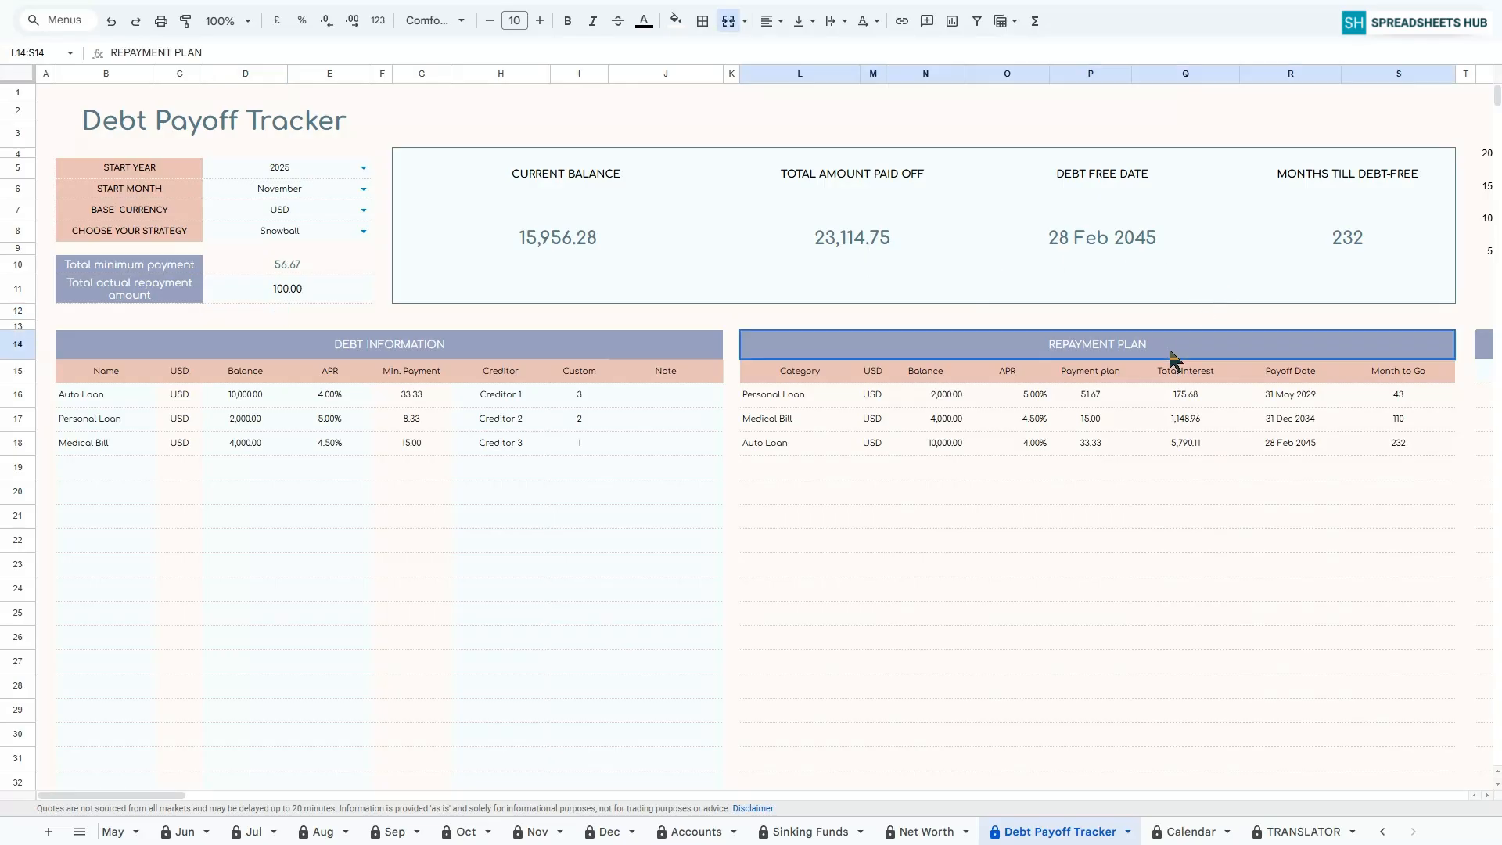
left_click_drag(157, 795, 173, 795)
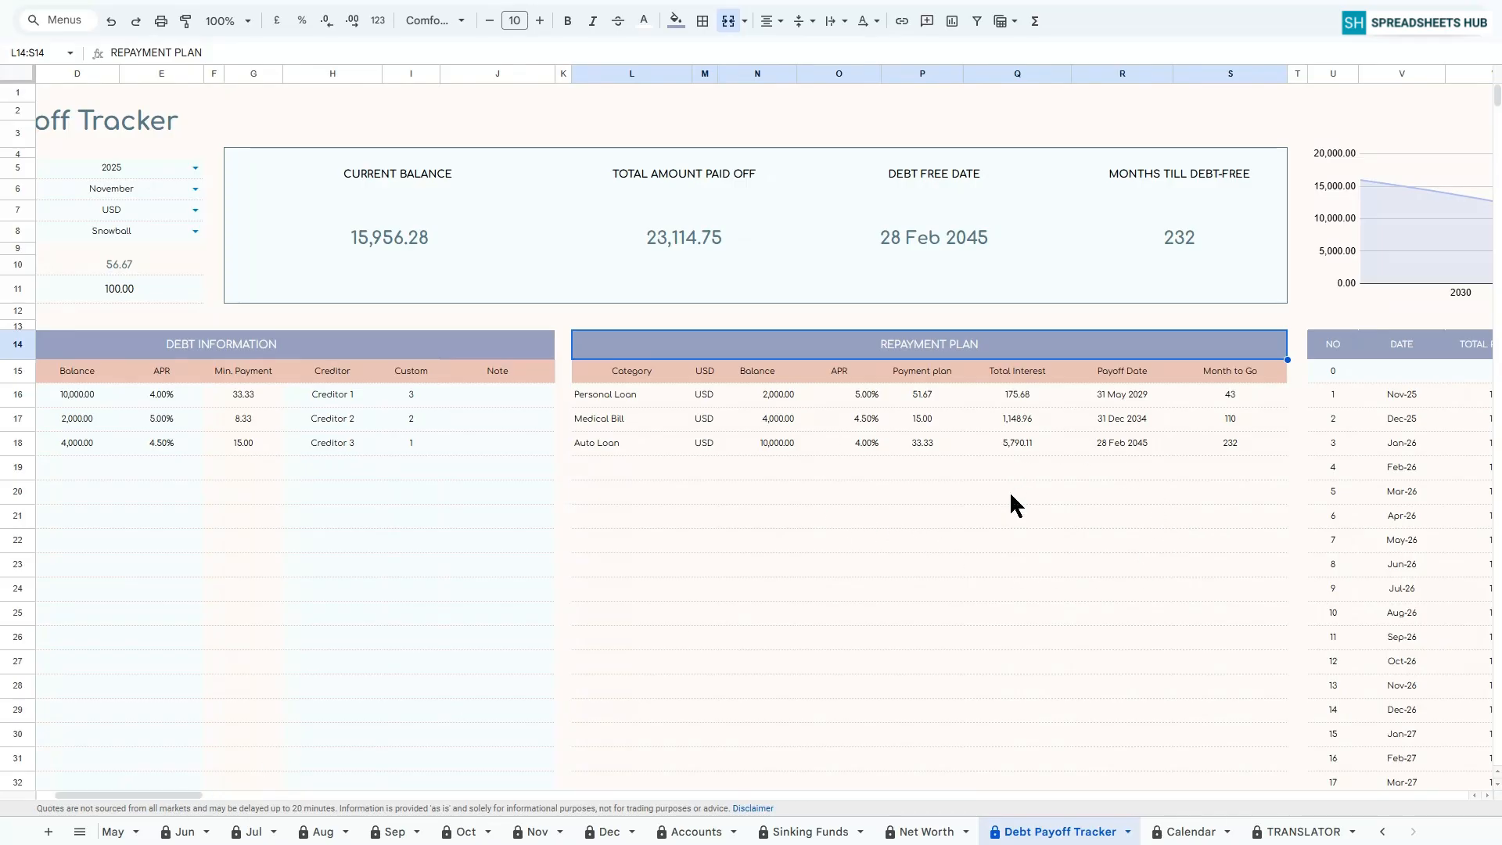
left_click_drag(175, 795, 251, 798)
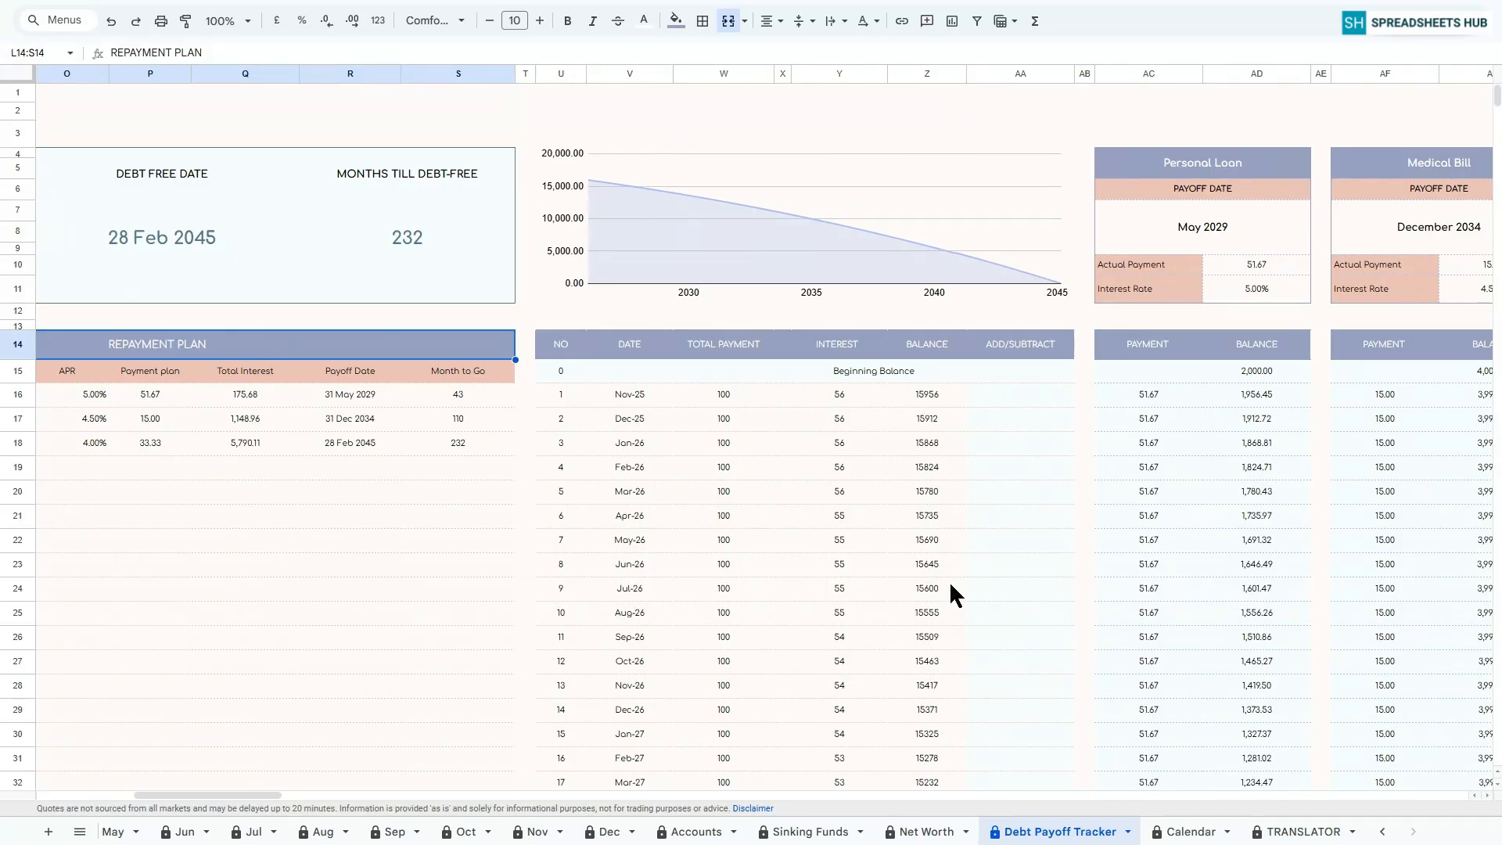
left_click(996, 391)
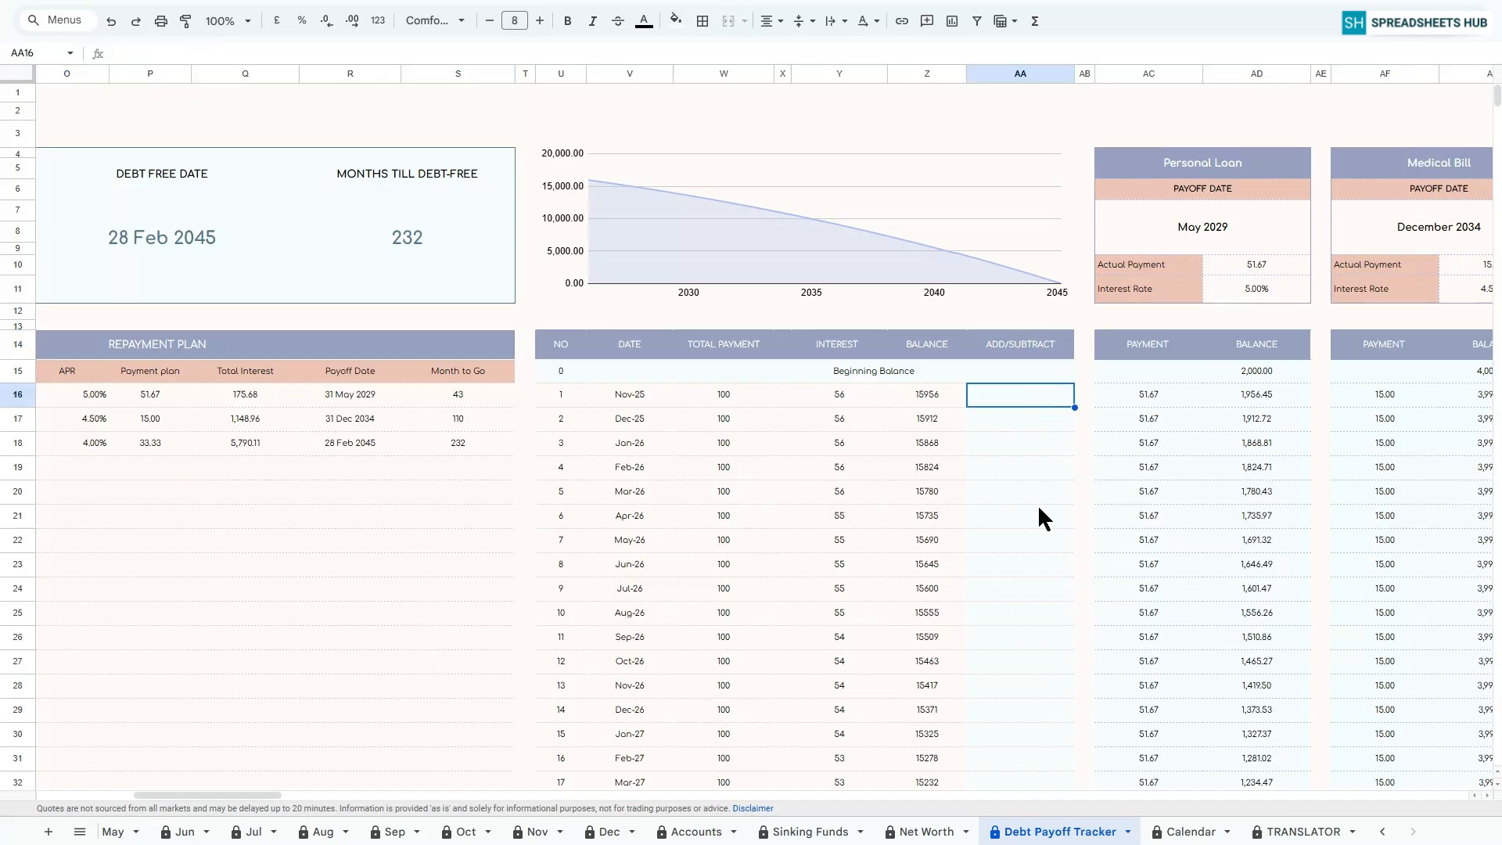
type("120")
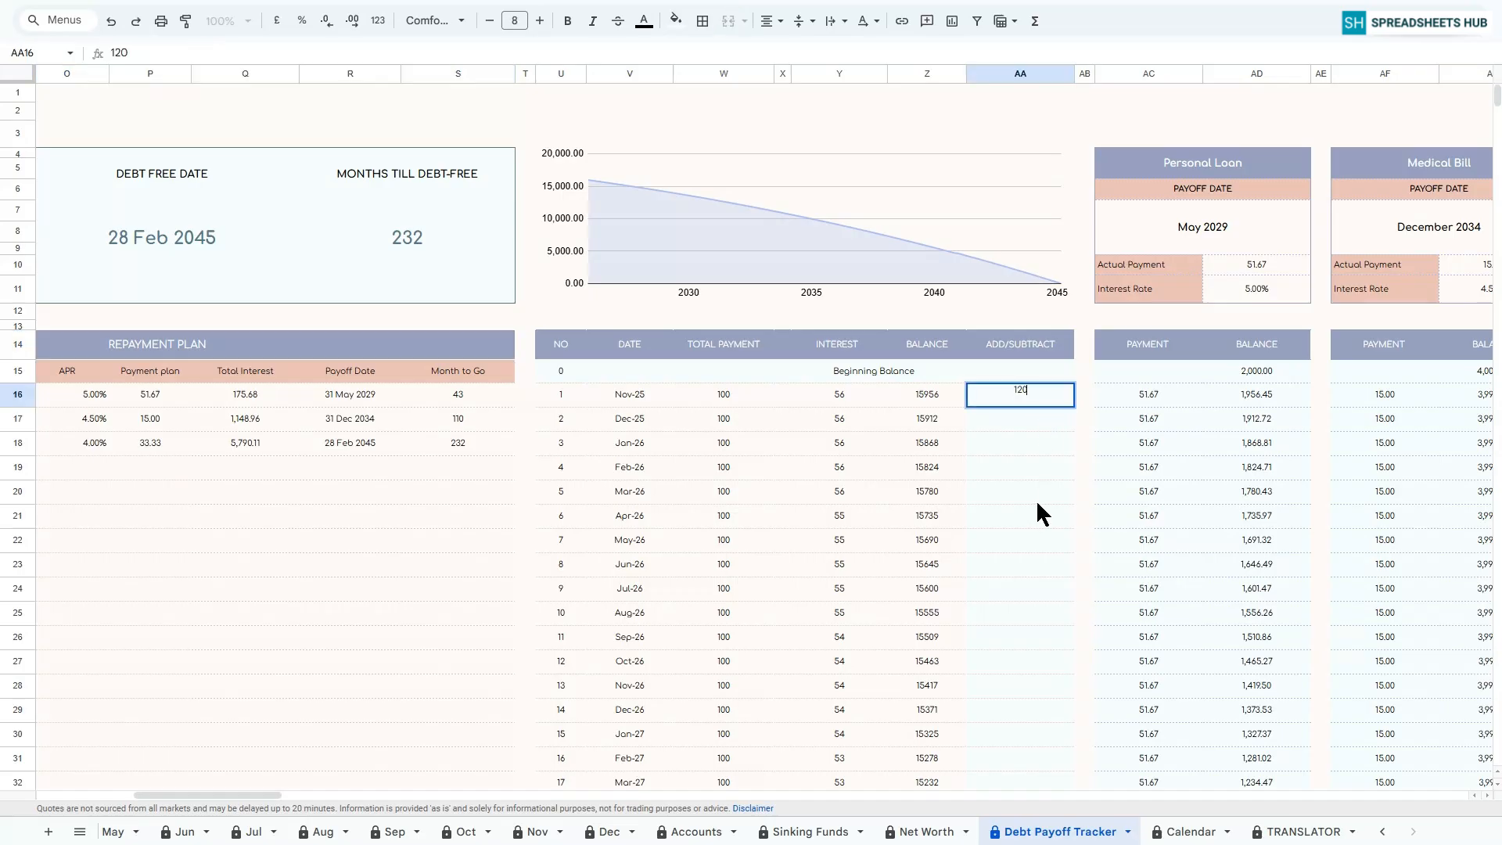
key("Return")
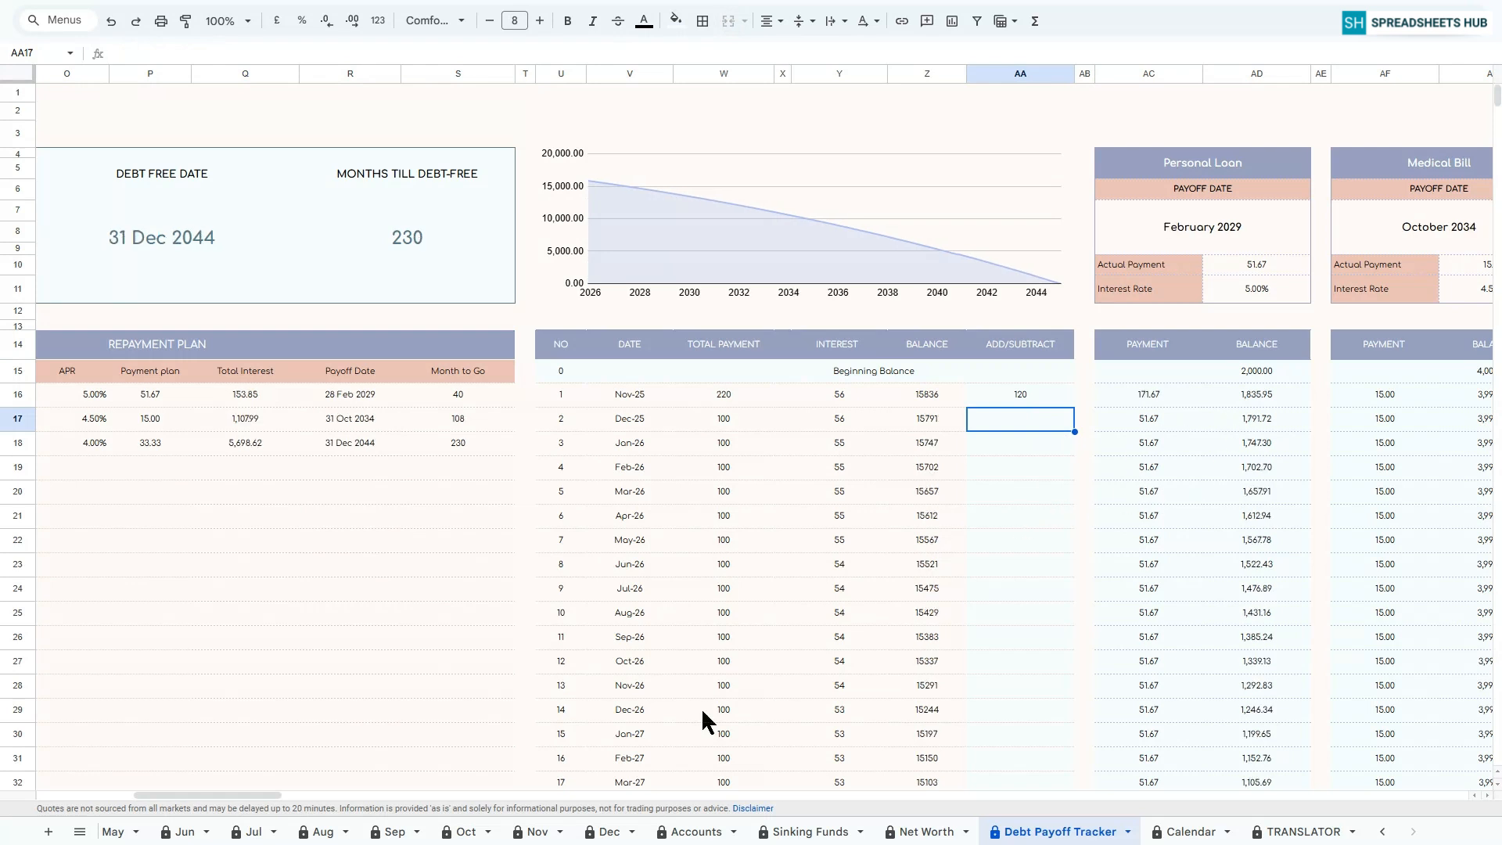
Review the individual debt payoff schedules and set the payoff strategy to Avalanche.
left_click_drag(194, 790, 239, 792)
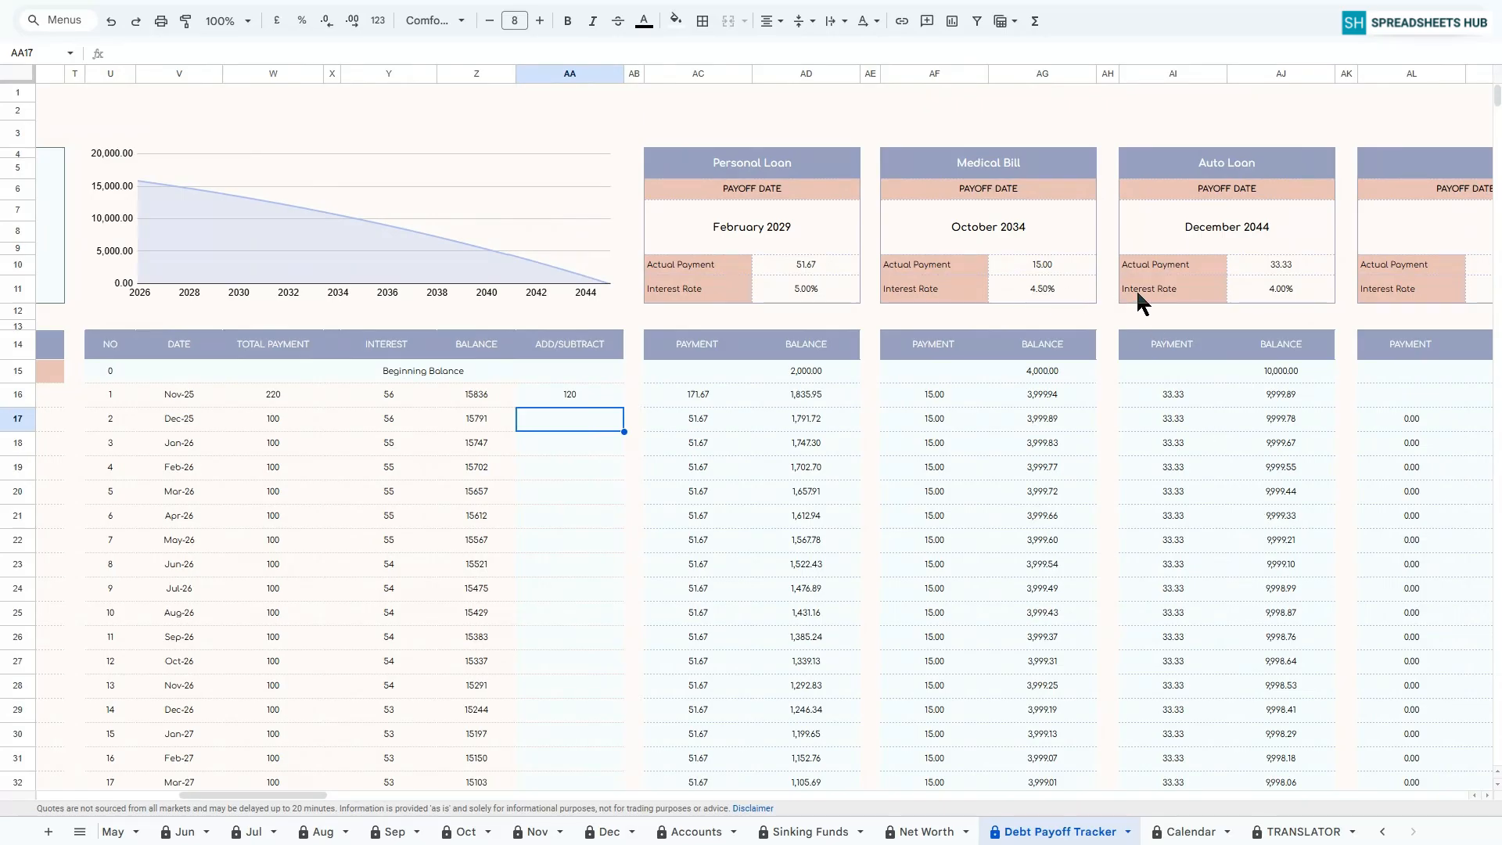
left_click_drag(313, 795, 139, 782)
left_click(245, 235)
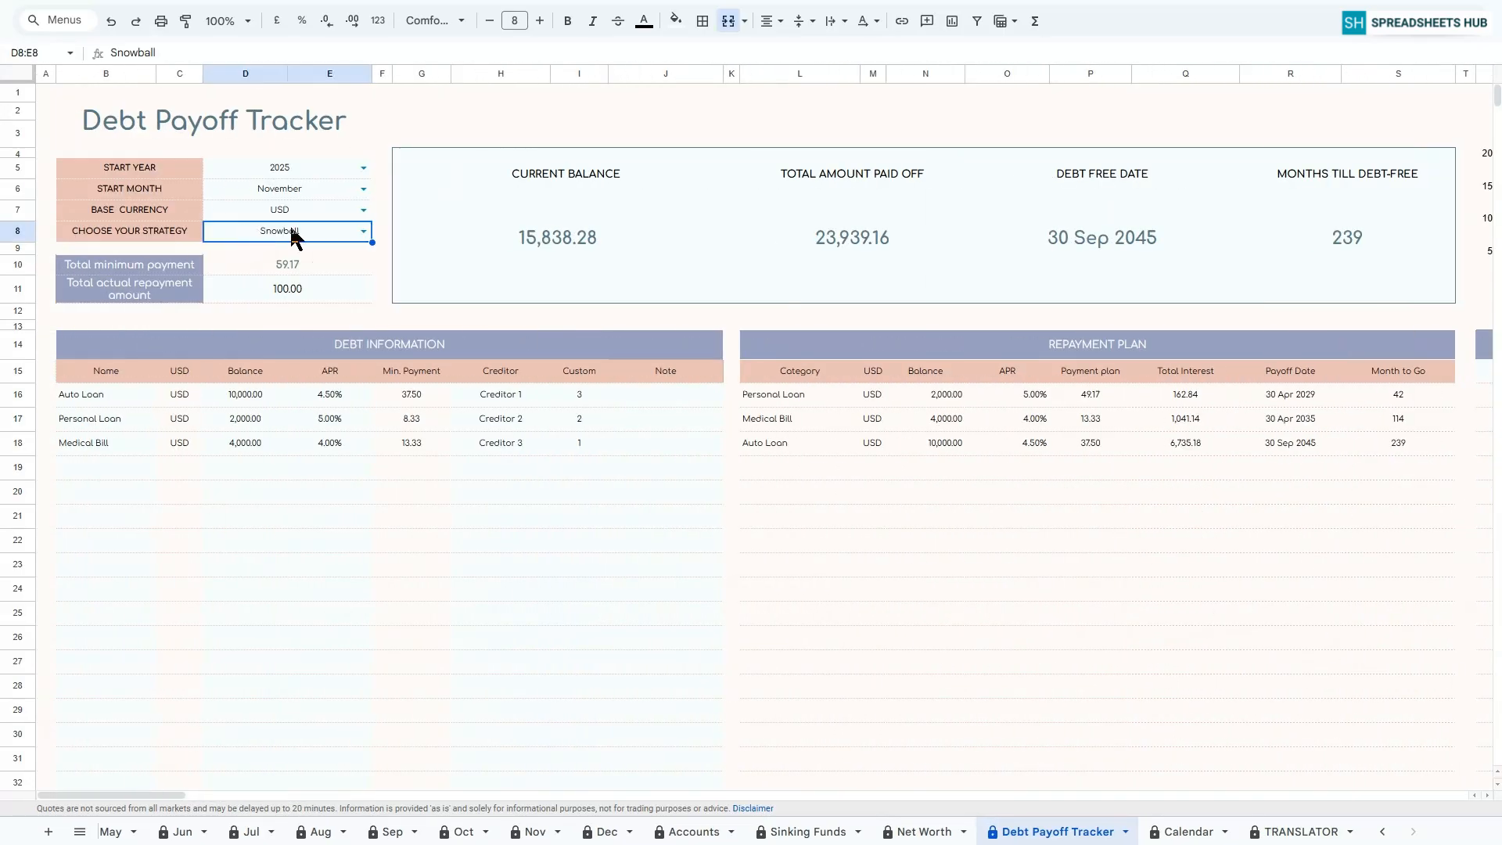
left_click(345, 232)
left_click(253, 270)
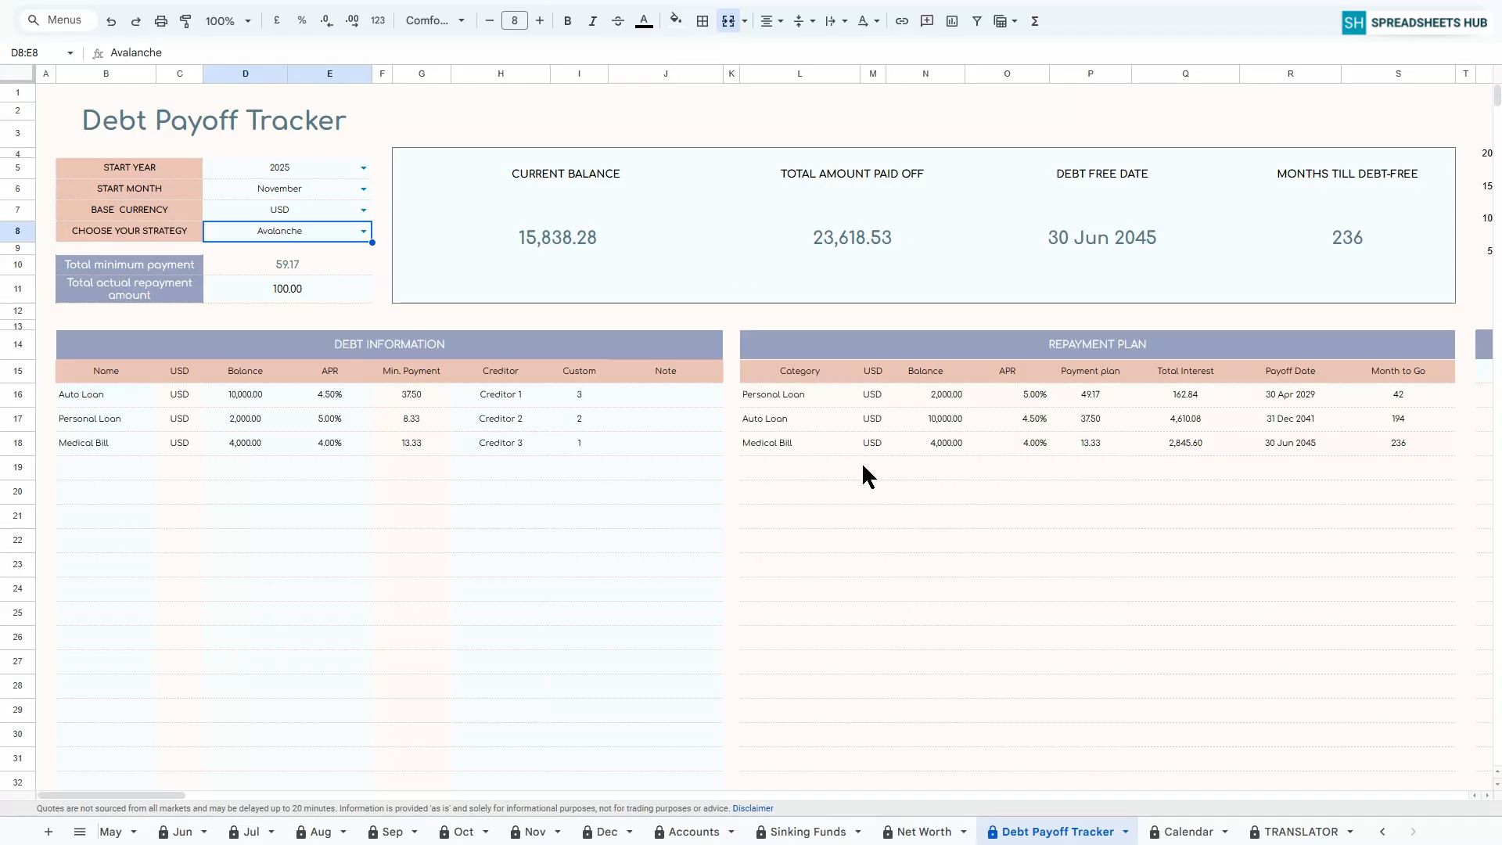
Try the Custom payoff strategy for comparison and return the strategy to Avalanche.
left_click(363, 232)
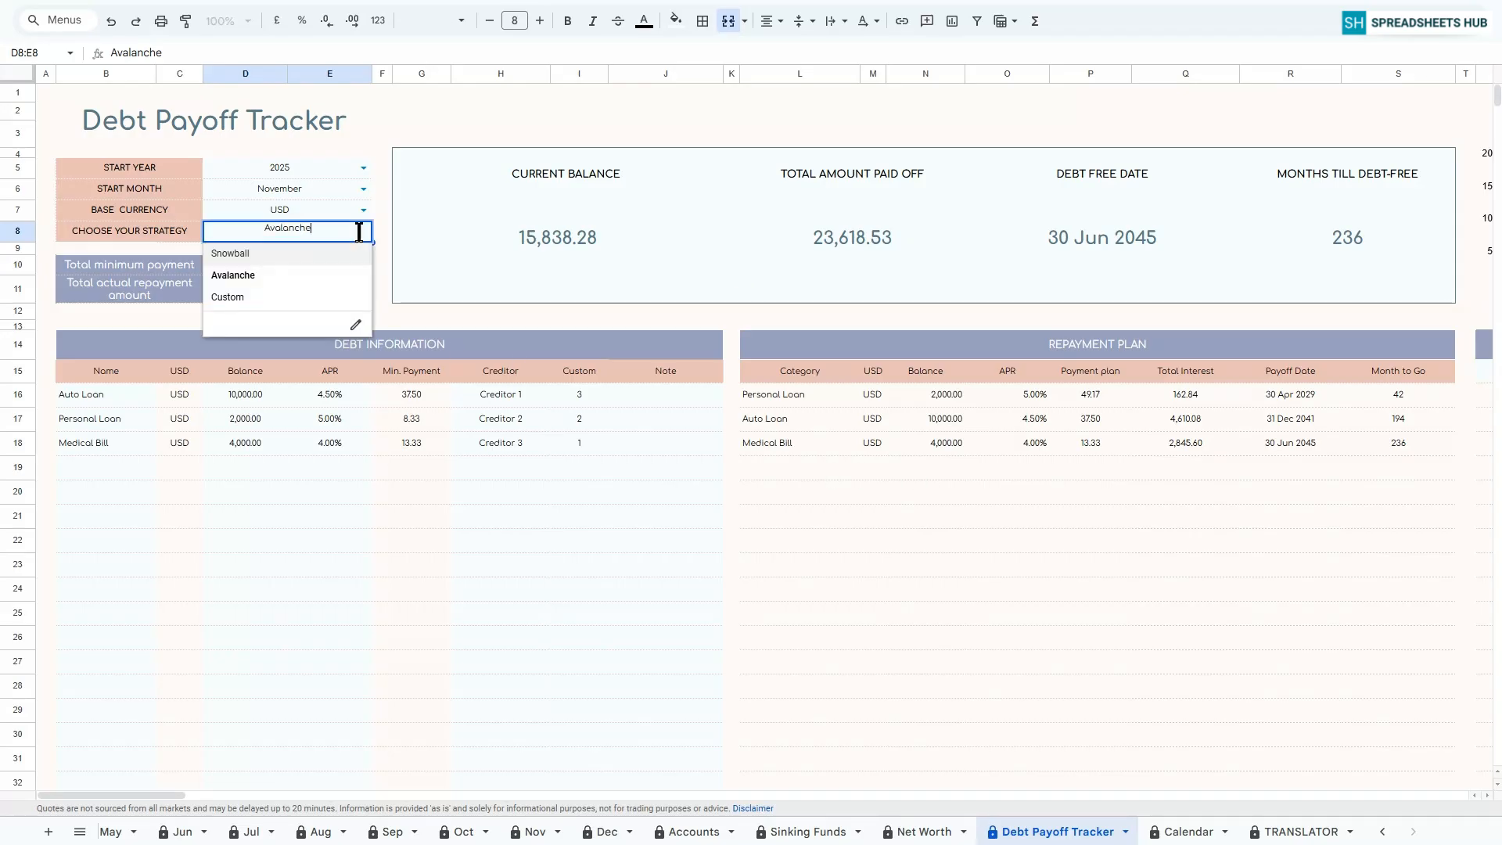
left_click(241, 294)
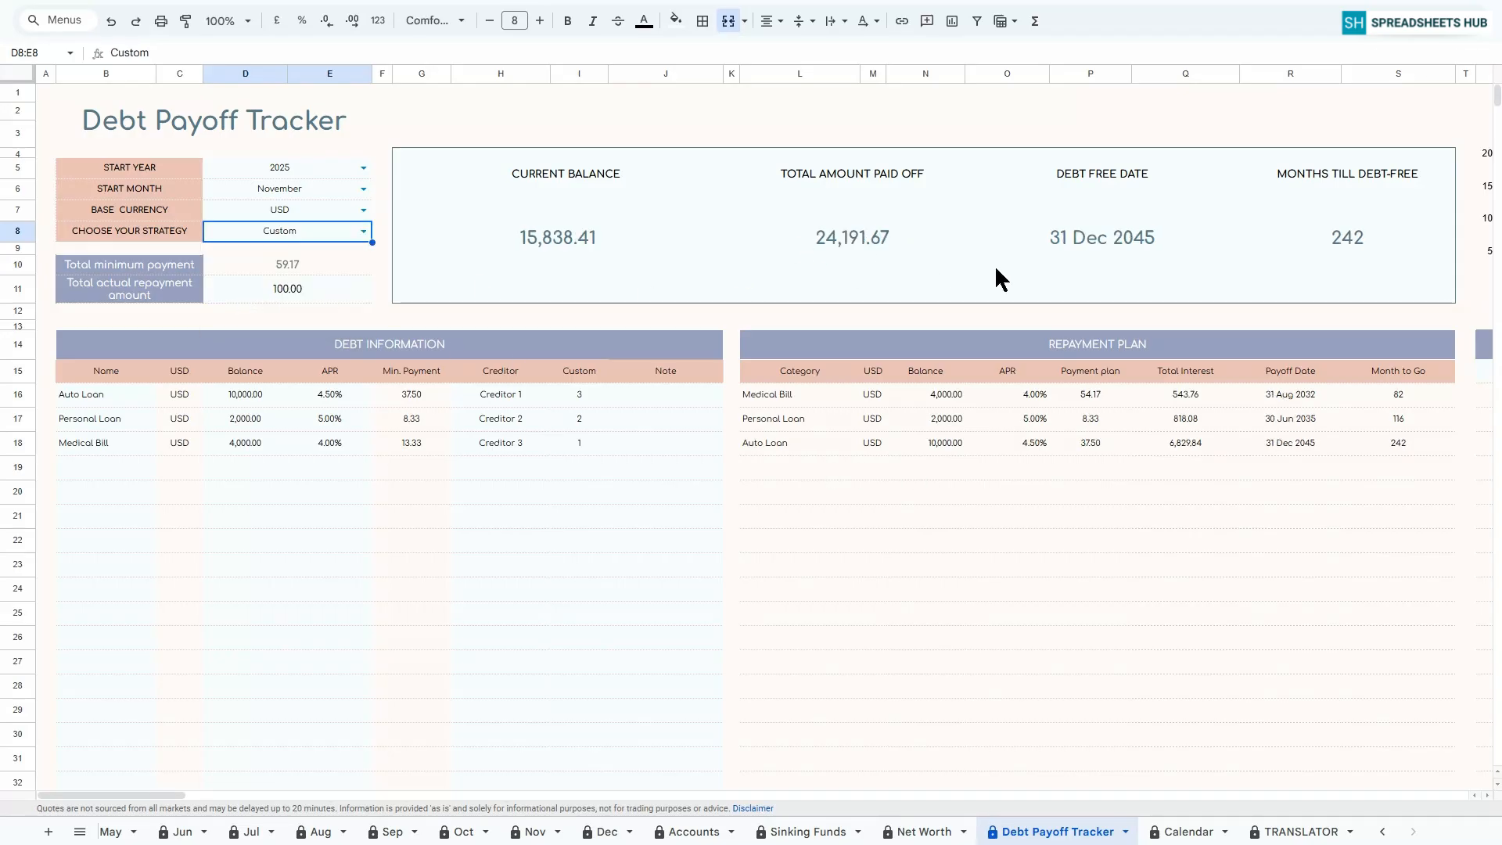
left_click(363, 231)
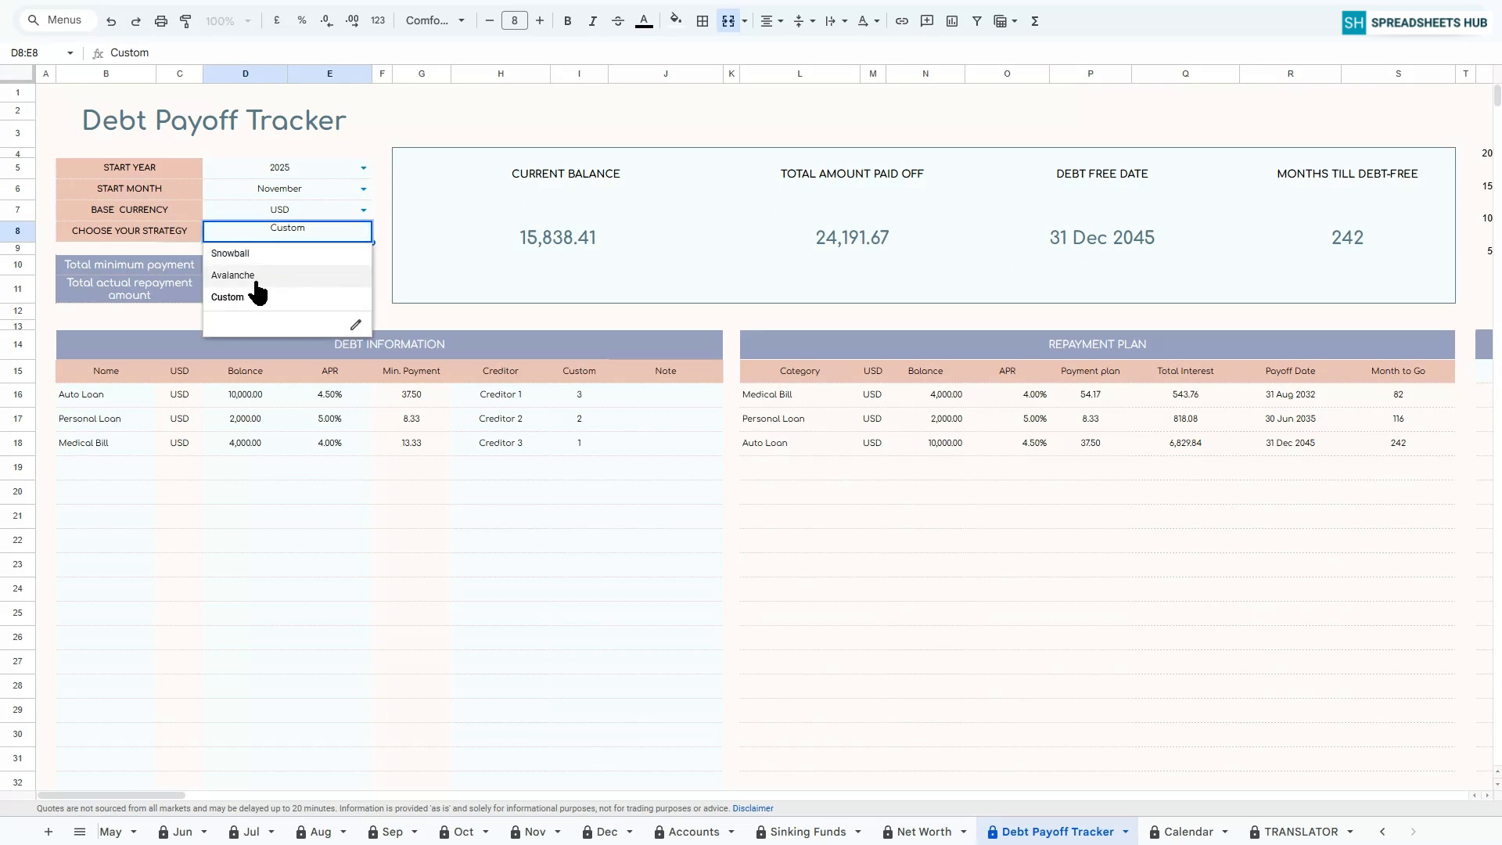
left_click(255, 278)
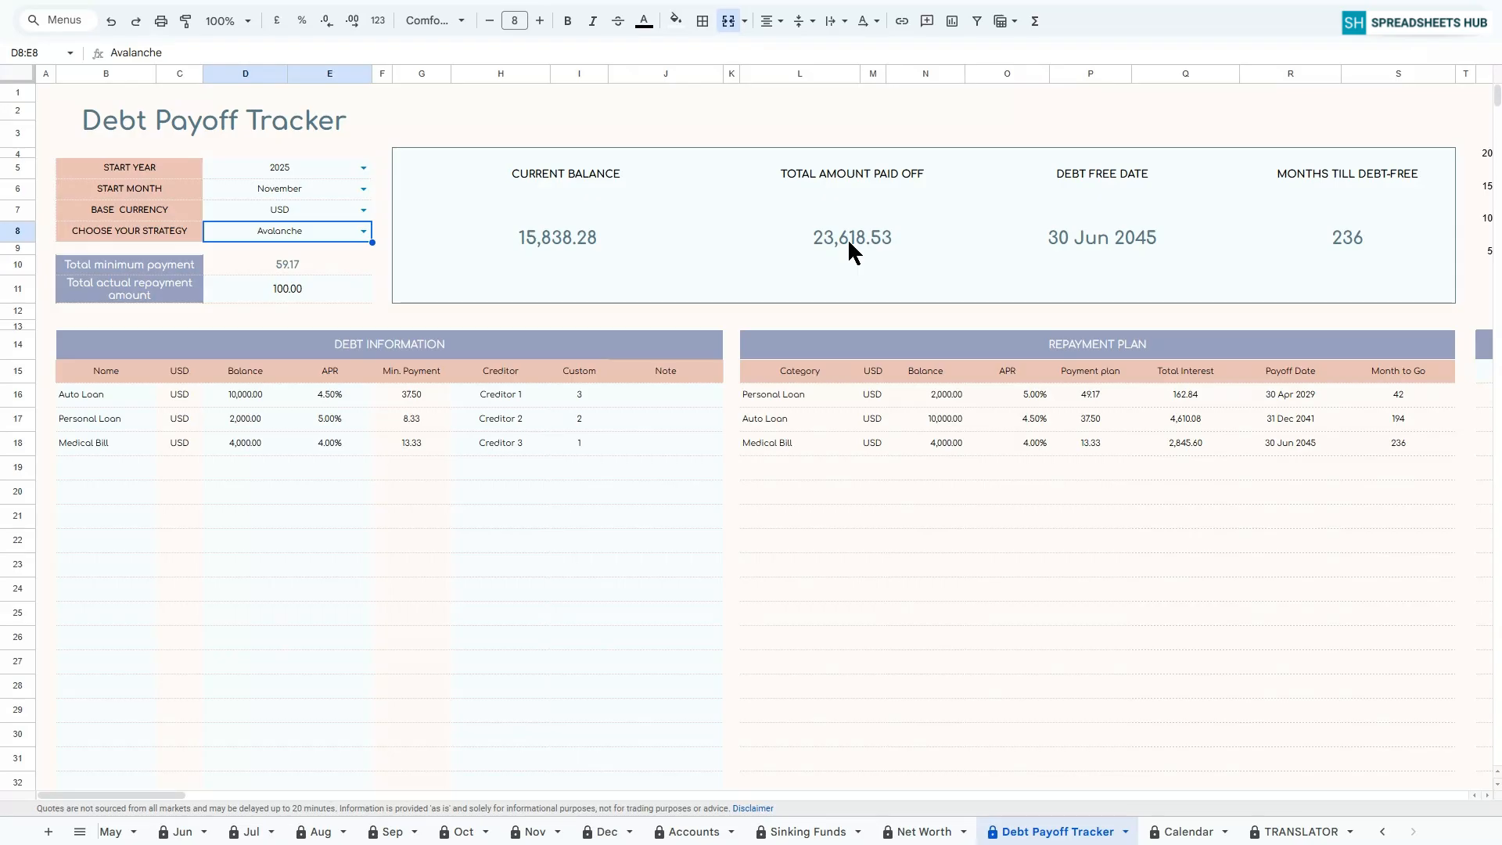
Set the debt payoff strategy back to Snowball.
left_click(363, 231)
left_click(277, 251)
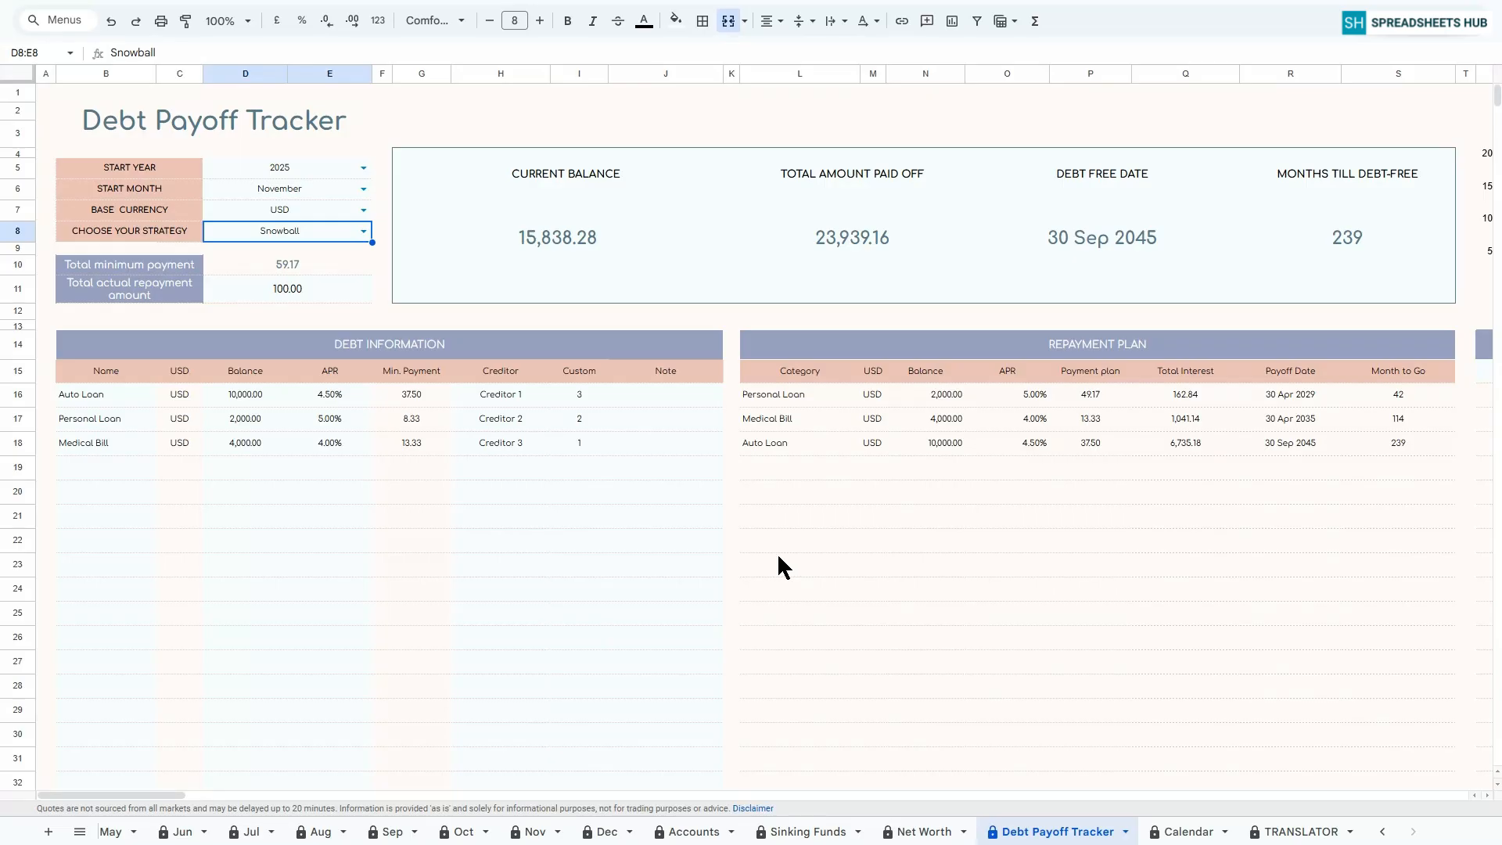
left_click(41, 90)
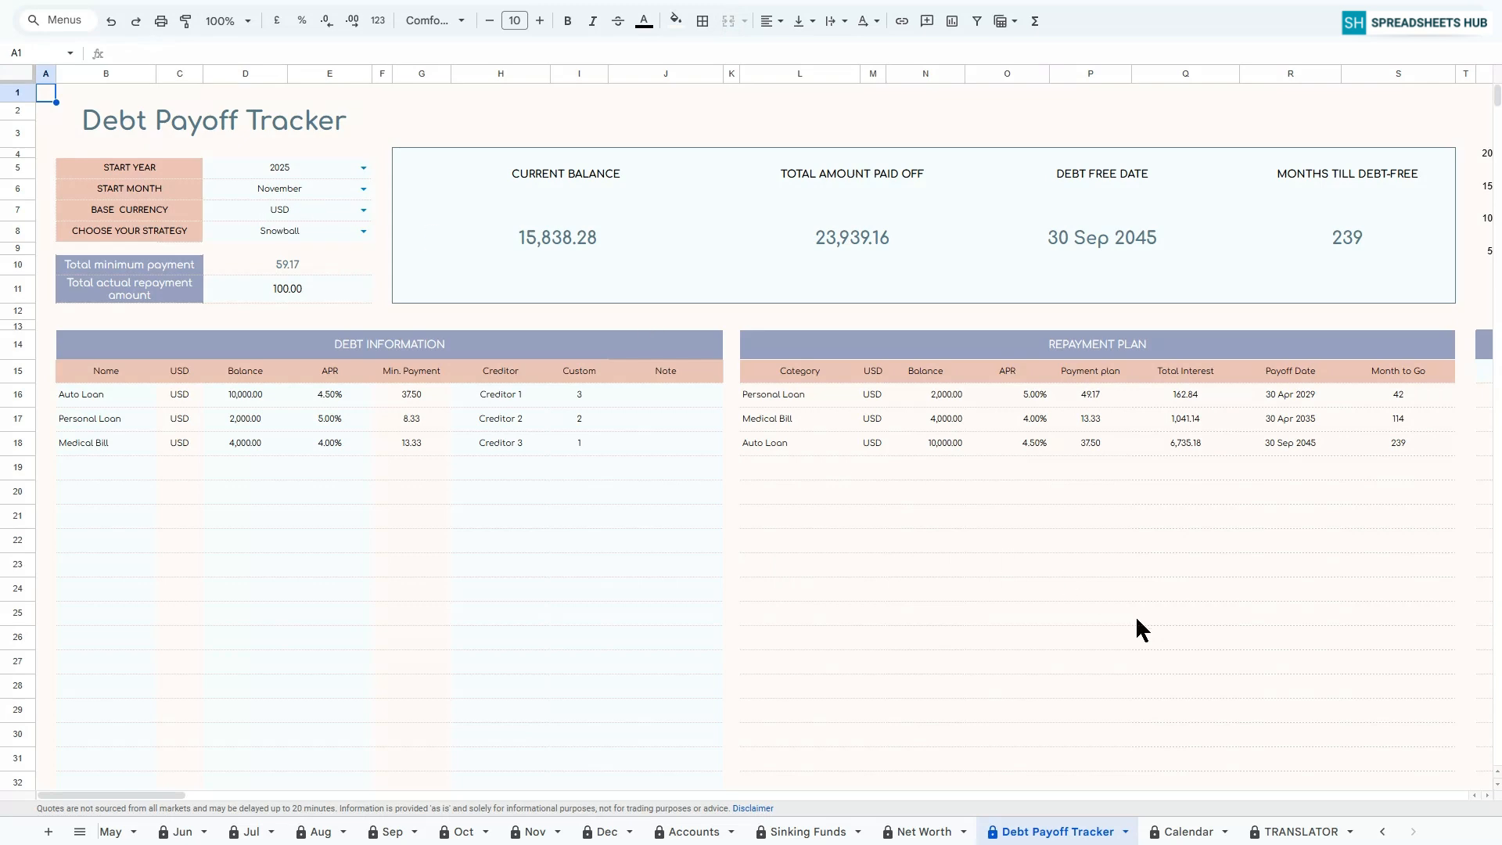
Set the month of the Smart Calendar to November.
left_click(1189, 818)
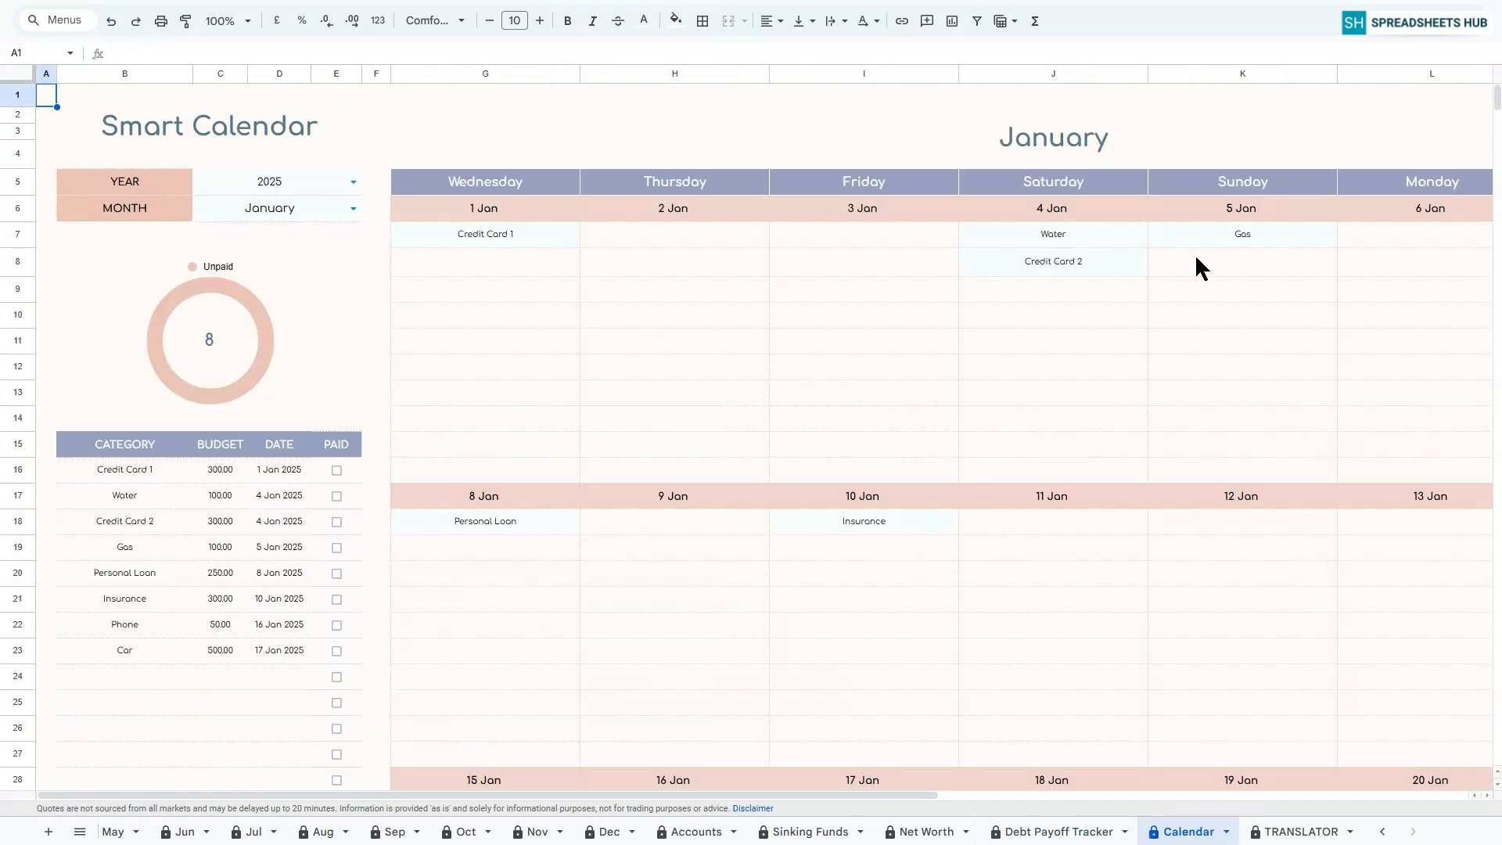
left_click(352, 208)
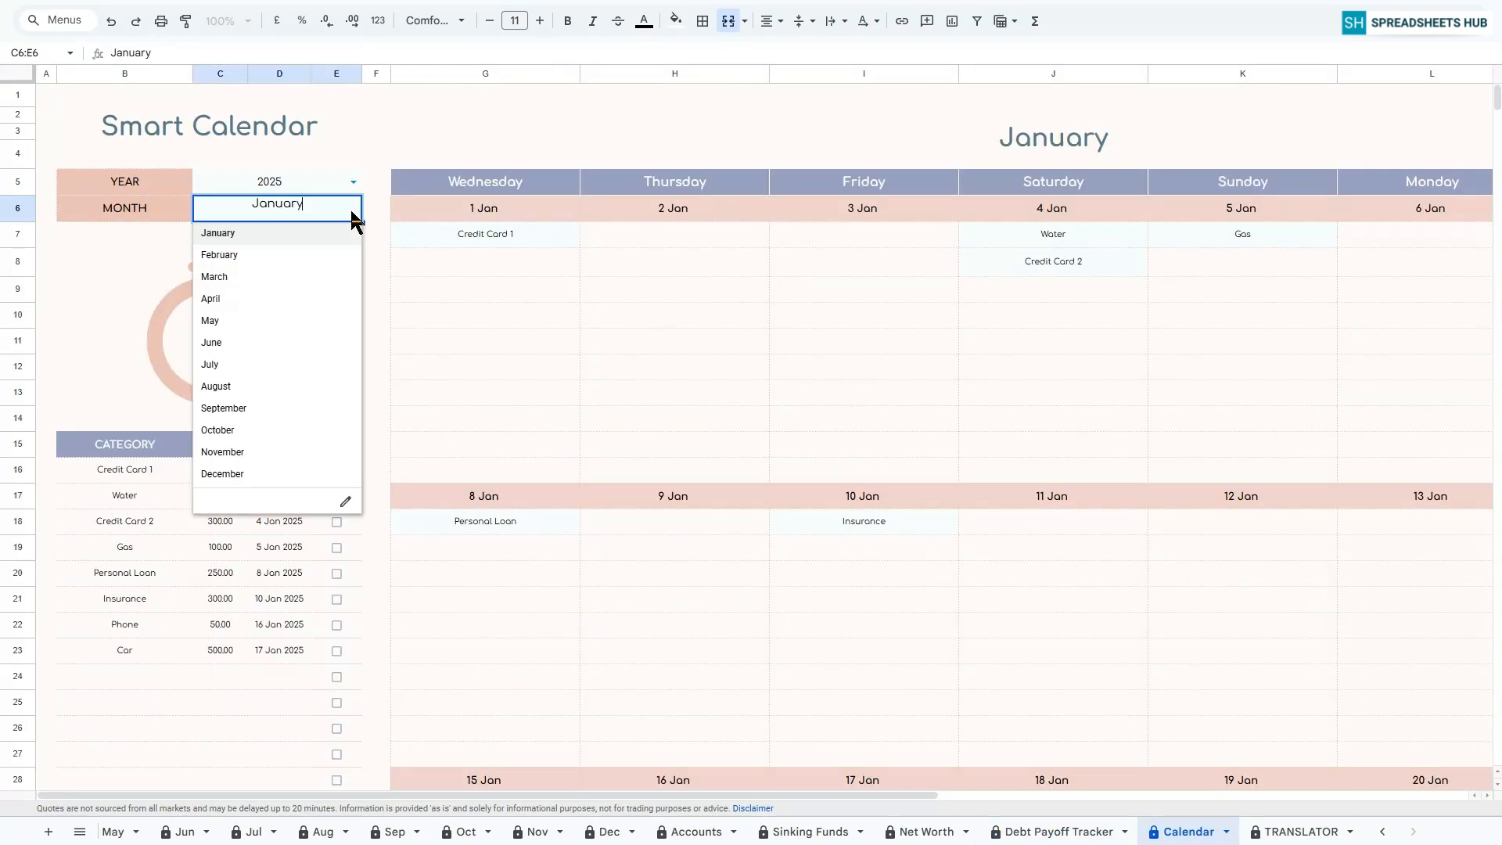
left_click(231, 460)
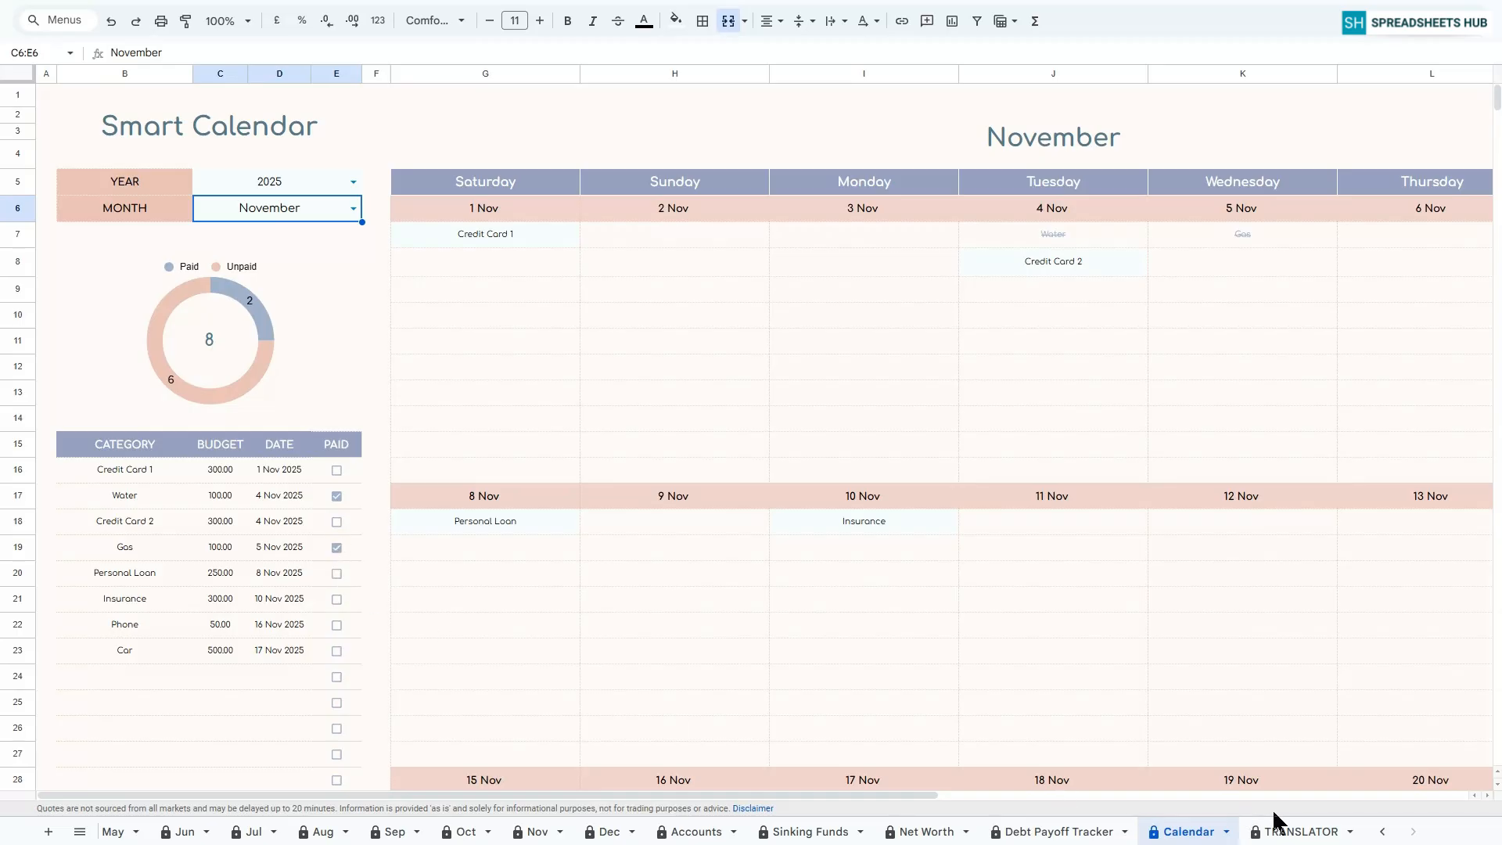
Check the bill and debt due days in the Setup sheet and return to the Calendar sheet.
left_click(1382, 832)
left_click(258, 831)
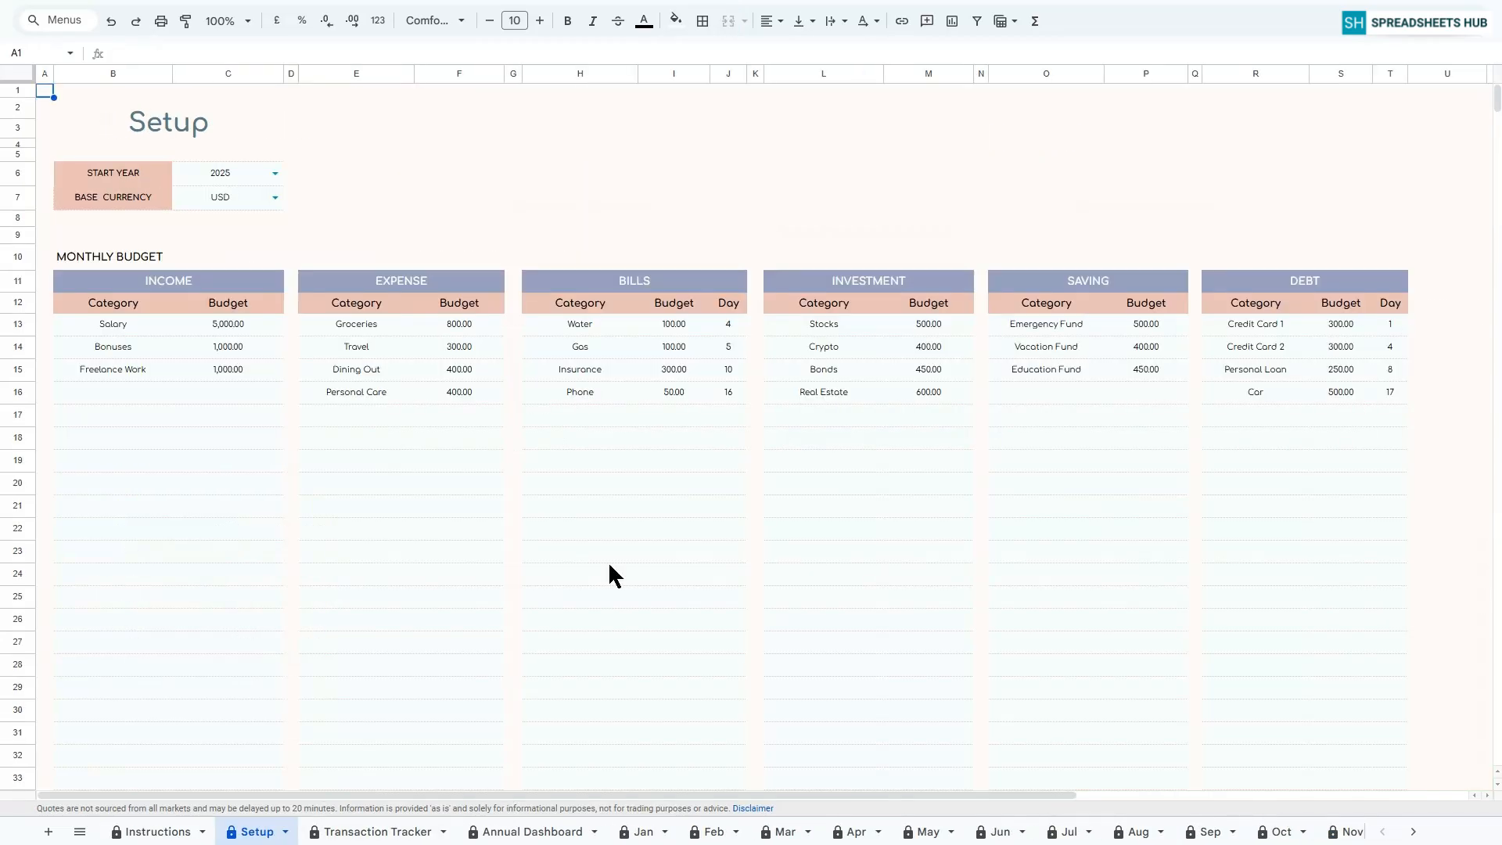
left_click(1412, 831)
left_click(1188, 832)
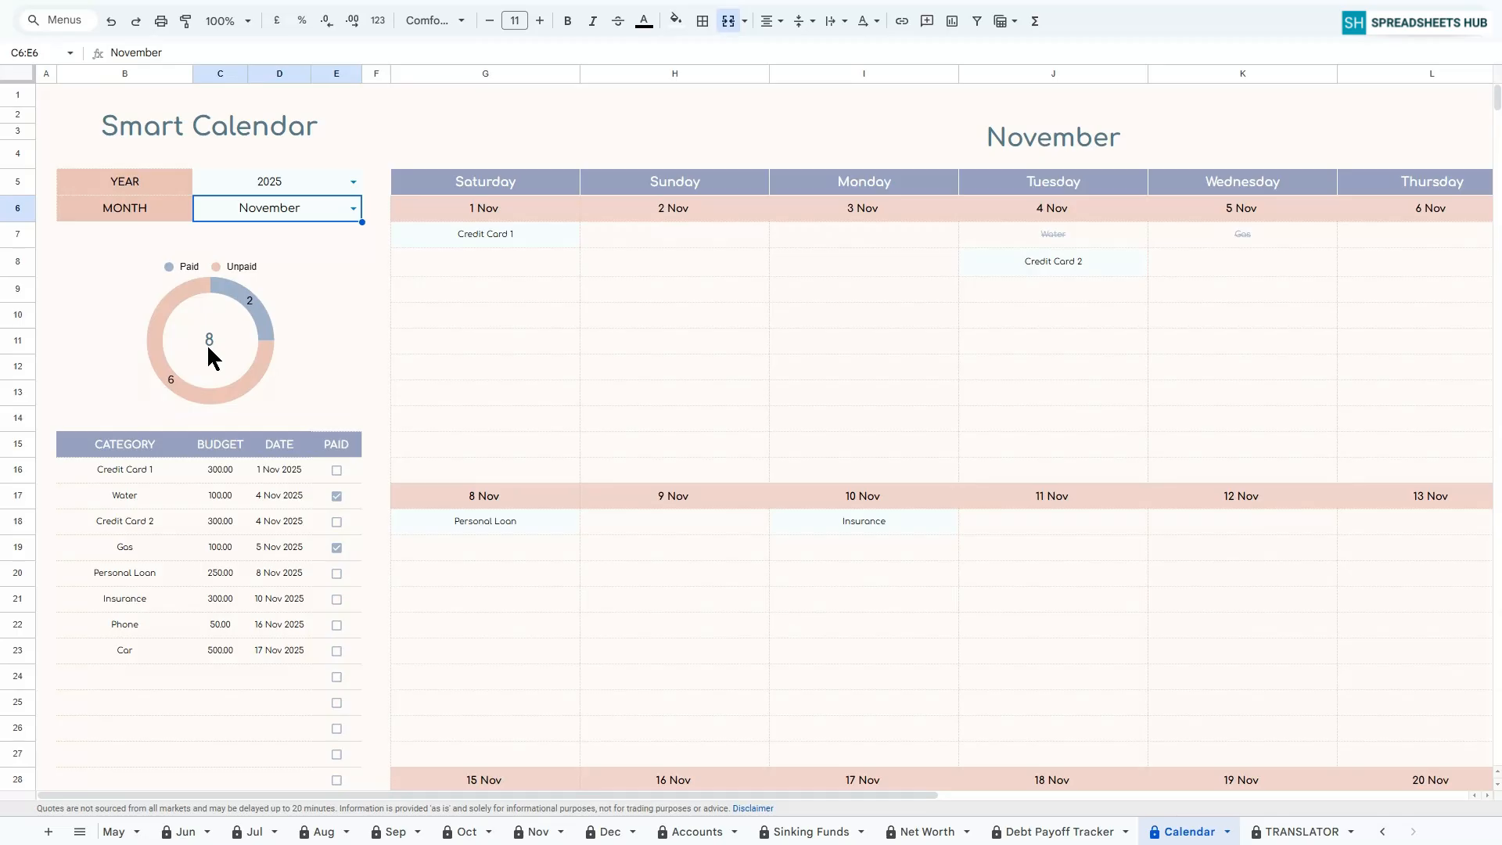
Look through all weekday columns of the November calendar and its list of paid and unpaid items.
left_click_drag(395, 796, 555, 797)
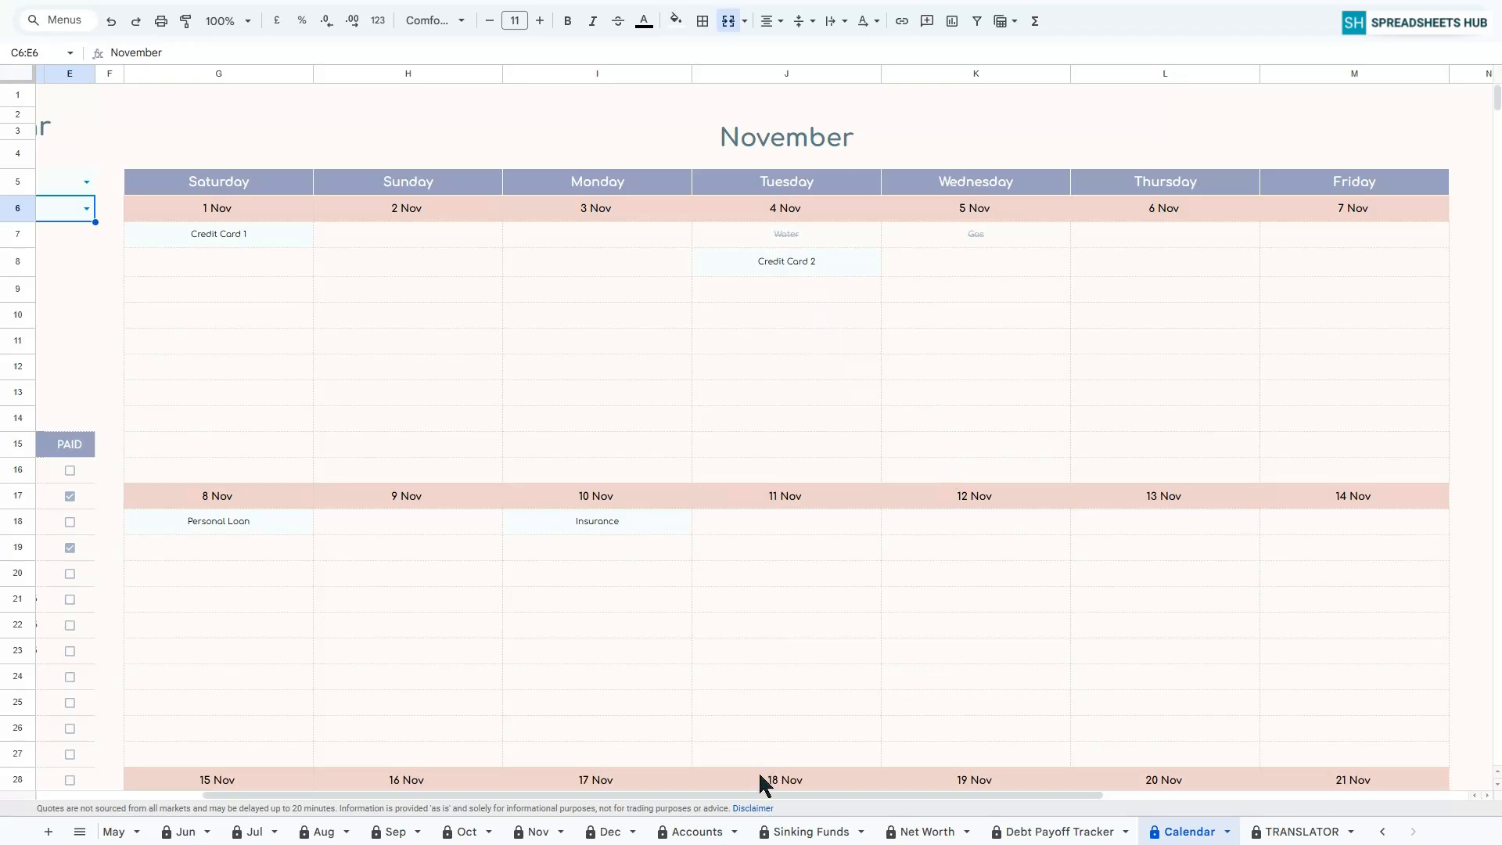
left_click_drag(754, 798, 558, 798)
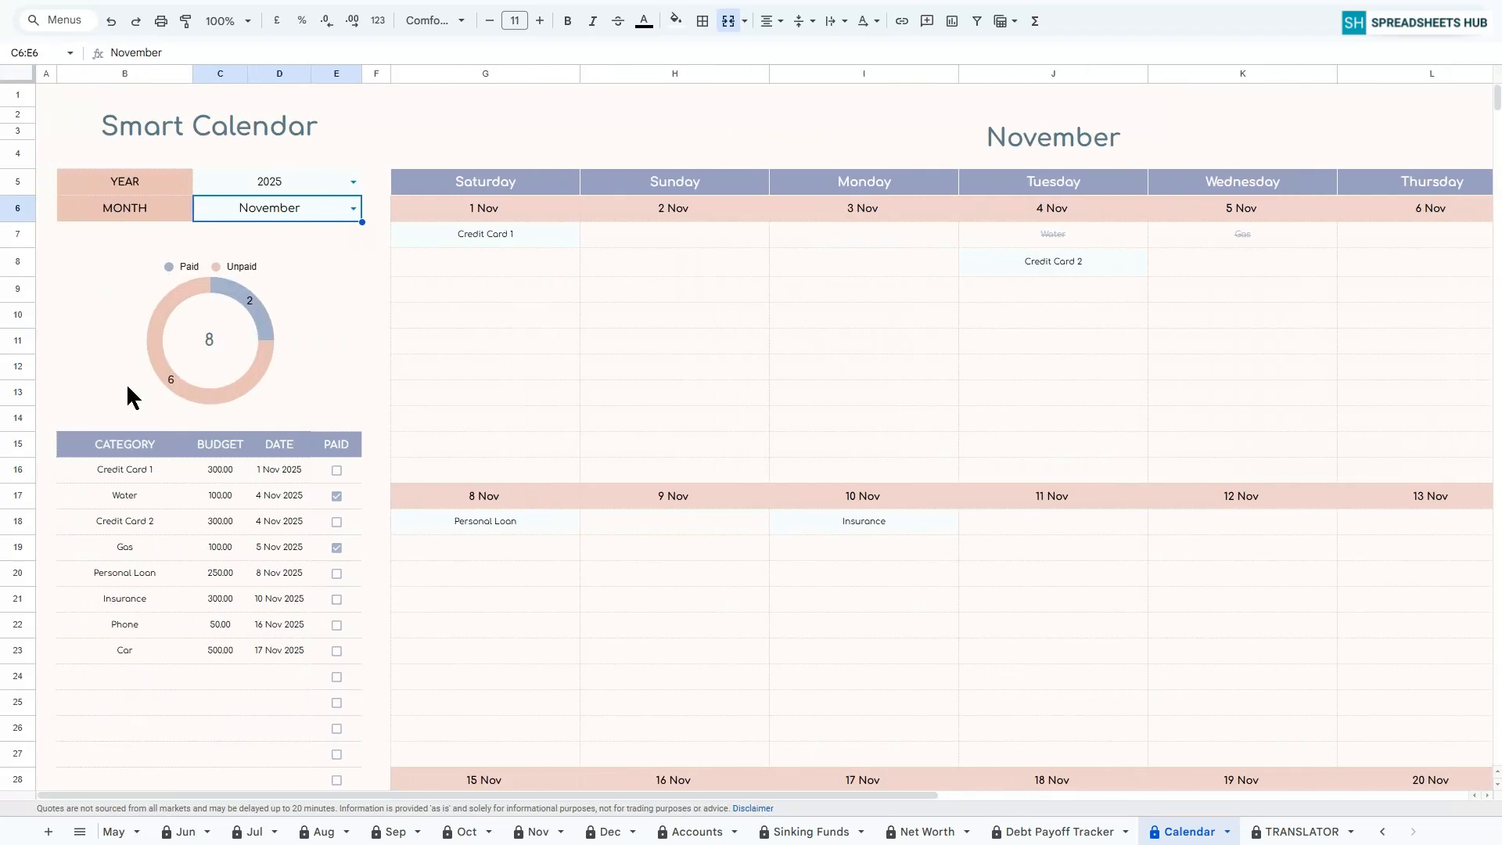
left_click(47, 96)
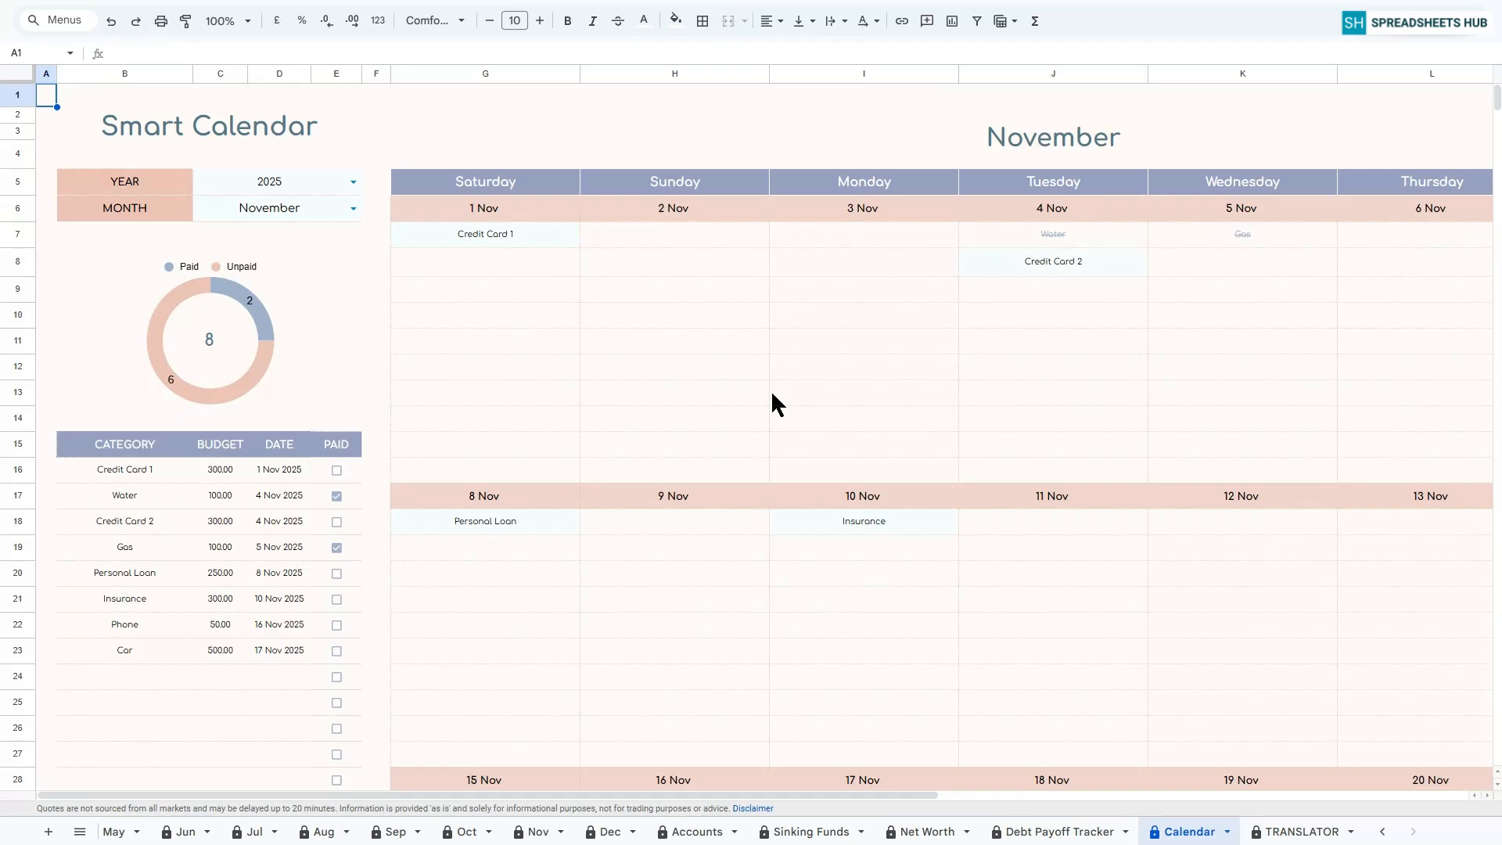
Review the Annual Dashboard's charts and its monthly income and bills tables.
left_click(1381, 836)
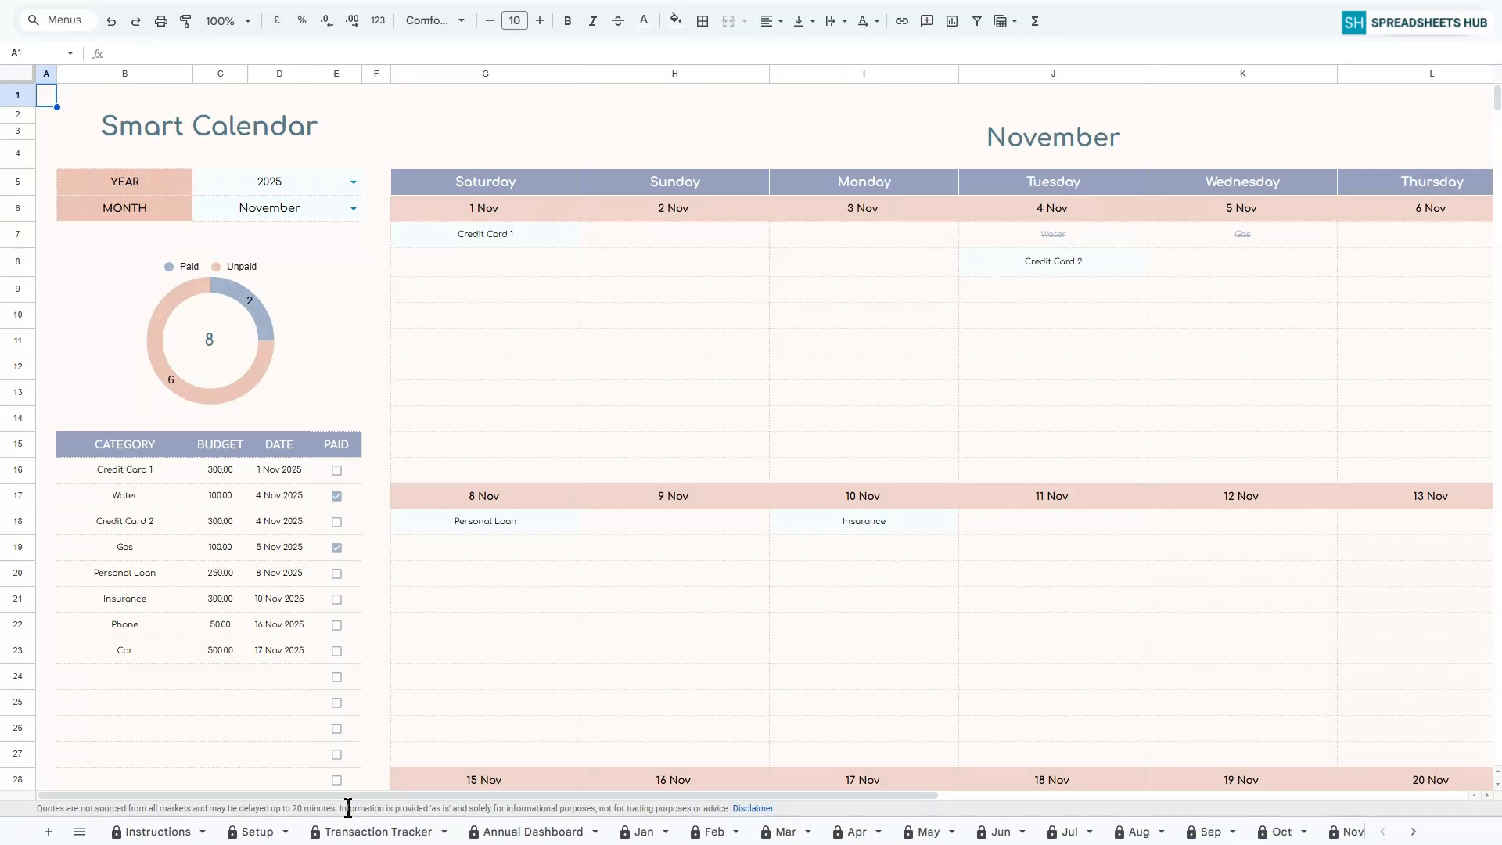
left_click(525, 831)
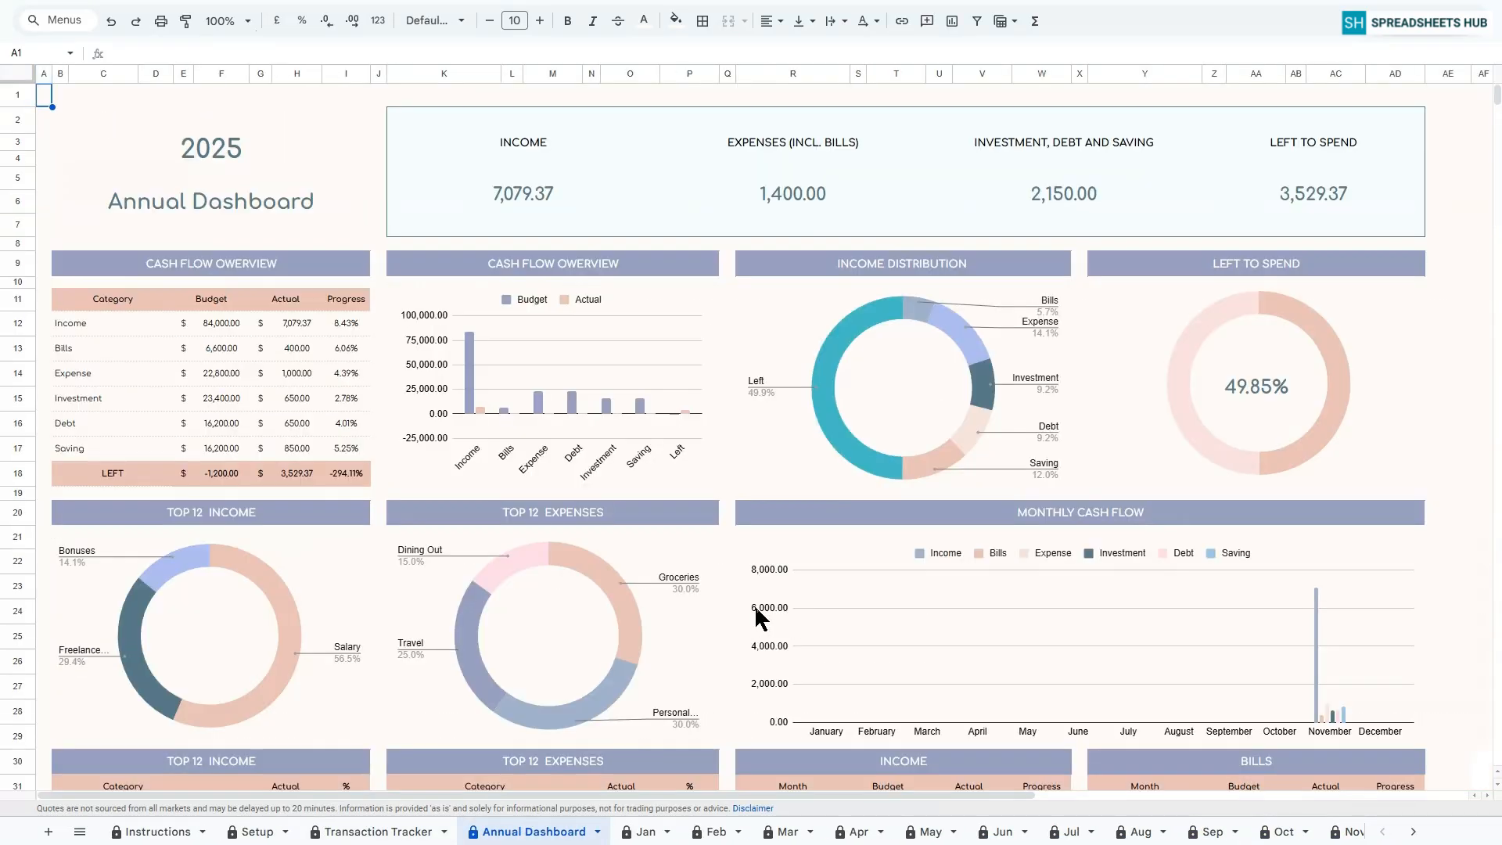
scroll(1054, 637, "down", 5)
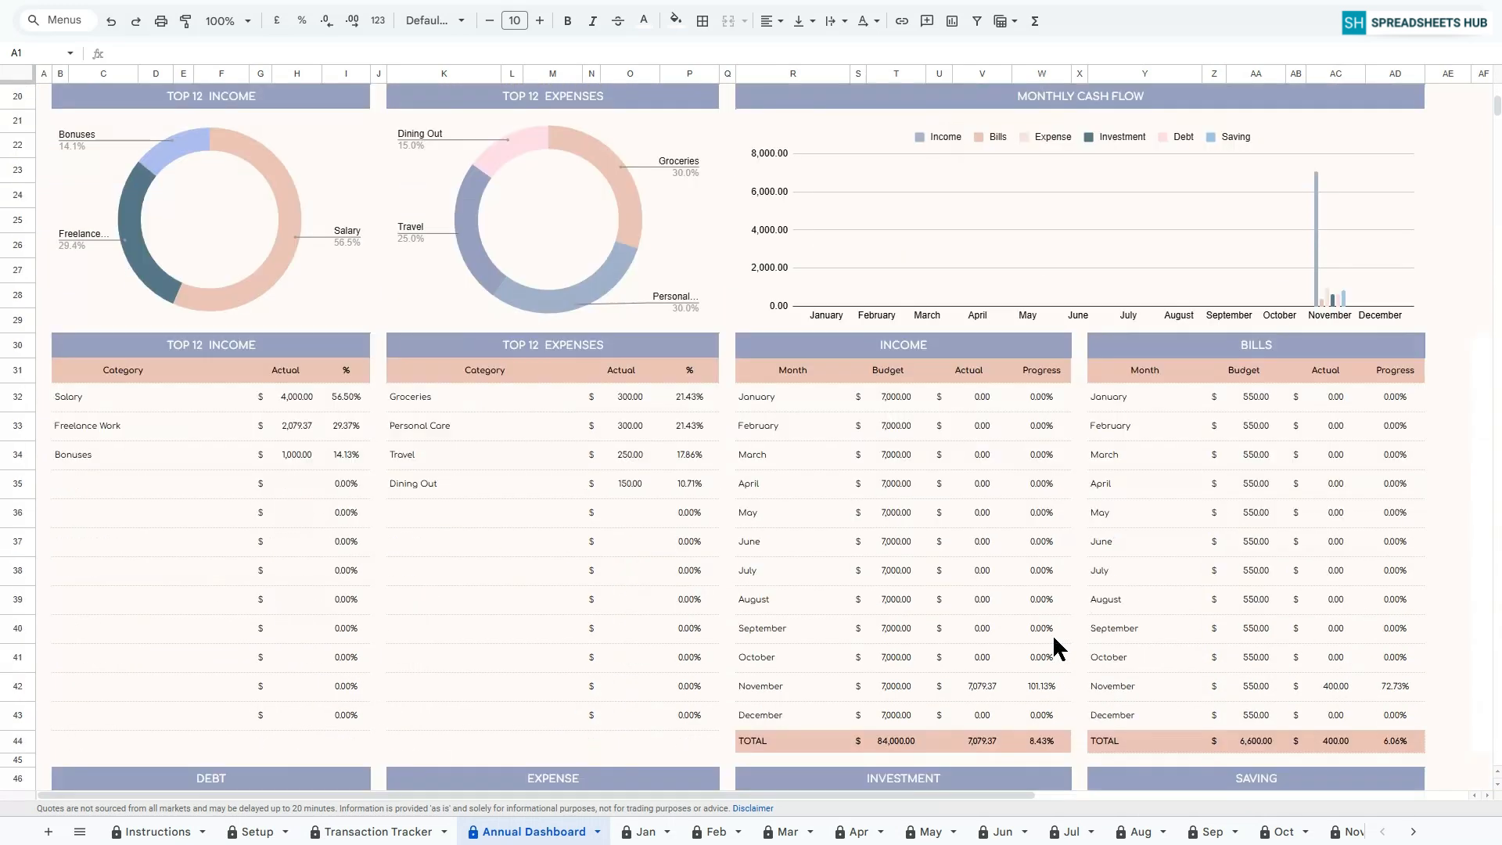
scroll(1054, 638, "up", 5)
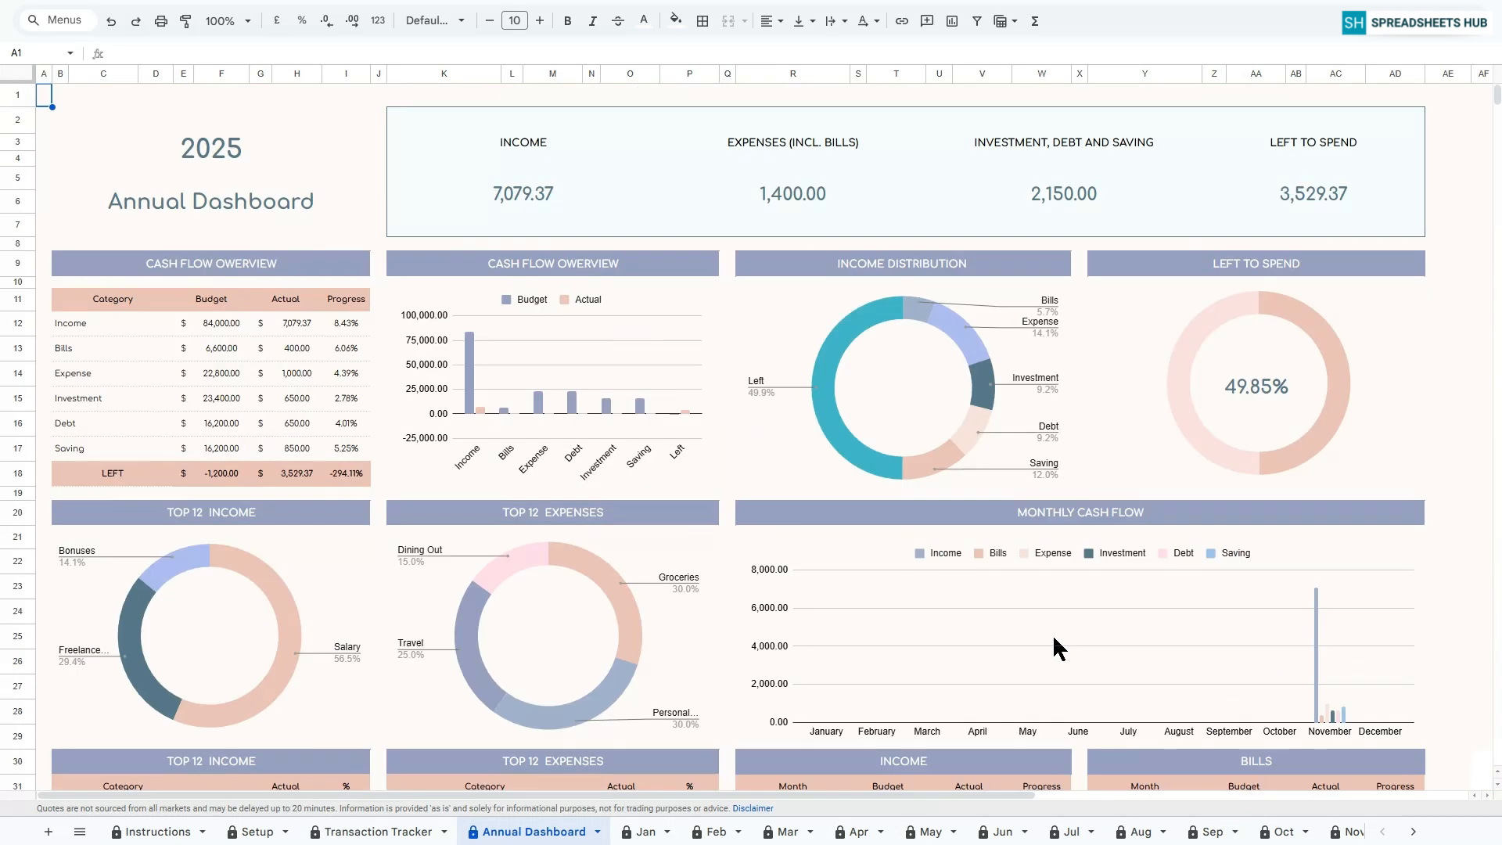